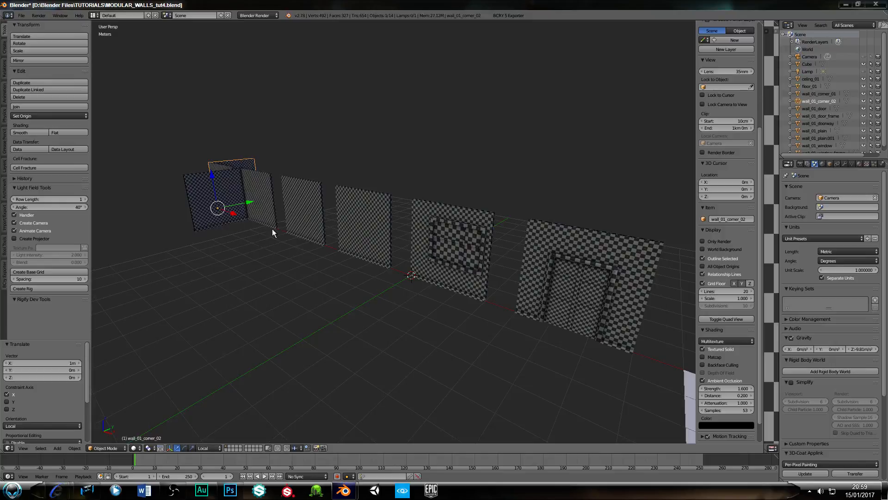
# Examine the checker-textured corner wall and the neighbouring plain wall modules up close
pyautogui.moveTo(256, 268); pyautogui.dragTo(338, 222, button='middle')
pyautogui.scroll(4, 310, 278)
pyautogui.scroll(1, 341, 265)
pyautogui.scroll(-2, 341, 264)
pyautogui.scroll(1, 345, 235)
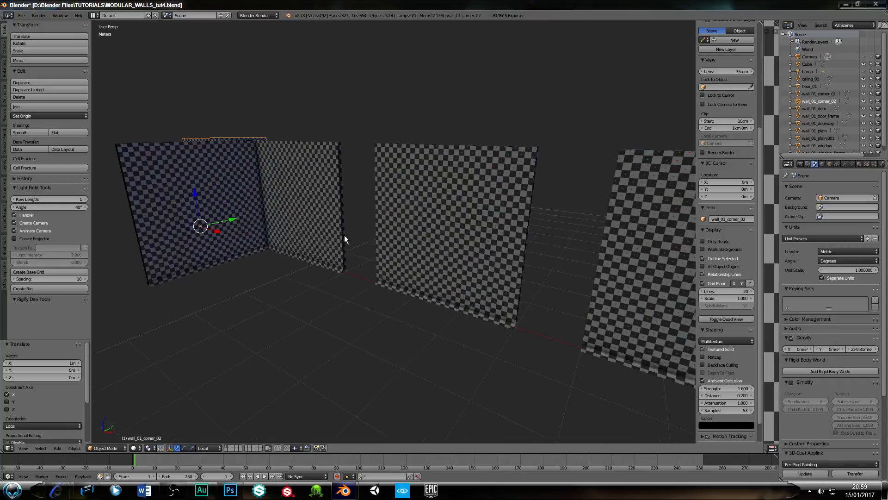
pyautogui.scroll(1, 346, 235)
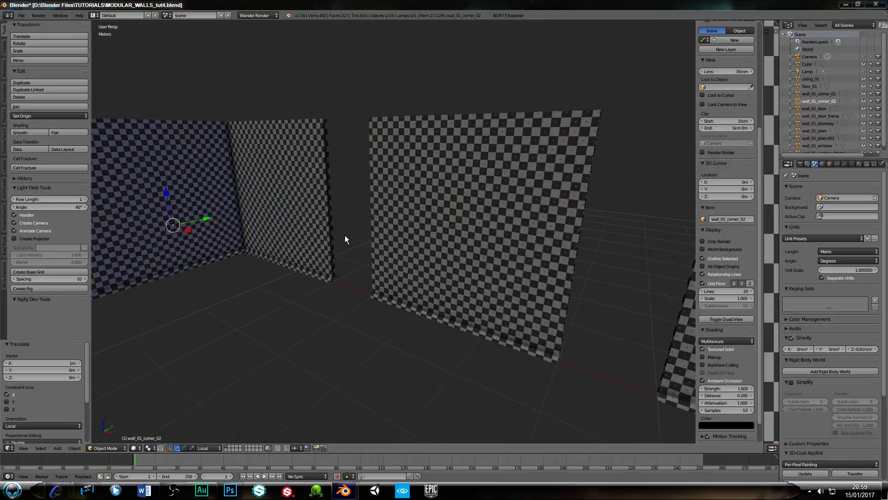
pyautogui.moveTo(321, 215); pyautogui.dragTo(375, 216, button='middle')
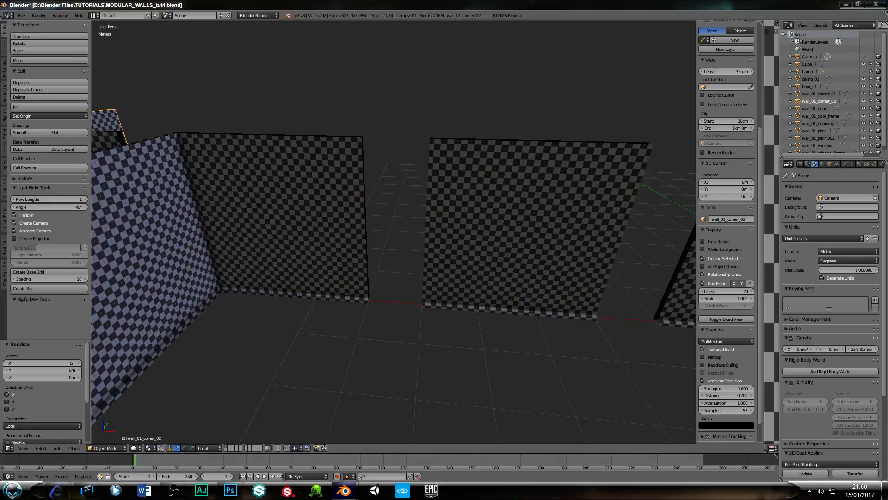
# Bring forward the second Blender window with the red wallpapered room and select wall_01_plain.001, leaving it in place
pyautogui.moveTo(887, 4); pyautogui.dragTo(420, 32)
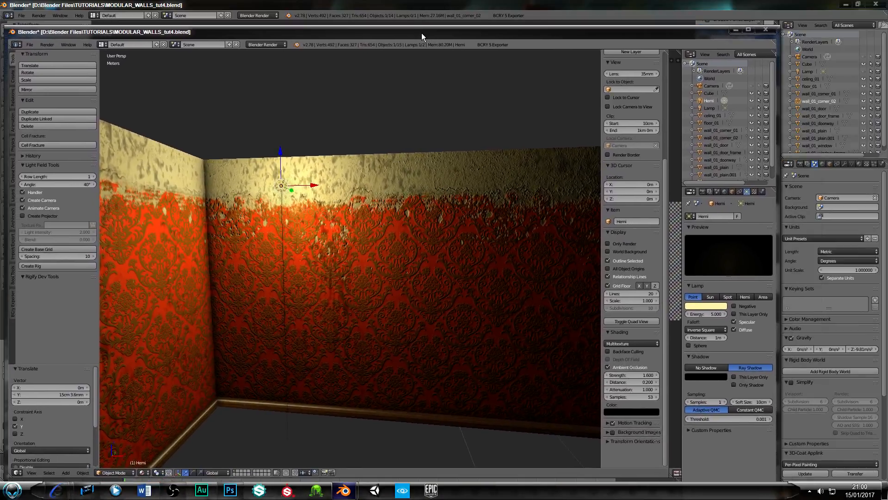
pyautogui.moveTo(376, 297)
pyautogui.mouseDown(button='middle')
pyautogui.moveTo(362, 304)
pyautogui.moveTo(326, 288)
pyautogui.moveTo(317, 301)
pyautogui.moveTo(283, 303)
pyautogui.moveTo(406, 312)
pyautogui.moveTo(384, 300)
pyautogui.mouseUp(button='middle')
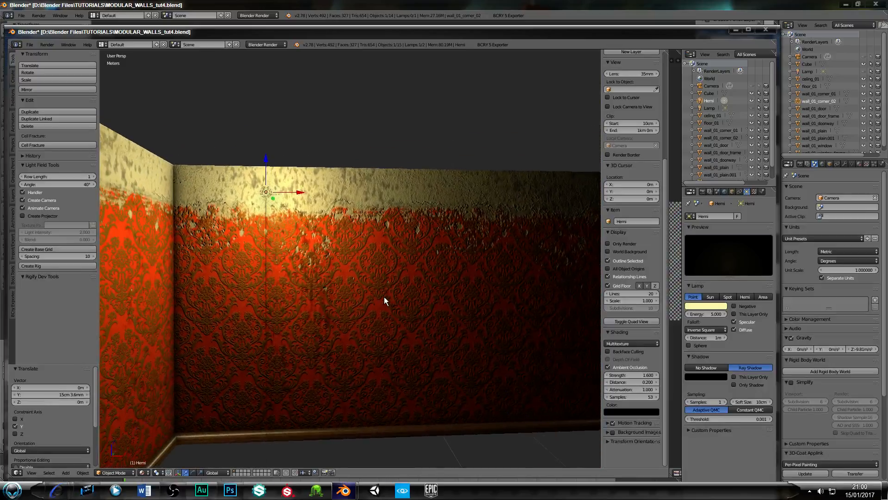
pyautogui.rightClick(520, 352)
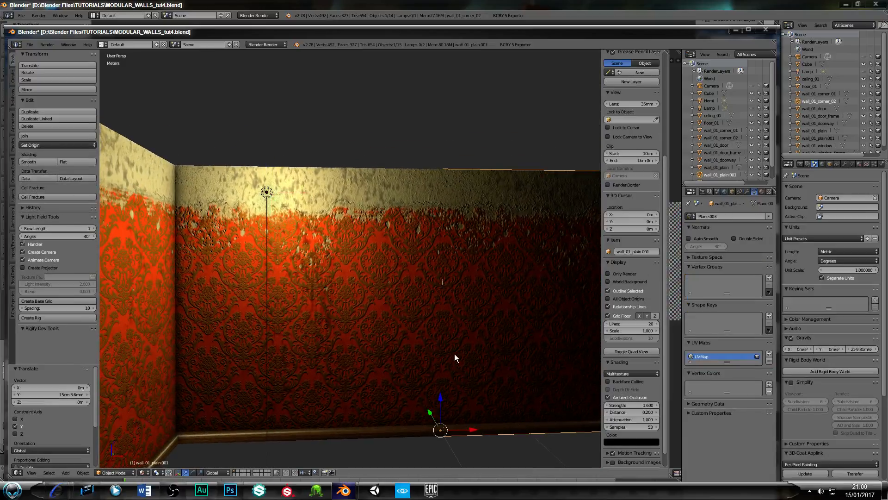
pyautogui.keyDown('shift'); pyautogui.moveTo(454, 353); pyautogui.dragTo(389, 300, button='middle'); pyautogui.keyUp('shift')
pyautogui.press('g')
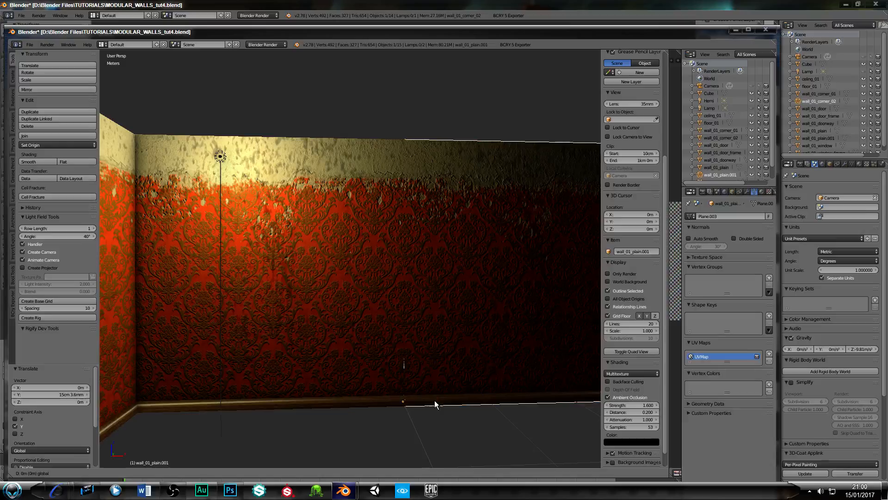
pyautogui.click(460, 403)
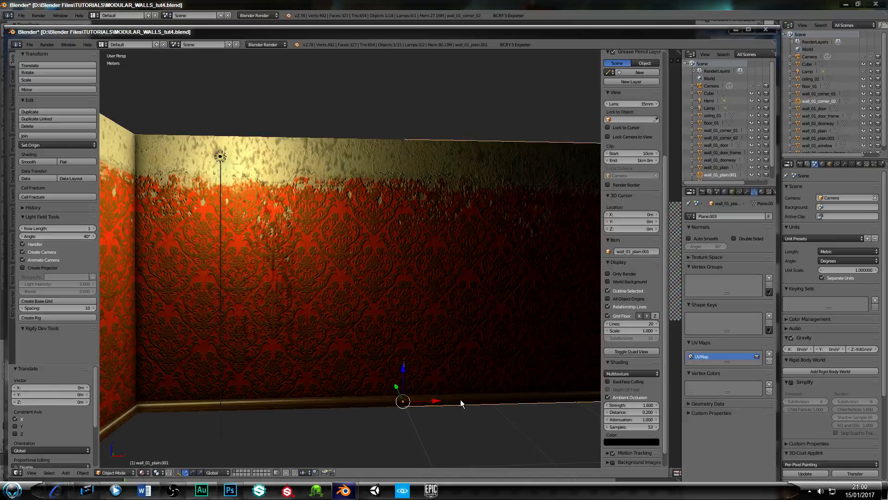
# Inspect the damask wallpaper pattern and the wooden skirting board along the walls and at the room's corner
pyautogui.keyDown('shift'); pyautogui.moveTo(287, 356); pyautogui.dragTo(296, 308, button='middle'); pyautogui.keyUp('shift')
pyautogui.scroll(6, 296, 307)
pyautogui.scroll(2, 292, 328)
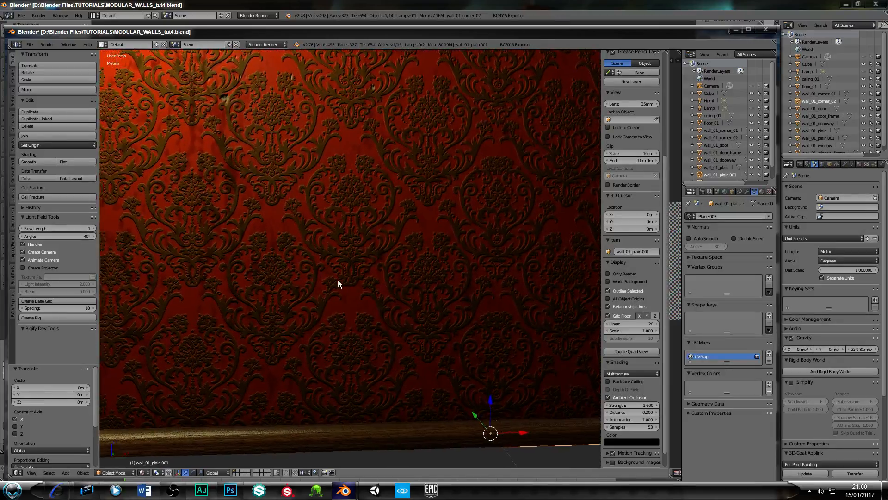
pyautogui.moveTo(338, 279); pyautogui.dragTo(298, 254, button='middle')
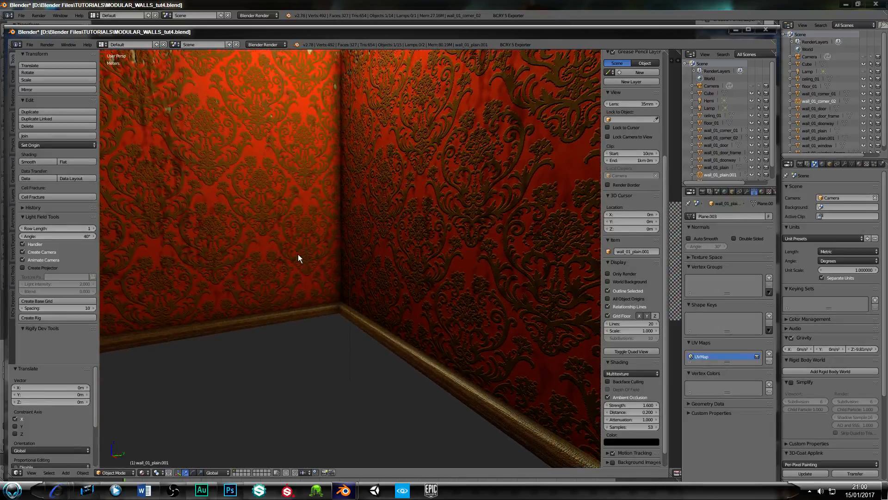
pyautogui.scroll(-2, 359, 298)
pyautogui.moveTo(359, 298)
pyautogui.mouseDown(button='middle')
pyautogui.moveTo(404, 329)
pyautogui.moveTo(391, 306)
pyautogui.moveTo(387, 315)
pyautogui.moveTo(371, 304)
pyautogui.mouseUp(button='middle')
pyautogui.scroll(2, 393, 313)
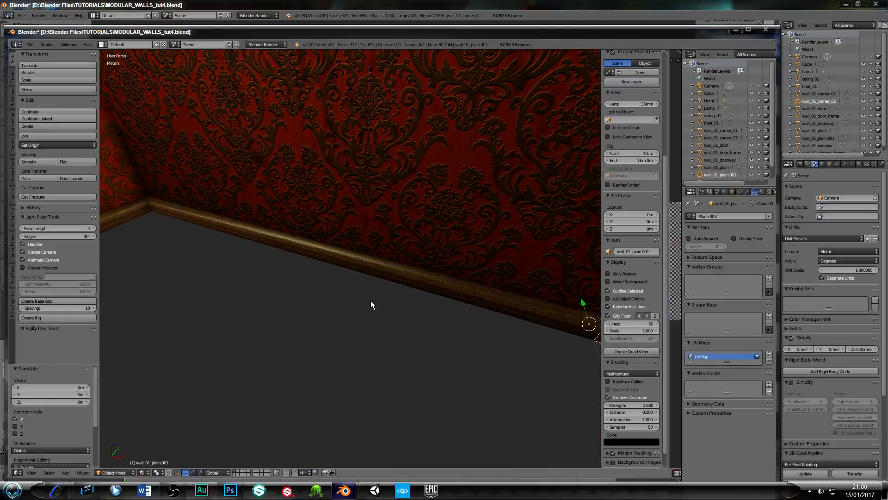
# Hide the transform manipulator and select wall_01_corner_01 to examine its wallpaper and skirting board where the walls meet
pyautogui.hotkey('ctrl', 'space')
pyautogui.moveTo(378, 298); pyautogui.dragTo(307, 323, button='middle')
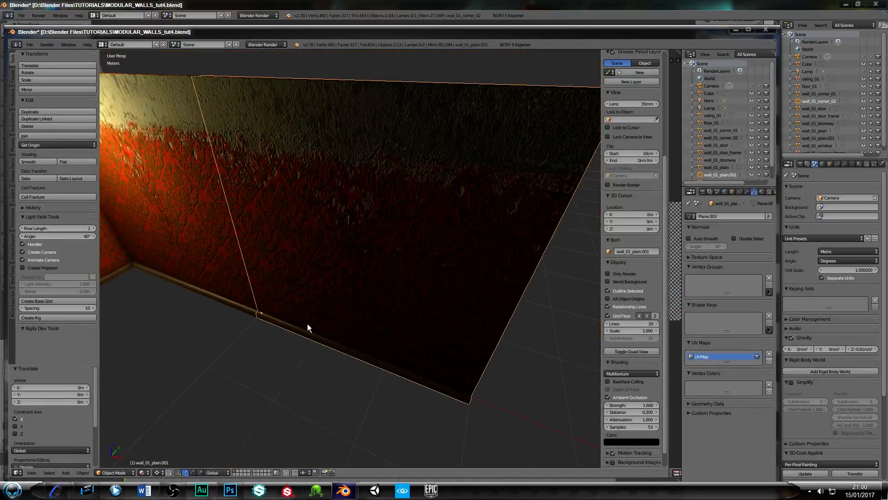
pyautogui.moveTo(267, 304); pyautogui.dragTo(330, 290, button='middle')
pyautogui.rightClick(329, 290)
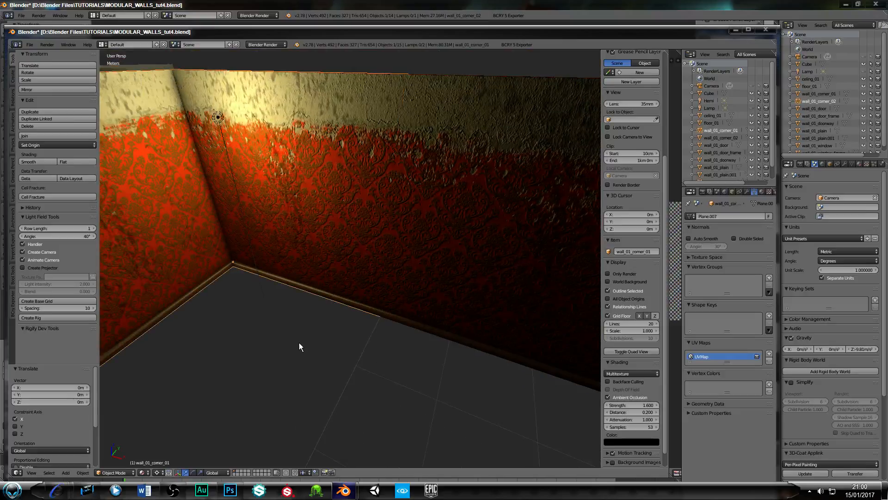
pyautogui.moveTo(299, 343); pyautogui.dragTo(313, 223, button='middle')
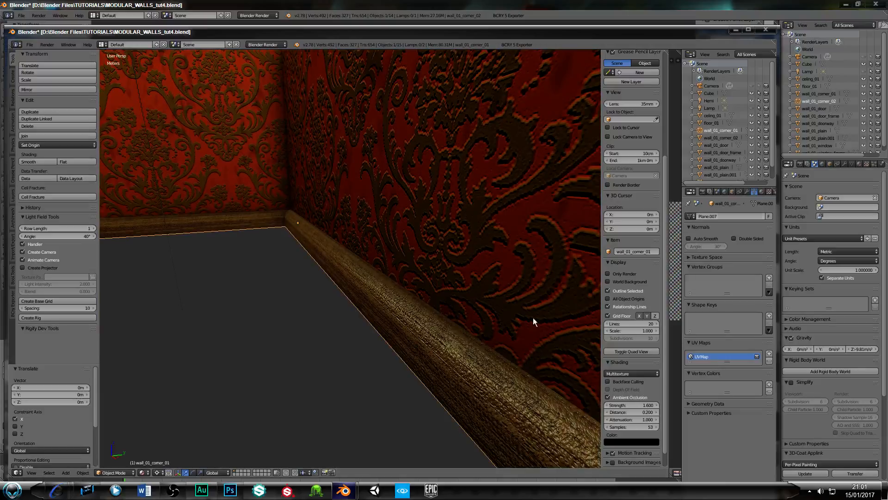
pyautogui.scroll(-3, 381, 285)
pyautogui.moveTo(362, 276); pyautogui.dragTo(368, 248, button='middle')
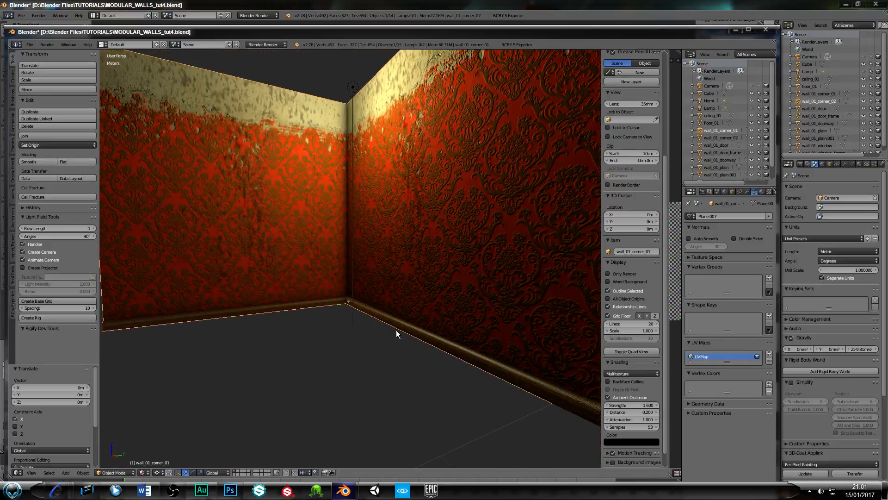
pyautogui.moveTo(342, 254)
pyautogui.mouseDown(button='middle')
pyautogui.moveTo(365, 309)
pyautogui.moveTo(363, 269)
pyautogui.moveTo(368, 284)
pyautogui.moveTo(467, 281)
pyautogui.moveTo(418, 240)
pyautogui.moveTo(495, 293)
pyautogui.moveTo(502, 267)
pyautogui.moveTo(345, 245)
pyautogui.moveTo(372, 250)
pyautogui.moveTo(371, 231)
pyautogui.moveTo(369, 244)
pyautogui.moveTo(337, 244)
pyautogui.moveTo(284, 146)
pyautogui.moveTo(290, 238)
pyautogui.moveTo(315, 230)
pyautogui.moveTo(298, 216)
pyautogui.moveTo(296, 227)
pyautogui.moveTo(276, 224)
pyautogui.moveTo(334, 240)
pyautogui.mouseUp(button='middle')
pyautogui.scroll(2, 365, 309)
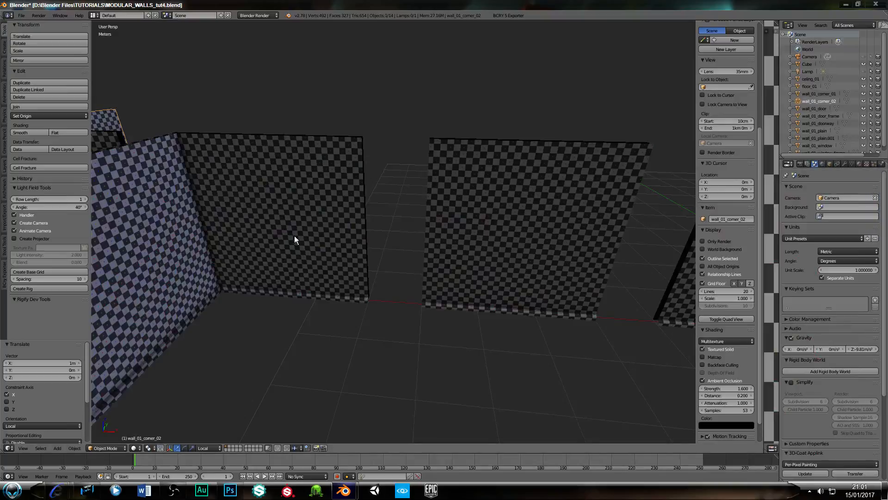
# Select the corner module wall_01_corner_01 in the checker-textured scene
pyautogui.moveTo(294, 235); pyautogui.dragTo(357, 233, button='middle')
pyautogui.rightClick(367, 229)
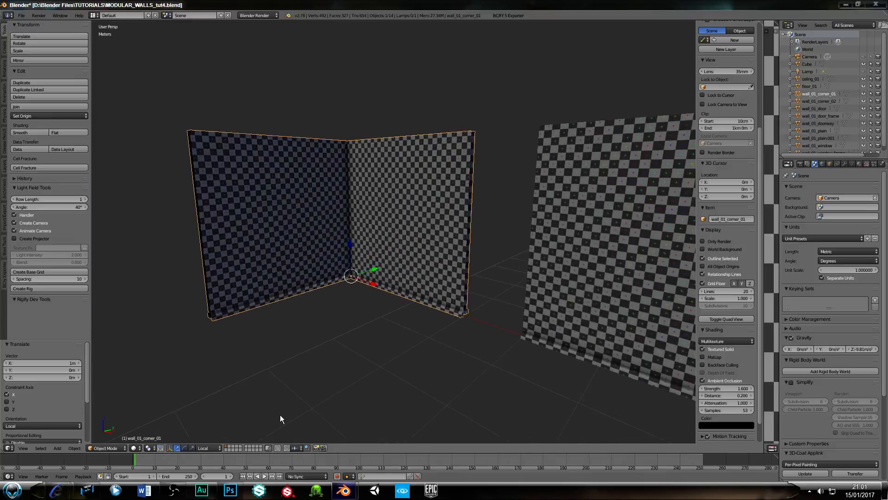
# Switch to the browser's Google Images results for "seamless wallpaper texture" and view the blue damask pattern
pyautogui.moveTo(59, 493)
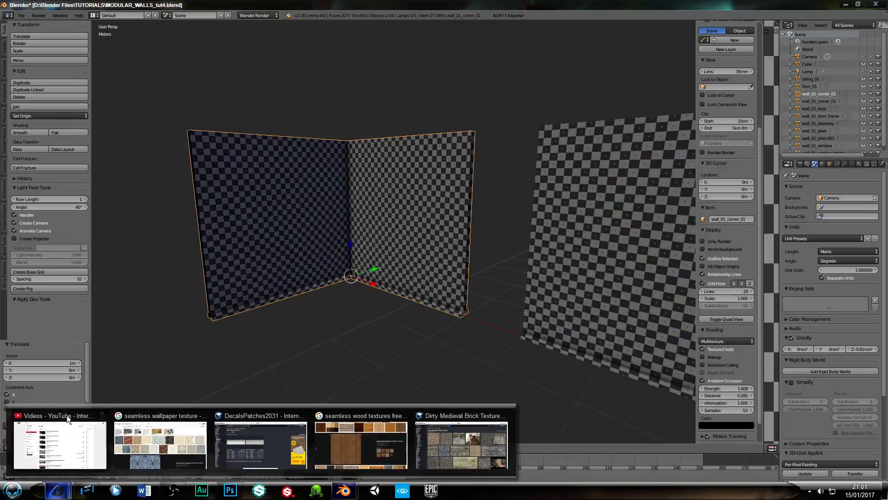
pyautogui.click(169, 415)
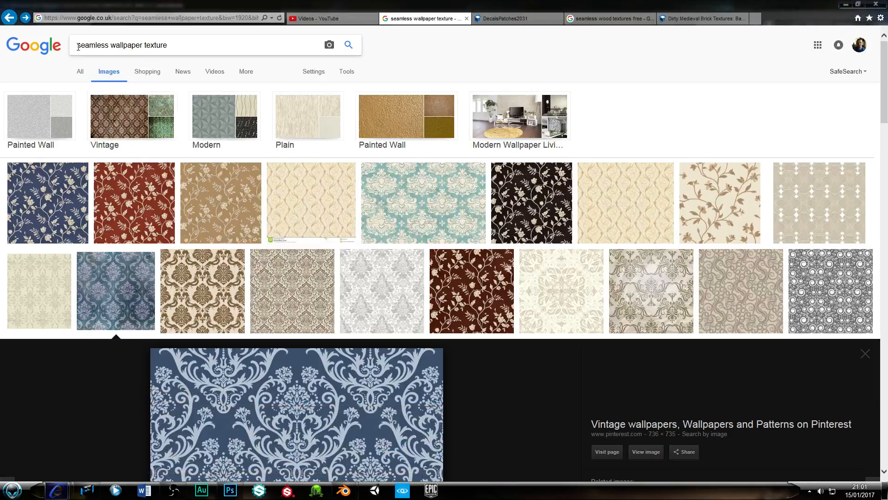
pyautogui.moveTo(82, 47); pyautogui.dragTo(170, 47)
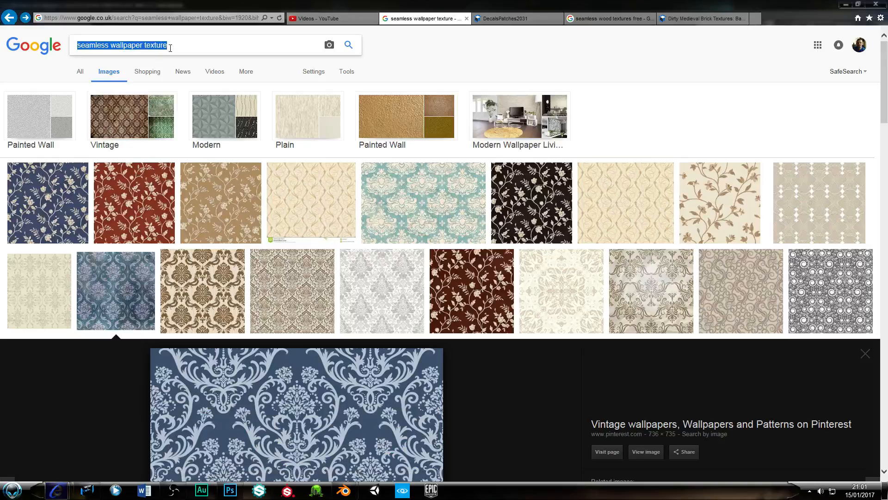
pyautogui.click(463, 60)
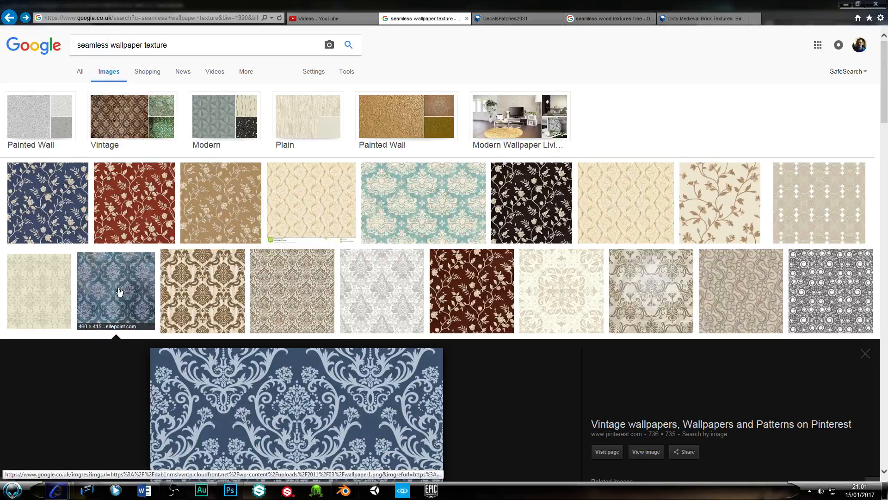
pyautogui.scroll(-3, 324, 276)
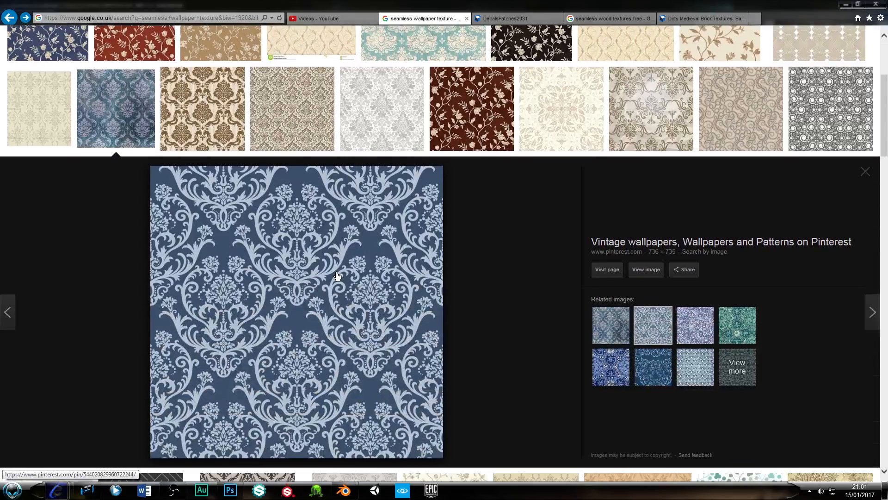
pyautogui.scroll(1, 337, 273)
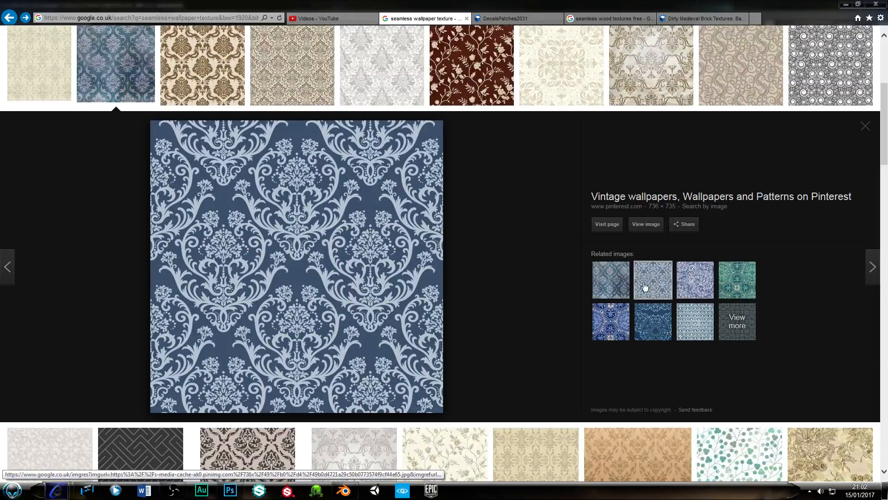
# Compare the related seamless vintage wallpaper images and return to the blue damask pattern from Pinterest
pyautogui.click(696, 285)
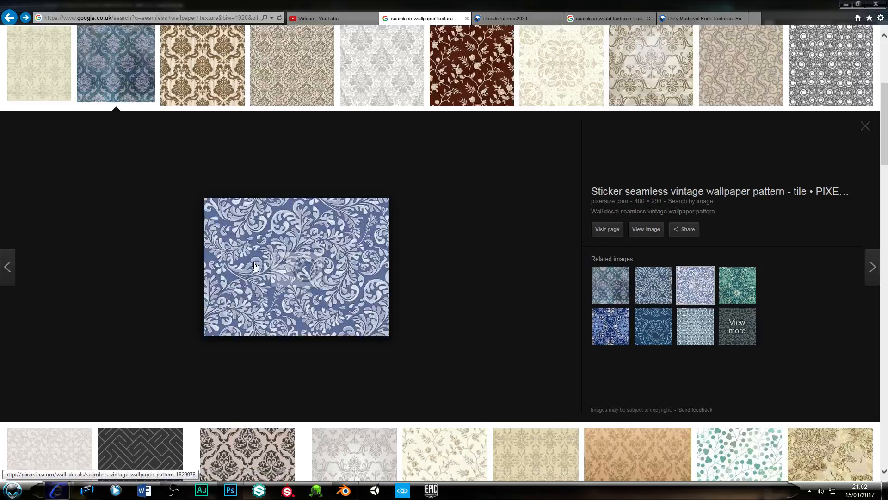
pyautogui.click(615, 284)
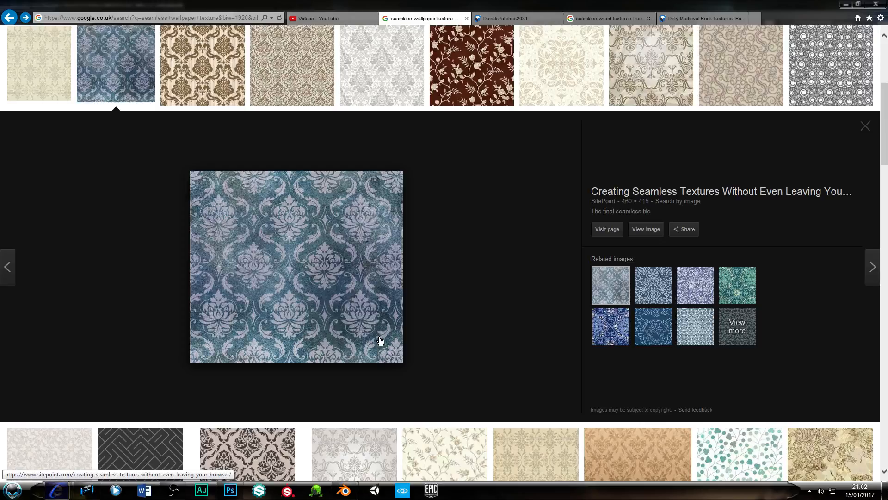
pyautogui.click(652, 290)
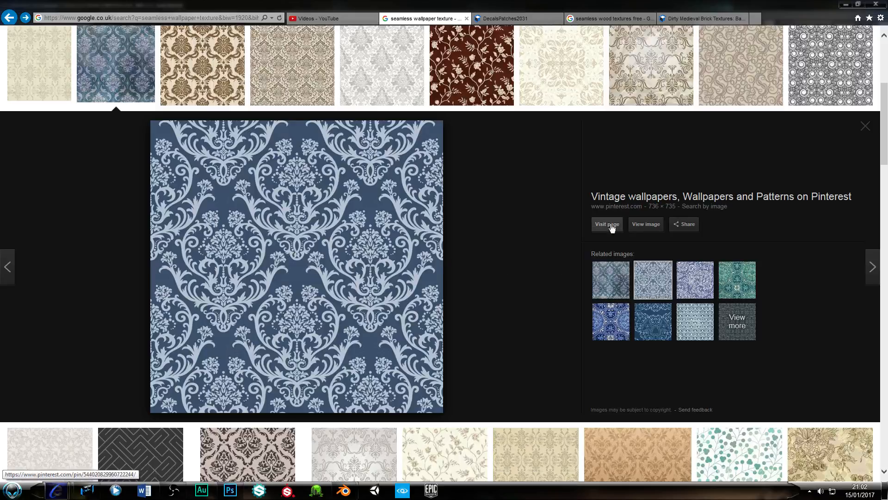
pyautogui.click(649, 224)
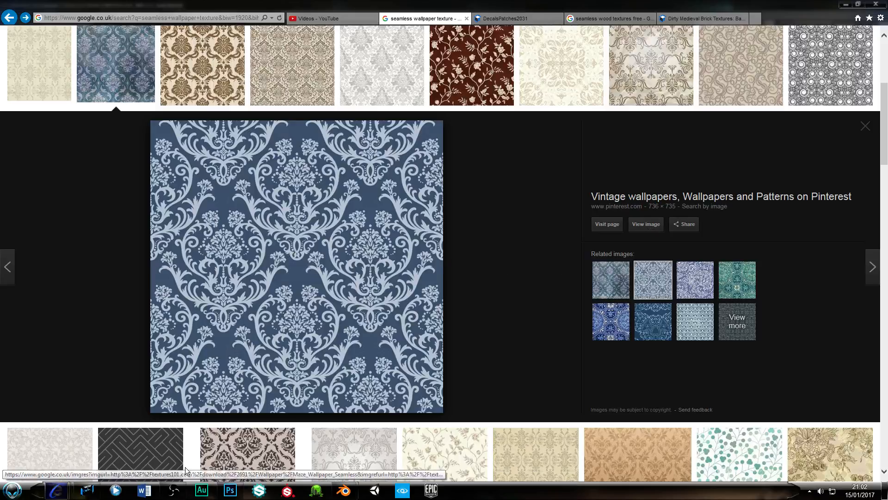
# Switch to Adobe Photoshop CC 2015 with the Seamless-Wallpaper-Pattern-3.jpg document
pyautogui.click(230, 490)
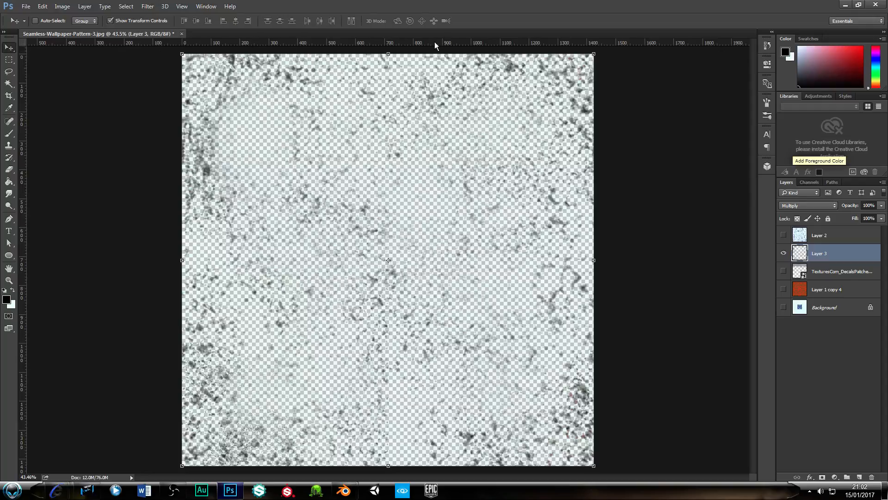
pyautogui.click(845, 5)
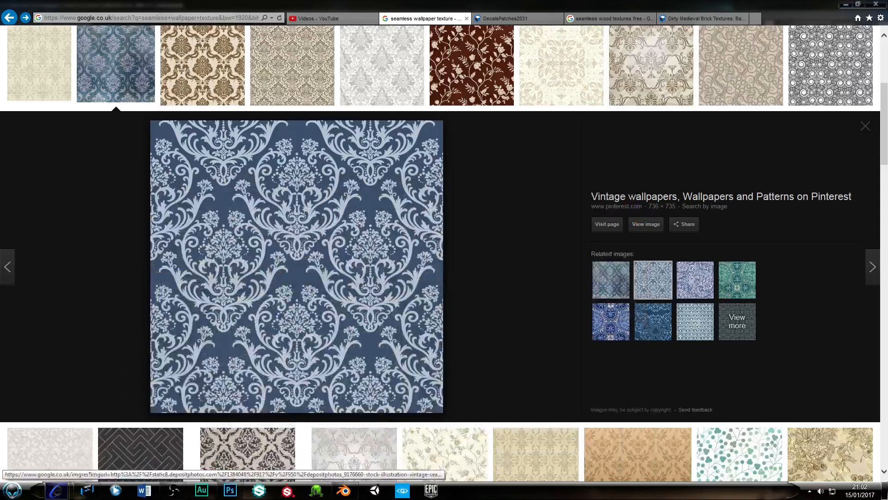
pyautogui.rightClick(238, 488)
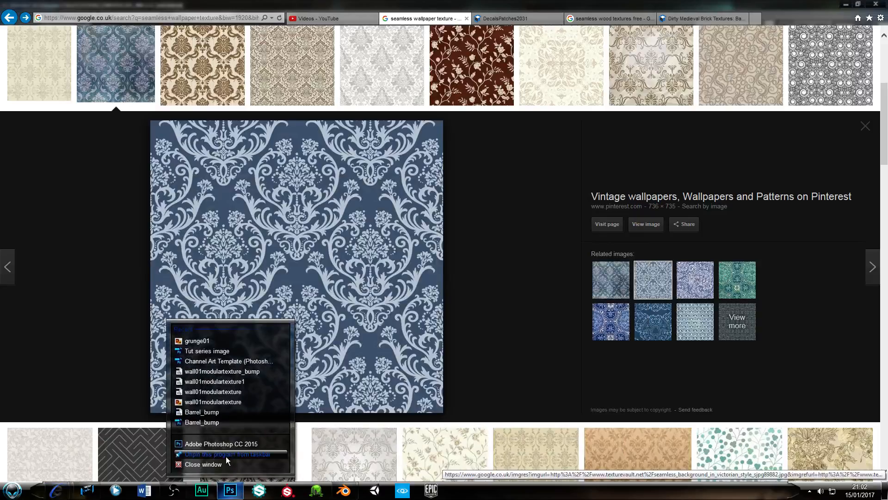
pyautogui.click(220, 444)
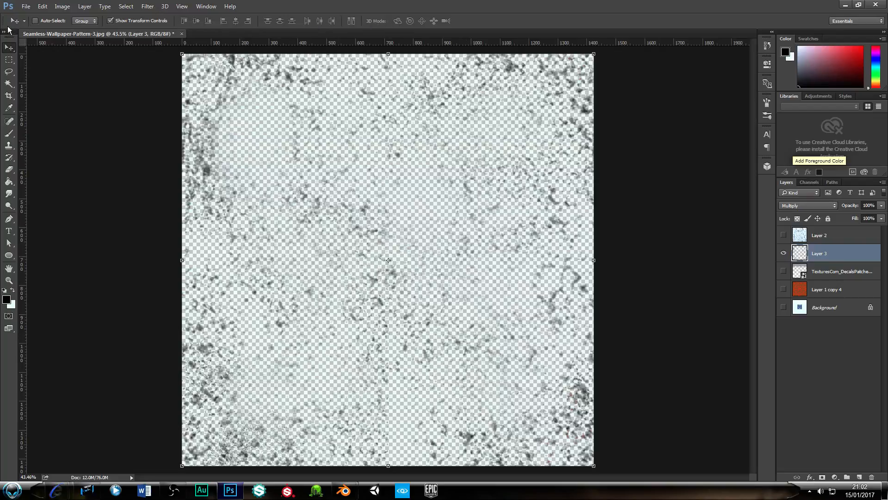
# Save the document to the Desktop as the PSD file Seamless-Wallpaper-Pattern-3 with Maximize Compatibility enabled, and close it
pyautogui.click(26, 7)
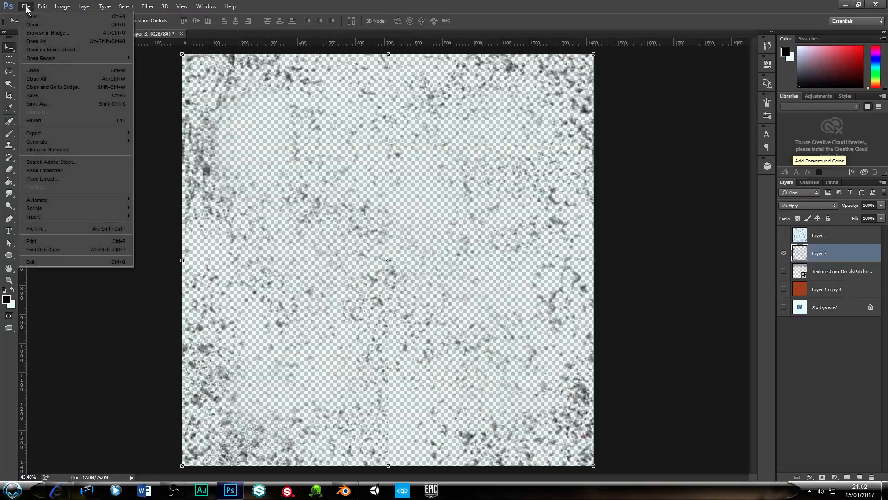
pyautogui.click(40, 96)
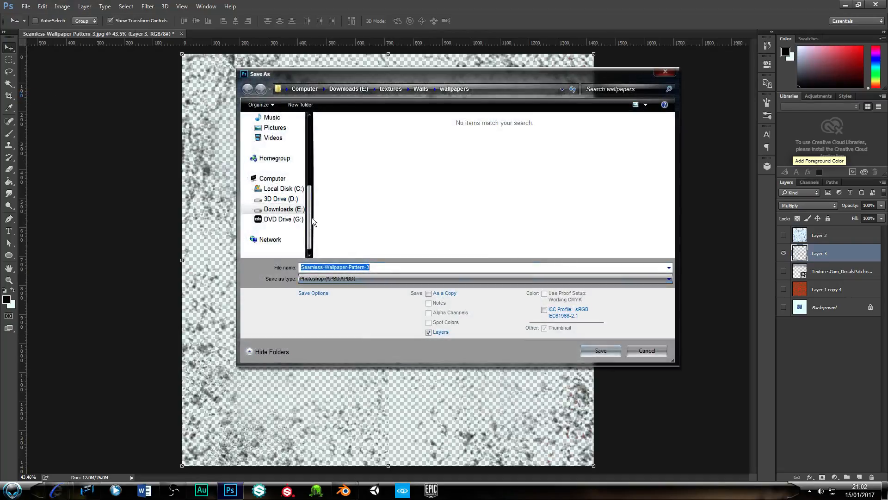
pyautogui.moveTo(310, 220); pyautogui.dragTo(309, 139)
pyautogui.click(274, 132)
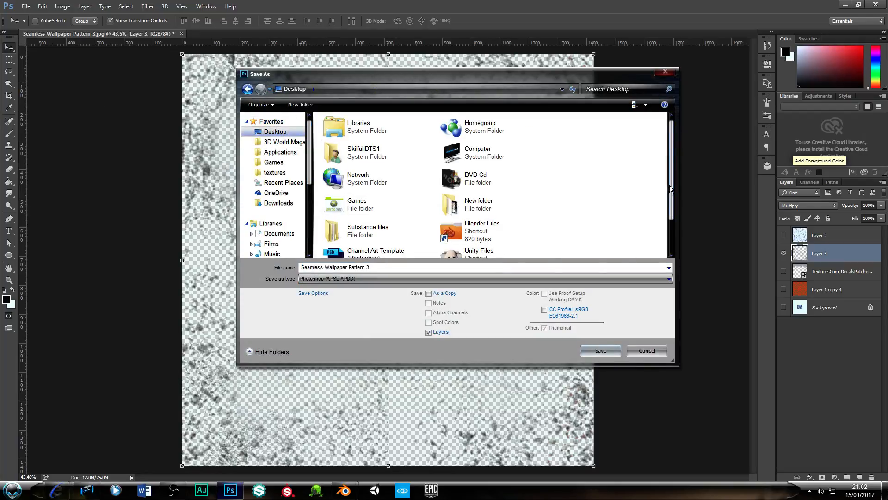
pyautogui.click(601, 350)
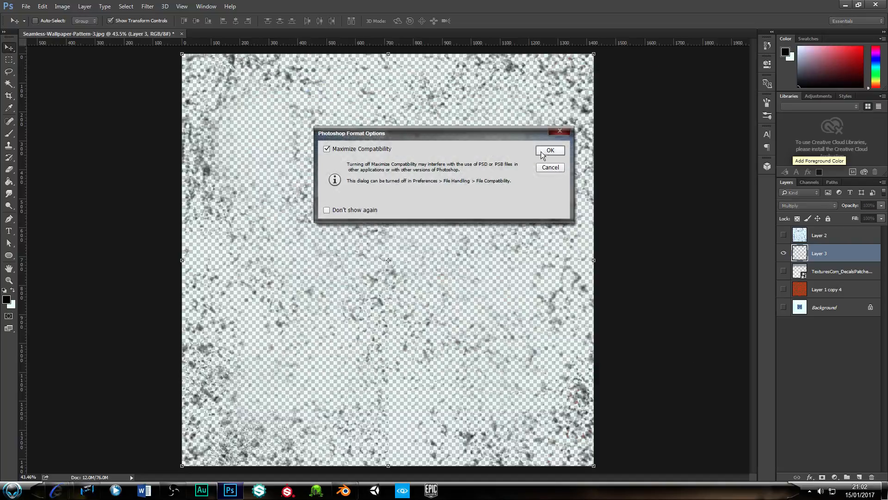
pyautogui.click(543, 155)
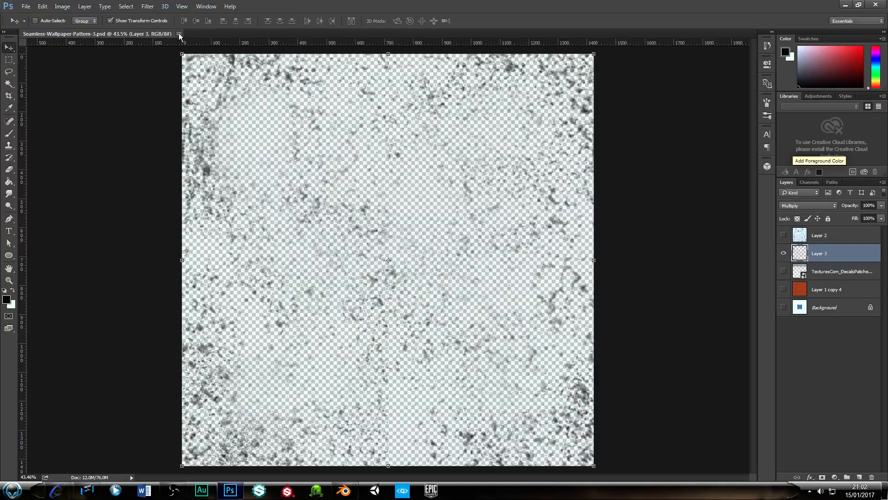
pyautogui.click(179, 34)
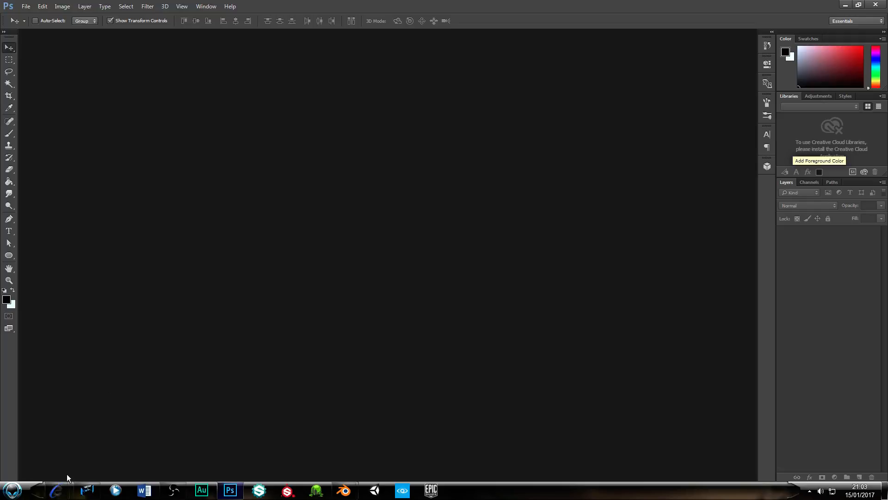
# Switch to the browser, view the blue damask wallpaper image on its own and bring it into Photoshop as a new document
pyautogui.moveTo(56, 489)
pyautogui.click(157, 441)
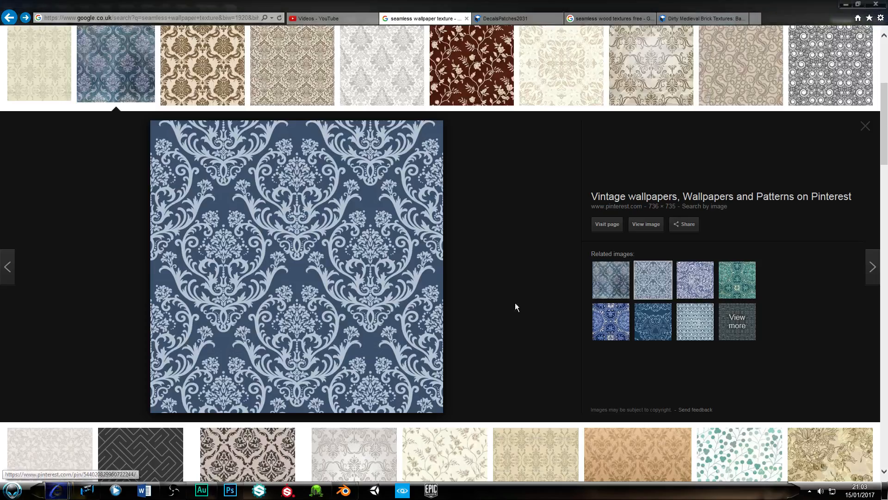
pyautogui.click(646, 224)
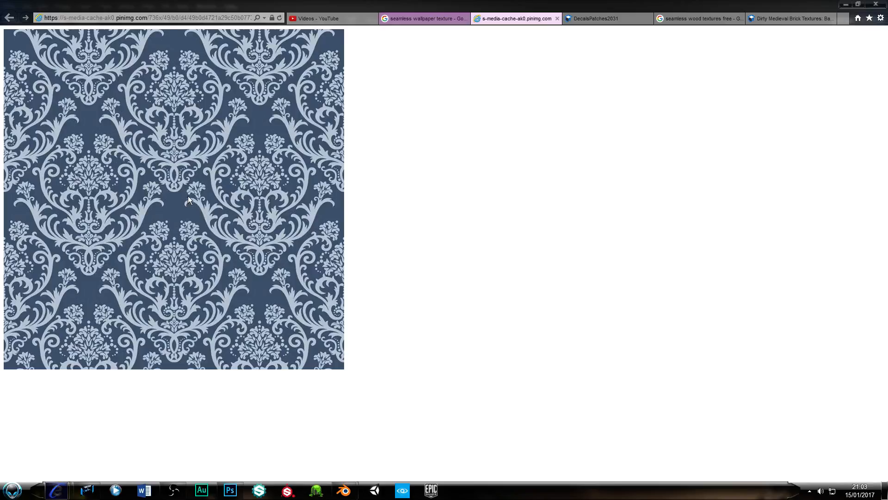
pyautogui.moveTo(187, 195); pyautogui.dragTo(393, 251)
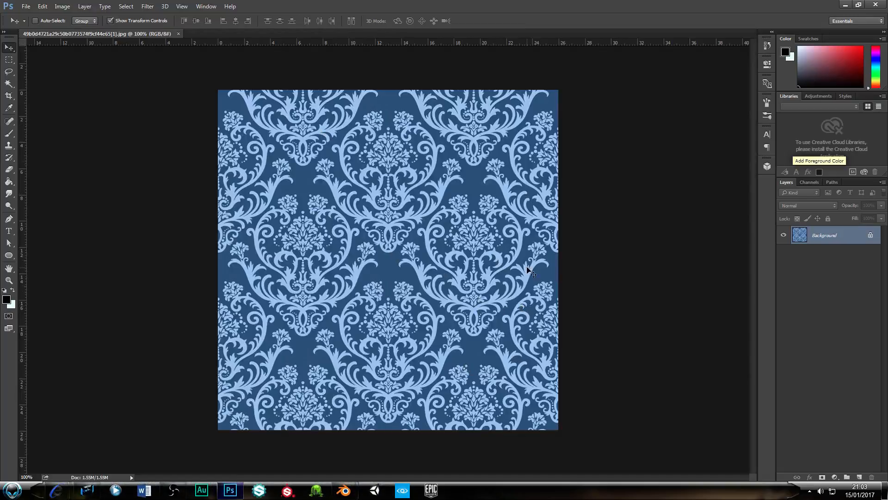
# Convert the Background into the regular layer Layer 0 and dismiss the Internet Explorer crash dialog
pyautogui.doubleClick(823, 240)
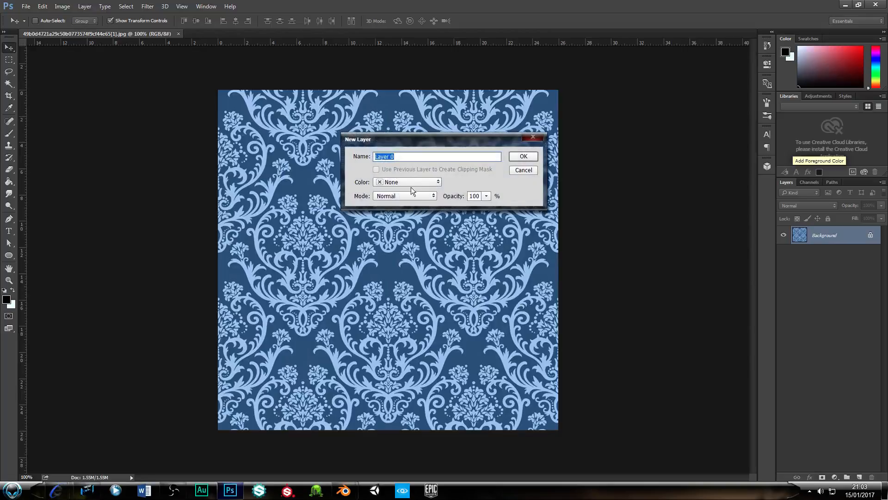
pyautogui.click(529, 160)
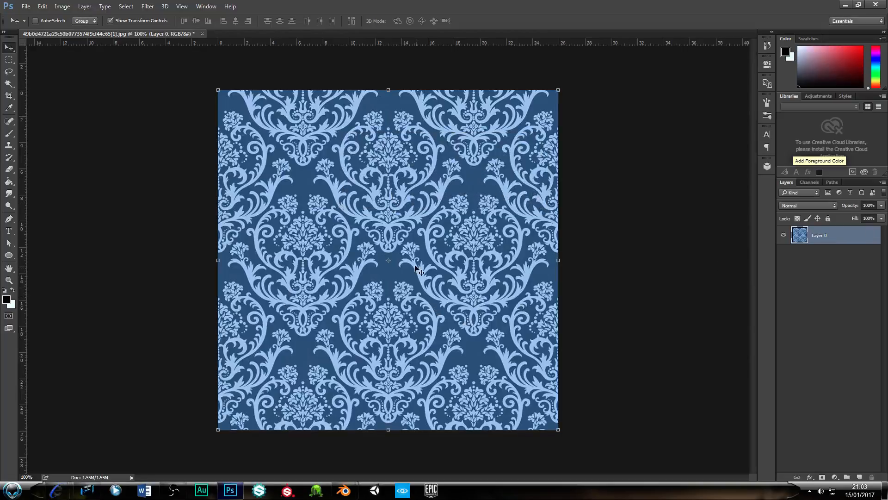
pyautogui.press('ctrl')
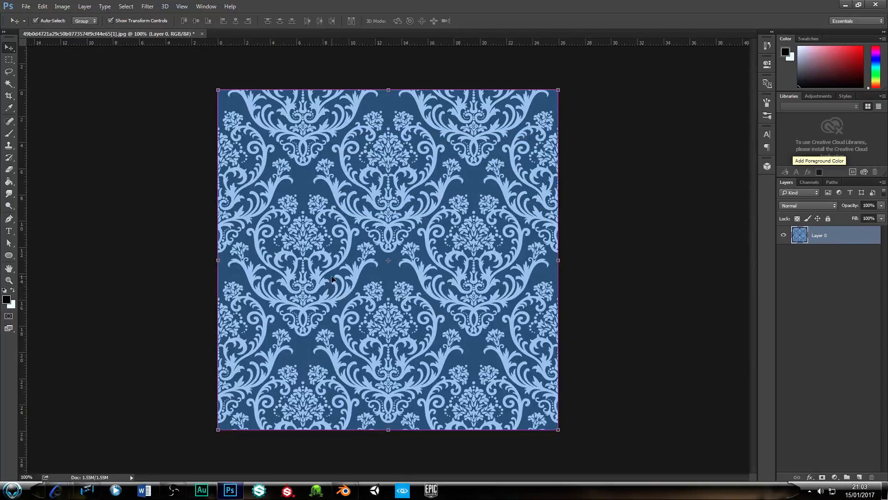
pyautogui.hotkey('ctrl', '-')
pyautogui.hotkey('ctrl', '-')
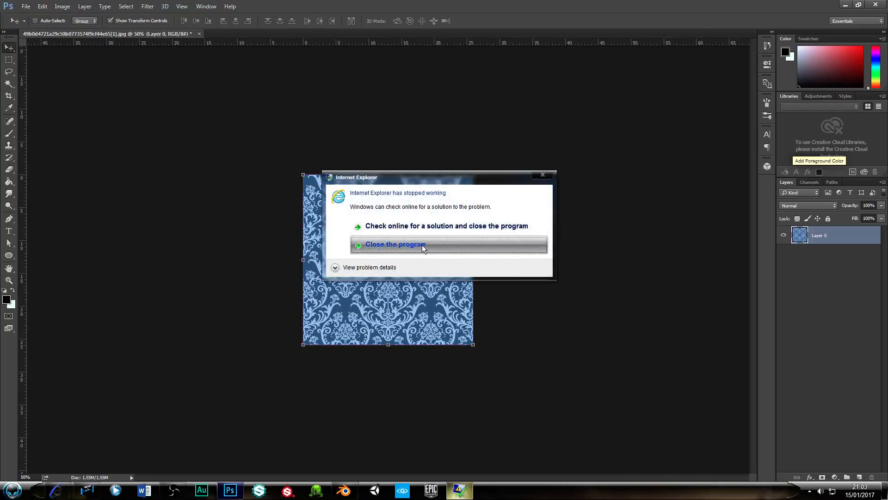
pyautogui.click(542, 175)
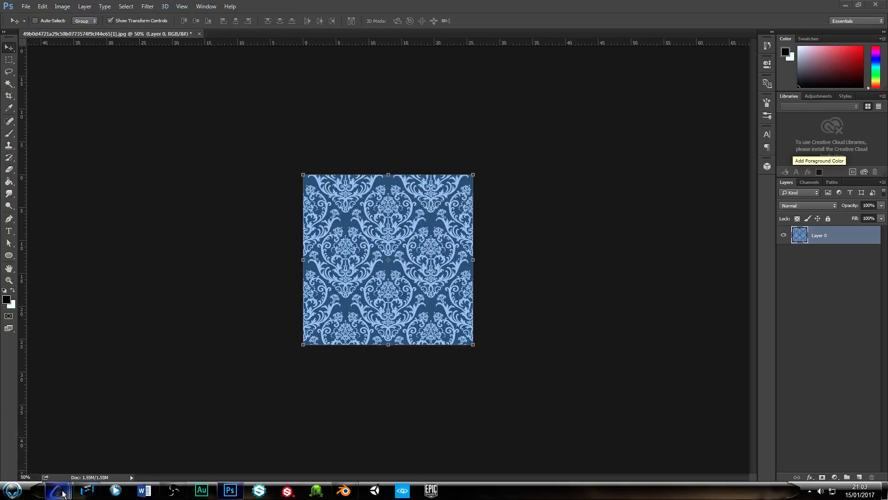
pyautogui.moveTo(57, 489)
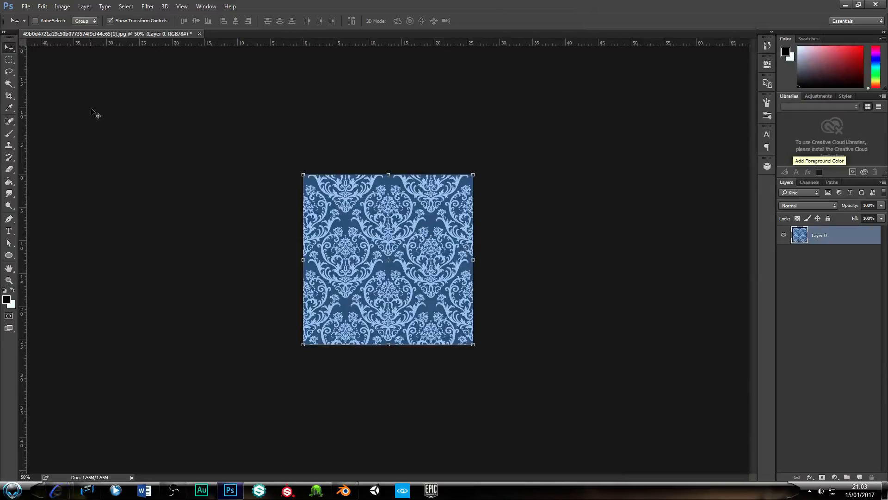
# Change the canvas size to 2048 by 2048 pixels, keeping the wallpaper image anchored in the centre
pyautogui.click(61, 7)
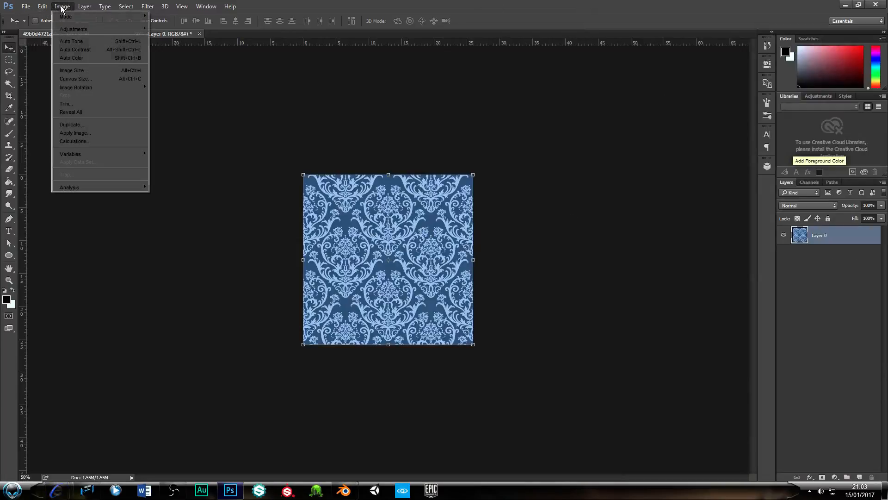
pyautogui.click(71, 79)
pyautogui.click(467, 172)
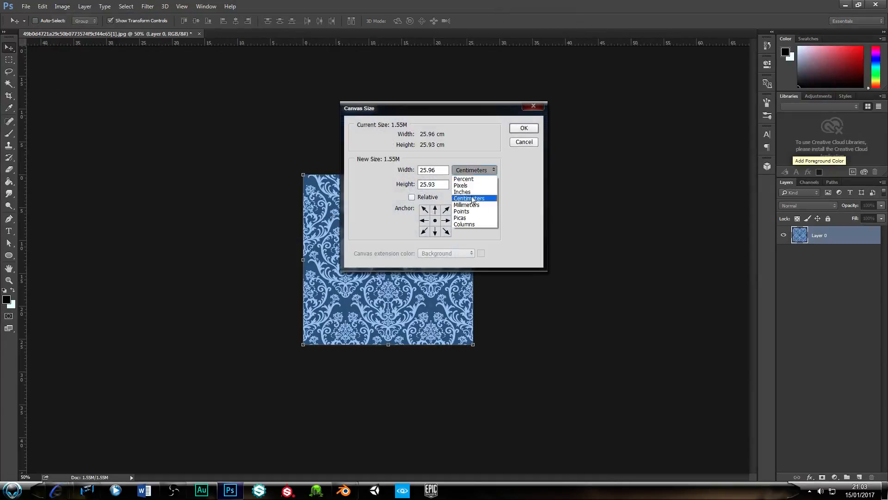
pyautogui.click(468, 187)
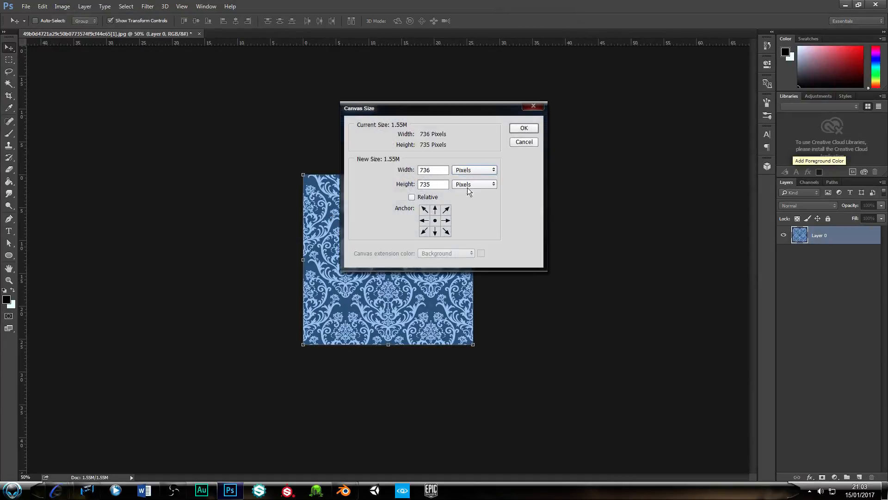
pyautogui.doubleClick(420, 173)
pyautogui.write('2048')
pyautogui.press('Tab')
pyautogui.write('2')
pyautogui.write('048')
pyautogui.press('Return')
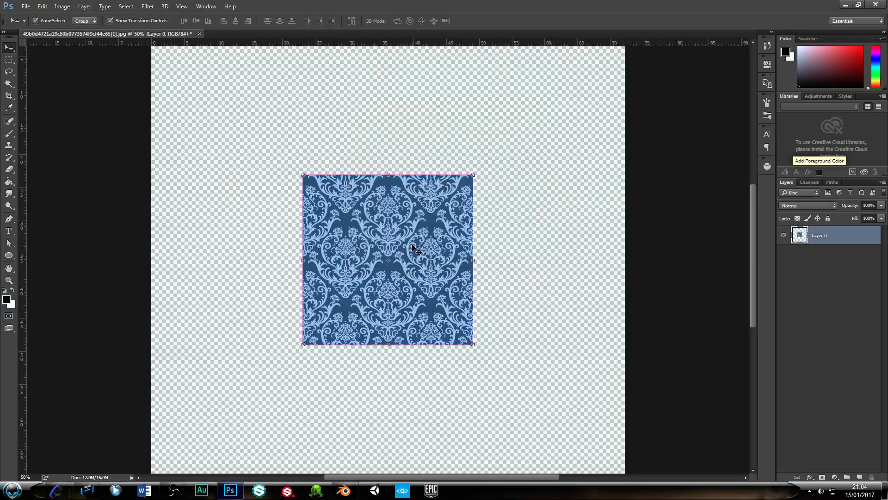
# Place one horizontal and one vertical guide through the centre of the canvas
pyautogui.hotkey('ctrl', '-')
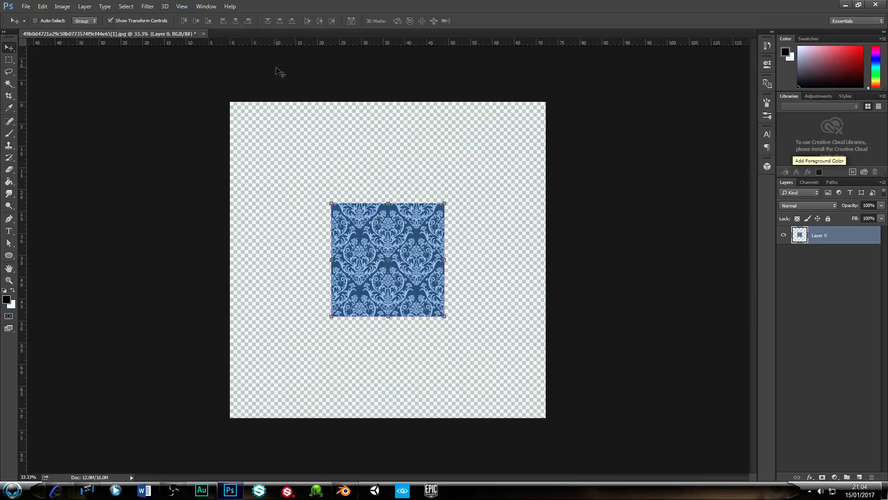
pyautogui.moveTo(290, 46); pyautogui.dragTo(283, 259)
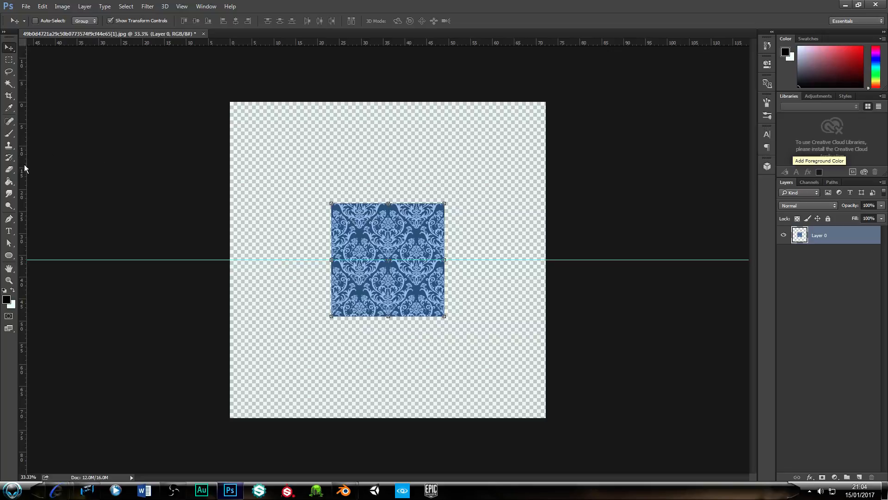
pyautogui.moveTo(22, 166); pyautogui.dragTo(391, 213)
# Duplicate Layer 0 with the original hidden, and fit the copy to the canvas's upper-left quadrant at about 139% scale
pyautogui.click(802, 304)
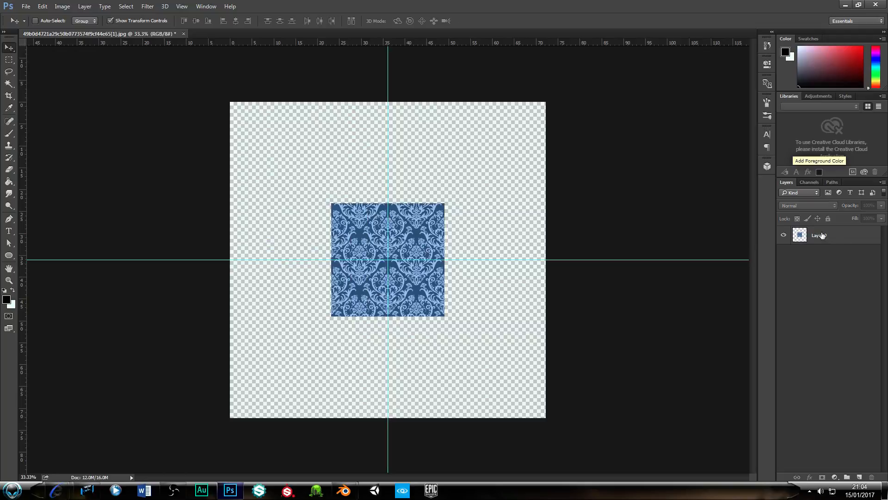
pyautogui.moveTo(821, 235); pyautogui.dragTo(859, 475)
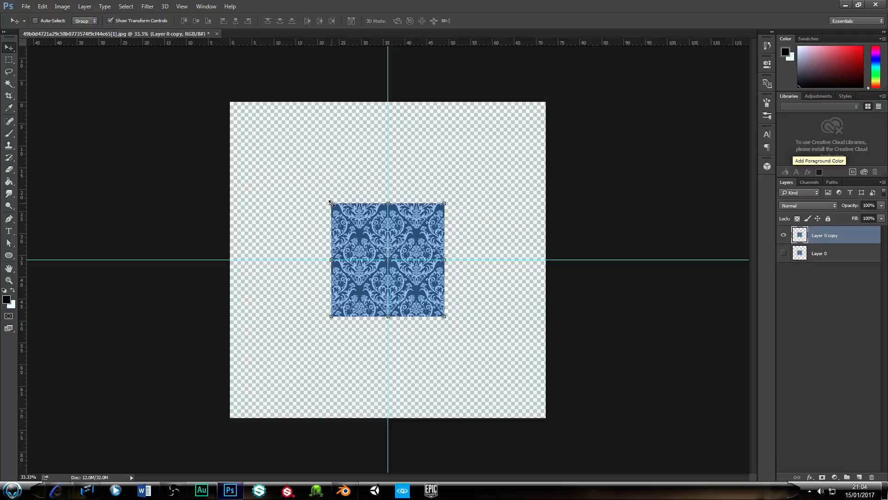
pyautogui.moveTo(416, 284); pyautogui.dragTo(315, 185)
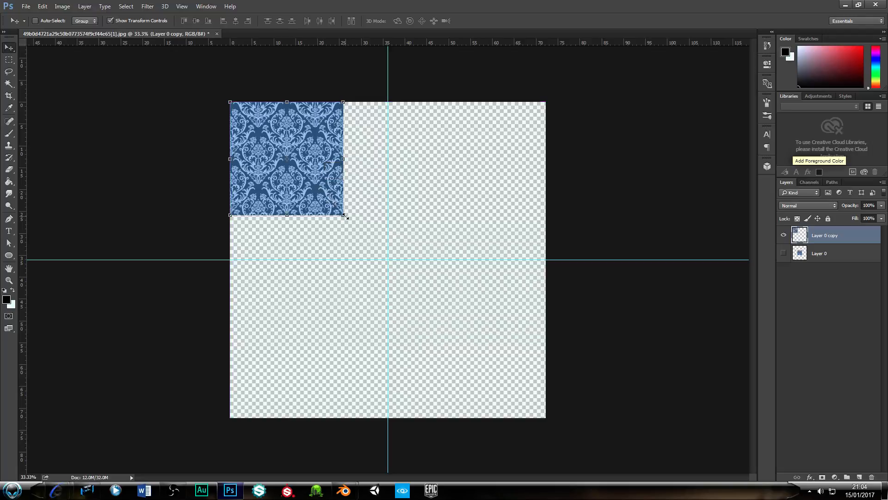
pyautogui.moveTo(342, 215); pyautogui.dragTo(388, 259)
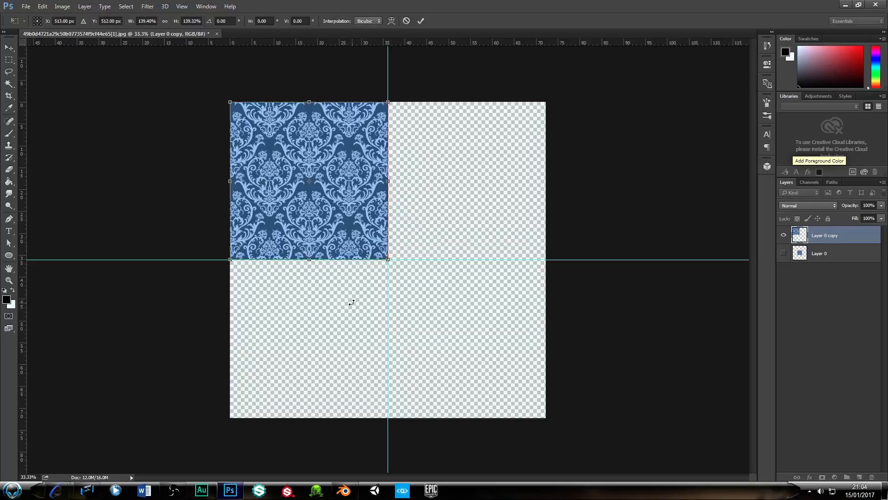
pyautogui.click(420, 21)
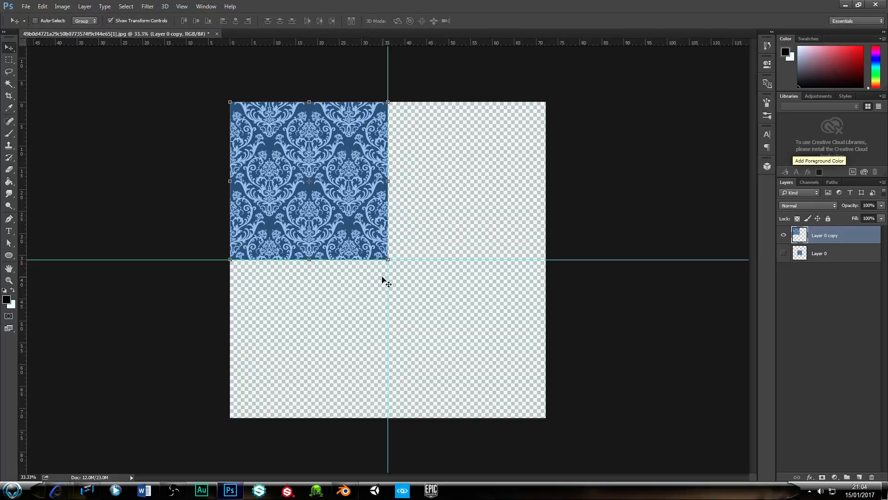
# Narrow the copy to 99.81% width to meet the vertical guide, and align the horizontal guide with its bottom edge
pyautogui.press('z')
pyautogui.moveTo(366, 239); pyautogui.dragTo(406, 273)
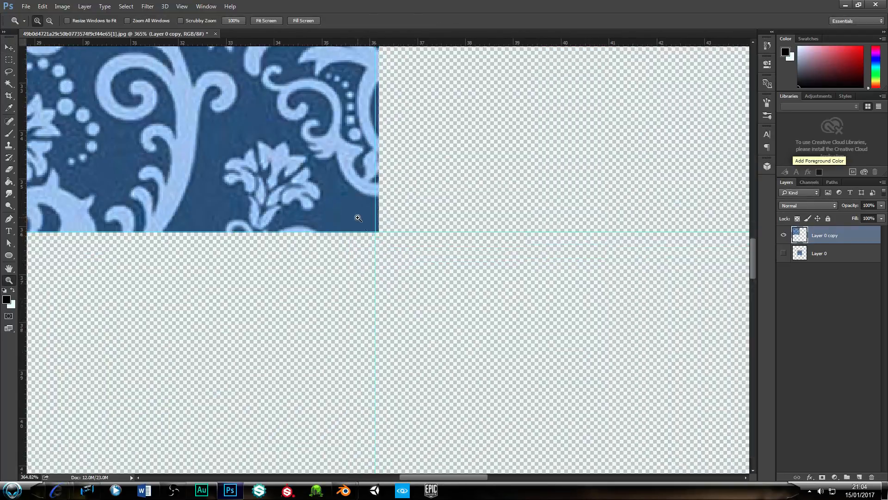
pyautogui.moveTo(352, 215); pyautogui.dragTo(398, 265)
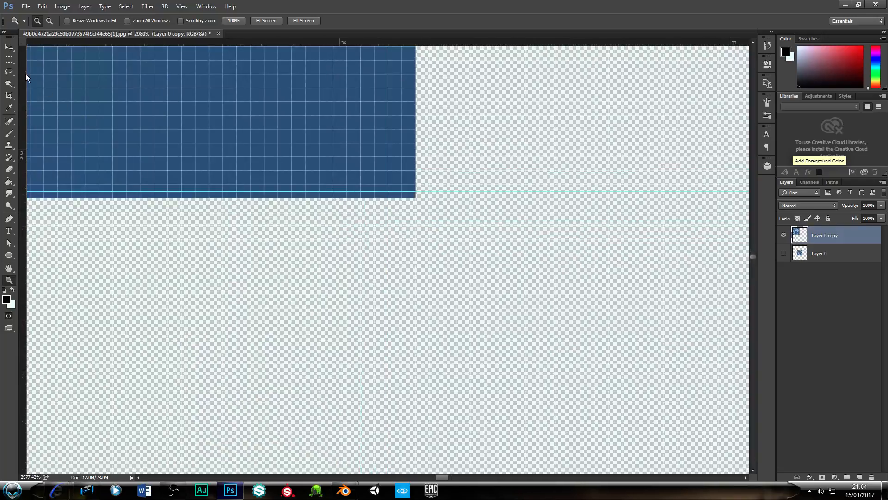
pyautogui.click(8, 48)
pyautogui.moveTo(415, 199); pyautogui.dragTo(388, 197)
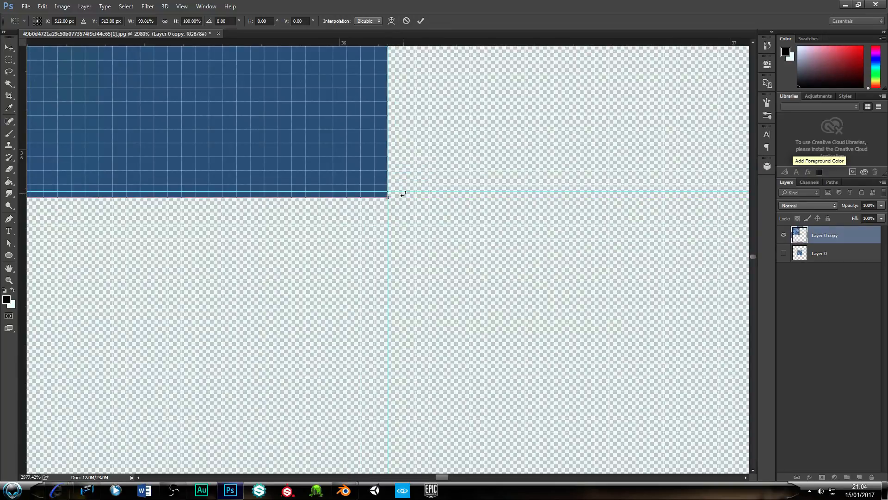
pyautogui.click(423, 21)
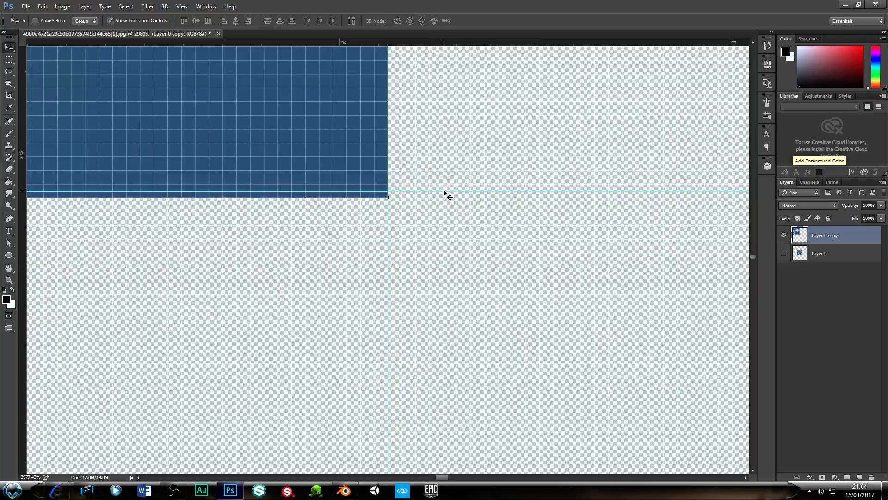
pyautogui.moveTo(443, 191)
pyautogui.mouseDown()
pyautogui.moveTo(442, 183)
pyautogui.moveTo(442, 197)
pyautogui.mouseUp()
pyautogui.scroll(-2, 397, 275)
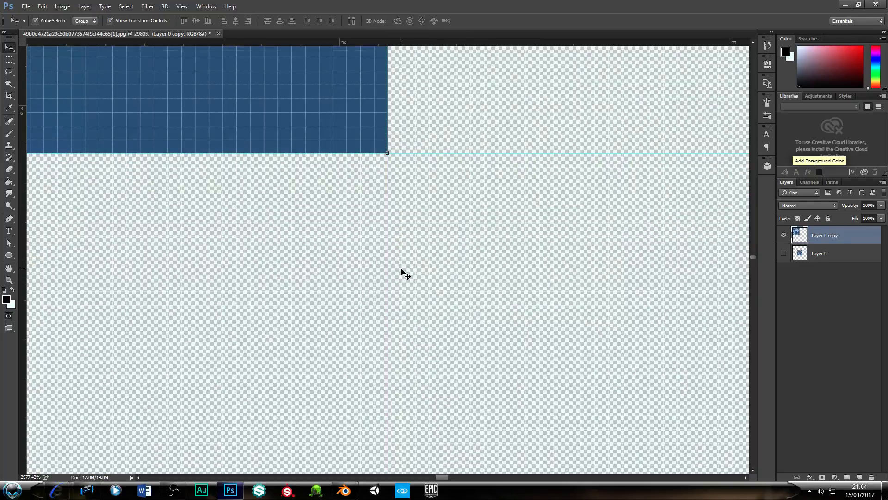
# Duplicate the wallpaper tile into the upper-right quadrant, and copy both upper tiles into the lower half to fill the canvas
pyautogui.hotkey('ctrl', '0')
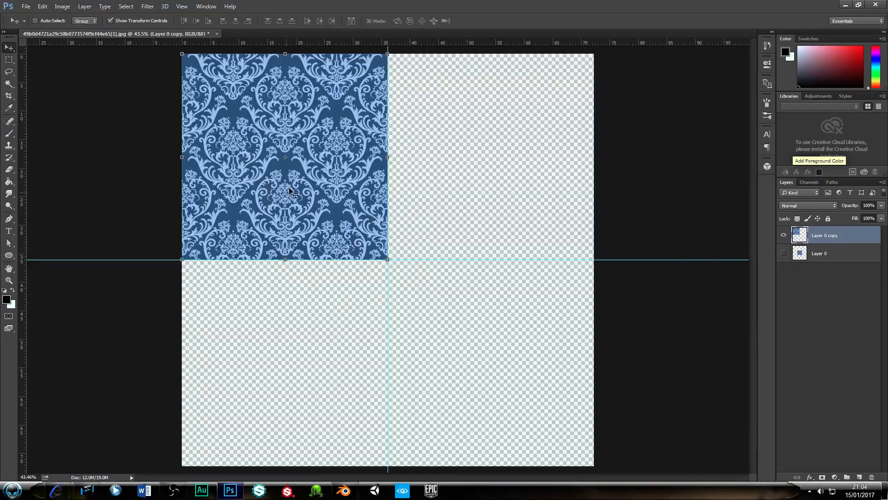
pyautogui.keyDown('alt'); pyautogui.moveTo(288, 177); pyautogui.dragTo(496, 188); pyautogui.keyUp('alt')
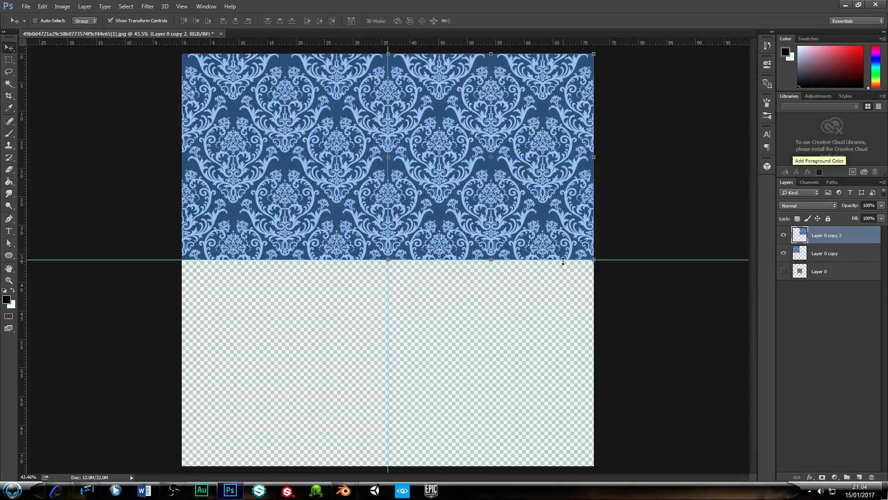
pyautogui.keyDown('shift'); pyautogui.click(823, 258); pyautogui.keyUp('shift')
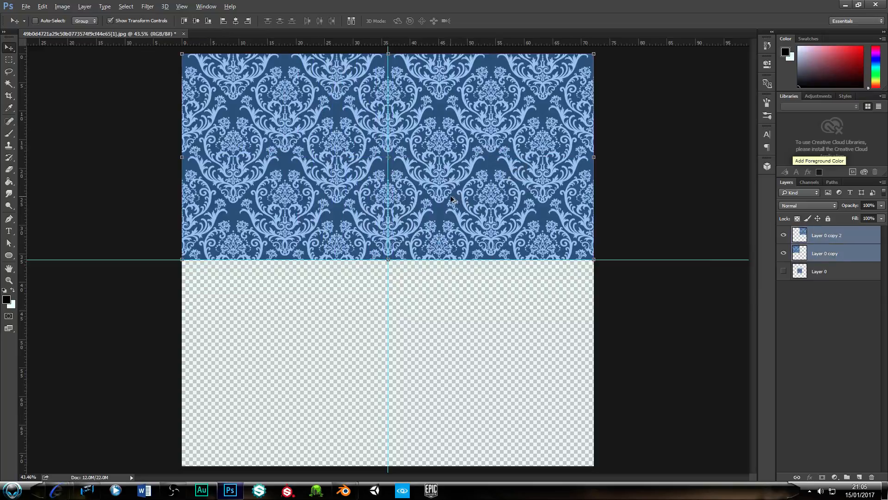
pyautogui.moveTo(451, 199); pyautogui.dragTo(477, 404)
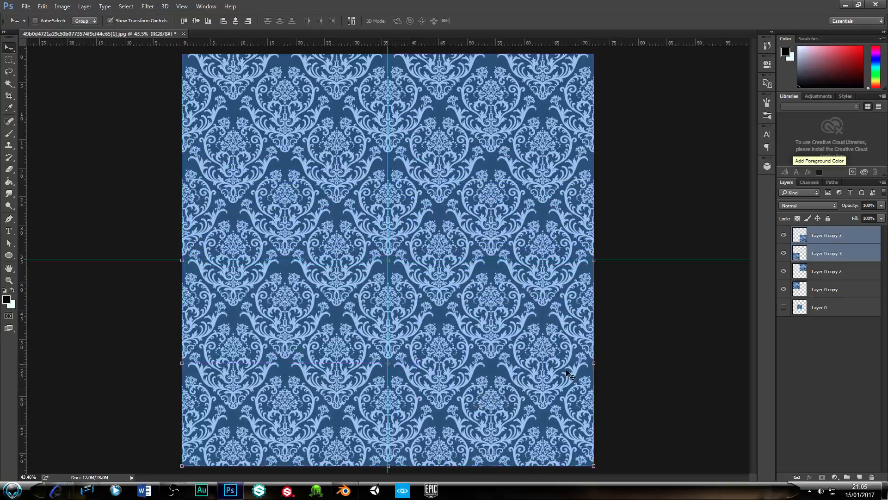
# Deselect the tile layers and hide the guides on the canvas
pyautogui.click(826, 359)
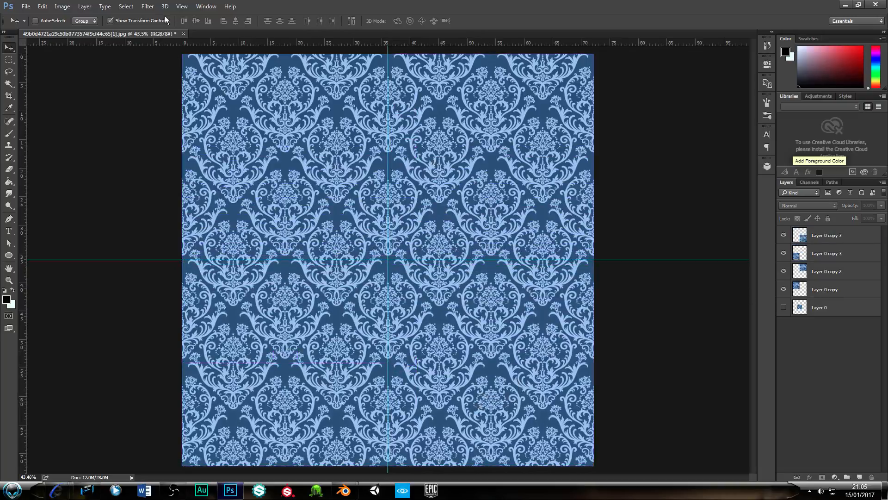
pyautogui.click(181, 7)
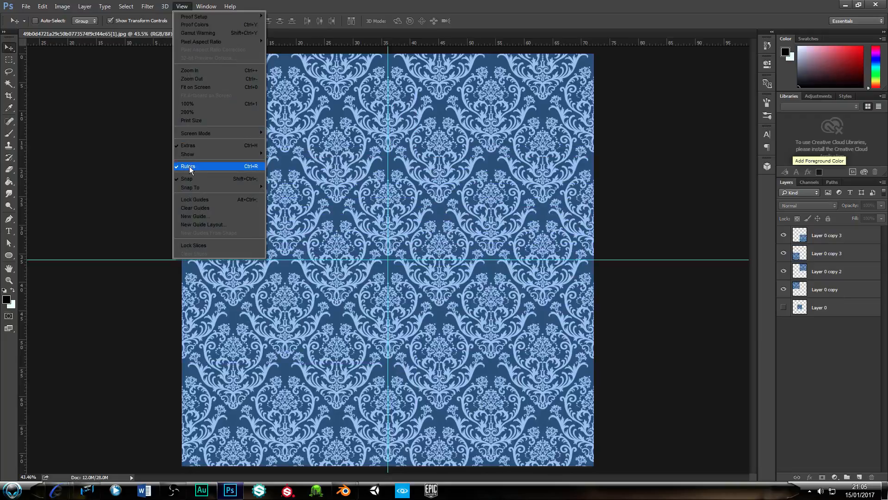
pyautogui.moveTo(195, 154)
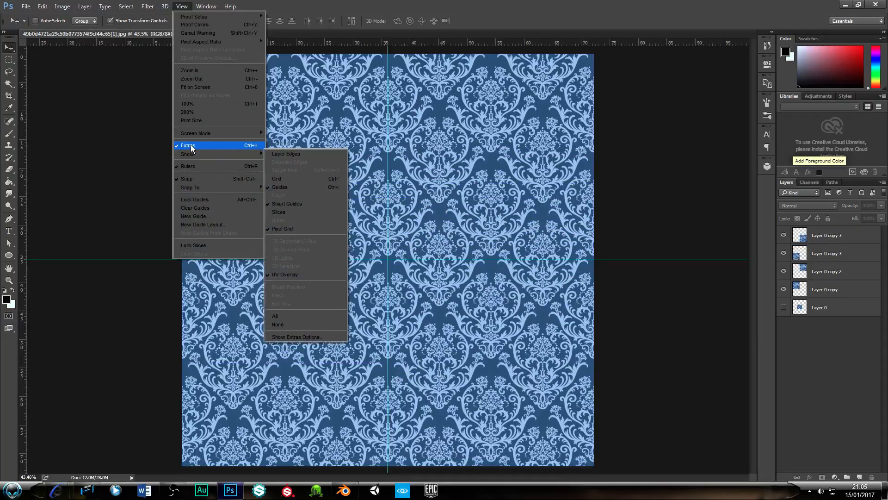
pyautogui.click(289, 187)
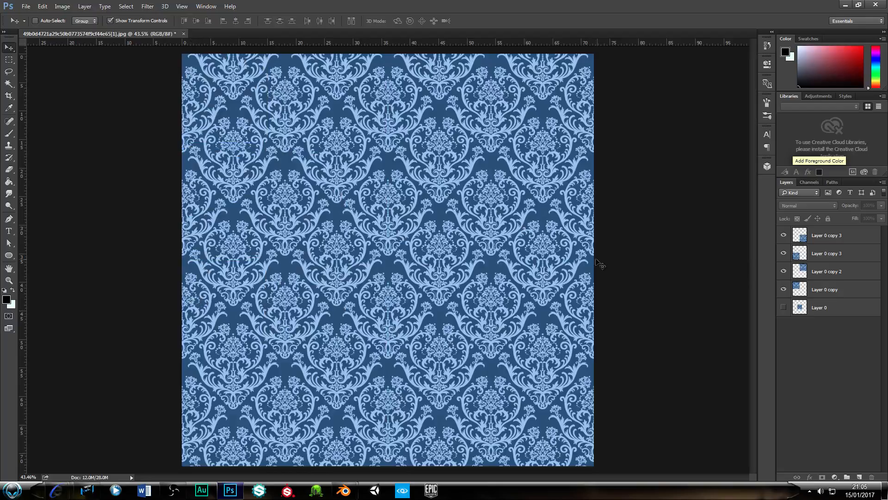
# Merge the four wallpaper tile layers into one layer, leaving the hidden Layer 0 separate
pyautogui.click(827, 234)
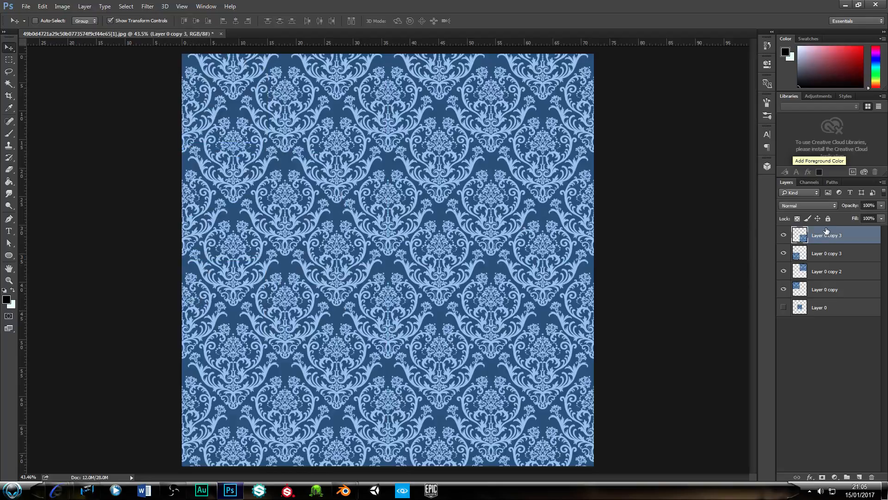
pyautogui.hotkey('ctrl', 'e')
pyautogui.hotkey('ctrl', 'e')
pyautogui.hotkey('ctrl', 'e')
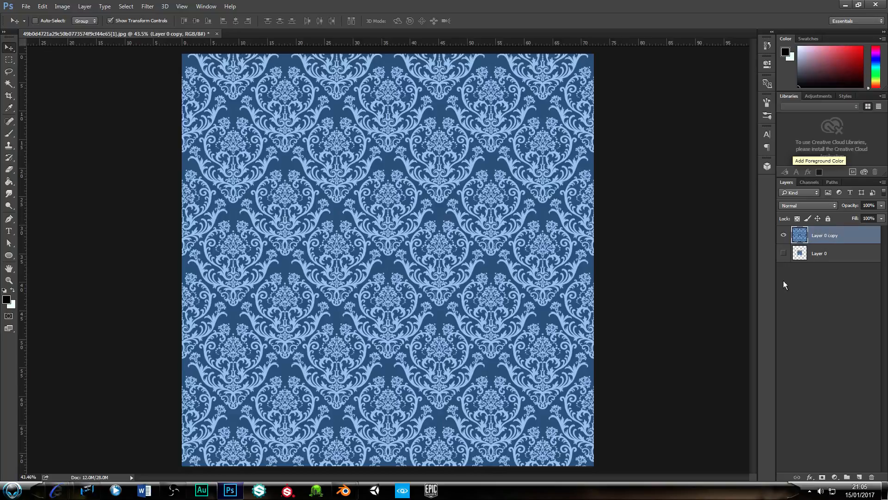
# Compare the merged wallpaper with the original Layer 0 by switching their visibility, ending with only the merged layer shown
pyautogui.click(784, 235)
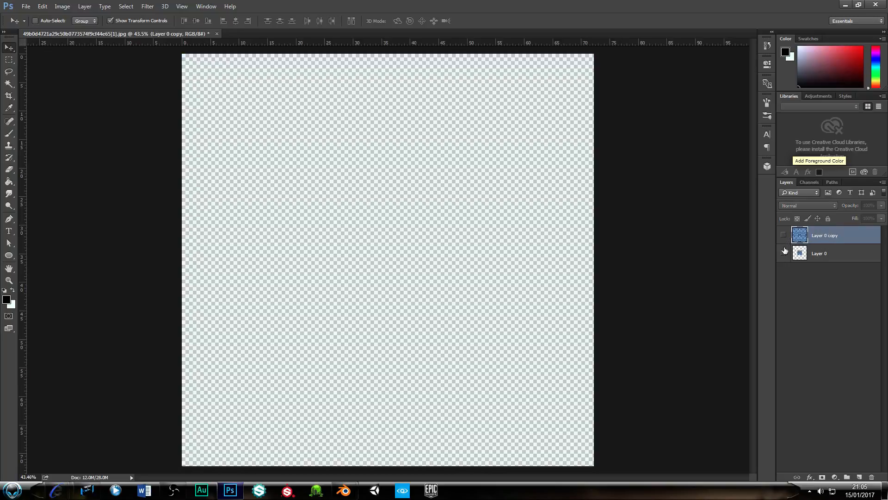
pyautogui.click(783, 253)
pyautogui.click(783, 253)
pyautogui.click(783, 235)
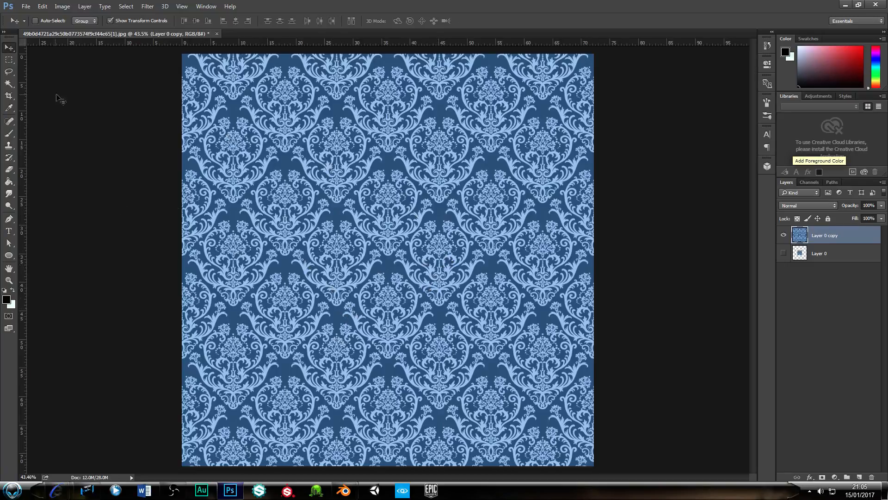
# Try Magic Wand selections of the dark blue background at tolerance 25, without and with Contiguous and Anti-alias
pyautogui.click(8, 84)
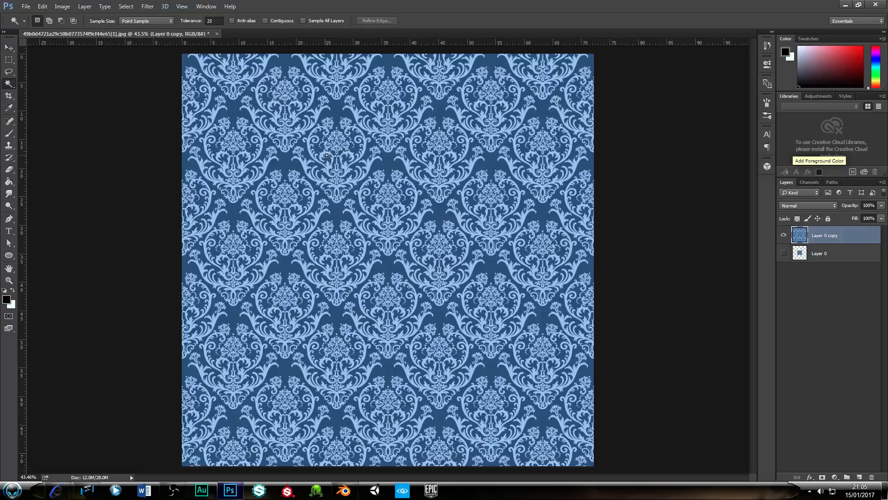
pyautogui.click(294, 163)
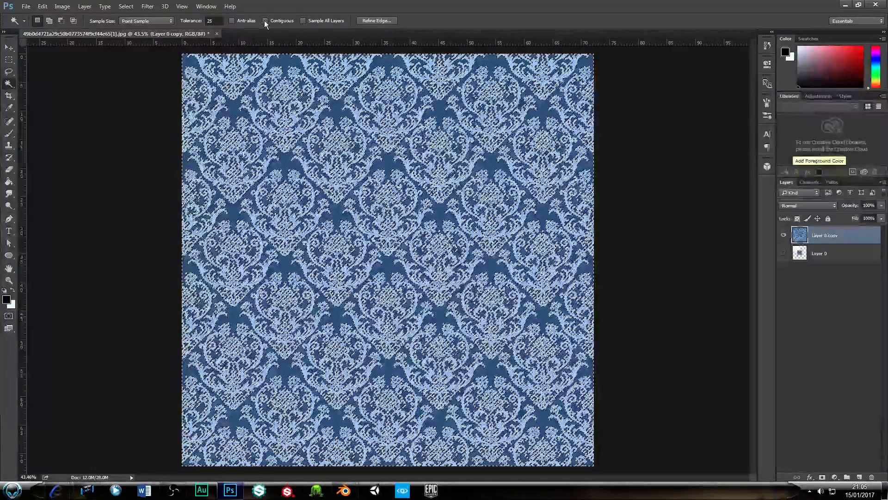
pyautogui.click(265, 20)
pyautogui.click(232, 20)
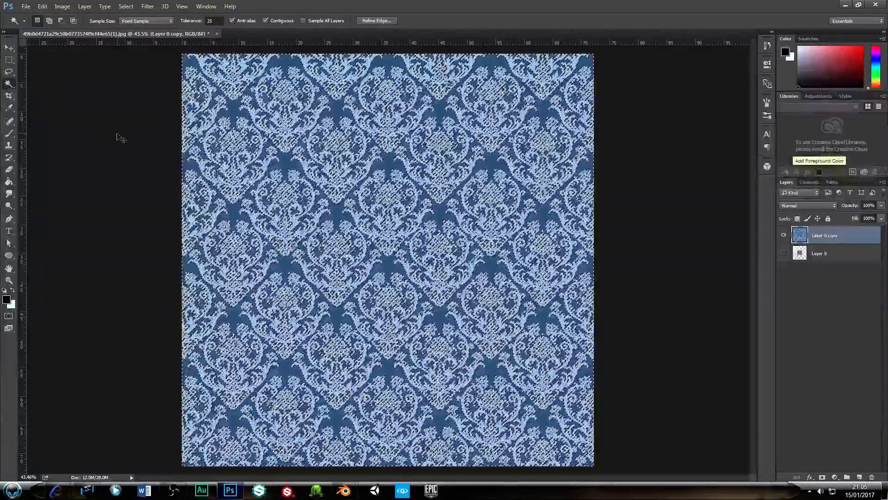
pyautogui.hotkey('ctrl', 'd')
pyautogui.click(281, 167)
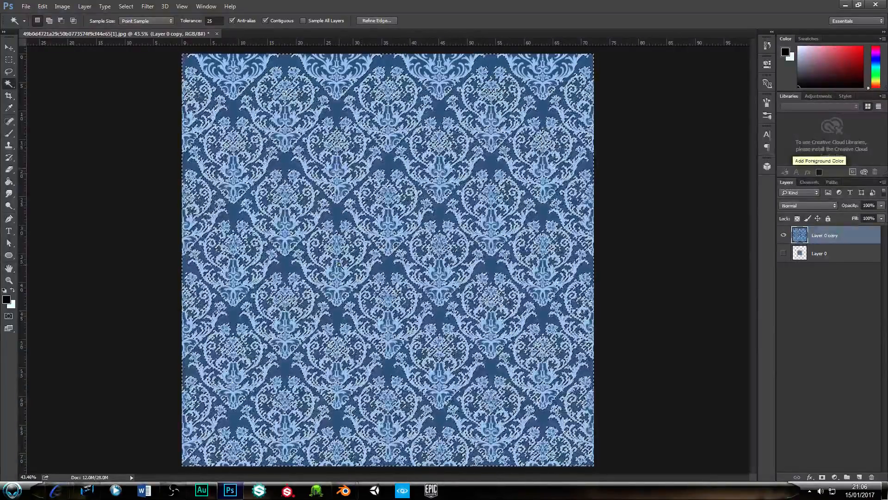
pyautogui.press('z')
pyautogui.moveTo(329, 232); pyautogui.dragTo(362, 273)
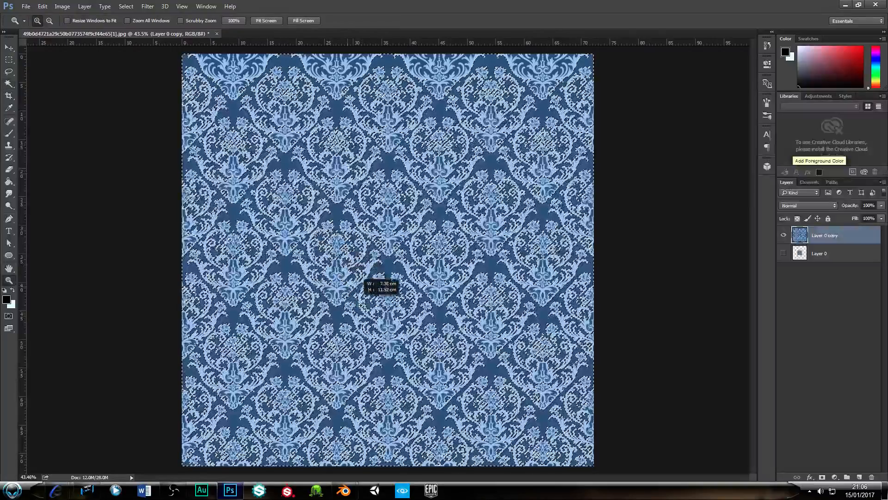
pyautogui.moveTo(375, 317); pyautogui.dragTo(376, 318)
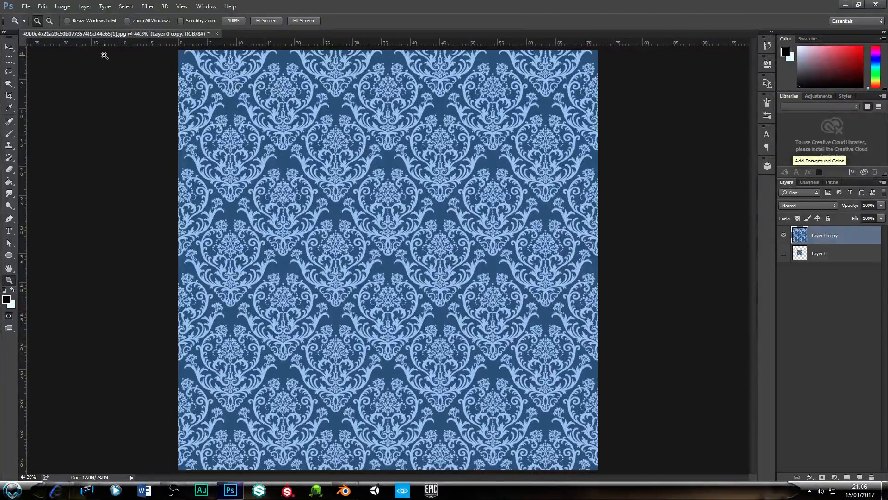
# Select all the dark blue background with the Magic Wand at tolerance 25, with Contiguous and Anti-alias off
pyautogui.click(9, 83)
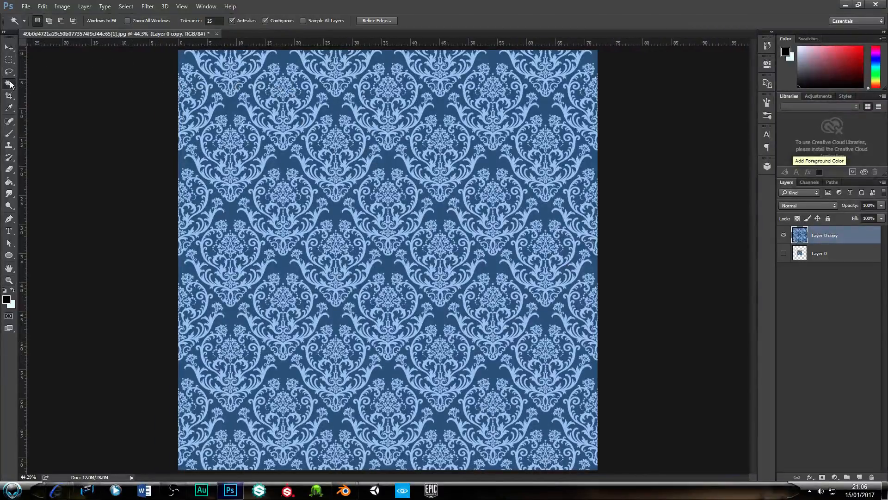
pyautogui.click(266, 20)
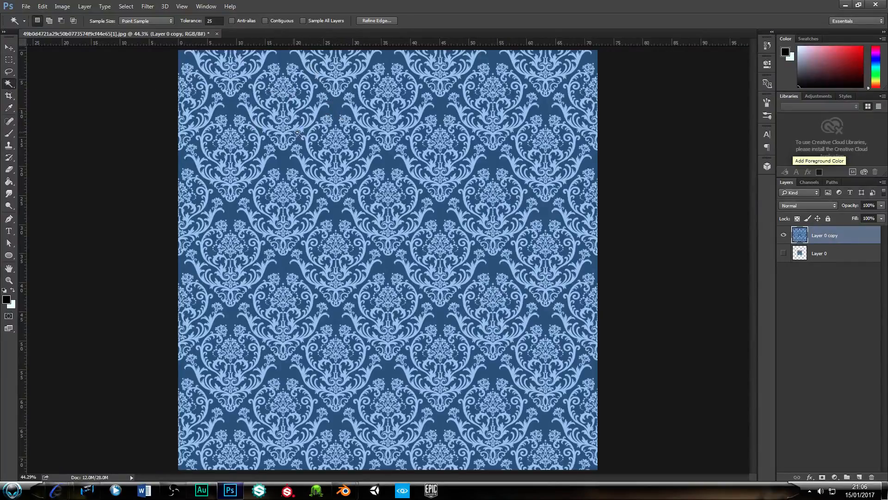
pyautogui.click(282, 162)
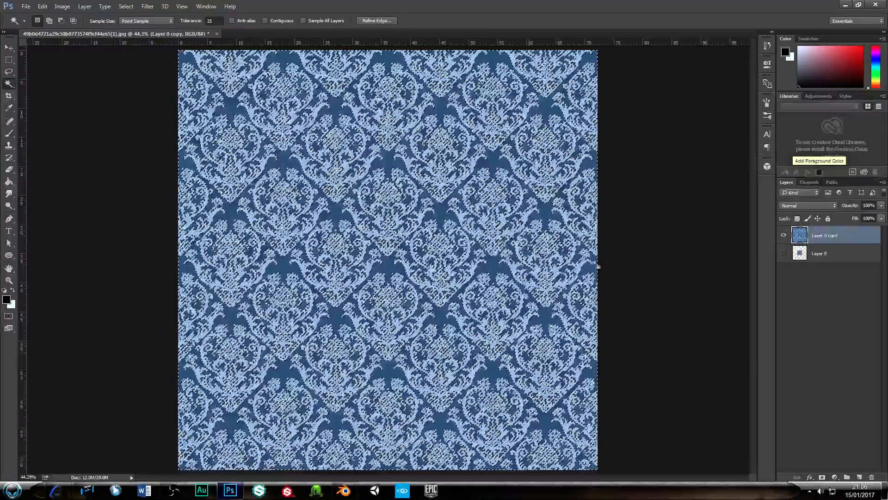
# Add a new layer above the wallpaper and set up a hard round brush at 1200 px with 100% hardness
pyautogui.click(858, 478)
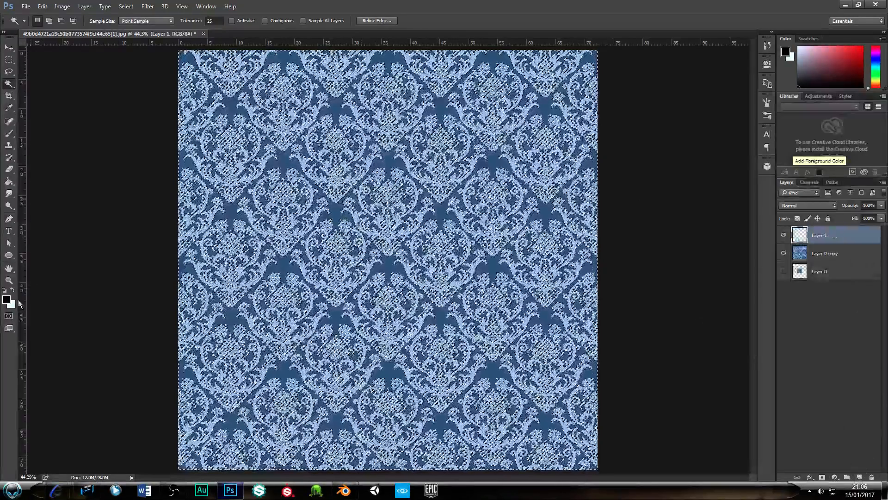
pyautogui.click(9, 133)
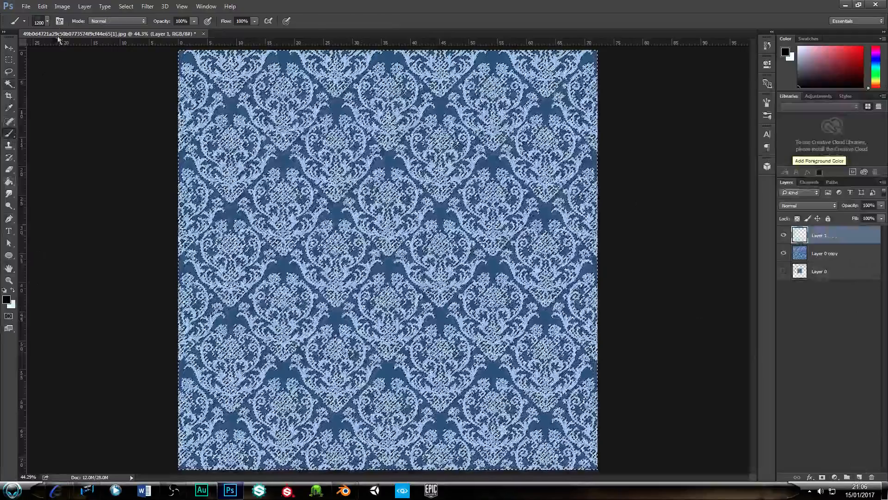
pyautogui.click(47, 21)
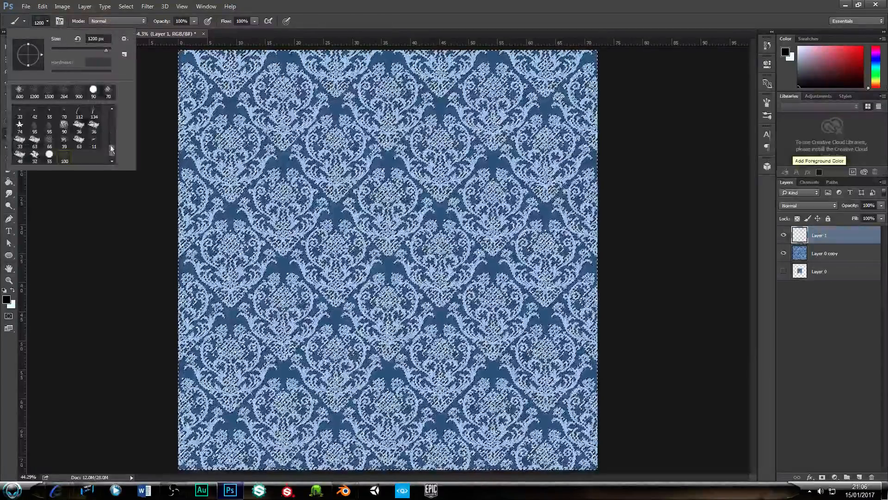
pyautogui.moveTo(111, 149); pyautogui.dragTo(107, 101)
pyautogui.click(34, 114)
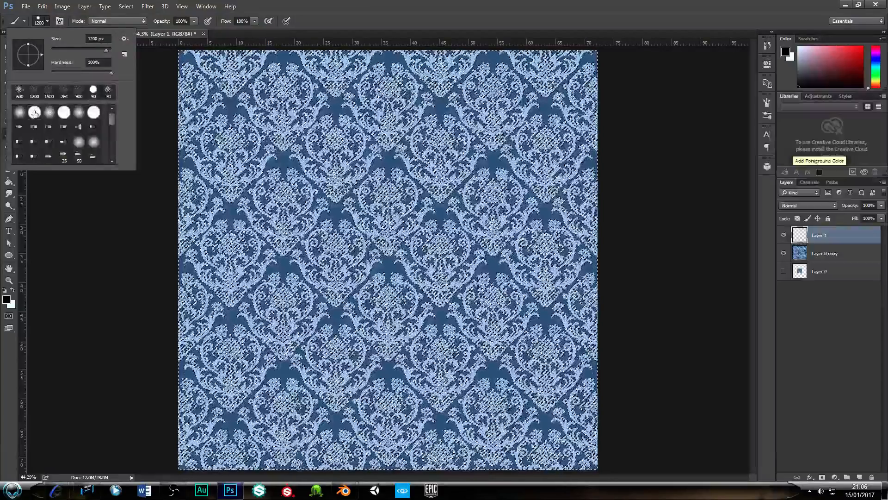
pyautogui.click(326, 16)
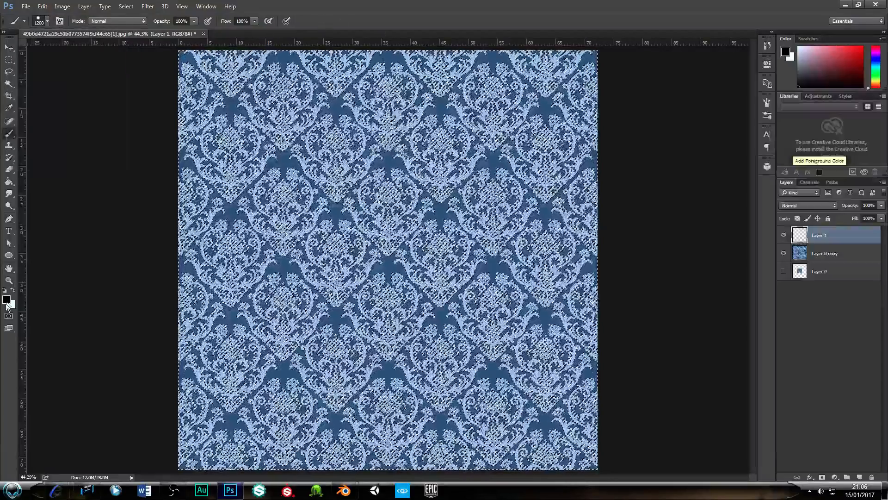
# Set the foreground colour to a strong red, #c42f16
pyautogui.click(7, 299)
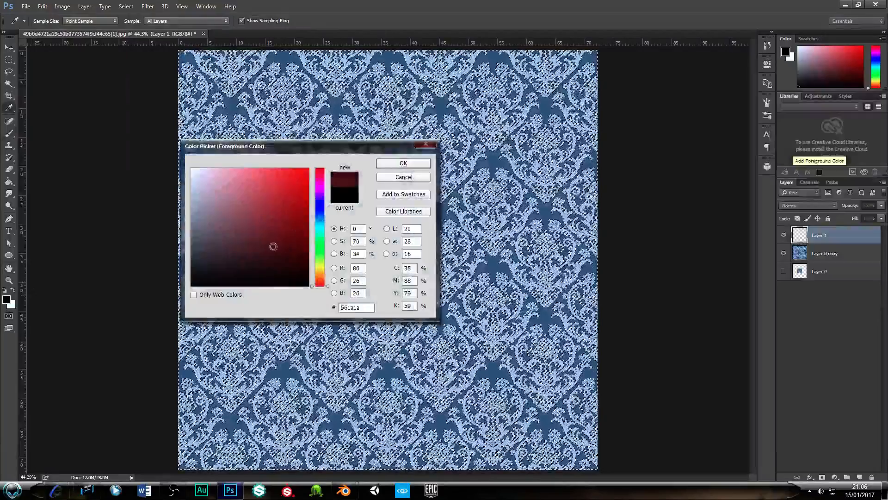
pyautogui.moveTo(271, 245); pyautogui.dragTo(271, 222)
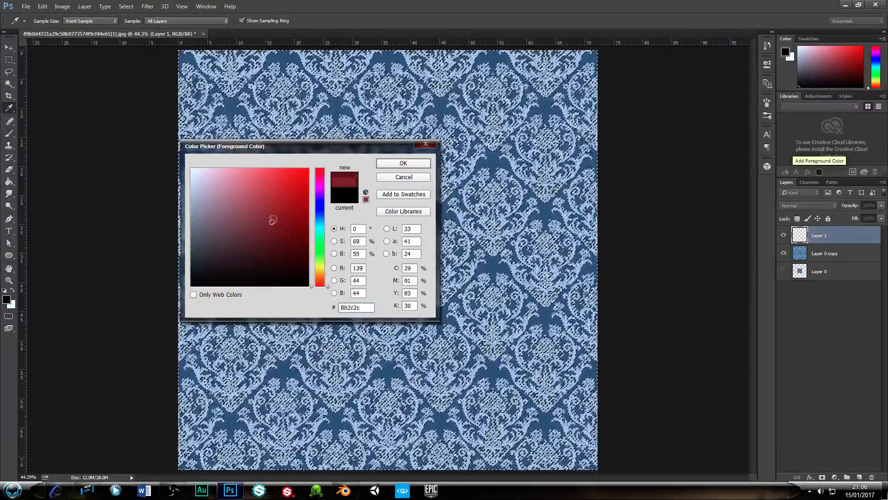
pyautogui.click(276, 225)
pyautogui.moveTo(322, 286); pyautogui.dragTo(321, 279)
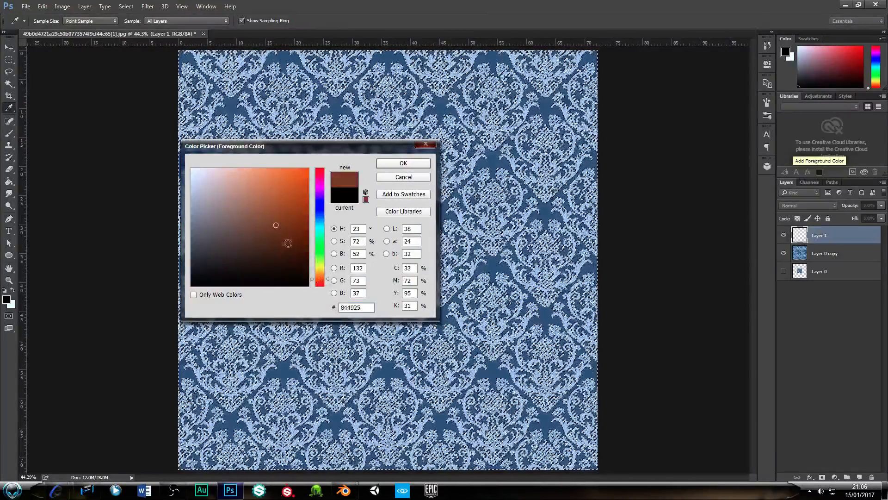
pyautogui.click(283, 228)
pyautogui.moveTo(283, 228); pyautogui.dragTo(275, 211)
pyautogui.click(324, 279)
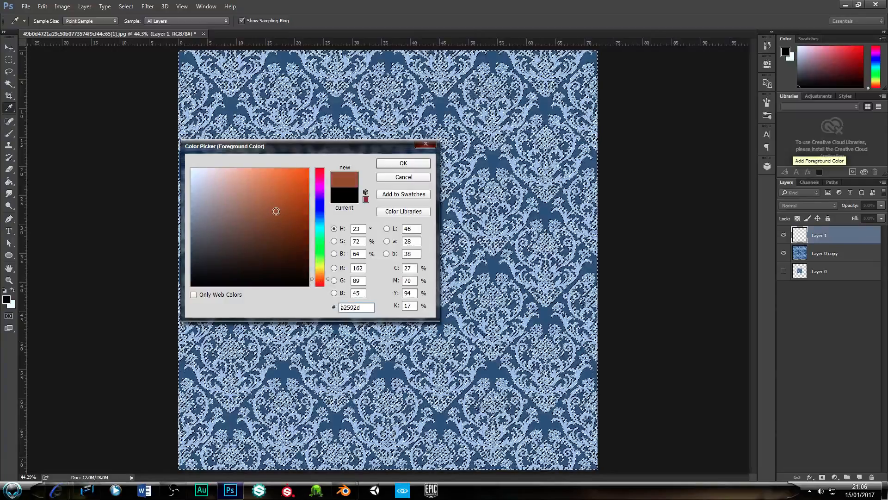
pyautogui.moveTo(323, 278); pyautogui.dragTo(324, 283)
pyautogui.moveTo(283, 213); pyautogui.dragTo(287, 193)
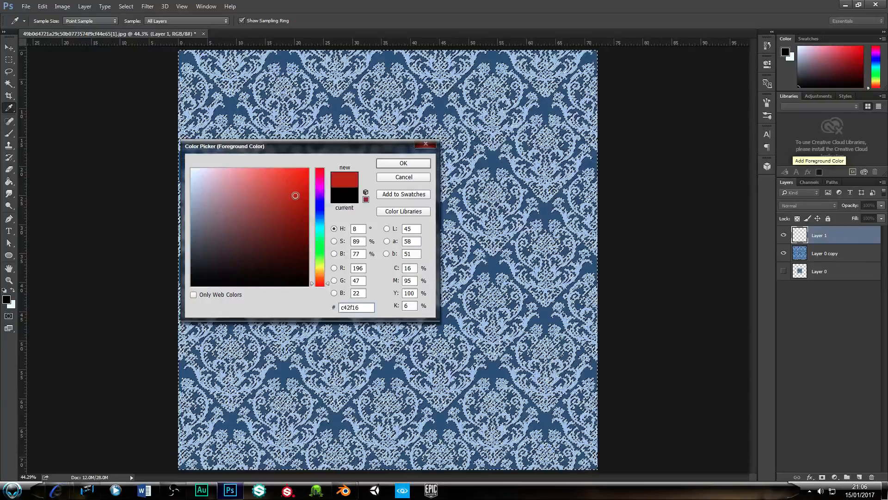
pyautogui.click(403, 163)
# Brush the red over the whole canvas on Layer 1 to fill the selected background areas
pyautogui.press('b')
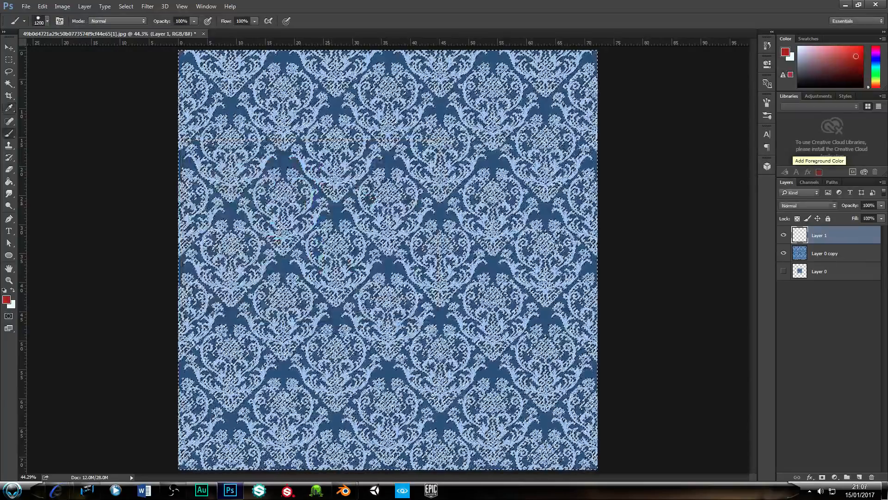
pyautogui.moveTo(206, 152)
pyautogui.mouseDown()
pyautogui.moveTo(520, 124)
pyautogui.moveTo(598, 210)
pyautogui.moveTo(300, 248)
pyautogui.moveTo(240, 318)
pyautogui.moveTo(549, 431)
pyautogui.mouseUp()
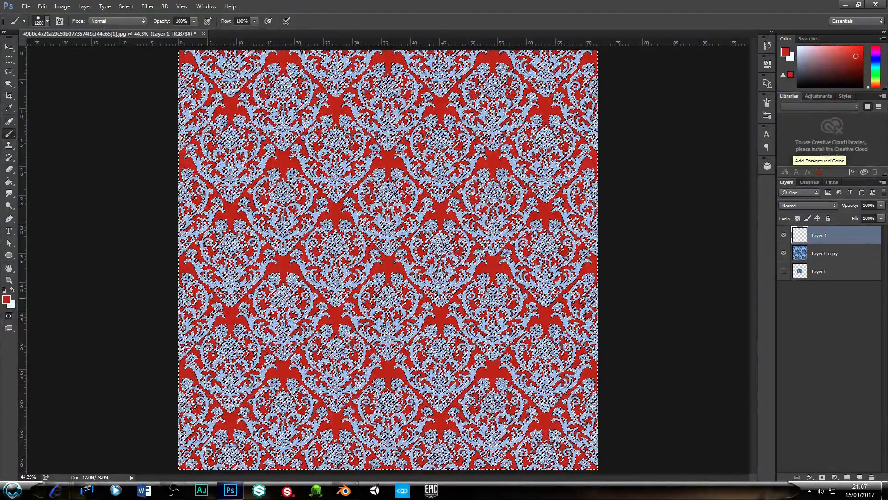
pyautogui.click(9, 48)
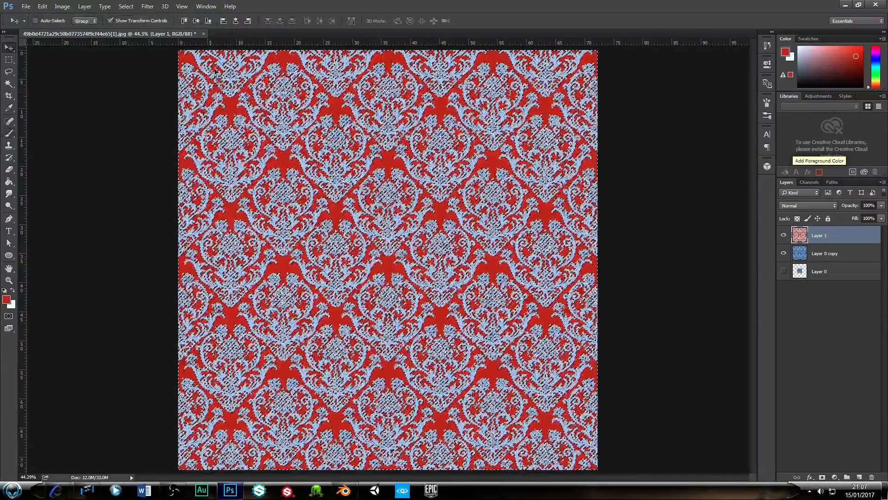
# Invert the selection so it covers the light blue damask pattern
pyautogui.click(125, 7)
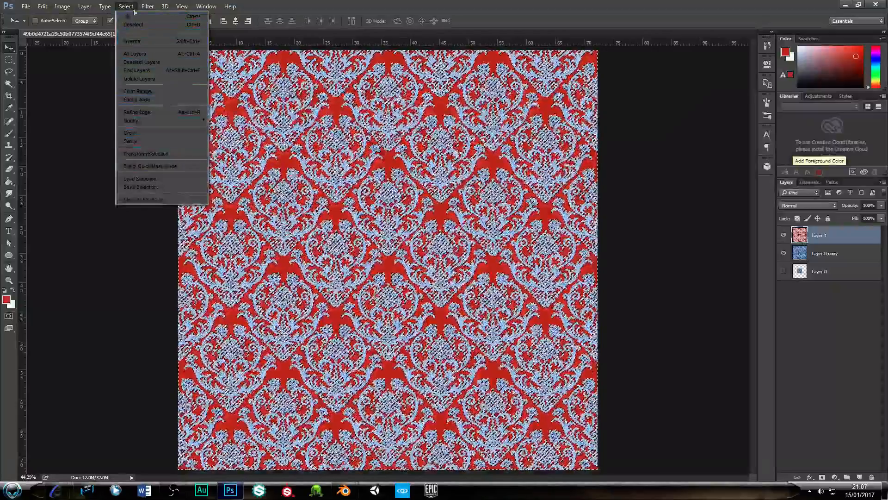
pyautogui.moveTo(109, 8)
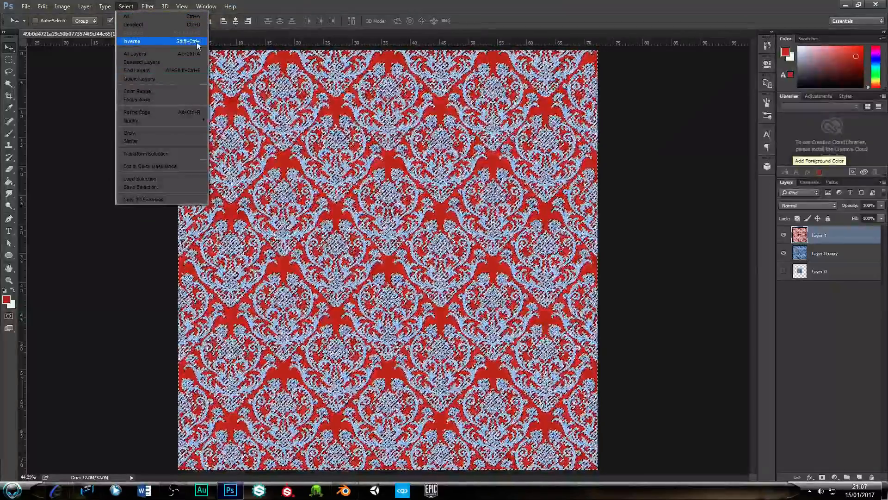
pyautogui.click(130, 41)
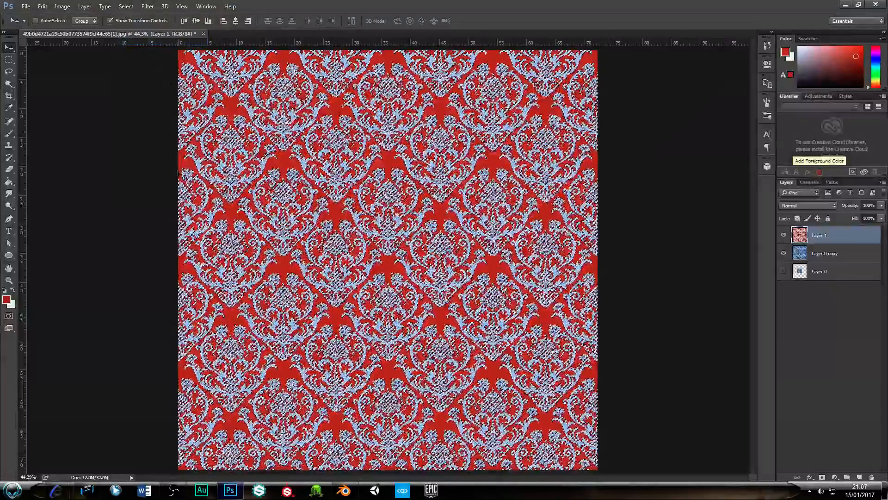
# Set the foreground colour to a golden yellow, #dbb621
pyautogui.click(6, 299)
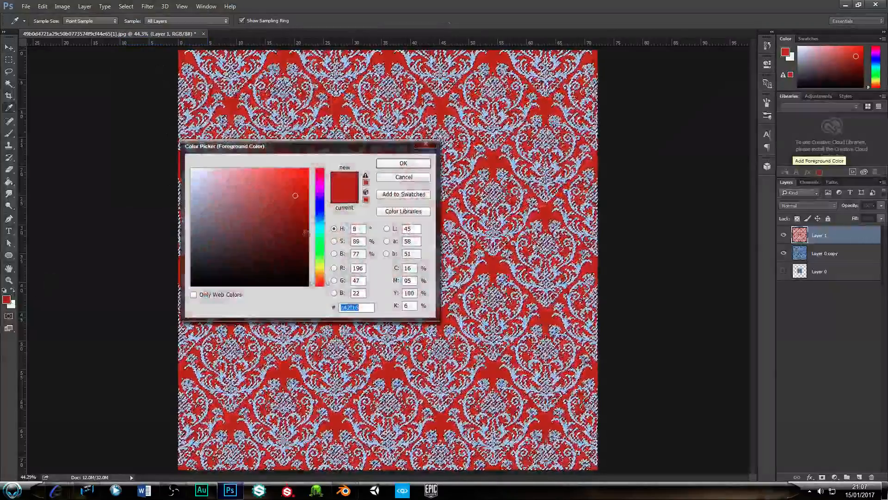
pyautogui.click(319, 270)
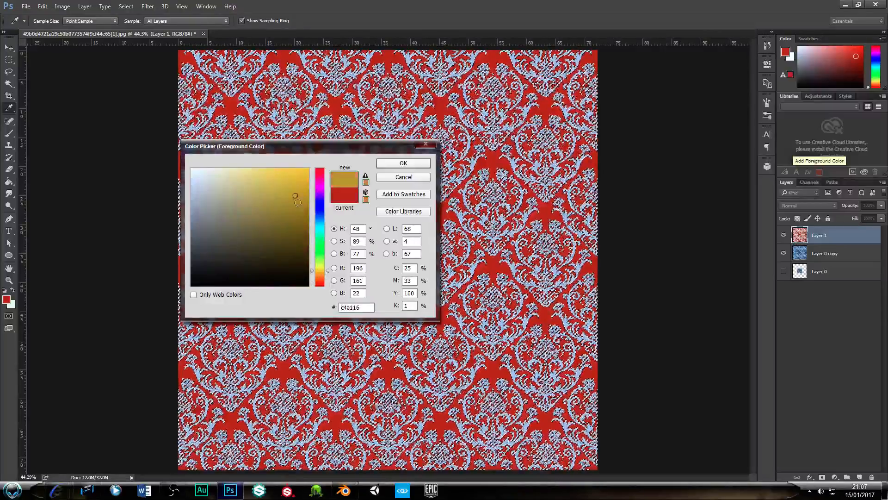
pyautogui.click(296, 192)
pyautogui.moveTo(296, 192); pyautogui.dragTo(290, 184)
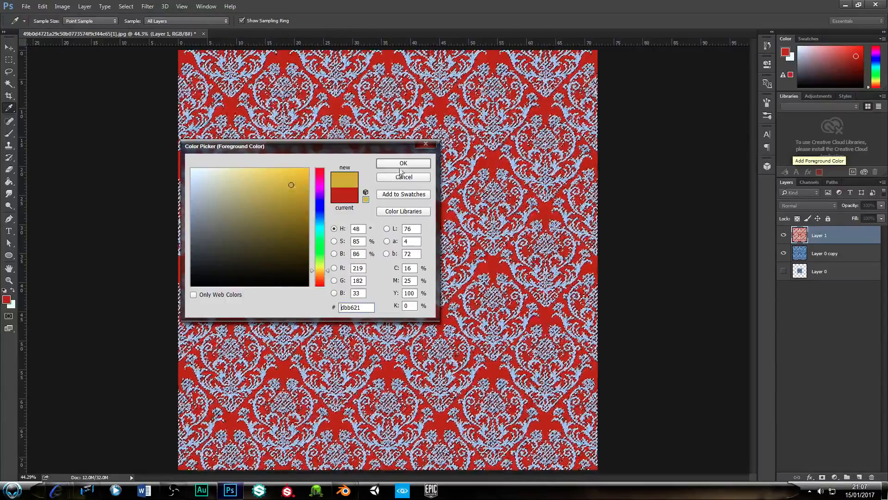
pyautogui.press('Return')
# Brush the gold over the whole canvas on Layer 1 to fill the selected damask pattern and clear the selection
pyautogui.press('v')
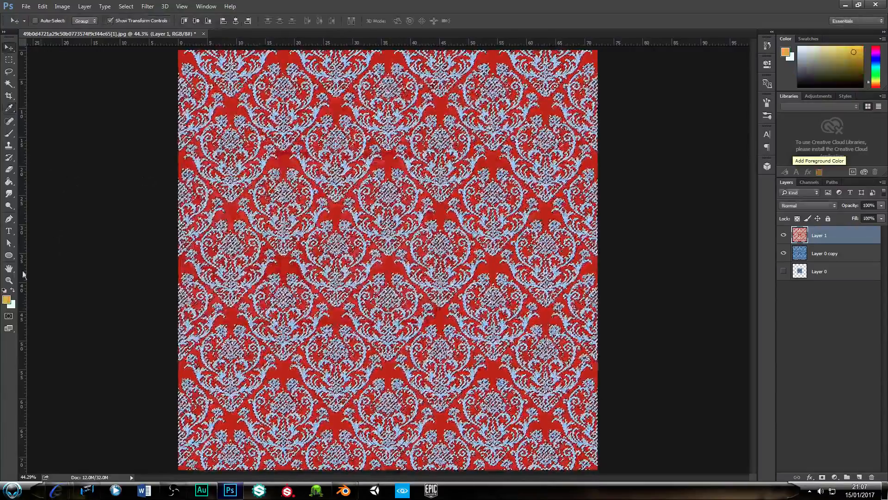
pyautogui.click(8, 134)
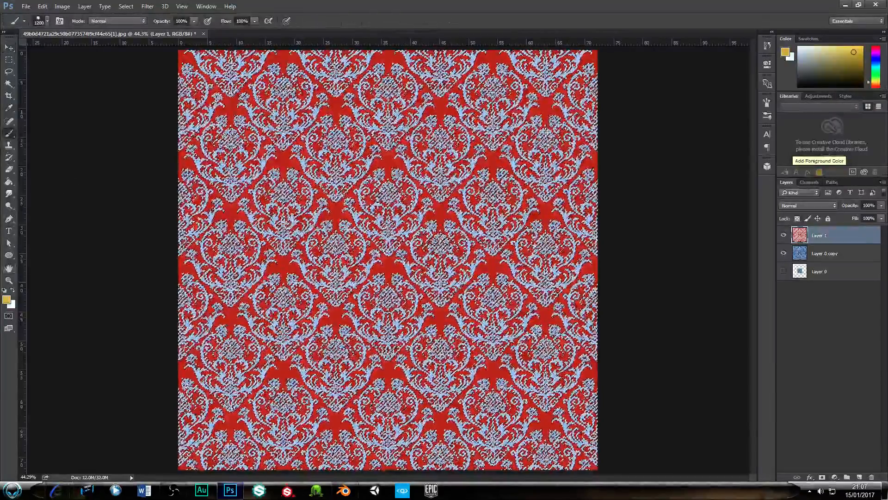
pyautogui.moveTo(147, 113)
pyautogui.mouseDown()
pyautogui.moveTo(596, 109)
pyautogui.moveTo(610, 191)
pyautogui.moveTo(292, 254)
pyautogui.moveTo(185, 370)
pyautogui.moveTo(550, 403)
pyautogui.moveTo(339, 306)
pyautogui.moveTo(324, 273)
pyautogui.moveTo(300, 257)
pyautogui.mouseUp()
pyautogui.click(8, 48)
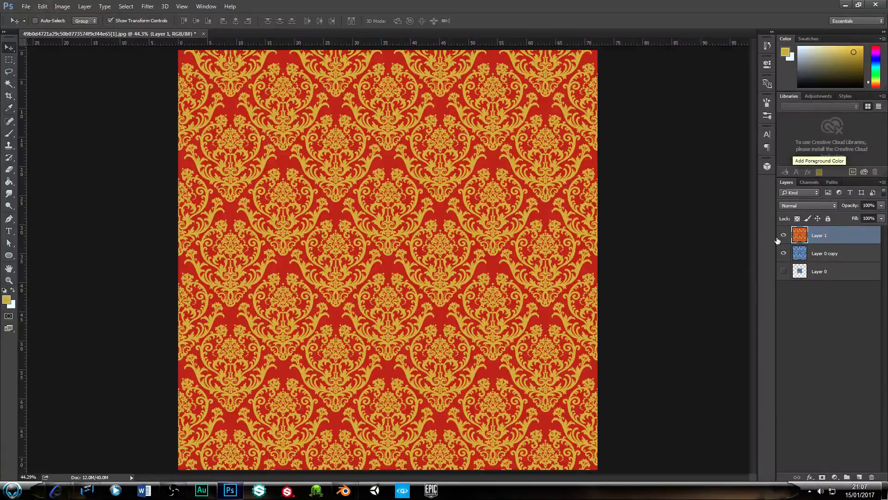
# Compare Layer 1 with the blue original, hide Layer 0 copy, and duplicate Layer 1 with only the duplicate visible
pyautogui.click(783, 236)
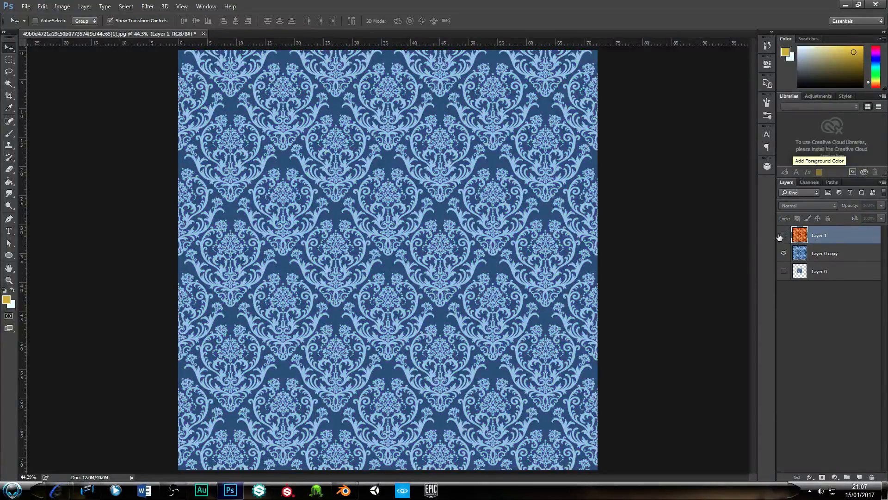
pyautogui.click(783, 235)
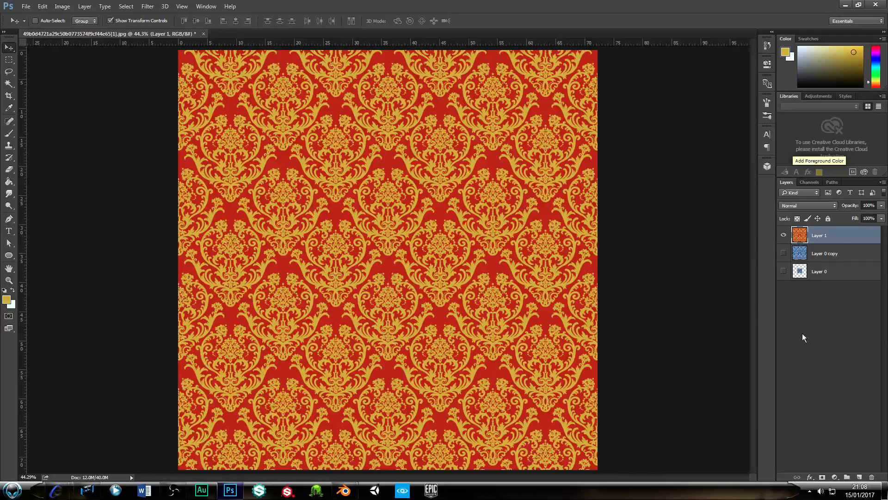
pyautogui.moveTo(823, 243); pyautogui.dragTo(858, 478)
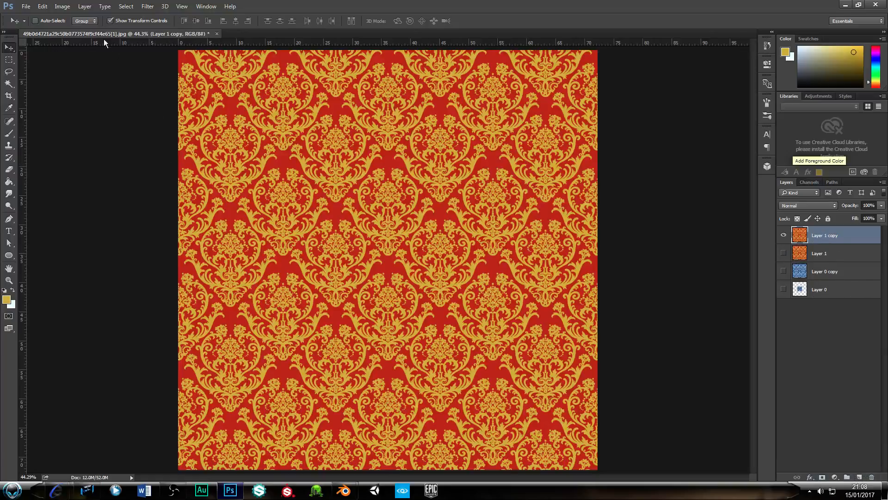
# Desaturate Layer 1 copy with the Desaturate image adjustment
pyautogui.click(62, 7)
pyautogui.moveTo(69, 18)
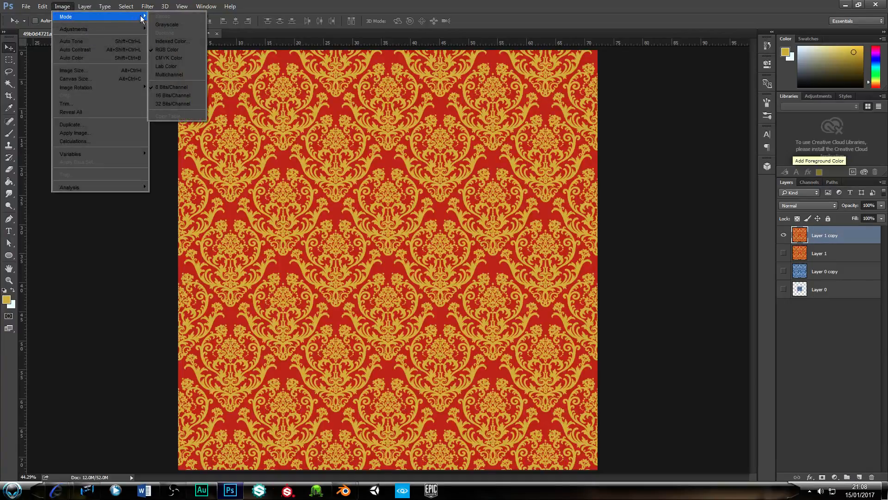
pyautogui.moveTo(109, 30)
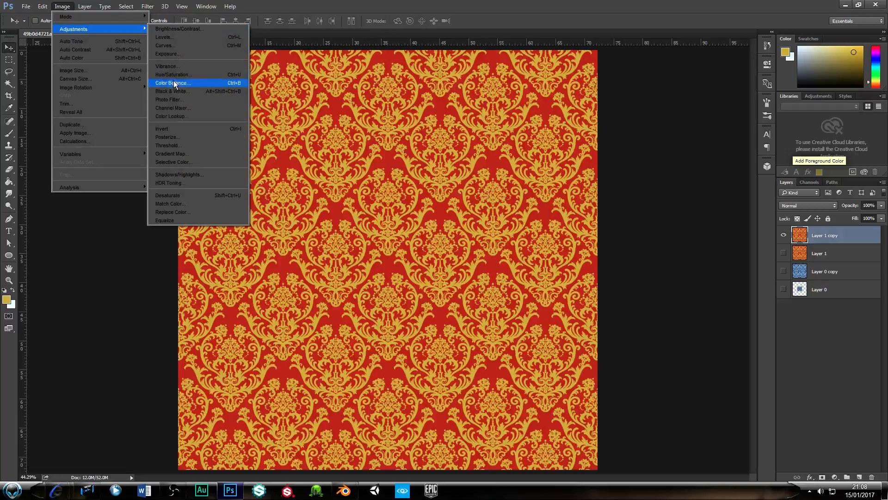
pyautogui.click(174, 198)
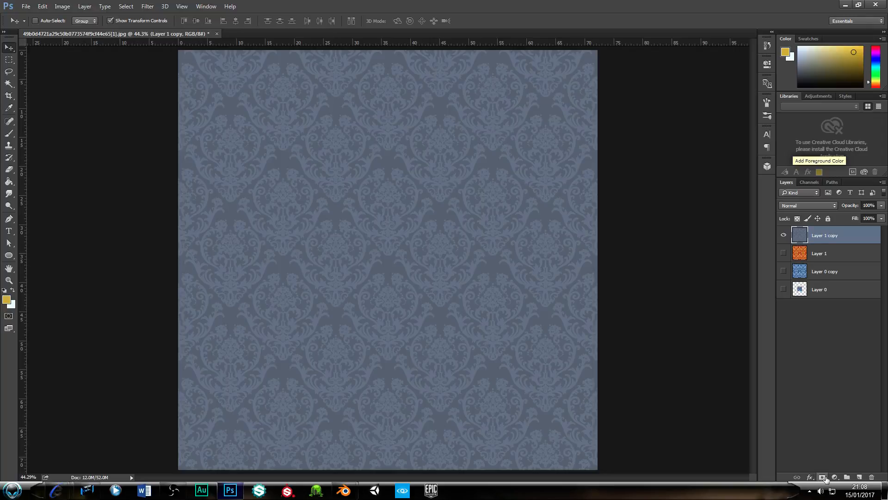
# Add a Levels adjustment with input levels of about 103, 0.23 and 129, and merge it into Layer 1 copy
pyautogui.click(835, 477)
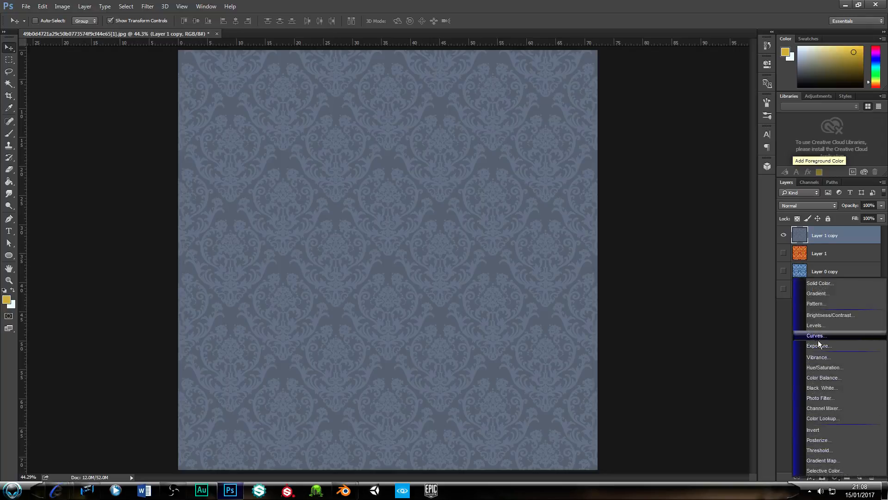
pyautogui.click(817, 325)
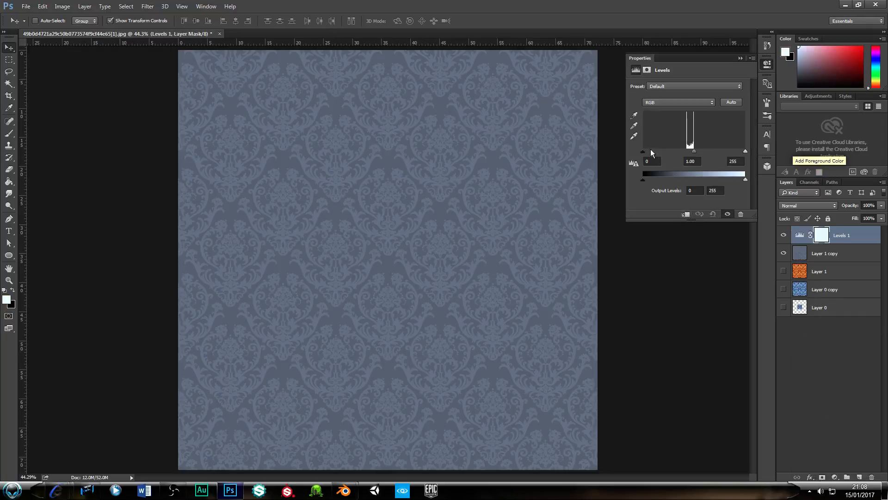
pyautogui.moveTo(644, 152); pyautogui.dragTo(681, 154)
pyautogui.moveTo(745, 152); pyautogui.dragTo(694, 155)
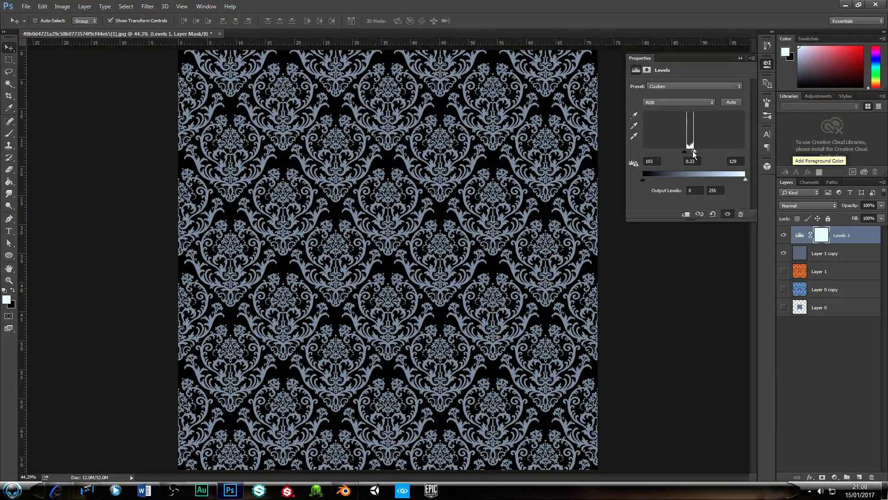
pyautogui.moveTo(694, 154); pyautogui.dragTo(694, 155)
pyautogui.click(768, 66)
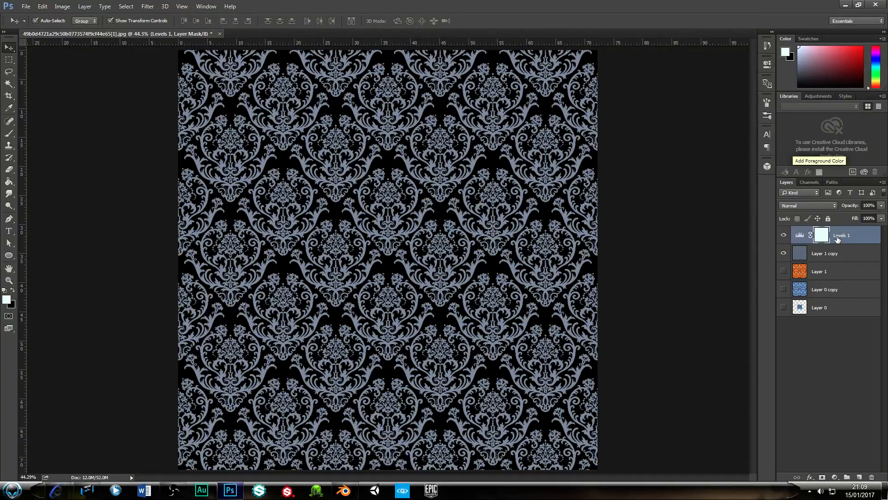
pyautogui.hotkey('ctrl', 'z')
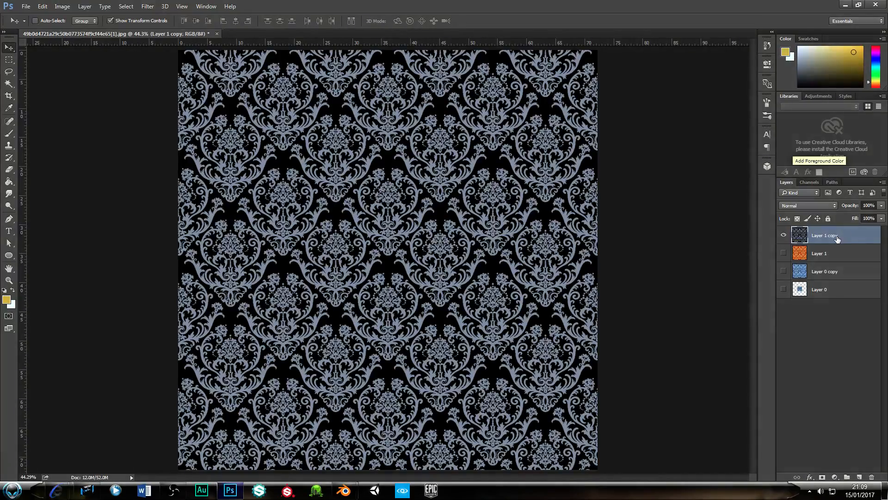
# Hide the black-and-white Layer 1 copy, then show and select the red and gold Layer 1
pyautogui.click(784, 236)
pyautogui.click(783, 237)
pyautogui.click(783, 236)
pyautogui.click(784, 237)
pyautogui.click(783, 236)
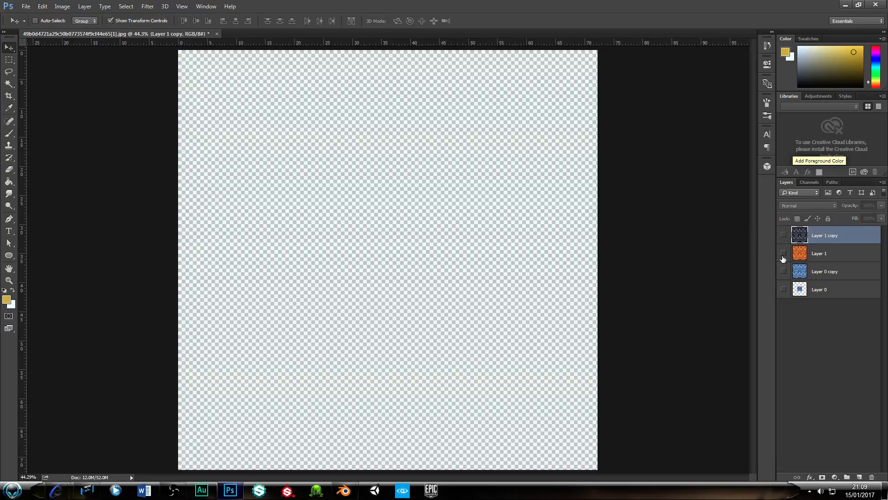
pyautogui.click(783, 253)
pyautogui.click(830, 255)
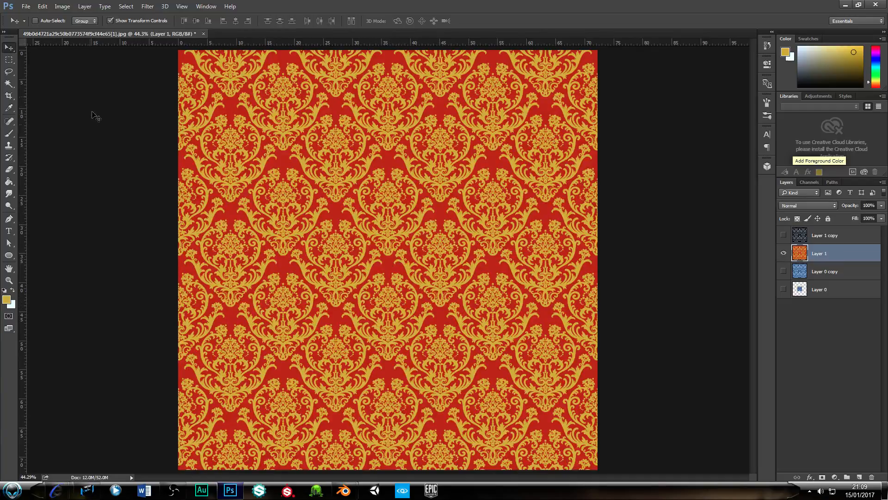
pyautogui.click(25, 7)
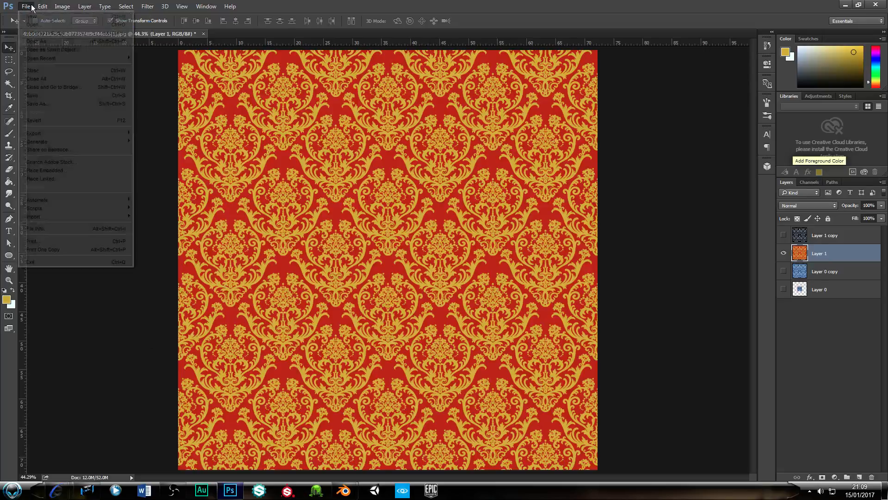
pyautogui.moveTo(62, 7)
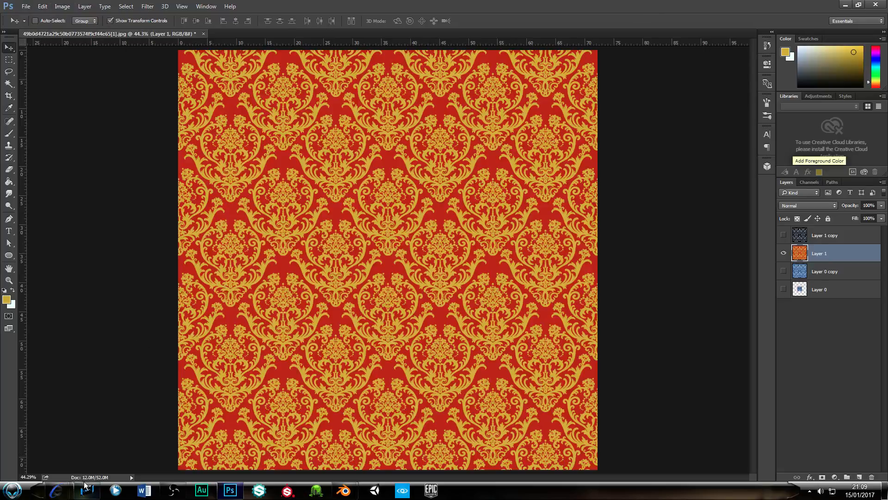
# Switch to Windows Explorer and open the TUTORIALS folder under Blender Files on 3D Drive (D:)
pyautogui.click(12, 489)
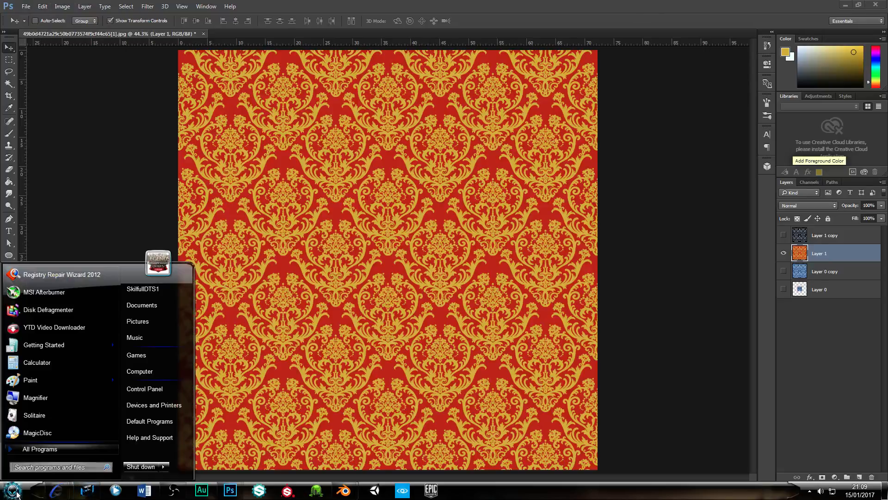
pyautogui.click(146, 376)
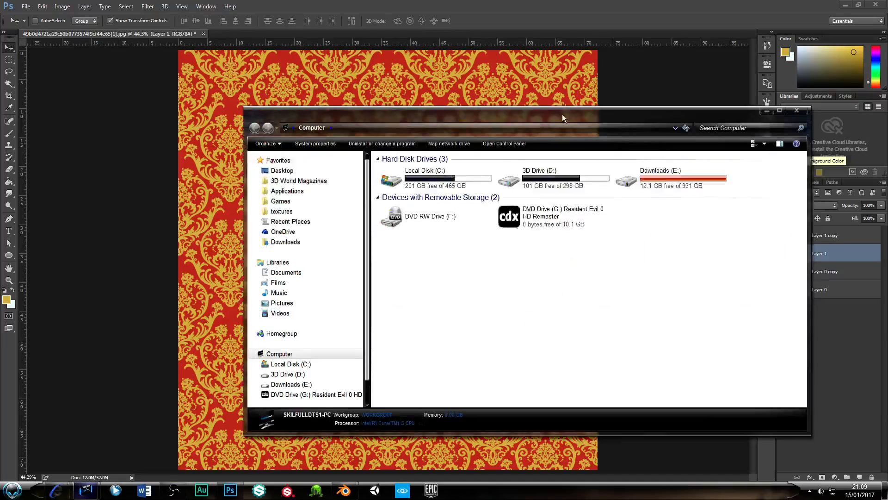
pyautogui.moveTo(562, 113); pyautogui.dragTo(393, 110)
pyautogui.doubleClick(378, 164)
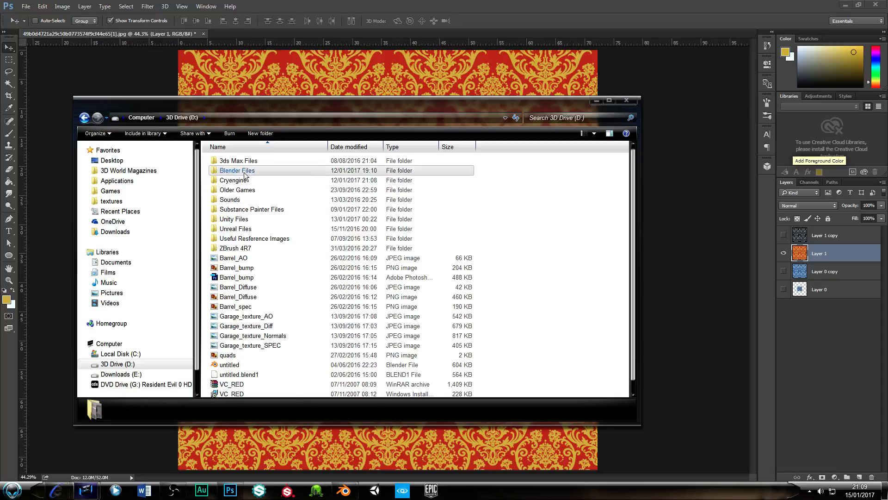
pyautogui.doubleClick(234, 170)
pyautogui.scroll(-3, 247, 305)
pyautogui.doubleClick(236, 305)
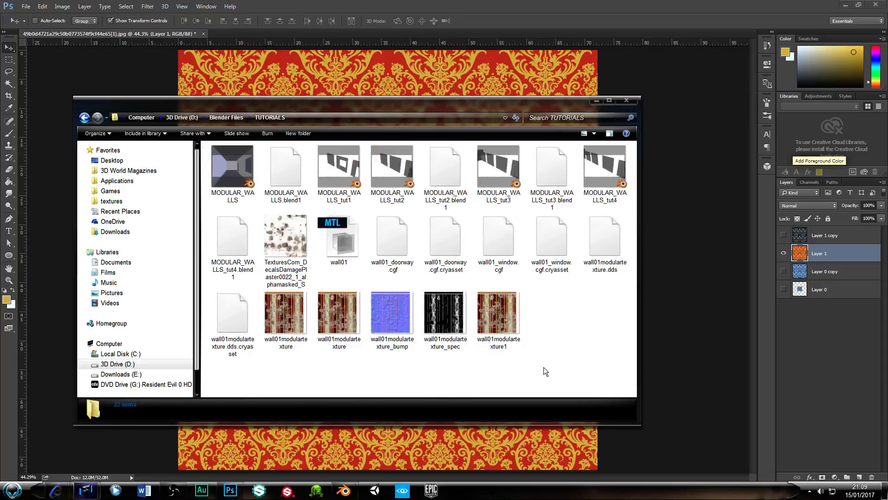
# Create a folder named "modular textures" inside TUTORIALS and close the file browser window
pyautogui.moveTo(544, 367); pyautogui.dragTo(457, 301)
pyautogui.click(560, 345)
pyautogui.rightClick(560, 324)
pyautogui.moveTo(585, 427)
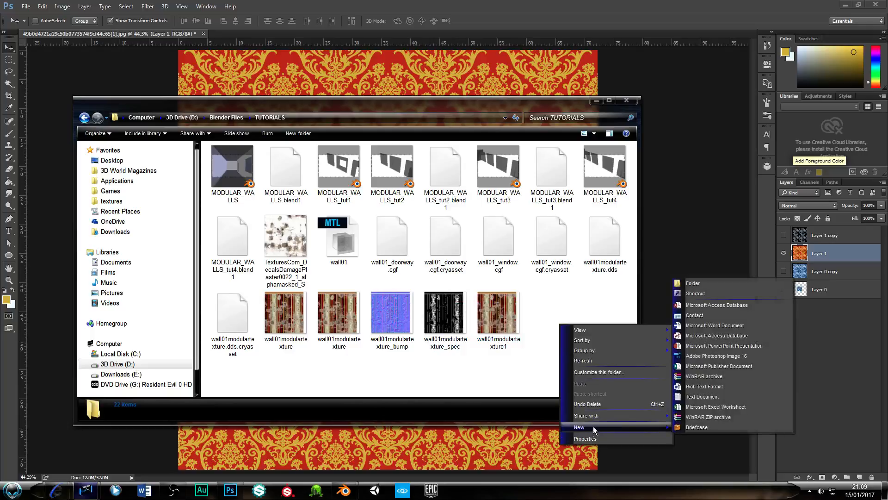
pyautogui.click(704, 285)
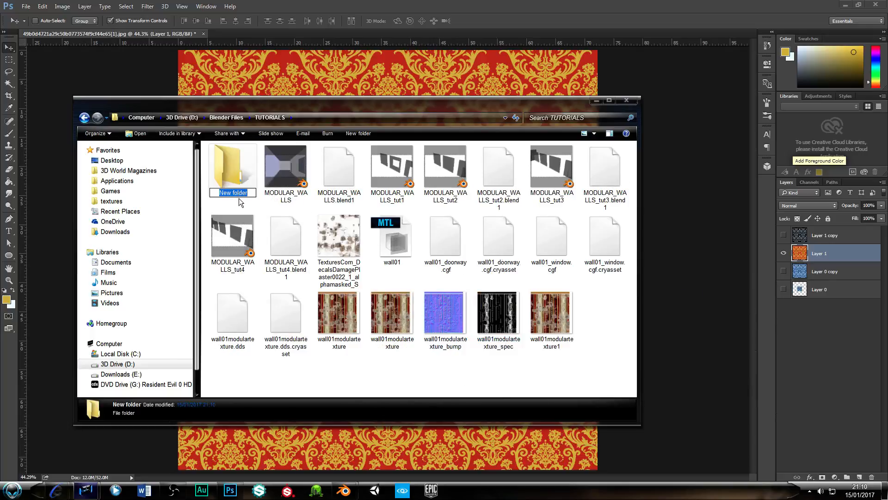
pyautogui.write('modular textures')
pyautogui.click(329, 359)
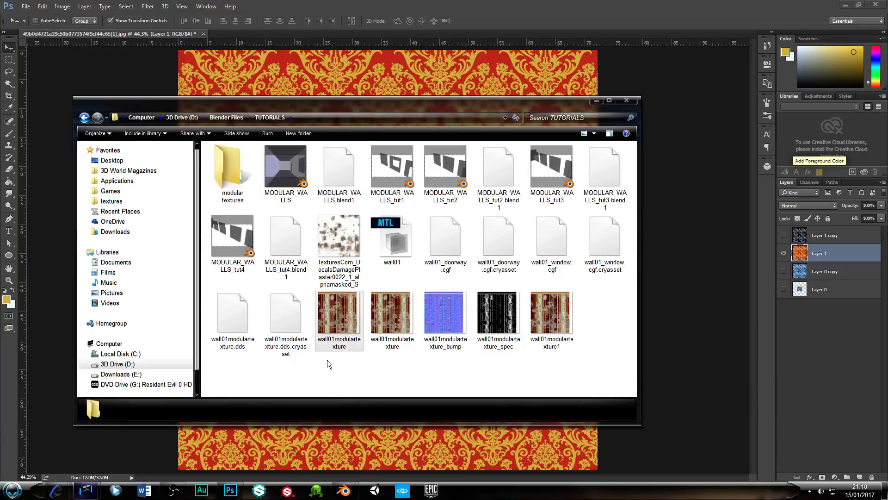
pyautogui.click(626, 100)
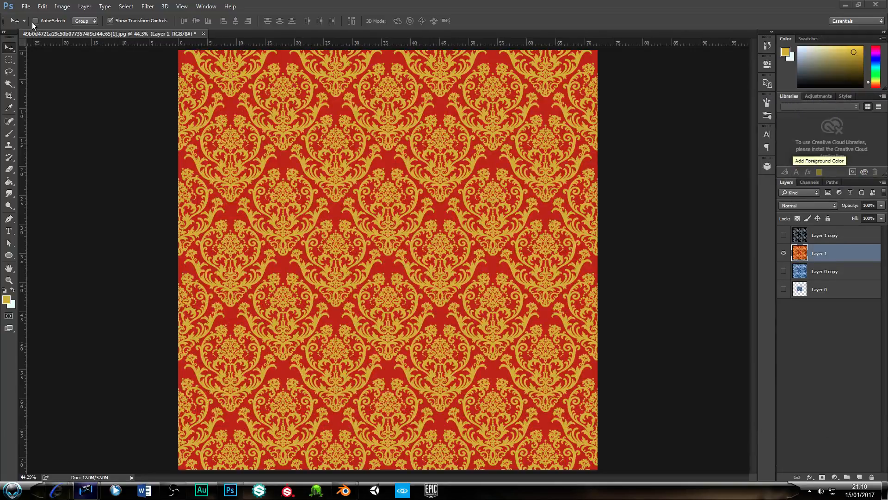
# Start saving a copy of the image under the name wall_01_diff in JPEG format
pyautogui.click(25, 6)
pyautogui.click(39, 104)
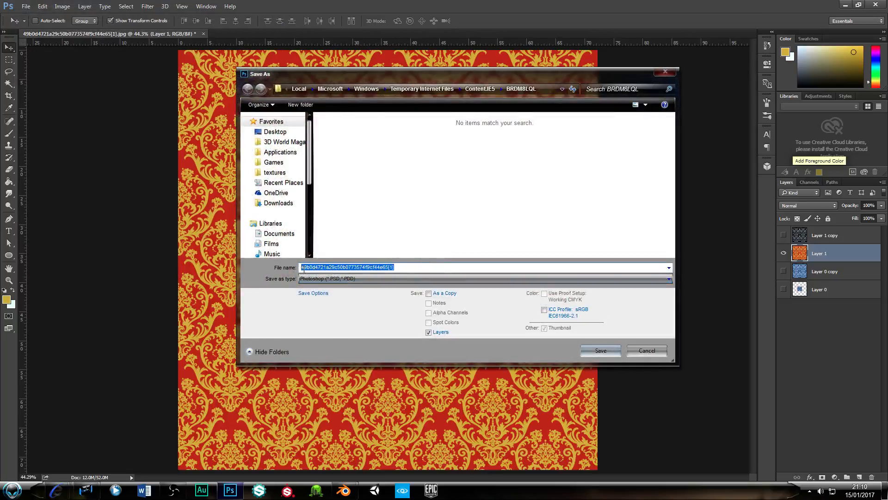
pyautogui.write('wall_01_diff')
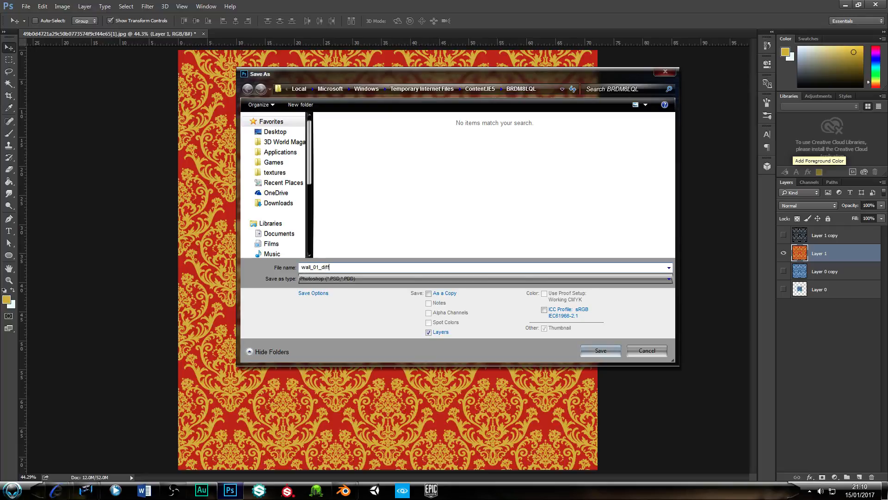
pyautogui.click(382, 279)
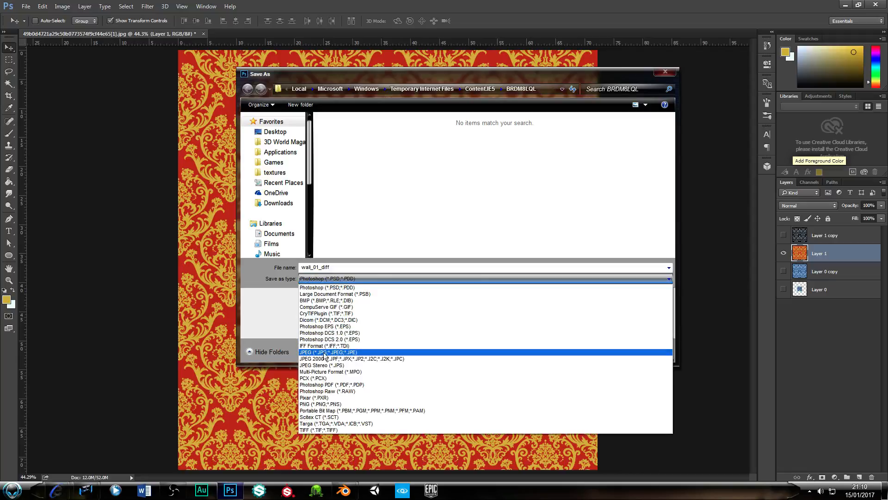
pyautogui.click(324, 353)
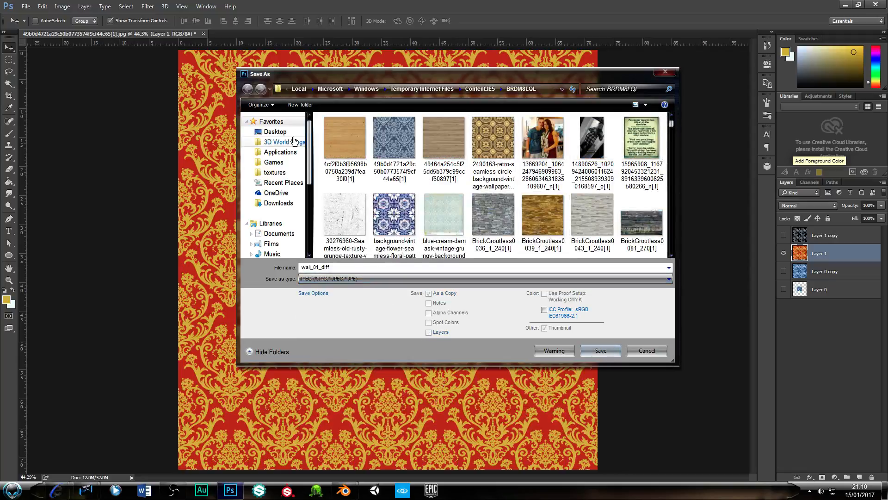
# Save the copy into the modular textures folder inside Blender Files, TUTORIALS on 3D Drive (D:)
pyautogui.scroll(-4, 300, 208)
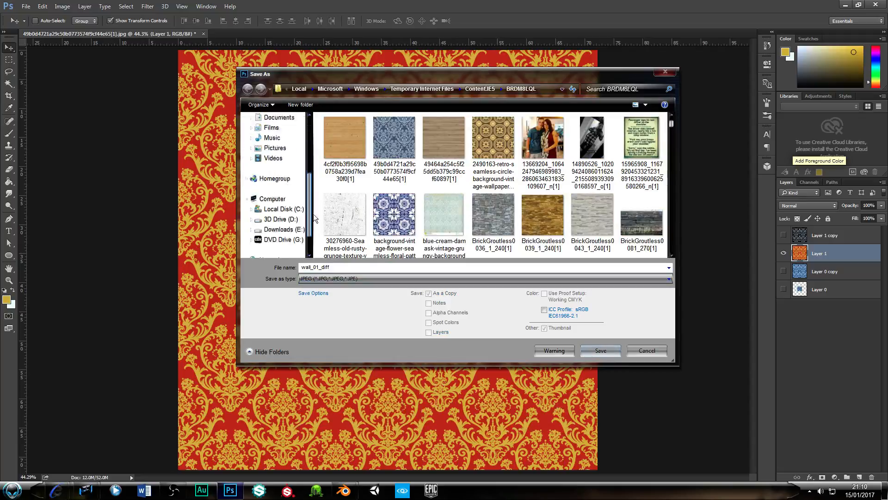
pyautogui.scroll(-1, 315, 217)
pyautogui.click(280, 199)
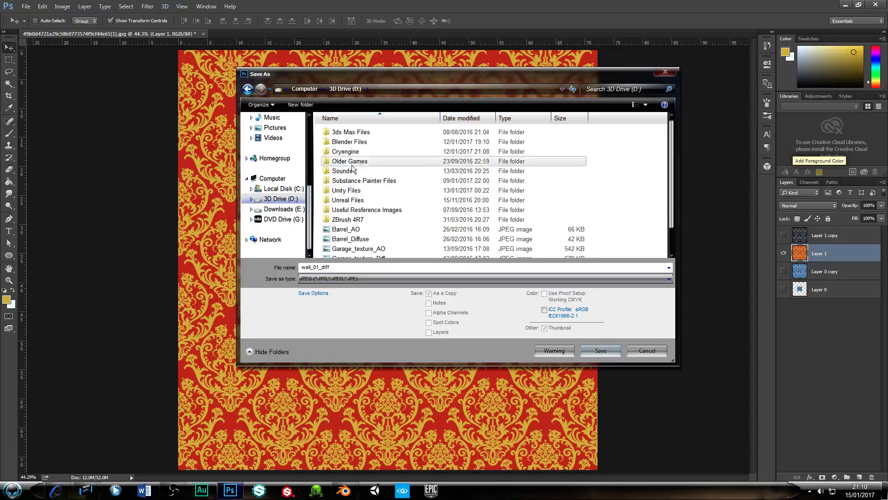
pyautogui.doubleClick(350, 141)
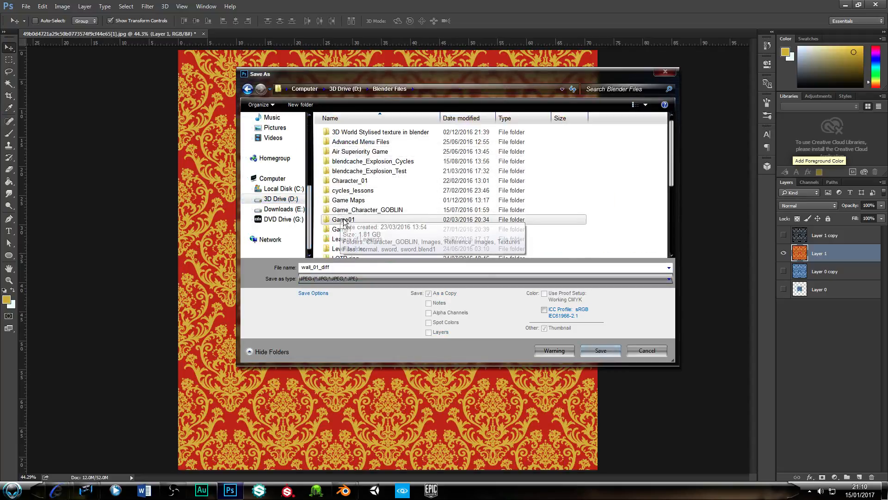
pyautogui.scroll(-4, 352, 222)
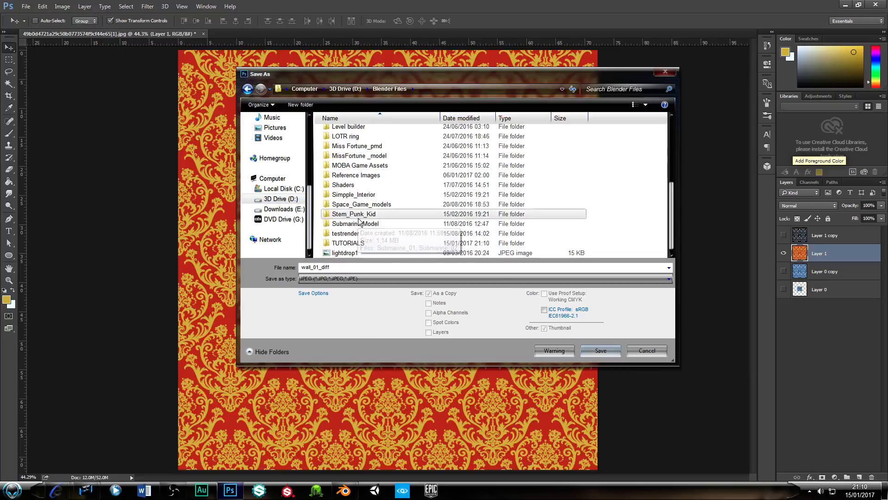
pyautogui.doubleClick(348, 243)
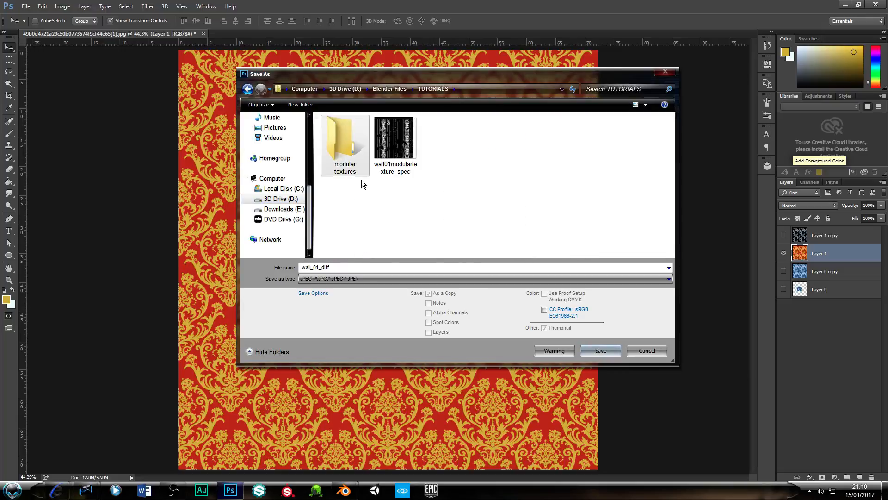
pyautogui.doubleClick(345, 162)
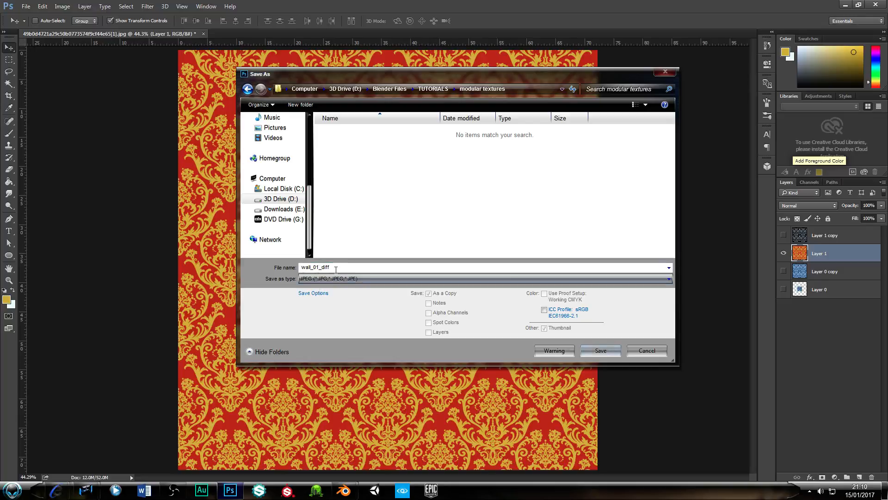
pyautogui.click(595, 350)
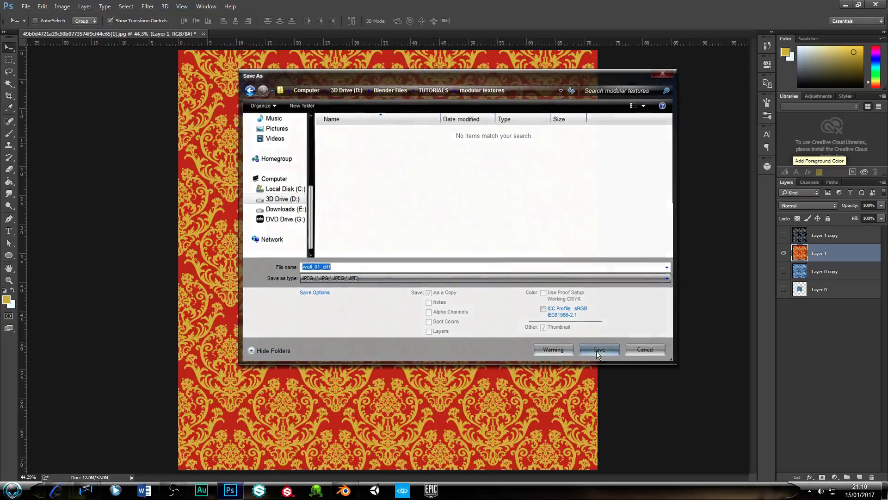
# Lower the JPEG quality from its maximum and finish exporting the wallpaper image
pyautogui.moveTo(467, 178); pyautogui.dragTo(441, 178)
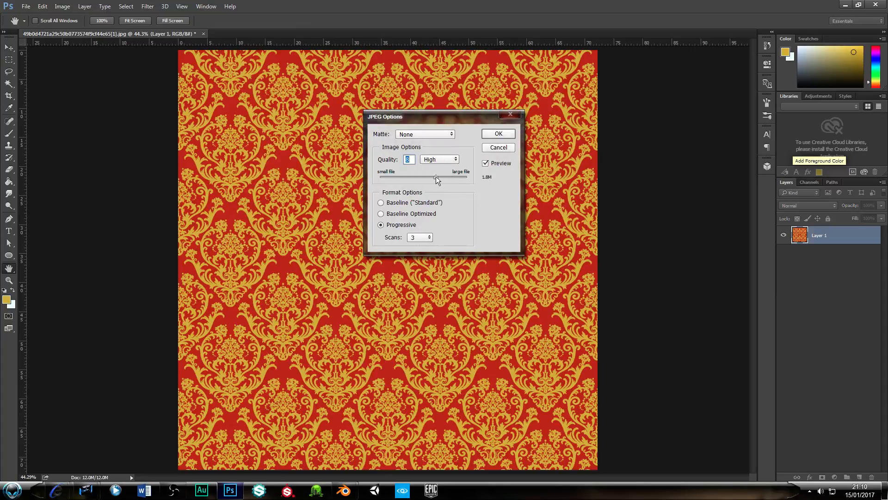
pyautogui.moveTo(436, 177); pyautogui.dragTo(426, 176)
pyautogui.click(497, 134)
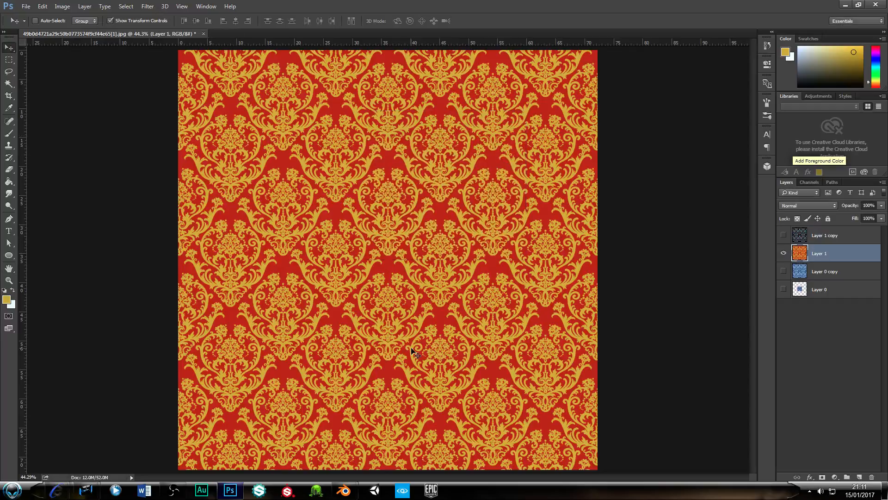
# Switch to the Blender window with the MODULAR_WALLS_tut4 scene and add a new material to wall_01_corner_01
pyautogui.moveTo(349, 493)
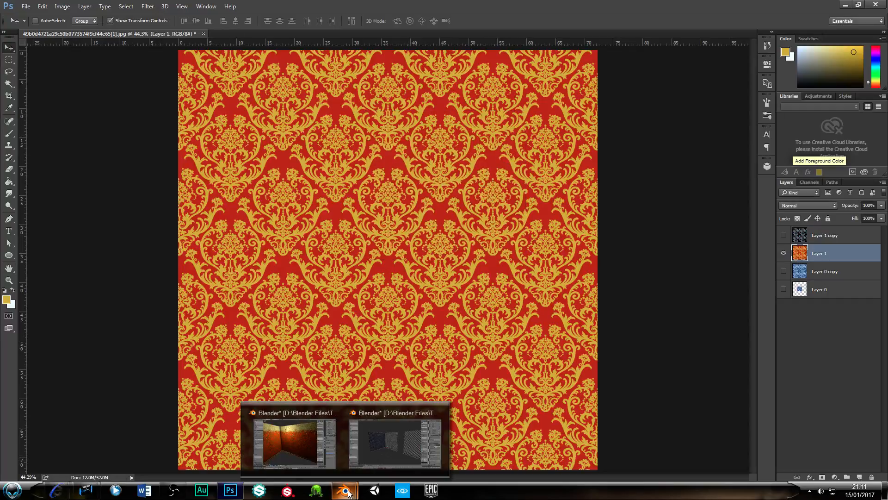
pyautogui.click(387, 419)
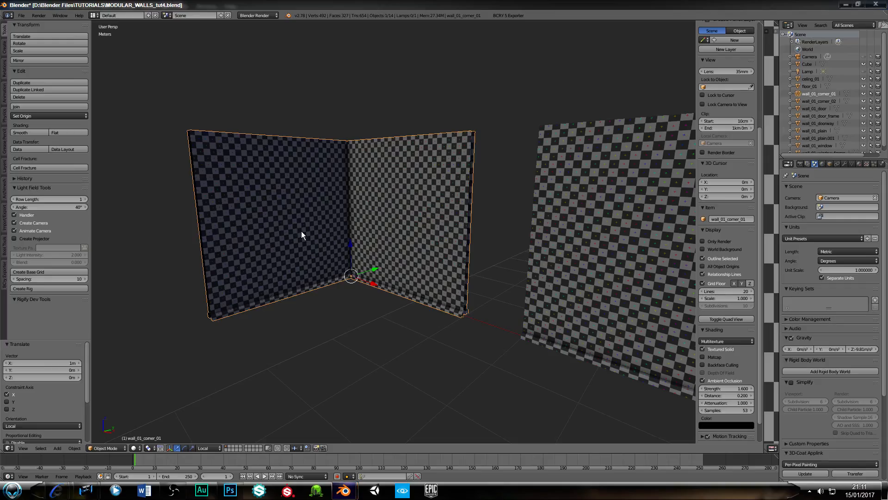
pyautogui.moveTo(301, 232); pyautogui.dragTo(308, 248, button='middle')
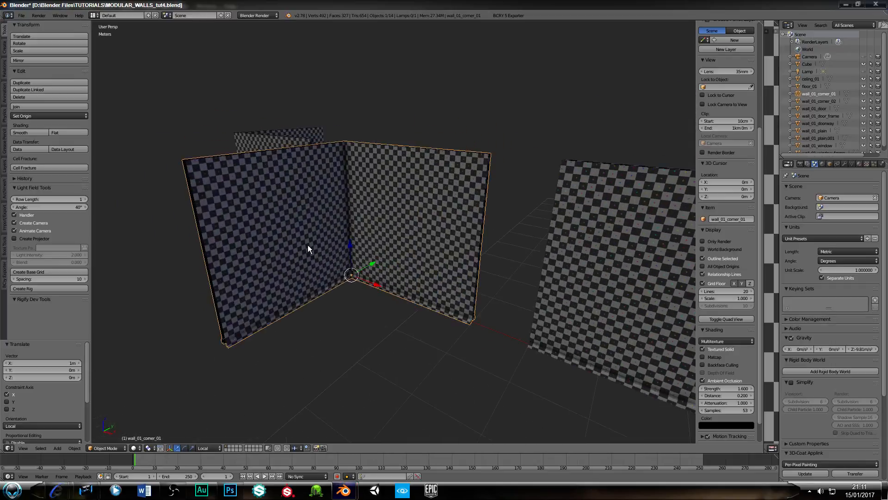
pyautogui.click(859, 164)
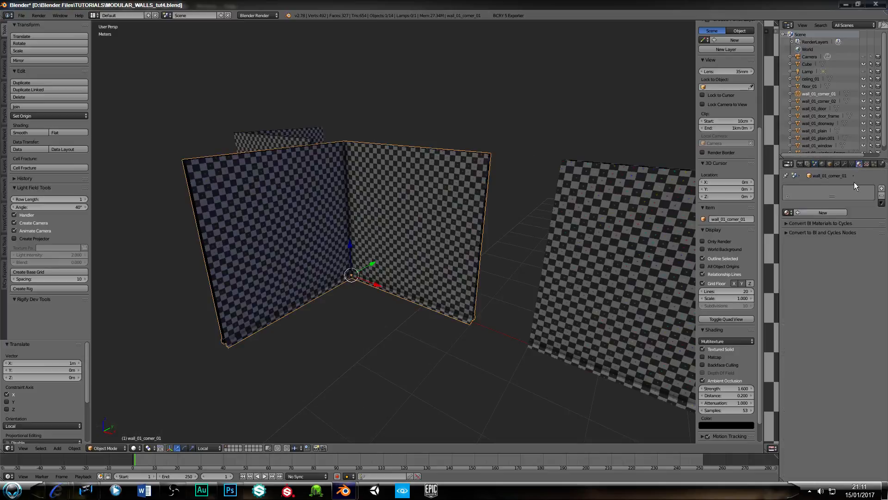
pyautogui.click(814, 214)
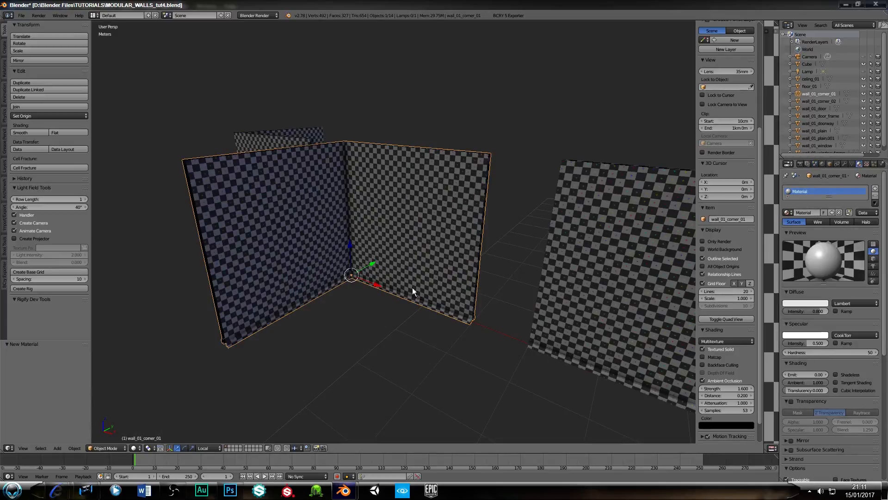
# Add a new texture in the first texture slot of the wall corner's material
pyautogui.scroll(5, 330, 296)
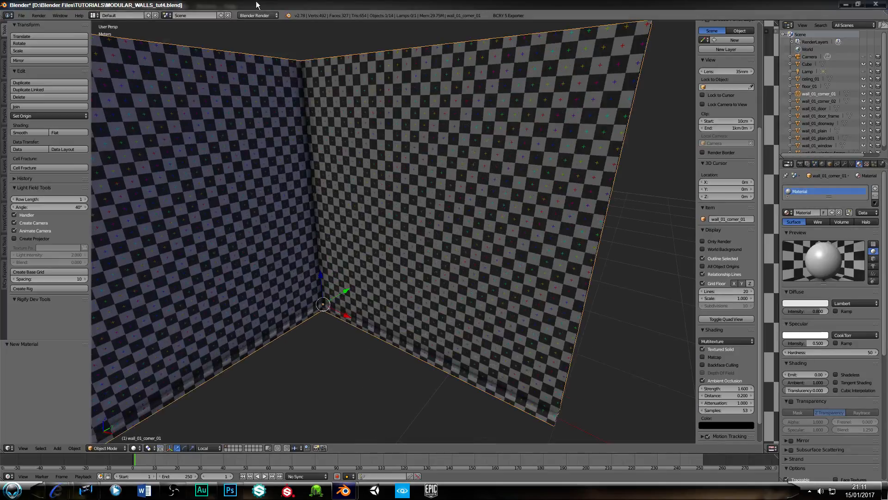
pyautogui.scroll(-2, 340, 284)
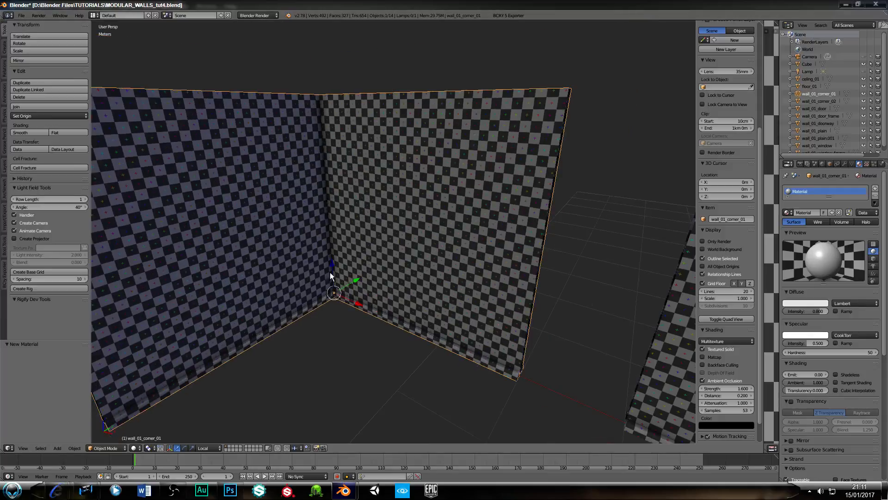
pyautogui.moveTo(316, 266)
pyautogui.mouseDown(button='middle')
pyautogui.moveTo(343, 284)
pyautogui.moveTo(305, 264)
pyautogui.mouseUp(button='middle')
pyautogui.moveTo(253, 240)
pyautogui.keyDown('shift'); pyautogui.mouseDown(button='middle')
pyautogui.moveTo(263, 259)
pyautogui.moveTo(313, 276)
pyautogui.moveTo(297, 250)
pyautogui.moveTo(313, 250)
pyautogui.moveTo(312, 229)
pyautogui.moveTo(325, 240)
pyautogui.moveTo(306, 239)
pyautogui.moveTo(387, 246)
pyautogui.moveTo(357, 242)
pyautogui.moveTo(373, 232)
pyautogui.mouseUp(button='middle'); pyautogui.keyUp('shift')
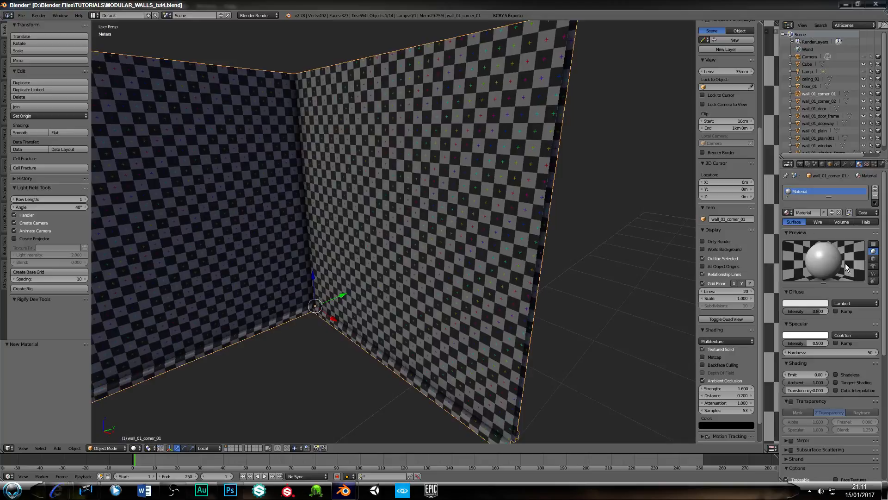
pyautogui.click(866, 164)
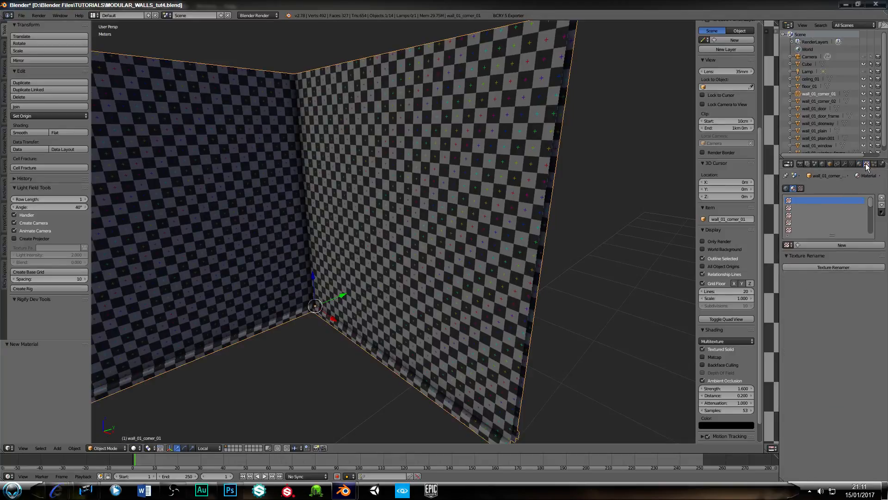
pyautogui.click(818, 245)
# Load wall_01_diff.jpg from the modular textures folder under D:\Blender Files\TUTORIALS as the texture's image, browsing with thumbnails
pyautogui.click(854, 363)
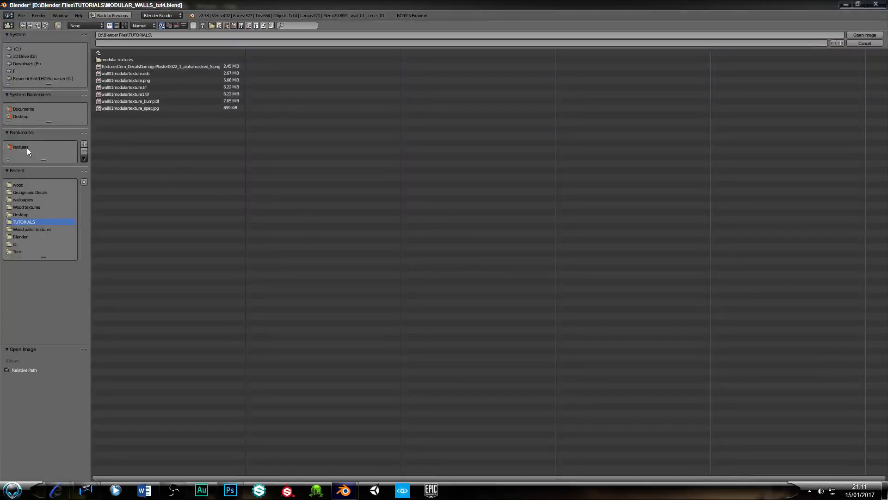
pyautogui.click(24, 55)
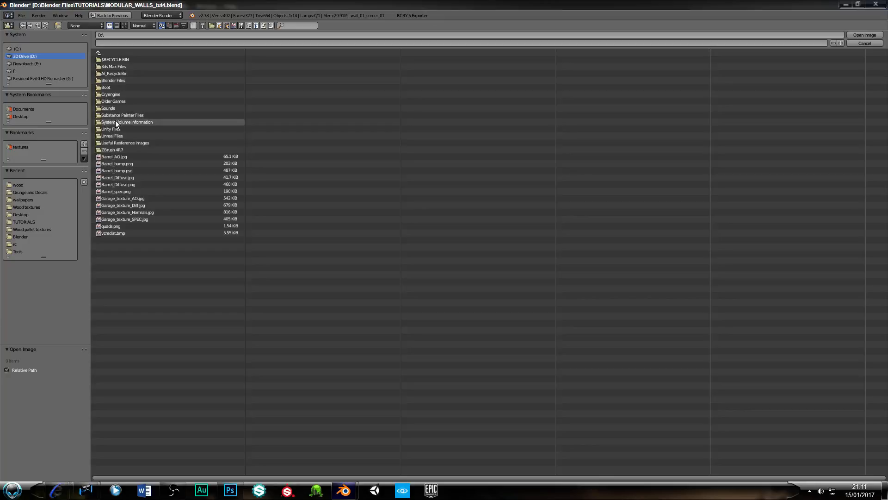
pyautogui.click(110, 81)
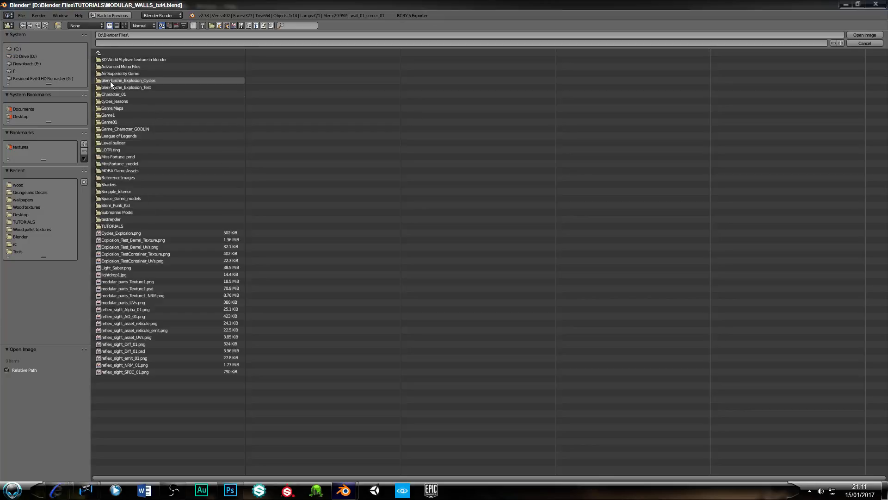
pyautogui.click(112, 225)
pyautogui.click(123, 59)
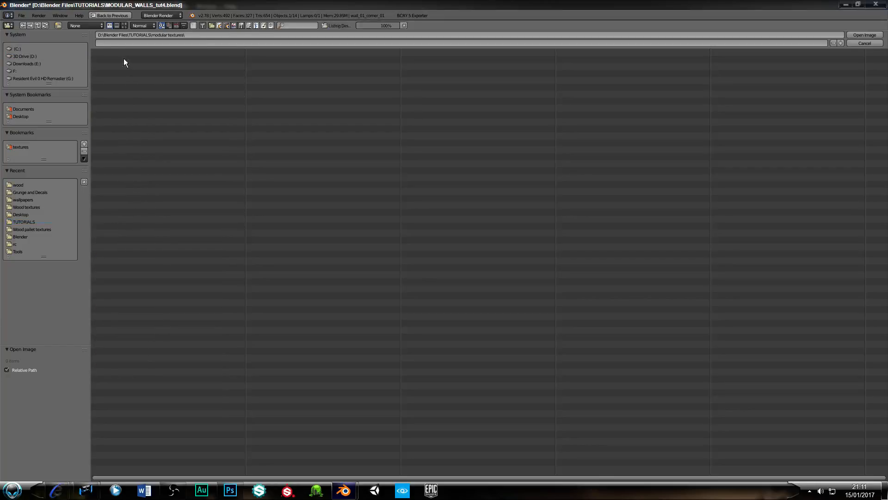
pyautogui.click(124, 26)
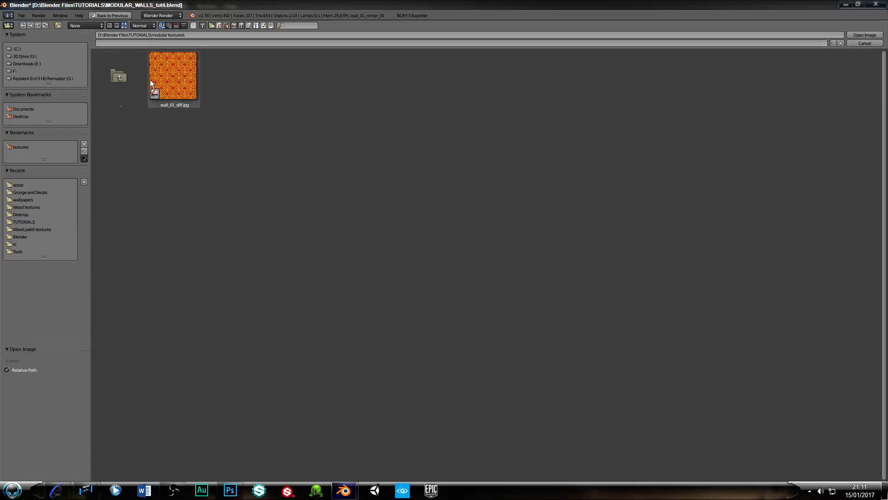
pyautogui.click(179, 74)
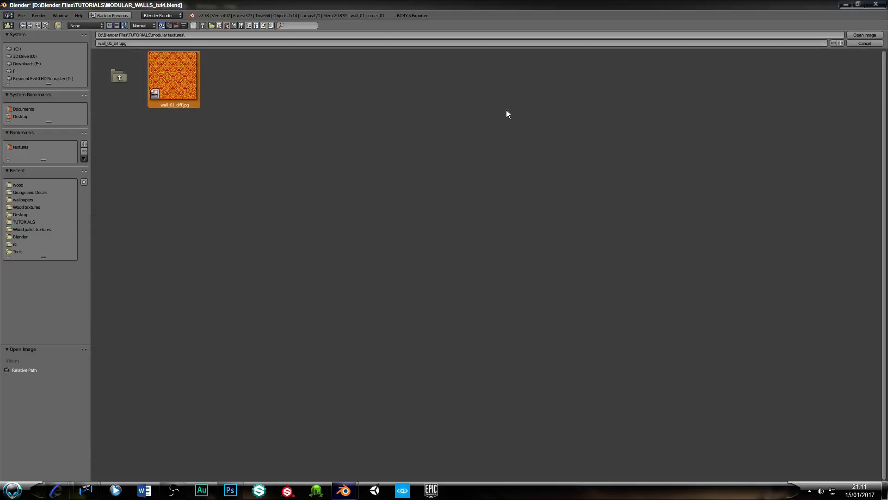
pyautogui.click(863, 36)
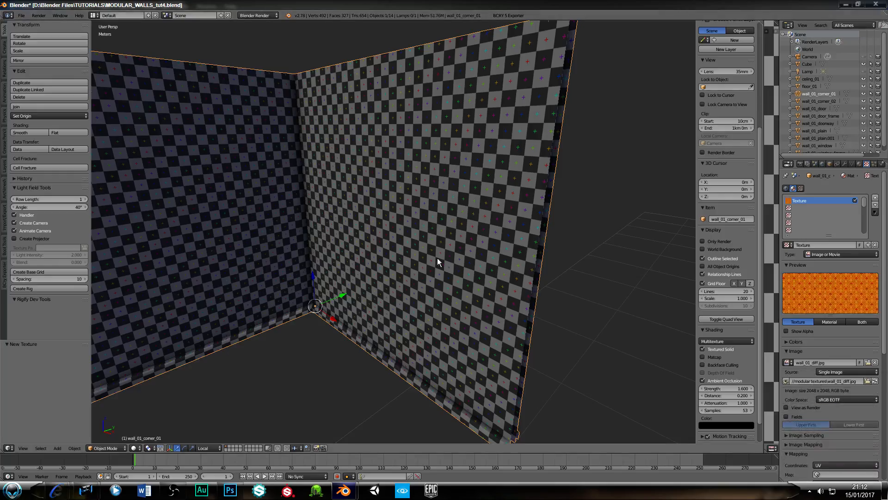
# Change the viewport shading to display the wallpaper material on the wall corner and inspect it
pyautogui.click(136, 448)
pyautogui.click(146, 414)
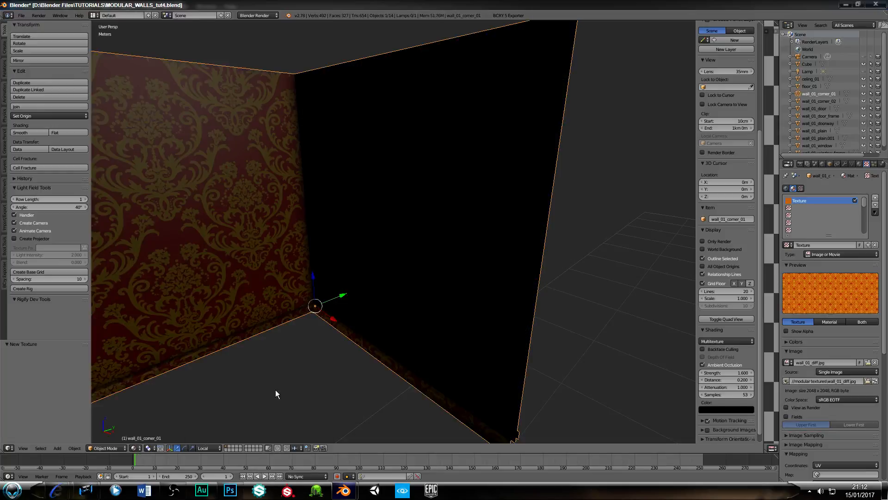
pyautogui.moveTo(276, 389)
pyautogui.mouseDown(button='middle')
pyautogui.moveTo(286, 301)
pyautogui.moveTo(276, 217)
pyautogui.moveTo(304, 240)
pyautogui.moveTo(282, 218)
pyautogui.moveTo(264, 227)
pyautogui.moveTo(277, 230)
pyautogui.moveTo(268, 216)
pyautogui.moveTo(278, 218)
pyautogui.mouseUp(button='middle')
pyautogui.scroll(-4, 297, 243)
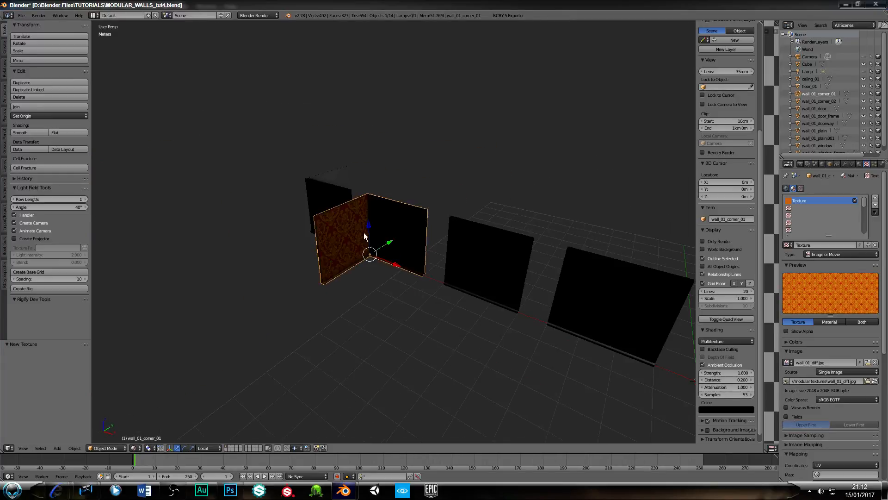
pyautogui.scroll(4, 357, 232)
pyautogui.scroll(-4, 352, 254)
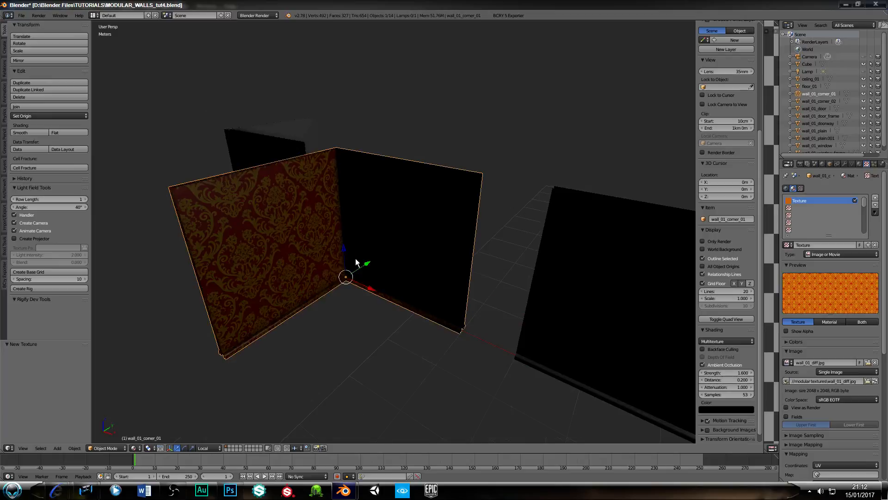
# Place the 3D cursor in front of the wall corner, add a point lamp there and raise it about 1.95 m along Z
pyautogui.click(374, 276)
pyautogui.scroll(3, 377, 272)
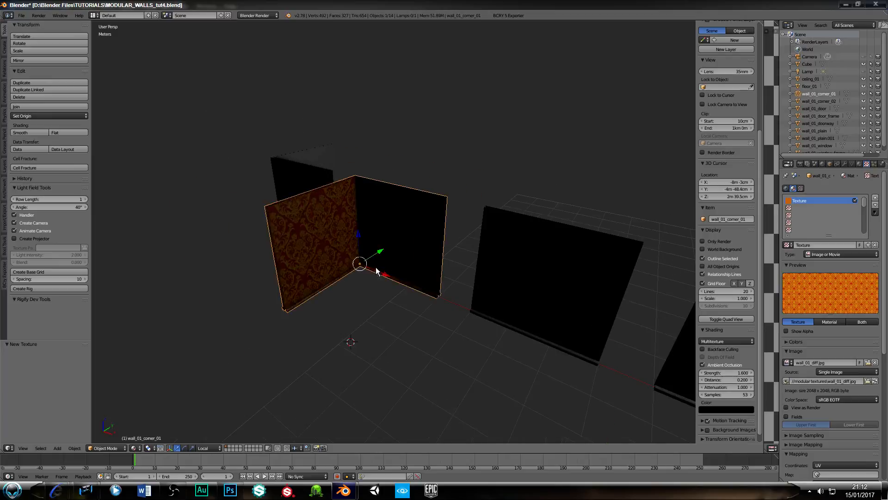
pyautogui.hotkey('shift', 'a')
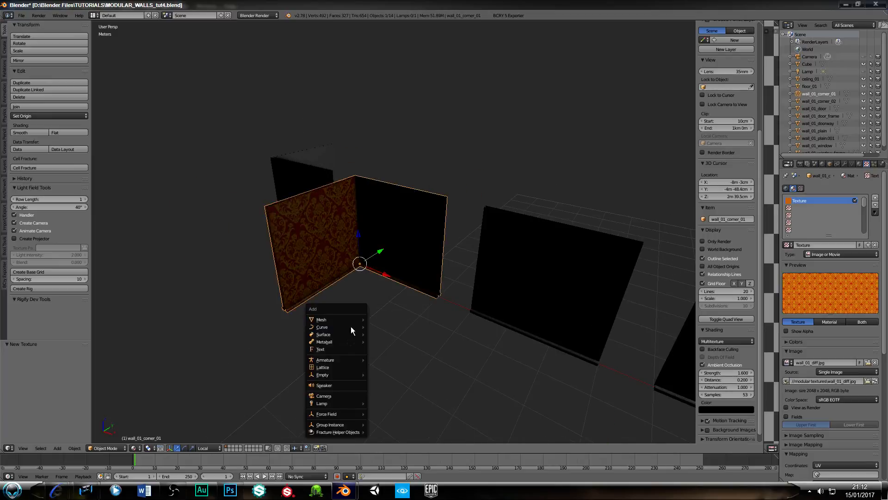
pyautogui.moveTo(350, 403)
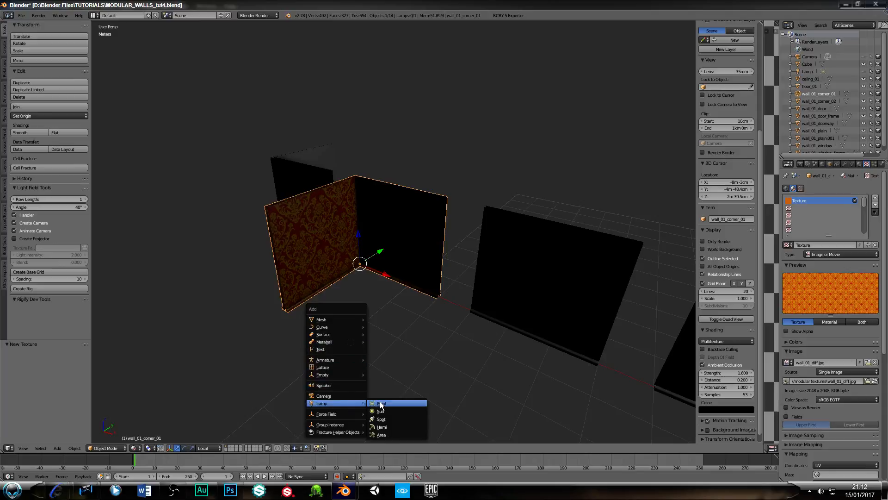
pyautogui.click(398, 406)
pyautogui.press('g')
pyautogui.press('z')
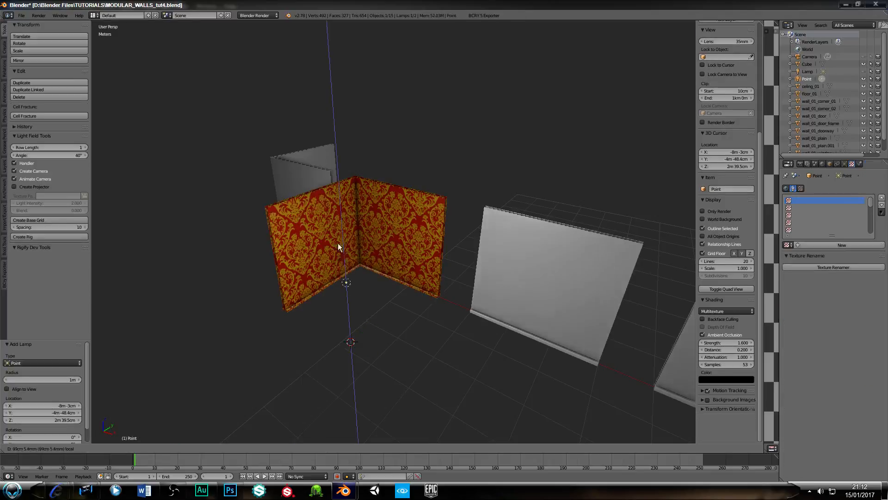
pyautogui.click(334, 187)
# Move the point lamp about 3.45 m along Y towards the walls and lower it about 1.26 m along Z
pyautogui.moveTo(359, 238); pyautogui.dragTo(305, 226, button='middle')
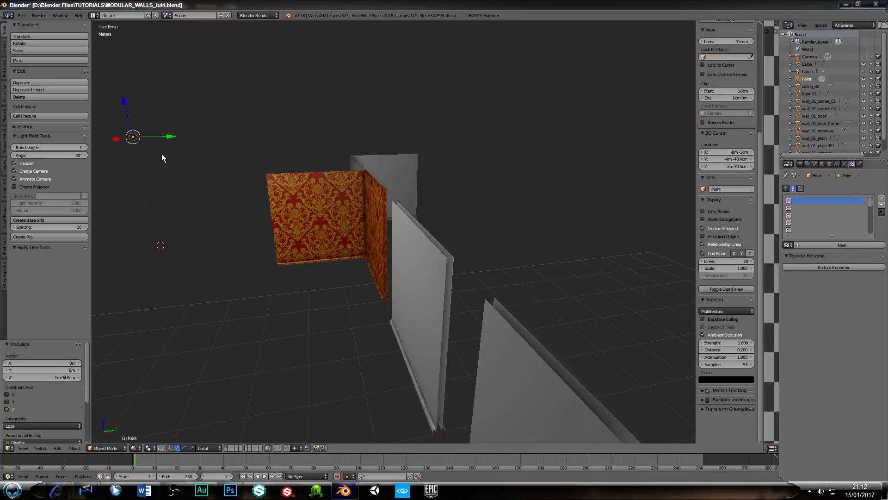
pyautogui.press('g')
pyautogui.press('y')
pyautogui.press('z')
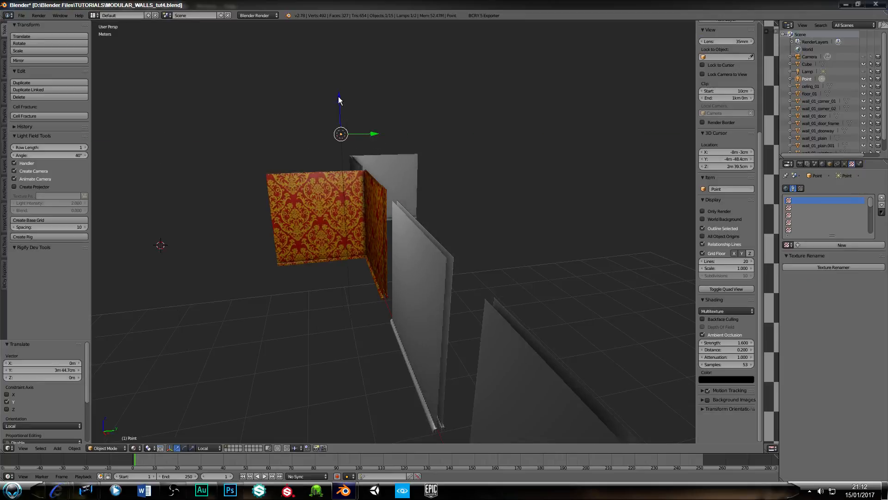
pyautogui.click(287, 193)
pyautogui.moveTo(286, 194); pyautogui.dragTo(343, 198, button='middle')
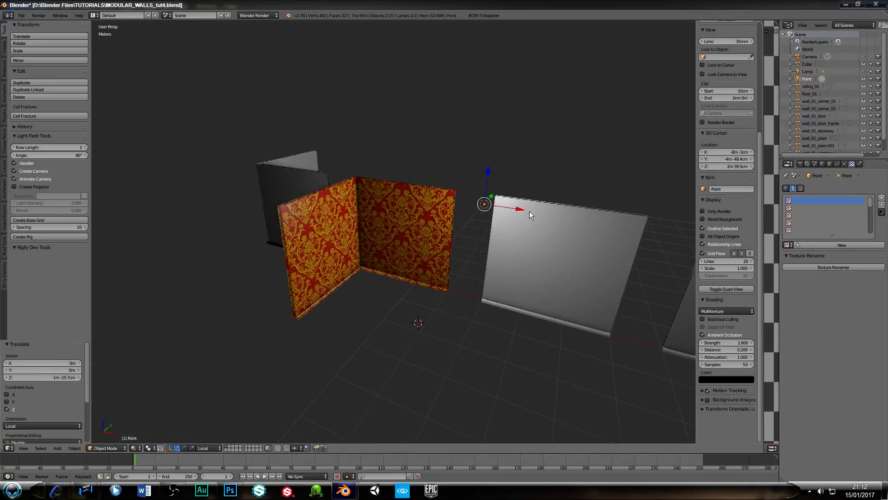
# Move the point lamp about 3.08 m along negative X to the wallpapered corner and lower it about 0.77 m along Z
pyautogui.press('g')
pyautogui.press('x')
pyautogui.click(378, 187)
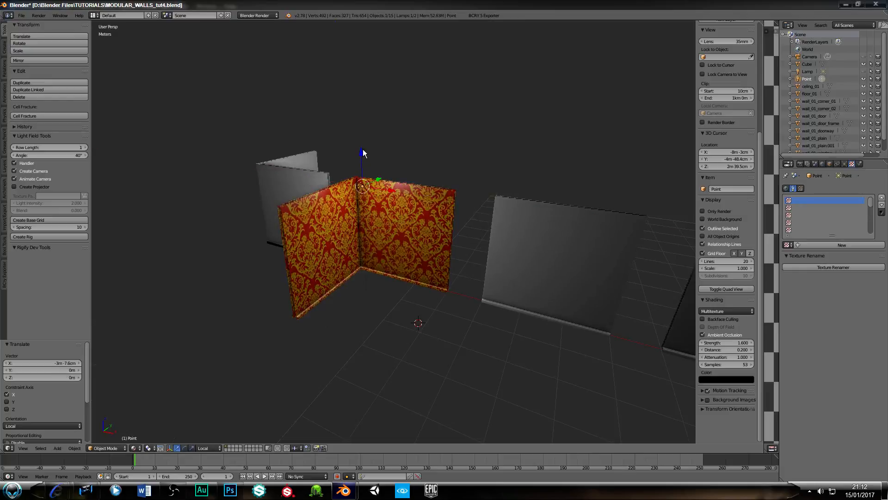
pyautogui.moveTo(363, 153); pyautogui.dragTo(361, 177)
# Examine the lit damask wallpaper on the wall corner up close and from several angles
pyautogui.scroll(5, 343, 252)
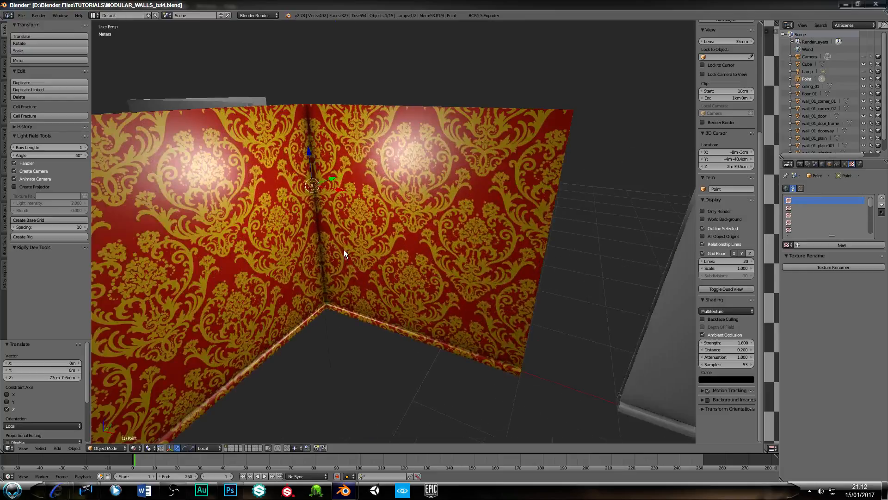
pyautogui.moveTo(343, 249); pyautogui.dragTo(307, 212, button='middle')
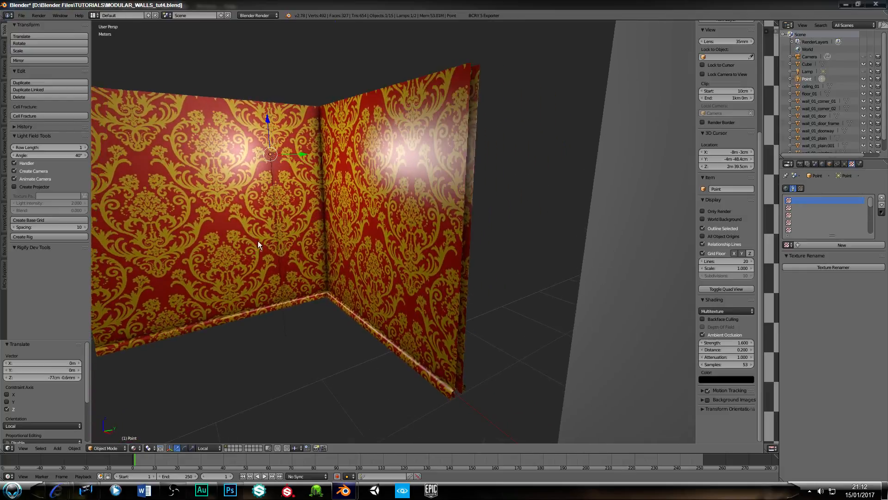
pyautogui.moveTo(258, 244); pyautogui.dragTo(281, 260, button='middle')
pyautogui.scroll(3, 285, 248)
pyautogui.scroll(-1, 280, 258)
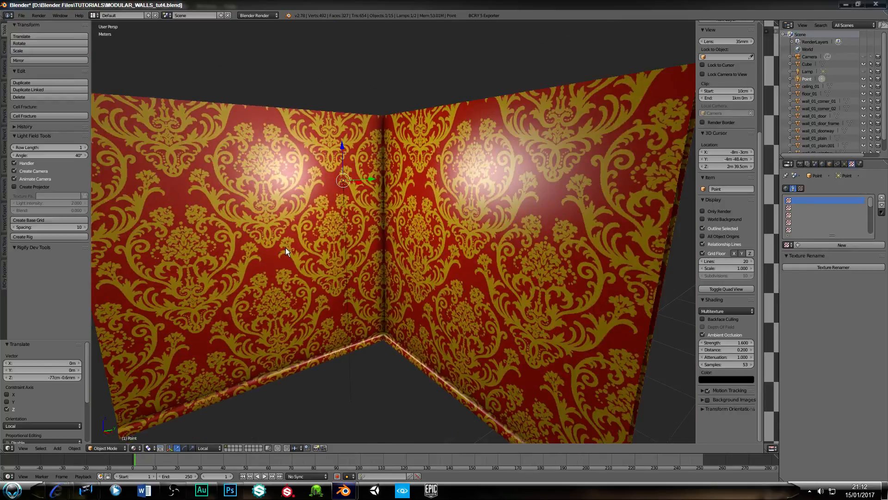
pyautogui.scroll(-2, 284, 249)
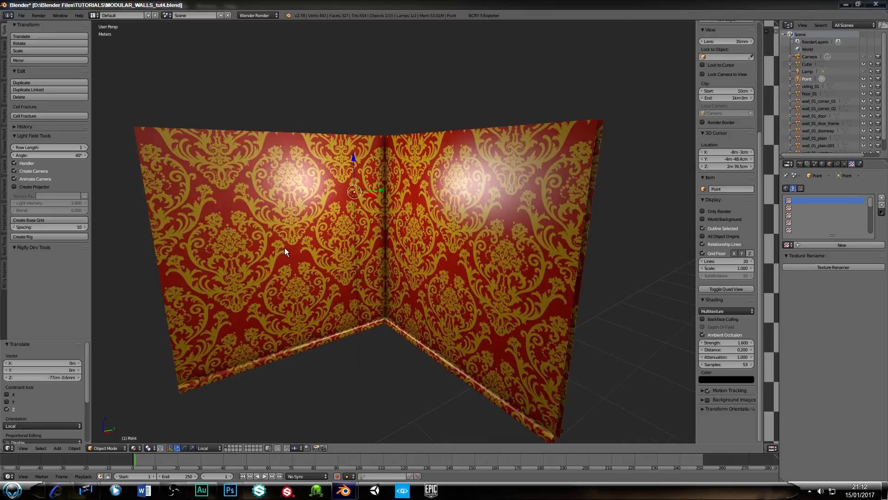
pyautogui.moveTo(284, 248); pyautogui.dragTo(310, 253, button='middle')
pyautogui.moveTo(485, 243); pyautogui.dragTo(284, 224, button='middle')
pyautogui.scroll(1, 307, 223)
# Assign the existing wallpaper material, Material, to the wall_01_plain piece
pyautogui.rightClick(485, 249)
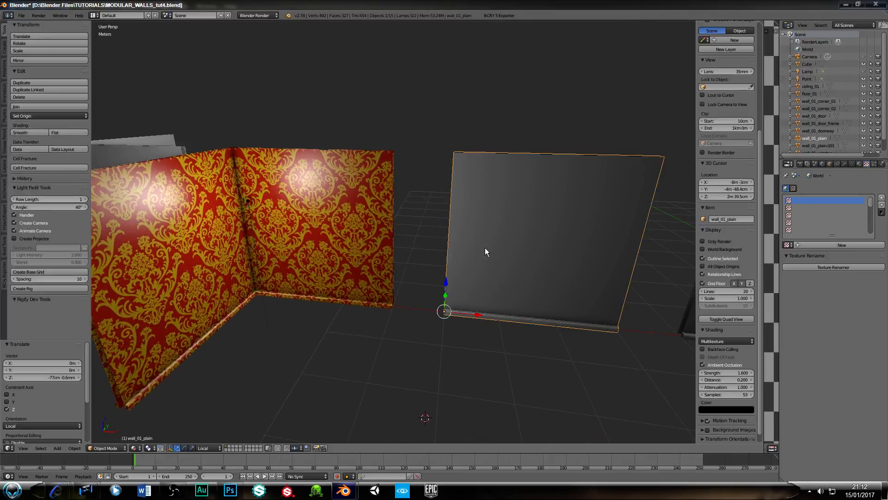
pyautogui.click(859, 164)
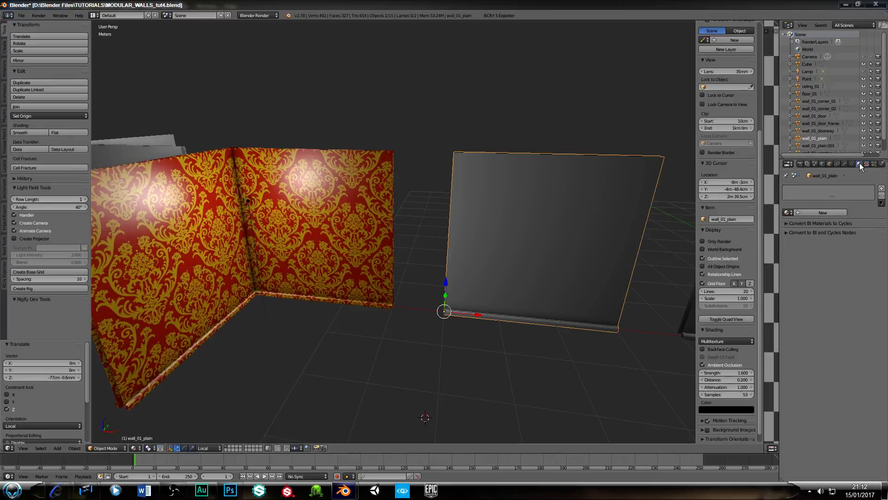
pyautogui.click(788, 213)
pyautogui.click(802, 223)
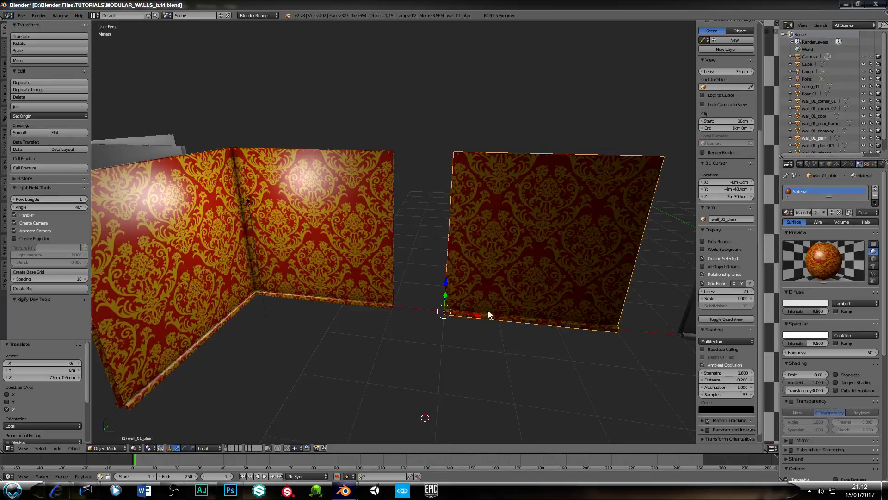
# Move the wall_01_plain piece 1 m along negative X against the corner wall and check the pattern across the seam
pyautogui.moveTo(479, 318); pyautogui.dragTo(437, 314)
pyautogui.scroll(3, 412, 323)
pyautogui.scroll(2, 345, 323)
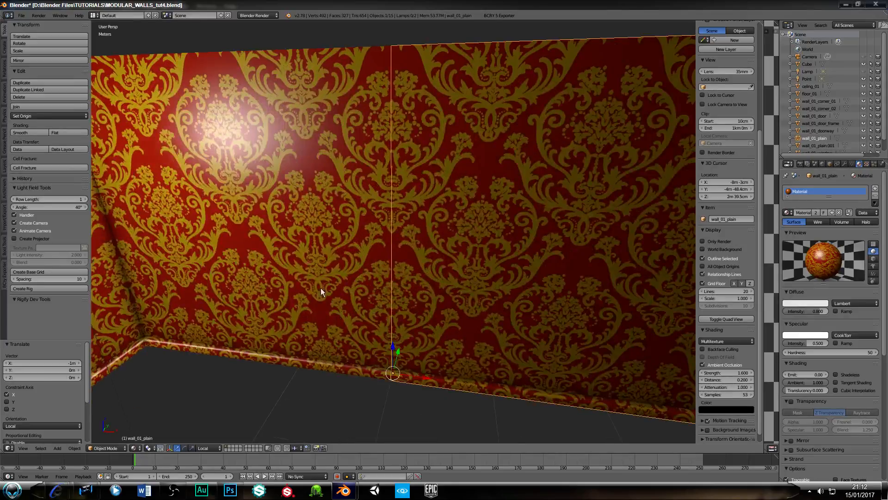
pyautogui.scroll(-3, 308, 390)
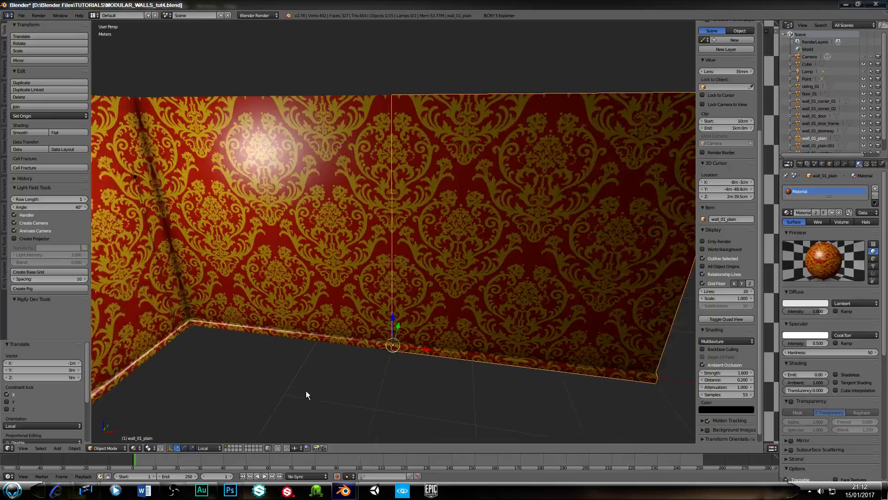
pyautogui.moveTo(292, 354)
pyautogui.mouseDown(button='middle')
pyautogui.moveTo(267, 333)
pyautogui.moveTo(259, 340)
pyautogui.moveTo(315, 341)
pyautogui.moveTo(294, 345)
pyautogui.moveTo(290, 357)
pyautogui.mouseUp(button='middle')
pyautogui.scroll(-3, 293, 359)
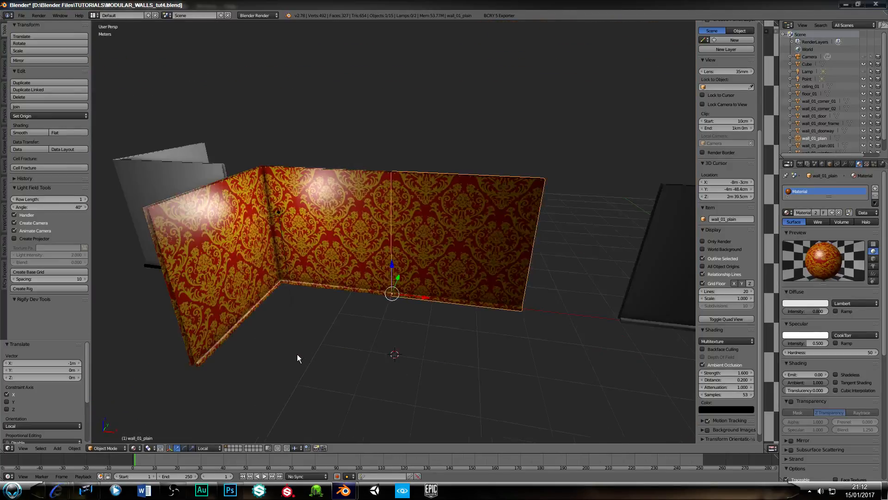
# Set the wallpaper texture's mapping size on wall_01_corner_01 to 2 in X, Y and Z
pyautogui.rightClick(327, 267)
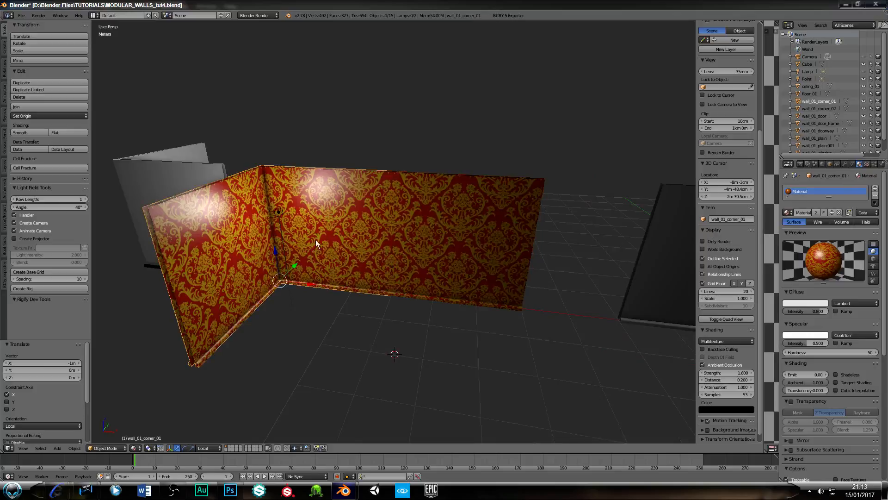
pyautogui.click(866, 165)
pyautogui.scroll(-8, 830, 322)
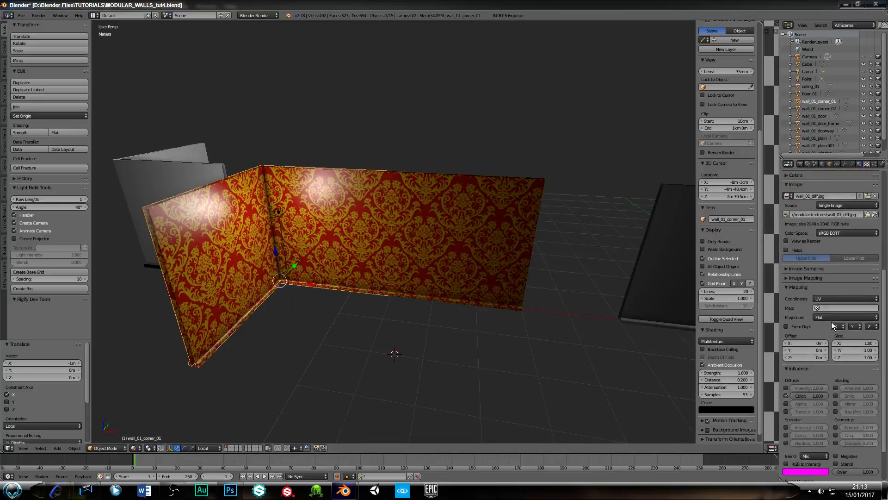
pyautogui.scroll(-3, 831, 321)
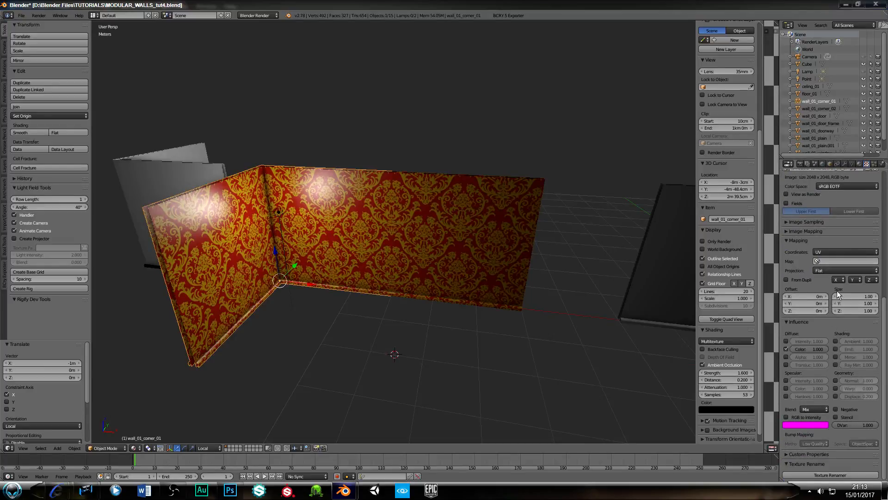
pyautogui.click(856, 296)
pyautogui.write('2')
pyautogui.press('Tab')
pyautogui.write('2')
pyautogui.press('Tab')
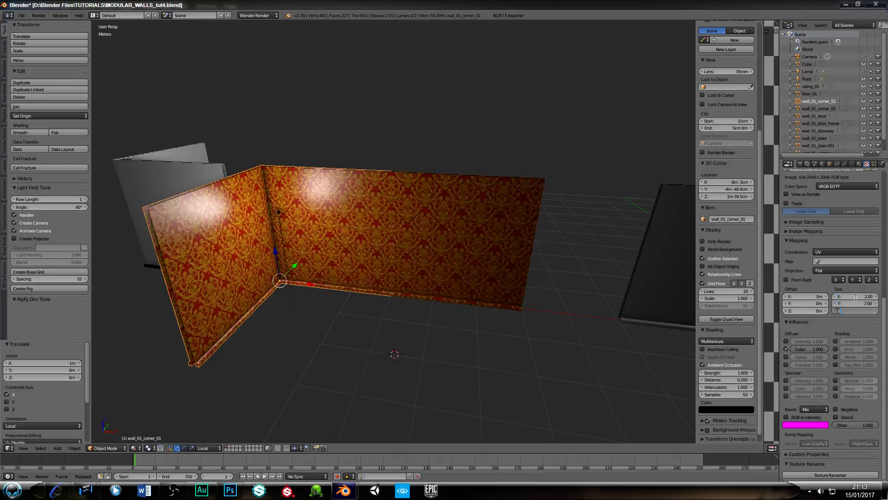
pyautogui.write('2')
pyautogui.press('Return')
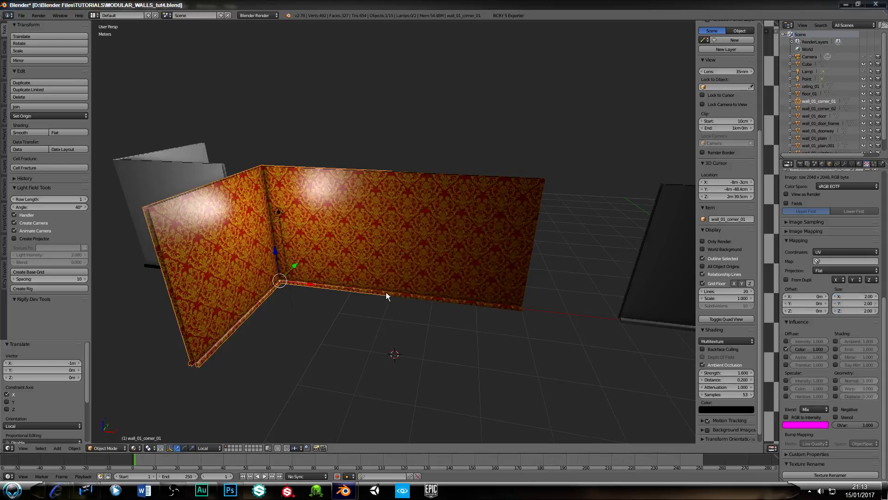
# Check the denser wallpaper pattern, then select the point lamp and move it about 3.23 m along Y
pyautogui.scroll(6, 381, 315)
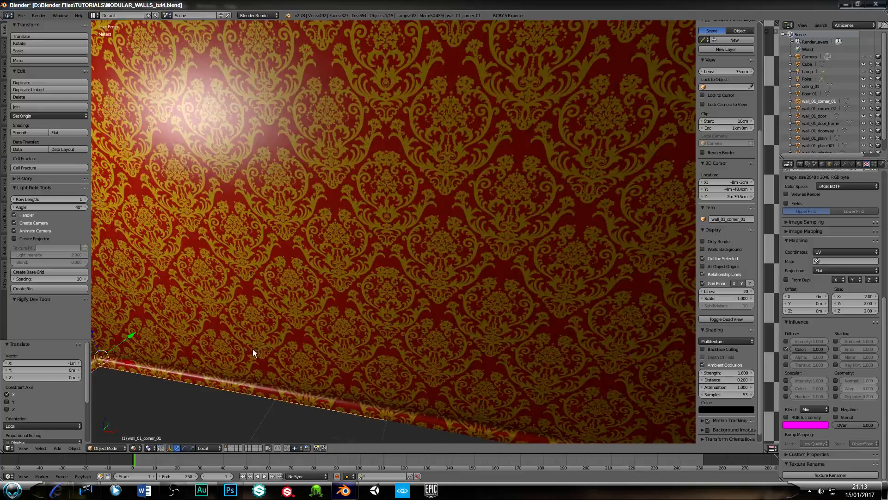
pyautogui.moveTo(202, 318); pyautogui.dragTo(430, 255, button='middle')
pyautogui.scroll(-4, 273, 300)
pyautogui.scroll(2, 259, 267)
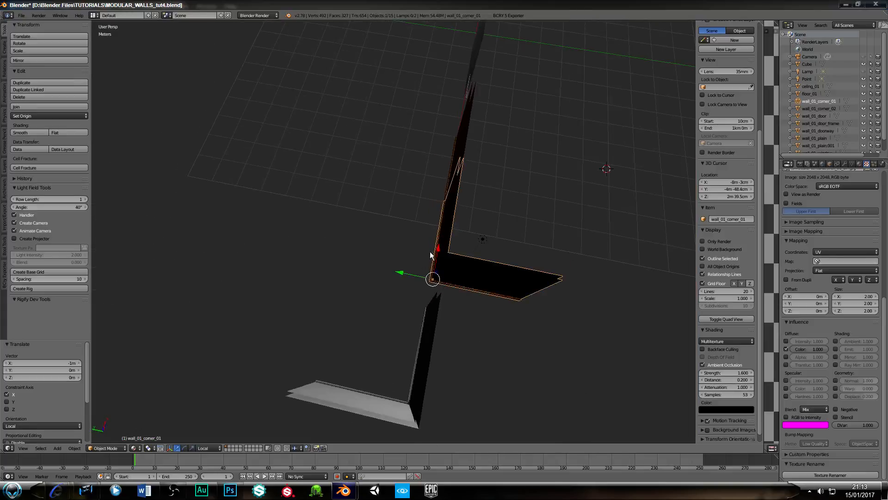
pyautogui.rightClick(482, 237)
pyautogui.press('g')
pyautogui.press('y')
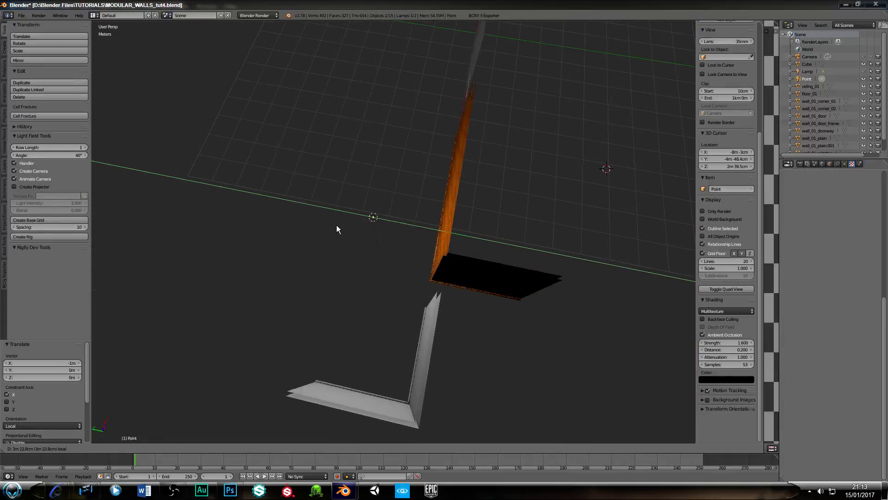
pyautogui.click(337, 225)
# Move the point lamp back about 2.99 m along negative Y, then a further 4 cm in the same direction
pyautogui.moveTo(391, 257); pyautogui.dragTo(340, 228, button='middle')
pyautogui.press('g')
pyautogui.press('y')
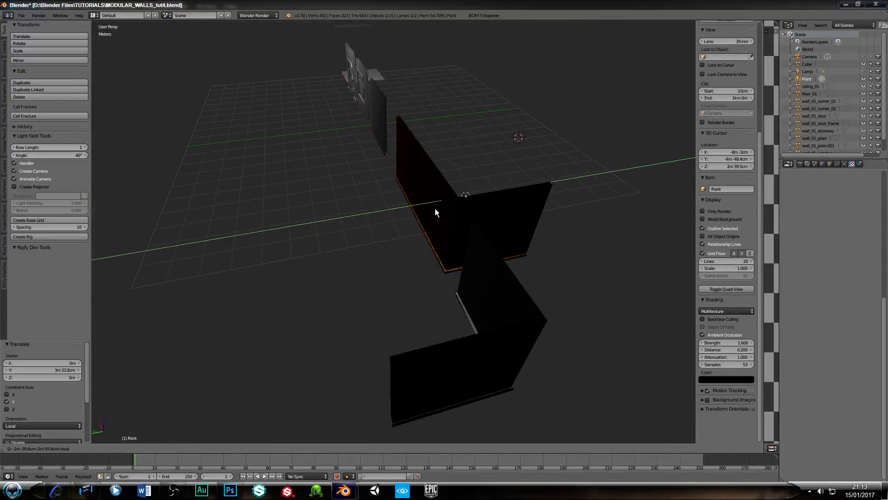
pyautogui.click(435, 208)
pyautogui.moveTo(434, 208); pyautogui.dragTo(370, 265, button='middle')
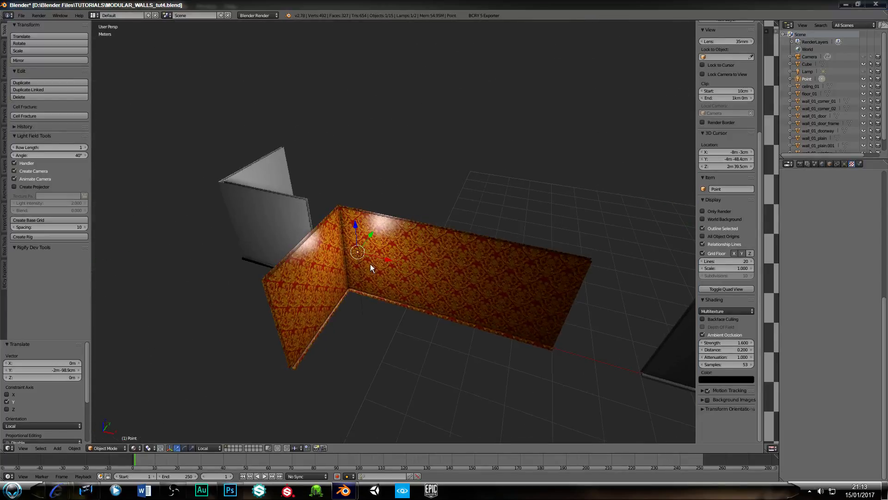
pyautogui.press('g')
pyautogui.press('y')
pyautogui.press('y')
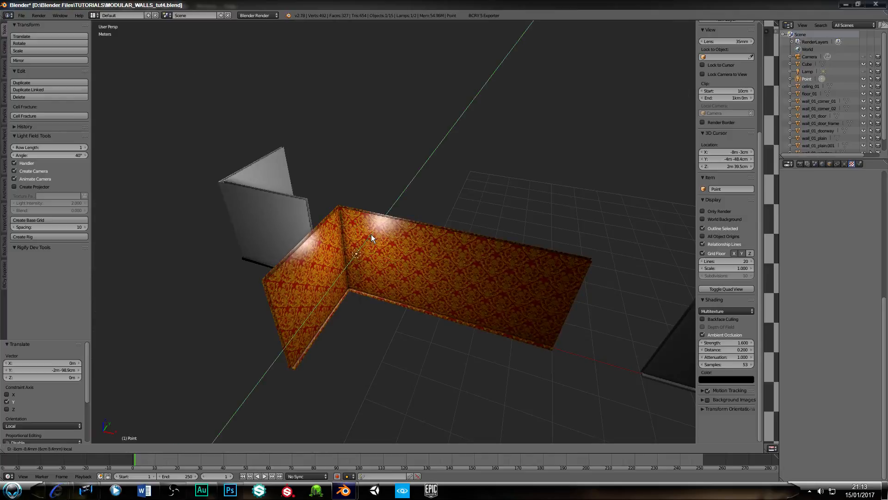
pyautogui.moveTo(374, 232); pyautogui.dragTo(371, 235)
# Examine the denser wallpaper tiling on the corner and plain walls under the lamp, both up close and from afar
pyautogui.scroll(2, 365, 250)
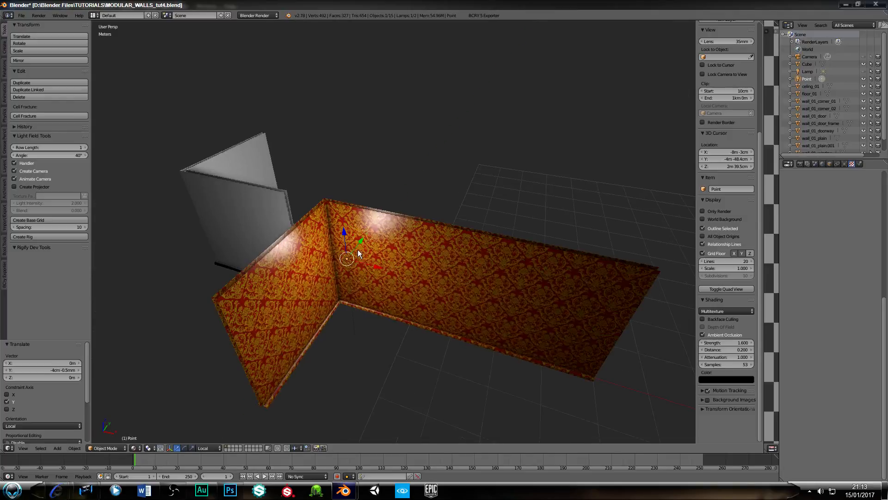
pyautogui.moveTo(359, 254); pyautogui.dragTo(497, 283, button='middle')
pyautogui.moveTo(454, 228); pyautogui.dragTo(415, 293, button='middle')
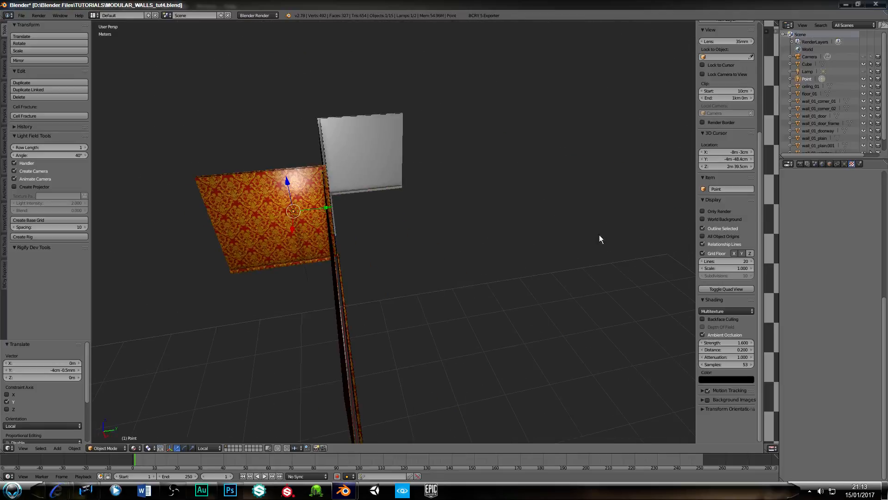
pyautogui.moveTo(275, 289); pyautogui.dragTo(331, 263, button='middle')
pyautogui.scroll(5, 360, 312)
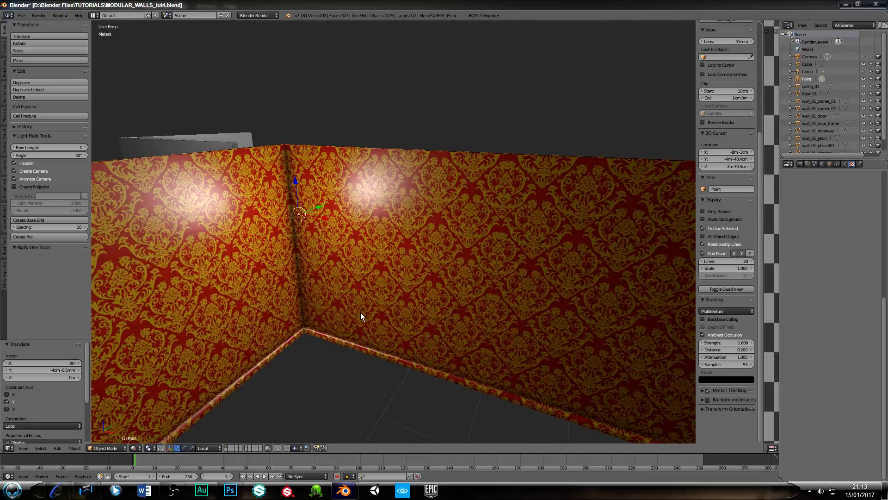
pyautogui.scroll(-5, 329, 287)
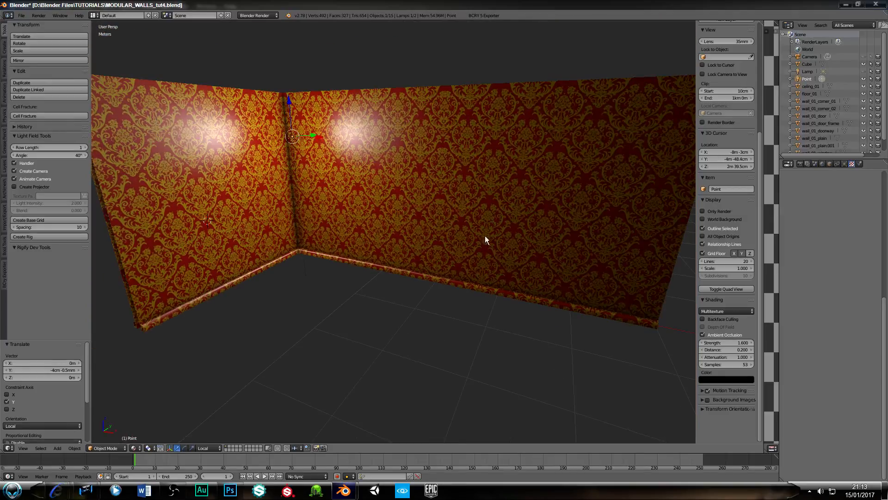
pyautogui.moveTo(484, 235); pyautogui.dragTo(444, 253, button='middle')
pyautogui.scroll(-5, 445, 253)
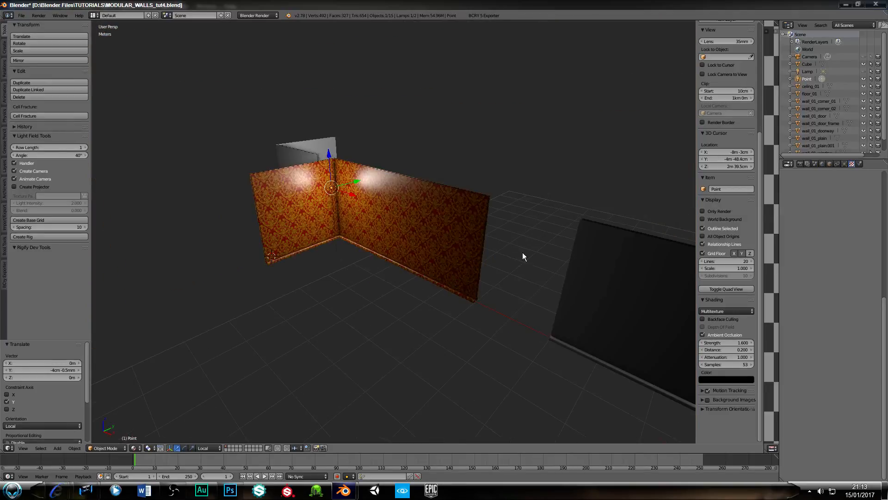
pyautogui.scroll(-4, 523, 252)
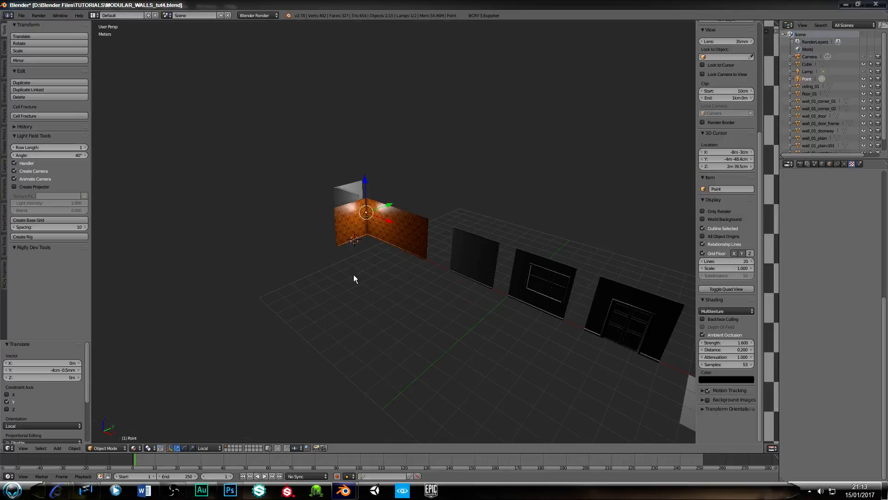
pyautogui.scroll(8, 357, 273)
pyautogui.scroll(-3, 292, 254)
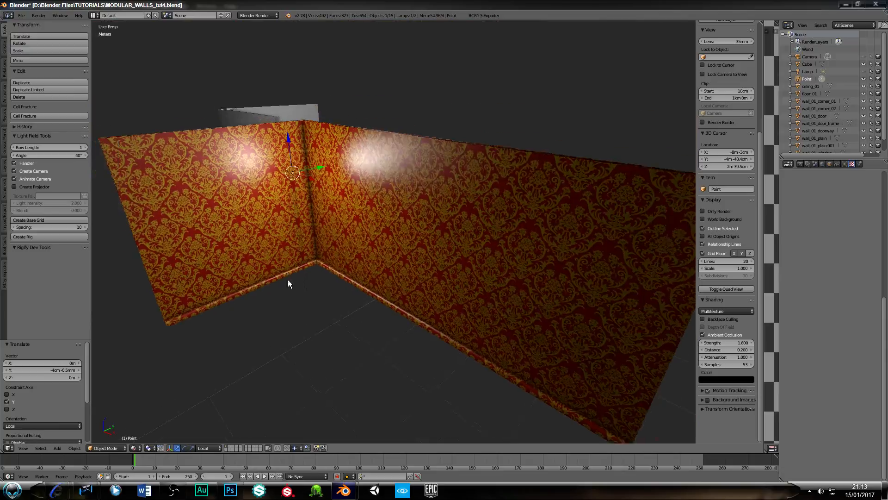
pyautogui.moveTo(288, 279); pyautogui.dragTo(350, 248, button='middle')
pyautogui.scroll(2, 314, 290)
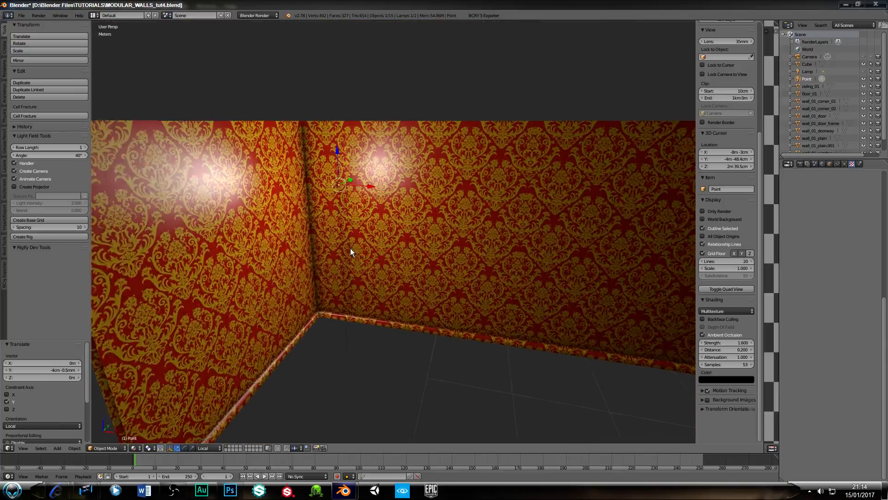
pyautogui.scroll(3, 347, 254)
pyautogui.scroll(-2, 446, 223)
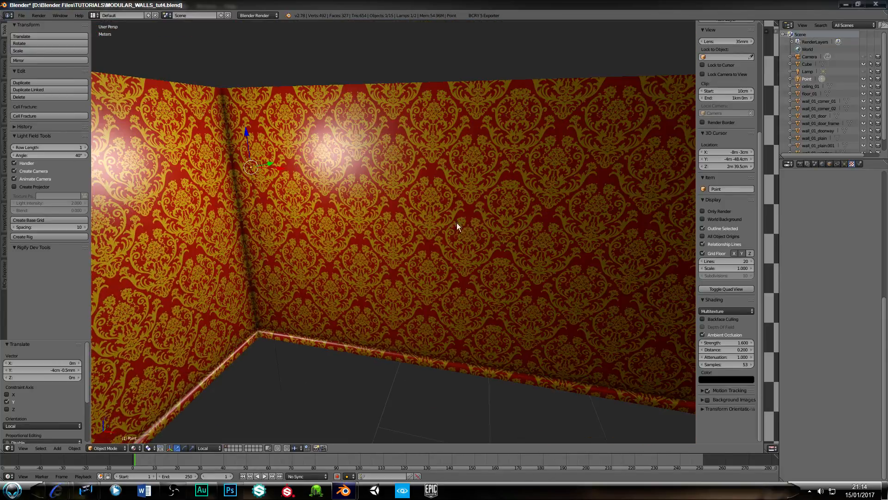
# Select the wall_01_corner_01 piece and make the empty second texture slot of its material active
pyautogui.rightClick(466, 205)
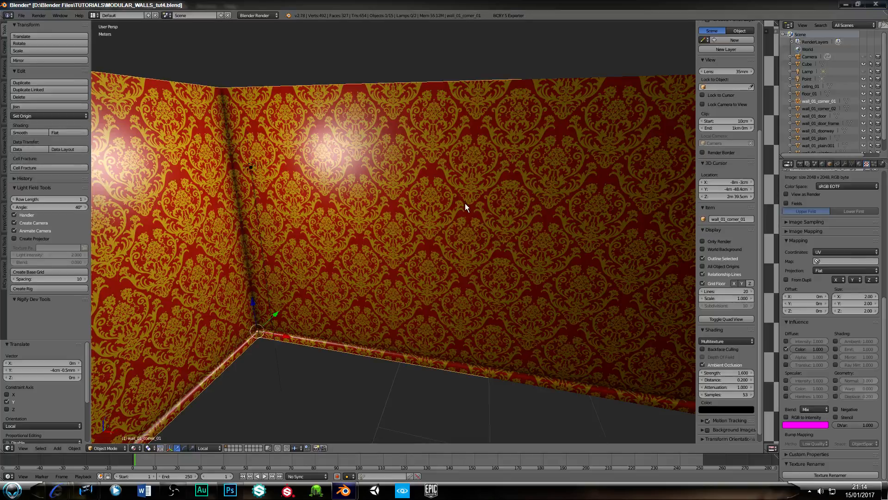
pyautogui.click(859, 164)
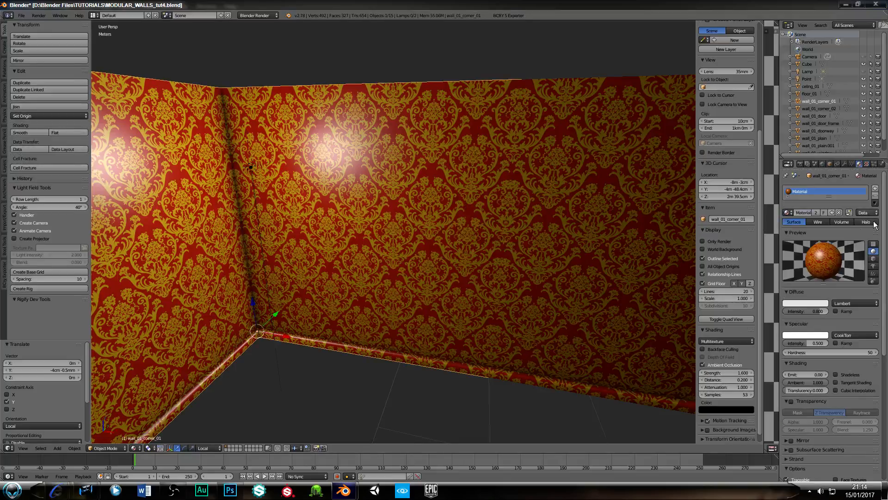
pyautogui.click(866, 164)
pyautogui.scroll(10, 826, 238)
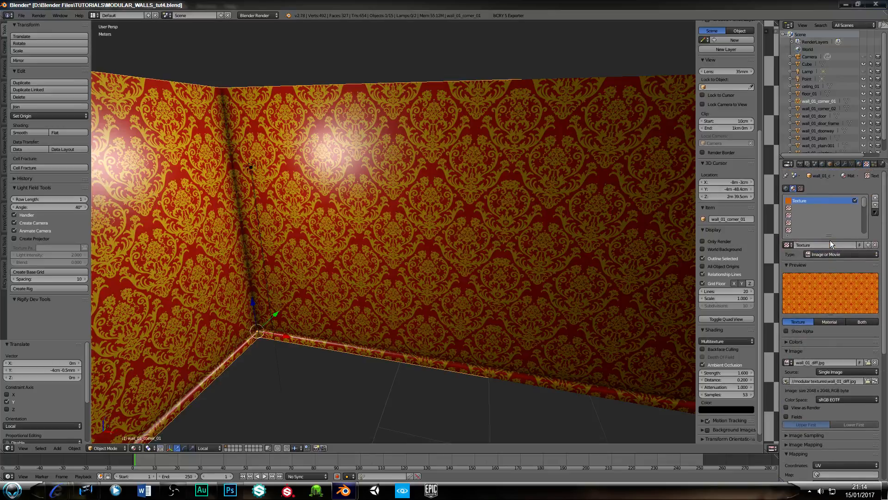
pyautogui.click(799, 207)
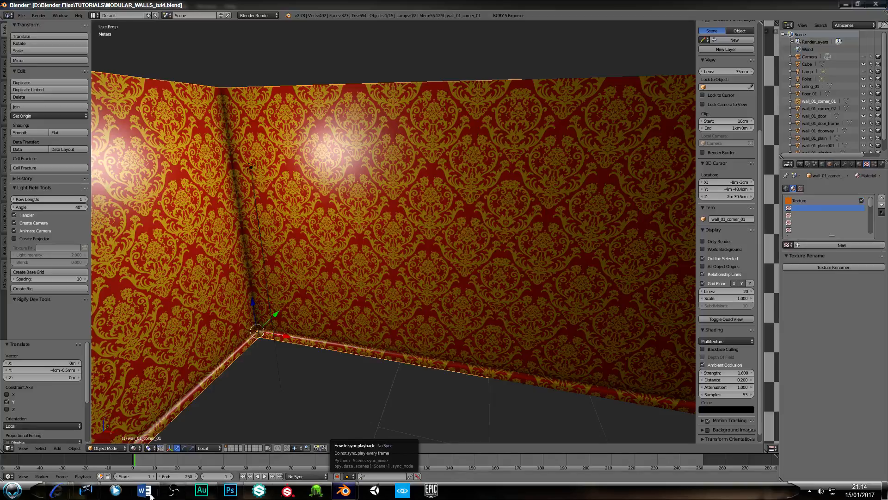
# Switch to Photoshop, hide the red and gold Layer 1 and show the black Layer 1 copy
pyautogui.click(233, 496)
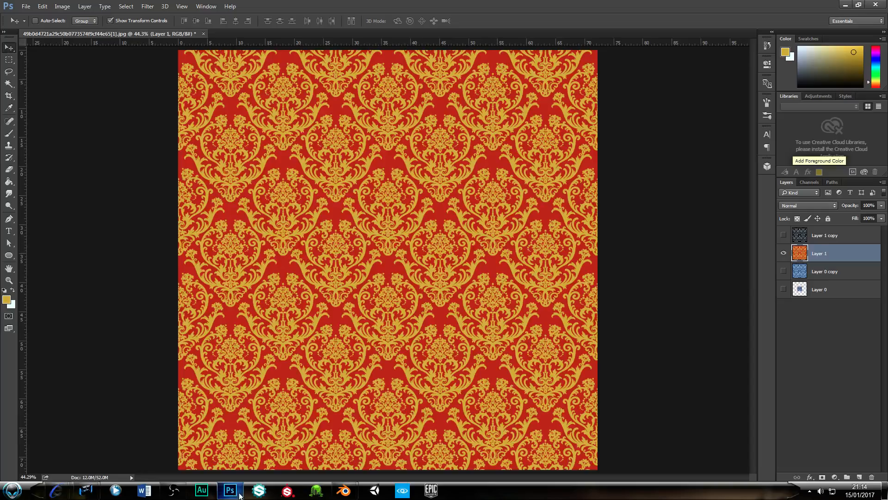
pyautogui.click(783, 253)
pyautogui.click(784, 235)
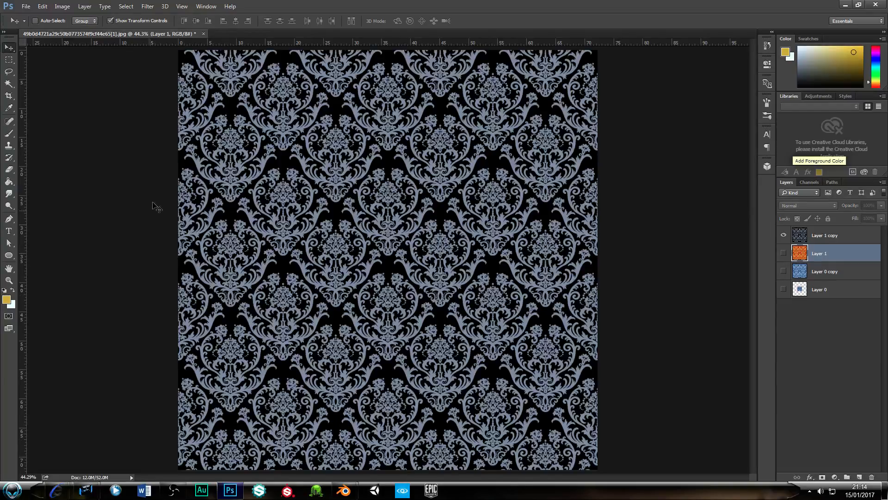
# Start saving the visible black damask image under a new name in JPEG format
pyautogui.click(26, 6)
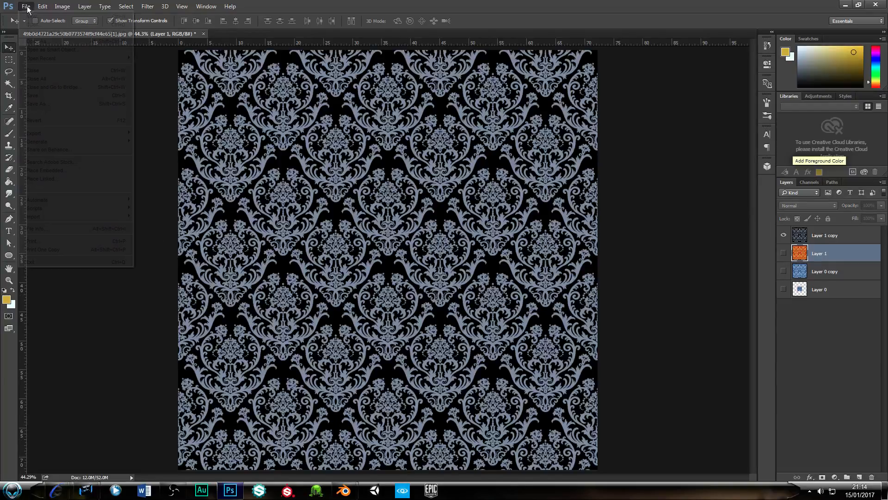
pyautogui.click(42, 104)
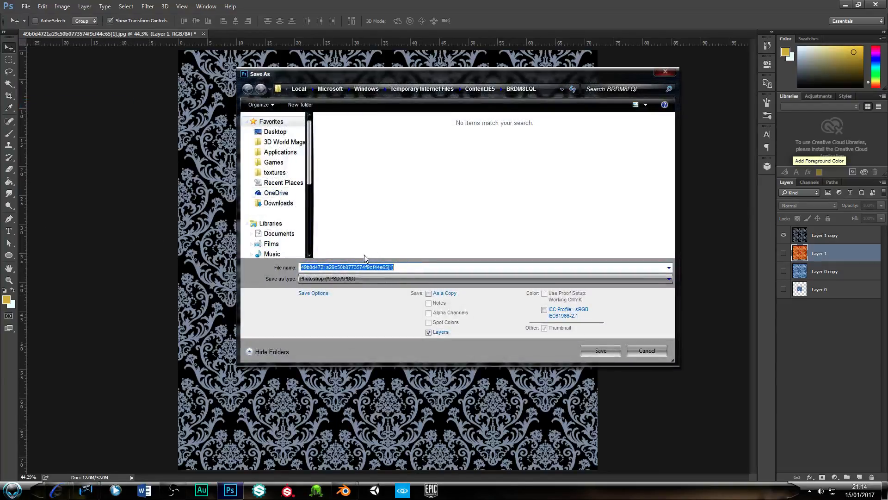
pyautogui.click(381, 279)
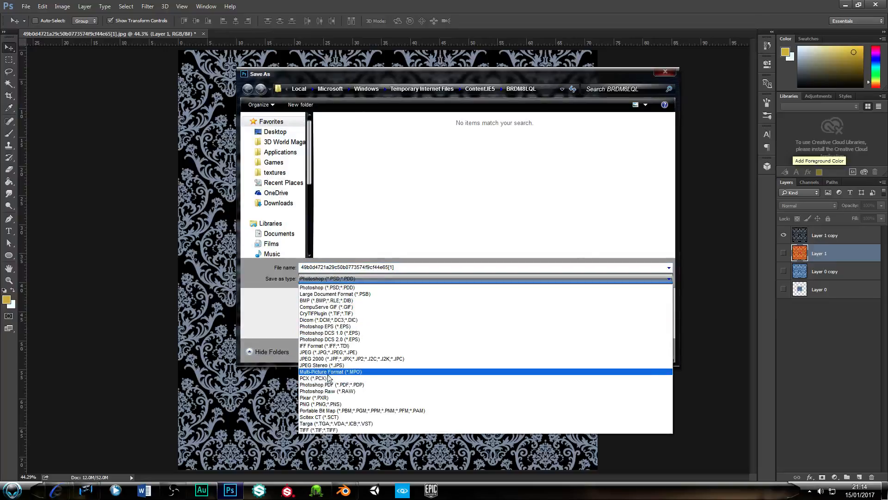
pyautogui.click(324, 352)
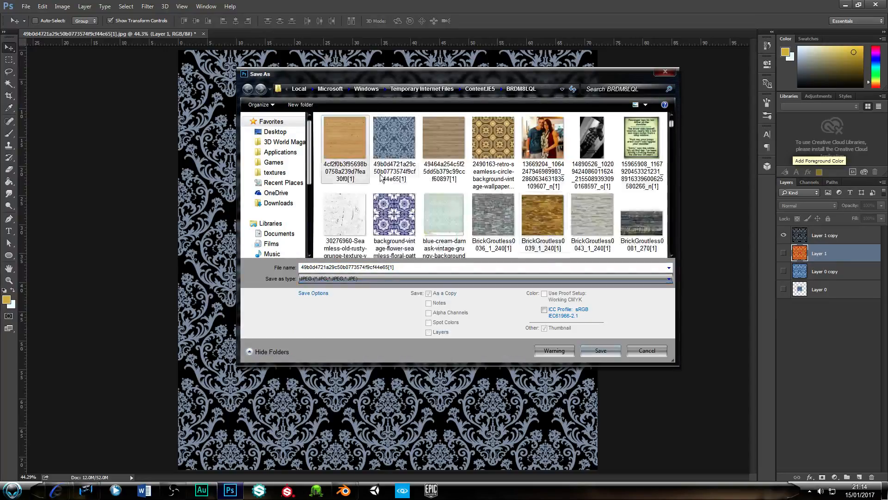
# Browse to the modular textures folder inside Blender Files\TUTORIALS on the D: drive as the save location
pyautogui.scroll(-5, 278, 176)
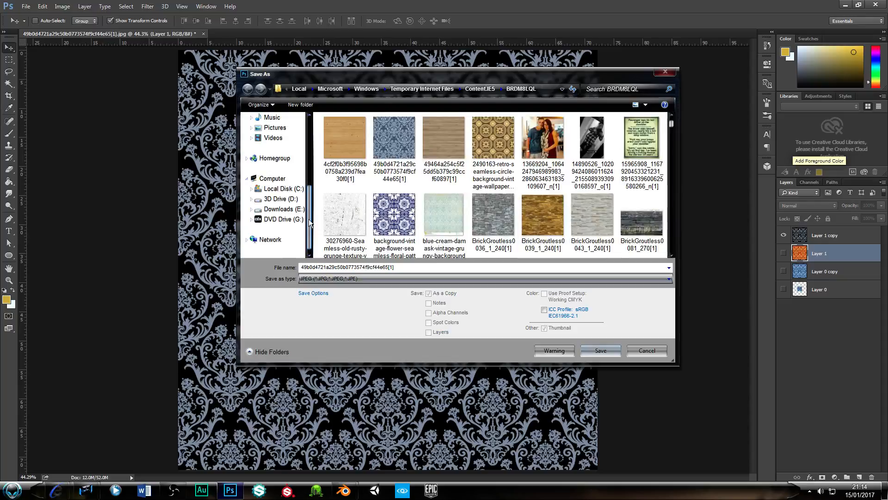
pyautogui.click(281, 199)
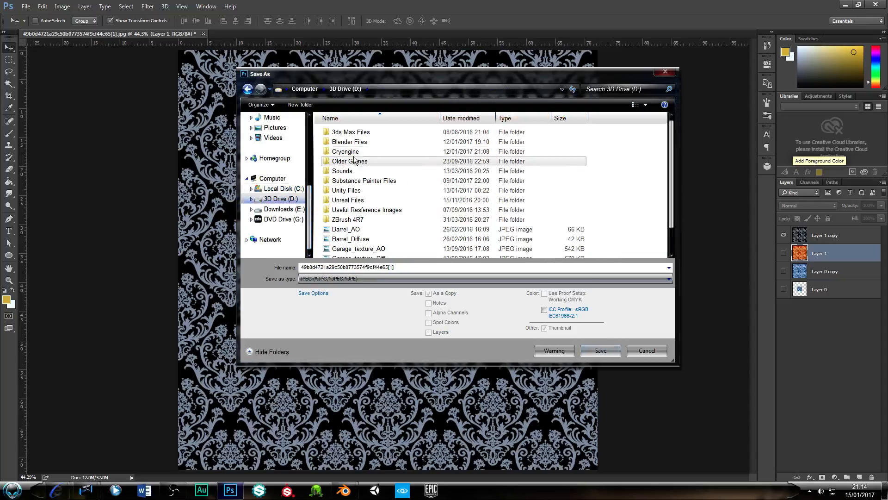
pyautogui.doubleClick(349, 143)
pyautogui.scroll(-5, 363, 234)
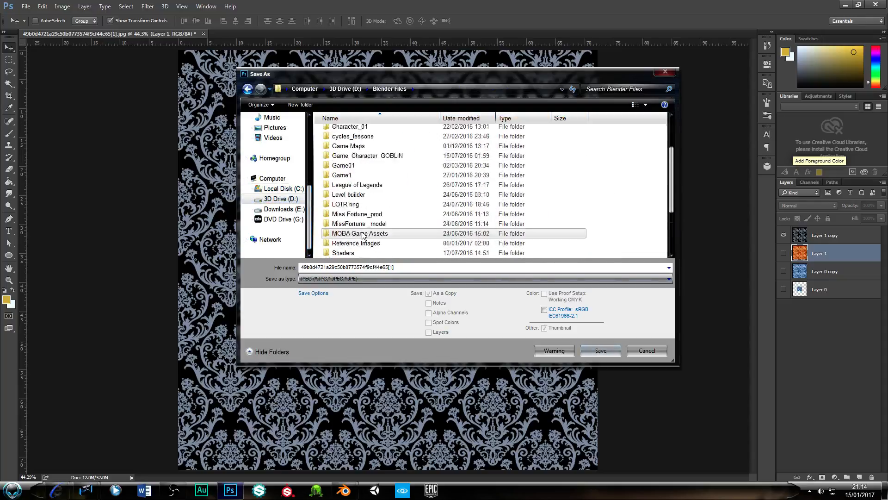
pyautogui.scroll(1, 363, 234)
pyautogui.scroll(-1, 360, 236)
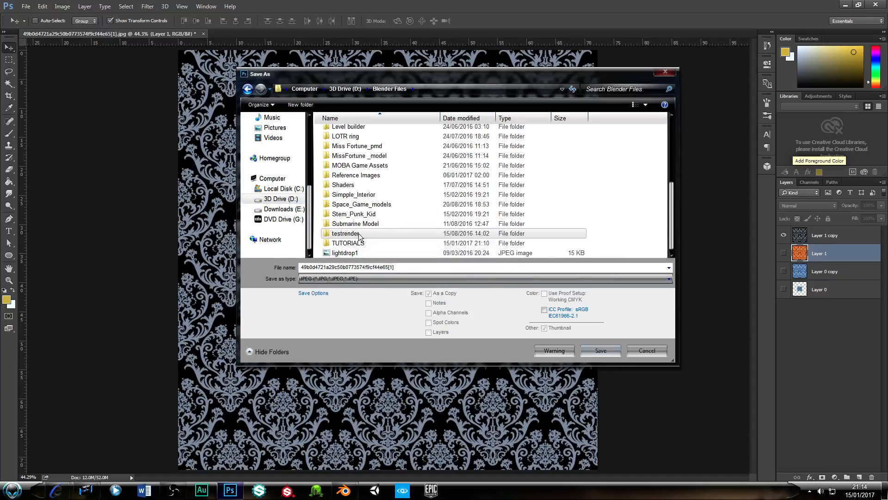
pyautogui.doubleClick(360, 243)
pyautogui.doubleClick(348, 139)
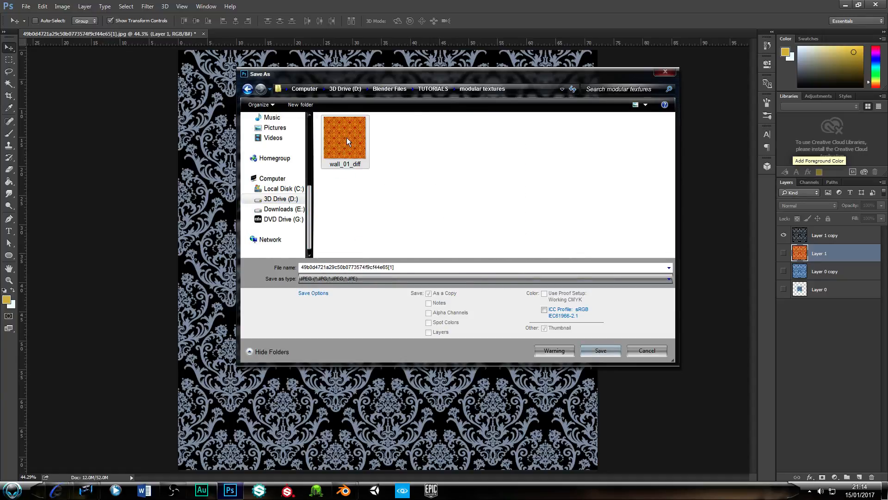
# Name the file wall_01_sepc, based on the existing wall_01_diff name, and save it
pyautogui.click(350, 163)
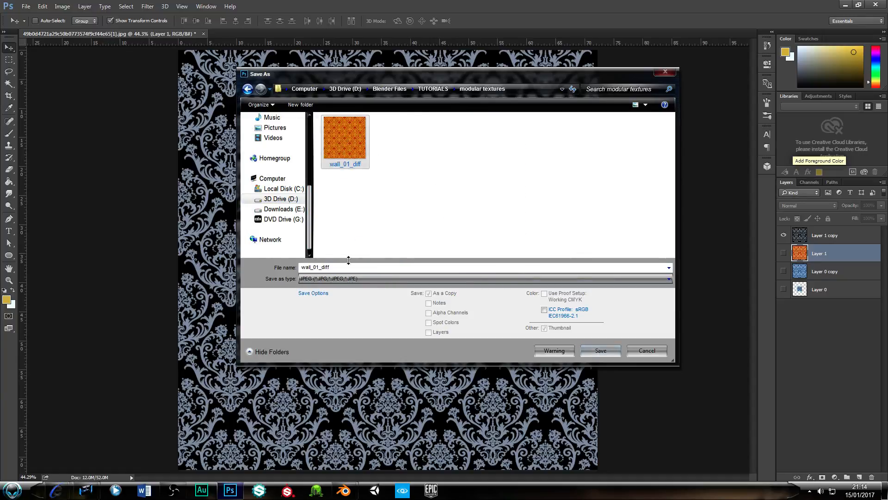
pyautogui.doubleClick(322, 267)
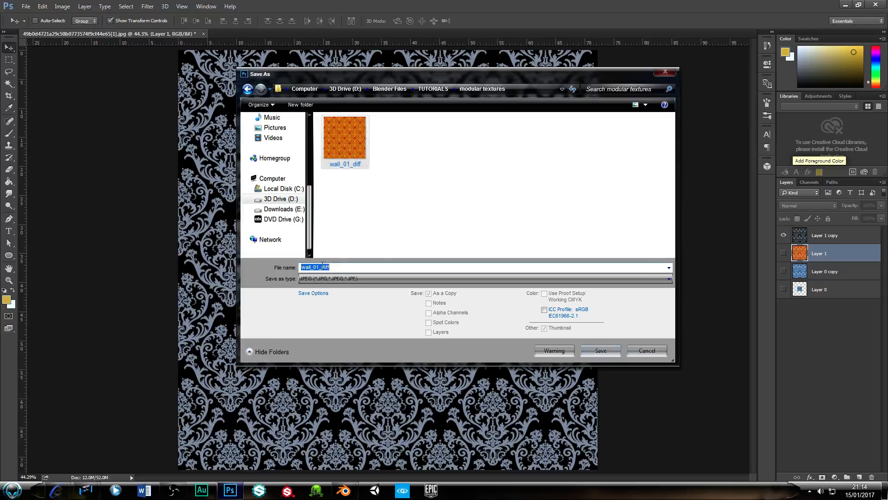
pyautogui.moveTo(321, 267); pyautogui.dragTo(339, 267)
pyautogui.write('sp')
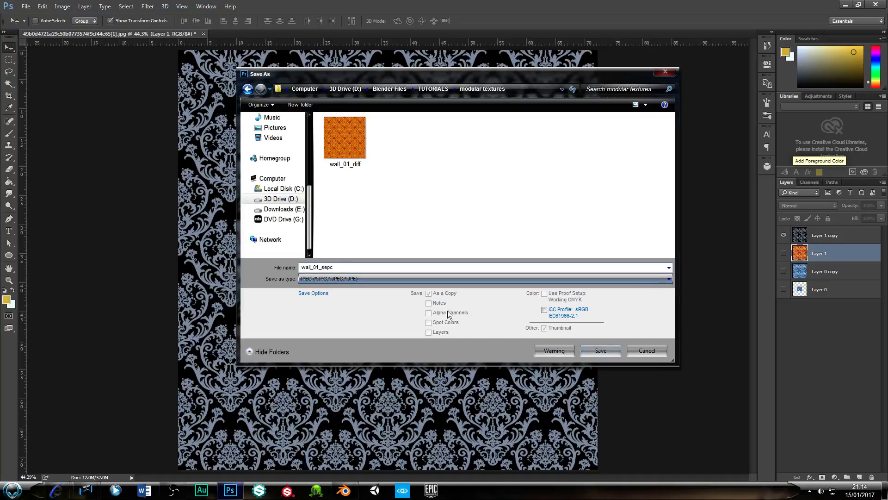
pyautogui.click(599, 351)
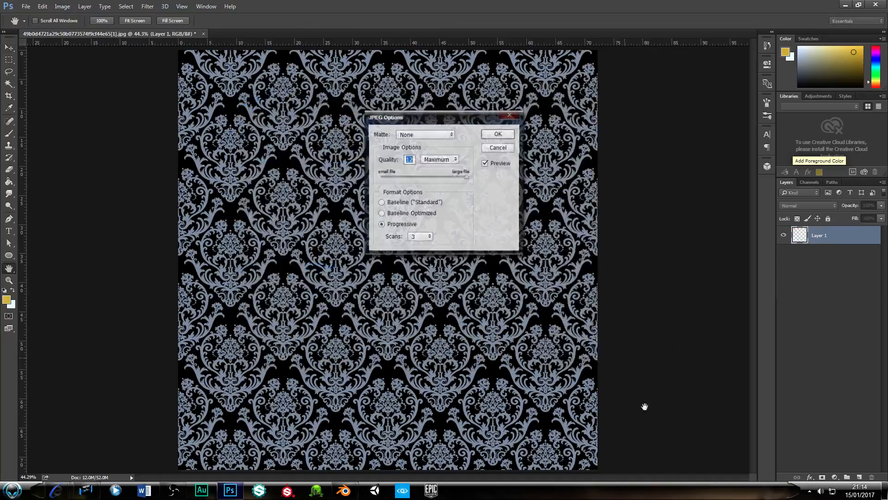
# Lower the JPEG quality to the medium range and accept the JPEG options
pyautogui.moveTo(467, 176); pyautogui.dragTo(442, 177)
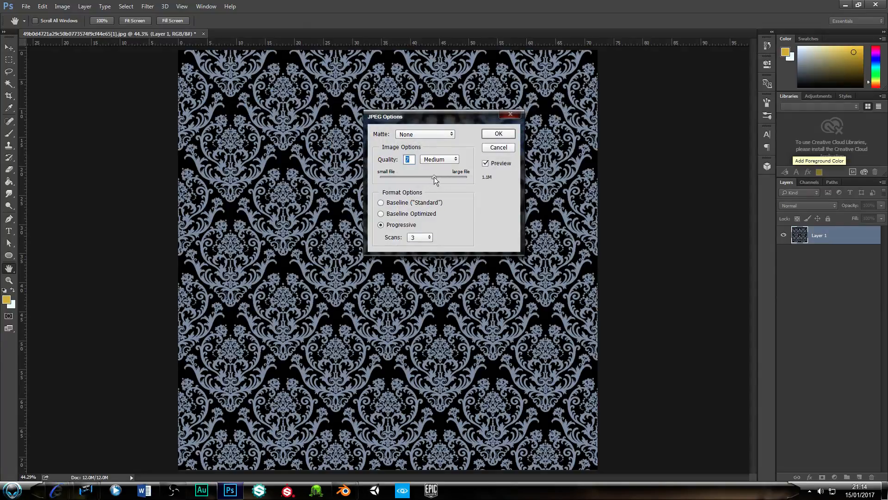
pyautogui.moveTo(434, 177); pyautogui.dragTo(431, 177)
pyautogui.click(499, 134)
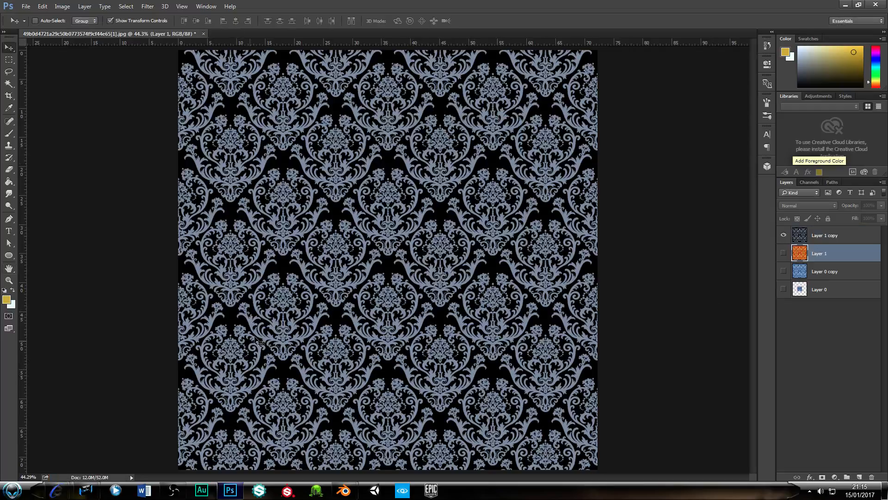
# Switch back to the MODULAR_WALLS_tut4 file in Blender and create a new texture in the second slot
pyautogui.moveTo(345, 491)
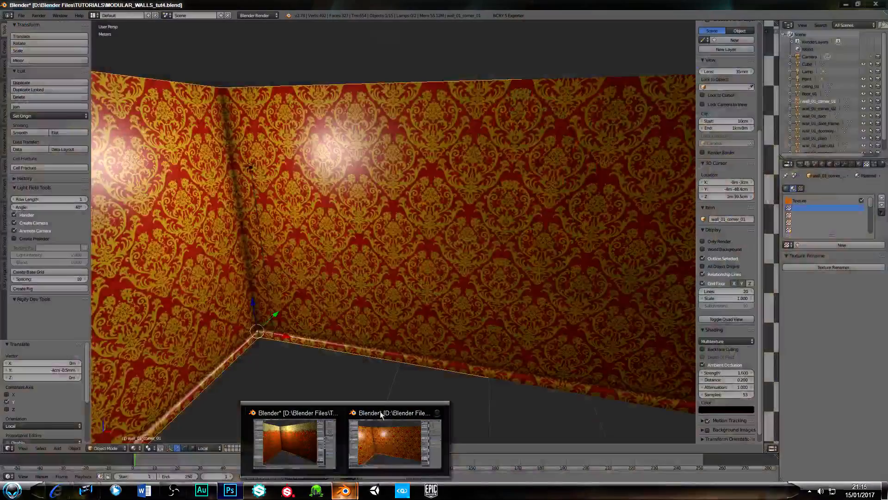
pyautogui.click(382, 412)
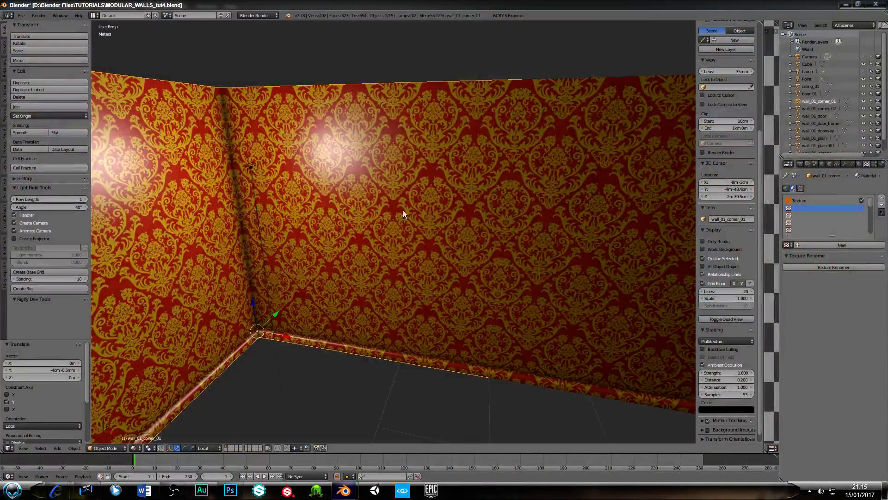
pyautogui.click(819, 244)
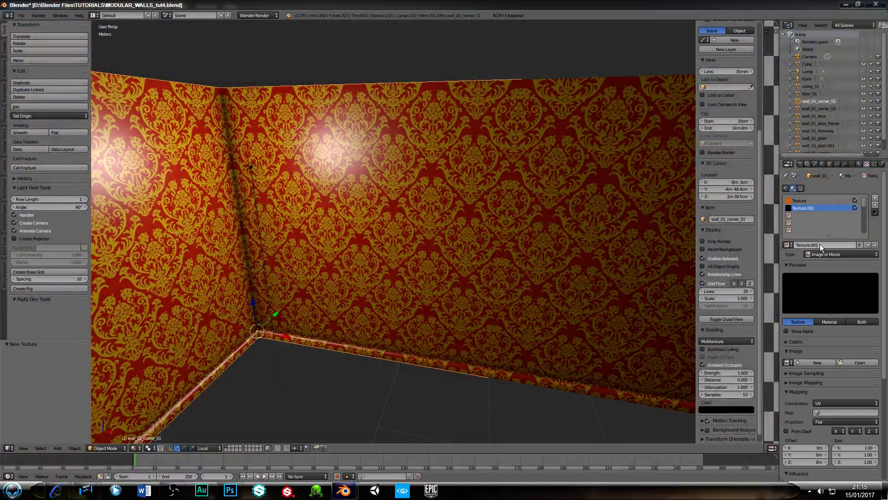
# Load wall_01_sepc.jpg from the modular textures folder as the new texture's image
pyautogui.click(847, 363)
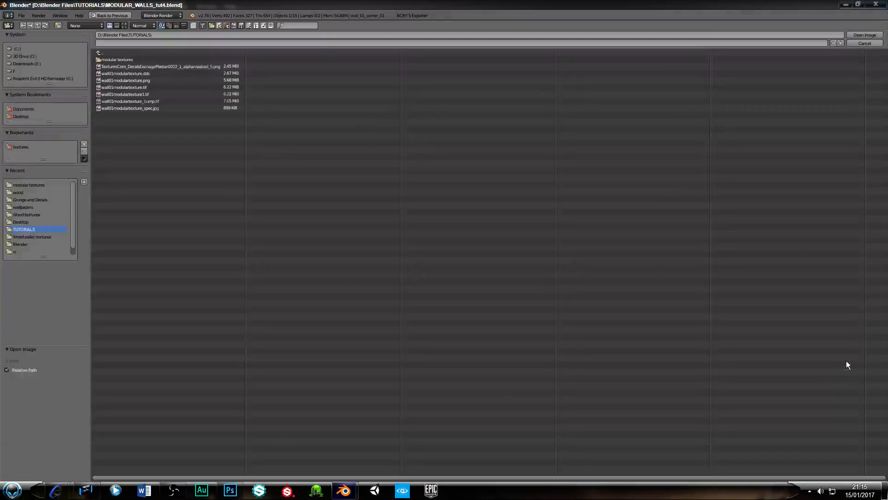
pyautogui.click(22, 184)
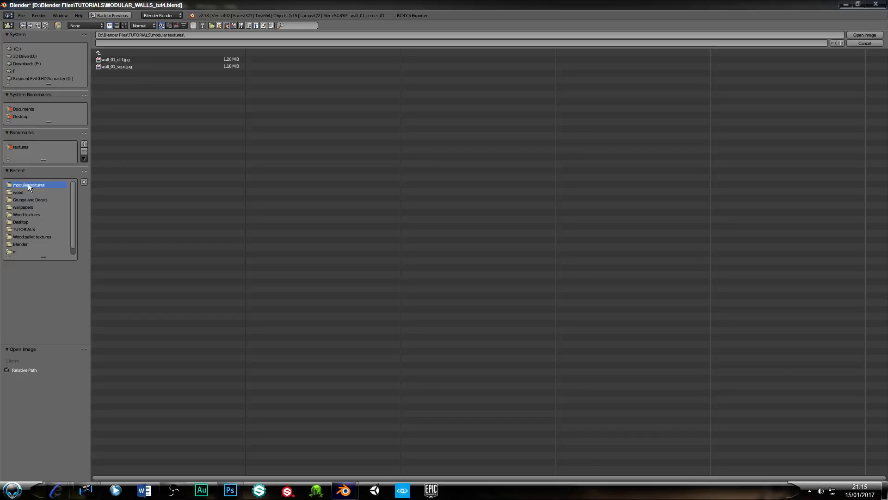
pyautogui.click(124, 26)
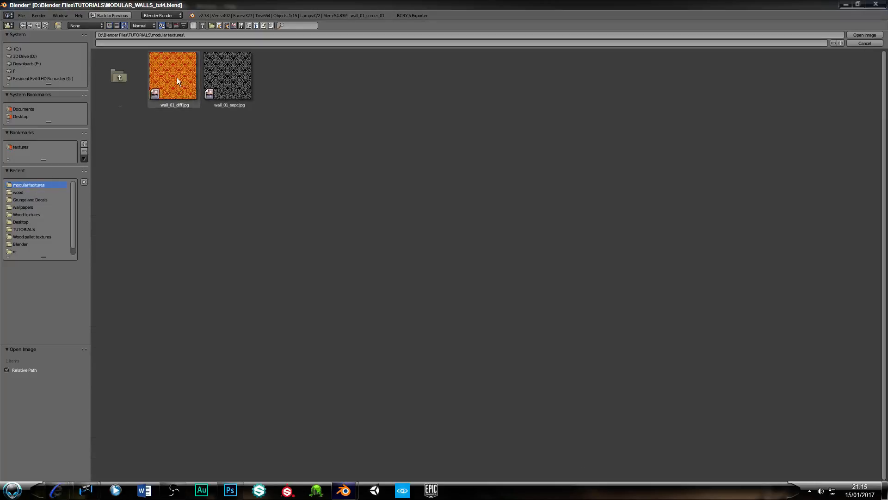
pyautogui.click(227, 75)
pyautogui.click(864, 35)
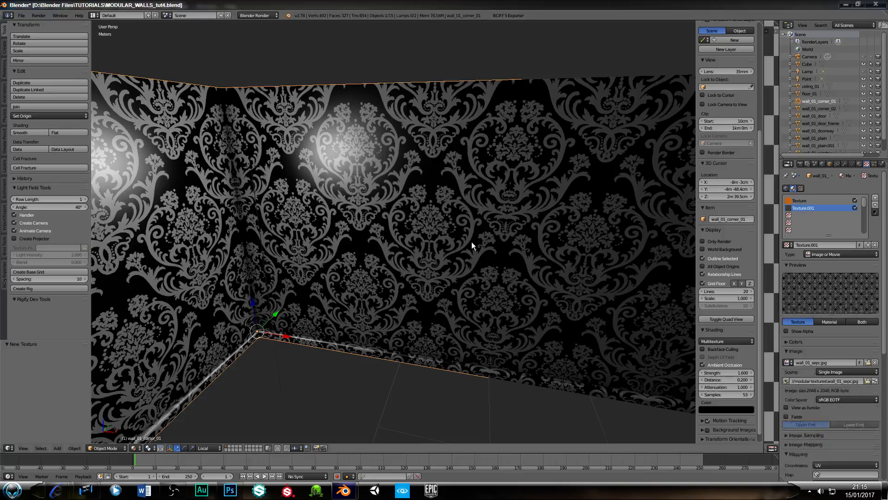
# Set the specular texture's mapping size to 2 in X, Y and Z
pyautogui.moveTo(443, 228); pyautogui.dragTo(386, 207, button='middle')
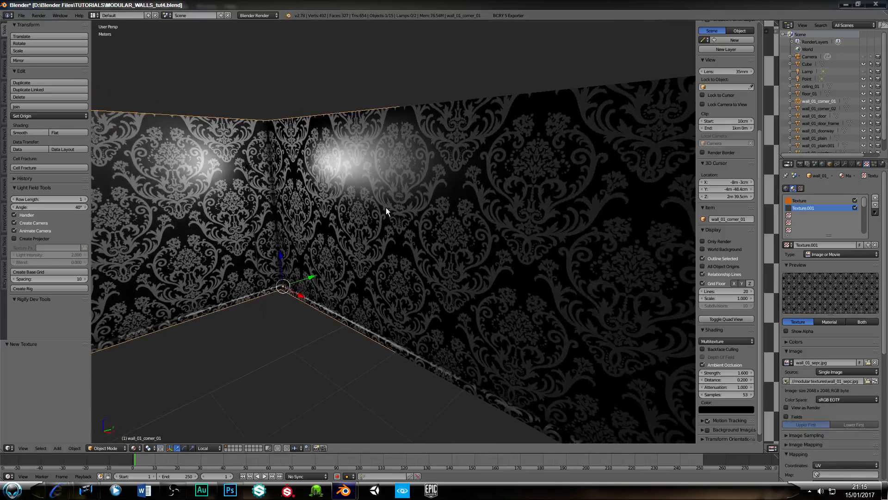
pyautogui.moveTo(311, 207); pyautogui.dragTo(364, 194, button='middle')
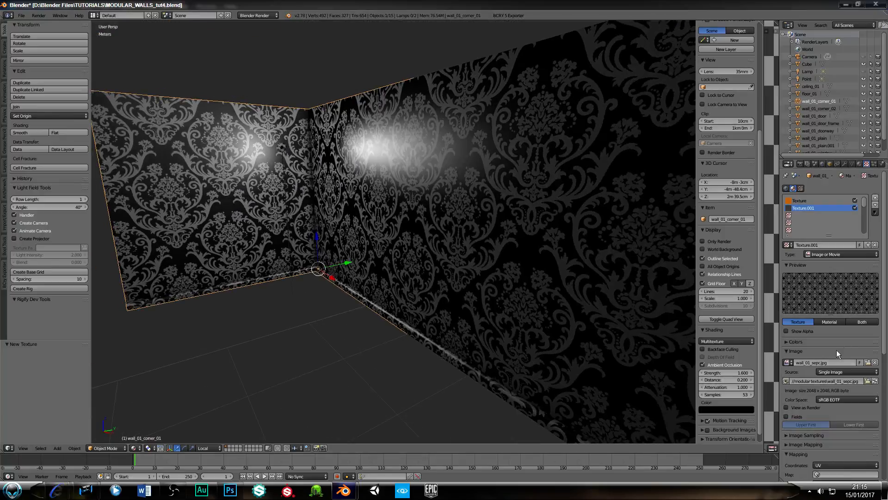
pyautogui.scroll(-9, 833, 351)
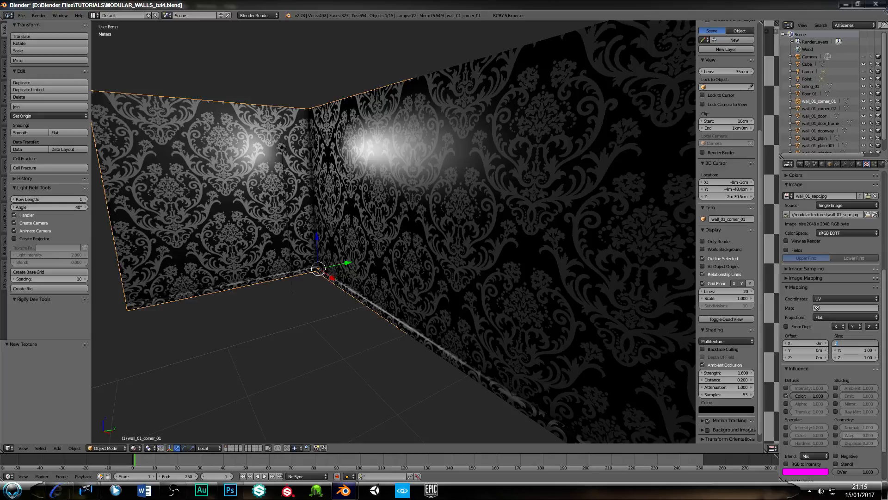
pyautogui.press('Tab')
pyautogui.write('2')
pyautogui.press('Tab')
pyautogui.write('2')
pyautogui.press('Return')
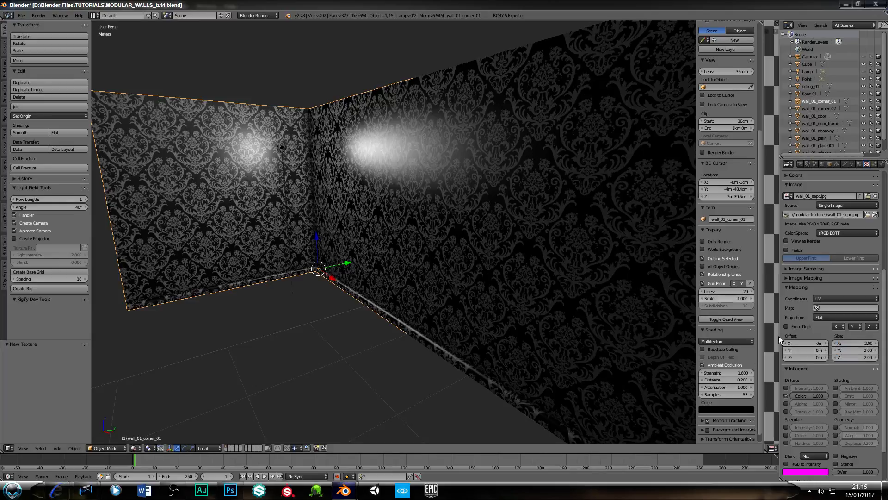
# Turn off the texture's diffuse color influence and enable its specular intensity, color and hardness influences
pyautogui.click(786, 395)
pyautogui.scroll(-2, 793, 397)
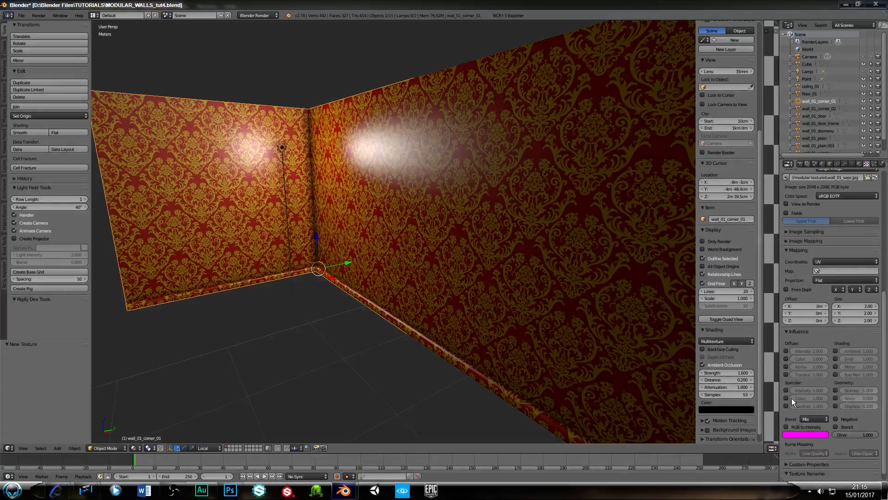
pyautogui.click(786, 398)
pyautogui.click(786, 389)
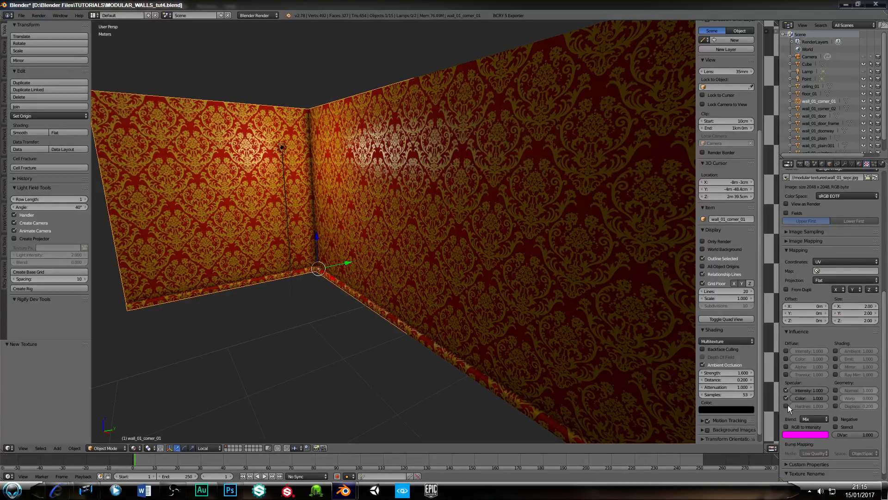
pyautogui.click(786, 405)
# Examine the lamp's specular highlights on the wallpapered corner from several angles and distances
pyautogui.scroll(3, 387, 248)
pyautogui.moveTo(342, 218); pyautogui.dragTo(359, 233, button='middle')
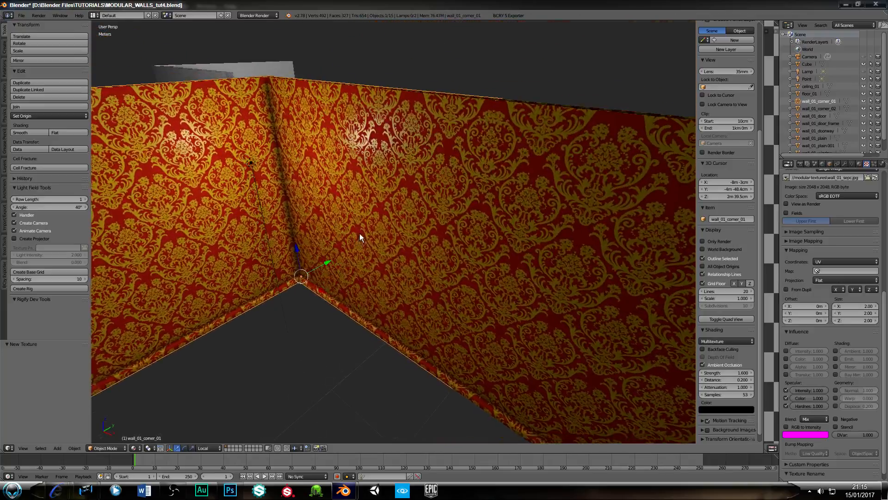
pyautogui.scroll(2, 359, 233)
pyautogui.moveTo(332, 206); pyautogui.dragTo(331, 187, button='middle')
pyautogui.moveTo(271, 189); pyautogui.dragTo(384, 204, button='middle')
pyautogui.scroll(3, 363, 207)
pyautogui.scroll(-6, 383, 204)
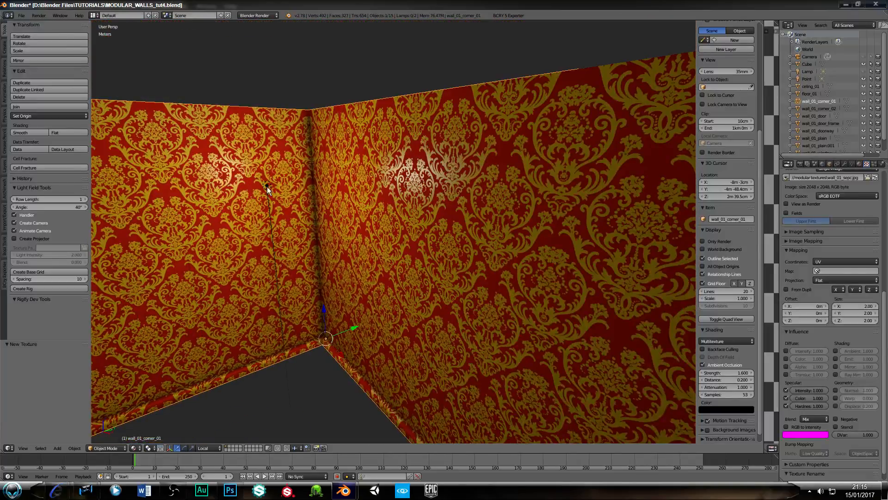
# Set the energy of the point lamp beside the wallpapered corner to 3
pyautogui.rightClick(268, 187)
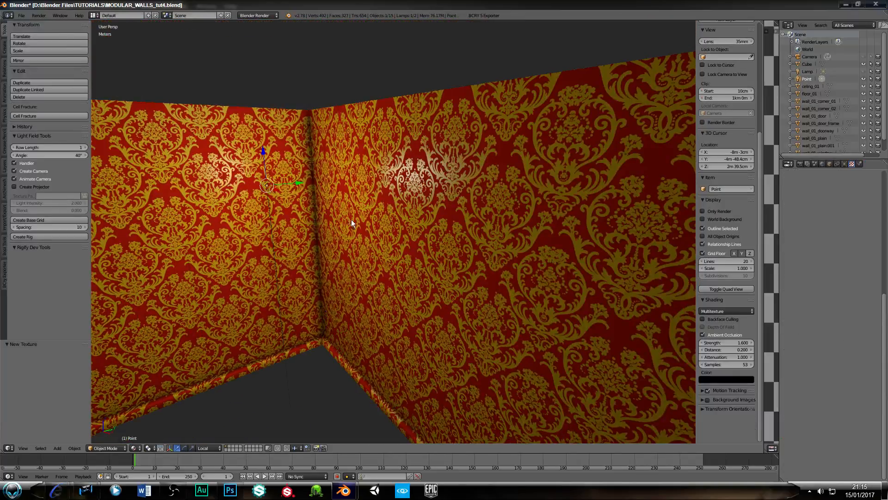
pyautogui.click(844, 164)
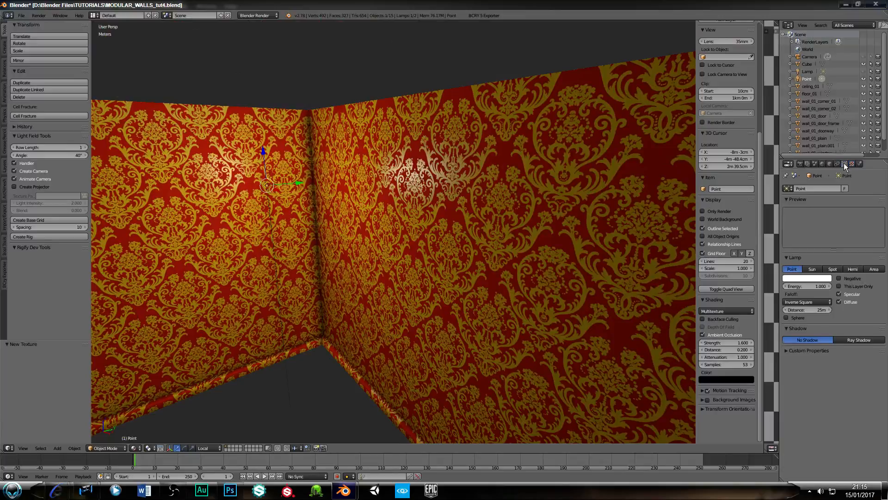
pyautogui.click(805, 287)
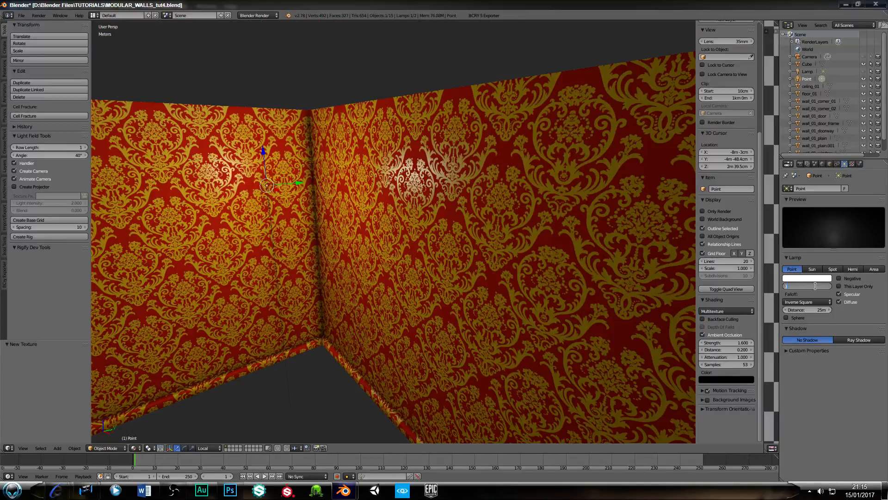
pyautogui.write('3')
pyautogui.press('Return')
# Set the point lamp's falloff distance to 1 m, after trying 2 m
pyautogui.click(813, 309)
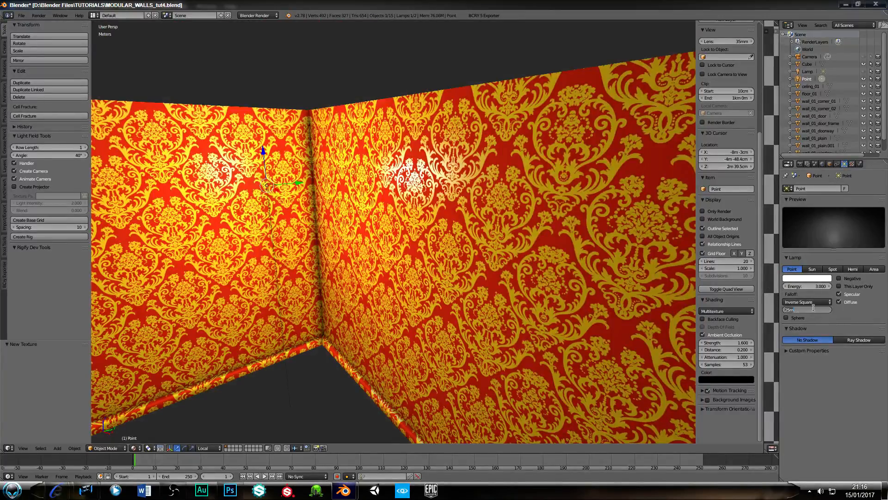
pyautogui.write('2m')
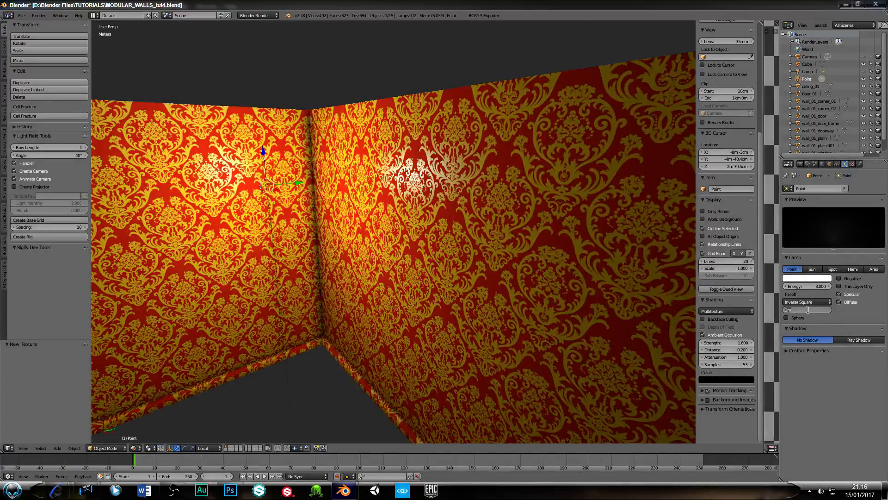
pyautogui.press('BackSpace')
pyautogui.press('BackSpace')
pyautogui.write('1m')
pyautogui.press('Return')
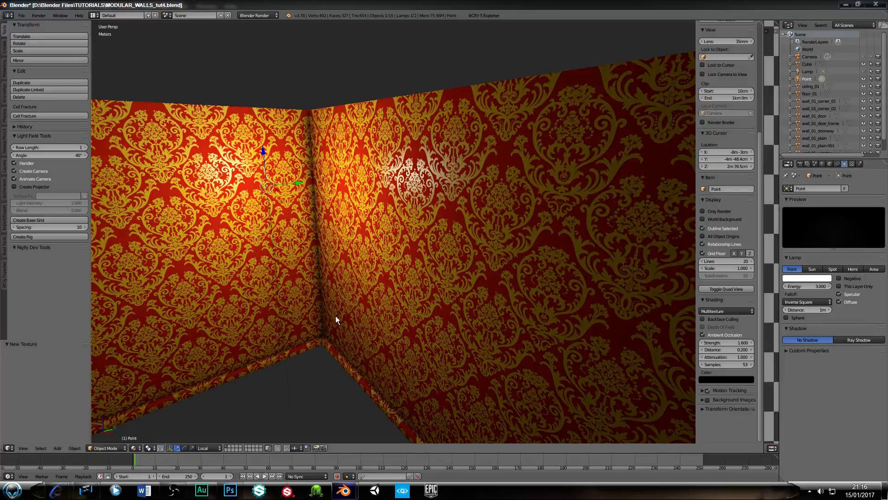
pyautogui.moveTo(335, 315); pyautogui.dragTo(332, 287, button='middle')
pyautogui.scroll(-8, 312, 306)
pyautogui.scroll(5, 333, 312)
pyautogui.moveTo(353, 291); pyautogui.dragTo(327, 296, button='middle')
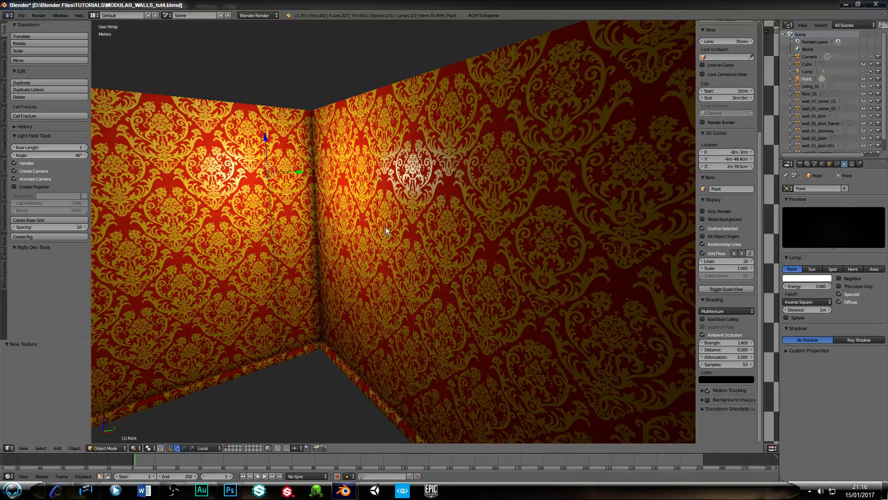
# Select wall_01_corner_01 and open the mapping and influence settings of its specular texture
pyautogui.rightClick(421, 229)
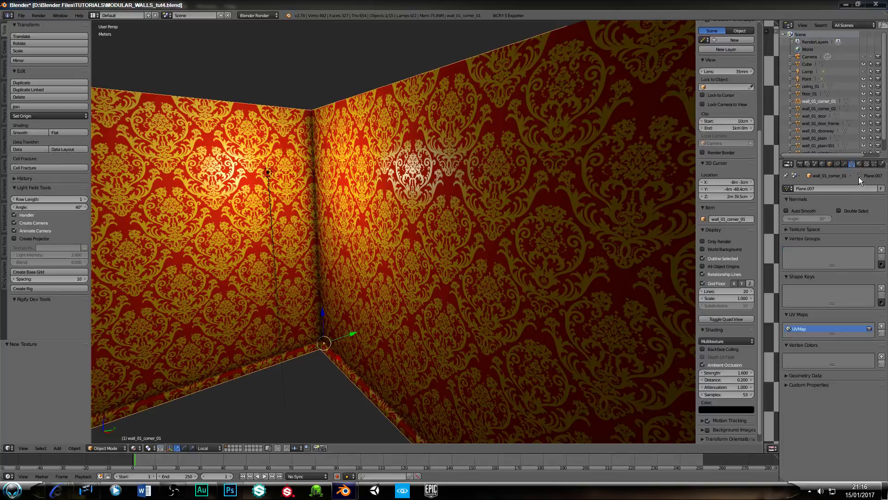
pyautogui.click(866, 164)
pyautogui.scroll(-5, 862, 191)
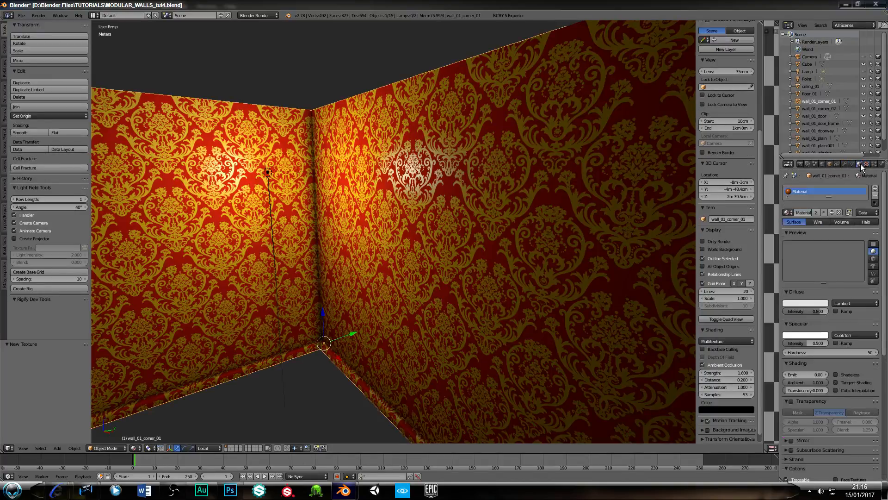
pyautogui.scroll(5, 842, 268)
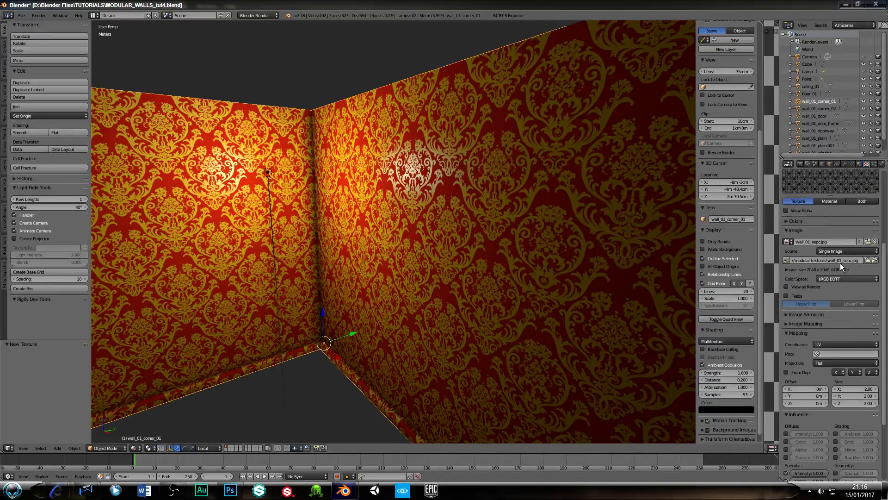
pyautogui.scroll(-5, 840, 264)
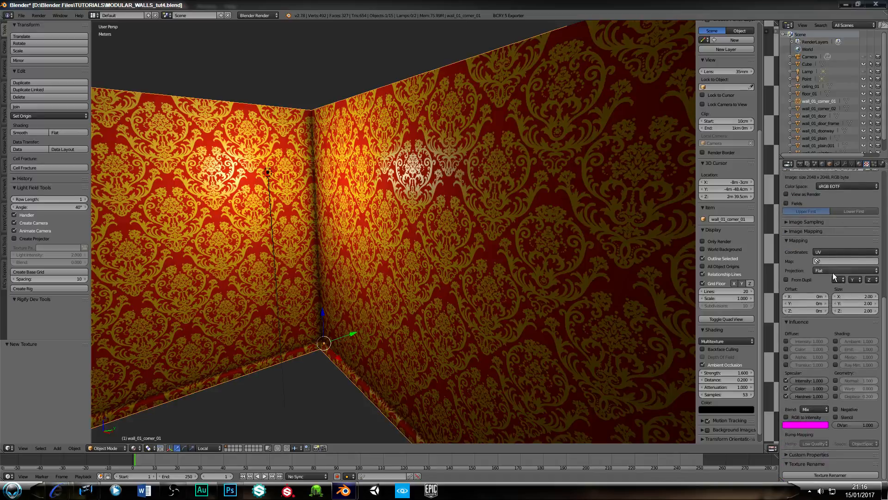
# Try the Normal geometry influence on the specular texture, lowered to about -0.026
pyautogui.click(785, 349)
pyautogui.click(836, 380)
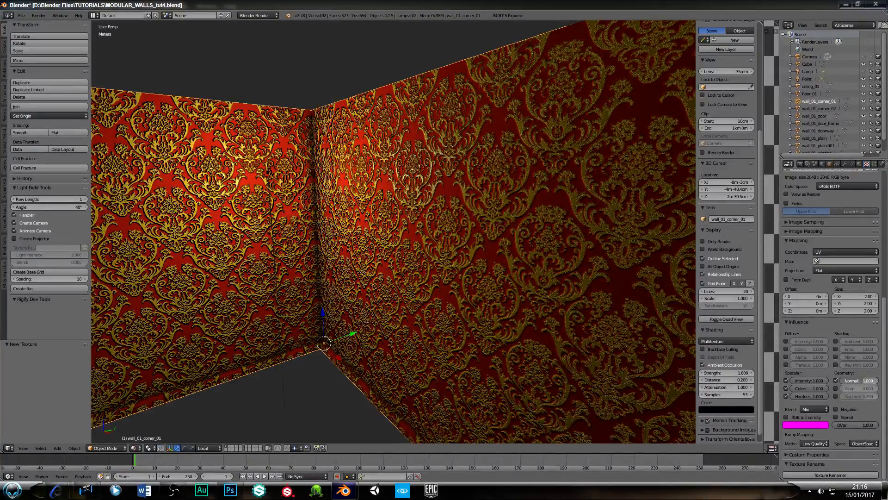
pyautogui.moveTo(858, 380); pyautogui.dragTo(833, 380)
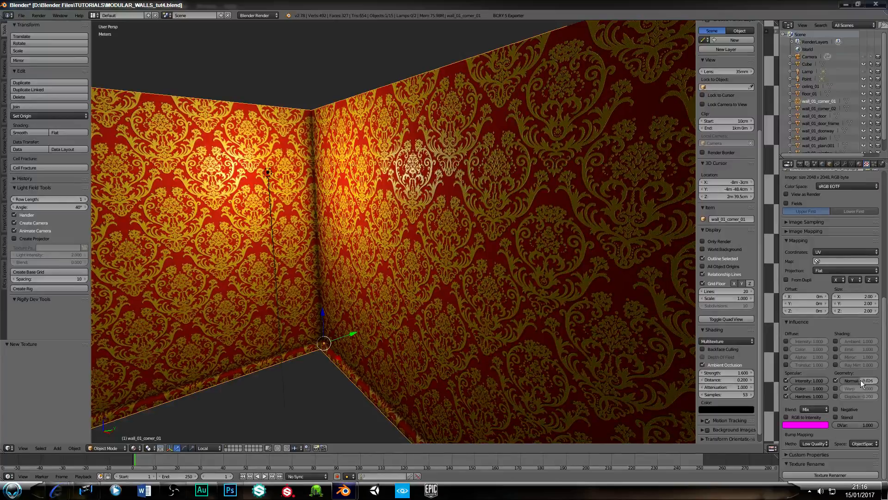
pyautogui.scroll(3, 435, 266)
pyautogui.moveTo(435, 265); pyautogui.dragTo(419, 274, button='middle')
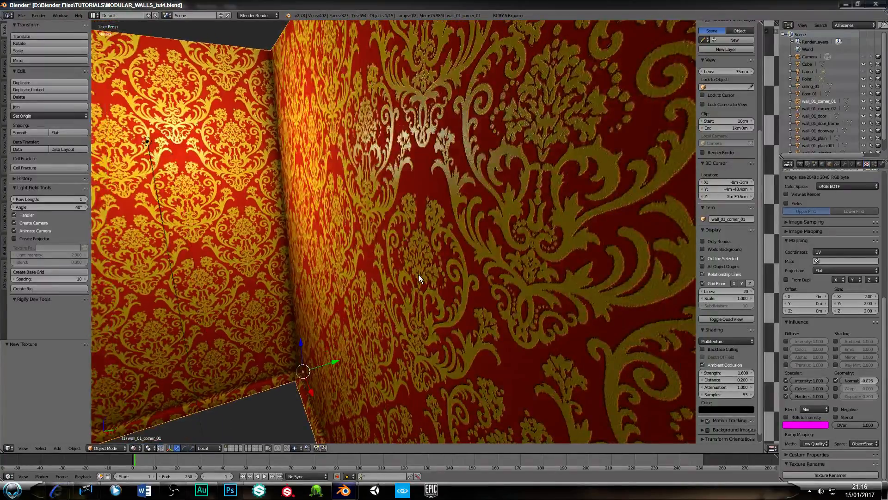
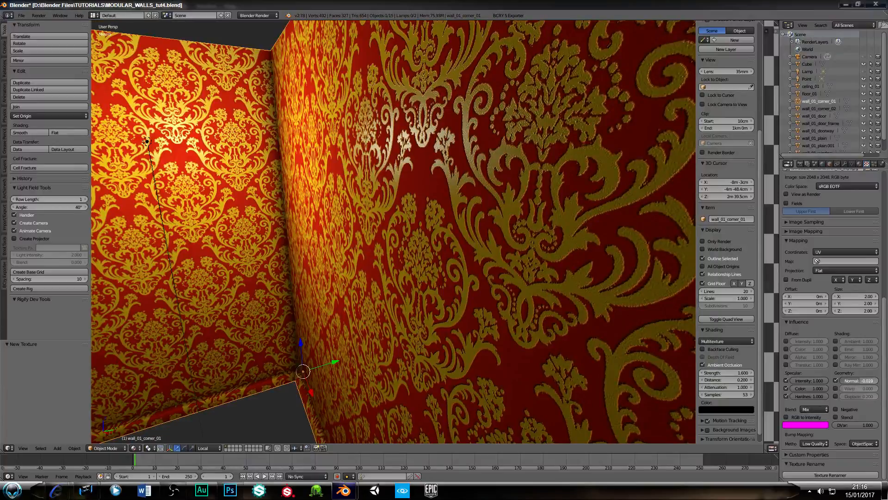
# Try a Normal influence of about 0.083 on the specular texture, reset it to 1, and turn it off
pyautogui.moveTo(855, 380); pyautogui.dragTo(868, 381)
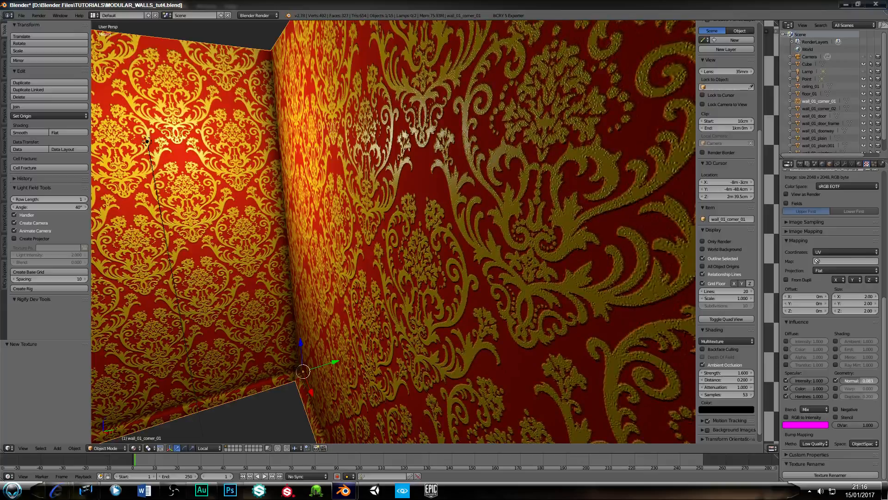
pyautogui.moveTo(870, 380); pyautogui.dragTo(869, 380)
pyautogui.click(861, 380)
pyautogui.write('1')
pyautogui.press('Return')
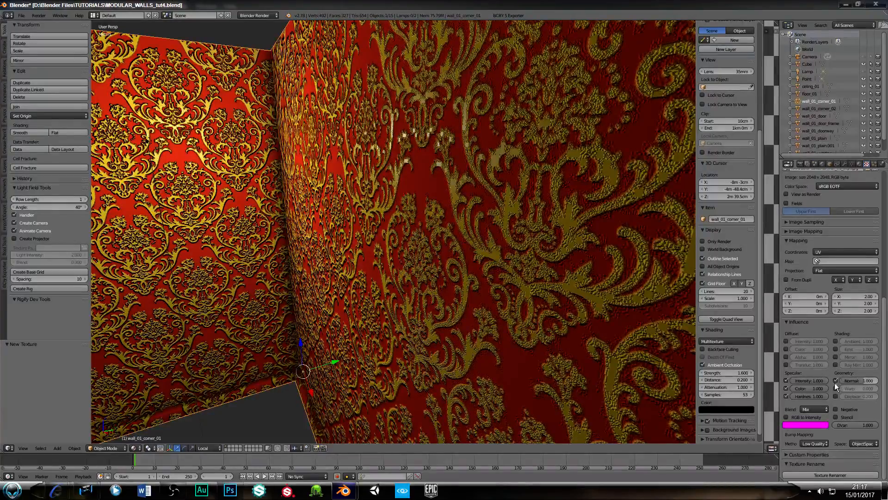
pyautogui.click(835, 381)
# Enable the Normal influence on the wall's first (diffuse) texture and set it to about 0.103
pyautogui.scroll(10, 815, 299)
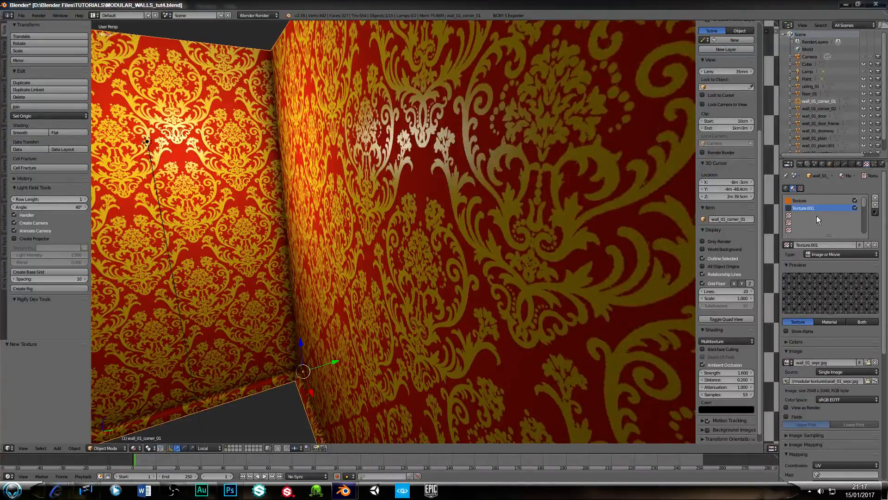
pyautogui.scroll(-10, 828, 326)
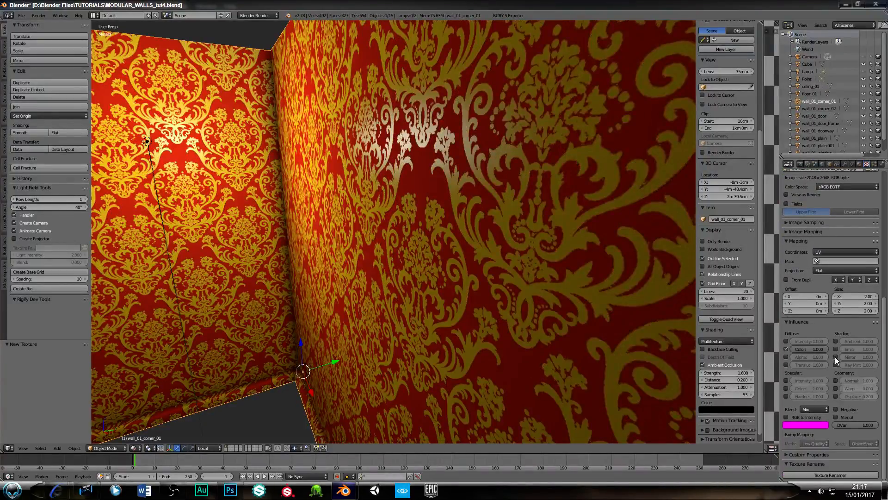
pyautogui.click(835, 381)
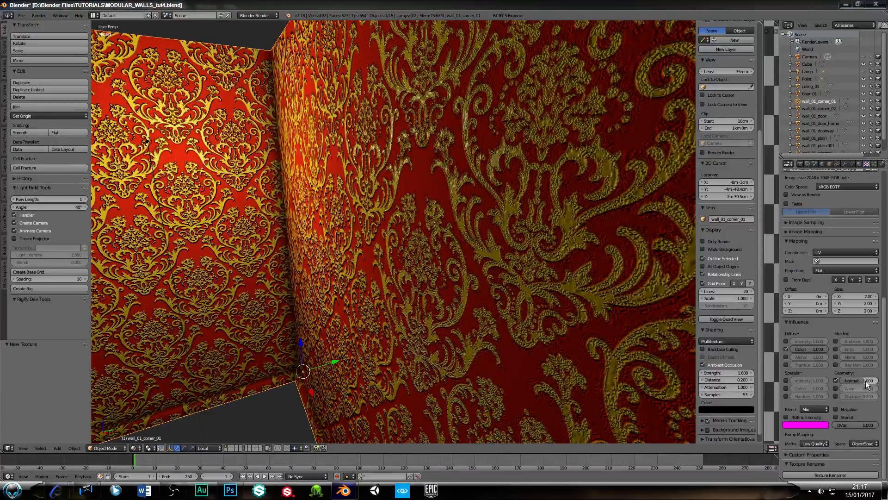
pyautogui.moveTo(859, 381); pyautogui.dragTo(851, 381)
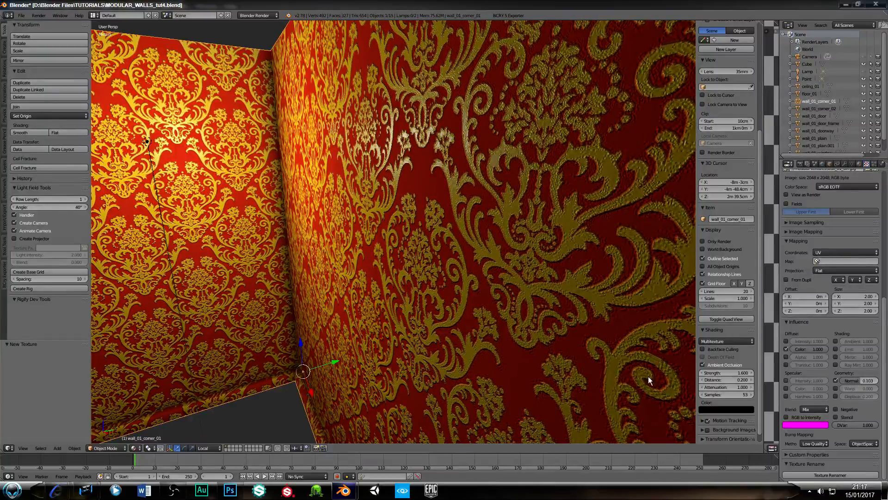
pyautogui.scroll(-3, 384, 287)
pyautogui.moveTo(385, 288)
pyautogui.mouseDown(button='middle')
pyautogui.moveTo(368, 259)
pyautogui.moveTo(348, 267)
pyautogui.moveTo(393, 277)
pyautogui.mouseUp(button='middle')
# Switch to Photoshop and examine the edges of the black specular damask pattern up close
pyautogui.click(231, 490)
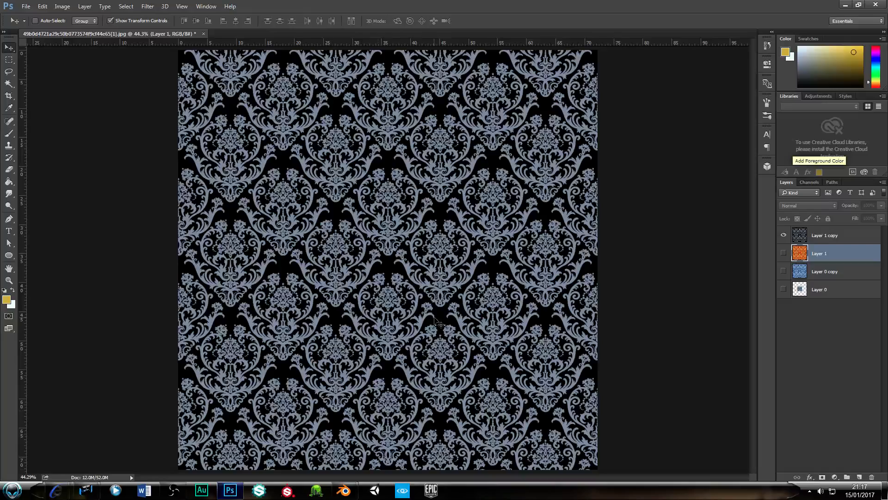
pyautogui.press('z')
pyautogui.moveTo(387, 197); pyautogui.dragTo(460, 273)
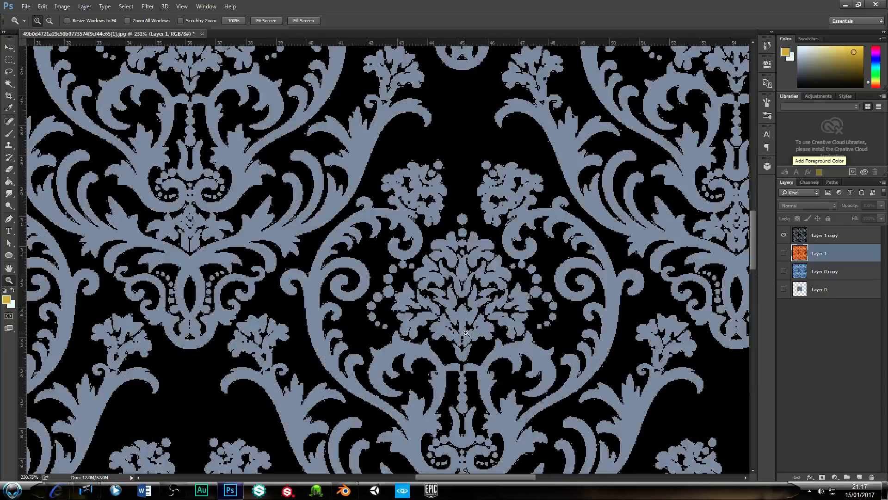
pyautogui.hotkey('ctrl', '-')
pyautogui.hotkey('ctrl', '-')
pyautogui.hotkey('ctrl', '-')
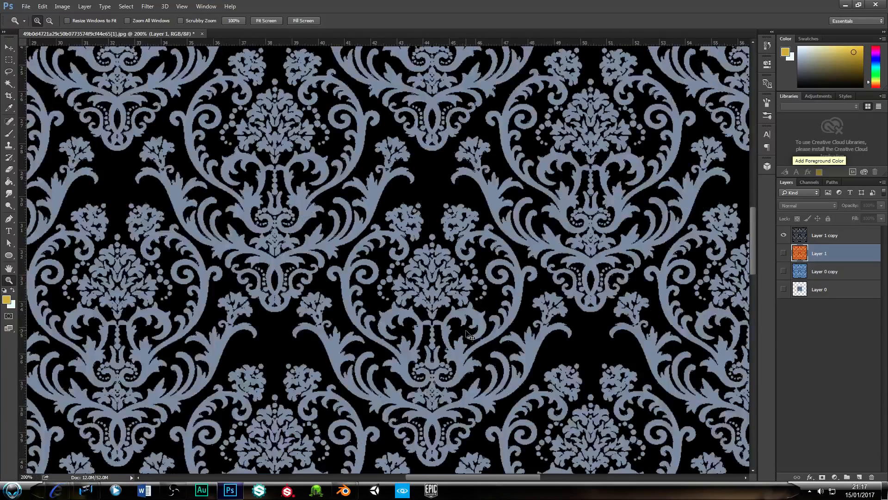
pyautogui.hotkey('ctrl', '0')
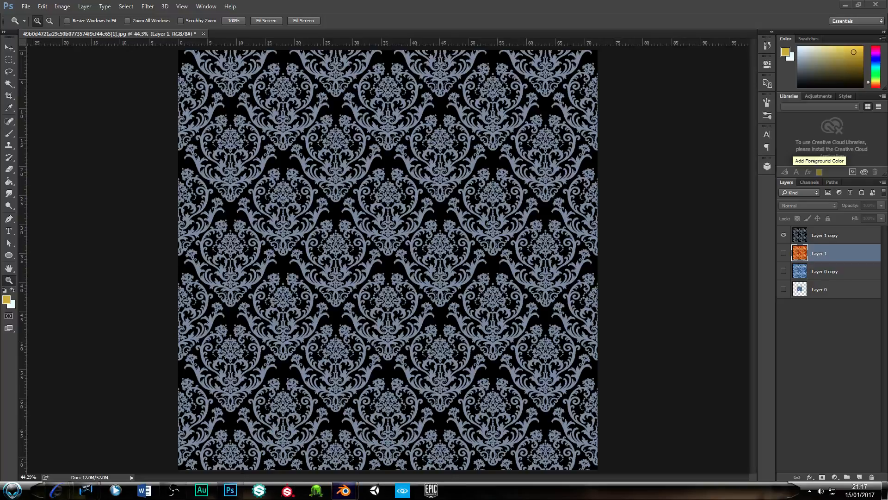
# Bring the second Blender window into view, examine its wall corner with peeling wallpaper, and move the window away
pyautogui.moveTo(887, 83); pyautogui.dragTo(413, 61)
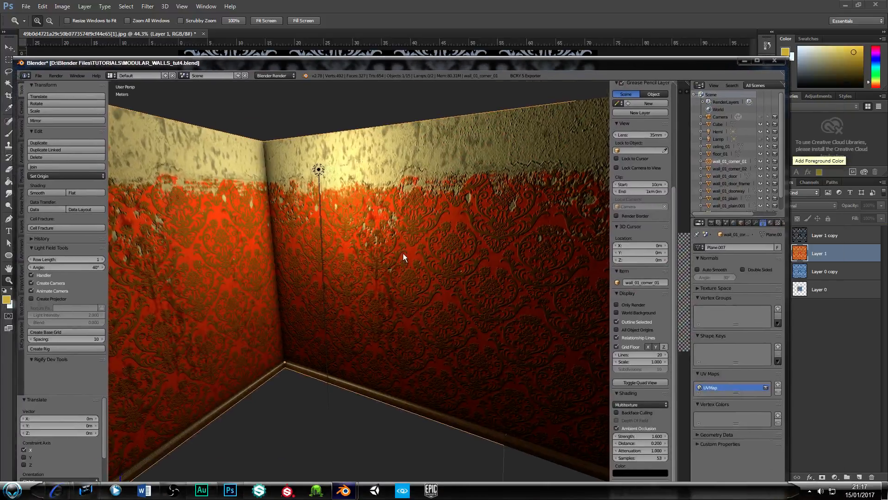
pyautogui.scroll(3, 402, 254)
pyautogui.scroll(2, 408, 252)
pyautogui.moveTo(451, 225); pyautogui.dragTo(319, 241, button='middle')
pyautogui.scroll(-2, 416, 236)
pyautogui.scroll(2, 443, 235)
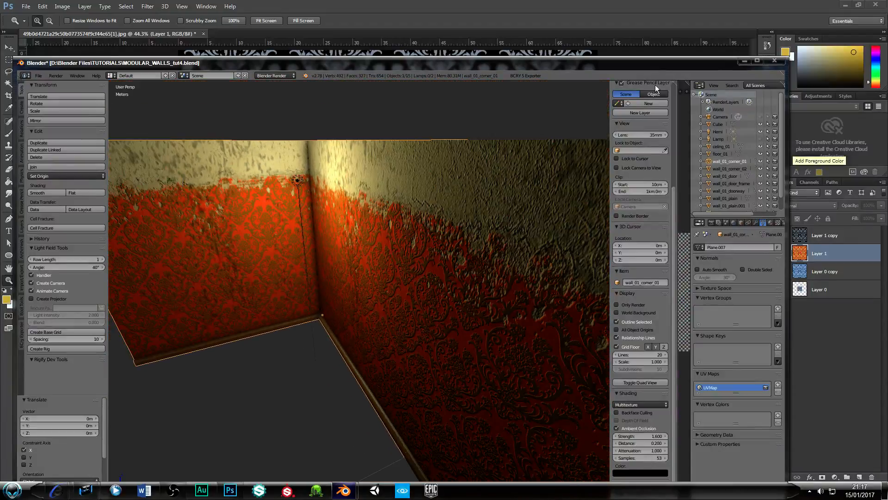
pyautogui.moveTo(423, 68); pyautogui.dragTo(887, 76)
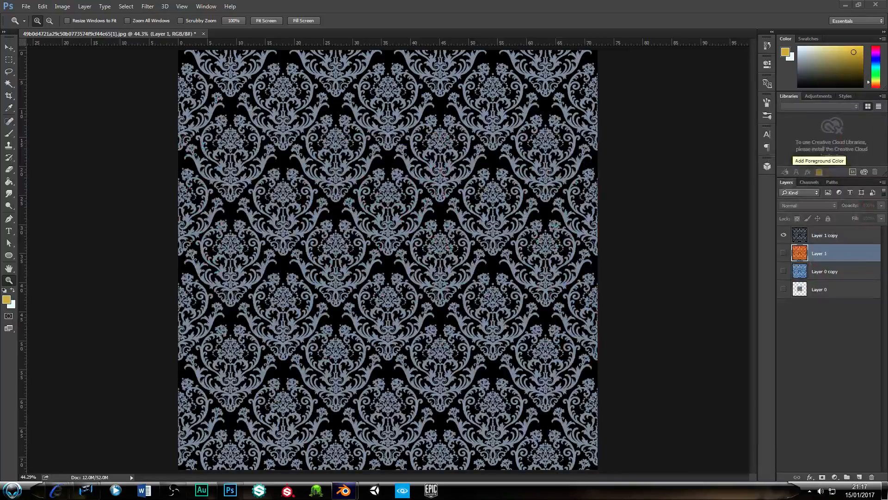
# Switch back to the damask wall file in Blender and set the diffuse texture's Normal influence to 0.064
pyautogui.moveTo(342, 489)
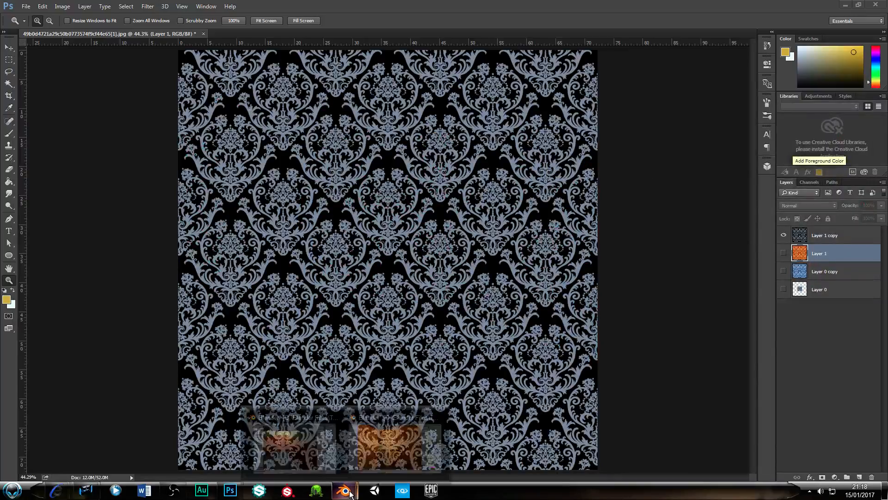
pyautogui.click(382, 411)
pyautogui.moveTo(433, 250)
pyautogui.mouseDown(button='middle')
pyautogui.moveTo(434, 227)
pyautogui.moveTo(423, 227)
pyautogui.moveTo(428, 235)
pyautogui.mouseUp(button='middle')
pyautogui.scroll(1, 428, 232)
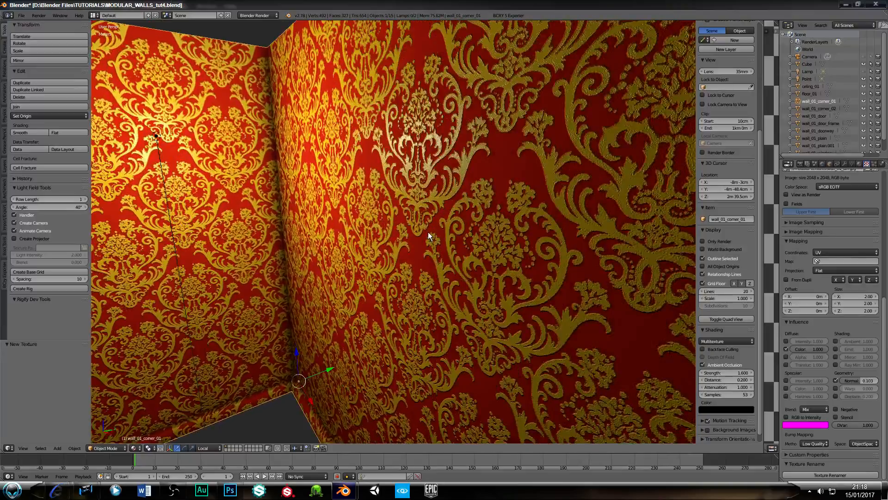
pyautogui.scroll(2, 415, 217)
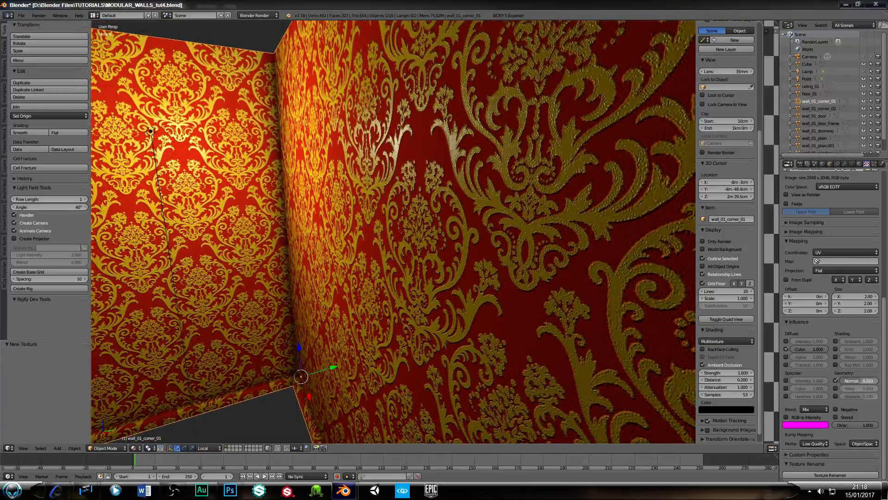
pyautogui.moveTo(858, 380); pyautogui.dragTo(840, 380)
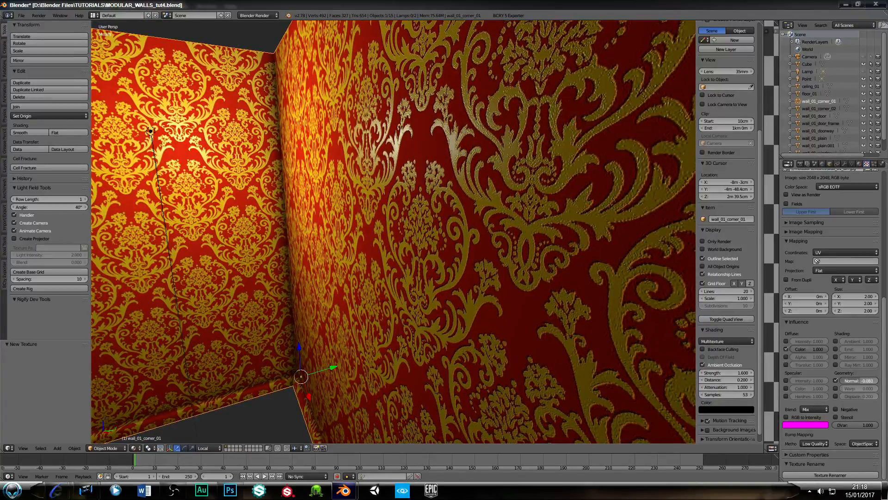
pyautogui.moveTo(834, 380)
pyautogui.mouseDown()
pyautogui.moveTo(857, 380)
pyautogui.moveTo(840, 380)
pyautogui.mouseUp()
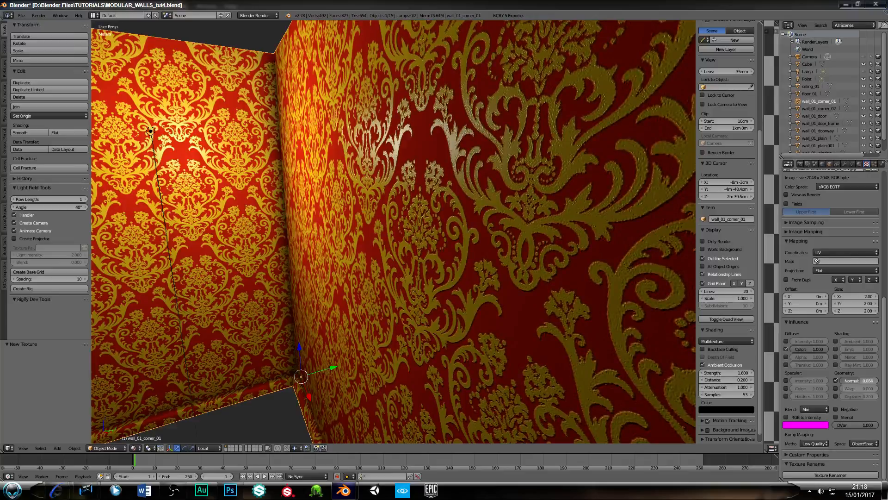
pyautogui.scroll(-3, 377, 357)
pyautogui.moveTo(330, 315)
pyautogui.mouseDown(button='middle')
pyautogui.moveTo(303, 292)
pyautogui.moveTo(446, 296)
pyautogui.moveTo(378, 269)
pyautogui.moveTo(326, 302)
pyautogui.mouseUp(button='middle')
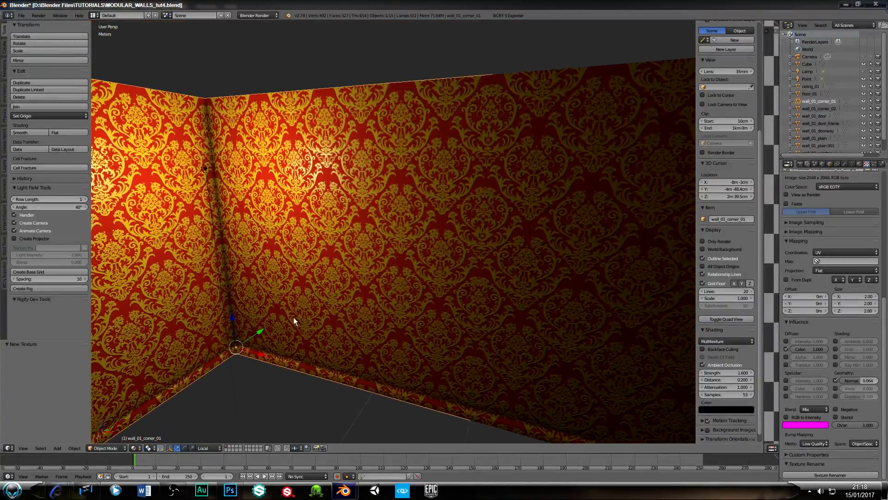
pyautogui.moveTo(280, 321); pyautogui.dragTo(354, 284, button='middle')
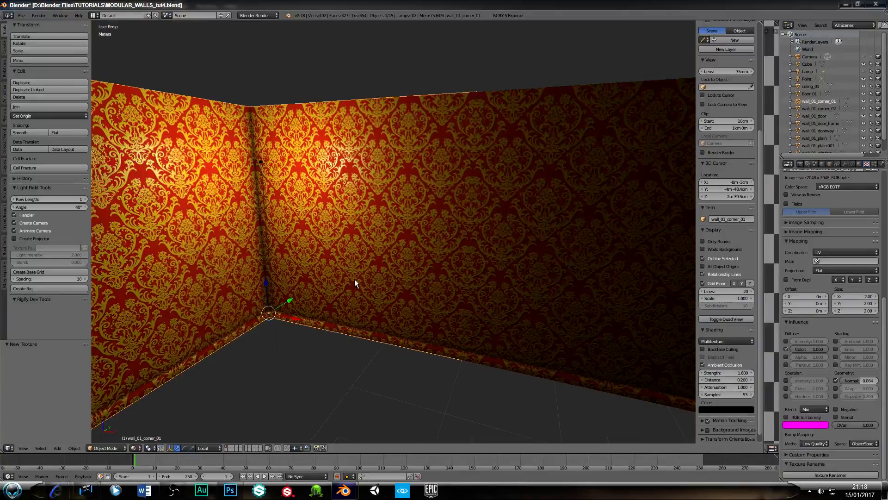
# Switch to Photoshop and start saving a new copy of the damask document in D:\Blender Files\TUTORIALS\modular textures
pyautogui.click(240, 494)
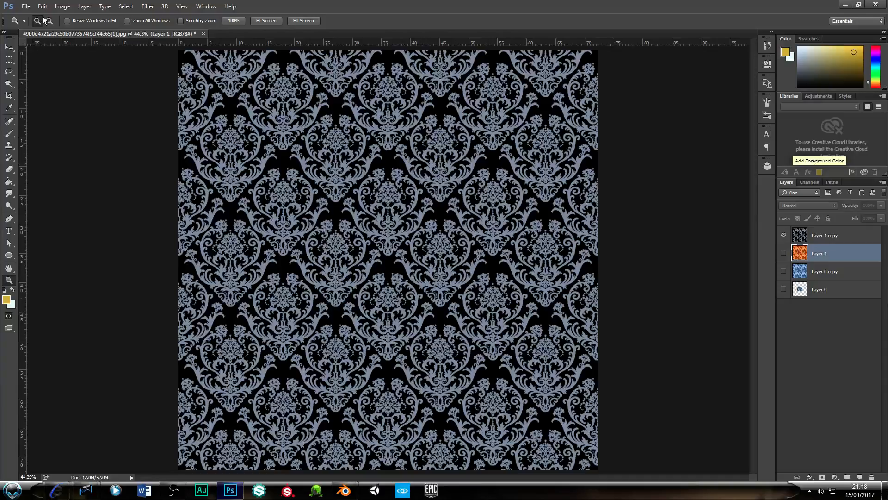
pyautogui.click(26, 6)
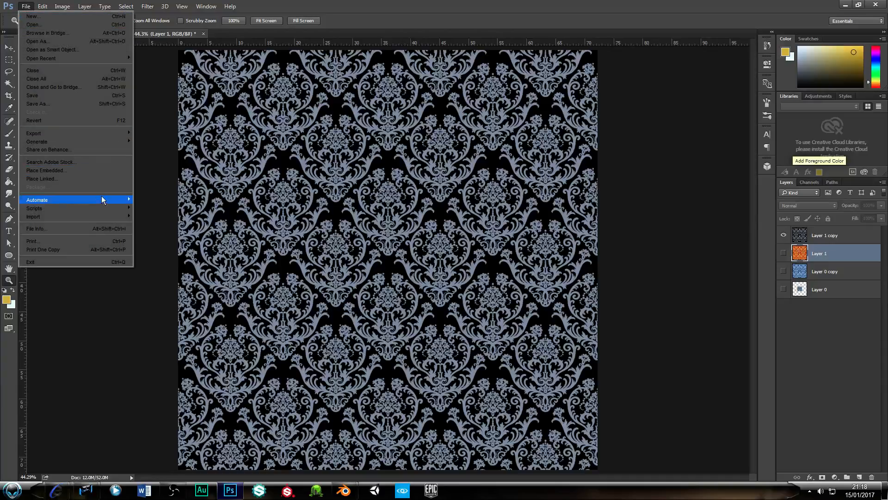
pyautogui.click(44, 105)
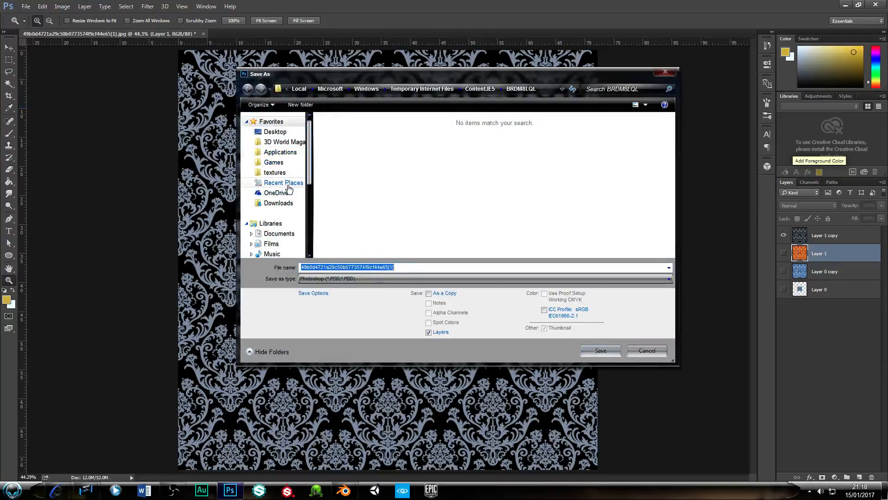
pyautogui.moveTo(310, 176); pyautogui.dragTo(310, 218)
pyautogui.click(280, 199)
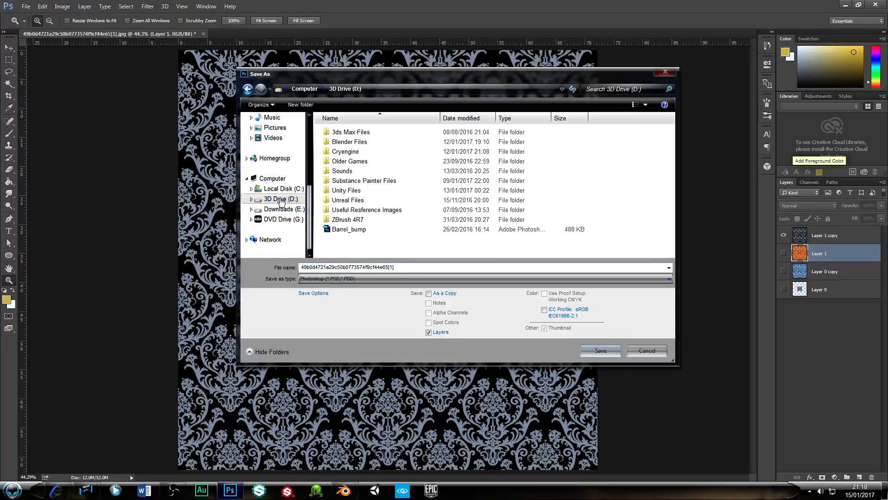
pyautogui.doubleClick(349, 142)
pyautogui.scroll(-7, 370, 228)
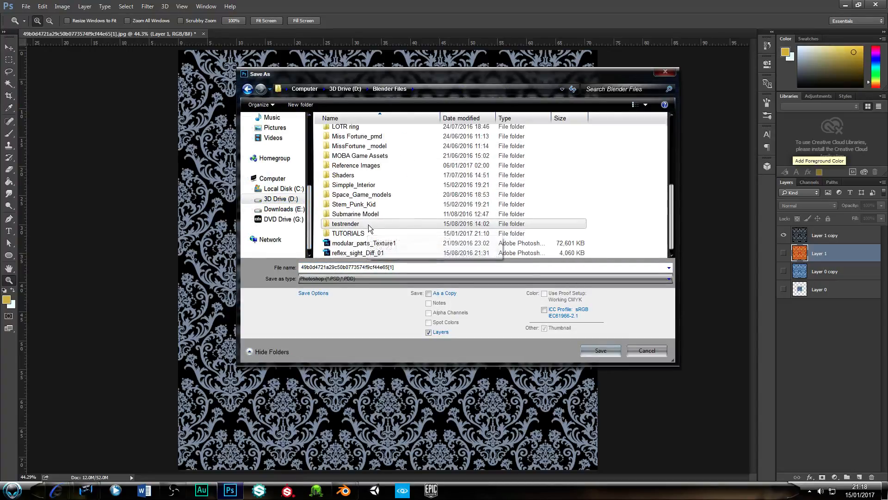
pyautogui.doubleClick(356, 233)
pyautogui.doubleClick(350, 157)
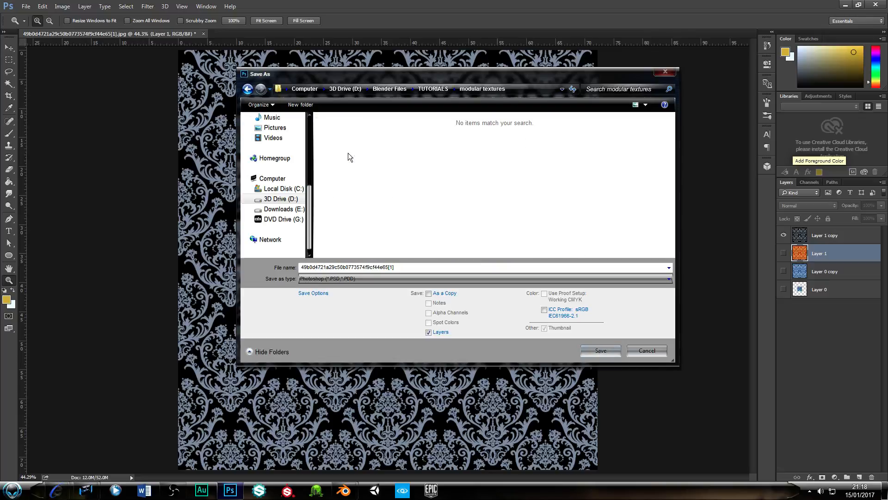
# Save the document as wall_01_textures in Photoshop format with Maximize Compatibility on, and hide the Layer 1 copy layer
pyautogui.moveTo(396, 267); pyautogui.dragTo(290, 272)
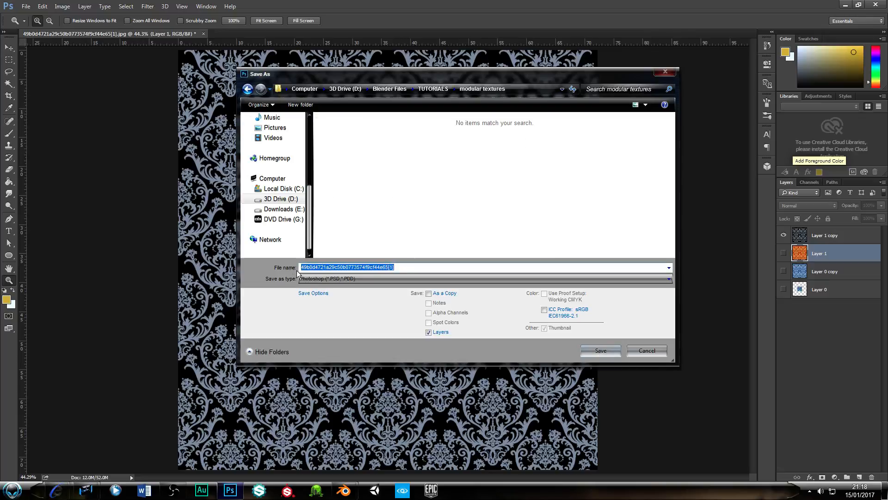
pyautogui.write('wall_')
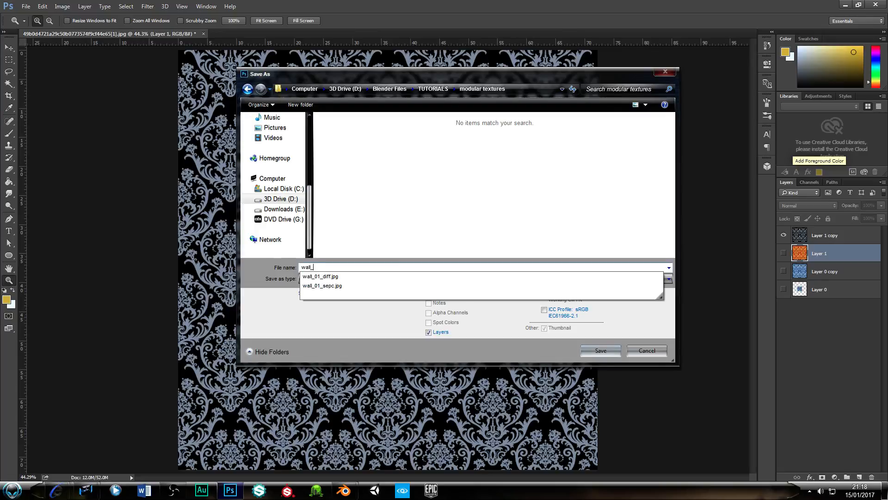
pyautogui.write('01_textures')
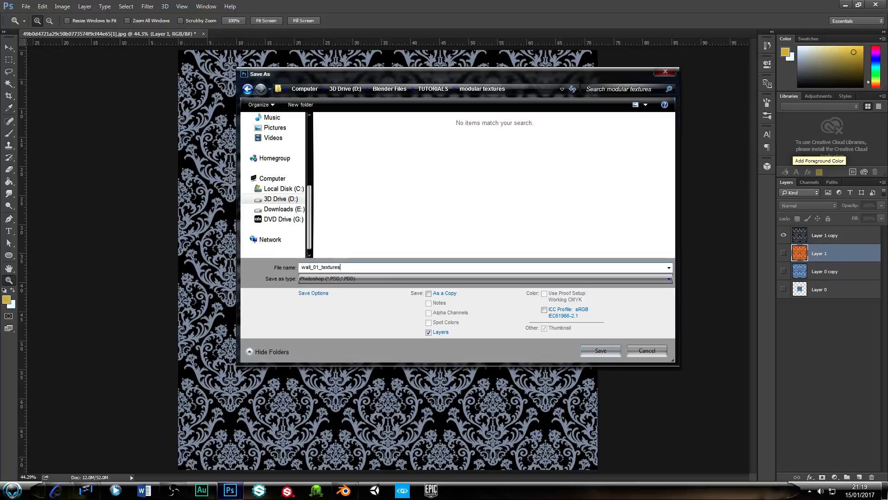
pyautogui.click(612, 350)
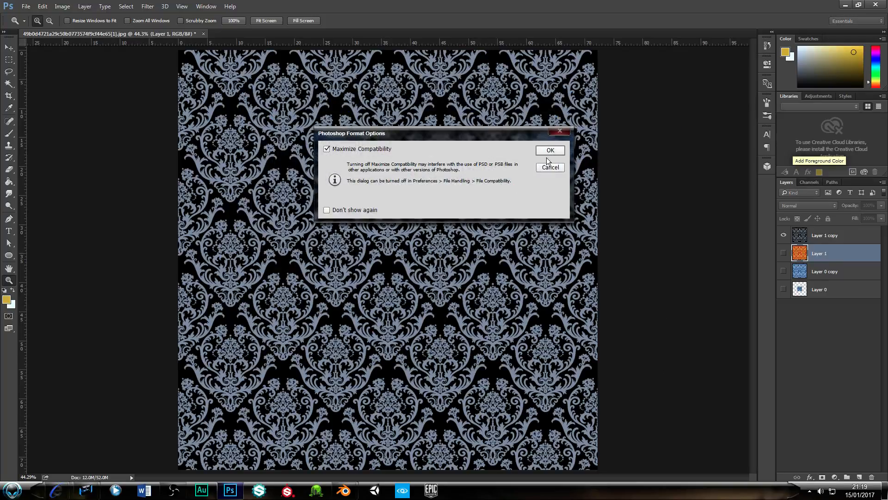
pyautogui.click(548, 152)
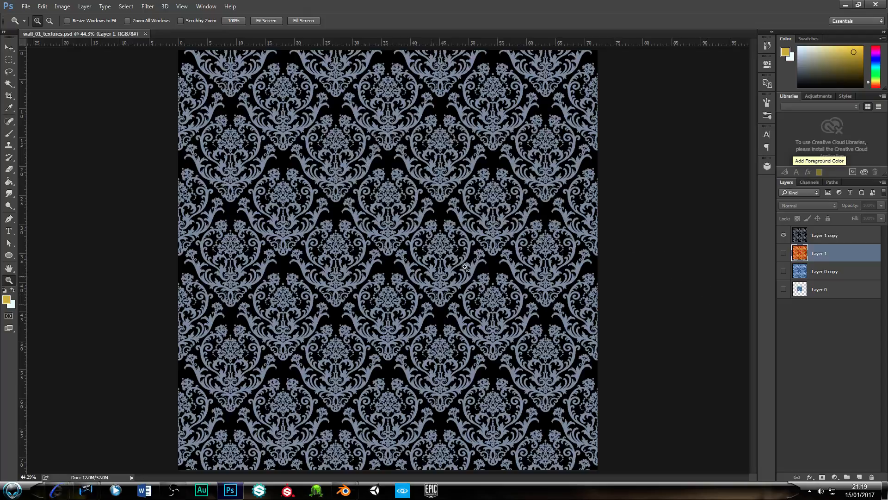
pyautogui.click(783, 236)
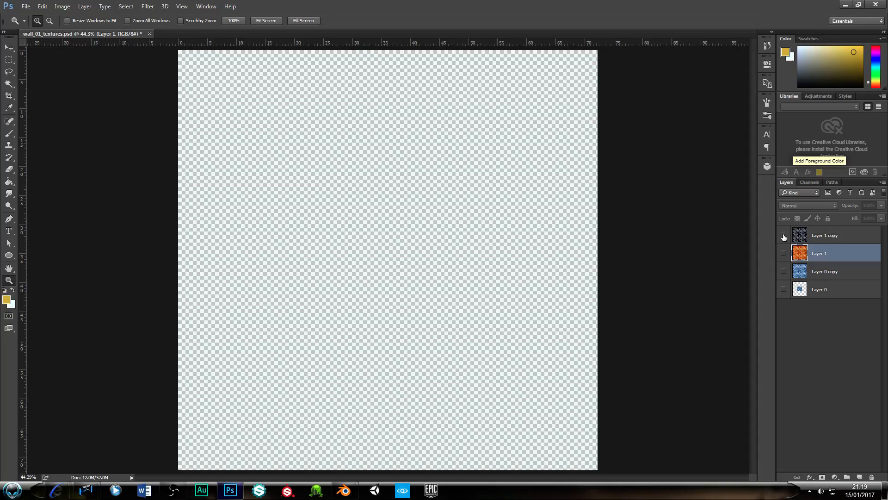
# Switch to the browser's image results for "seamless wood textures free" and look through the available wood textures
pyautogui.moveTo(65, 492)
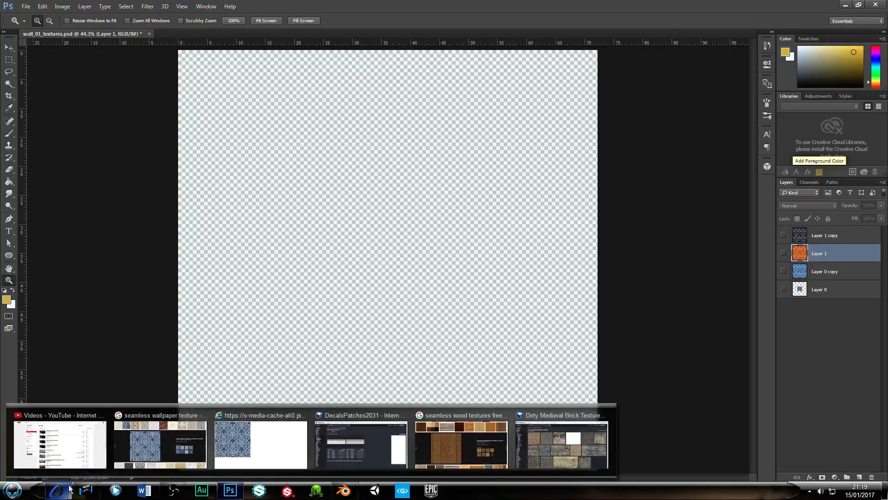
pyautogui.click(462, 444)
pyautogui.scroll(5, 387, 266)
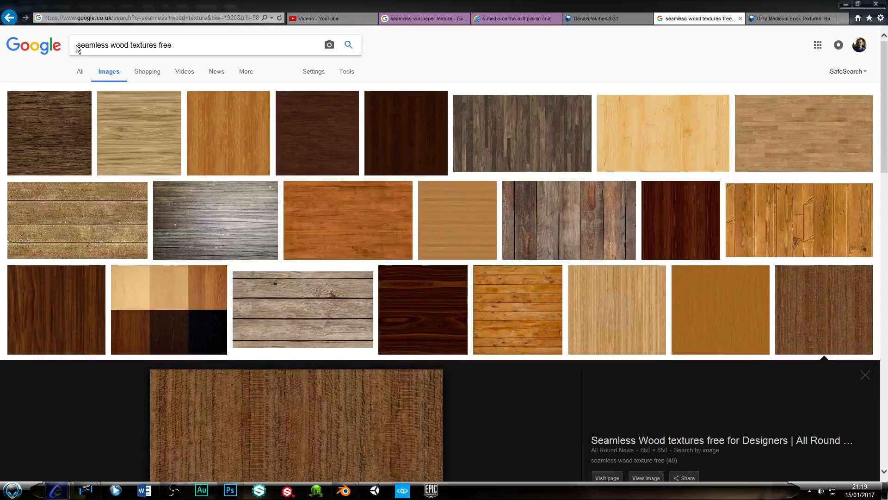
pyautogui.moveTo(79, 44); pyautogui.dragTo(172, 49)
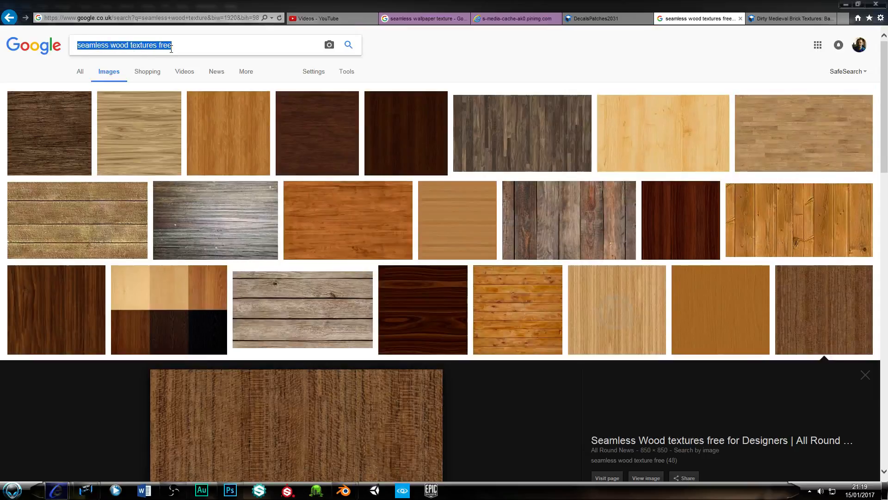
pyautogui.click(443, 64)
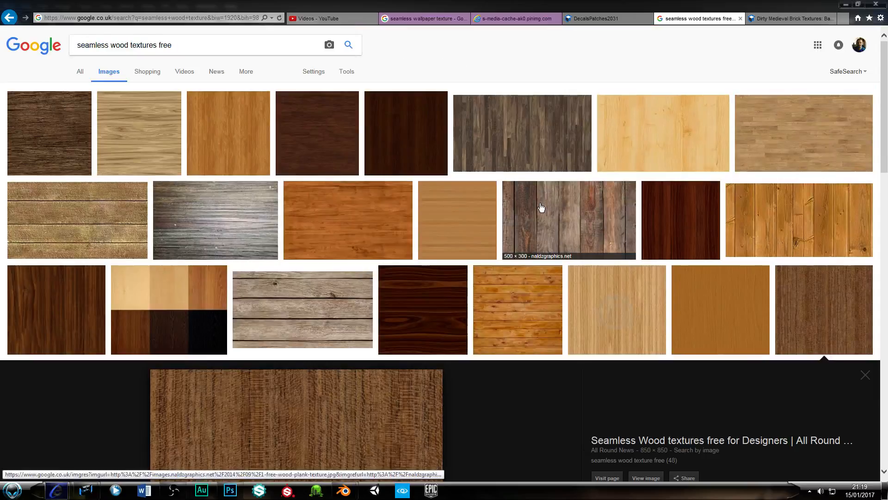
pyautogui.scroll(-2, 539, 204)
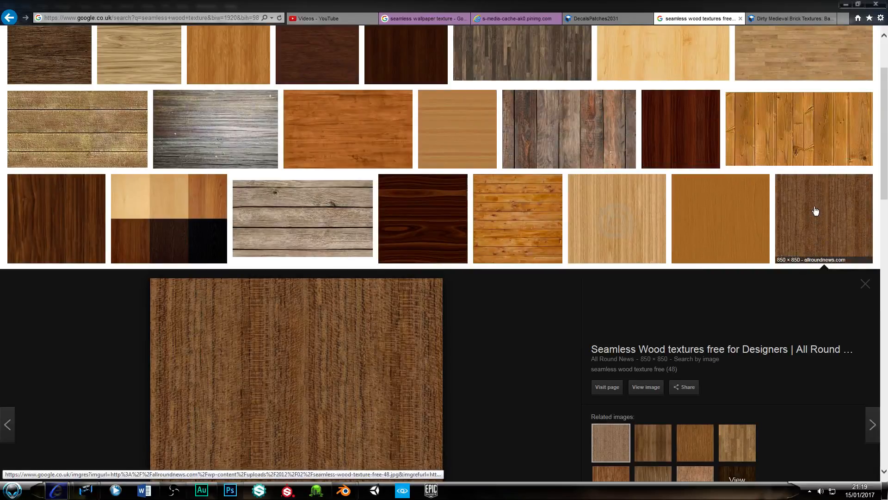
pyautogui.scroll(-1, 816, 214)
pyautogui.scroll(-2, 345, 331)
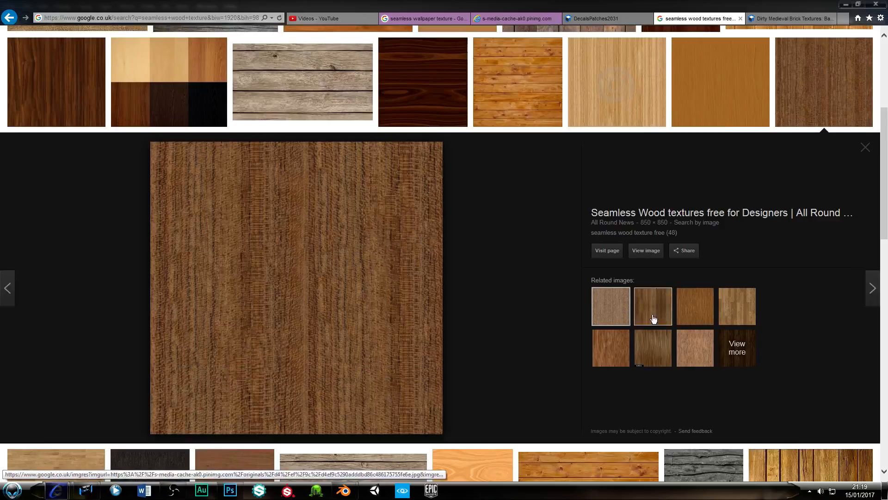
# Compare the previews of the All Round News wood texture and the related Pinterest wood texture for seamless tiling
pyautogui.click(694, 311)
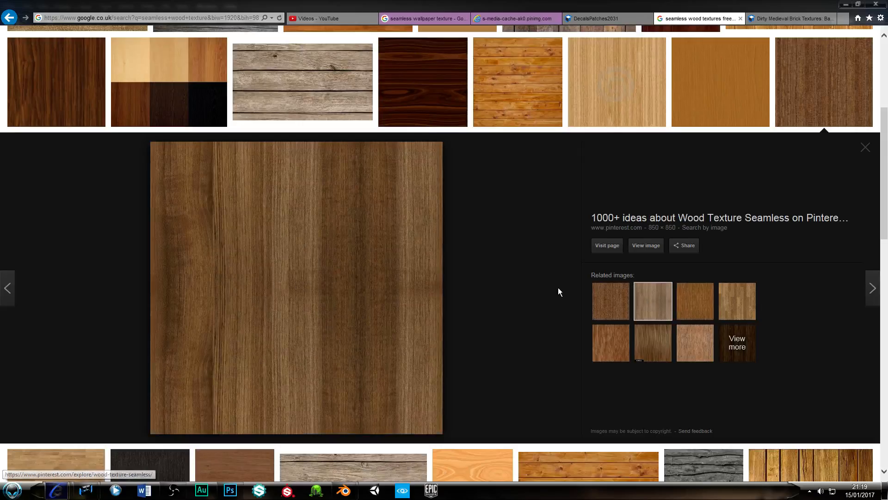
pyautogui.click(606, 303)
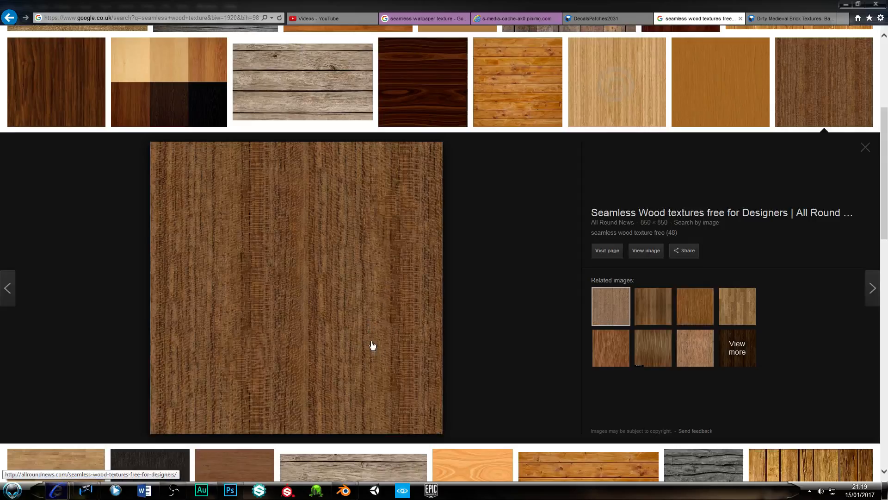
pyautogui.click(645, 316)
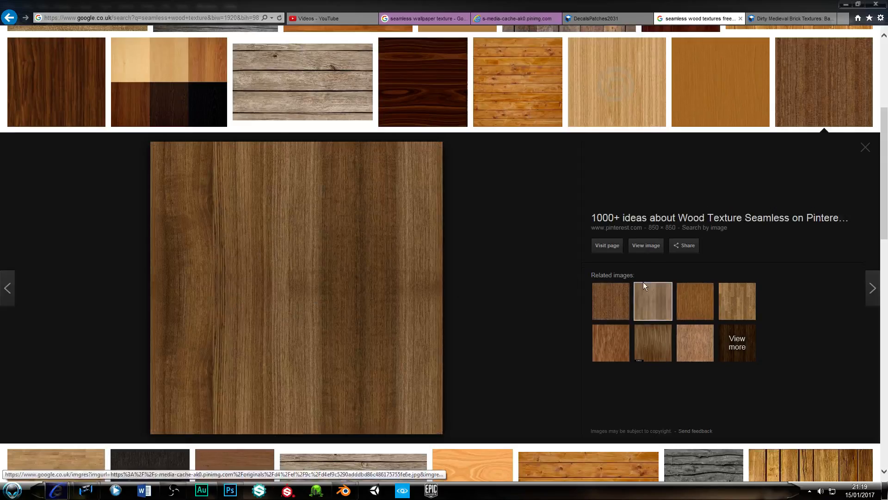
pyautogui.click(611, 300)
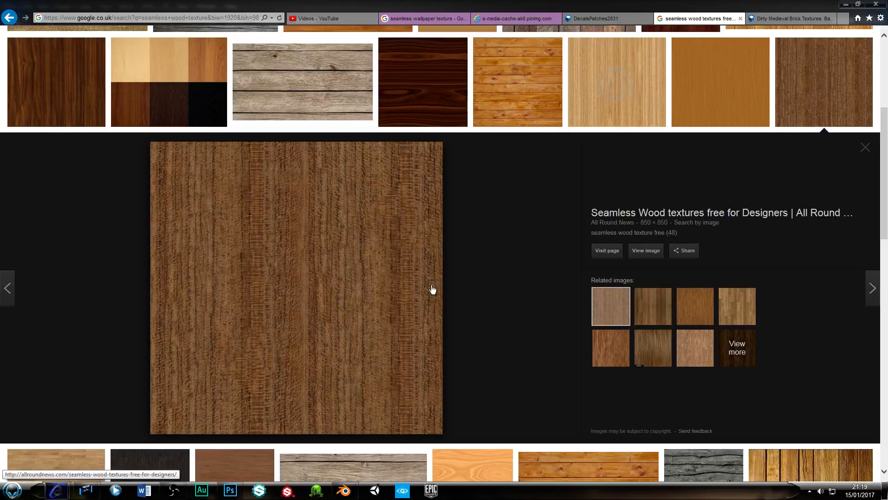
pyautogui.click(649, 309)
pyautogui.click(610, 311)
pyautogui.click(650, 309)
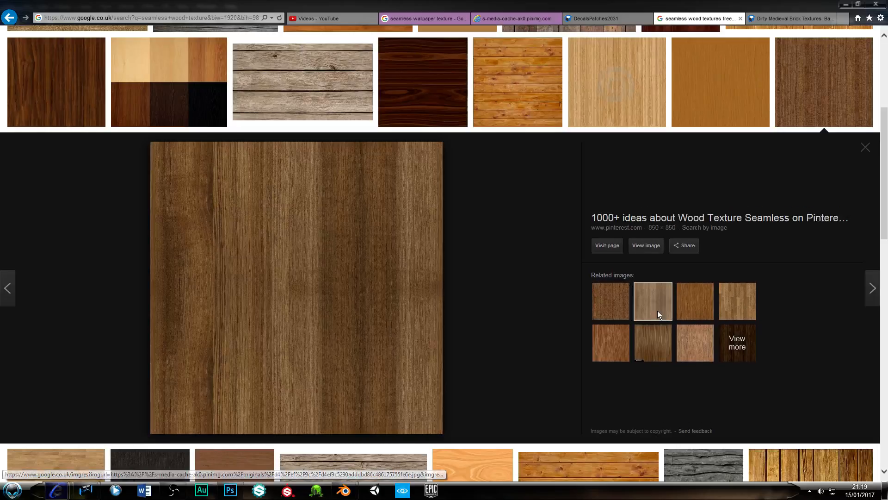
pyautogui.click(612, 305)
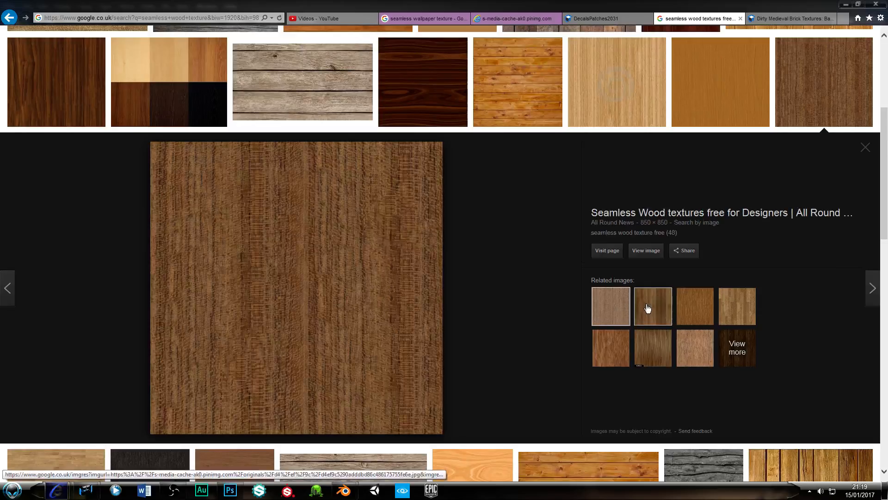
pyautogui.click(647, 308)
pyautogui.click(612, 311)
pyautogui.click(650, 310)
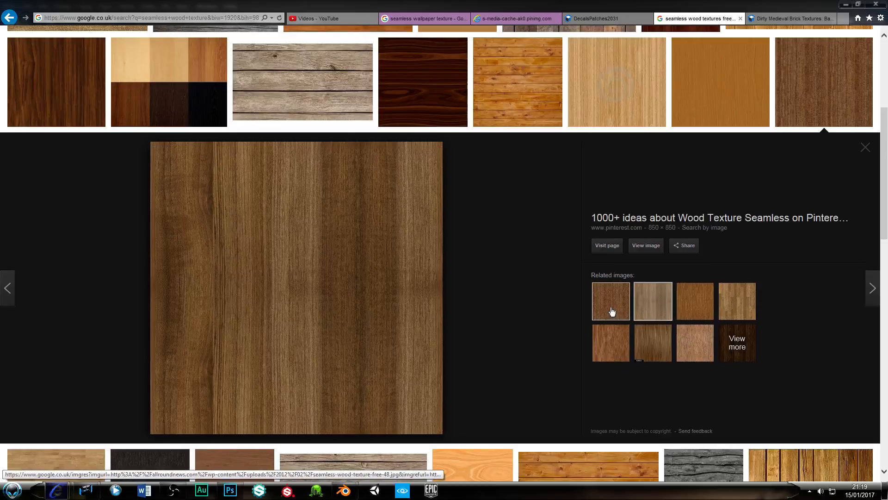
pyautogui.click(609, 311)
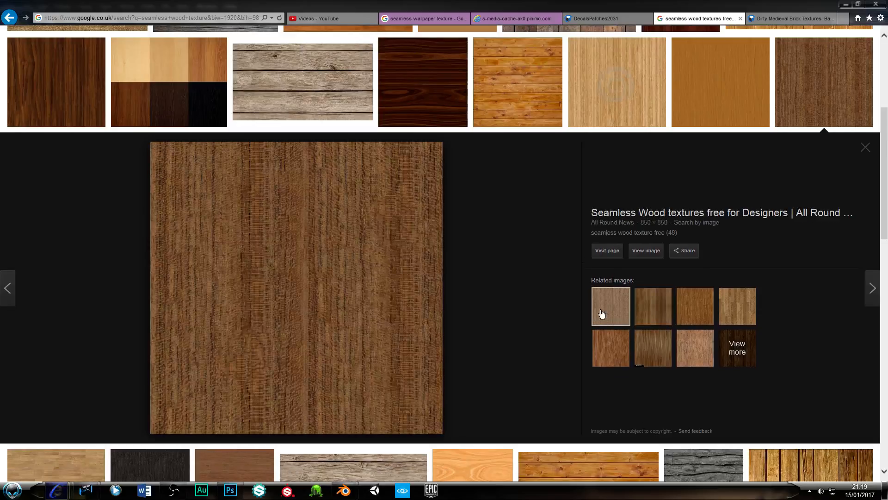
# Open the All Round News wood texture at full size, copy it and paste it into the wall_01_textures document in Photoshop
pyautogui.click(644, 252)
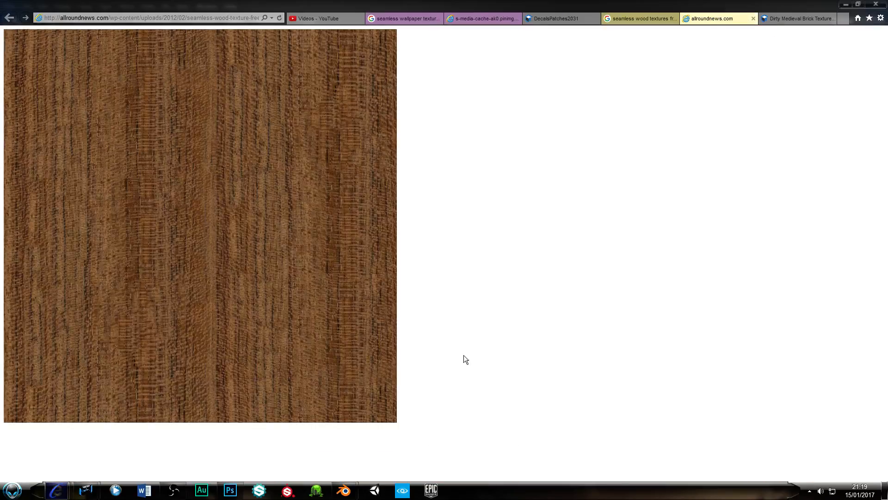
pyautogui.rightClick(229, 218)
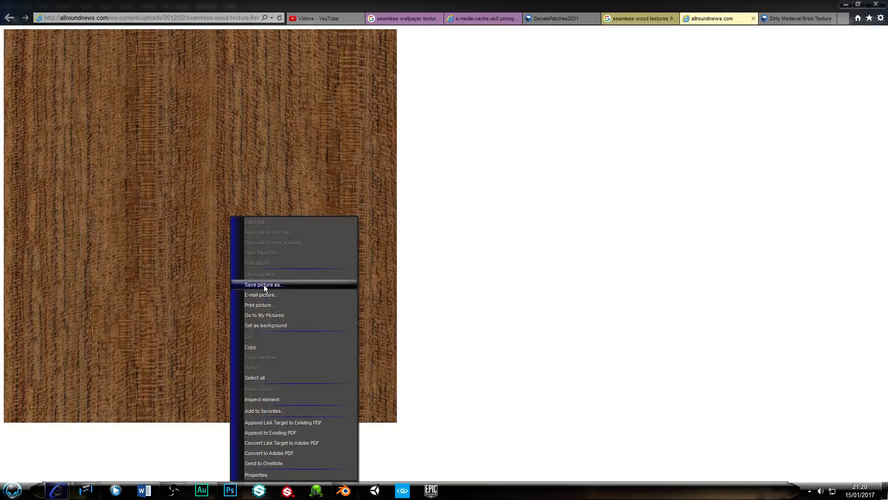
pyautogui.click(445, 262)
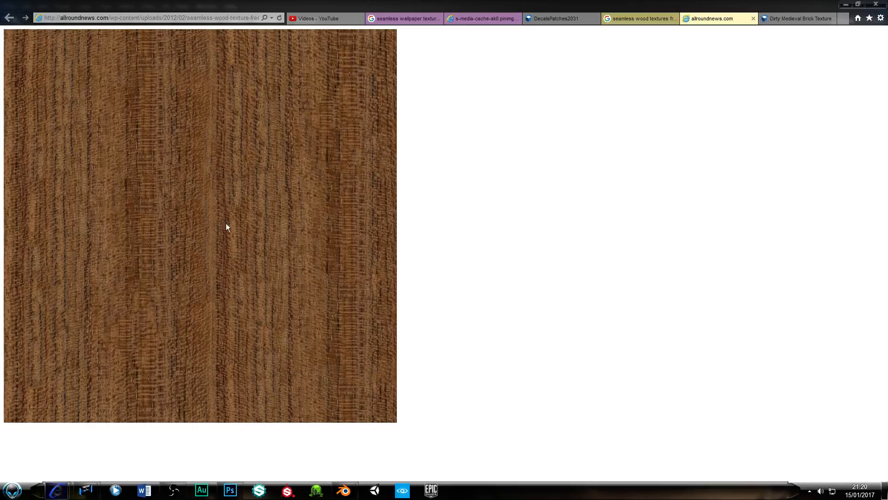
pyautogui.moveTo(226, 223); pyautogui.dragTo(387, 264)
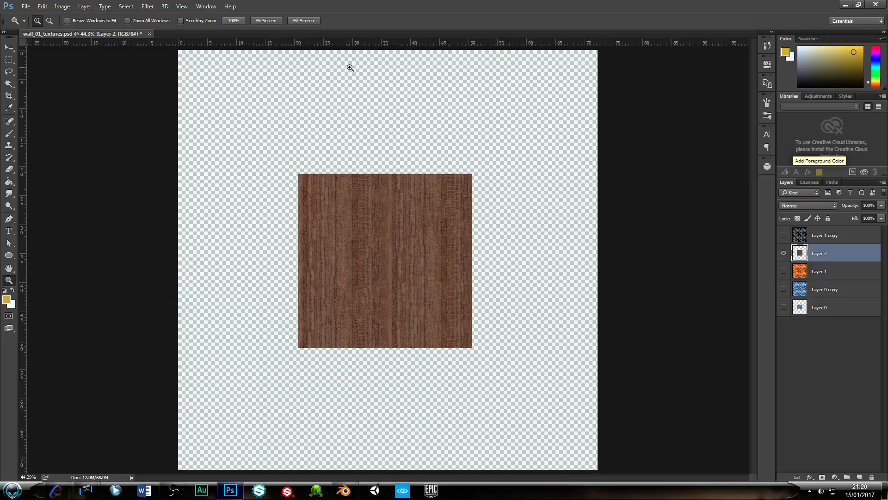
# Show the guides, then move the wood texture to the canvas's upper-left corner and scale it to about 120.47% to fill that quadrant
pyautogui.click(182, 6)
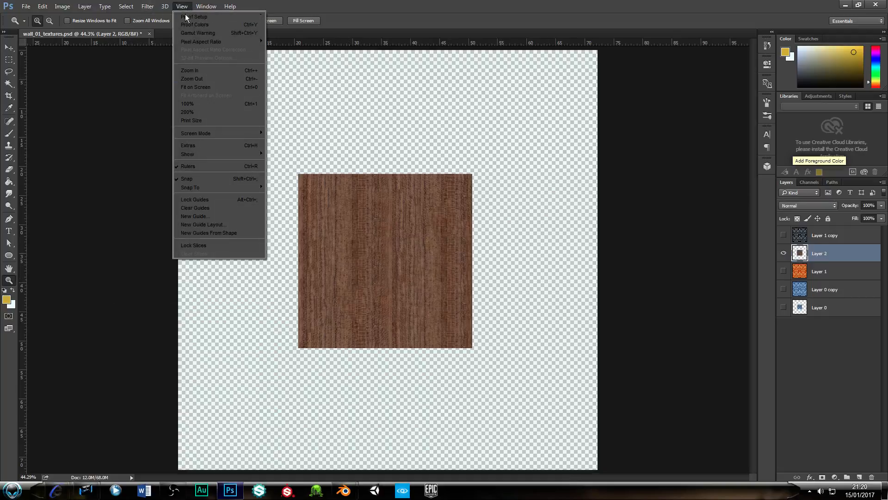
pyautogui.click(193, 147)
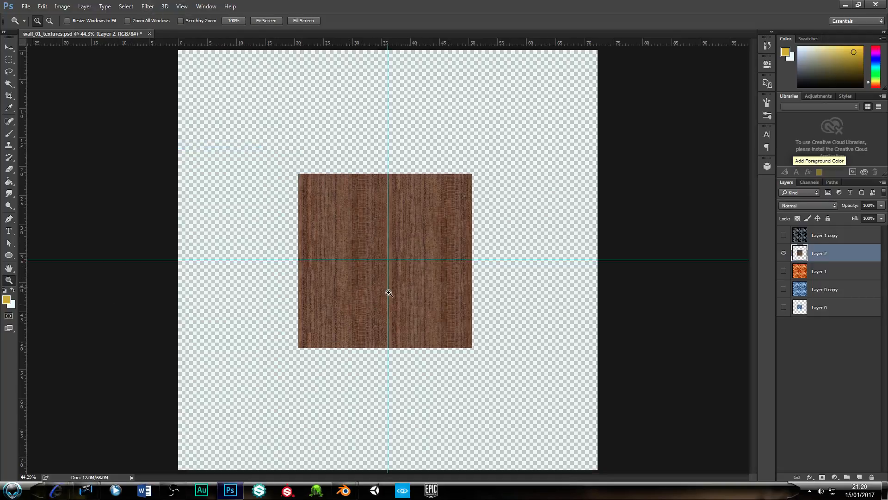
pyautogui.click(10, 47)
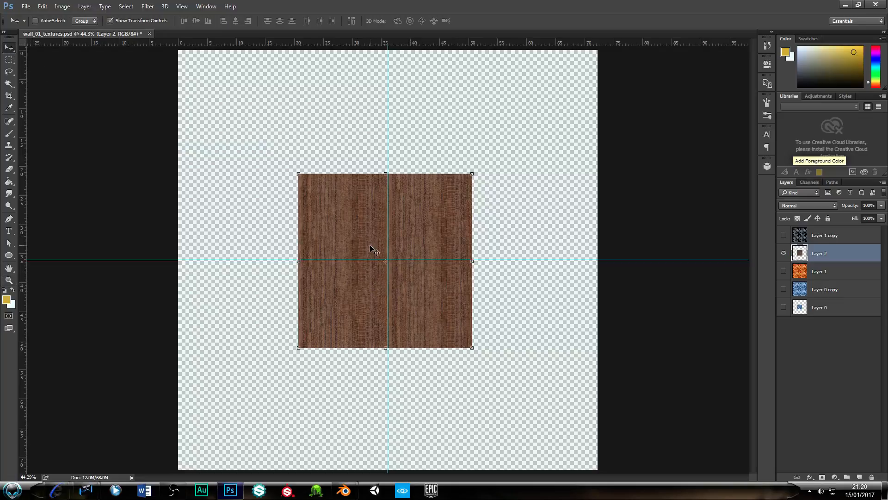
pyautogui.moveTo(370, 249); pyautogui.dragTo(247, 121)
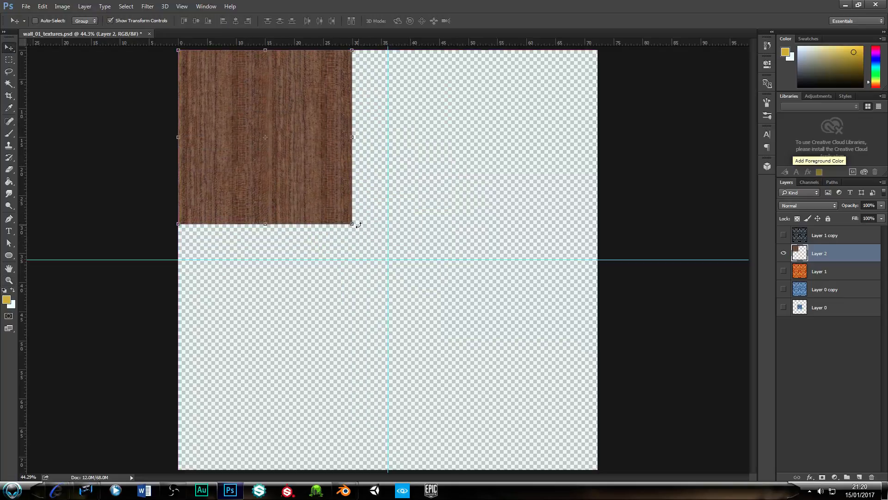
pyautogui.moveTo(349, 222); pyautogui.dragTo(387, 259)
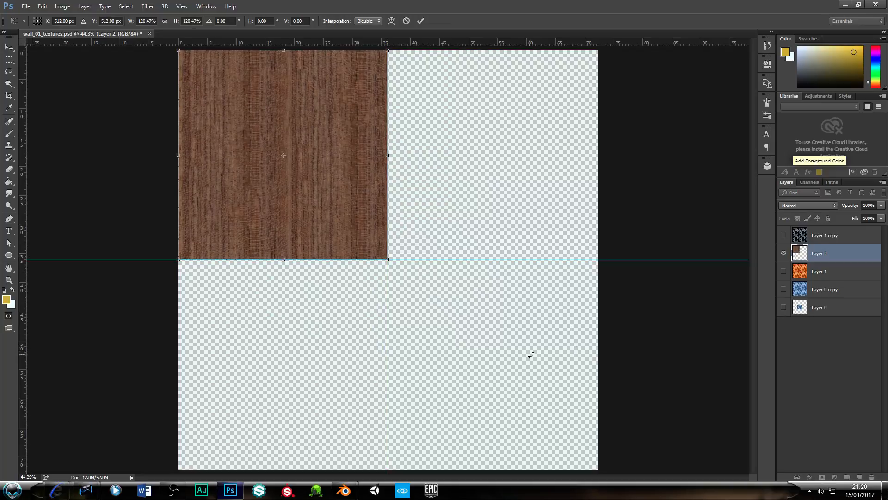
pyautogui.click(421, 21)
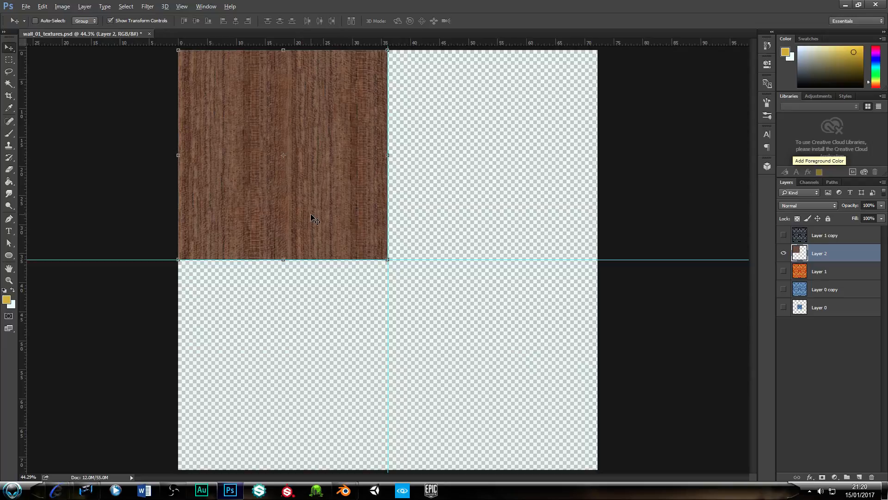
# Duplicate the wood tile into the upper-right quadrant, then duplicate both tiles downward to fill the lower half of the canvas
pyautogui.moveTo(320, 222); pyautogui.dragTo(523, 212)
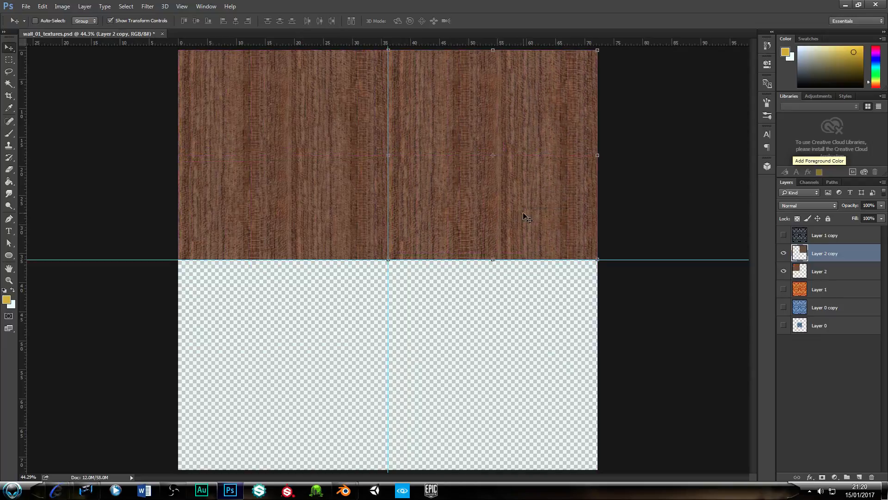
pyautogui.keyDown('shift'); pyautogui.click(830, 276); pyautogui.keyUp('shift')
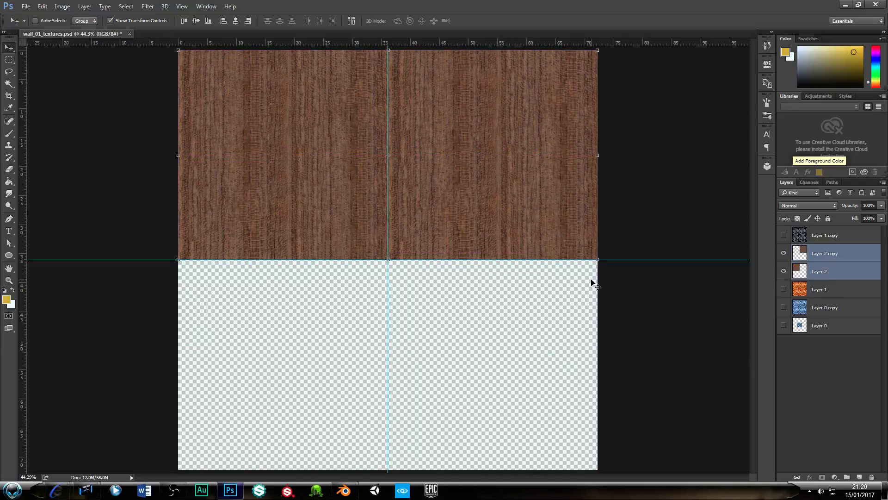
pyautogui.keyDown('alt'); pyautogui.moveTo(456, 203); pyautogui.dragTo(481, 409); pyautogui.keyUp('alt')
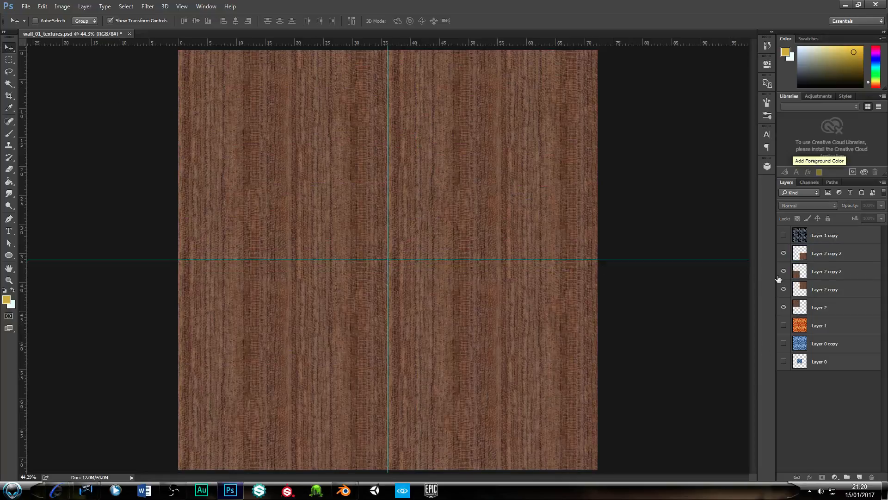
# Merge the four wood tile layers into one layer and check it by toggling its visibility
pyautogui.click(824, 251)
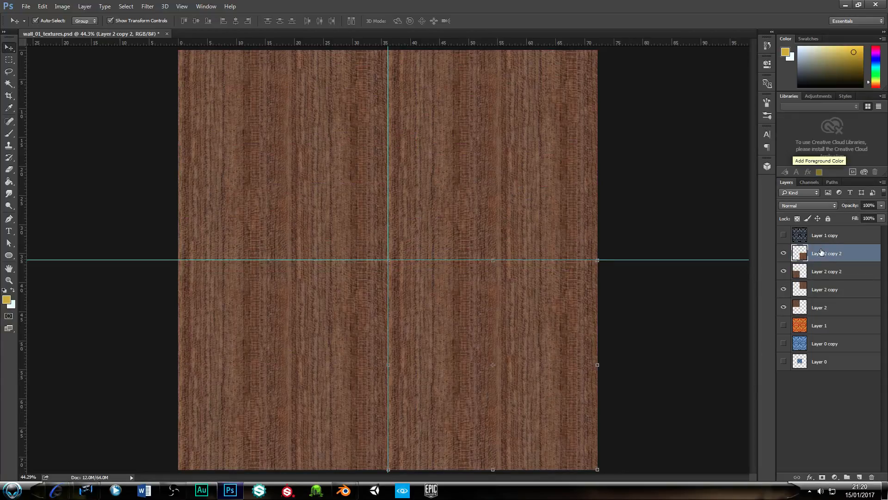
pyautogui.hotkey('ctrl', 'e')
pyautogui.hotkey('ctrl', 'e')
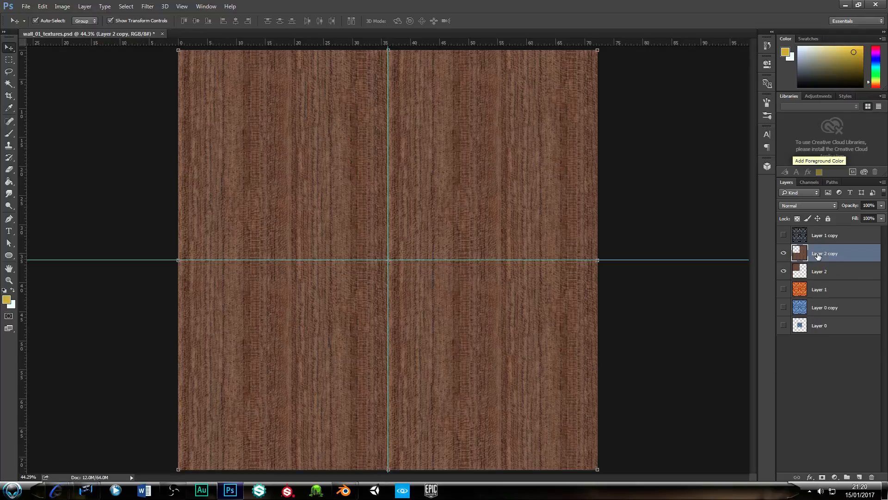
pyautogui.hotkey('ctrl', 'e')
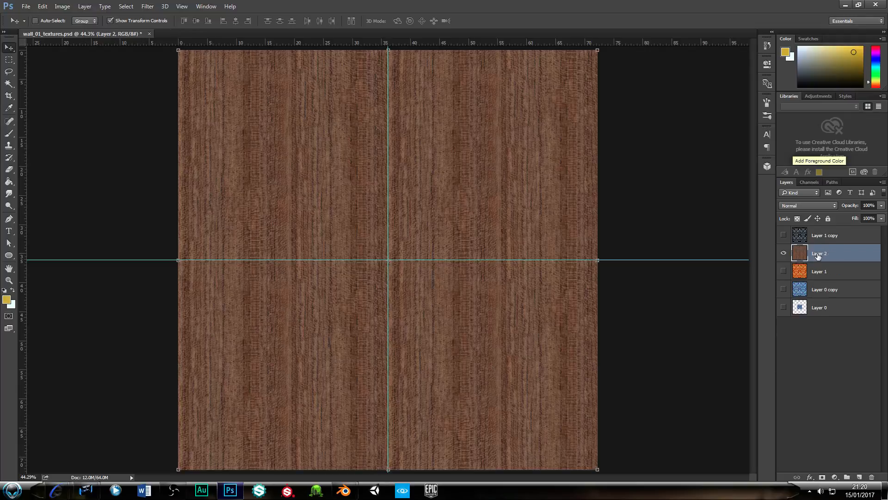
pyautogui.click(783, 253)
pyautogui.click(783, 253)
# Save the wood texture as a JPEG named wall_01_wood_diff in the modular textures folder at quality 7
pyautogui.click(26, 7)
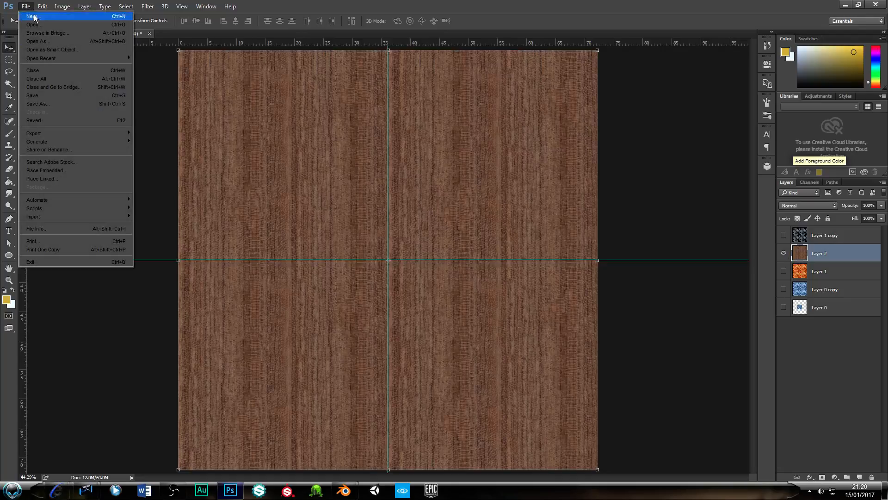
pyautogui.click(37, 104)
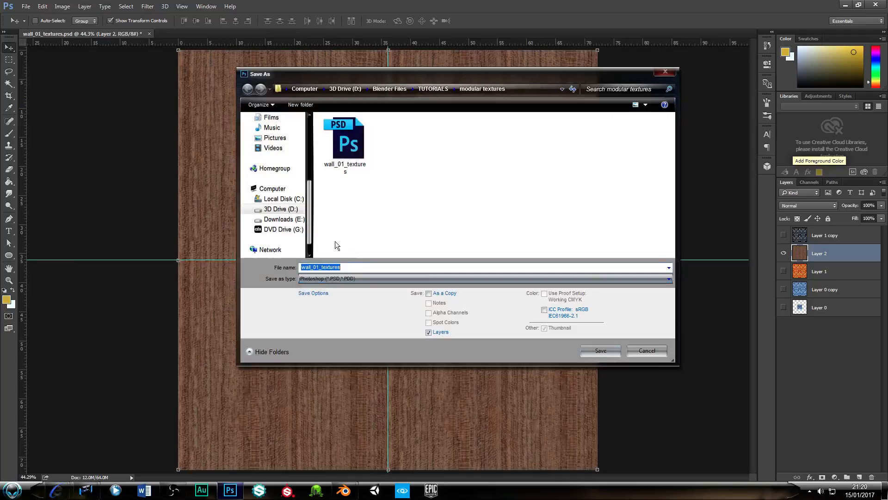
pyautogui.click(355, 280)
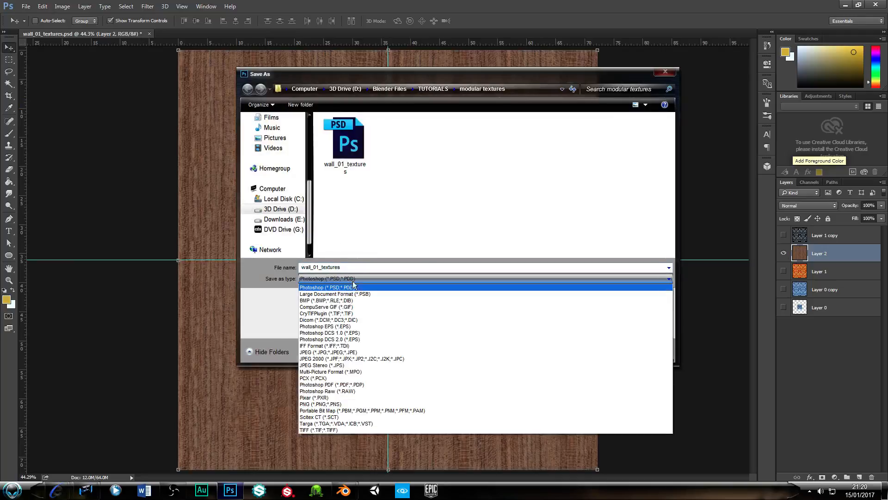
pyautogui.click(332, 353)
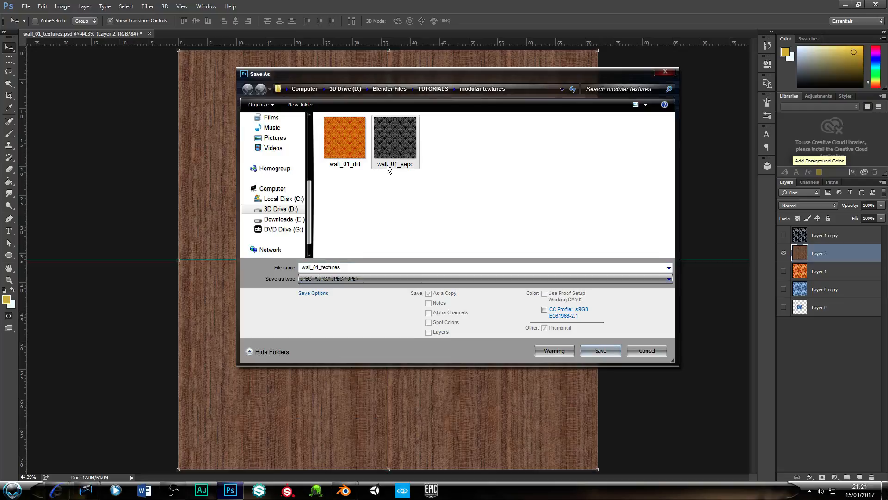
pyautogui.doubleClick(321, 267)
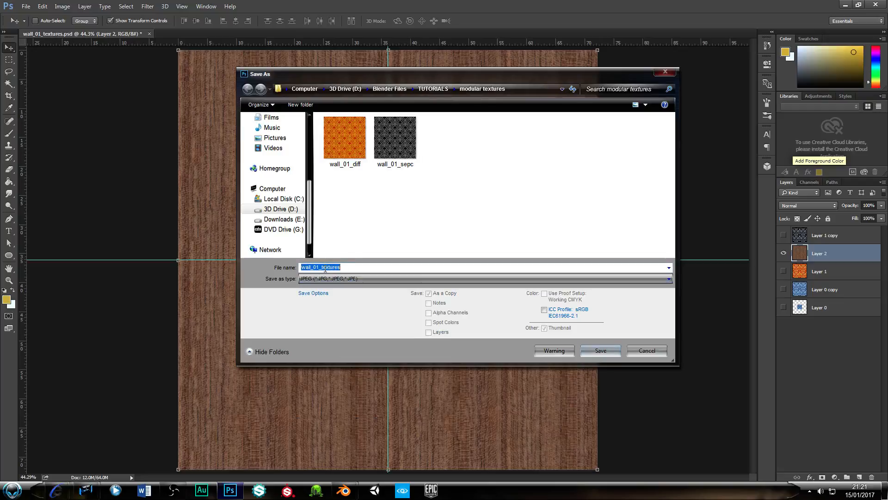
pyautogui.click(345, 137)
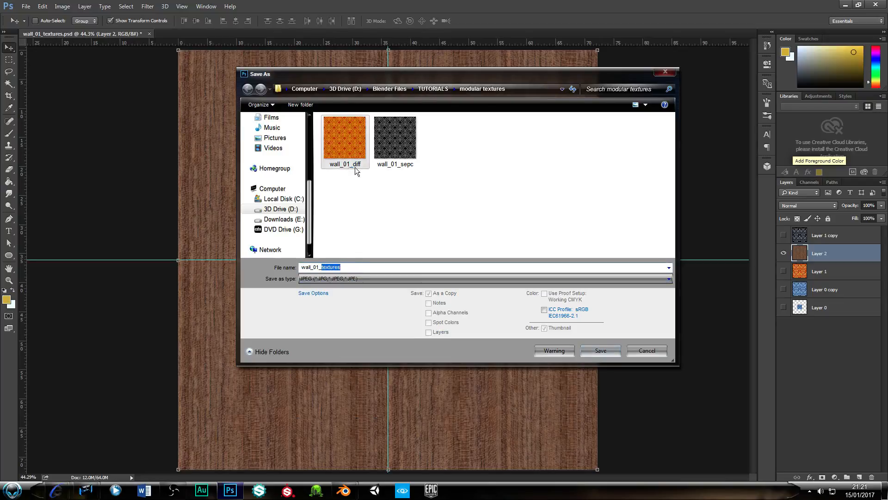
pyautogui.click(322, 267)
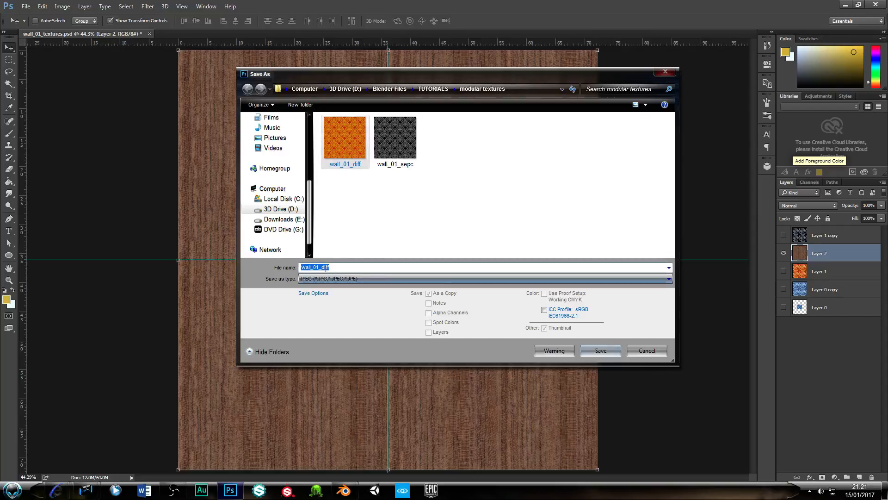
pyautogui.click(322, 267)
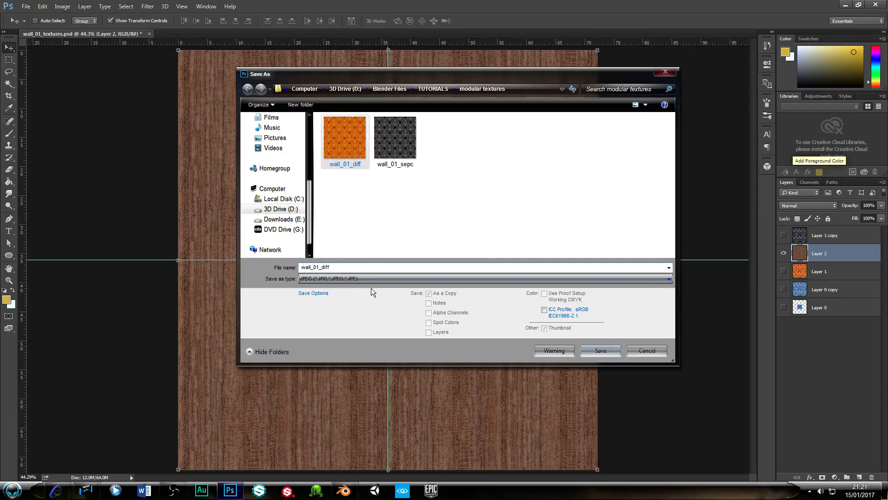
pyautogui.write('wood')
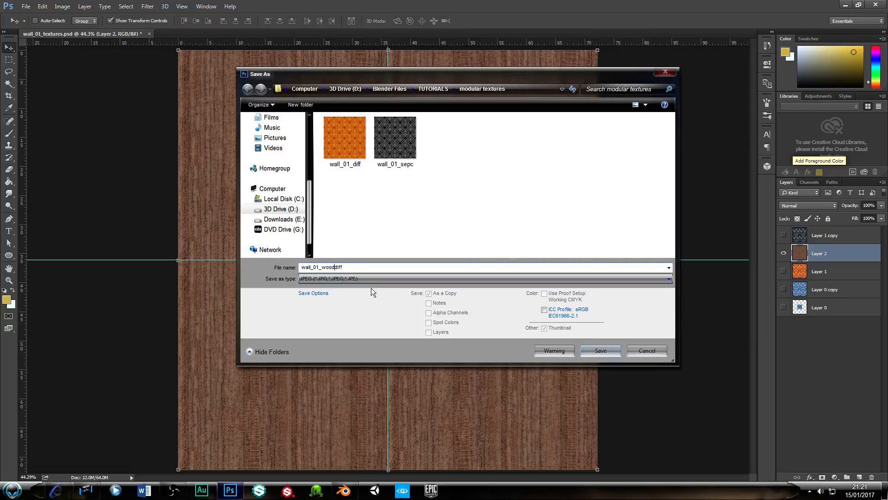
pyautogui.write('_')
pyautogui.click(601, 351)
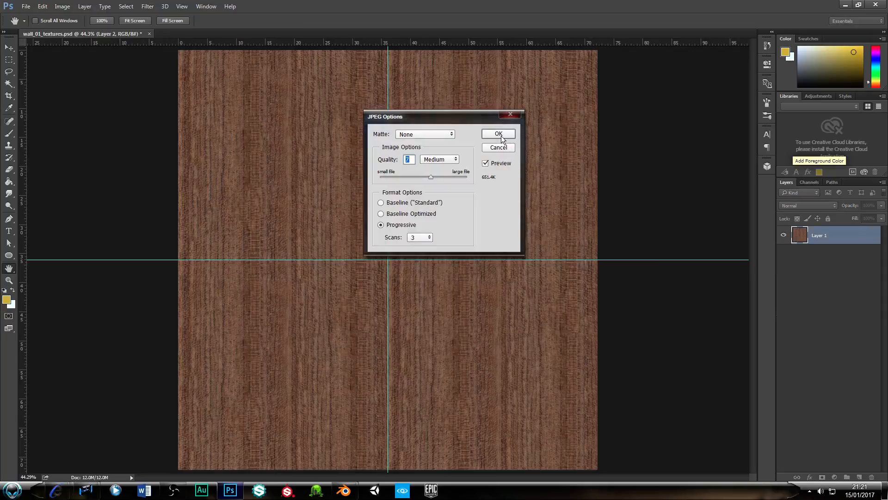
pyautogui.click(496, 135)
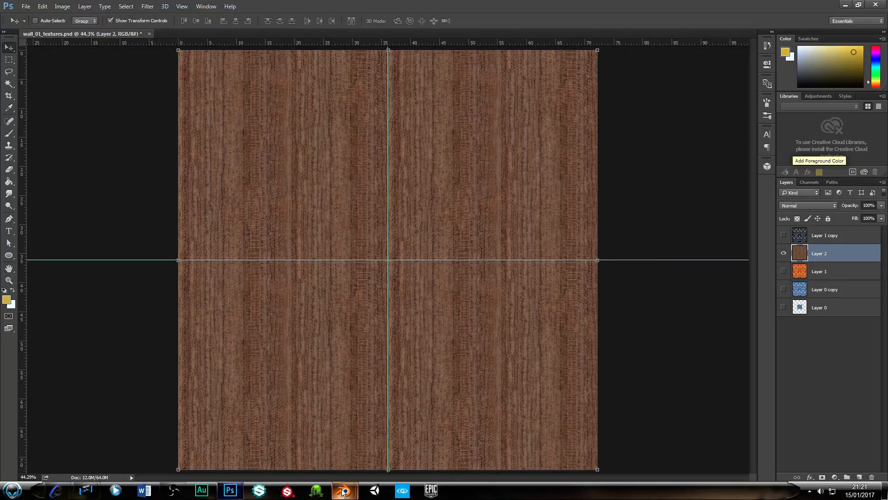
# Switch to Blender and add a second material slot with a new material to the wall_01_corner_01 object
pyautogui.moveTo(342, 491)
pyautogui.click(393, 432)
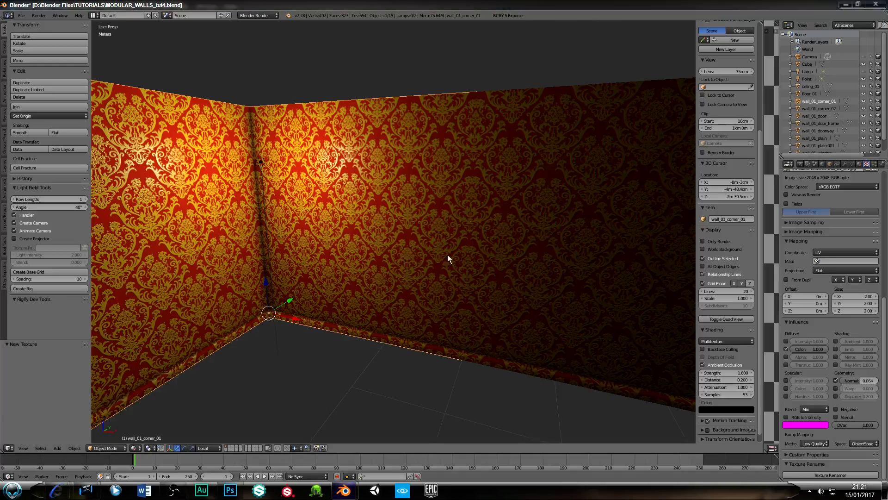
pyautogui.scroll(8, 851, 179)
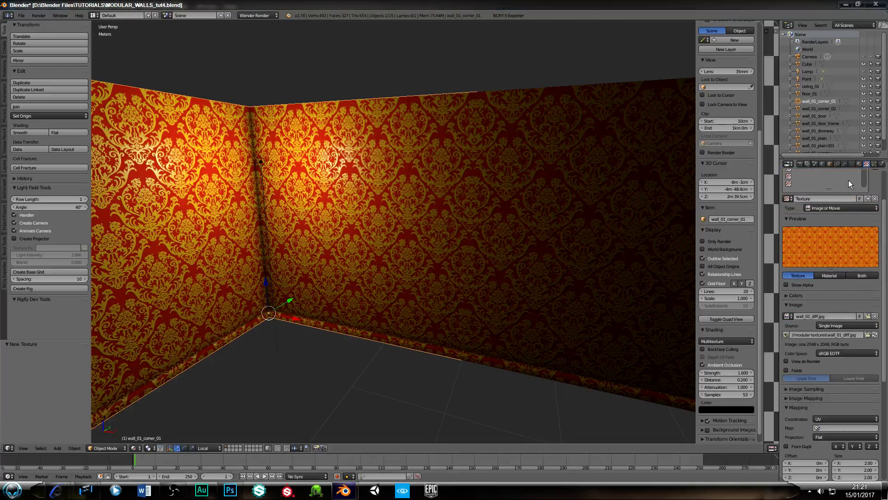
pyautogui.scroll(3, 870, 227)
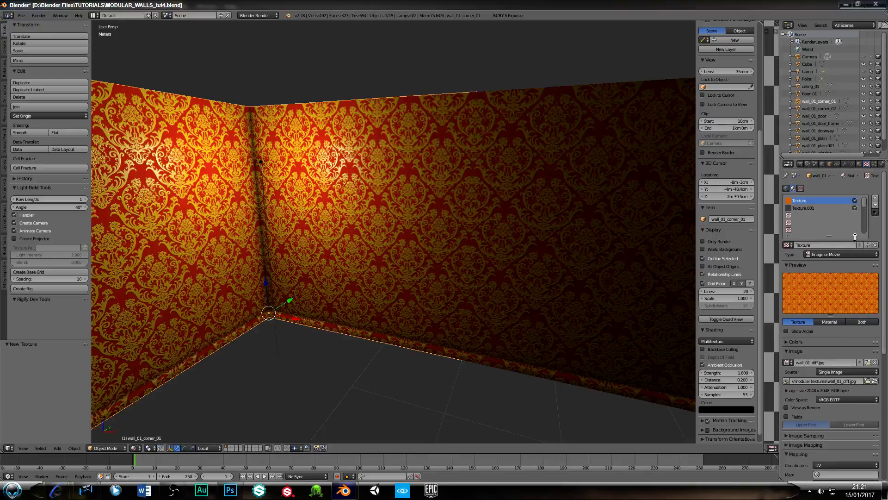
pyautogui.click(859, 164)
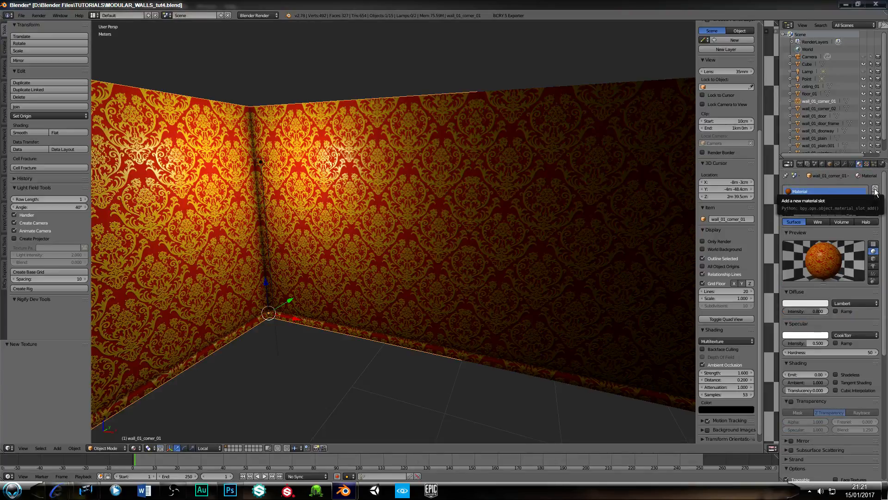
pyautogui.click(874, 188)
pyautogui.click(810, 229)
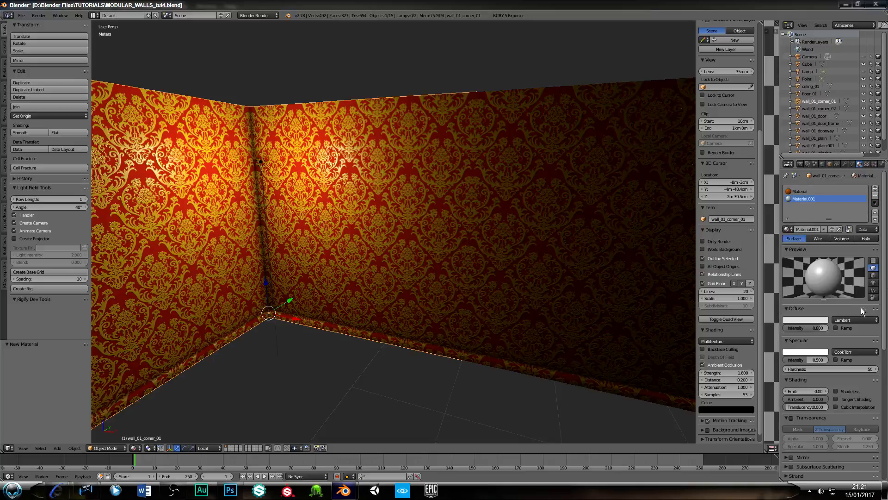
# Rename the damask material as wallpaper and the new material as skirting
pyautogui.click(806, 191)
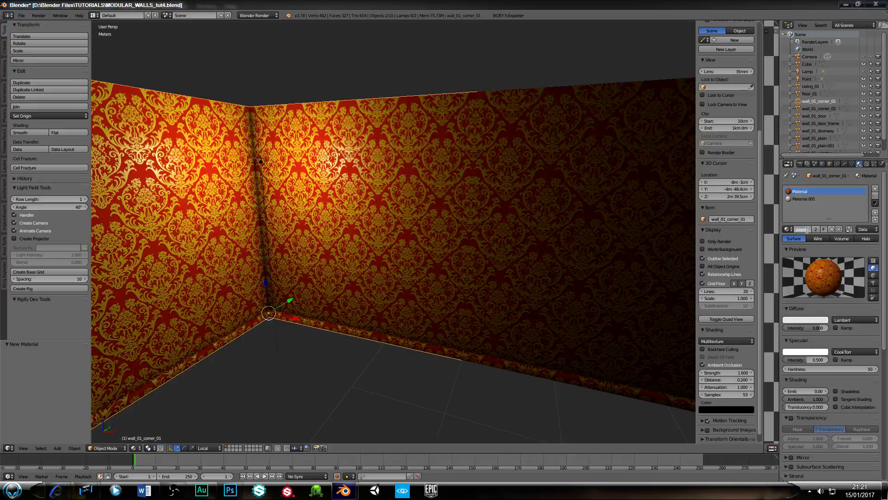
pyautogui.click(804, 199)
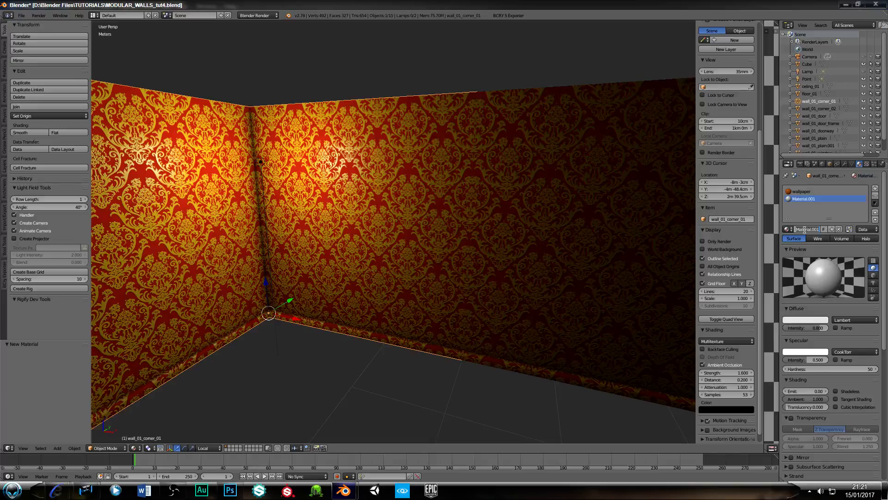
pyautogui.write('s')
pyautogui.write('kirting')
pyautogui.press('Return')
# Set the skirting material's specular intensity to 0 and its diffuse colour to full white
pyautogui.moveTo(806, 358); pyautogui.dragTo(780, 358)
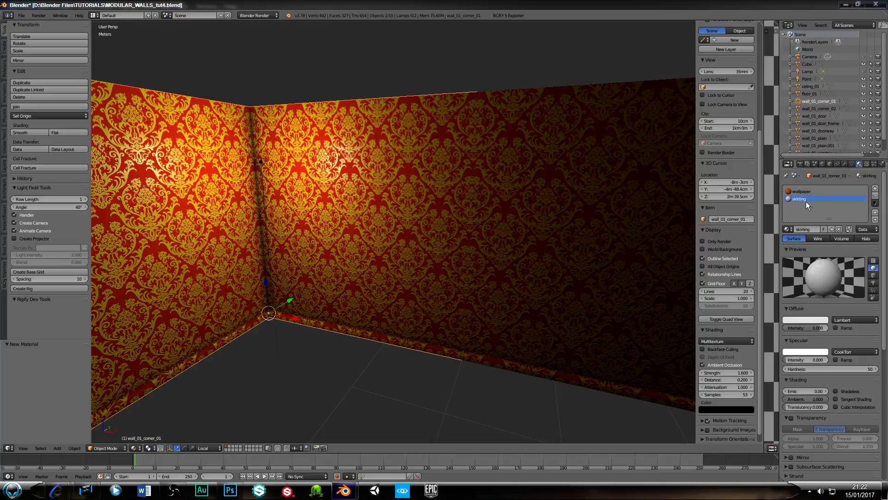
pyautogui.click(809, 319)
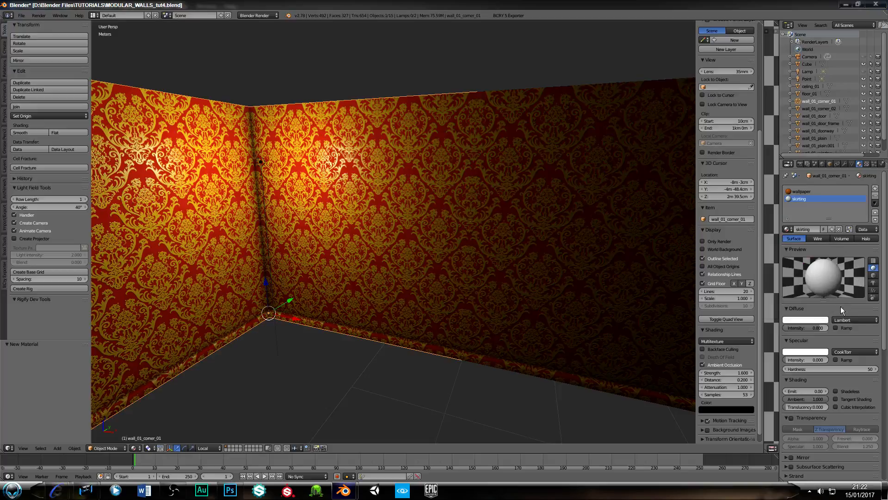
# Set the wallpaper material's diffuse colour to full white (RGB 1.000) and its diffuse intensity to 0.187
pyautogui.click(801, 191)
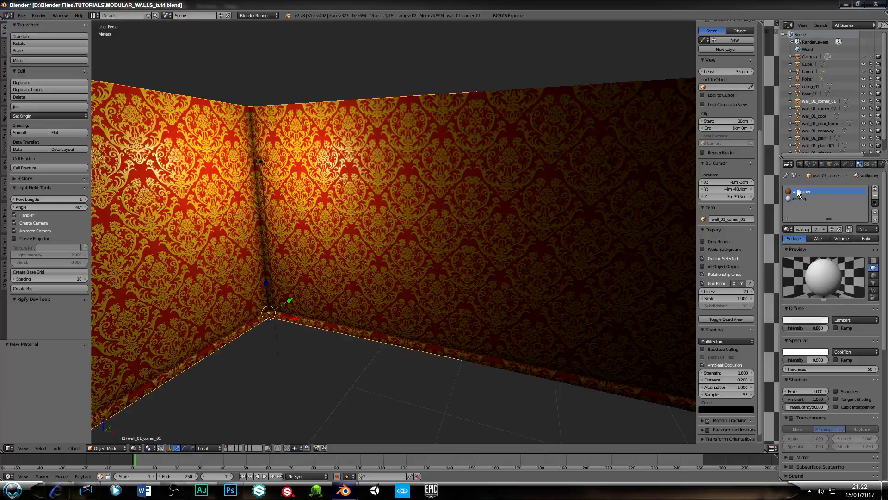
pyautogui.click(814, 320)
pyautogui.moveTo(822, 226); pyautogui.dragTo(822, 219)
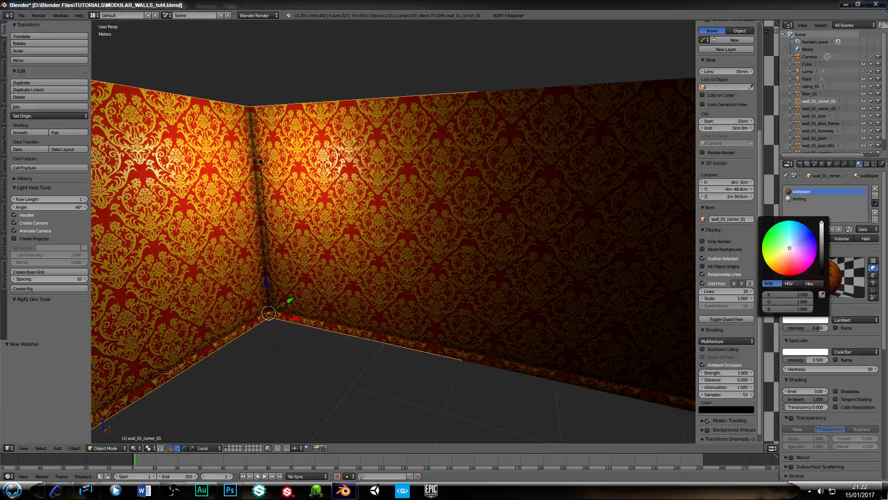
pyautogui.moveTo(809, 329)
pyautogui.mouseDown()
pyautogui.moveTo(830, 328)
pyautogui.moveTo(807, 328)
pyautogui.mouseUp()
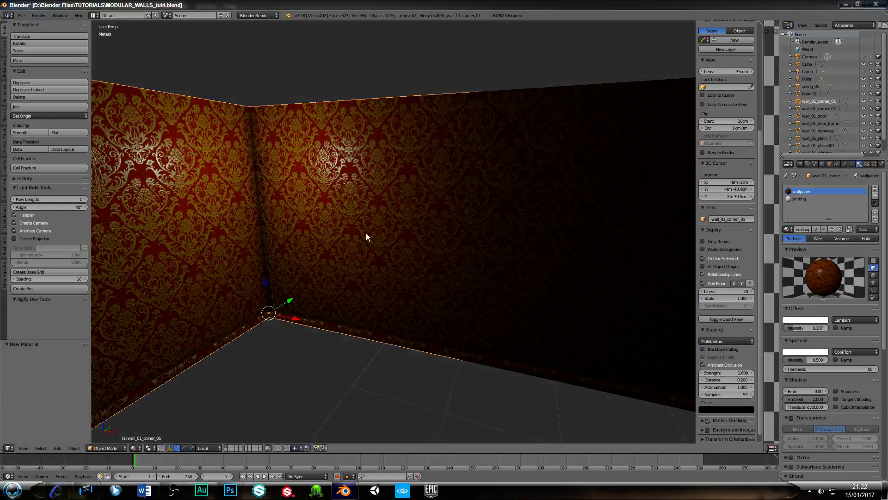
# Set the wallpaper material's specular intensity to 0 and its diffuse intensity to 1.000
pyautogui.moveTo(365, 232); pyautogui.dragTo(326, 227, button='middle')
pyautogui.scroll(5, 327, 227)
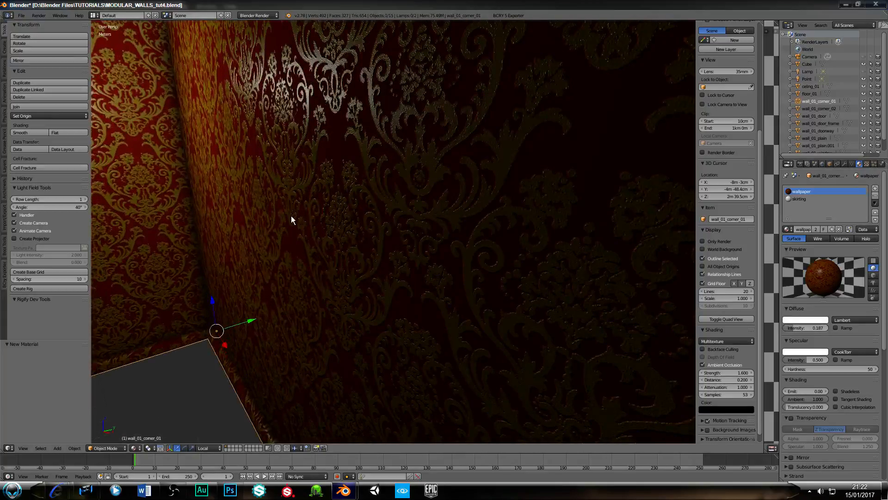
pyautogui.scroll(-5, 287, 204)
pyautogui.moveTo(288, 204); pyautogui.dragTo(313, 200, button='middle')
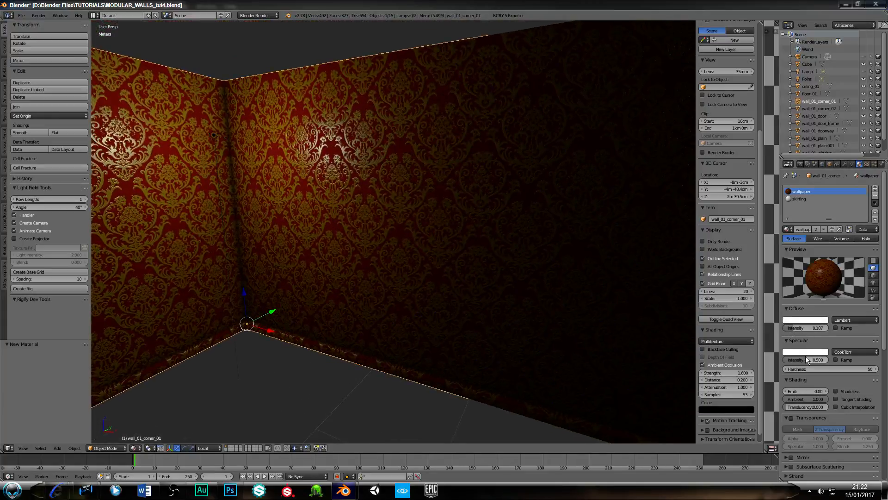
pyautogui.moveTo(806, 356); pyautogui.dragTo(816, 329)
pyautogui.moveTo(386, 219); pyautogui.dragTo(323, 203, button='middle')
pyautogui.scroll(-4, 323, 240)
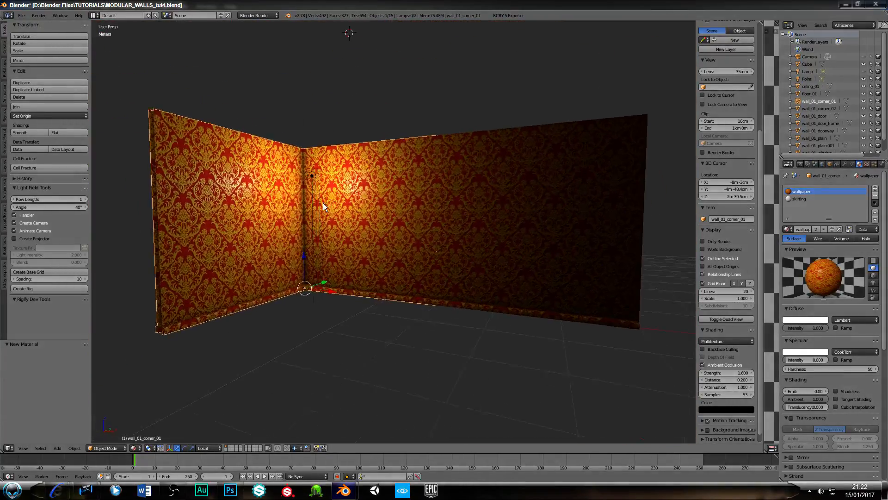
pyautogui.scroll(2, 323, 202)
pyautogui.rightClick(287, 175)
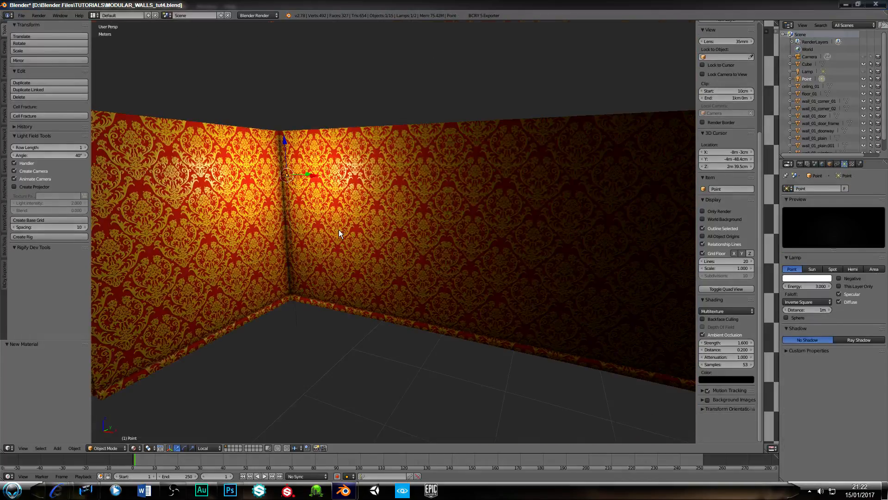
pyautogui.scroll(3, 339, 230)
pyautogui.moveTo(339, 226); pyautogui.dragTo(398, 237, button='middle')
pyautogui.scroll(-2, 344, 222)
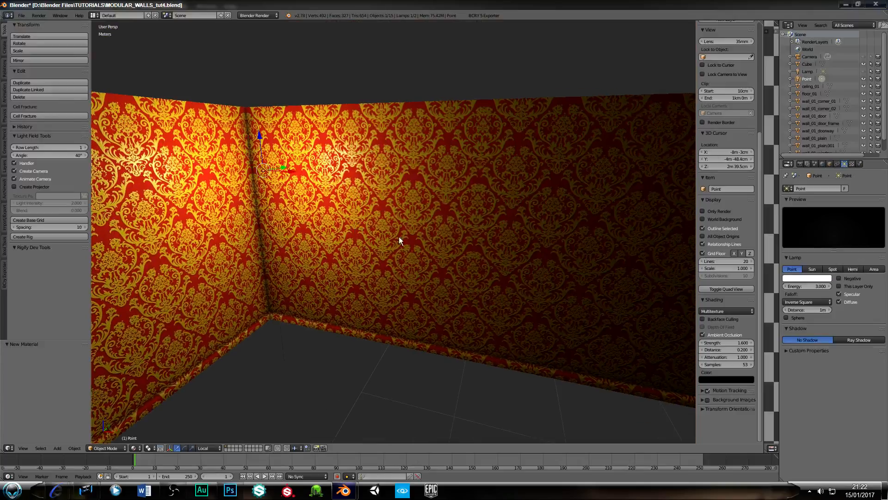
# Select all linked skirting faces of wall_01_corner_01 in edit mode, delimited by seam, and assign the skirting material to them
pyautogui.rightClick(345, 267)
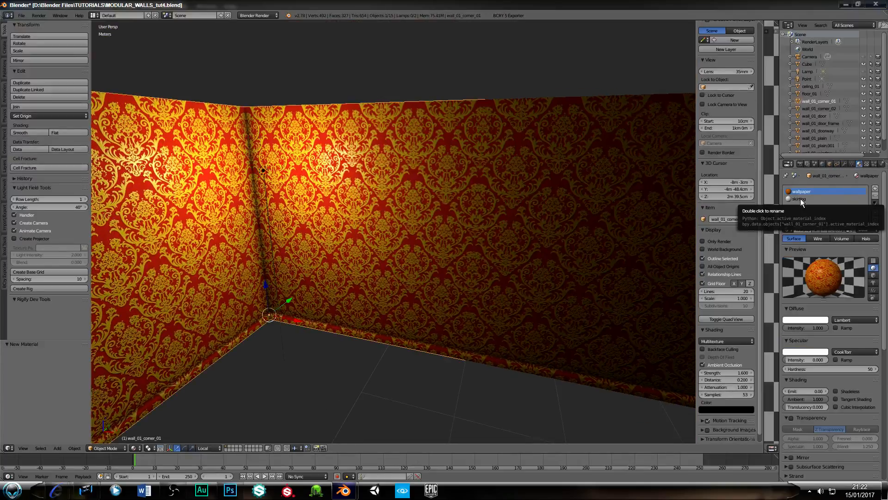
pyautogui.press('Tab')
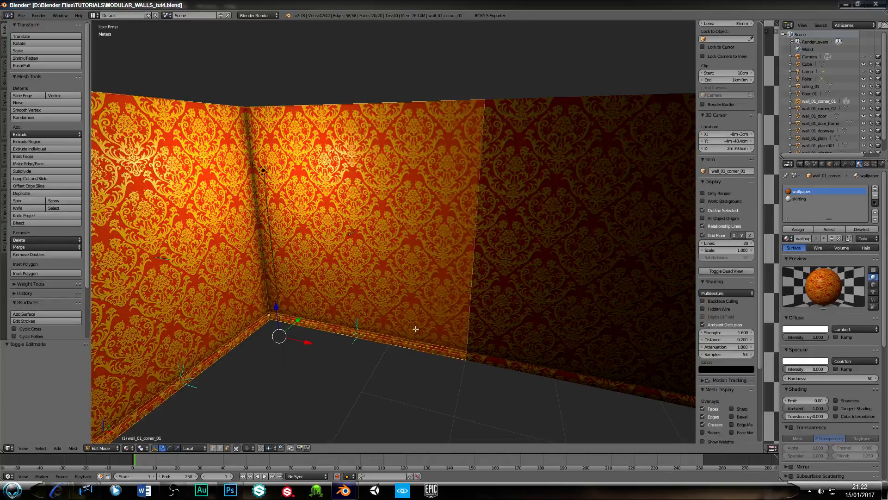
pyautogui.rightClick(403, 342)
pyautogui.press('l')
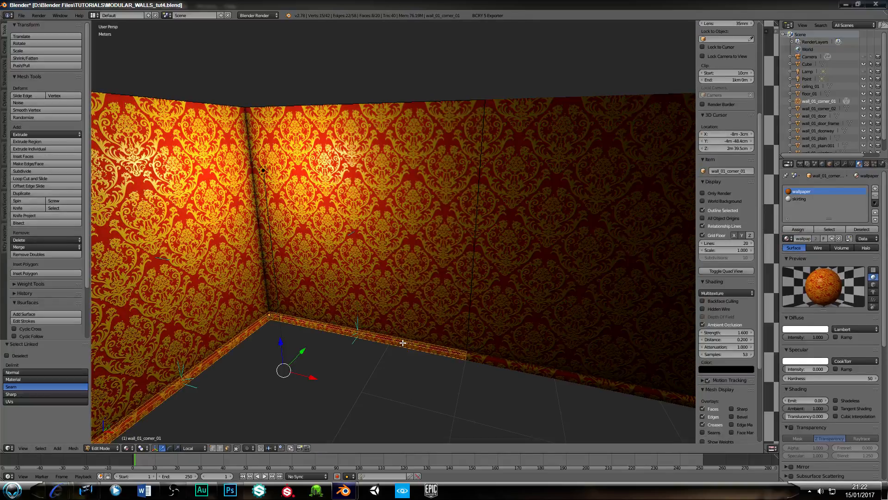
pyautogui.scroll(-3, 282, 264)
pyautogui.moveTo(278, 226); pyautogui.dragTo(347, 230, button='middle')
pyautogui.moveTo(479, 249); pyautogui.dragTo(359, 254, button='middle')
pyautogui.keyDown('shift'); pyautogui.moveTo(289, 280); pyautogui.dragTo(334, 222, button='middle'); pyautogui.keyUp('shift')
pyautogui.scroll(4, 332, 247)
pyautogui.click(799, 199)
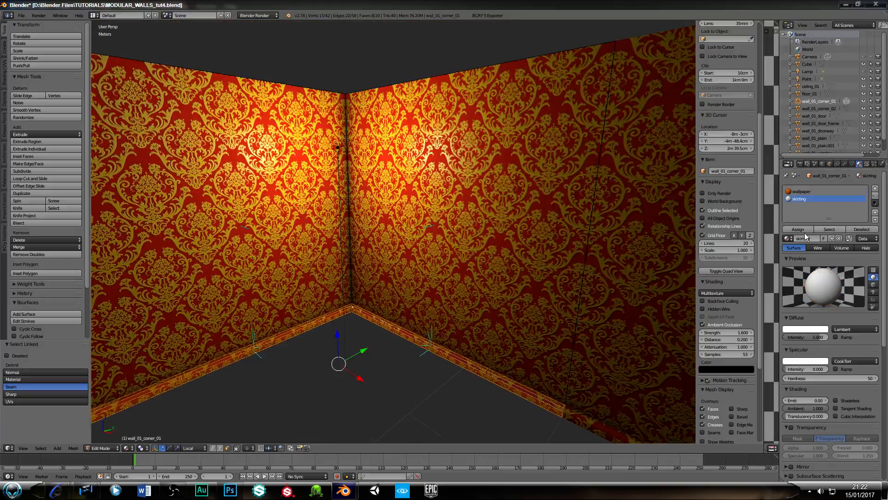
pyautogui.click(798, 229)
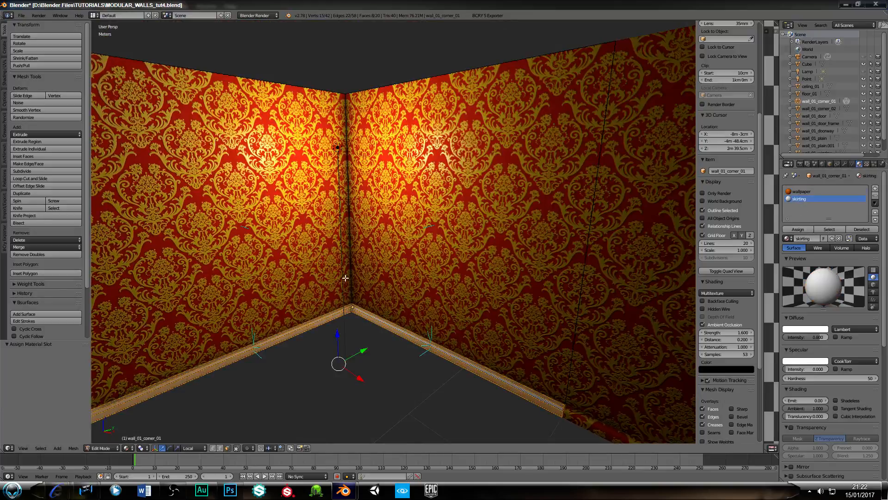
pyautogui.moveTo(350, 330); pyautogui.dragTo(340, 307, button='middle')
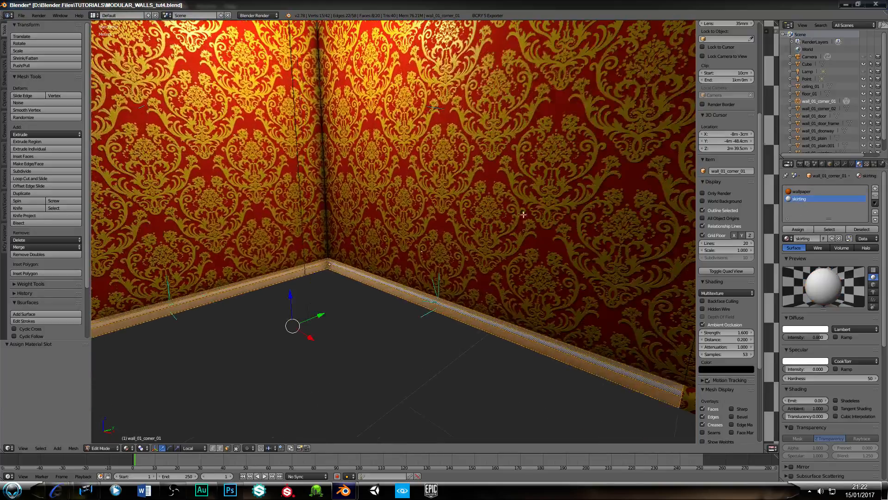
# Add a new image texture to the skirting material and load wall_01_wood_diff.jpg from the modular textures folder
pyautogui.click(866, 164)
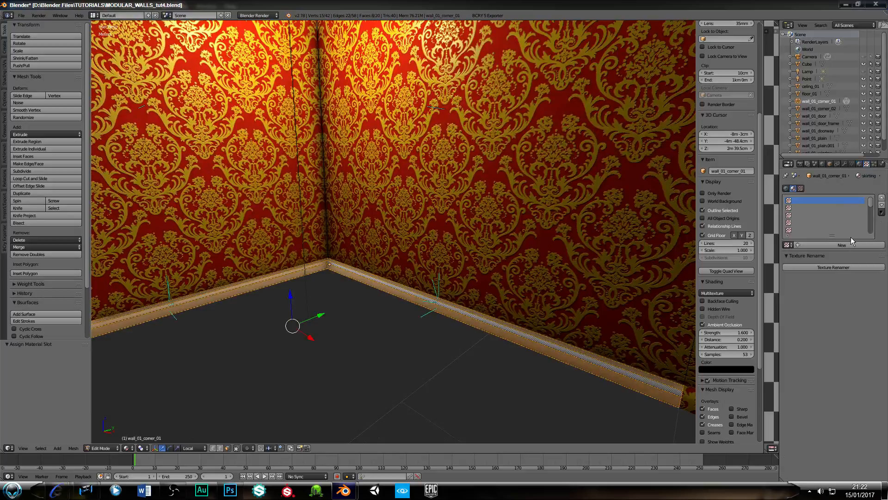
pyautogui.click(817, 245)
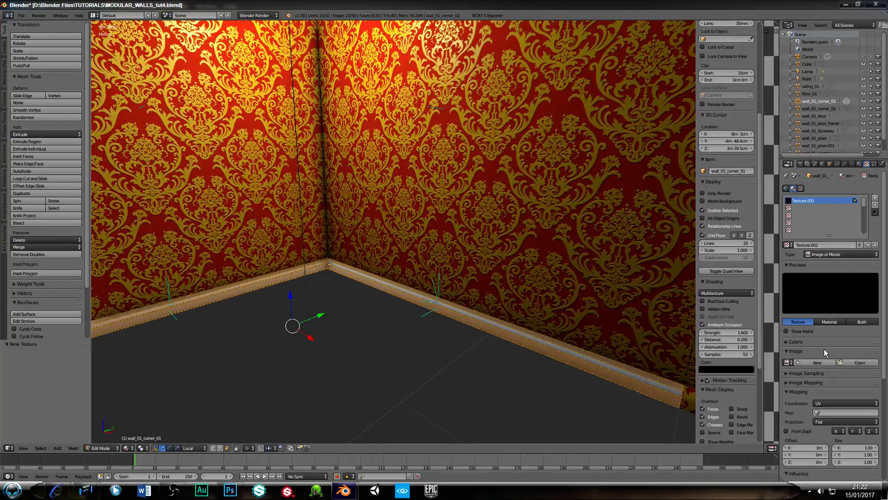
pyautogui.click(856, 363)
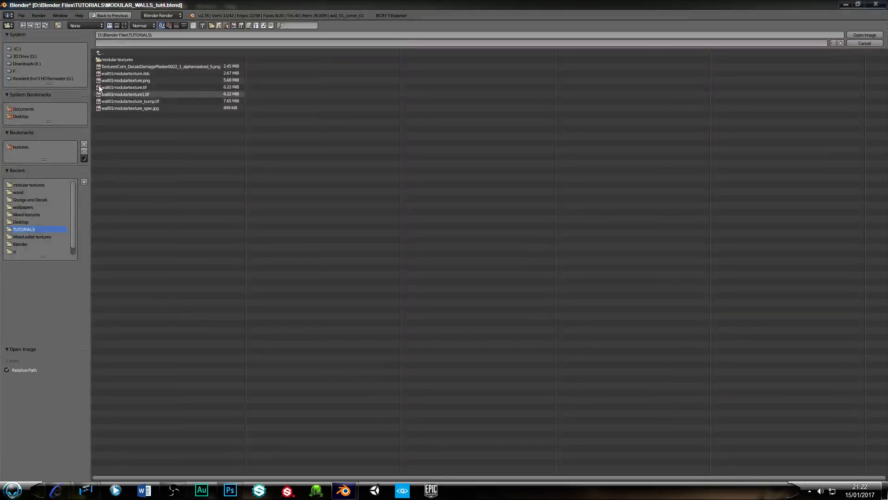
pyautogui.click(118, 61)
pyautogui.click(124, 26)
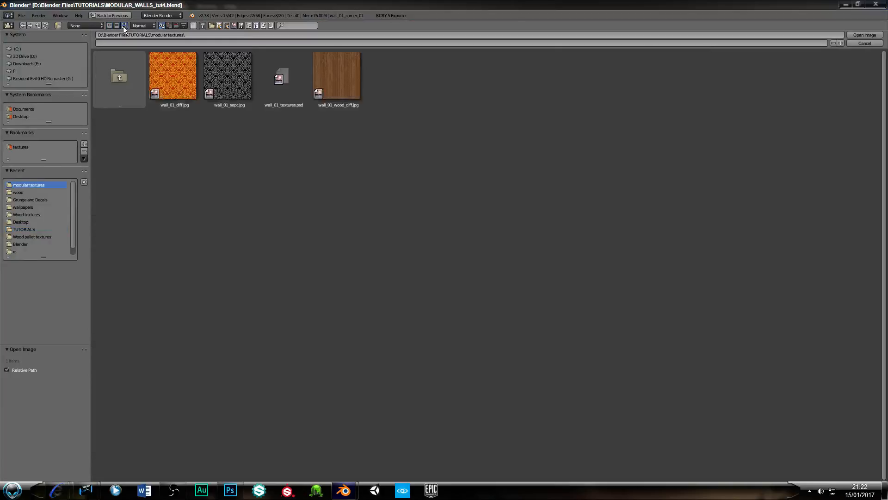
pyautogui.click(339, 81)
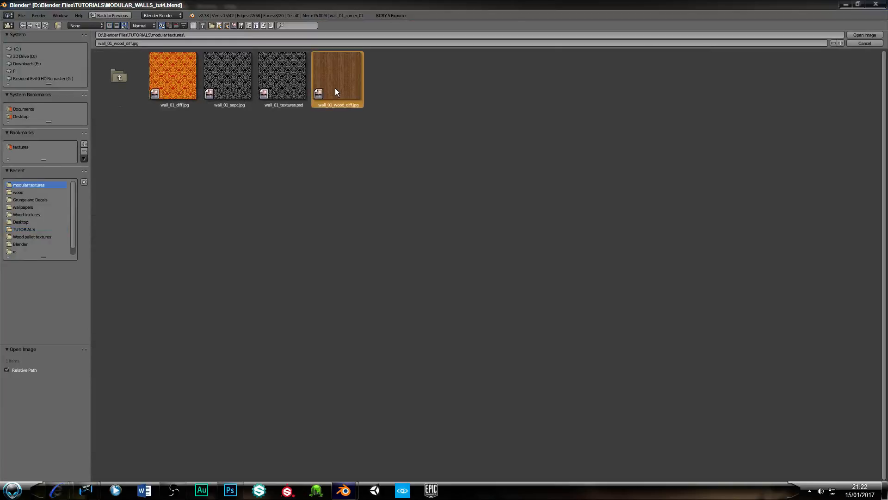
pyautogui.click(865, 36)
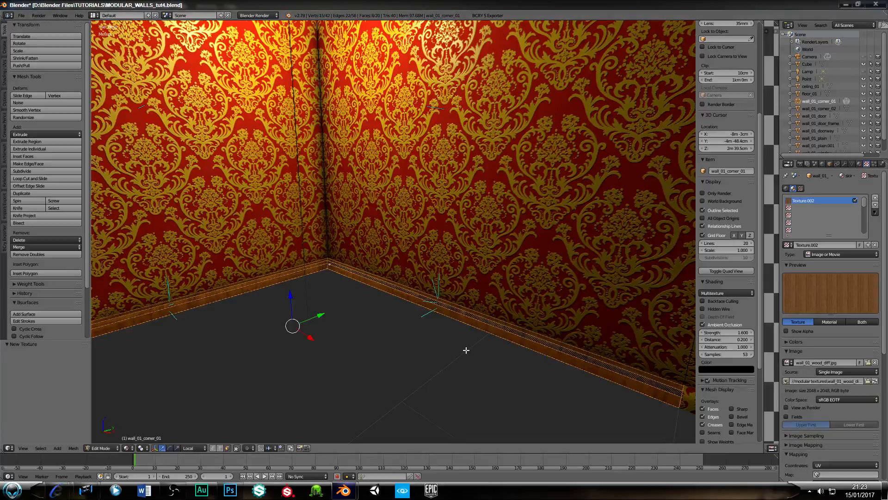
# Return to object mode and examine the direction of the wood grain along the skirting
pyautogui.scroll(2, 308, 321)
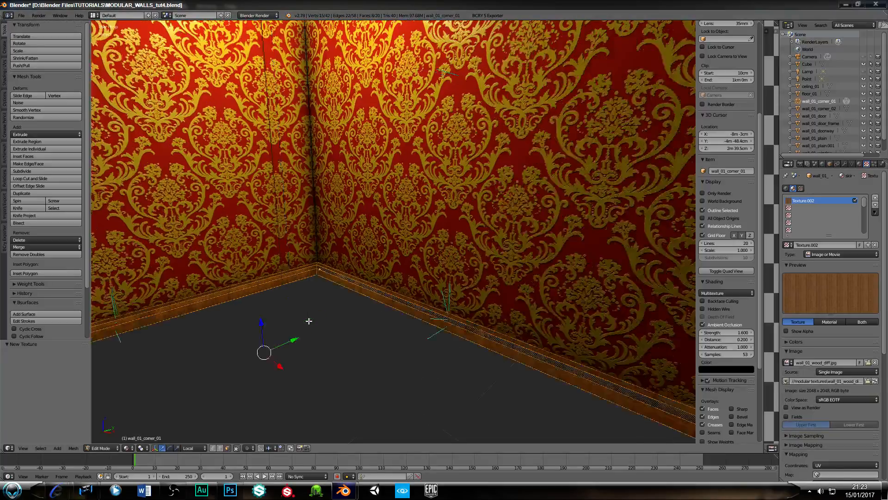
pyautogui.keyDown('shift'); pyautogui.moveTo(300, 313); pyautogui.dragTo(291, 272, button='middle'); pyautogui.keyUp('shift')
pyautogui.press('Tab')
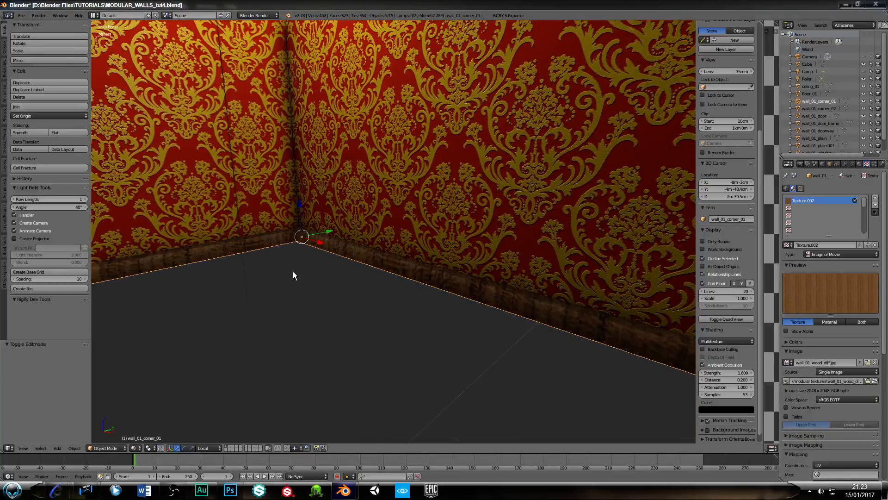
pyautogui.scroll(3, 293, 271)
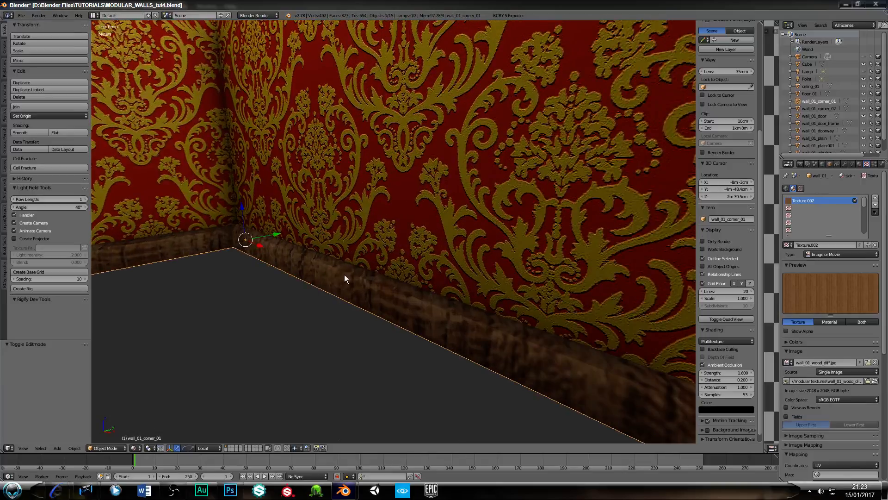
pyautogui.scroll(-6, 345, 296)
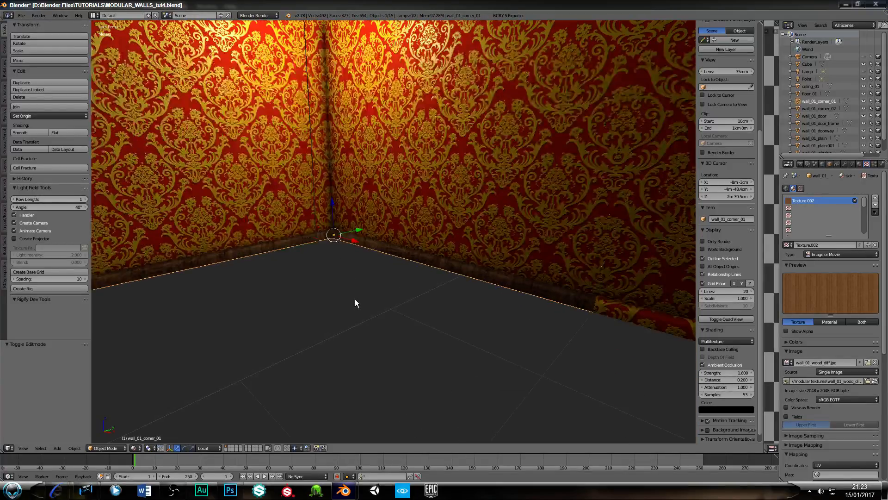
pyautogui.scroll(3, 364, 305)
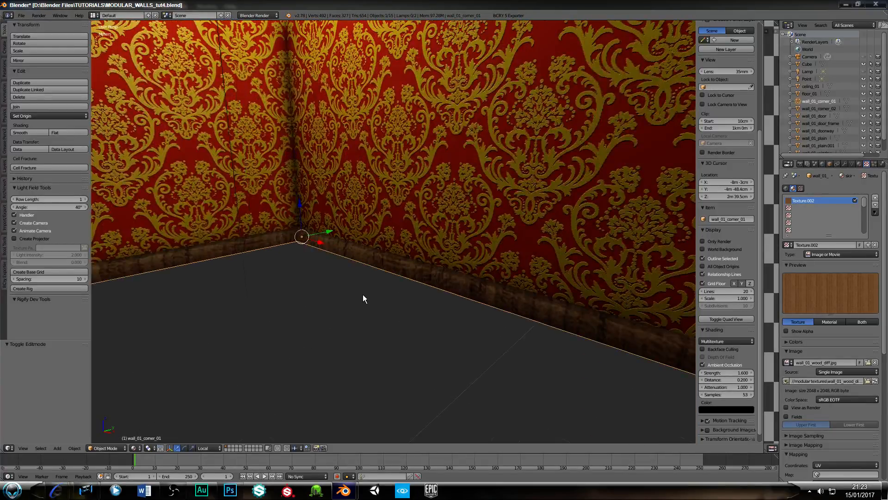
pyautogui.scroll(-1, 363, 297)
# Switch to Photoshop and rotate the wood layer (Layer 2) by -90 degrees so the grain runs horizontally
pyautogui.click(230, 490)
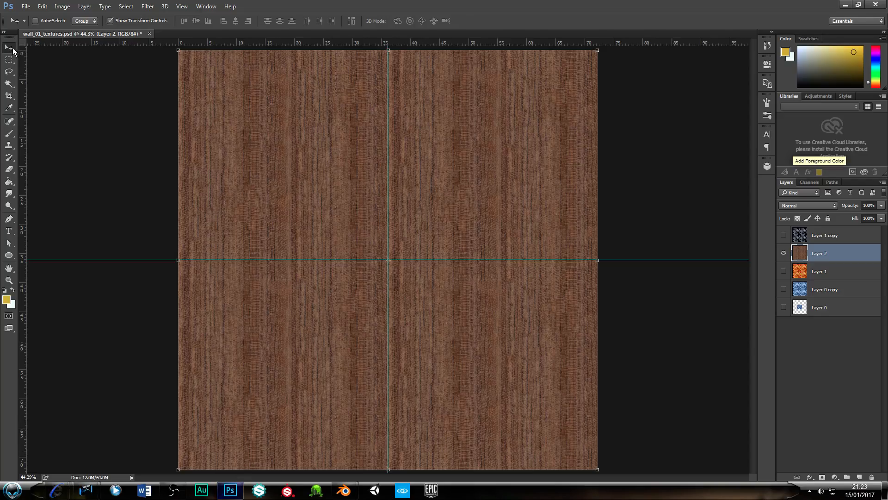
pyautogui.hotkey('ctrl', 't')
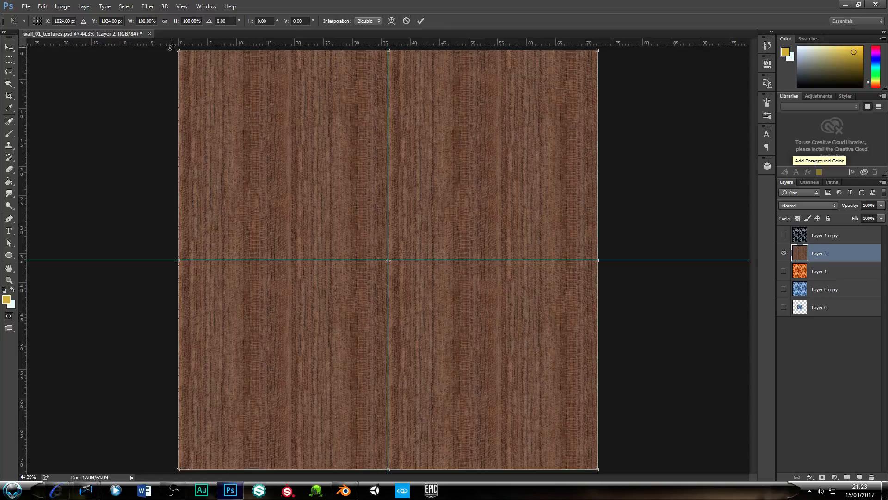
pyautogui.moveTo(171, 47); pyautogui.dragTo(187, 443)
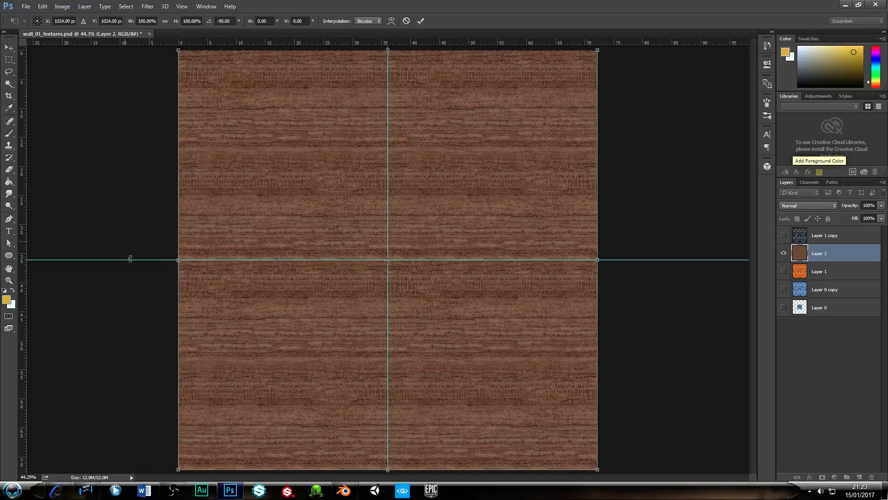
pyautogui.click(420, 21)
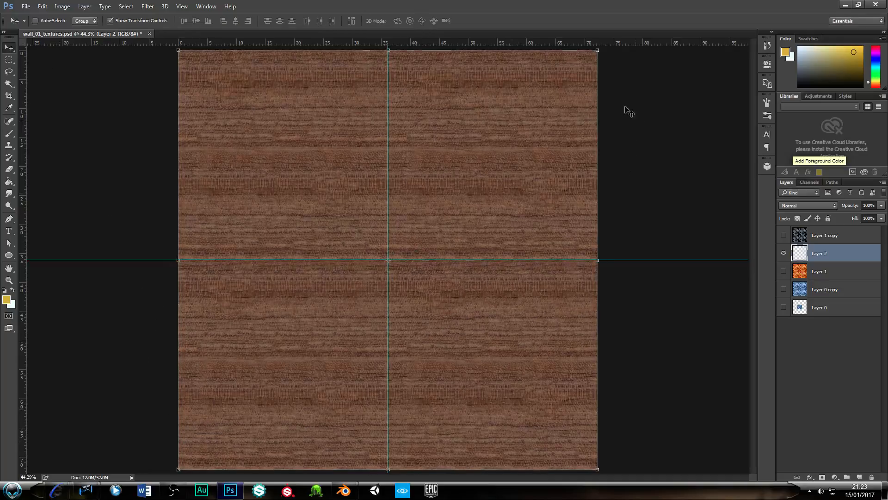
# Save the rotated wood texture as a JPEG over wall_01_wood_diff, with quality 7 (Medium) and the Progressive format
pyautogui.click(26, 6)
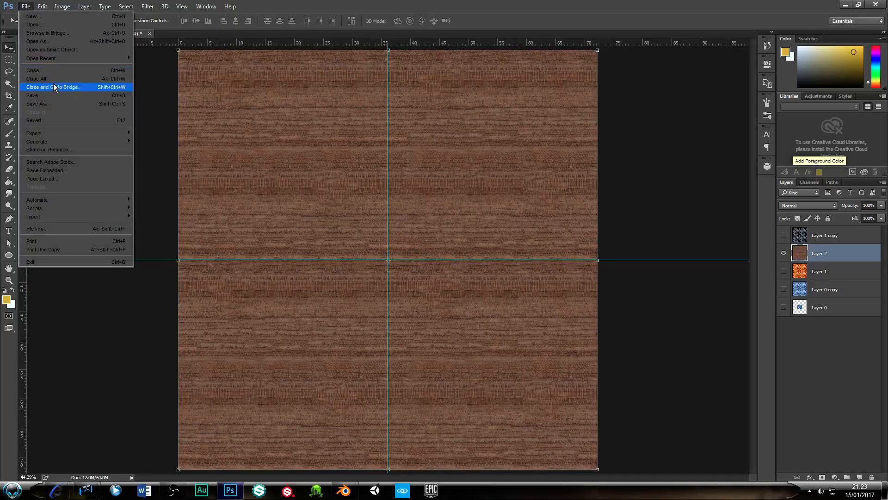
pyautogui.click(47, 103)
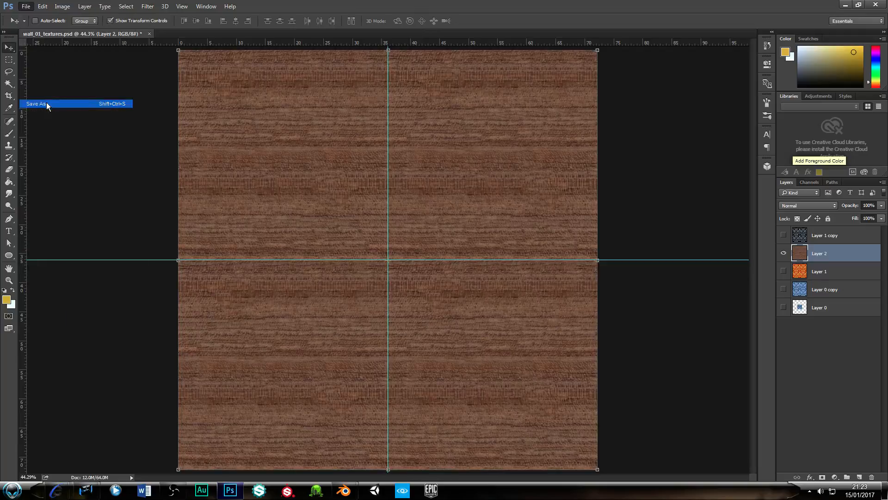
pyautogui.click(365, 279)
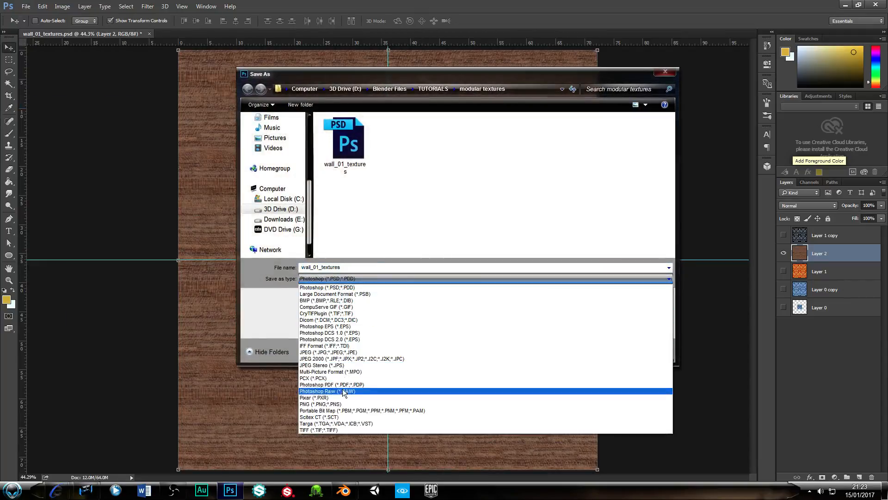
pyautogui.click(337, 352)
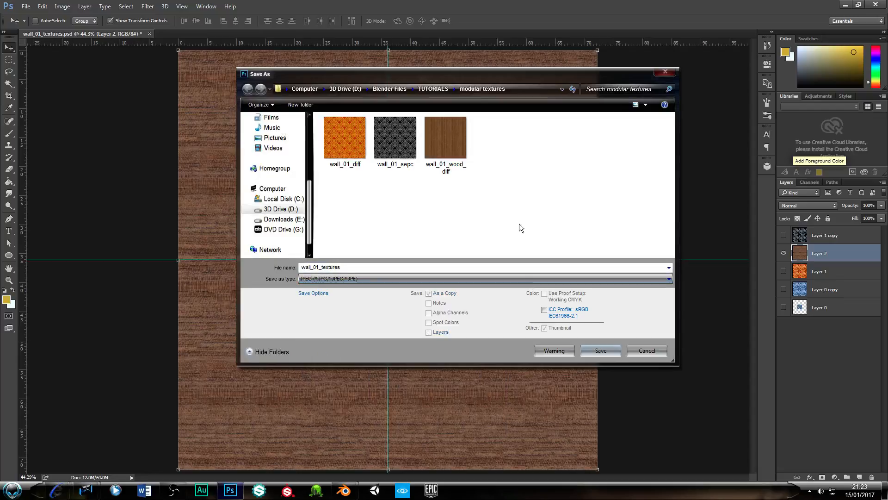
pyautogui.click(438, 140)
pyautogui.click(597, 352)
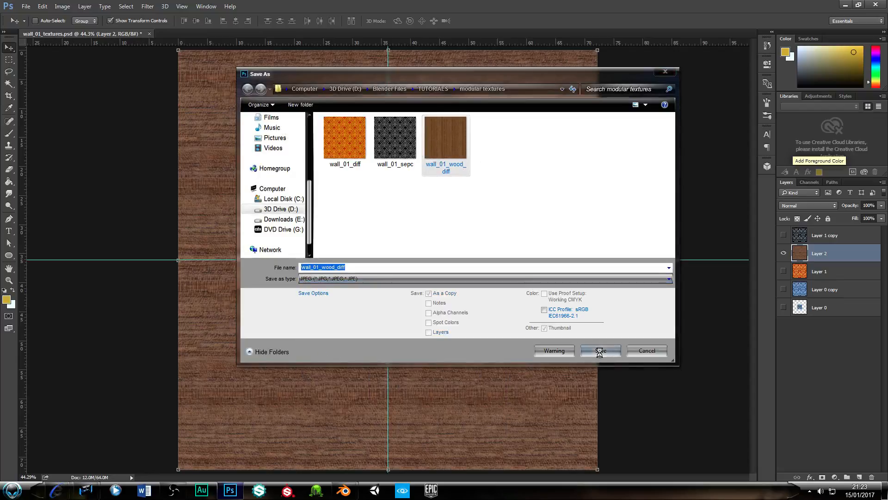
pyautogui.click(470, 248)
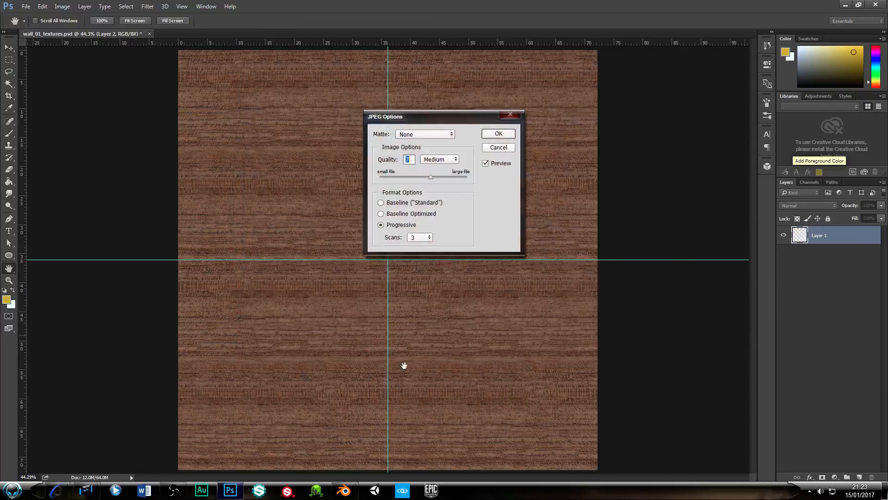
pyautogui.click(495, 134)
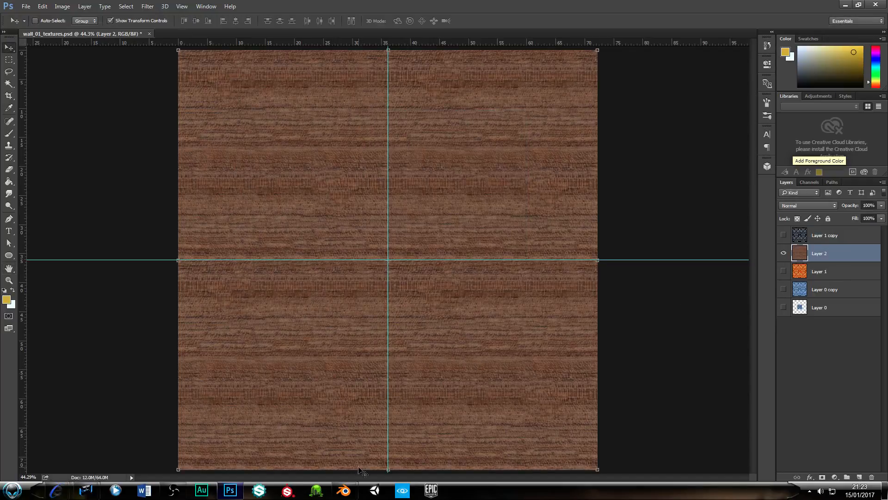
# Switch to Blender, reload the wall_01_wood_diff.jpg image in the skirting texture and check the grain on the skirting
pyautogui.moveTo(345, 489)
pyautogui.click(396, 442)
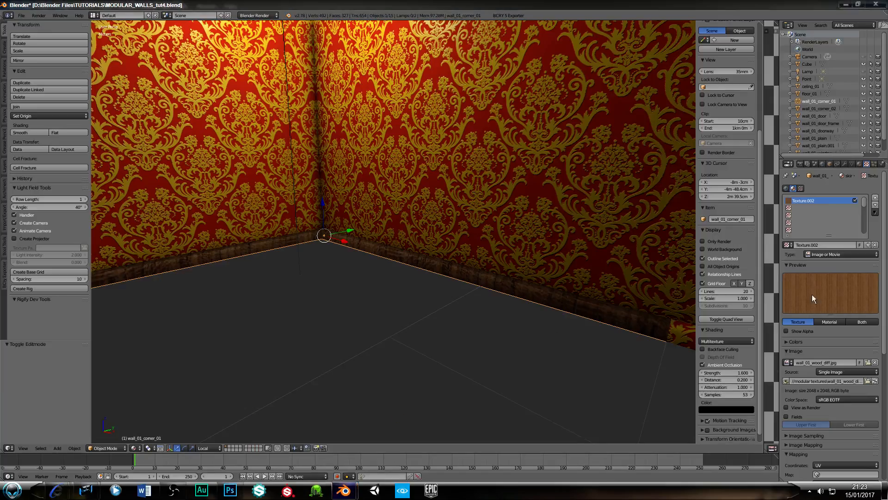
pyautogui.click(875, 381)
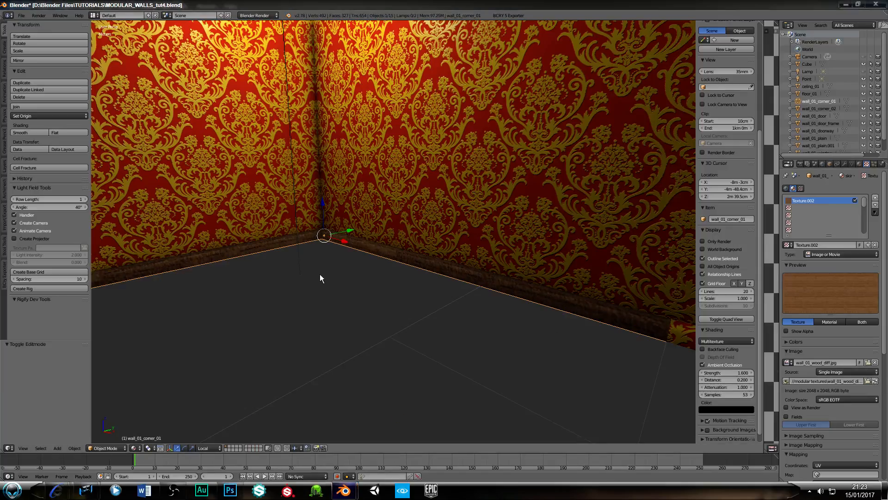
pyautogui.scroll(3, 329, 273)
pyautogui.scroll(-4, 308, 256)
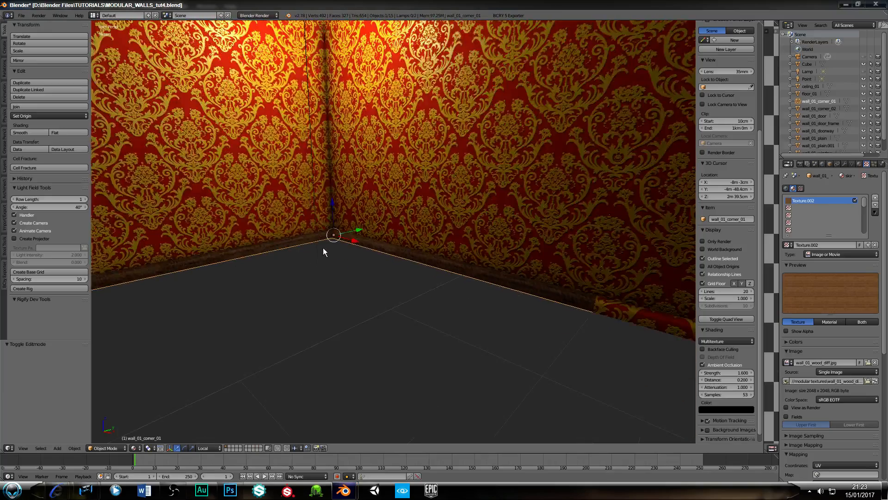
pyautogui.scroll(5, 323, 250)
pyautogui.moveTo(323, 242); pyautogui.dragTo(578, 333, button='middle')
pyautogui.scroll(-2, 284, 224)
pyautogui.scroll(-11, 838, 360)
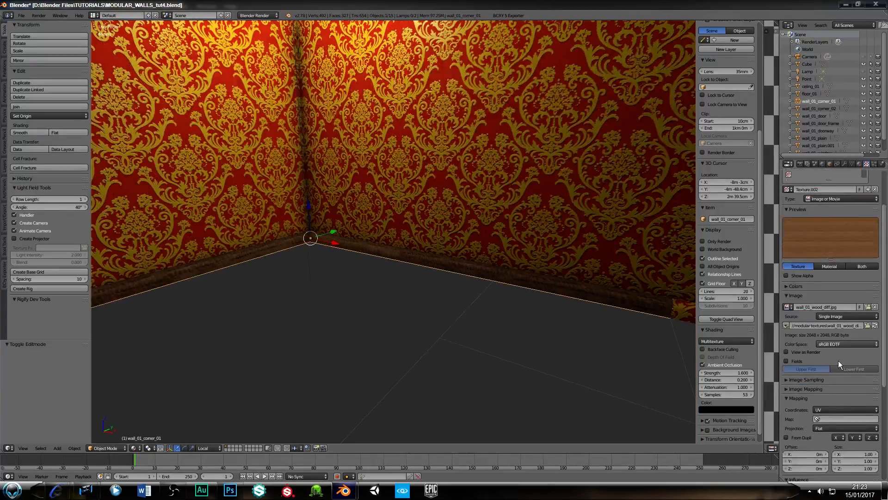
# Set the skirting wood texture's mapping size to 5 on the X, Y and Z axes
pyautogui.click(853, 306)
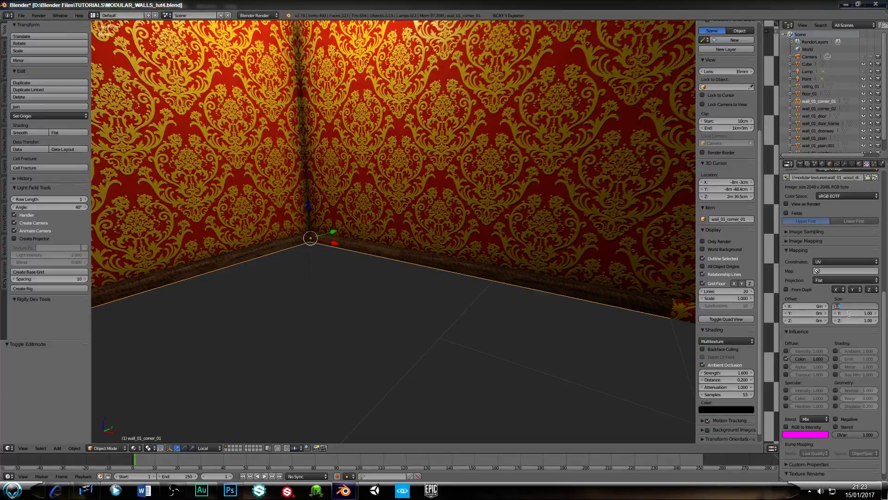
pyautogui.write('5')
pyautogui.press('Tab')
pyautogui.write('5')
pyautogui.press('Tab')
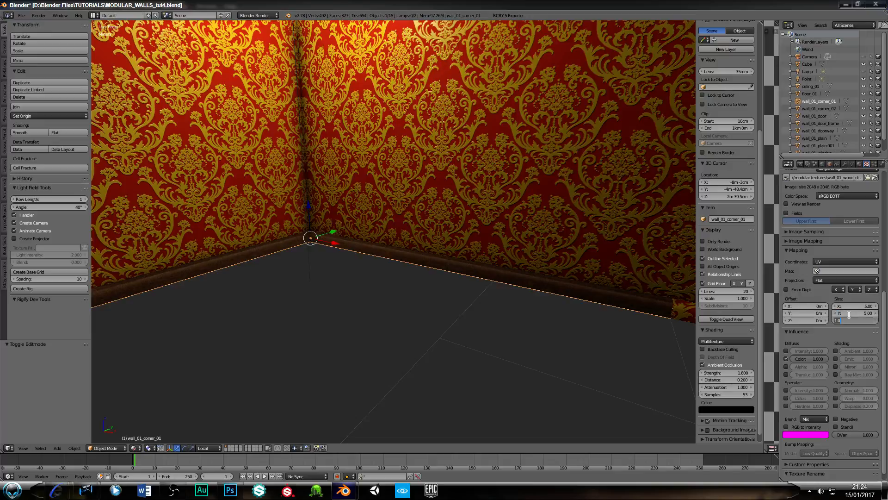
pyautogui.write('5')
pyautogui.press('Return')
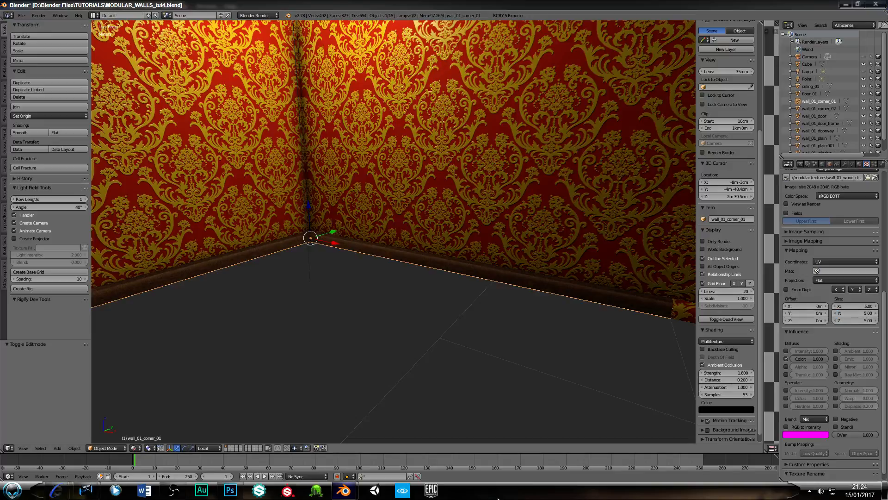
pyautogui.scroll(4, 334, 384)
pyautogui.scroll(1, 356, 336)
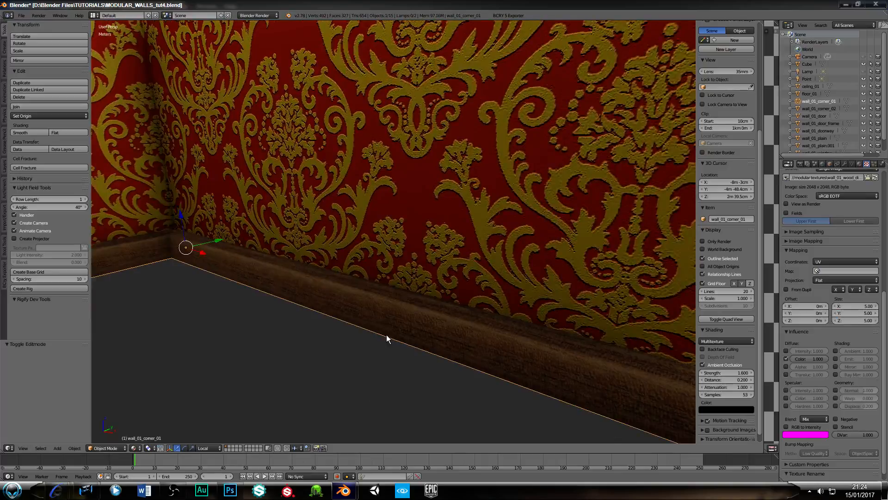
pyautogui.moveTo(387, 334); pyautogui.dragTo(343, 289, button='middle')
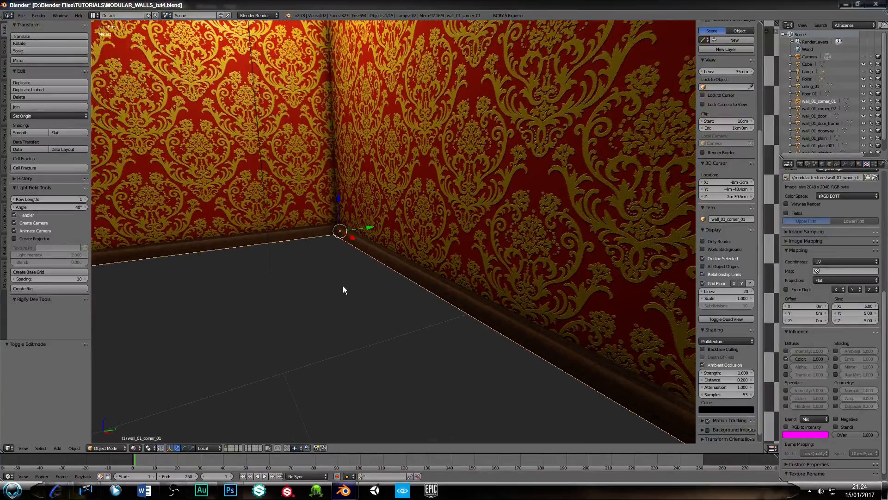
pyautogui.scroll(1, 816, 370)
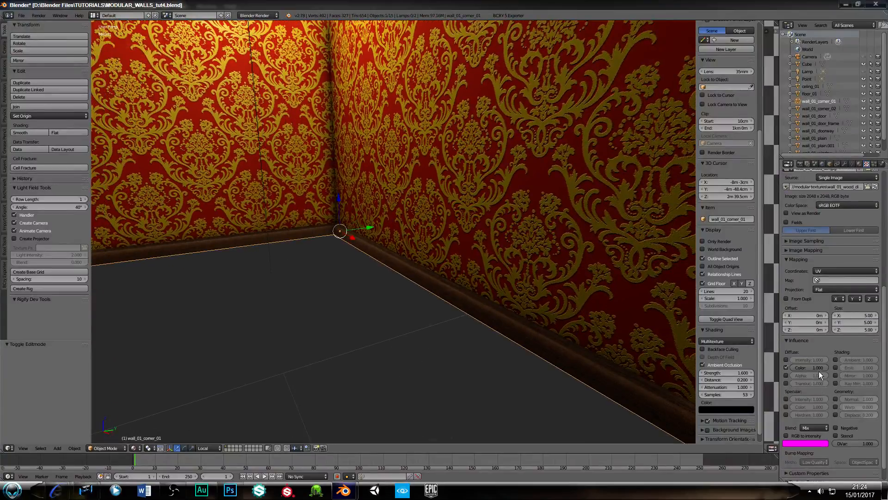
# Make the wood texture influence specular intensity, specular hardness and normal, with the normal amount set to 0.1
pyautogui.scroll(-2, 832, 388)
pyautogui.moveTo(786, 380); pyautogui.dragTo(787, 395)
pyautogui.moveTo(534, 356)
pyautogui.mouseDown(button='middle')
pyautogui.moveTo(474, 329)
pyautogui.moveTo(526, 355)
pyautogui.moveTo(493, 319)
pyautogui.moveTo(496, 331)
pyautogui.moveTo(464, 346)
pyautogui.moveTo(481, 350)
pyautogui.mouseUp(button='middle')
pyautogui.click(786, 388)
pyautogui.click(835, 380)
pyautogui.click(862, 379)
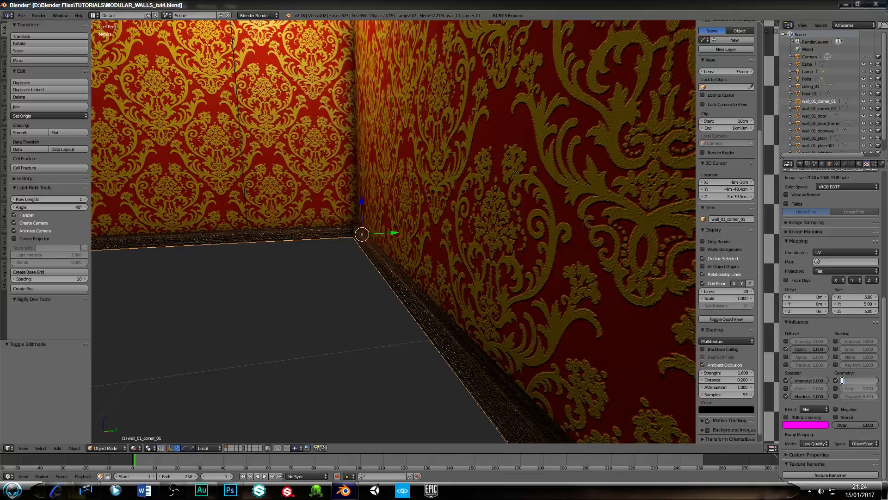
pyautogui.write('0.1')
pyautogui.press('Return')
pyautogui.moveTo(448, 307); pyautogui.dragTo(411, 324, button='middle')
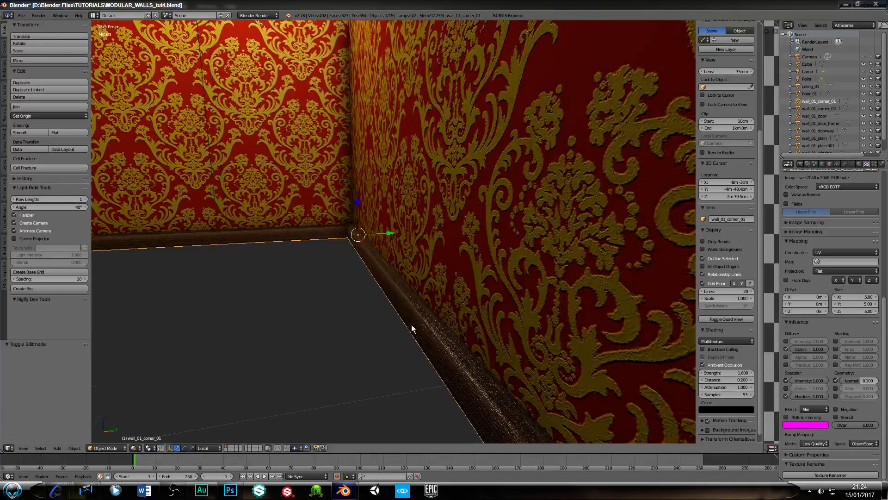
# Enable the wood texture's specular color influence, disable its hardness influence, and set the normal amount to 0.05
pyautogui.click(786, 388)
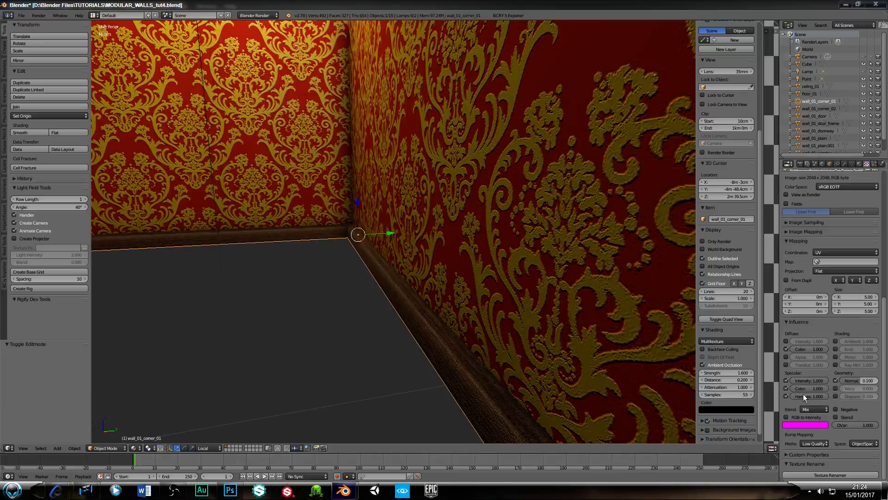
pyautogui.click(786, 380)
pyautogui.click(785, 396)
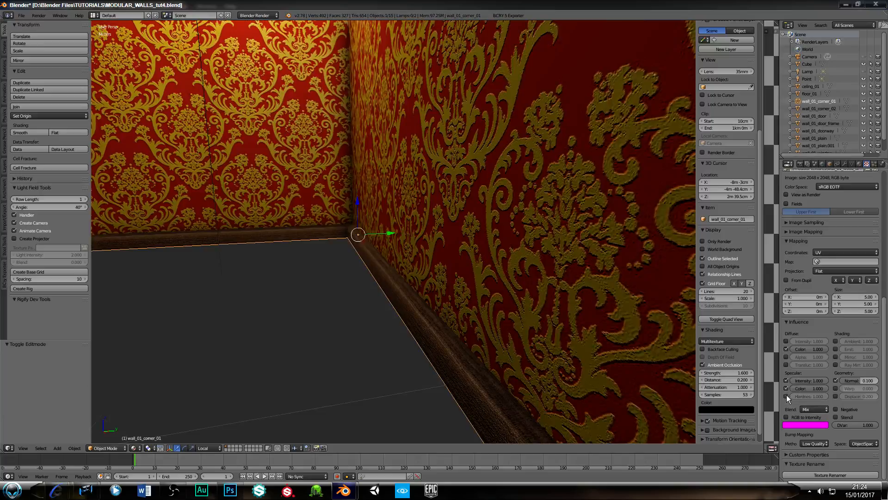
pyautogui.click(862, 382)
pyautogui.press('Return')
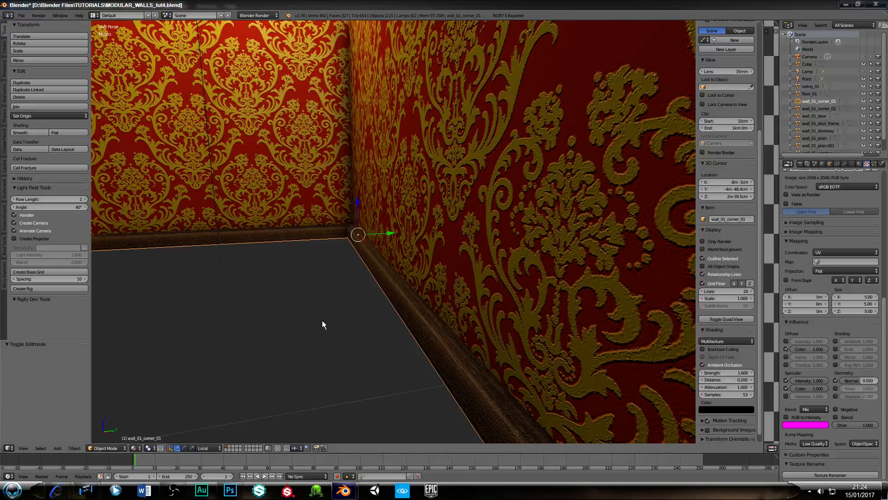
pyautogui.scroll(2, 390, 334)
pyautogui.moveTo(350, 337); pyautogui.dragTo(321, 283, button='middle')
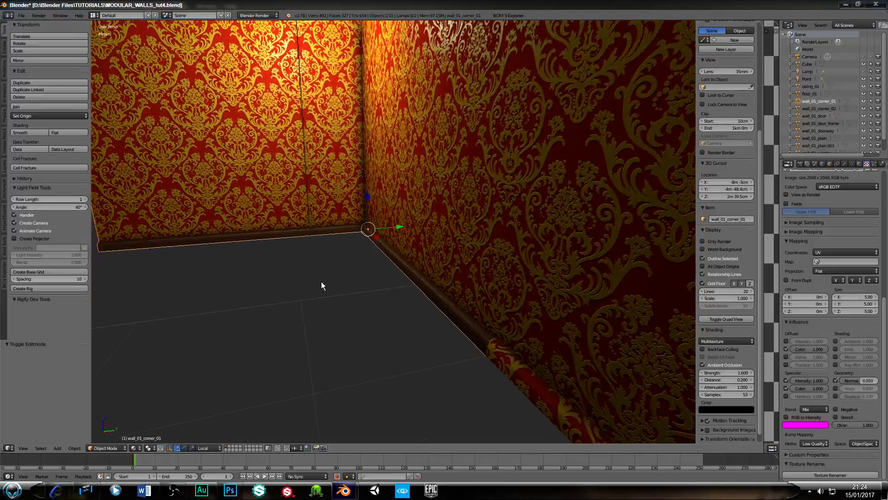
# Set the wood texture's normal influence to 0.07
pyautogui.click(861, 379)
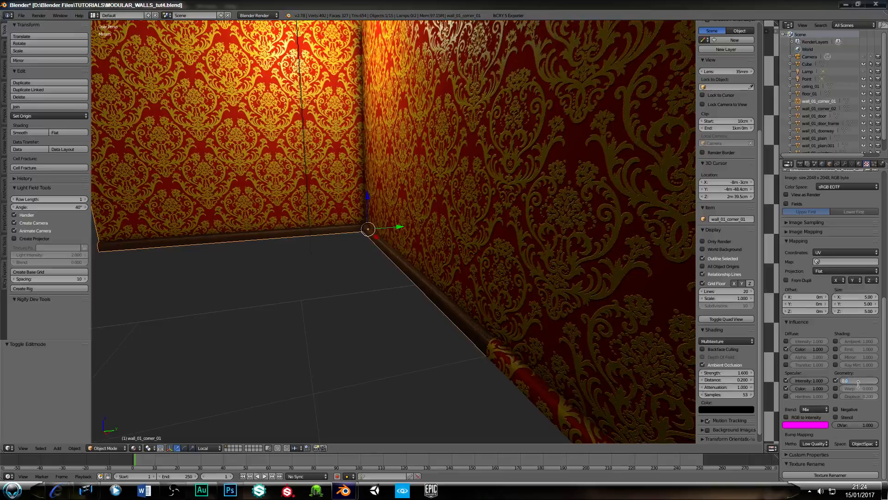
pyautogui.press('Return')
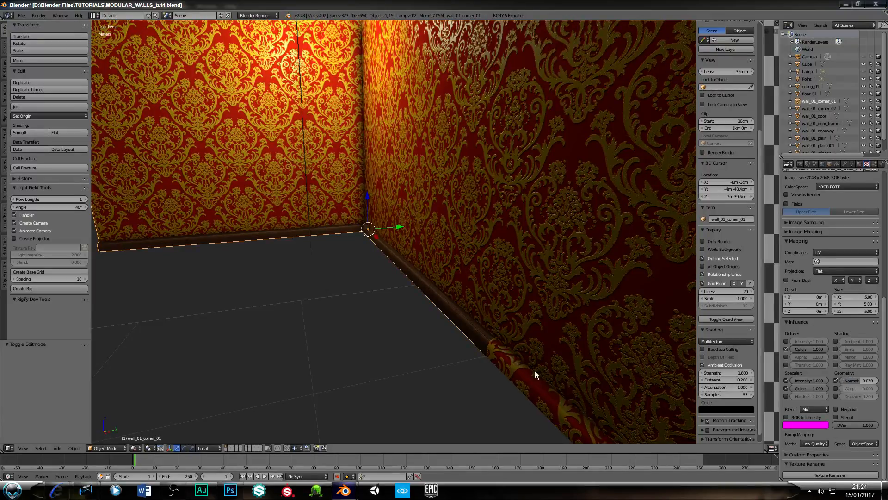
pyautogui.scroll(2, 473, 351)
pyautogui.moveTo(341, 267)
pyautogui.mouseDown(button='middle')
pyautogui.moveTo(338, 303)
pyautogui.moveTo(352, 332)
pyautogui.moveTo(357, 288)
pyautogui.moveTo(509, 290)
pyautogui.moveTo(342, 268)
pyautogui.mouseUp(button='middle')
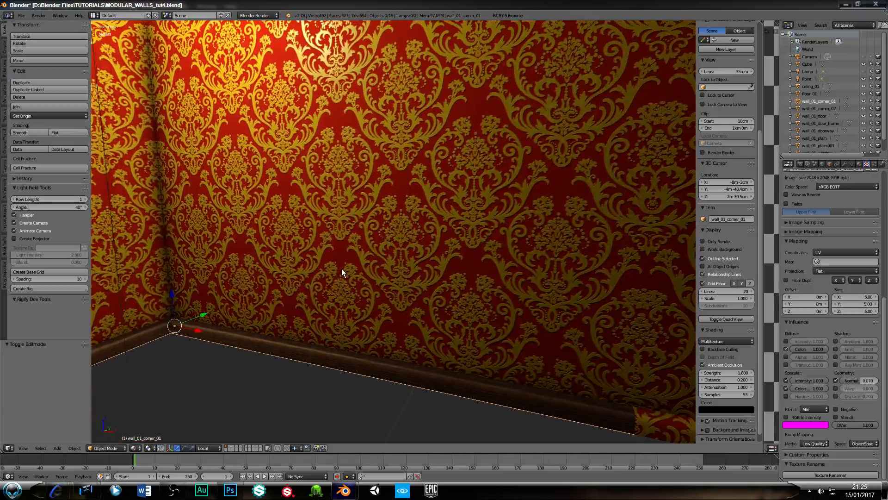
# Add a second material slot to wall_01_plain and fill it with the existing skirting material
pyautogui.moveTo(663, 365); pyautogui.dragTo(353, 276, button='middle')
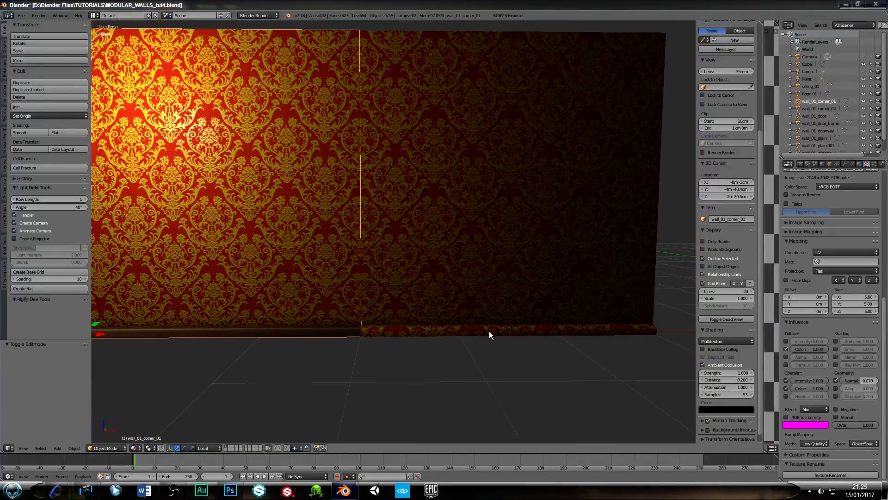
pyautogui.click(858, 164)
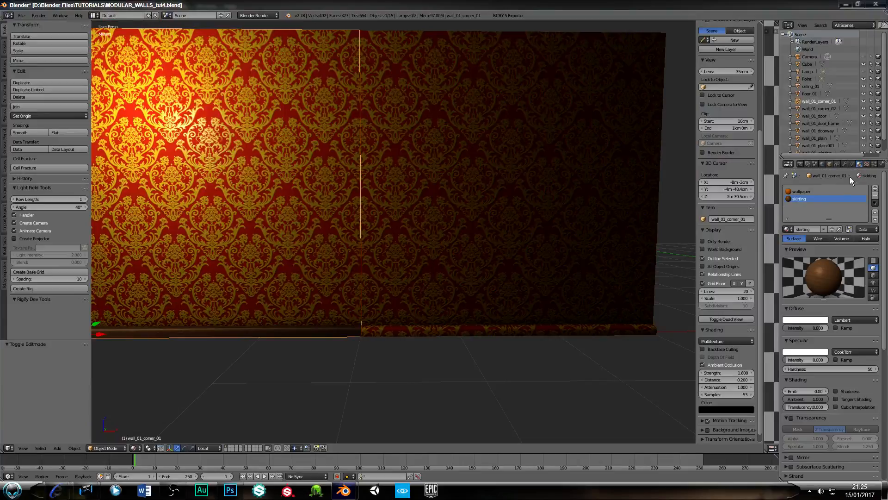
pyautogui.rightClick(528, 260)
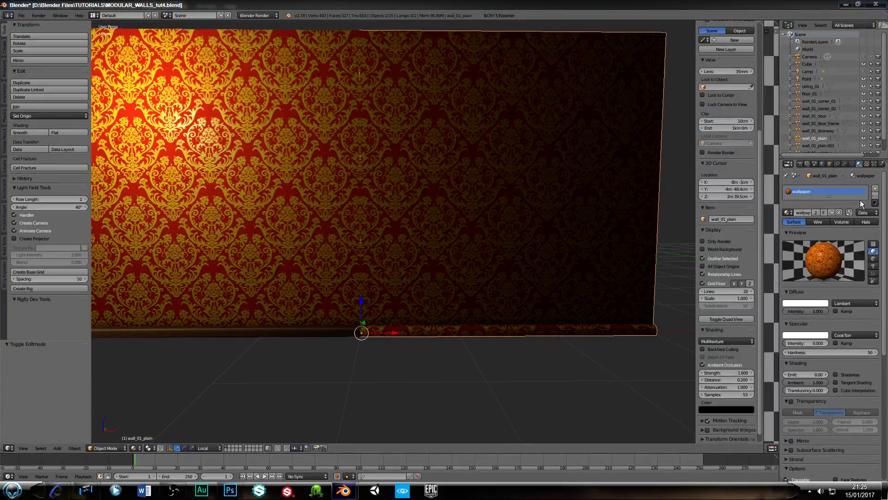
pyautogui.click(875, 188)
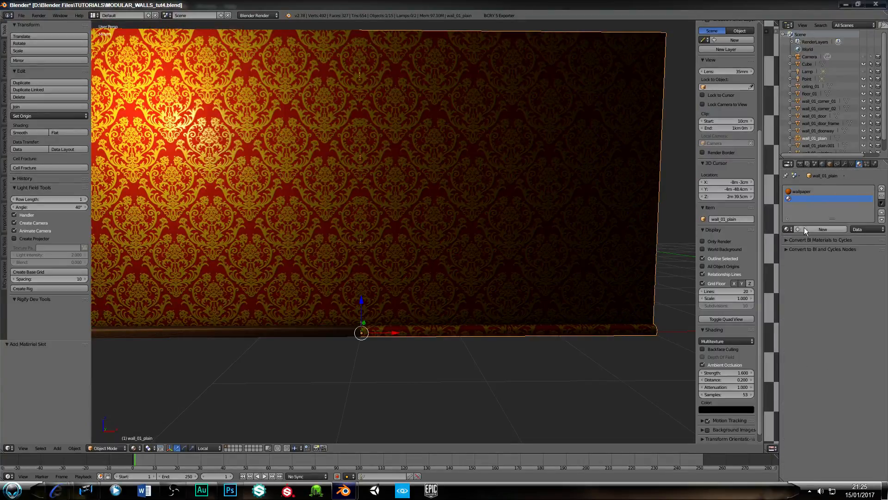
pyautogui.click(787, 229)
pyautogui.click(799, 240)
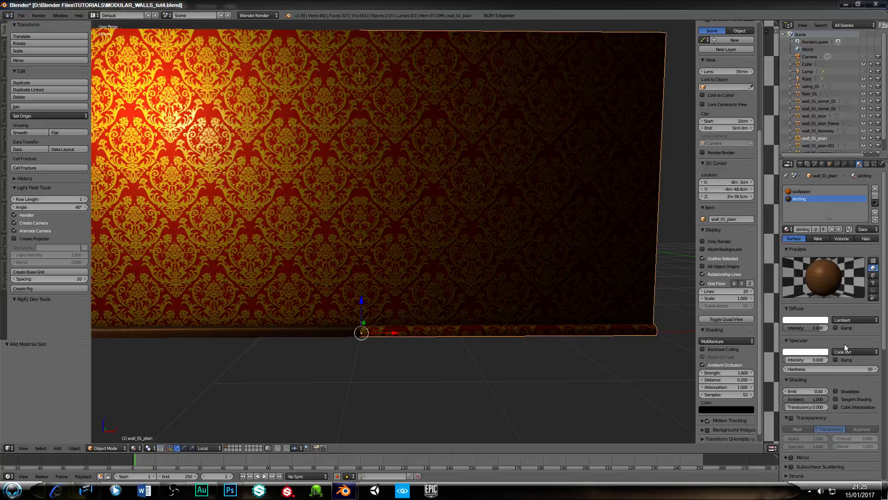
# Select the linked skirting board faces of wall_01_plain and assign the skirting material to them
pyautogui.moveTo(496, 318); pyautogui.dragTo(472, 329, button='middle')
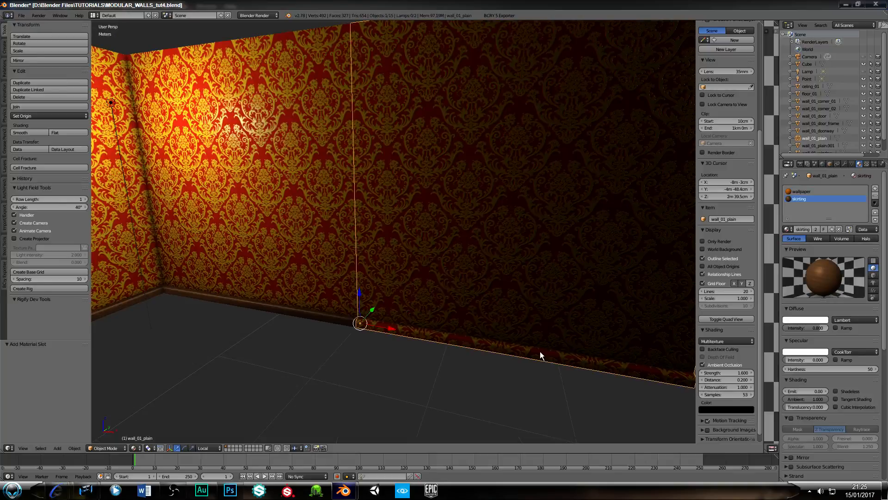
pyautogui.press('Tab')
pyautogui.press('a')
pyautogui.press('l')
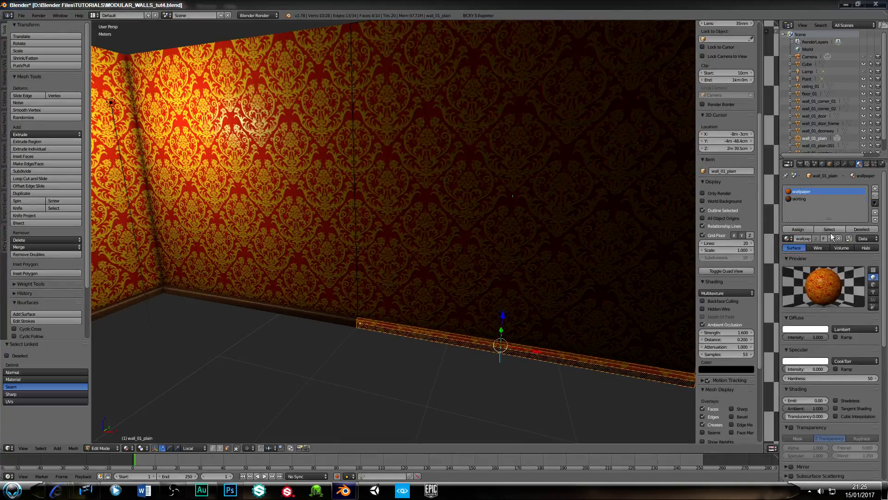
pyautogui.click(799, 199)
pyautogui.click(799, 228)
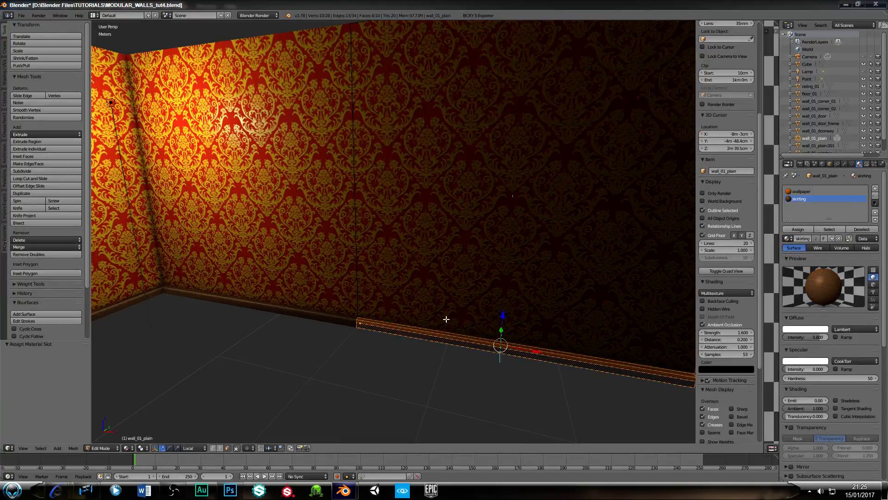
pyautogui.press('Tab')
pyautogui.scroll(3, 290, 321)
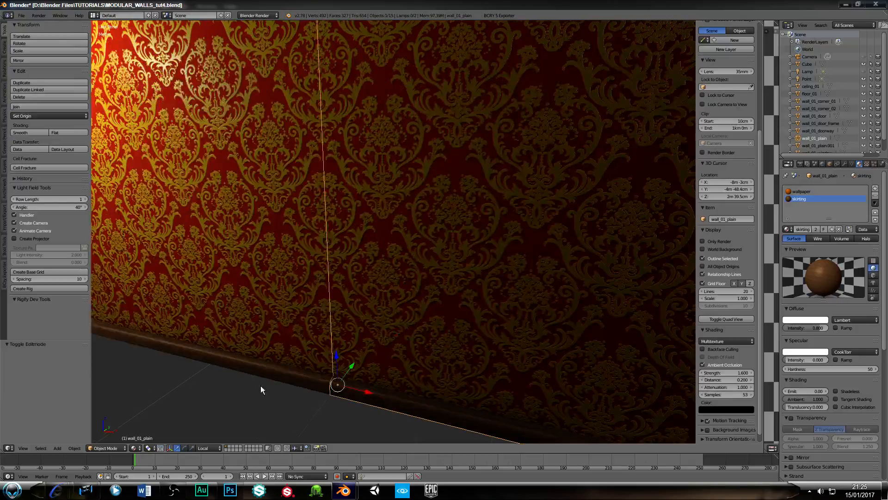
# Examine the seam in the skirting and wallpaper between wall_01_corner_01 and wall_01_plain, selecting each wall in turn
pyautogui.press('a')
pyautogui.moveTo(246, 397); pyautogui.dragTo(279, 299, button='middle')
pyautogui.scroll(3, 280, 301)
pyautogui.rightClick(397, 322)
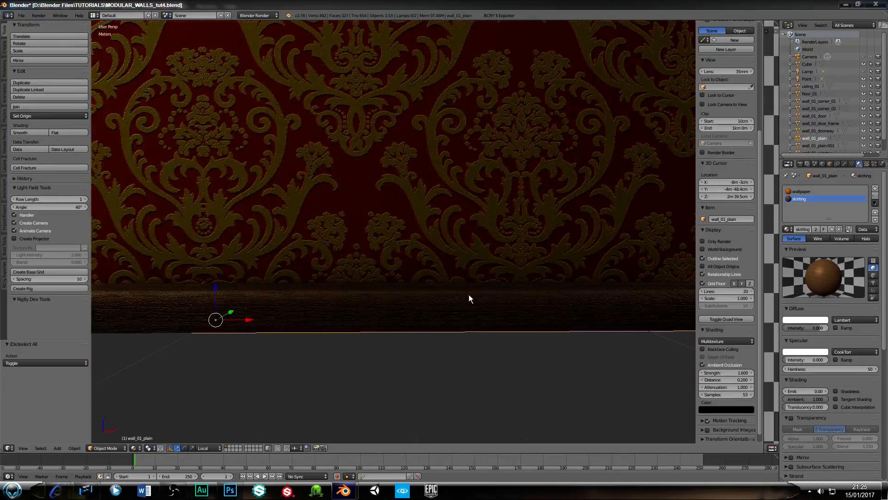
pyautogui.moveTo(173, 368); pyautogui.dragTo(320, 375, button='middle')
pyautogui.press('a')
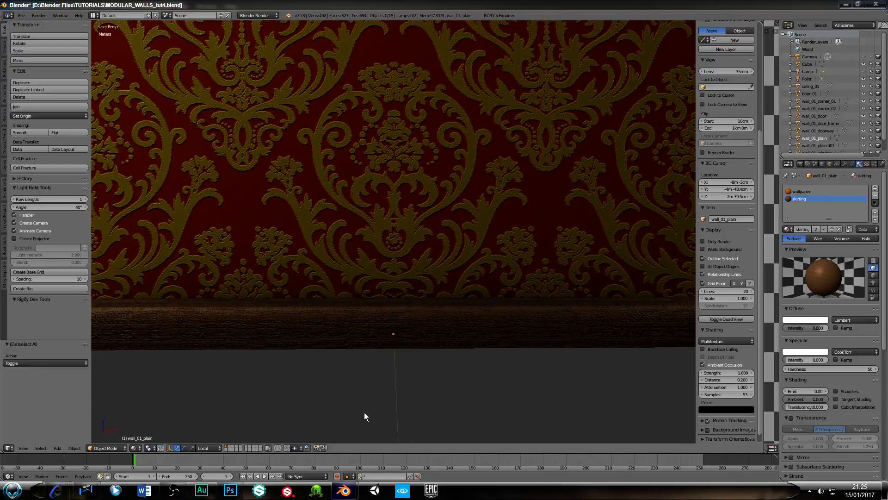
pyautogui.rightClick(329, 342)
pyautogui.rightClick(444, 343)
pyautogui.rightClick(325, 337)
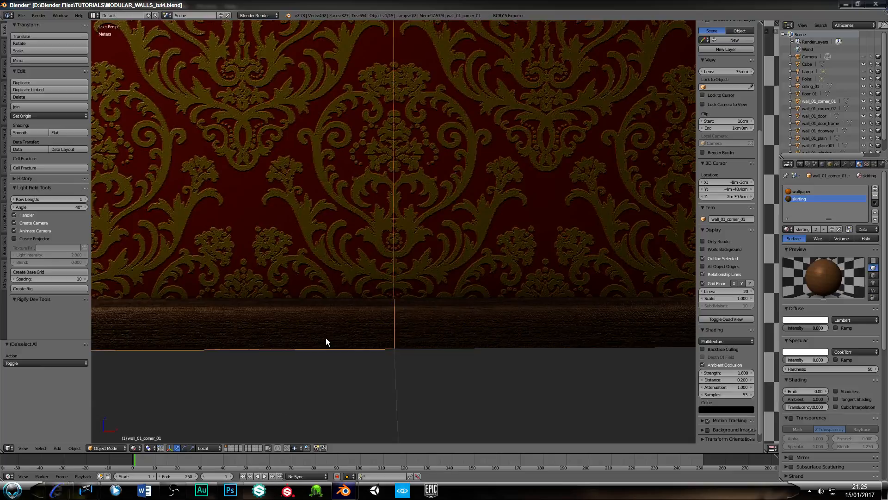
pyautogui.rightClick(448, 328)
pyautogui.rightClick(324, 327)
pyautogui.press('a')
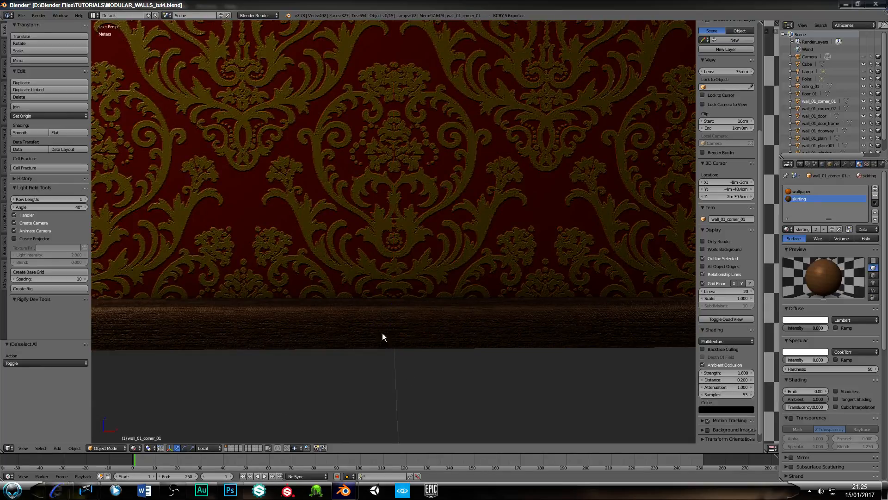
# Try moving wall_01_plain along its local X axis away from the corner wall, and undo the move
pyautogui.scroll(-6, 400, 241)
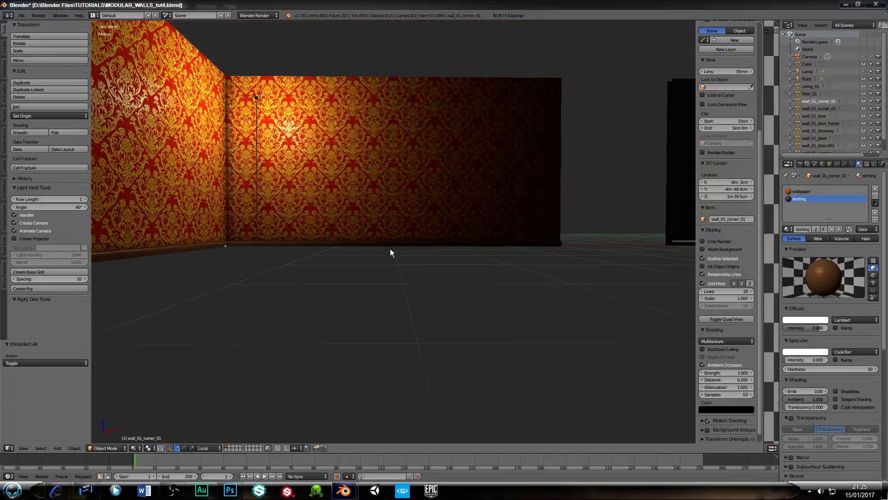
pyautogui.moveTo(390, 249); pyautogui.dragTo(351, 223, button='middle')
pyautogui.rightClick(426, 254)
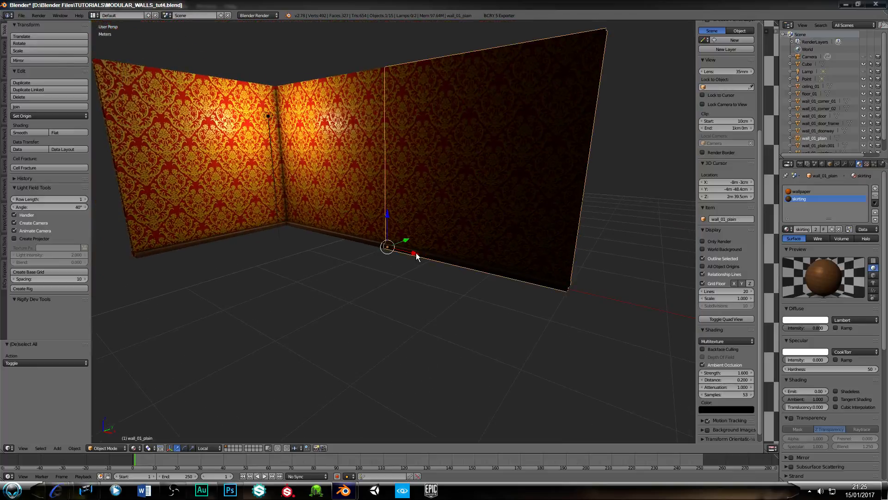
pyautogui.press('g')
pyautogui.press('x')
pyautogui.press('x')
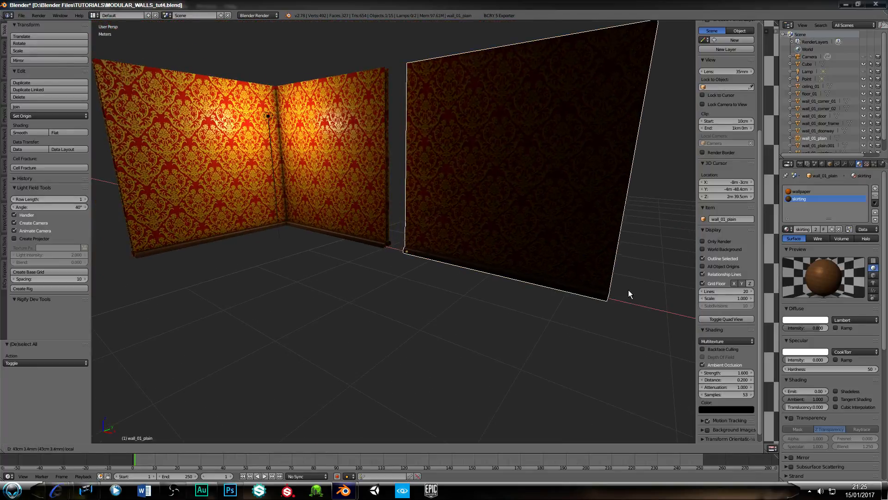
pyautogui.click(596, 309)
pyautogui.hotkey('ctrl', 'z')
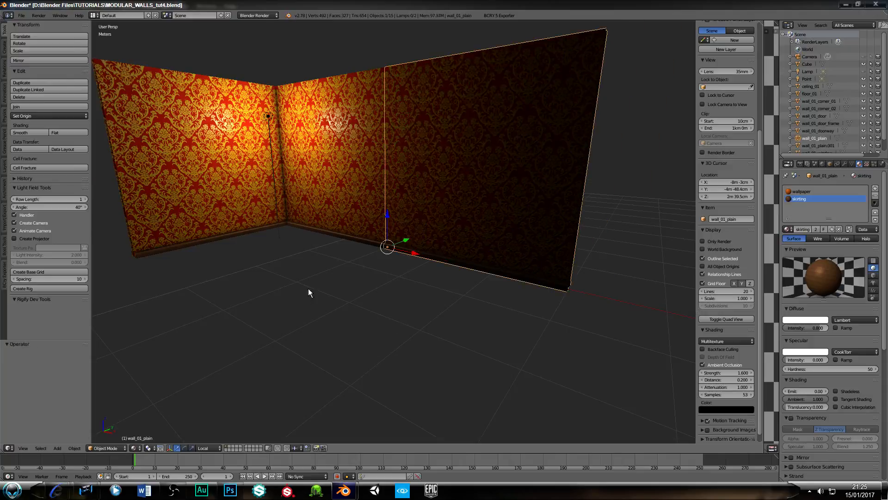
# Deselect everything and examine the textured corner and plain walls from several angles and distances
pyautogui.scroll(5, 308, 288)
pyautogui.moveTo(337, 284); pyautogui.dragTo(305, 364, button='middle')
pyautogui.press('a')
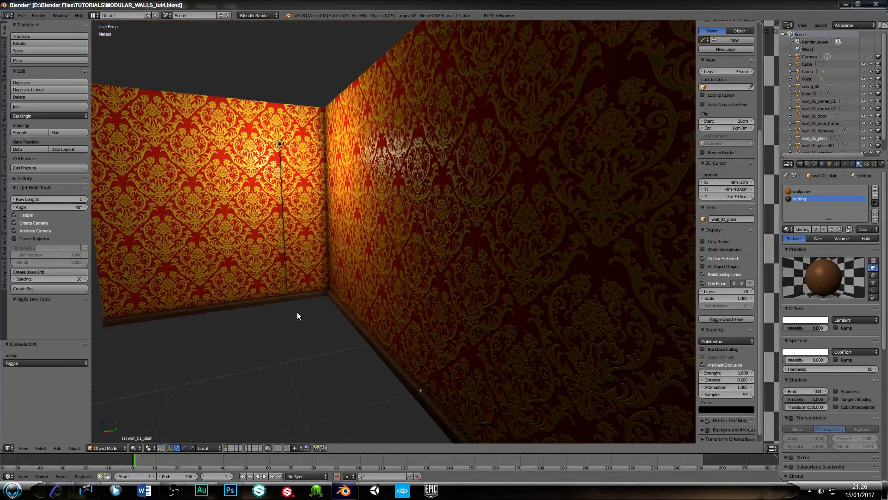
pyautogui.moveTo(298, 312)
pyautogui.mouseDown(button='middle')
pyautogui.moveTo(272, 306)
pyautogui.moveTo(296, 301)
pyautogui.moveTo(264, 296)
pyautogui.moveTo(330, 304)
pyautogui.moveTo(231, 307)
pyautogui.moveTo(357, 312)
pyautogui.moveTo(297, 333)
pyautogui.moveTo(306, 306)
pyautogui.mouseUp(button='middle')
pyautogui.scroll(-5, 275, 305)
pyautogui.scroll(4, 262, 297)
pyautogui.scroll(3, 328, 303)
pyautogui.scroll(-3, 357, 311)
pyautogui.scroll(3, 310, 313)
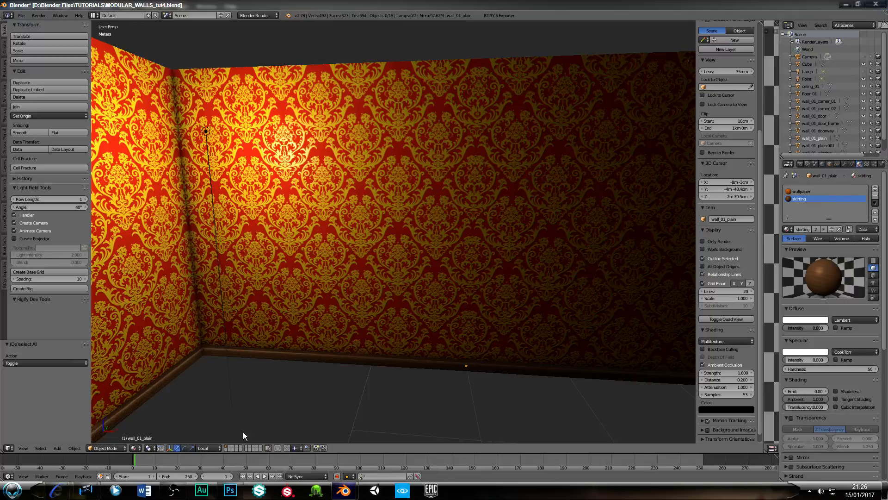
# View the DecalsPatches2031 page in the browser, and select TexturesCom_DecalsPatches2031_2_alphamasked_S in the textures library's Grunge and Decals folder
pyautogui.moveTo(60, 491)
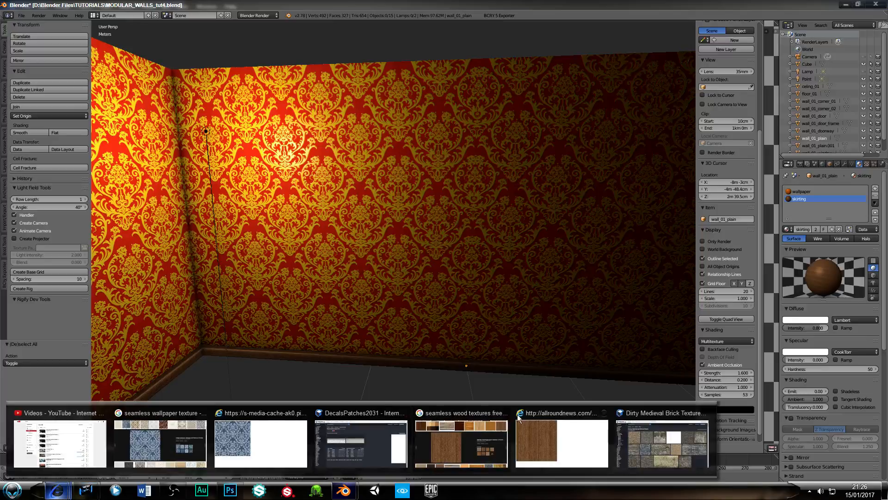
pyautogui.click(358, 411)
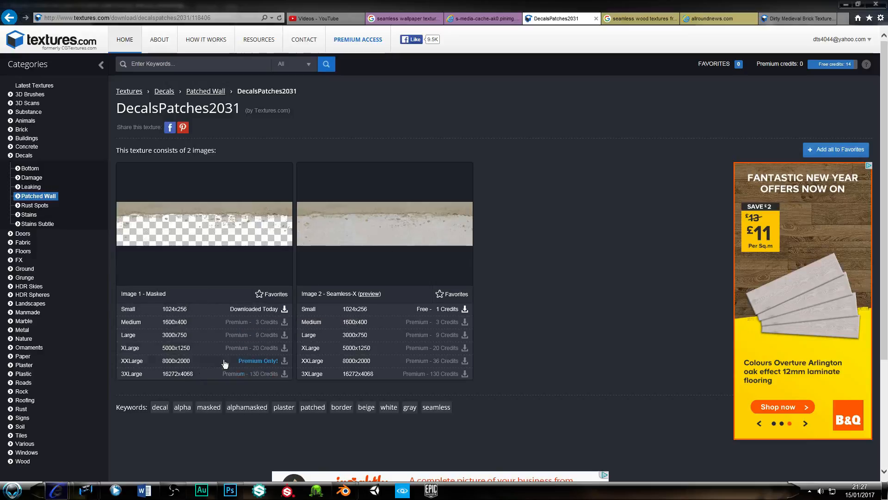
pyautogui.moveTo(95, 495)
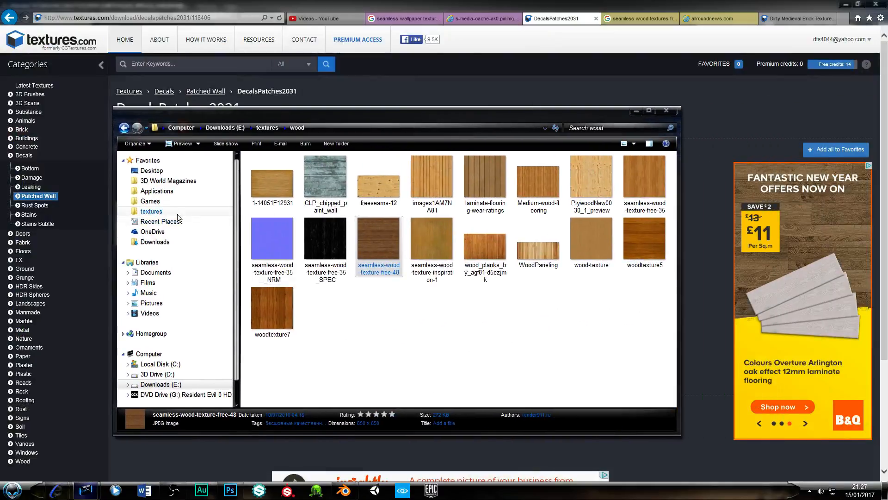
pyautogui.click(159, 214)
pyautogui.scroll(-2, 292, 283)
pyautogui.click(291, 283)
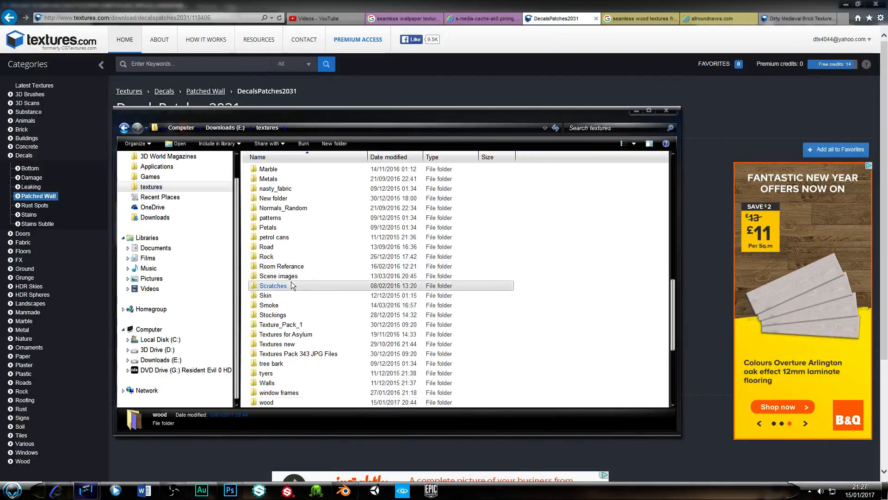
pyautogui.scroll(-3, 290, 283)
pyautogui.scroll(4, 286, 232)
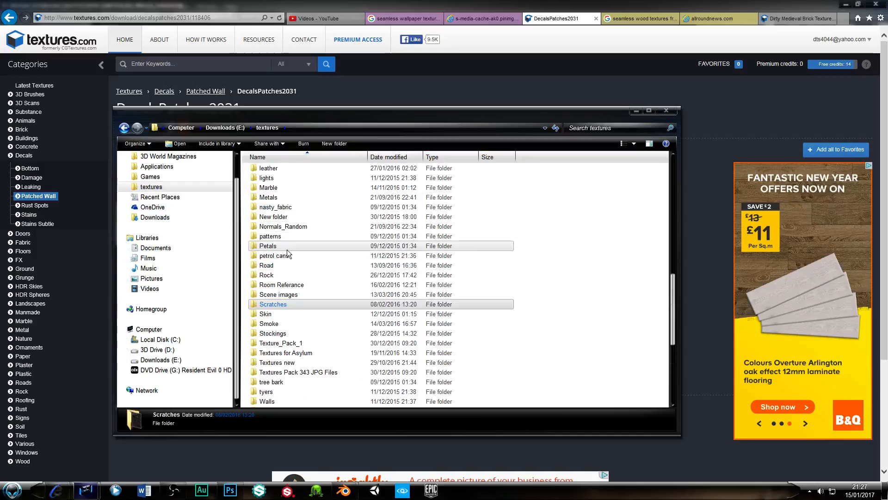
pyautogui.scroll(3, 283, 237)
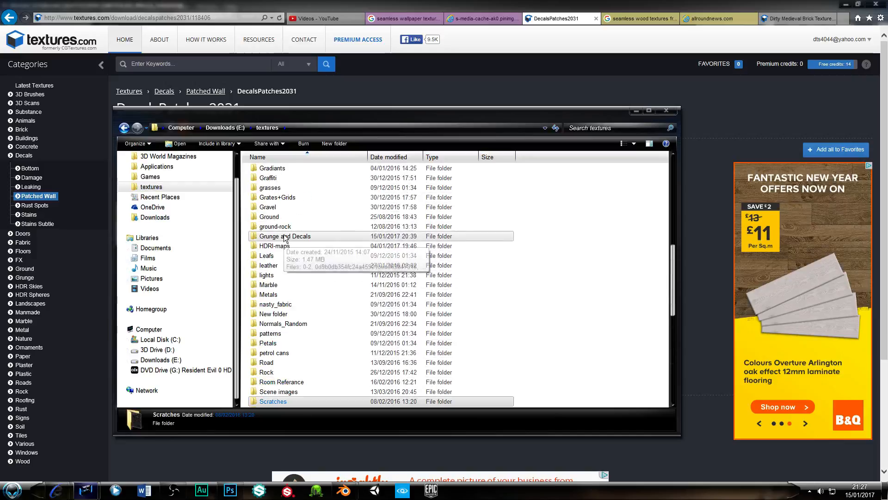
pyautogui.doubleClick(287, 236)
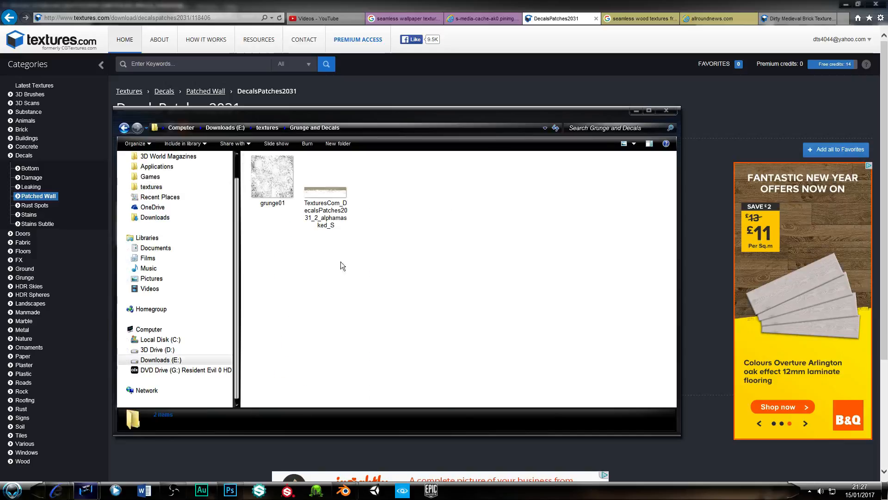
pyautogui.click(334, 196)
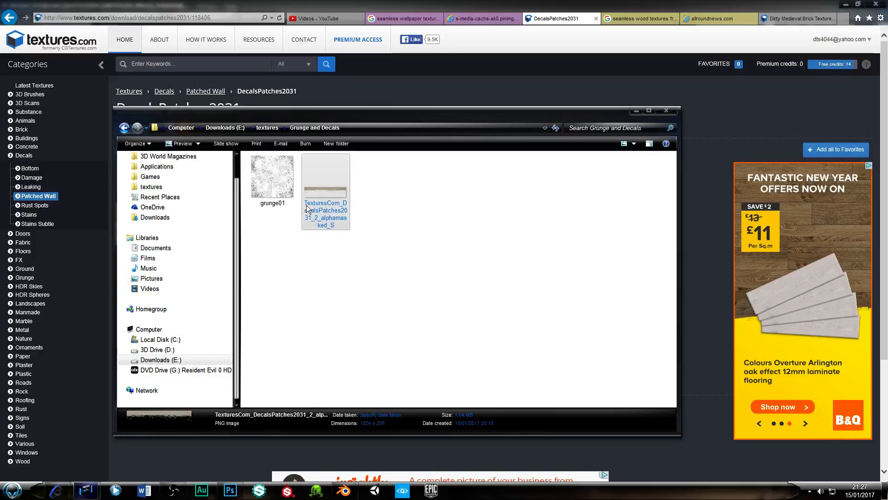
# Switch back to the modular walls scene in Blender and examine the corner and plain walls from farther away
pyautogui.click(230, 491)
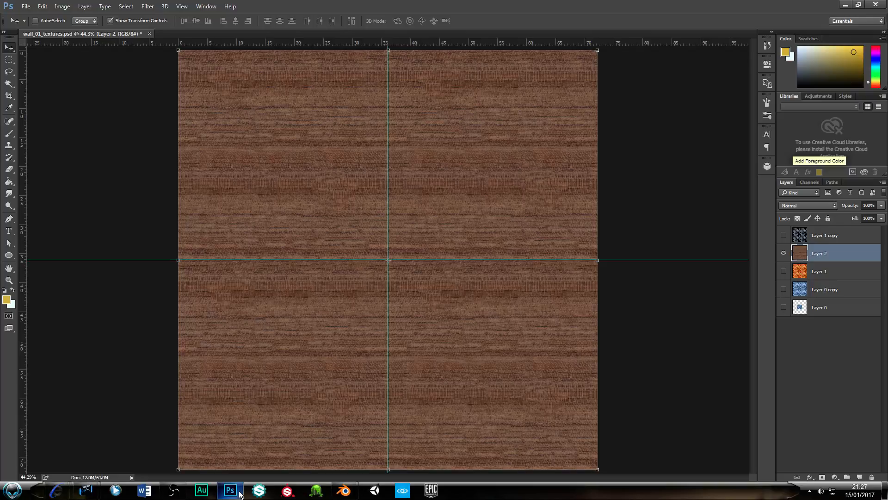
pyautogui.click(240, 493)
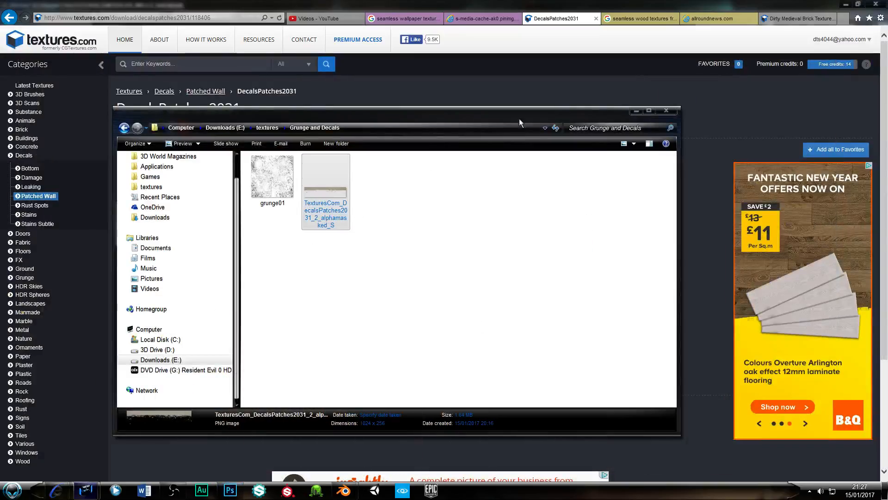
pyautogui.moveTo(343, 490)
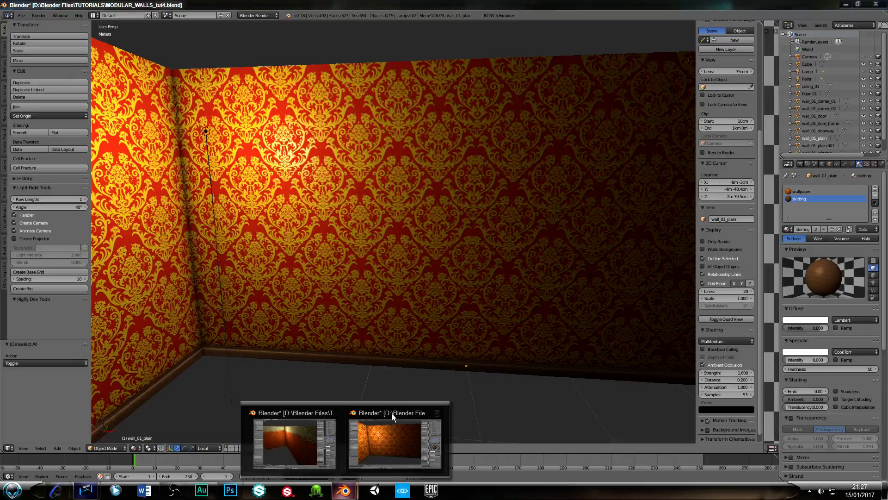
pyautogui.click(392, 412)
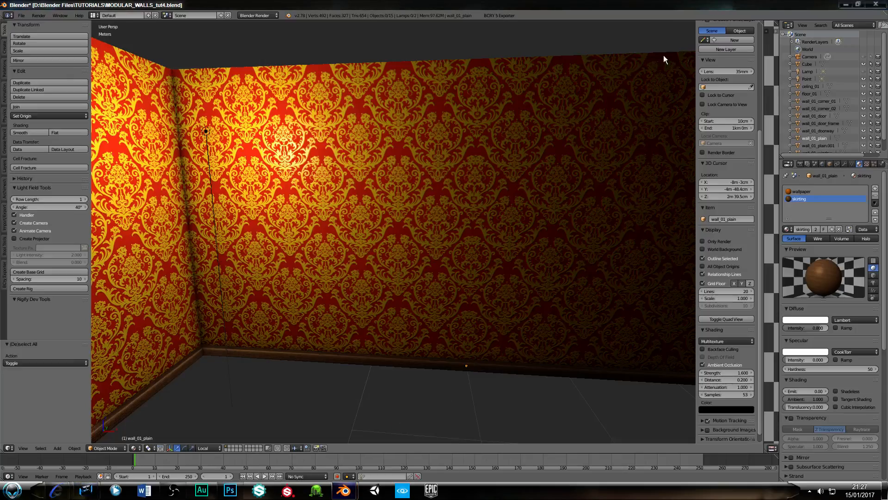
pyautogui.moveTo(489, 126); pyautogui.dragTo(493, 195, button='middle')
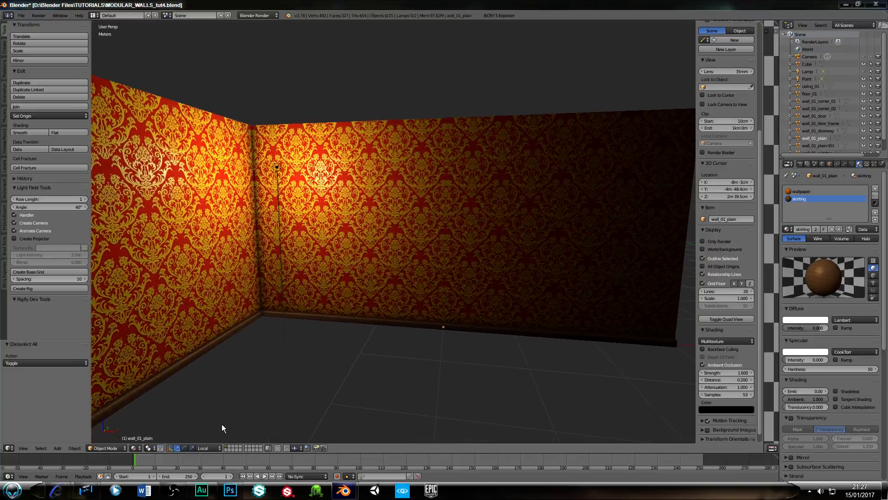
# Switch to wall_01_textures.psd in Photoshop, hide the wood layer (Layer 2) and show the red damask wallpaper layer (Layer 1)
pyautogui.click(240, 492)
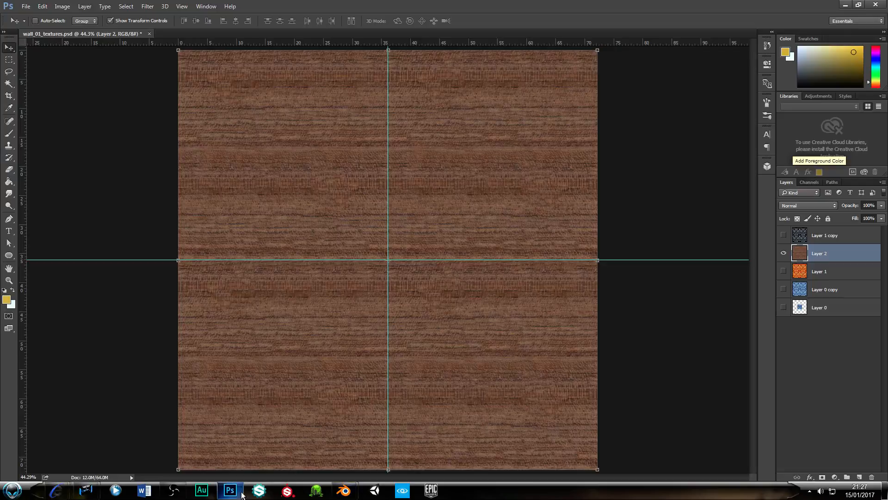
pyautogui.click(783, 253)
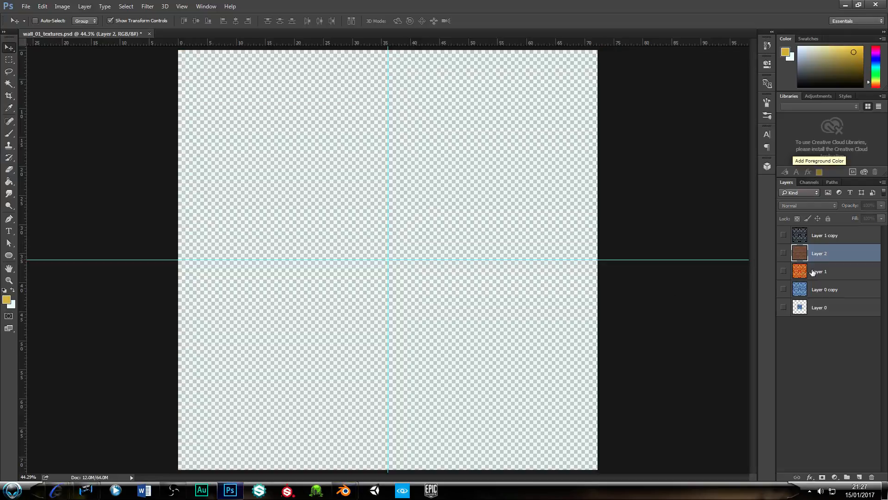
pyautogui.click(783, 271)
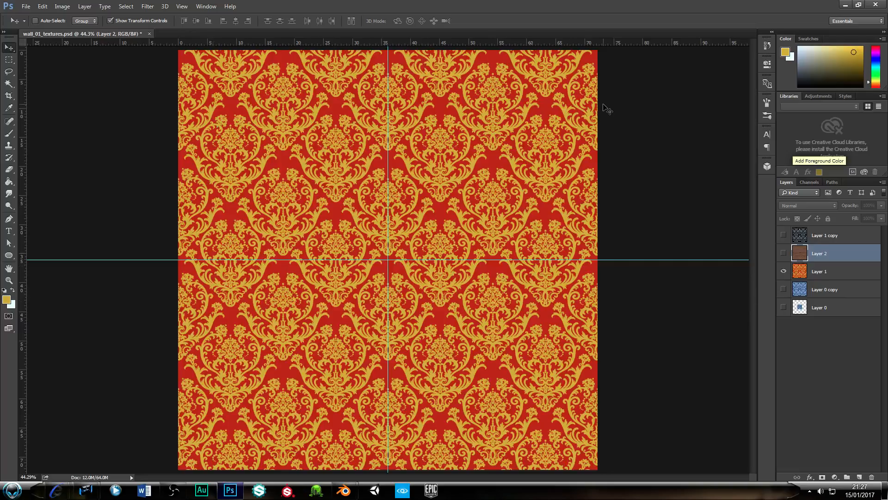
# Place the image TexturesCom_DecalsPatches2031_2_alphamasked_S from the Grunge and Decals folder into wall_01_textures.psd
pyautogui.click(26, 6)
pyautogui.click(380, 5)
pyautogui.click(78, 409)
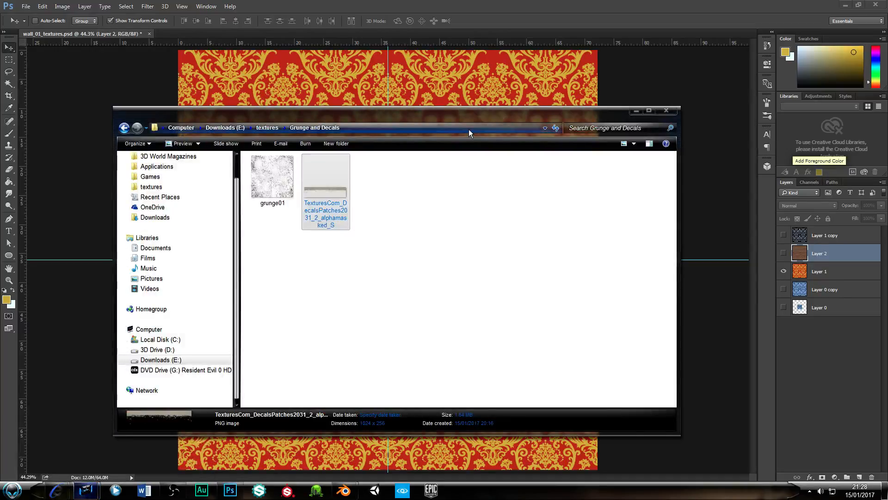
pyautogui.moveTo(362, 116); pyautogui.dragTo(775, 126)
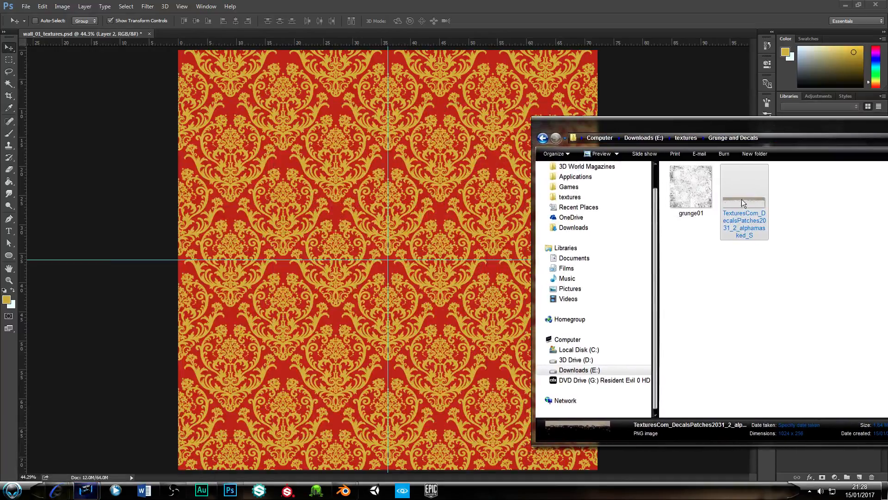
pyautogui.moveTo(745, 201); pyautogui.dragTo(371, 226)
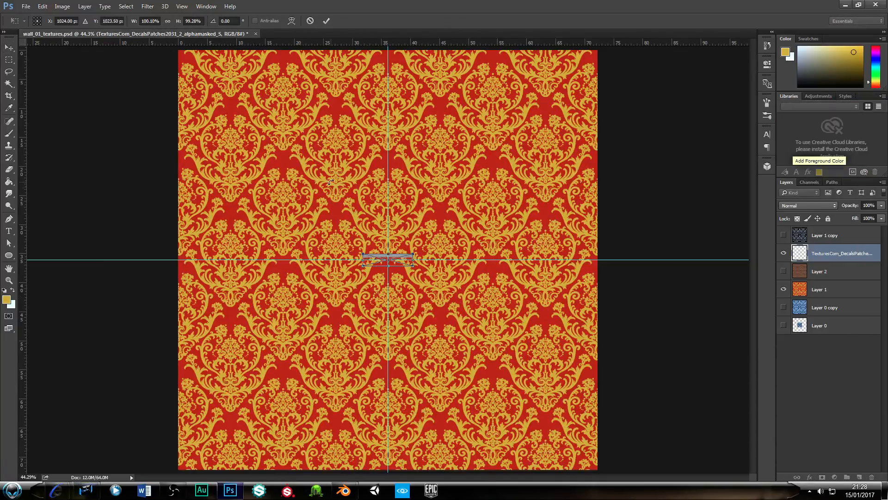
# Scale the plaster decal to the full canvas width from the top edge, with a height just under half the canvas
pyautogui.moveTo(382, 258); pyautogui.dragTo(598, 308)
pyautogui.click(326, 21)
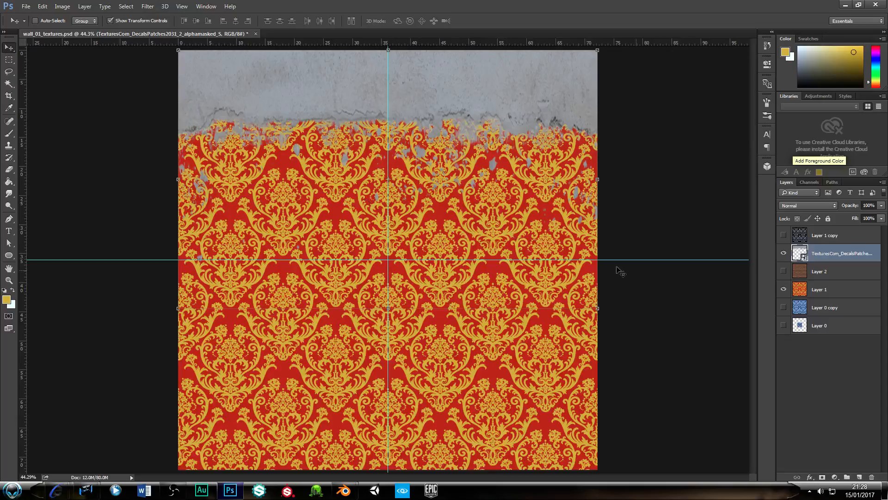
pyautogui.moveTo(388, 309); pyautogui.dragTo(388, 251)
pyautogui.click(326, 21)
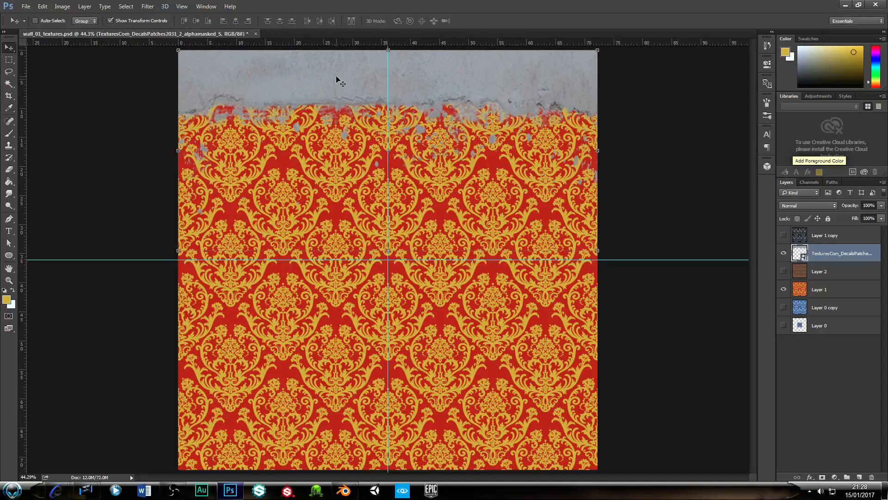
# Try duplicating the plaster decal and turning the copy upside down against the bottom edge of the canvas
pyautogui.moveTo(341, 101); pyautogui.dragTo(341, 336)
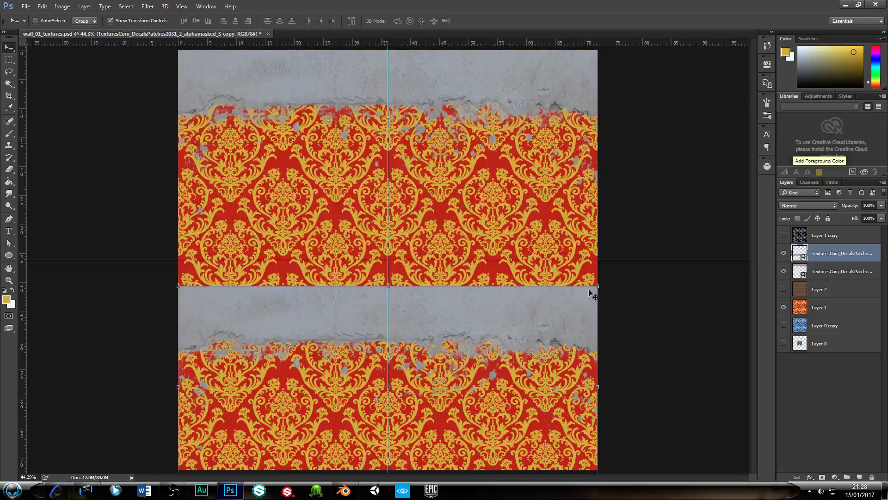
pyautogui.moveTo(604, 281); pyautogui.dragTo(115, 487)
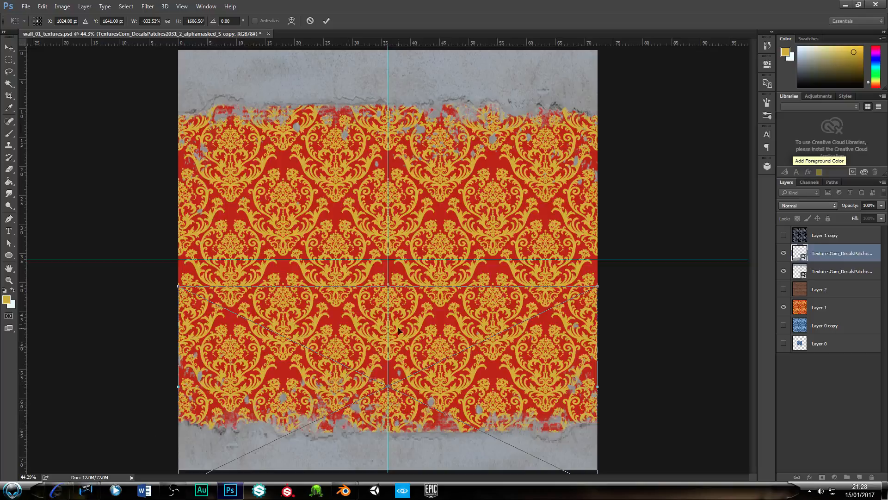
pyautogui.moveTo(388, 386)
pyautogui.mouseDown()
pyautogui.moveTo(396, 373)
pyautogui.moveTo(398, 381)
pyautogui.mouseUp()
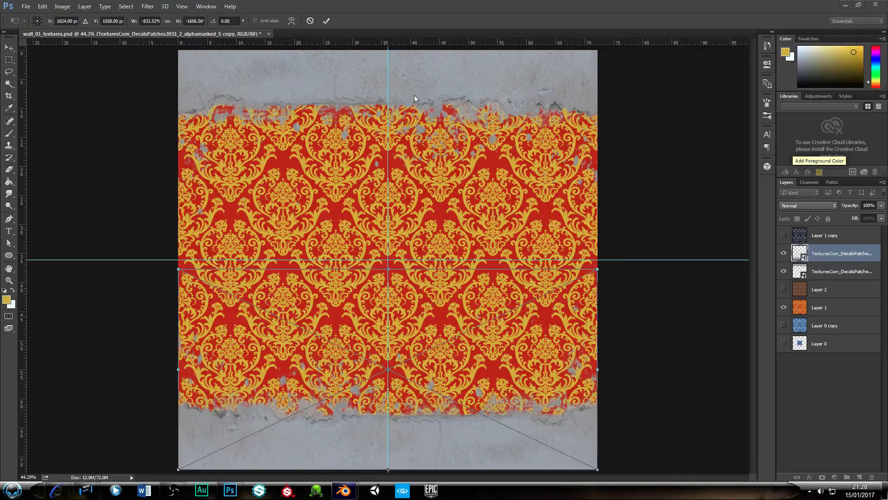
# Switch to Blender and examine the texture image, mapping and influence settings of wall_01_plain's skirting and wallpaper materials
pyautogui.moveTo(345, 490)
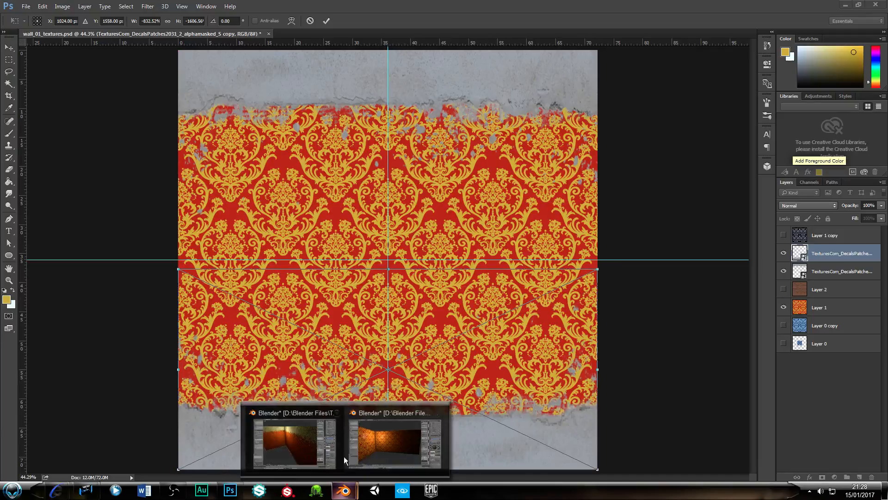
pyautogui.click(381, 412)
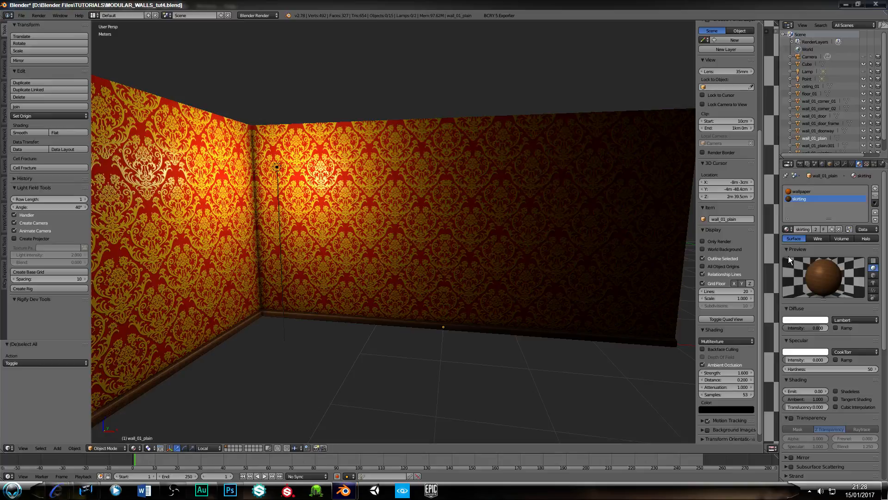
pyautogui.scroll(-10, 841, 364)
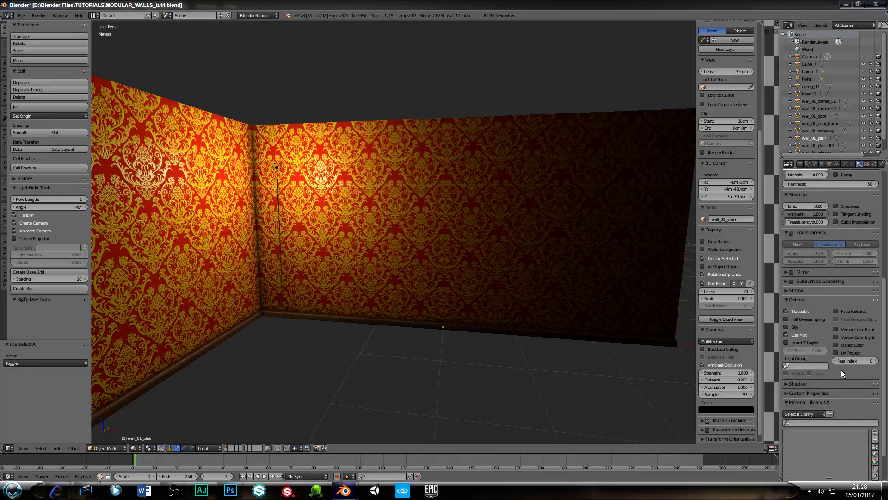
pyautogui.click(867, 164)
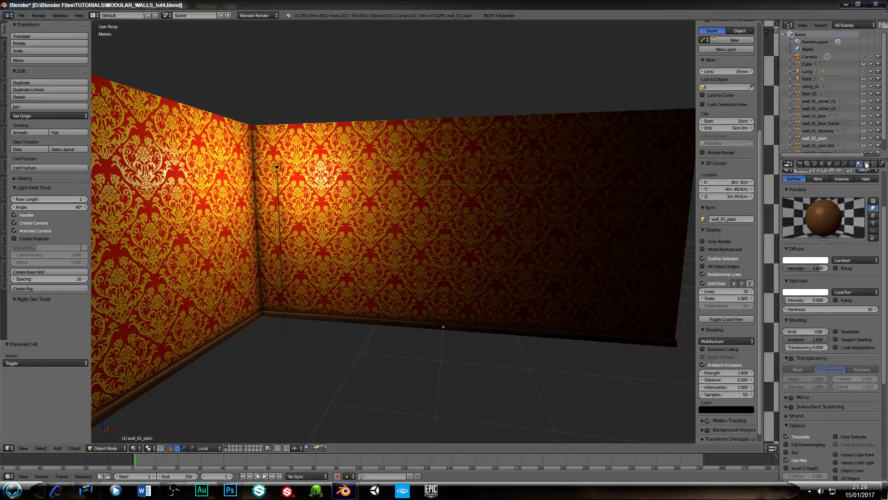
pyautogui.scroll(-8, 851, 229)
pyautogui.scroll(8, 850, 228)
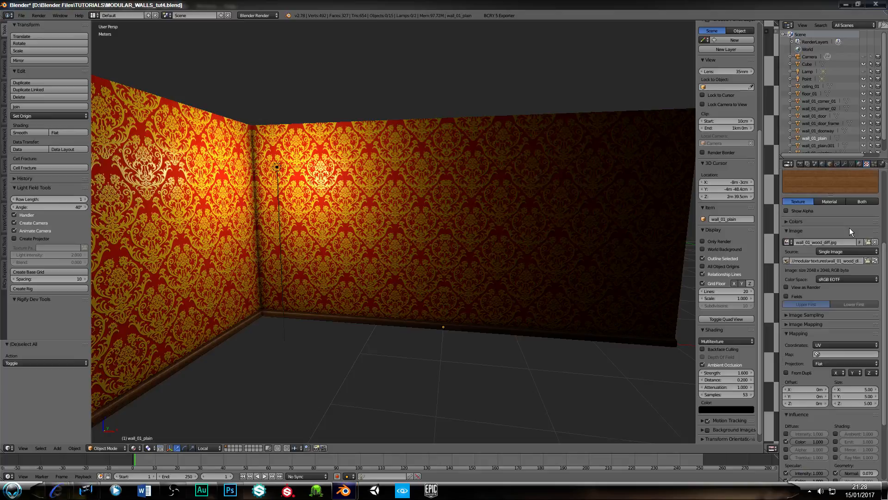
pyautogui.click(859, 164)
pyautogui.scroll(3, 832, 194)
pyautogui.click(814, 192)
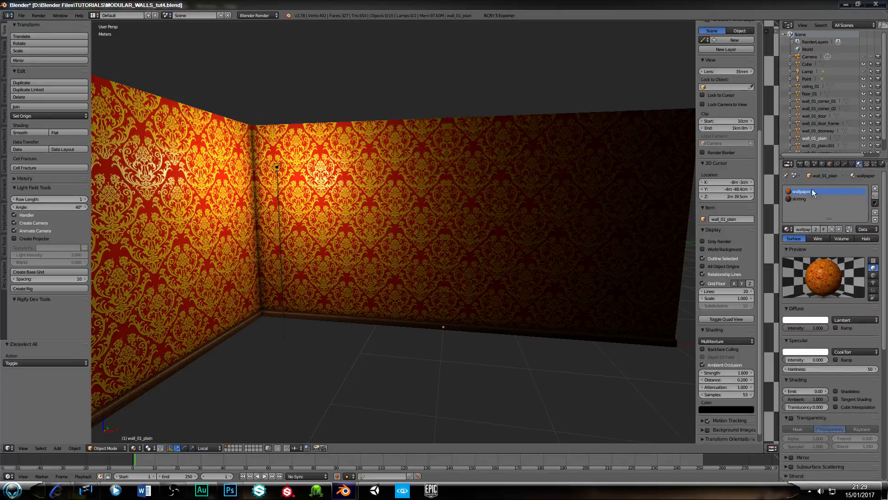
pyautogui.click(868, 164)
pyautogui.scroll(-8, 822, 245)
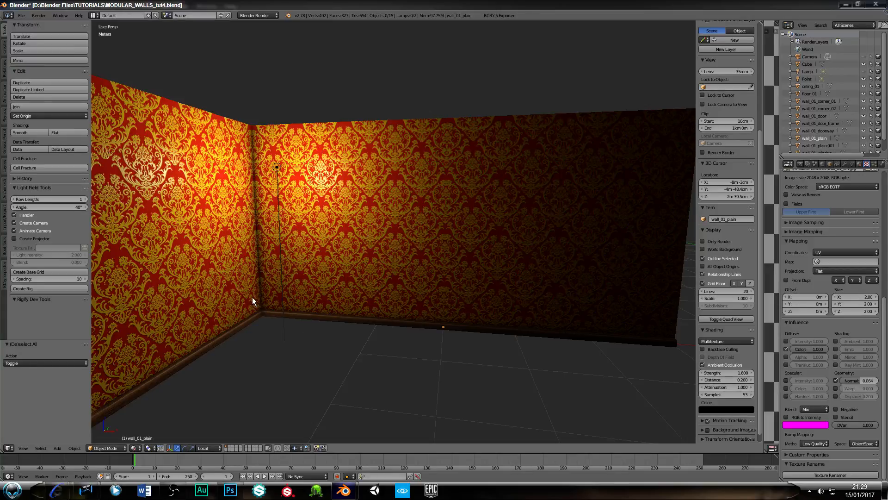
# Return to Photoshop, cancel the upside-down transform and remove the duplicated plaster decal from the lower half of the canvas
pyautogui.click(230, 489)
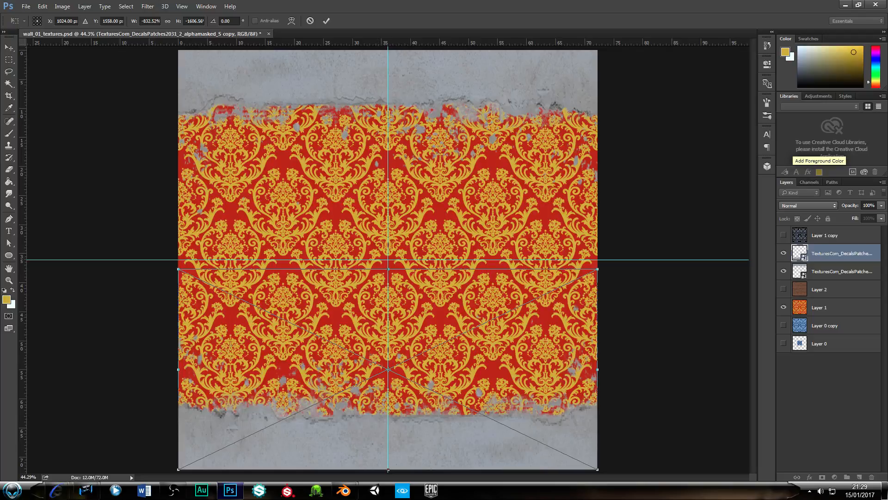
pyautogui.hotkey('alt', 'Tab')
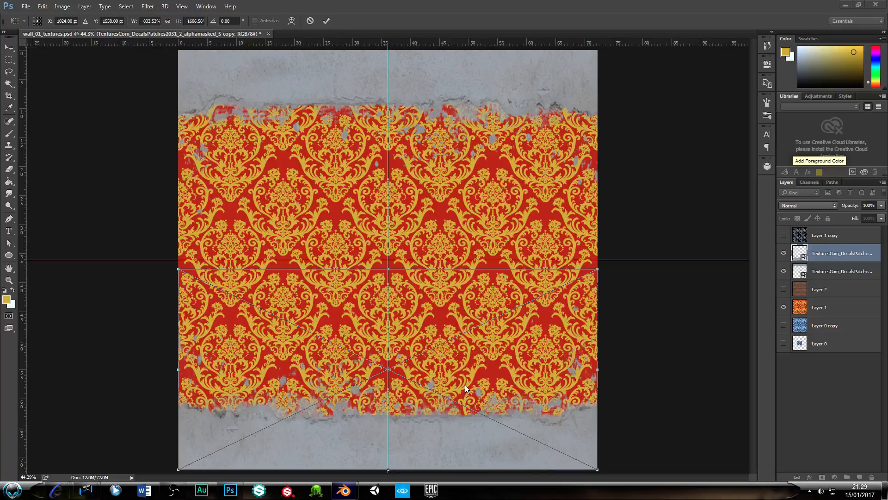
pyautogui.click(326, 22)
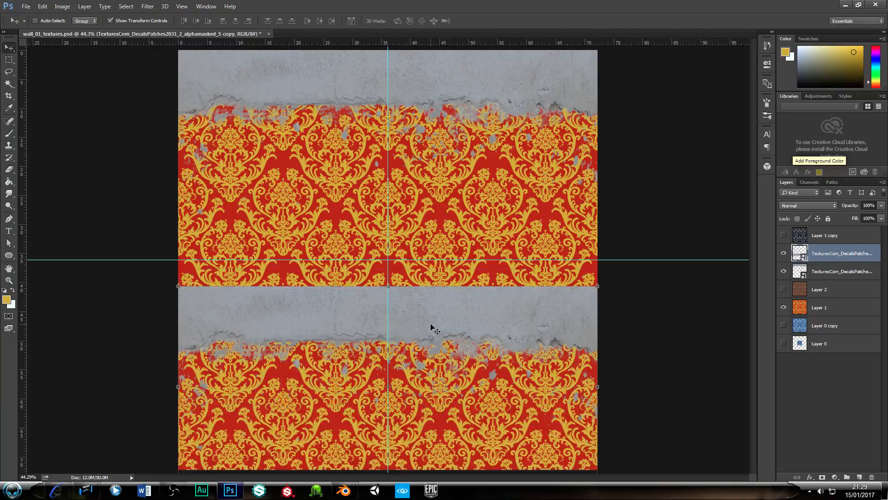
pyautogui.hotkey('ctrl', 'e')
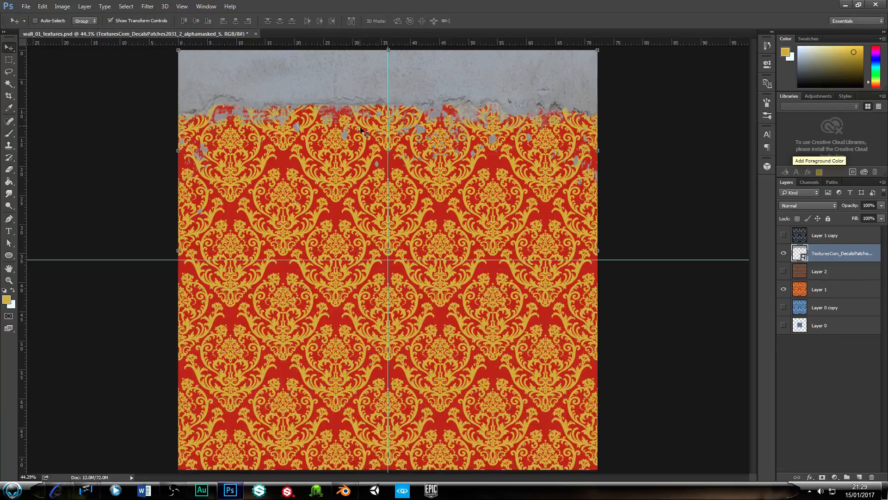
# Save the wallpaper with the plaster decal as a JPEG of quality 7, replacing wall_01_diff in the modular textures folder
pyautogui.click(26, 7)
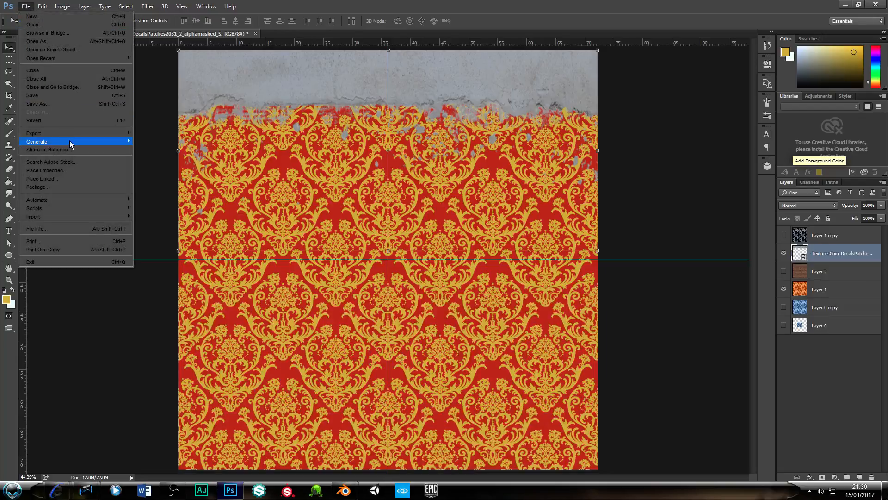
pyautogui.click(60, 104)
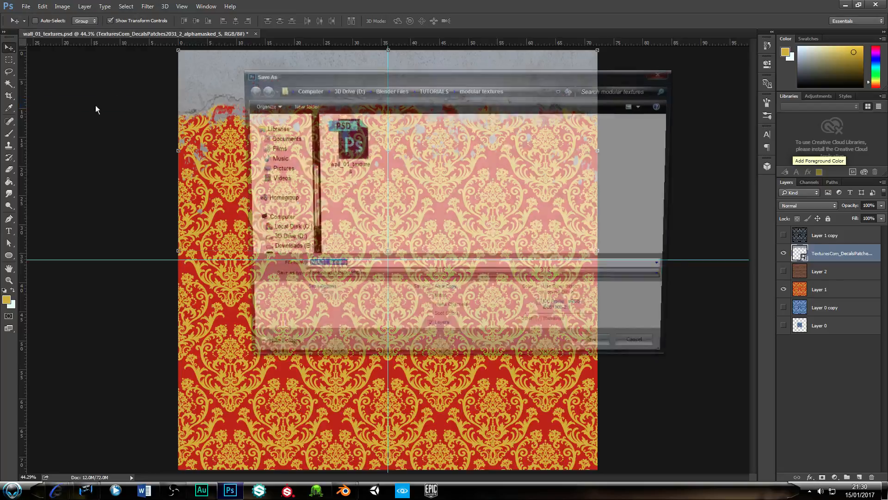
pyautogui.click(348, 279)
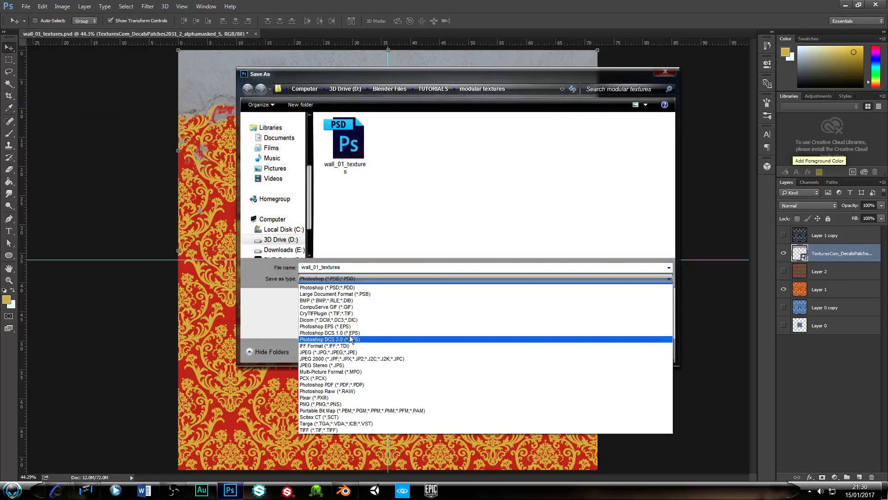
pyautogui.click(326, 357)
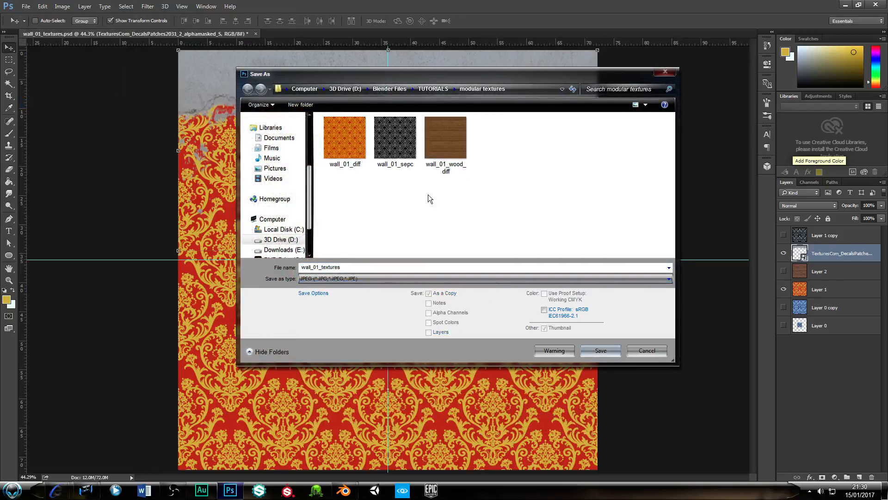
pyautogui.click(354, 166)
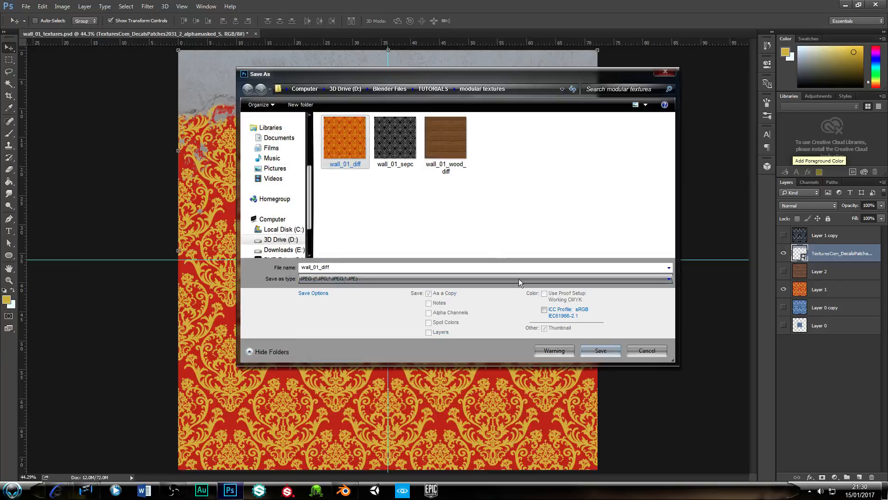
pyautogui.click(600, 351)
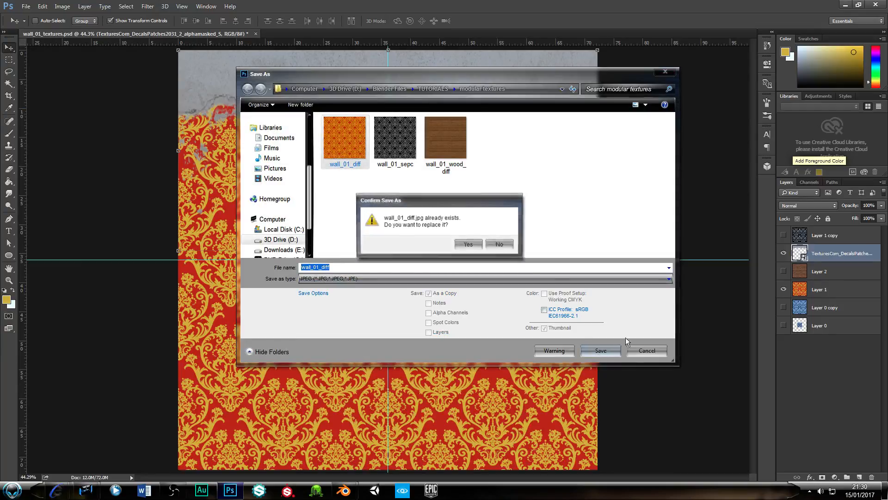
pyautogui.click(468, 245)
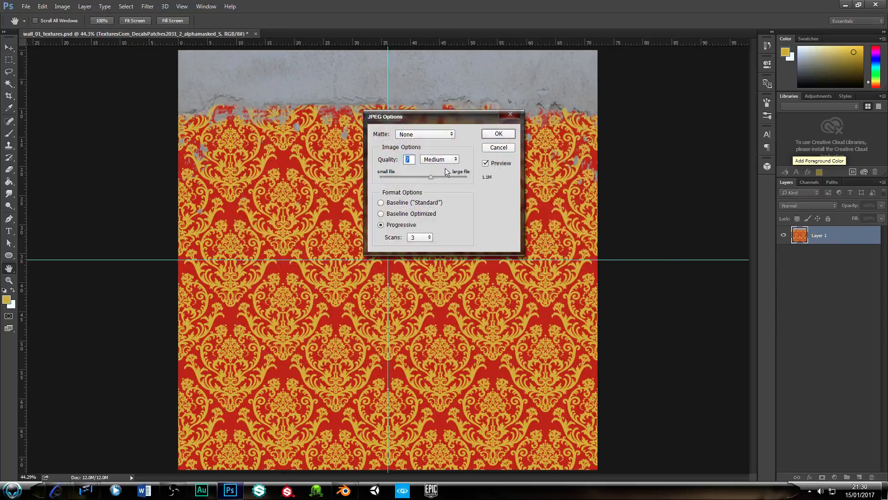
pyautogui.click(491, 134)
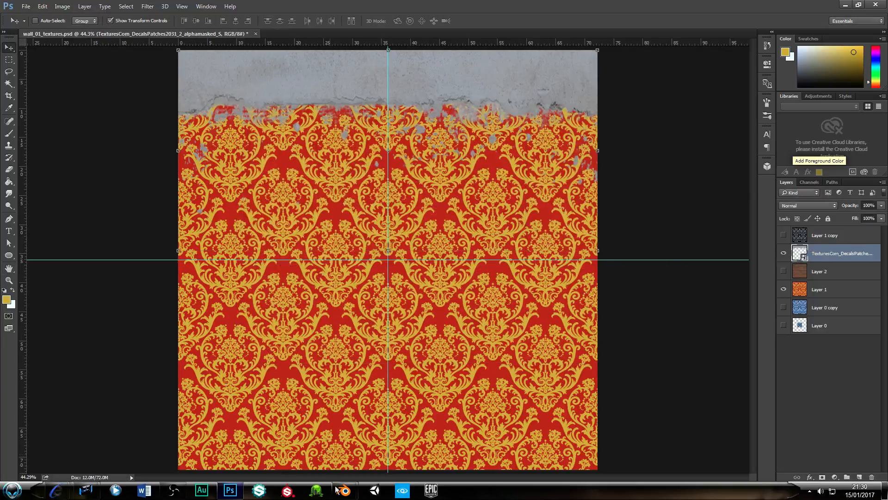
# Switch to Blender and reload the wall_01_diff.jpg image used by the wallpaper texture of wall_01_plain
pyautogui.moveTo(342, 496)
pyautogui.click(386, 412)
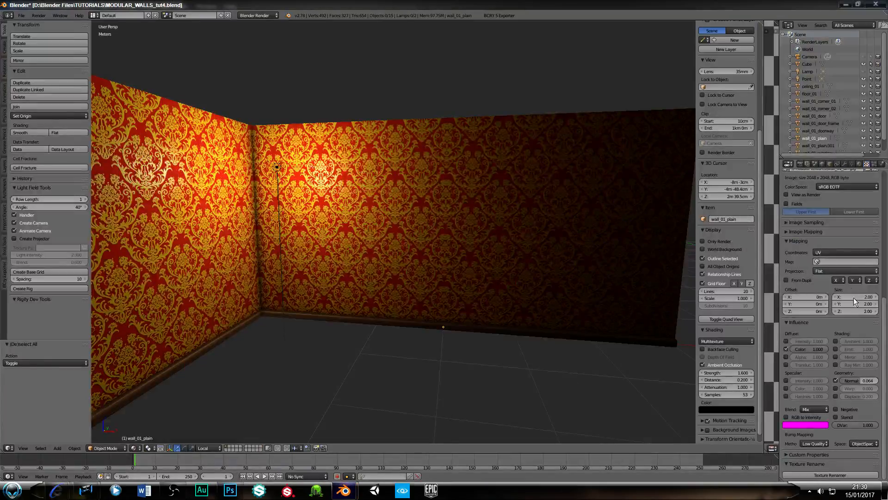
pyautogui.scroll(4, 879, 287)
pyautogui.click(874, 242)
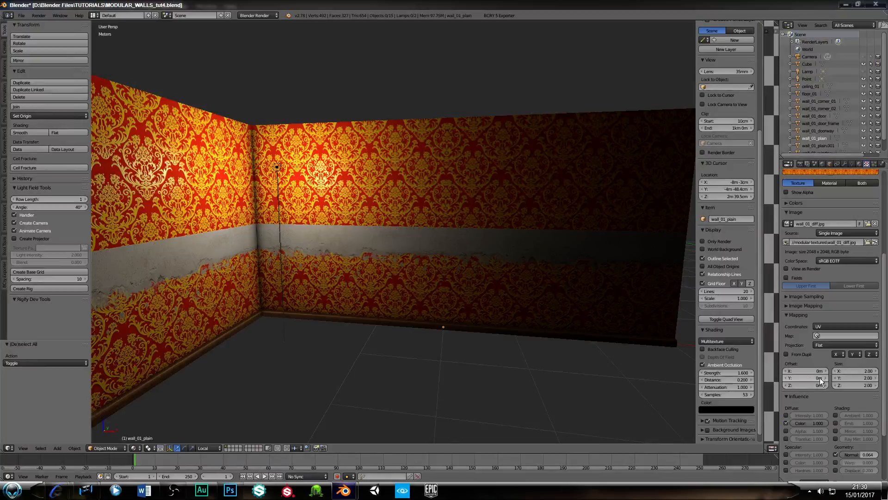
# Set the wallpaper texture's Y mapping offset to 50 cm to align the plaster band with the tops of the walls
pyautogui.moveTo(796, 380)
pyautogui.mouseDown()
pyautogui.moveTo(841, 380)
pyautogui.moveTo(797, 378)
pyautogui.mouseUp()
pyautogui.scroll(5, 373, 283)
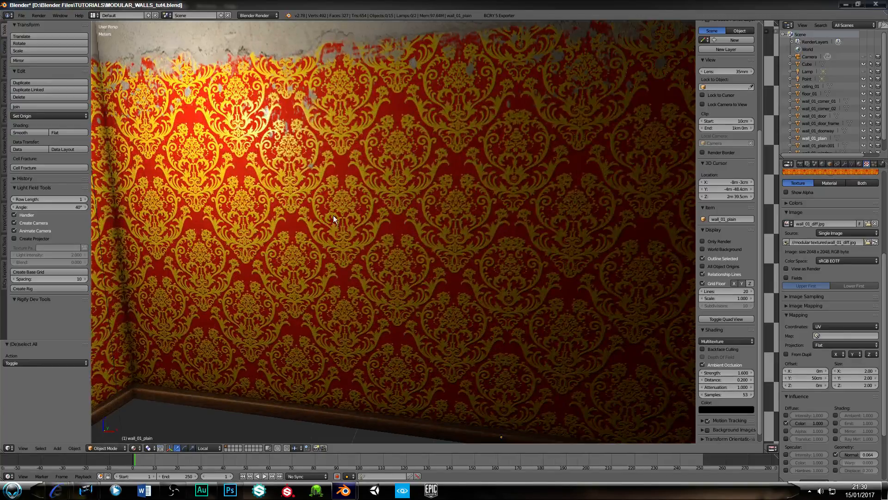
pyautogui.moveTo(333, 215); pyautogui.dragTo(461, 358, button='middle')
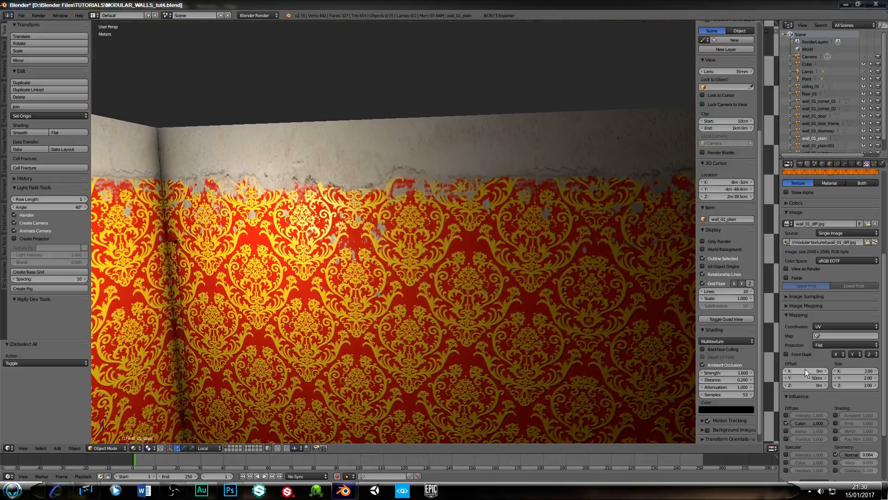
pyautogui.moveTo(807, 377); pyautogui.dragTo(808, 378)
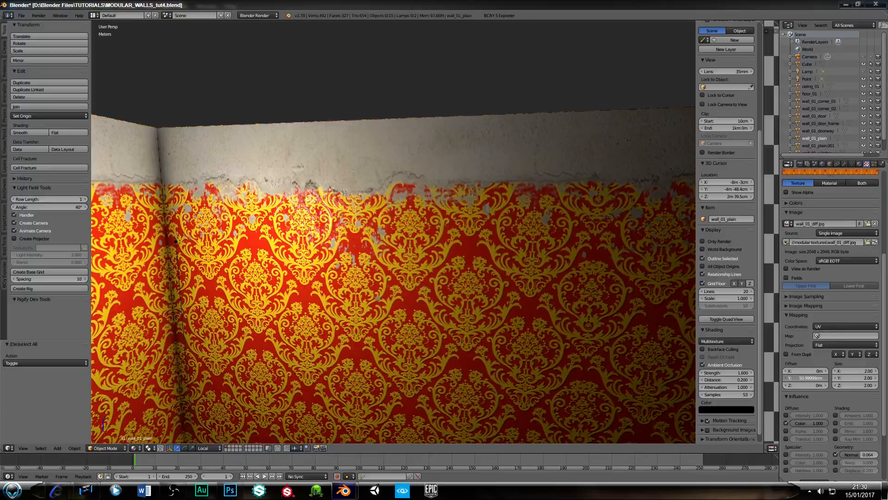
pyautogui.click(786, 379)
pyautogui.click(826, 378)
pyautogui.click(810, 378)
pyautogui.press('BackSpace')
pyautogui.write('50')
pyautogui.press('Return')
pyautogui.scroll(-3, 284, 339)
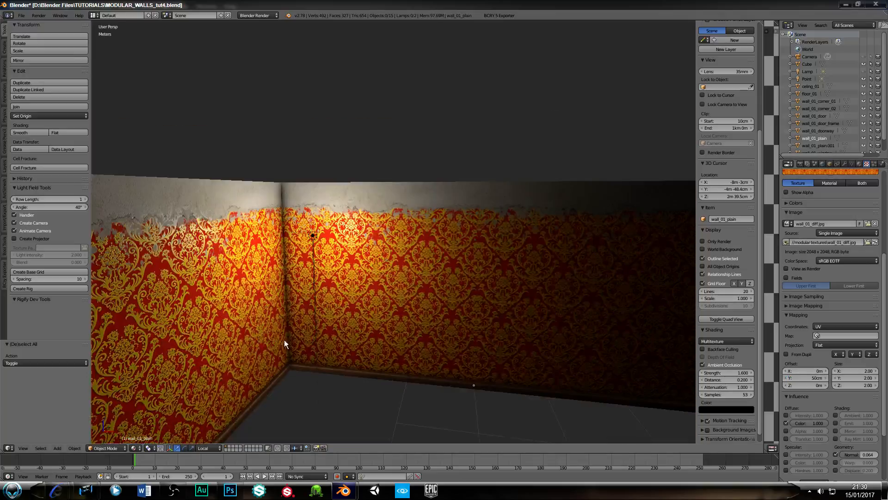
pyautogui.scroll(-3, 376, 368)
pyautogui.moveTo(423, 320); pyautogui.dragTo(311, 248, button='middle')
pyautogui.scroll(4, 278, 307)
pyautogui.scroll(-4, 248, 286)
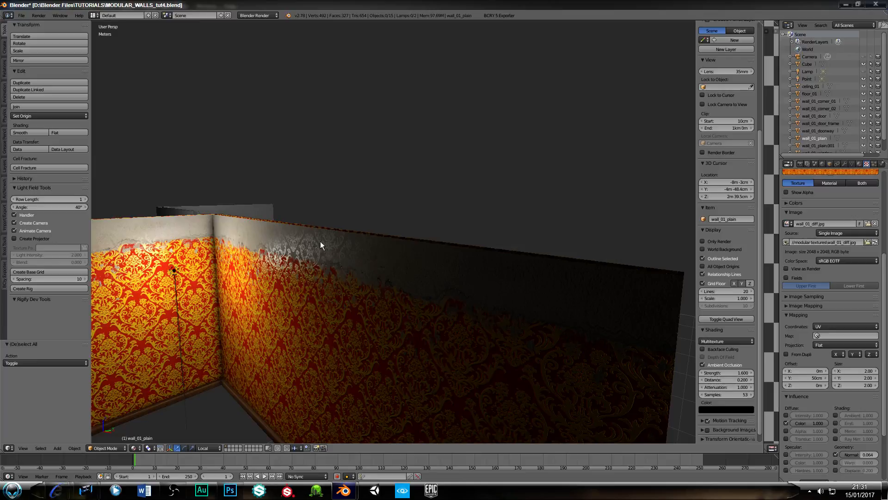
# Return to Photoshop and delete the black-and-grey specular pattern layer, Layer 1 copy
pyautogui.click(230, 489)
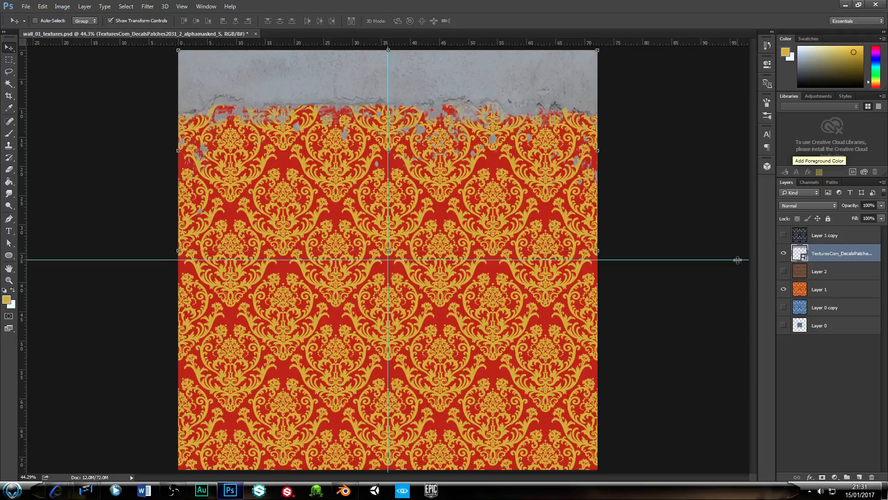
pyautogui.click(784, 236)
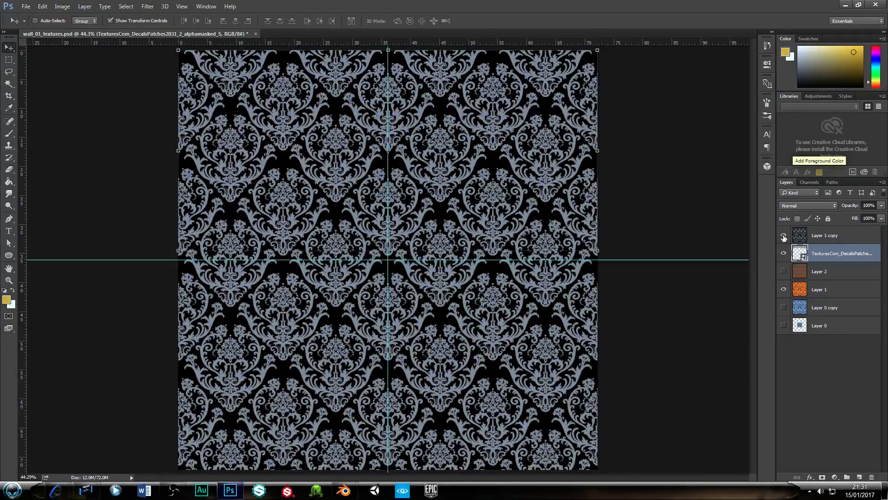
pyautogui.click(783, 236)
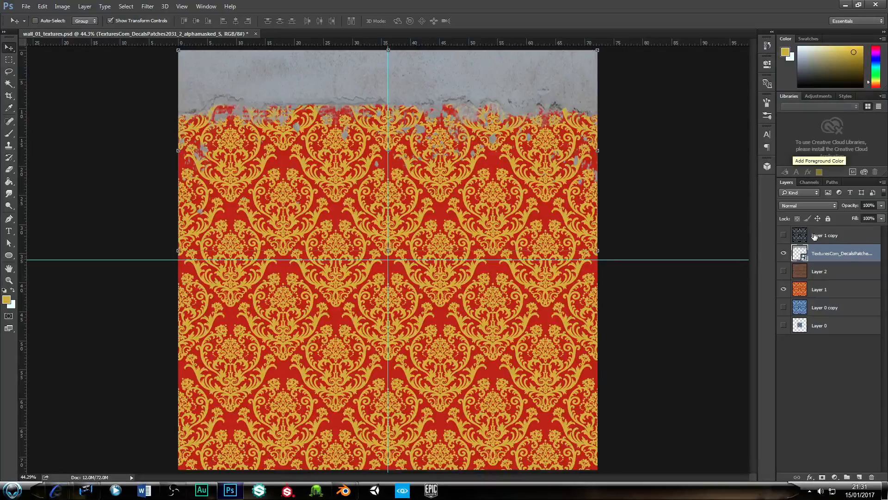
pyautogui.click(817, 237)
pyautogui.click(784, 236)
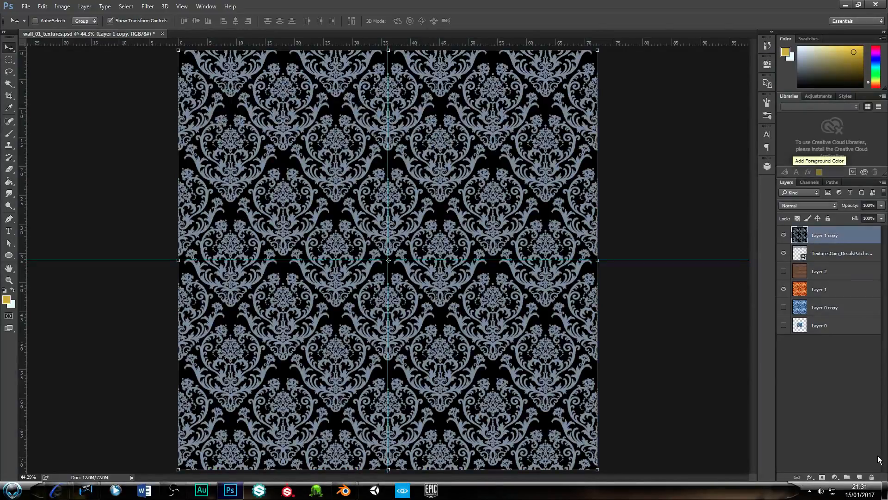
pyautogui.click(872, 476)
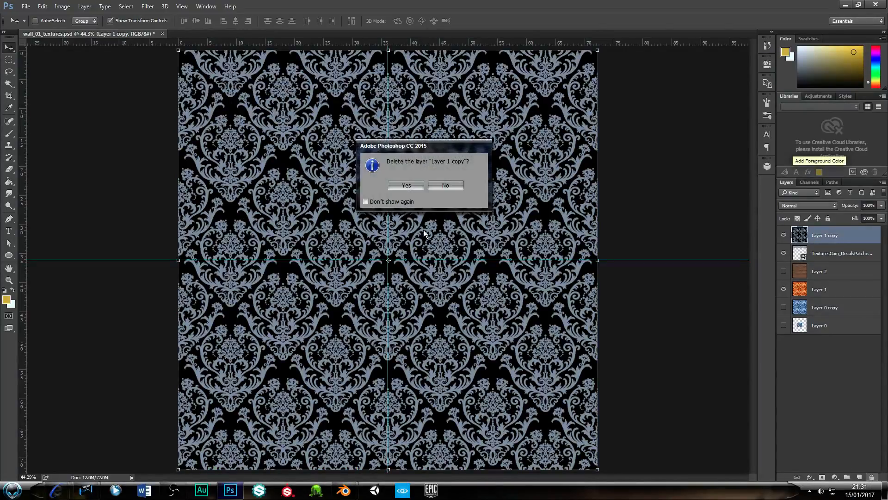
pyautogui.click(407, 186)
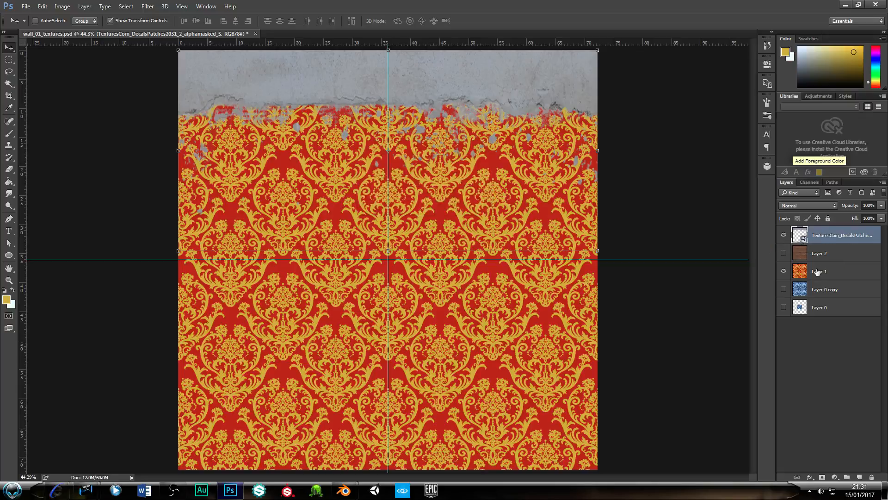
# Move the plaster decal layer below Layer 2, directly above Layer 1
pyautogui.keyDown('shift'); pyautogui.click(831, 275); pyautogui.keyUp('shift')
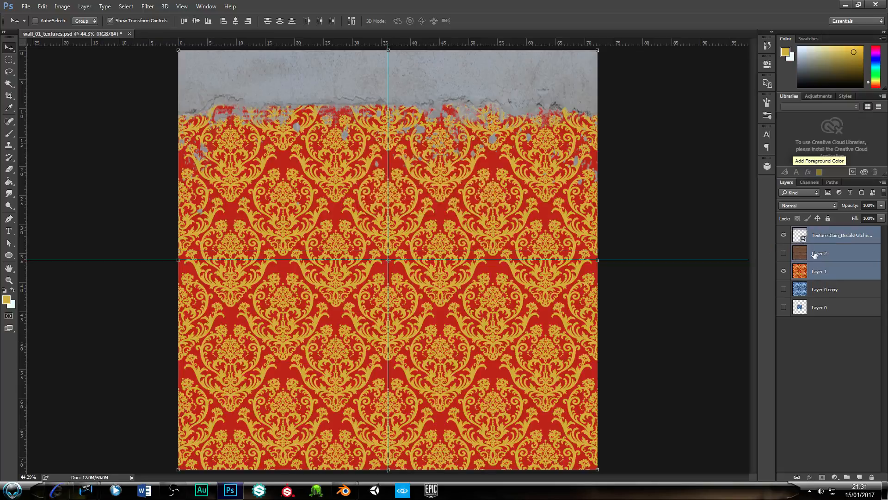
pyautogui.click(817, 236)
pyautogui.moveTo(818, 238); pyautogui.dragTo(820, 259)
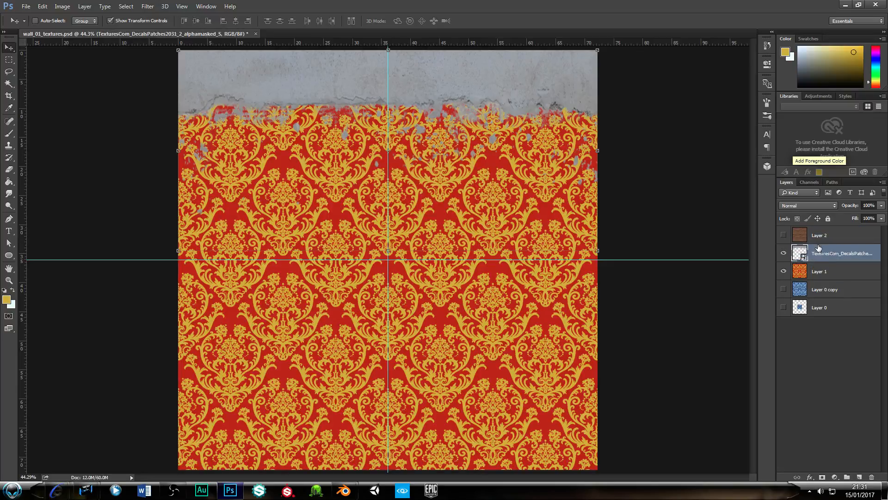
# Try merging the plaster decal into Layer 1 and duplicating the merged layer, with the original hidden
pyautogui.hotkey('ctrl', 'e')
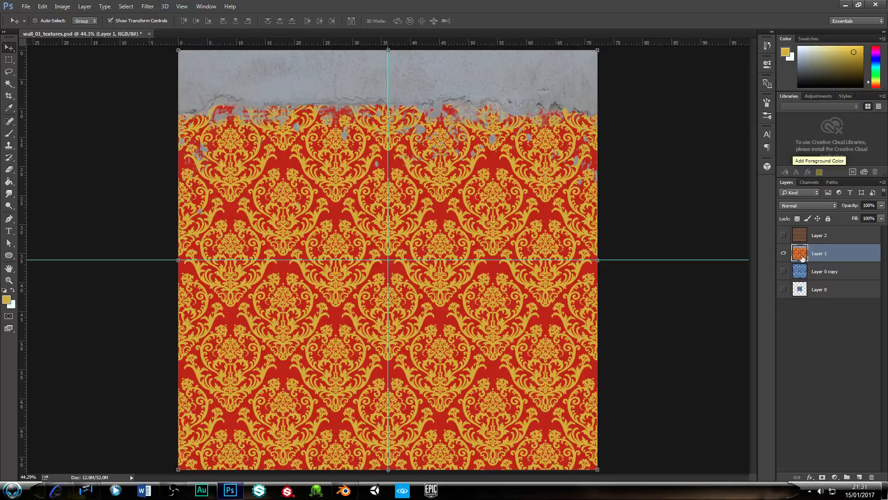
pyautogui.moveTo(817, 253); pyautogui.dragTo(862, 476)
pyautogui.click(783, 271)
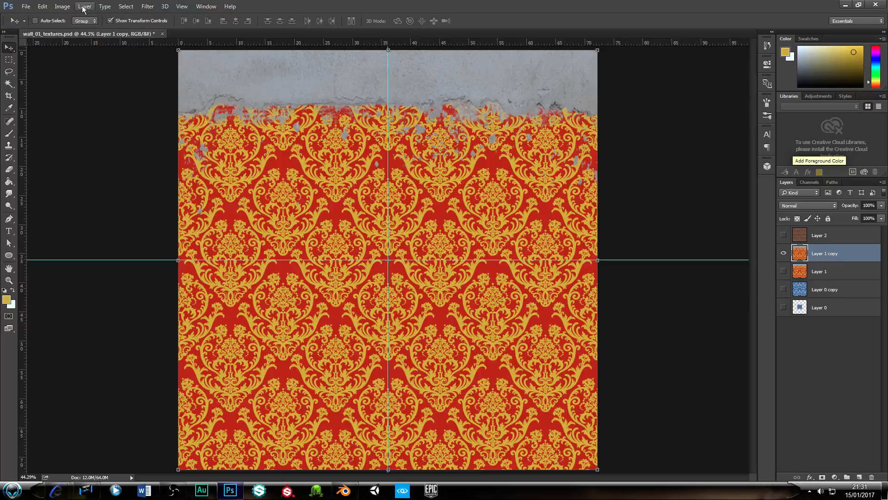
# Try desaturating the duplicated merged wallpaper layer
pyautogui.click(62, 7)
pyautogui.moveTo(75, 29)
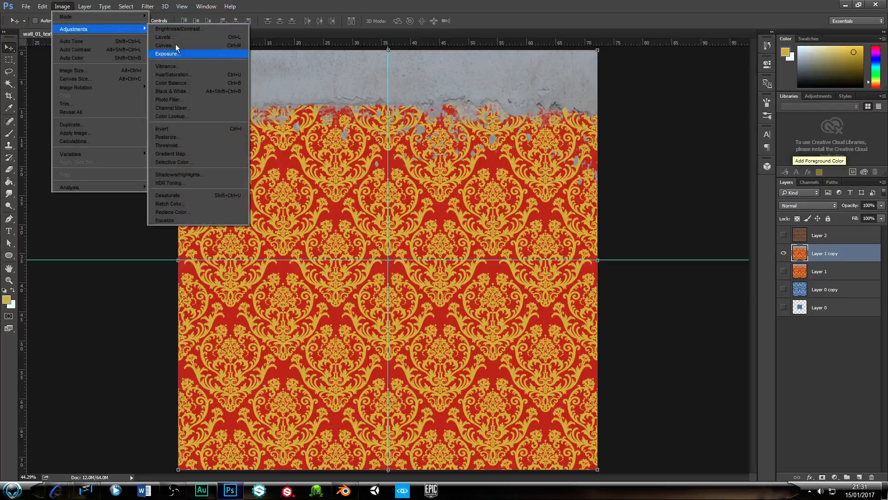
pyautogui.click(178, 195)
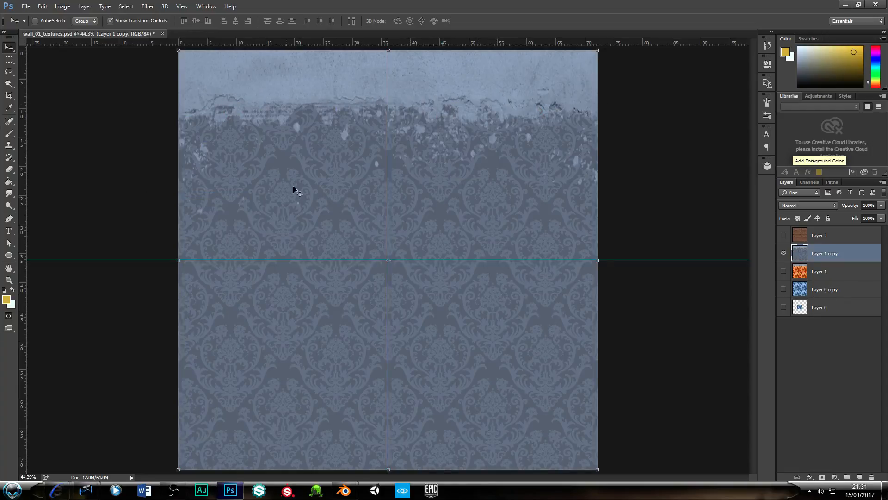
# Undo the desaturation, the layer duplication and the merge, back to the separate plaster decal layer
pyautogui.hotkey('ctrl', 'z')
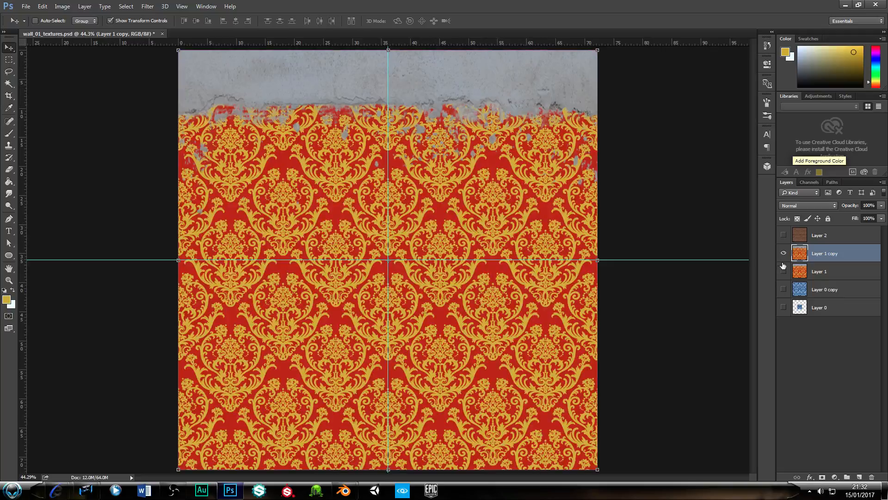
pyautogui.hotkey('ctrl', 'z')
pyautogui.hotkey('ctrl', 'z')
pyautogui.hotkey('ctrl', 'alt', 'z')
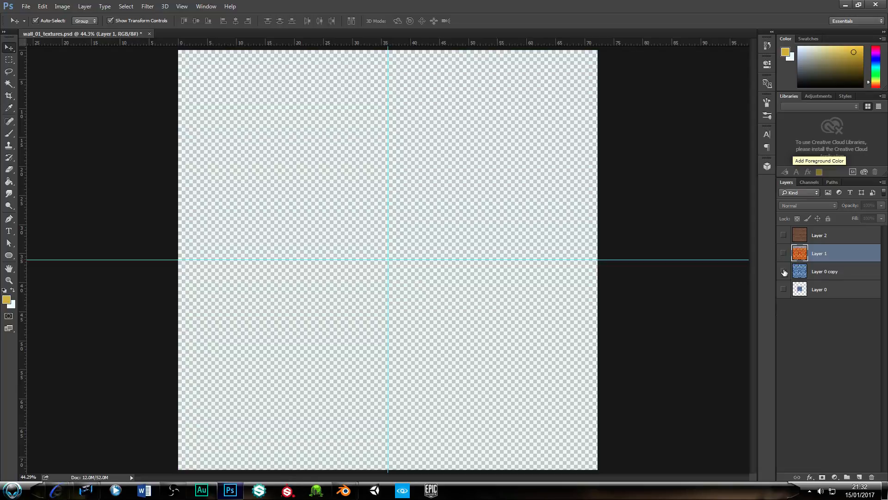
pyautogui.hotkey('ctrl', 'alt', 'z')
# Rasterize the plaster decal layer and desaturate it
pyautogui.rightClick(816, 256)
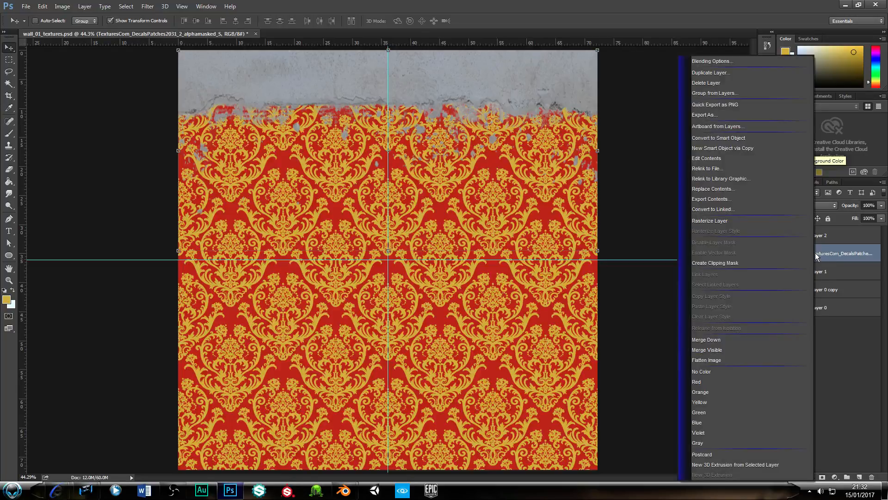
pyautogui.click(713, 221)
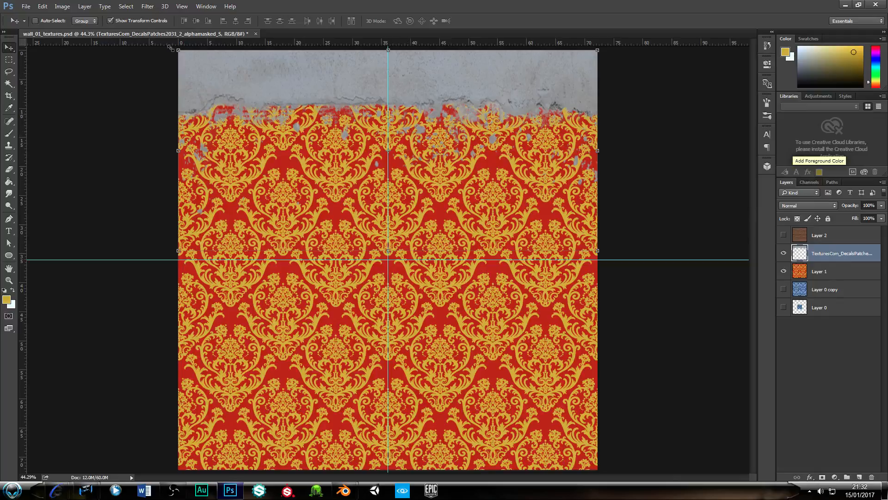
pyautogui.click(84, 6)
pyautogui.moveTo(62, 7)
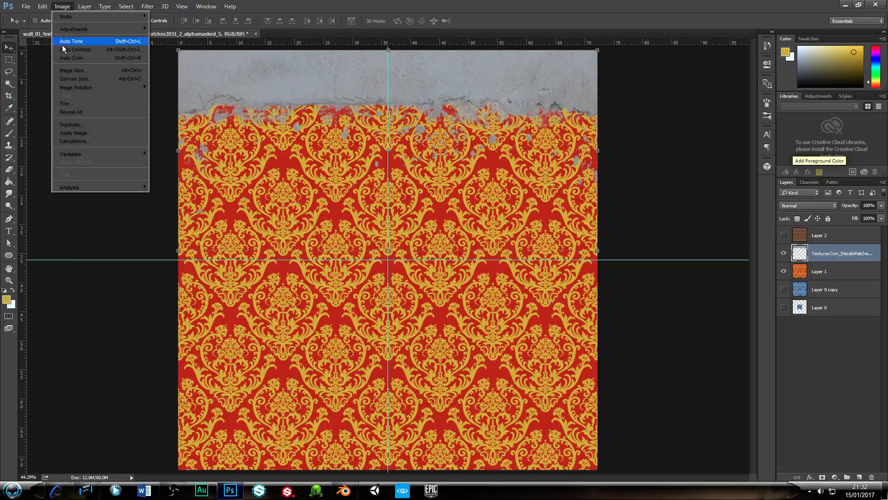
pyautogui.moveTo(93, 29)
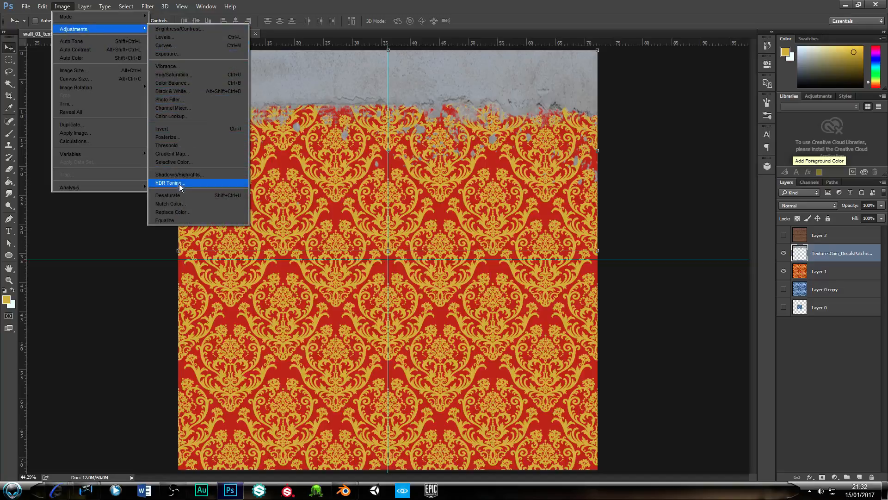
pyautogui.click(178, 195)
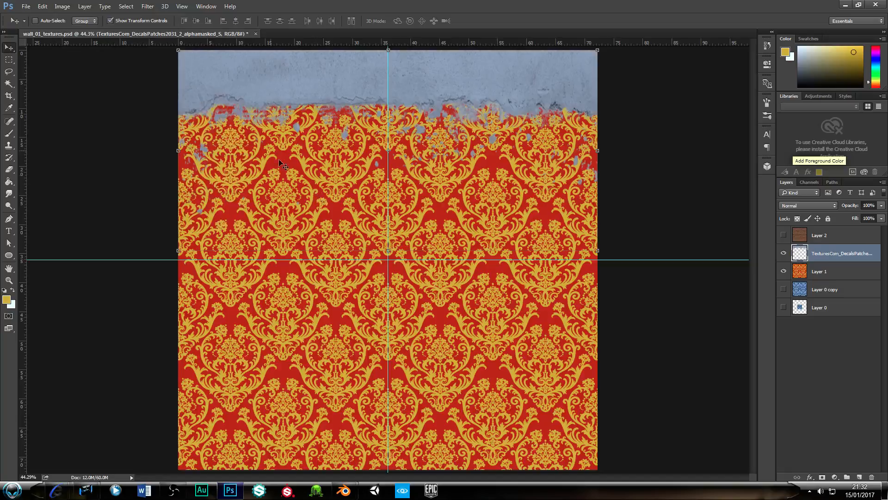
# Invert the colours of the desaturated plaster decal layer
pyautogui.click(62, 6)
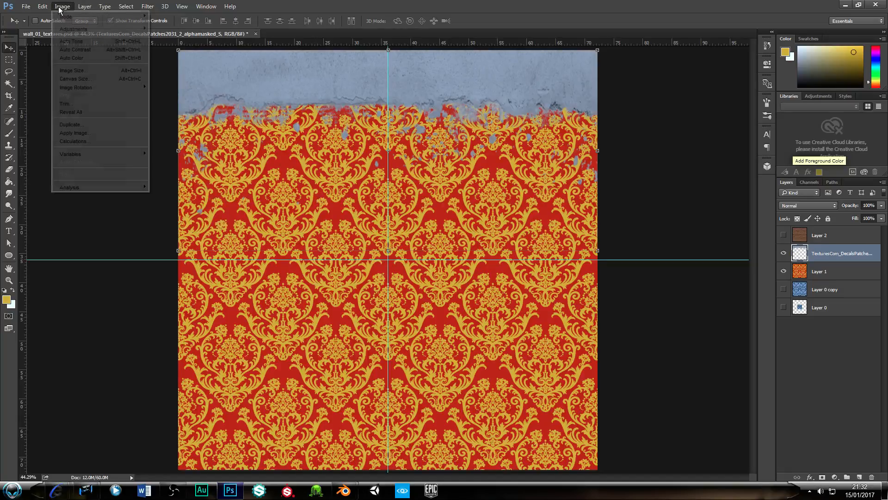
pyautogui.moveTo(68, 31)
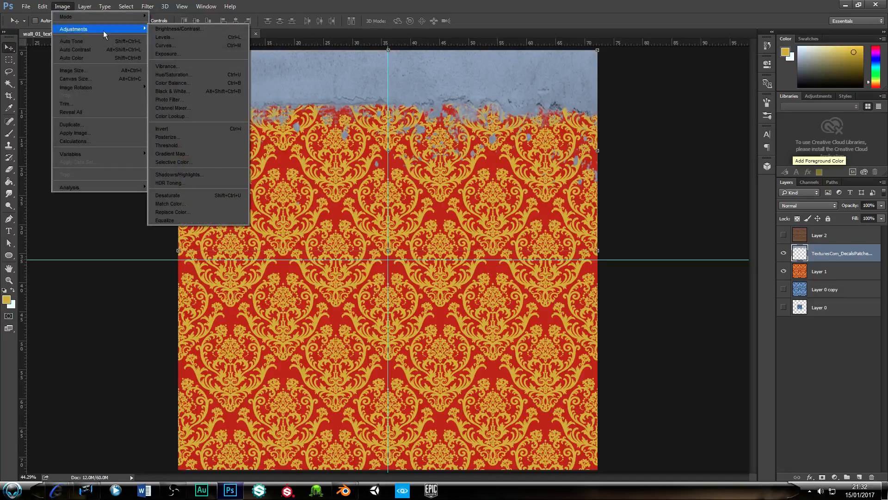
pyautogui.click(166, 129)
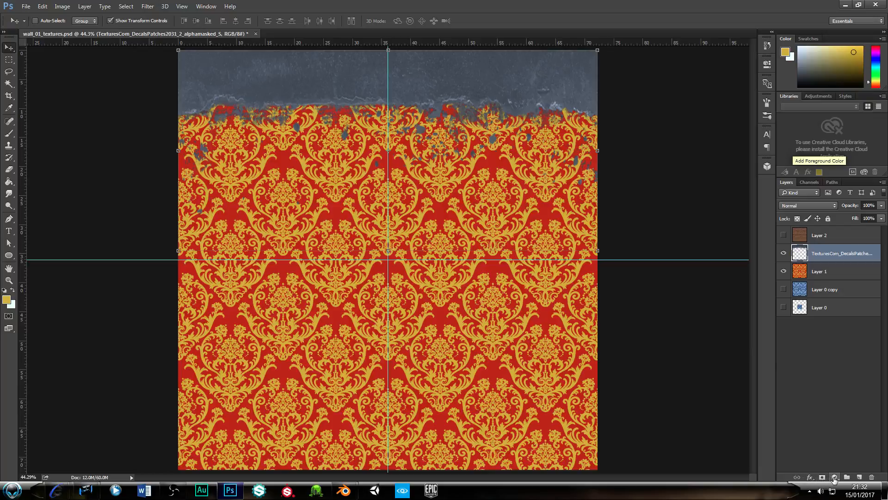
# Desaturate the wallpaper on Layer 1 and merge the inverted plaster decal down into it
pyautogui.click(813, 272)
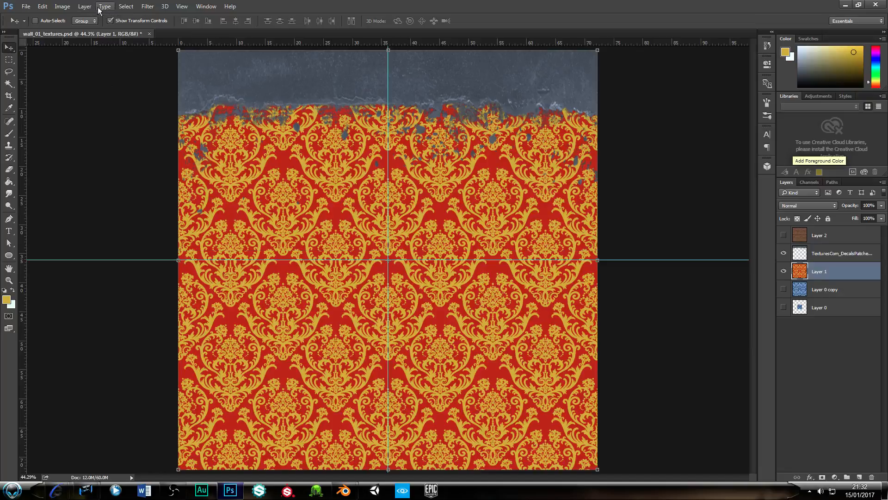
pyautogui.click(62, 6)
pyautogui.moveTo(79, 29)
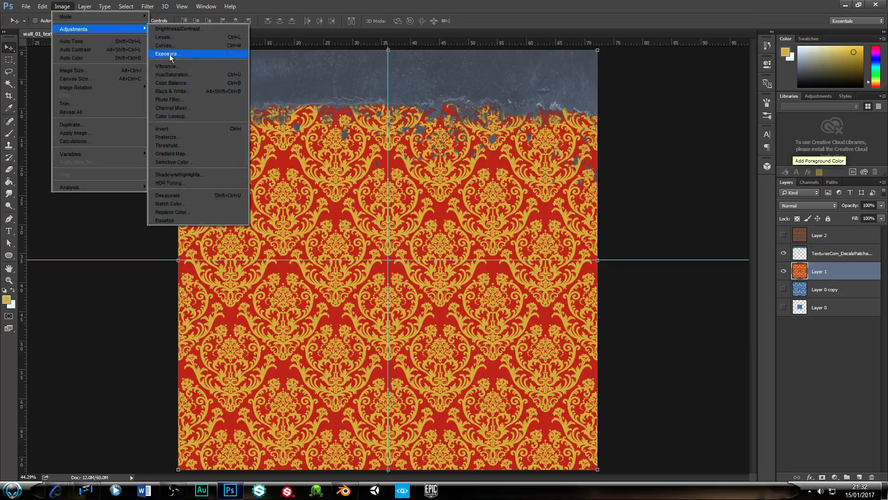
pyautogui.click(176, 196)
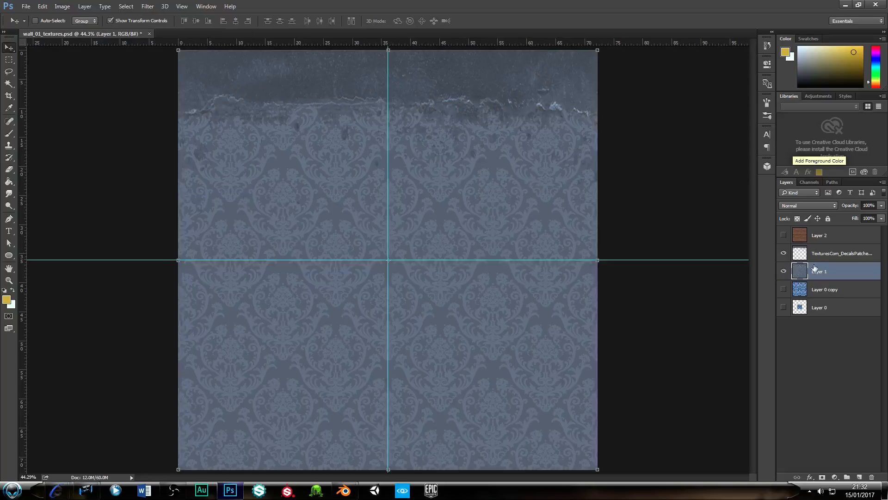
pyautogui.click(825, 258)
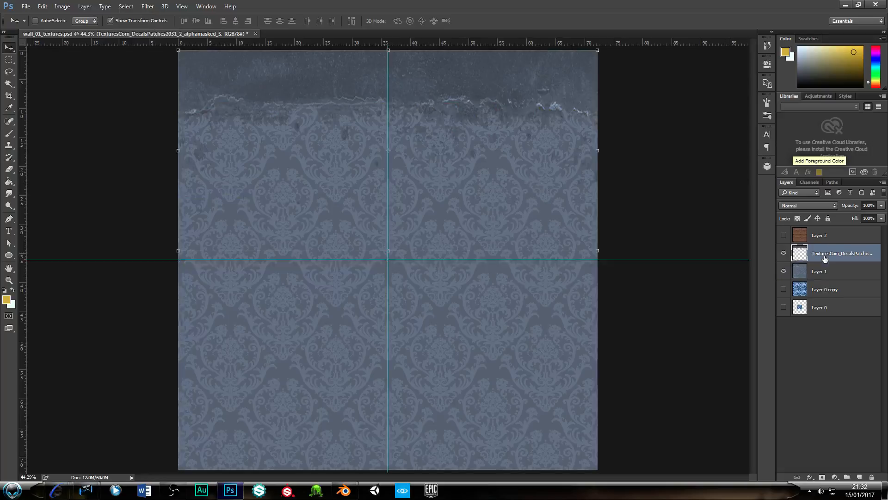
pyautogui.press('Delete')
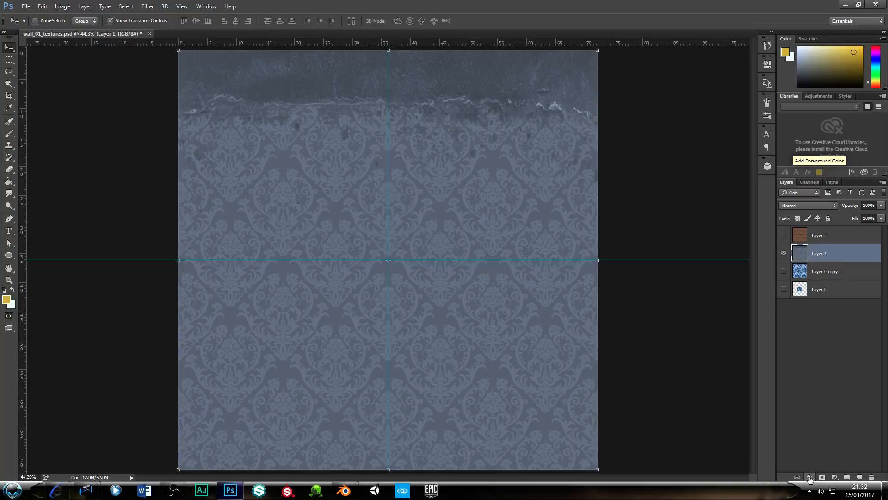
# Add a Levels adjustment layer above Layer 1 with input black at 103 and input white at 129
pyautogui.click(834, 477)
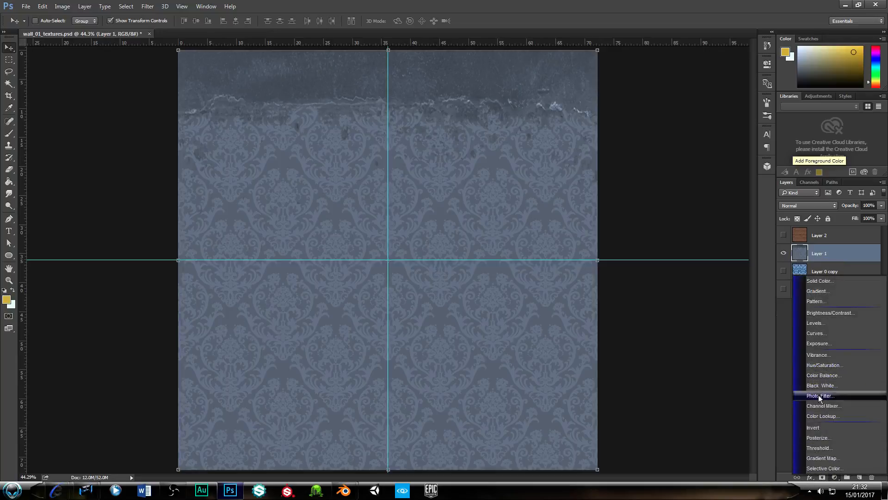
pyautogui.click(815, 323)
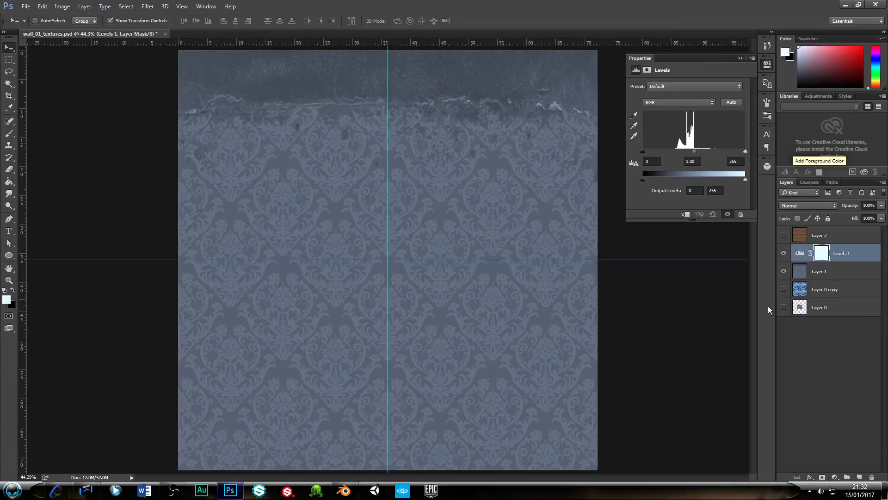
pyautogui.moveTo(643, 151); pyautogui.dragTo(683, 154)
pyautogui.moveTo(745, 154); pyautogui.dragTo(689, 154)
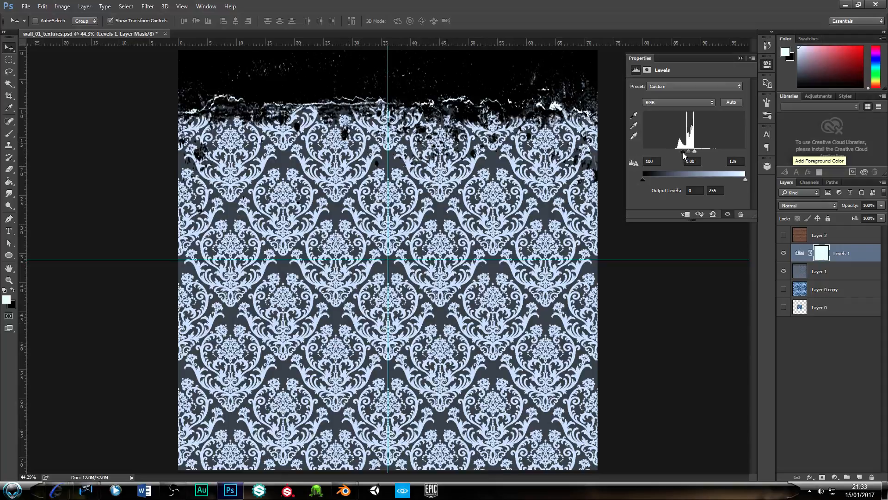
pyautogui.moveTo(684, 155); pyautogui.dragTo(686, 155)
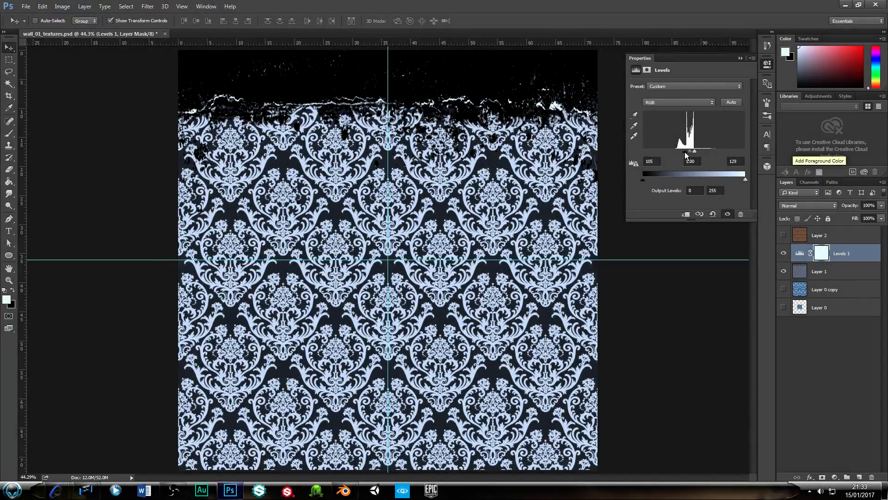
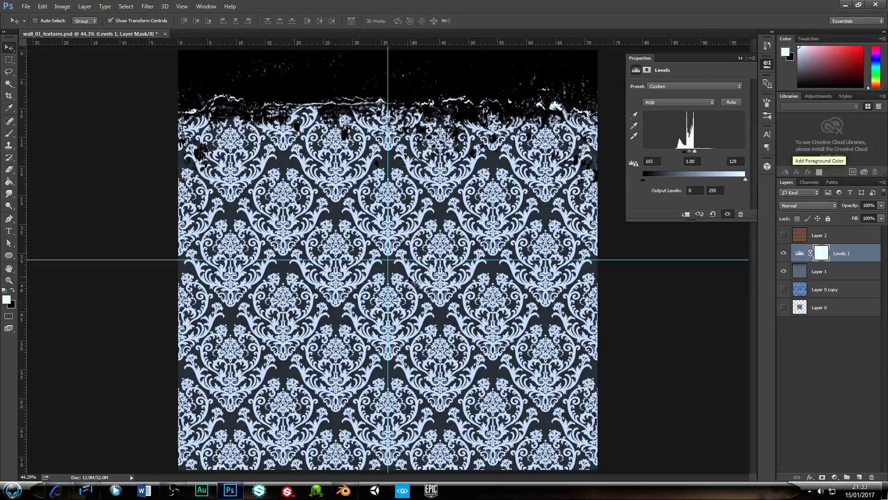
# Save the high-contrast map as a JPEG copy, overwriting wall_01_sepc in the modular textures folder
pyautogui.click(26, 6)
pyautogui.click(46, 104)
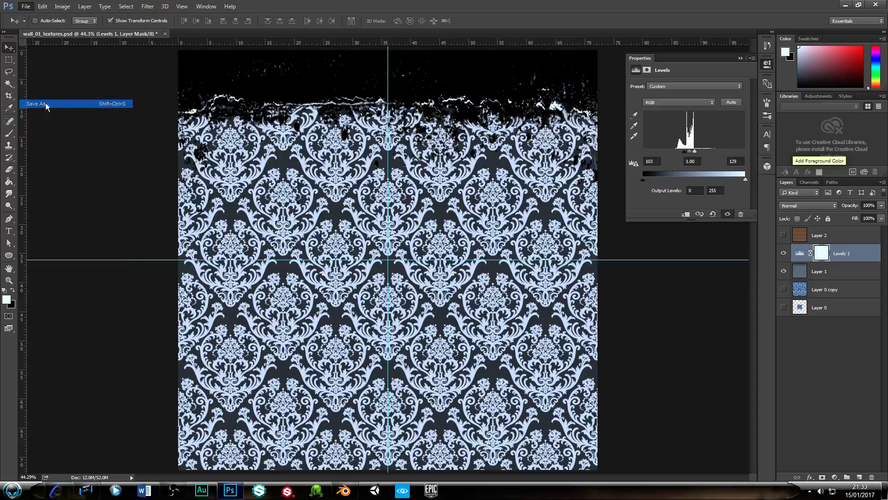
pyautogui.click(360, 279)
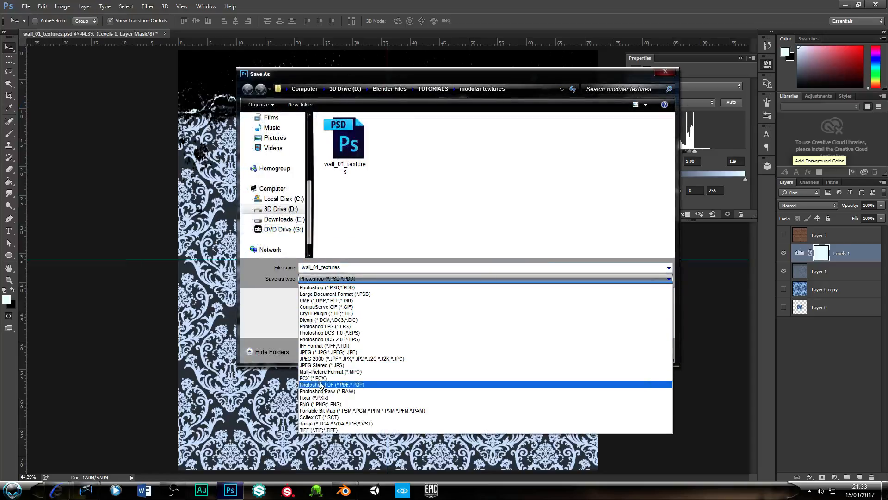
pyautogui.click(329, 352)
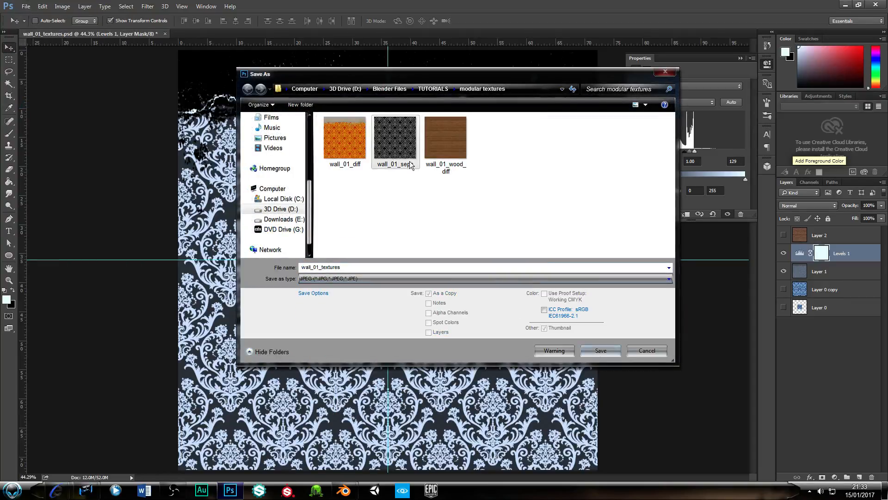
pyautogui.click(600, 351)
pyautogui.click(466, 246)
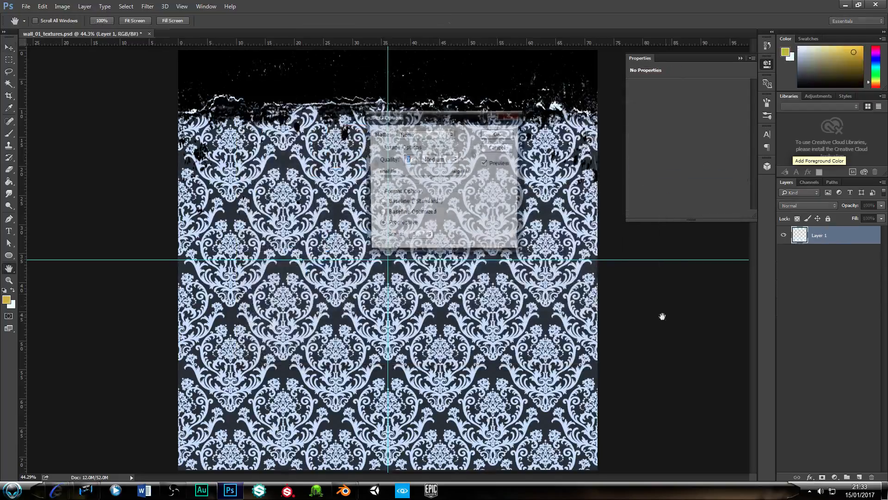
pyautogui.click(494, 135)
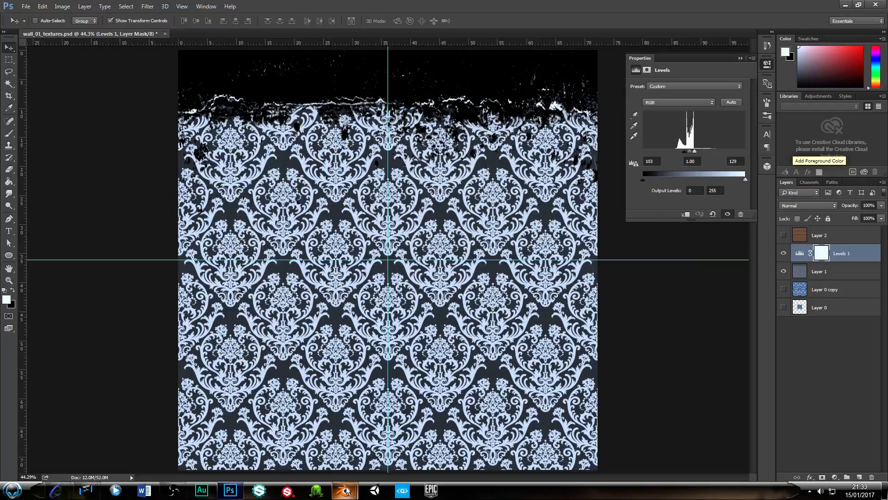
# Switch to Blender and reload the wall_01_sepc.jpg image in the wall material's Texture.001 slot
pyautogui.moveTo(346, 491)
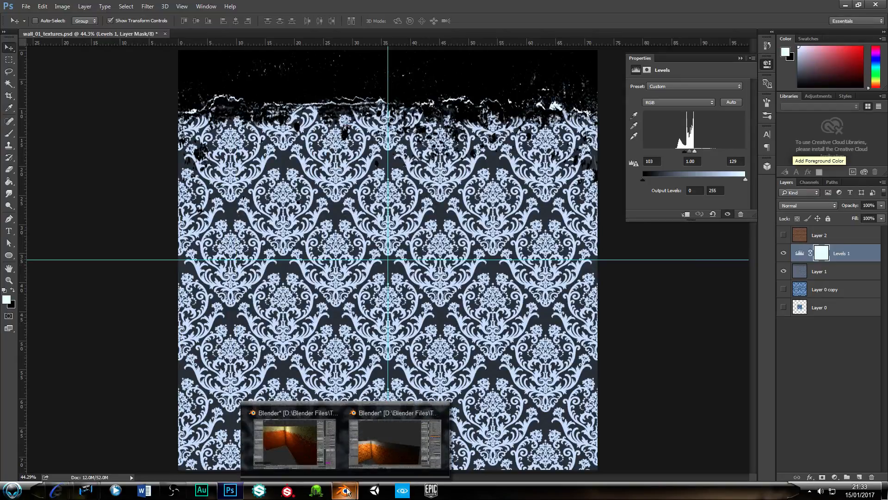
pyautogui.click(388, 433)
pyautogui.moveTo(401, 293); pyautogui.dragTo(246, 265, button='middle')
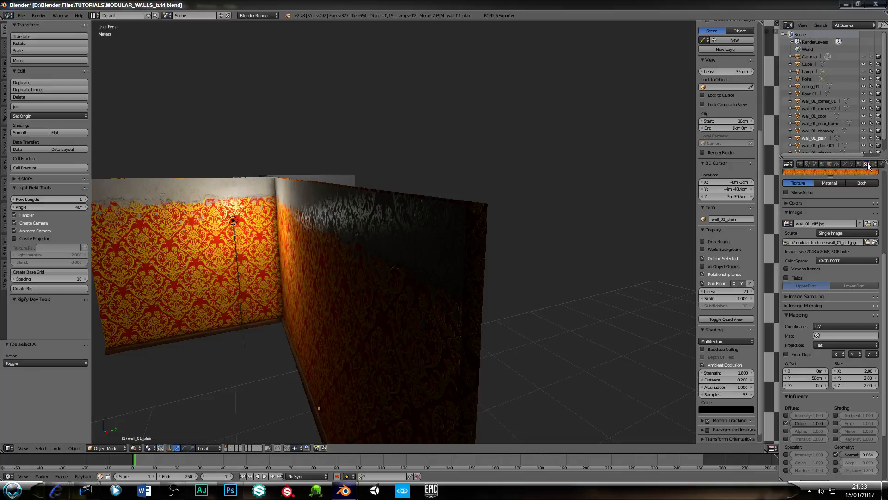
pyautogui.scroll(6, 848, 203)
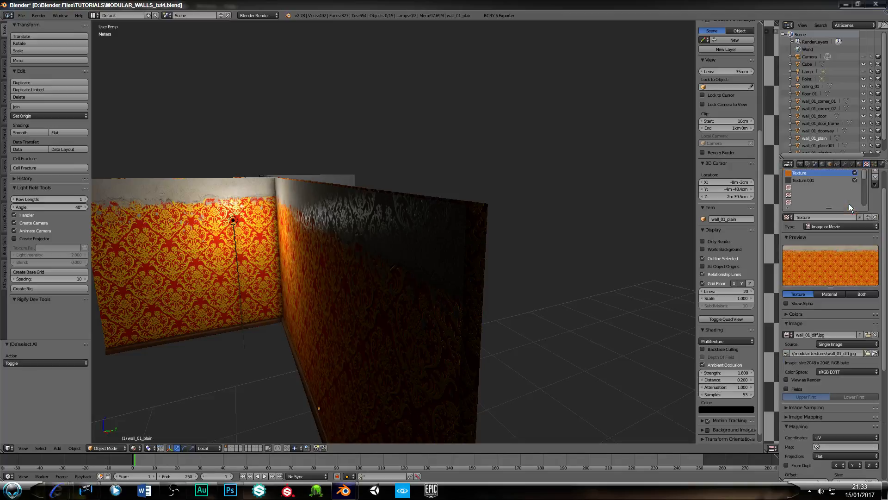
pyautogui.click(809, 180)
pyautogui.scroll(-8, 844, 269)
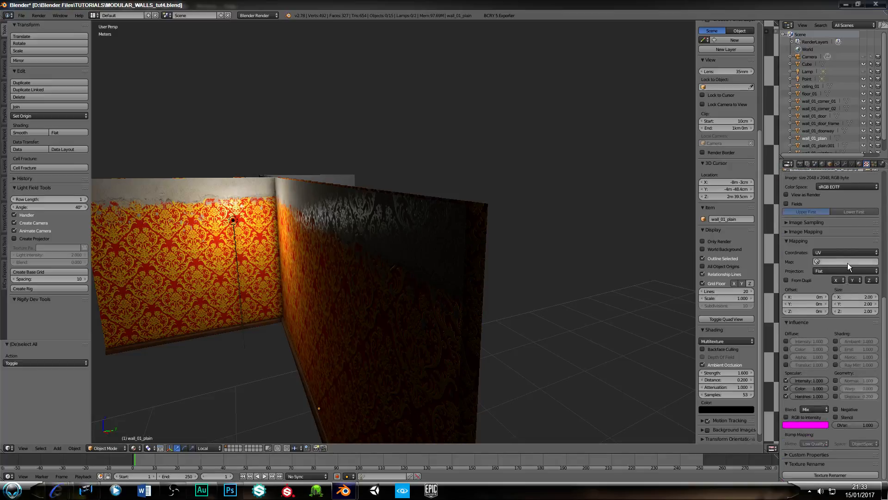
pyautogui.scroll(2, 848, 239)
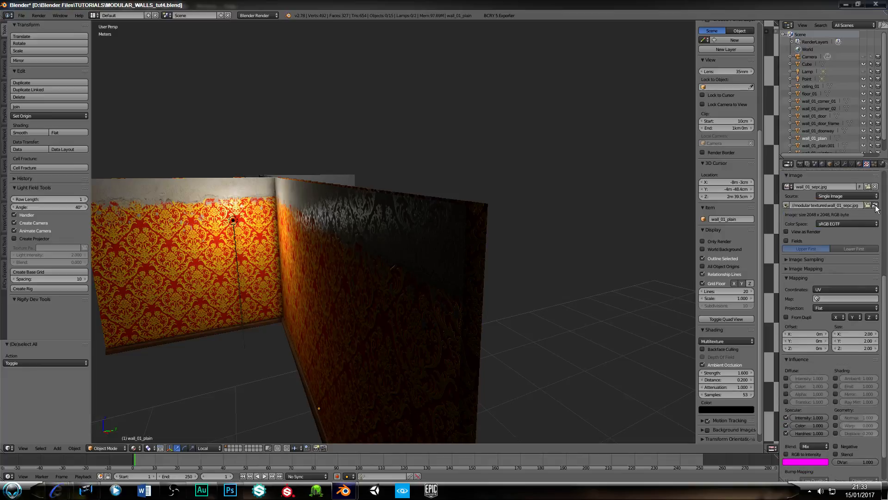
pyautogui.click(875, 208)
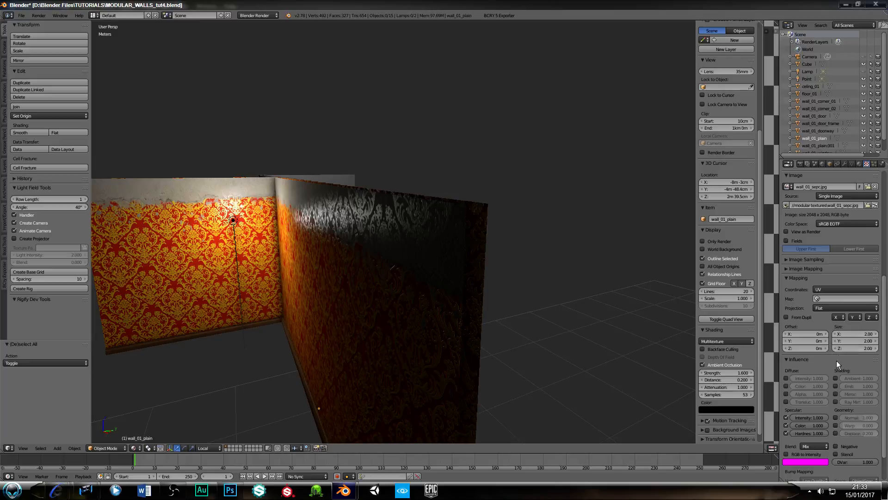
# Set the specular texture's Y mapping offset to 0.5 m and check the highlights on the walls
pyautogui.click(801, 340)
pyautogui.write('0.5')
pyautogui.press('Return')
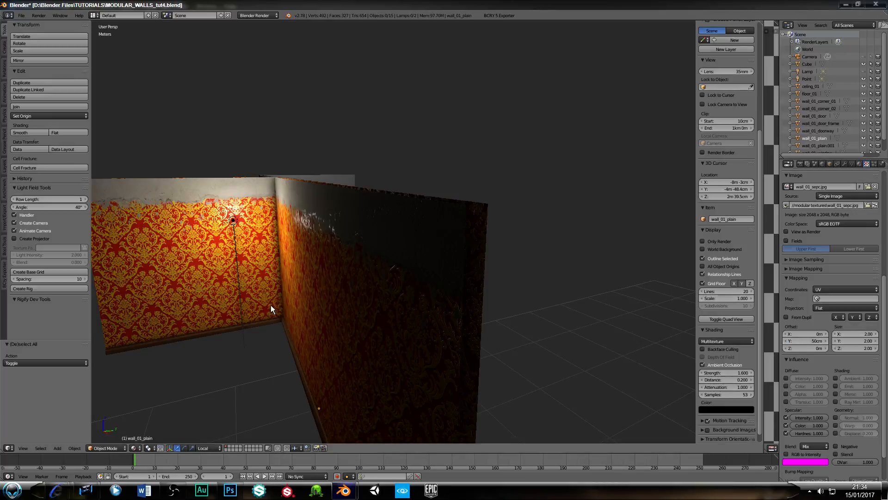
pyautogui.moveTo(271, 305)
pyautogui.mouseDown(button='middle')
pyautogui.moveTo(274, 291)
pyautogui.moveTo(285, 296)
pyautogui.mouseUp(button='middle')
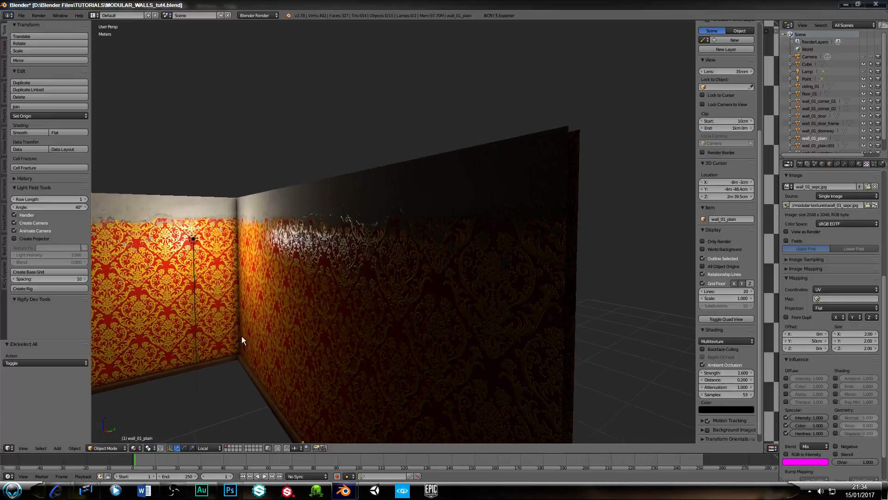
pyautogui.moveTo(241, 336)
pyautogui.mouseDown(button='middle')
pyautogui.moveTo(237, 318)
pyautogui.moveTo(229, 330)
pyautogui.mouseUp(button='middle')
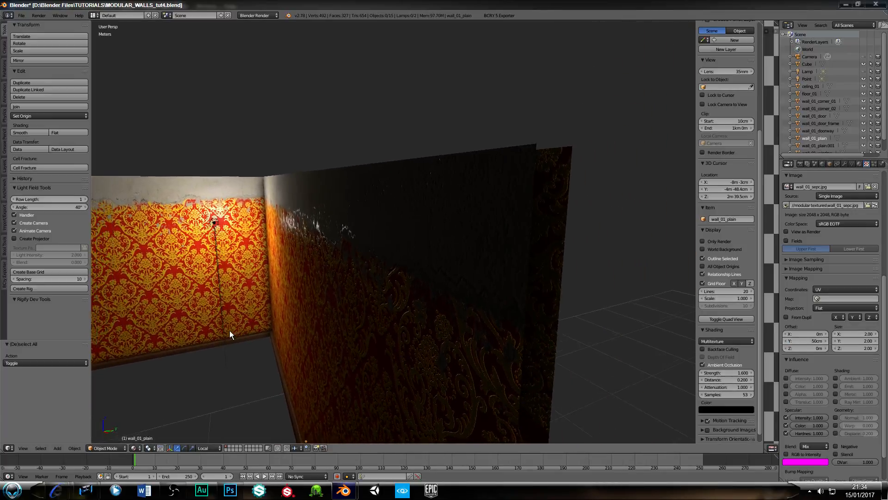
pyautogui.moveTo(298, 256); pyautogui.dragTo(276, 257, button='middle')
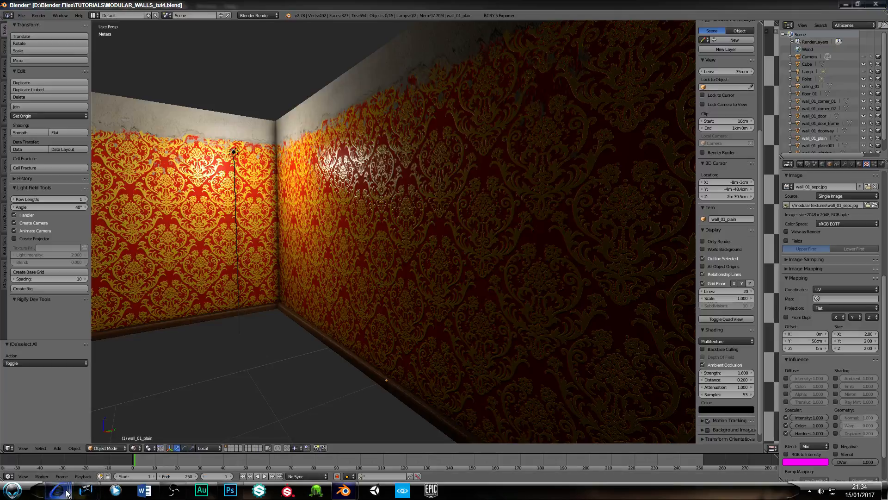
# Switch to the textures.com page in the browser and look through the Grunge category's subcategories
pyautogui.moveTo(66, 493)
pyautogui.moveTo(377, 420)
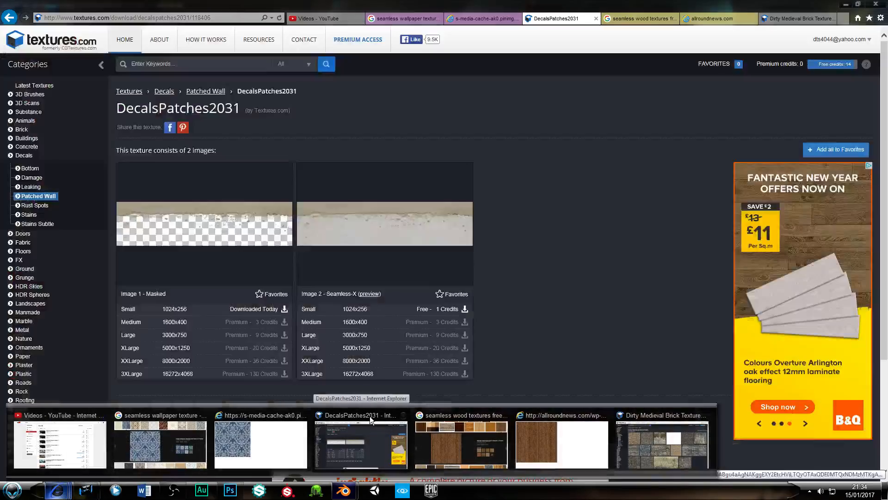
pyautogui.click(396, 420)
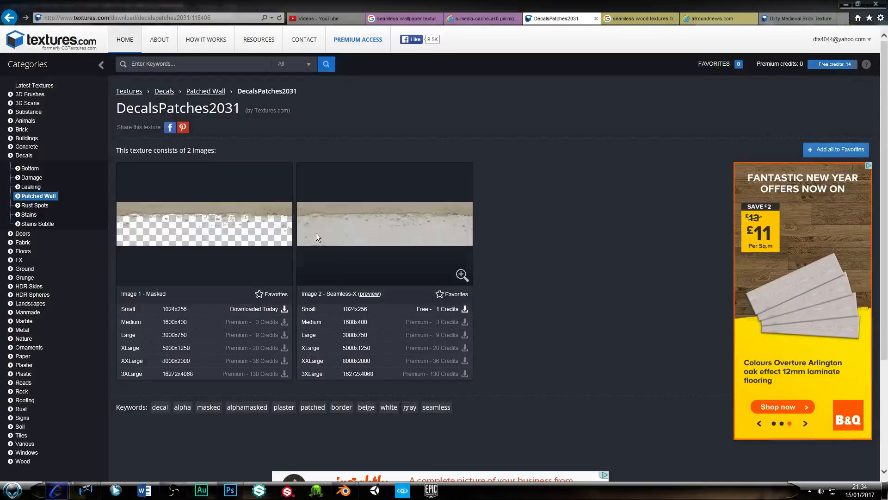
pyautogui.click(26, 279)
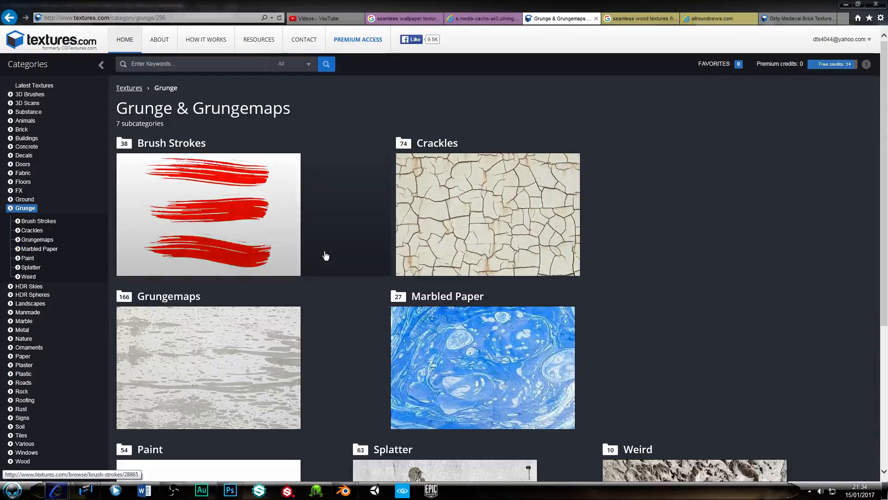
pyautogui.scroll(-5, 331, 269)
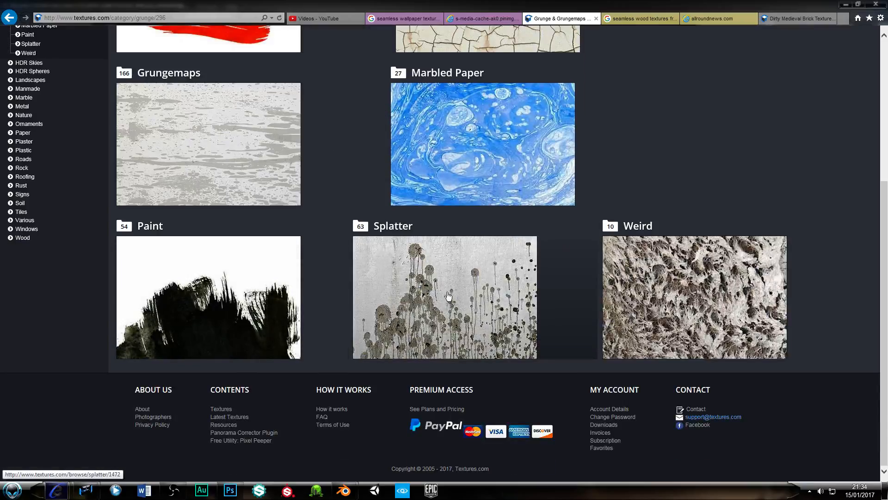
pyautogui.scroll(5, 441, 308)
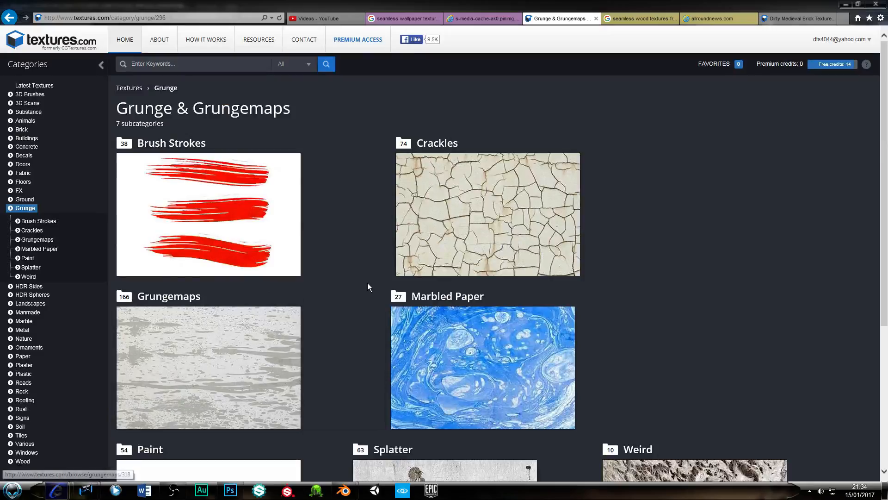
# Browse the Marbled Paper and Splatter grunge textures for suitable wall detail
pyautogui.click(37, 249)
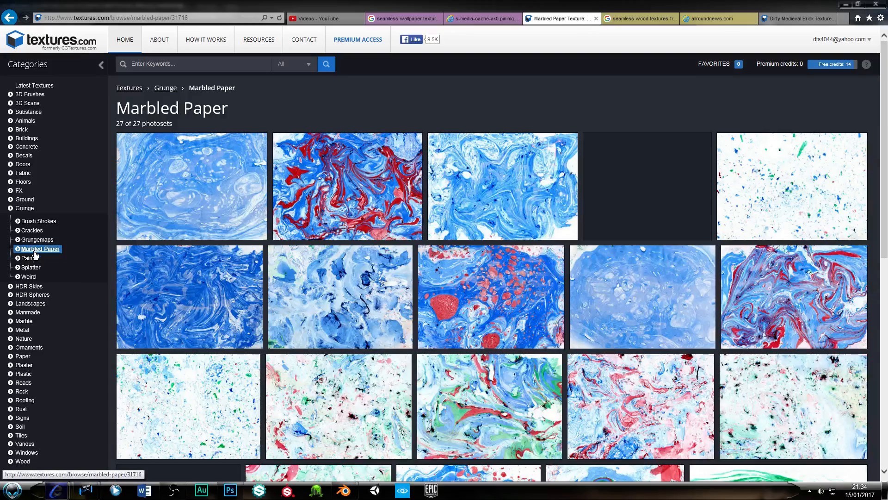
pyautogui.click(31, 268)
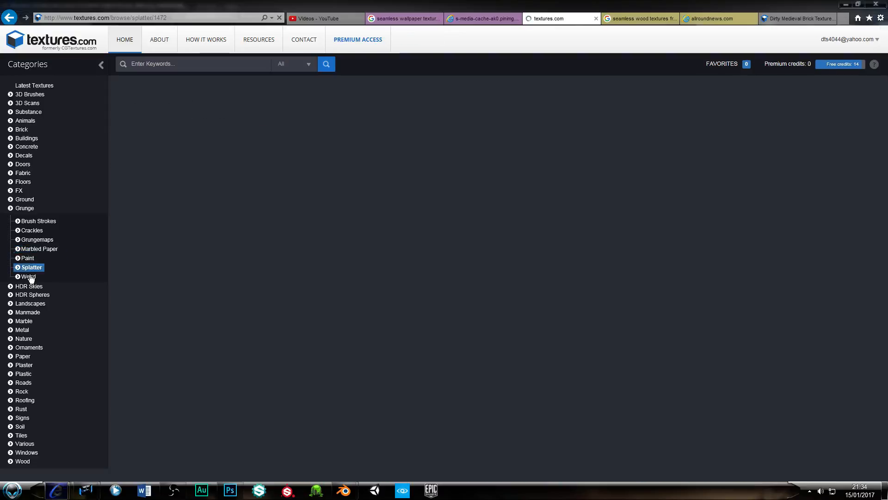
pyautogui.scroll(-2, 361, 241)
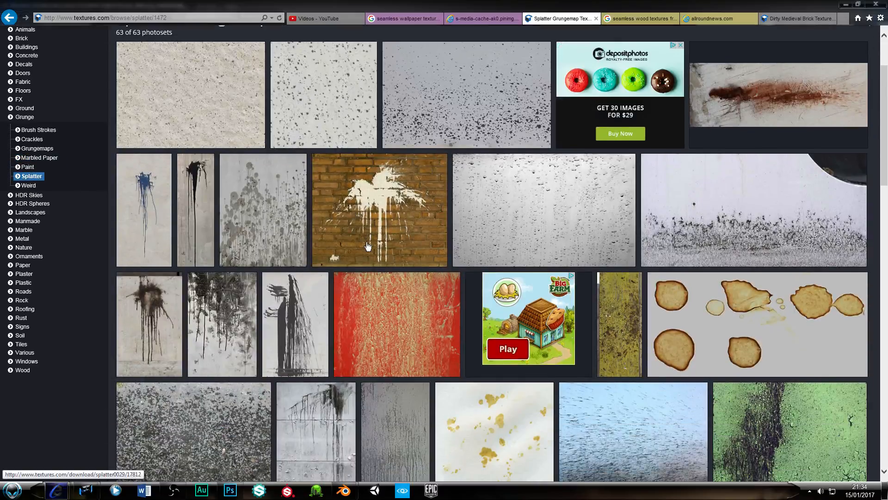
pyautogui.scroll(-3, 246, 270)
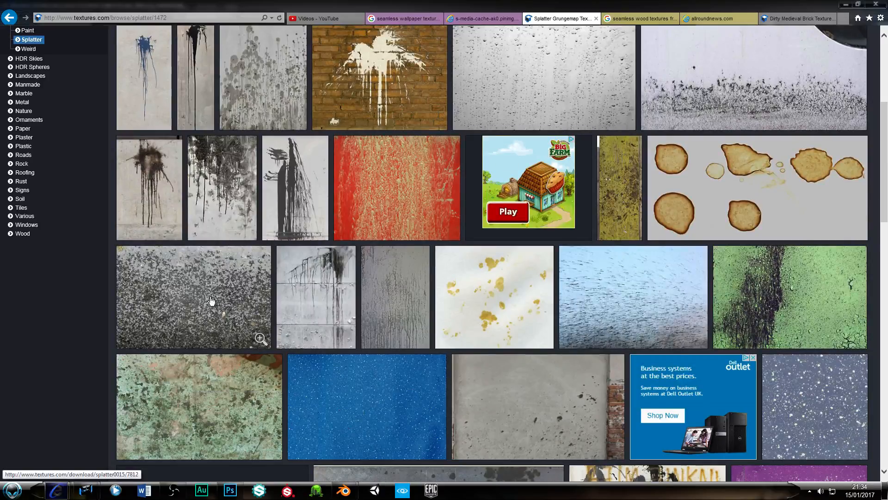
pyautogui.scroll(5, 305, 263)
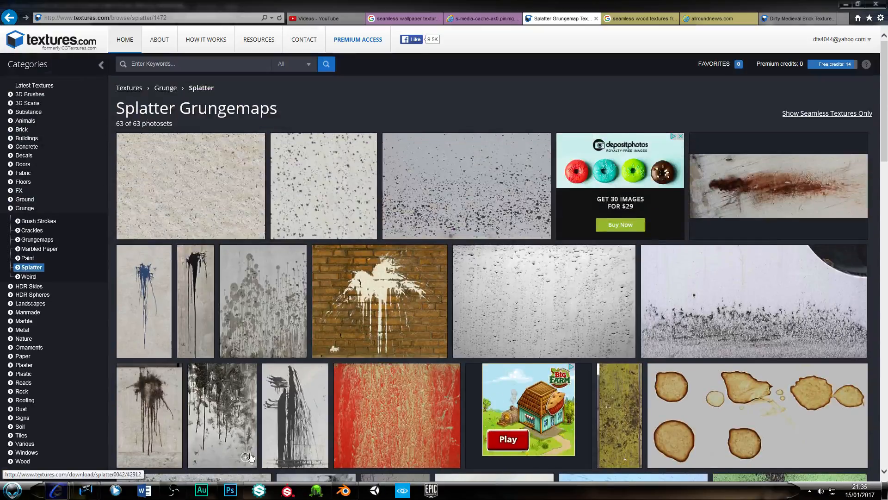
# Switch to Photoshop, merge the Levels 1 adjustment into Layer 1, and hide the merged layer
pyautogui.click(230, 489)
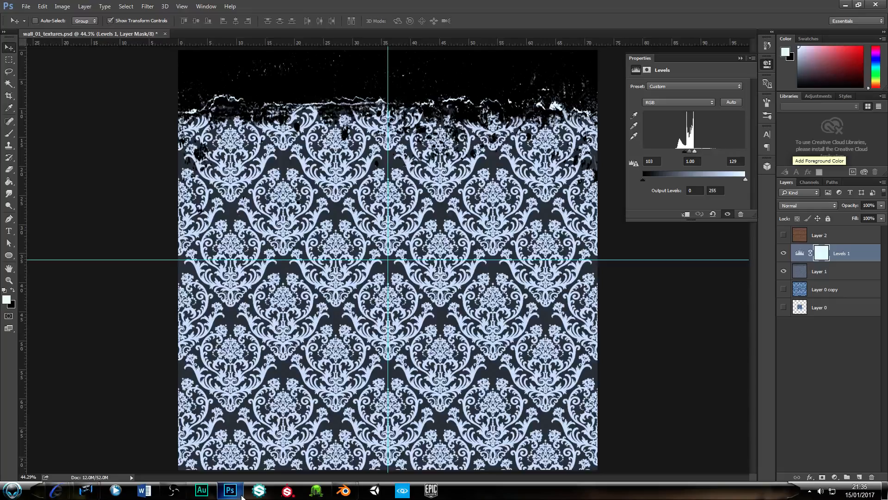
pyautogui.click(784, 253)
pyautogui.click(783, 271)
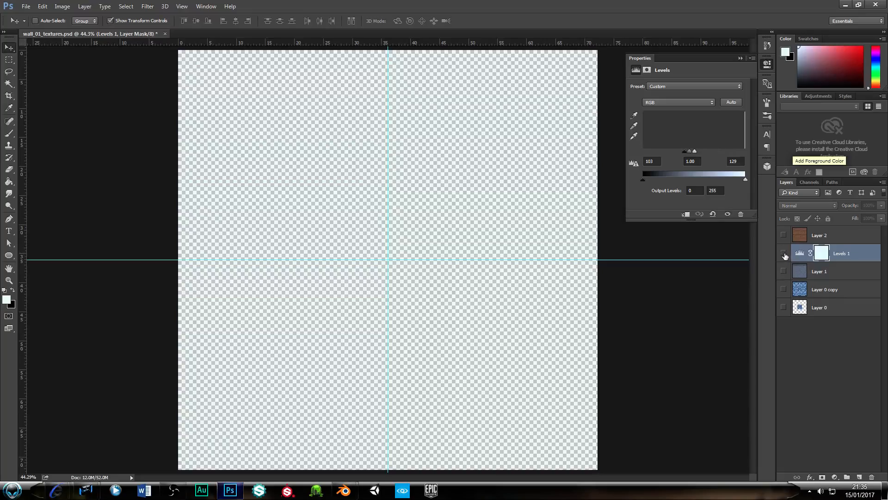
pyautogui.click(783, 253)
pyautogui.click(783, 271)
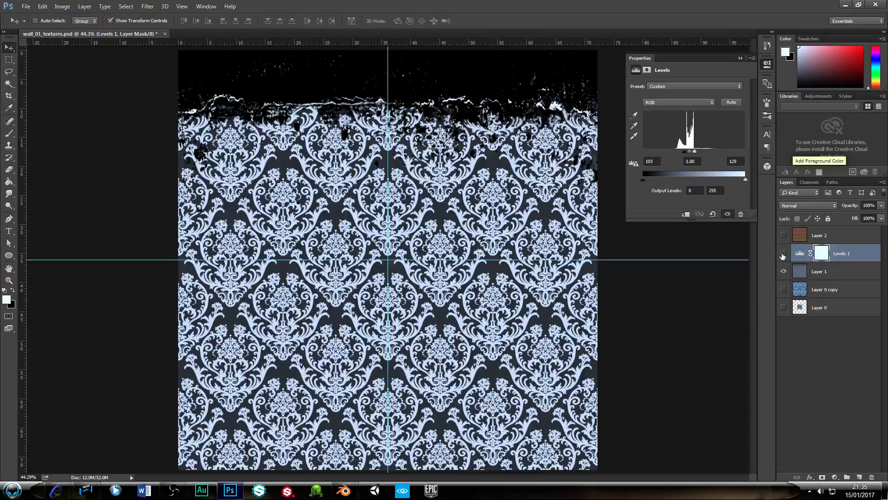
pyautogui.click(783, 254)
pyautogui.click(783, 253)
pyautogui.hotkey('ctrl', 'e')
pyautogui.click(783, 253)
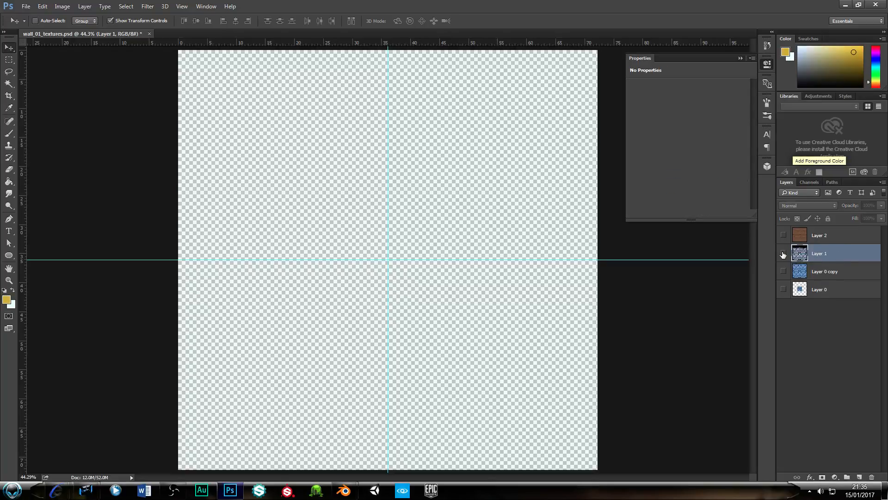
pyautogui.click(783, 253)
pyautogui.click(783, 253)
# Add an empty layer above Layer 1 and set up the 39 px spatter brush preset at 700 px in black
pyautogui.click(859, 477)
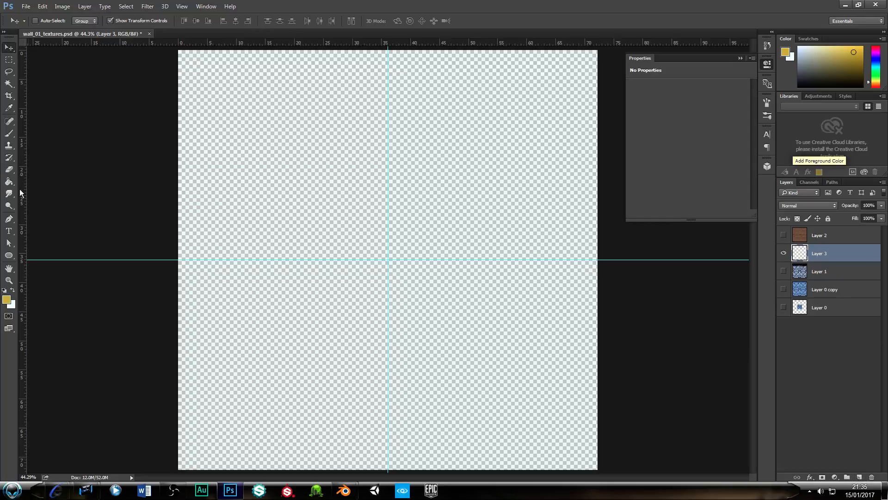
pyautogui.click(9, 134)
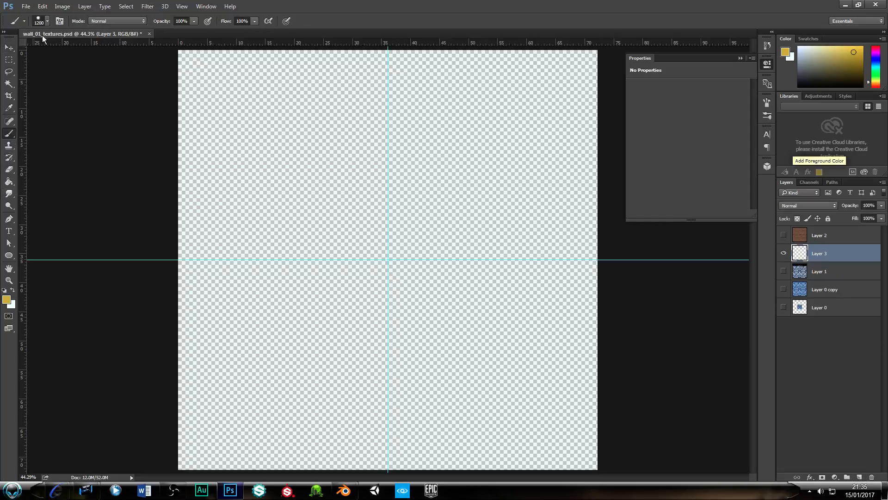
pyautogui.click(47, 21)
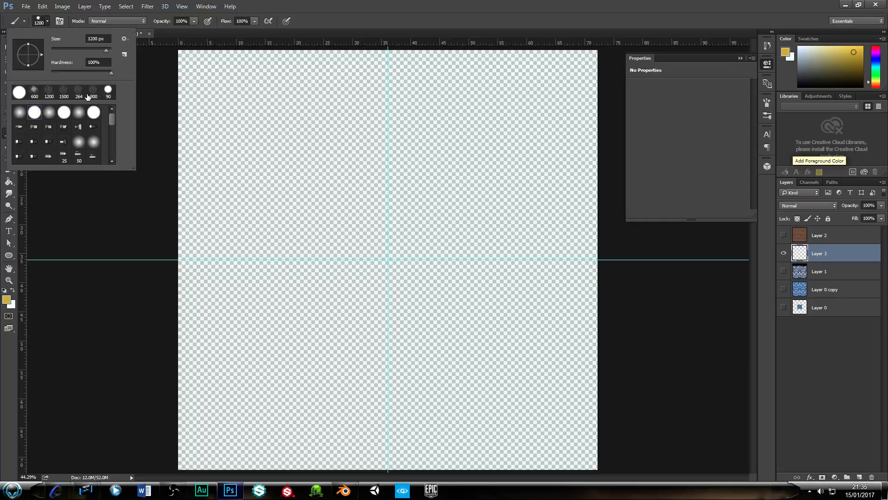
pyautogui.moveTo(110, 116); pyautogui.dragTo(116, 159)
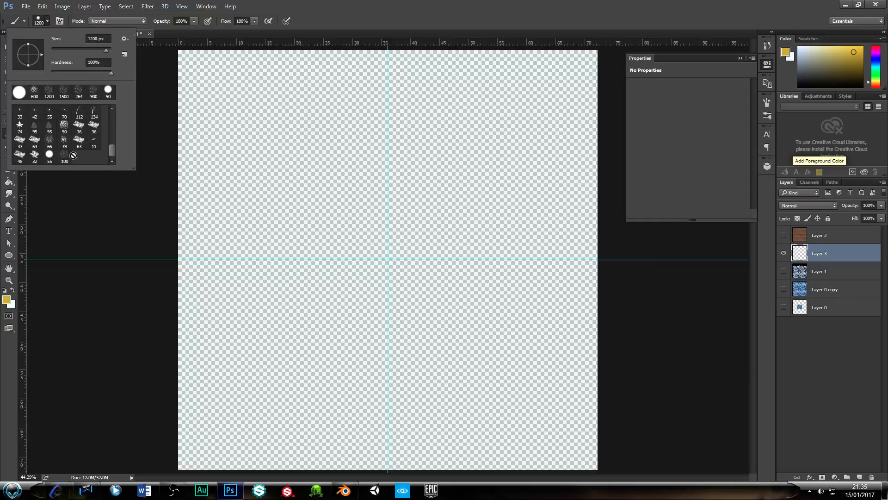
pyautogui.click(65, 141)
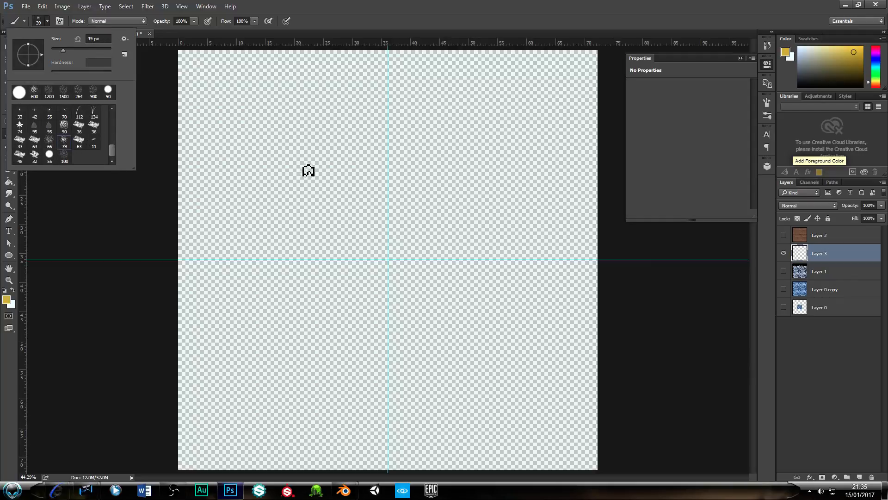
pyautogui.click(396, 18)
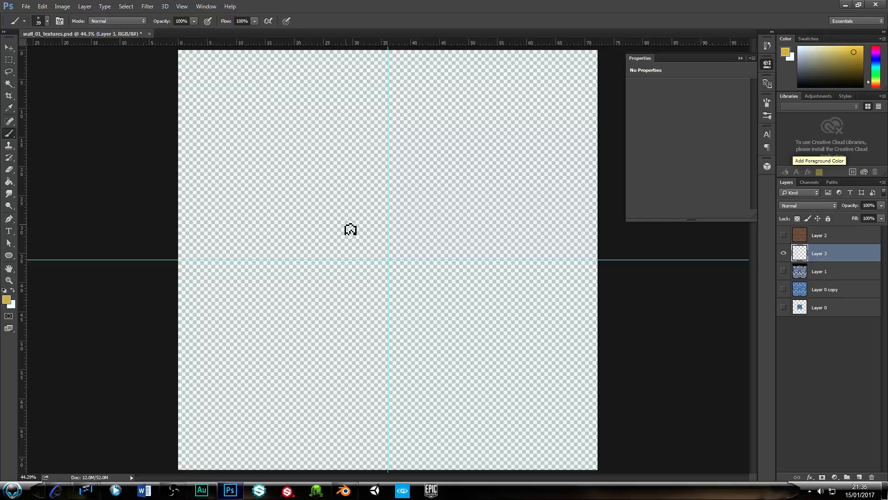
pyautogui.press(']')
pyautogui.click(5, 291)
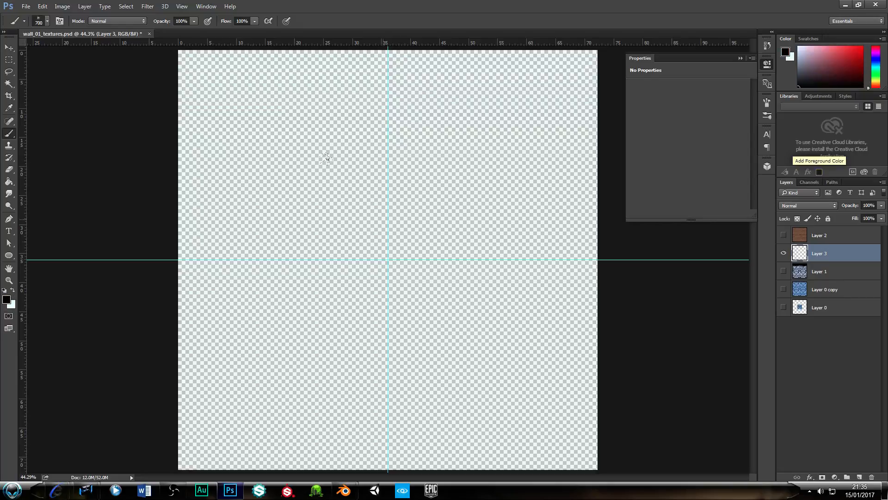
# Paint scattered black grunge blotches over the whole canvas on Layer 3 with the 700 px spatter brush
pyautogui.click(344, 199)
pyautogui.click(368, 195)
pyautogui.click(463, 184)
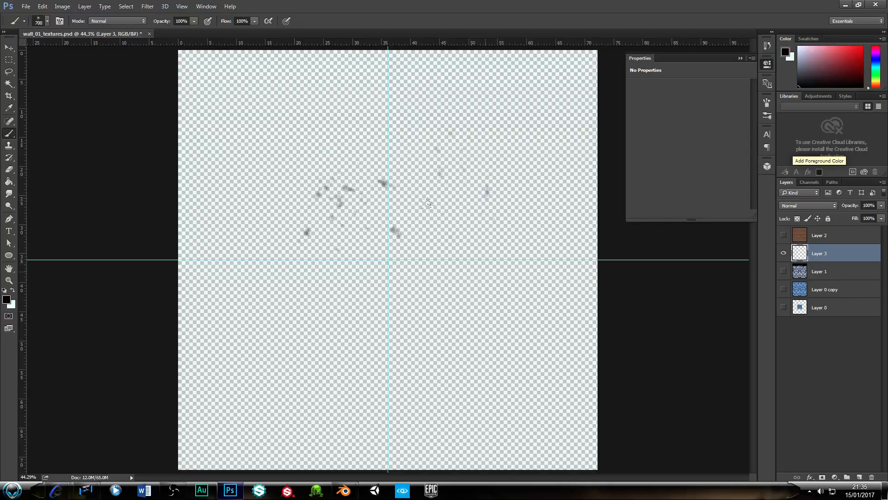
pyautogui.click(481, 274)
pyautogui.click(355, 298)
pyautogui.click(303, 354)
pyautogui.click(419, 376)
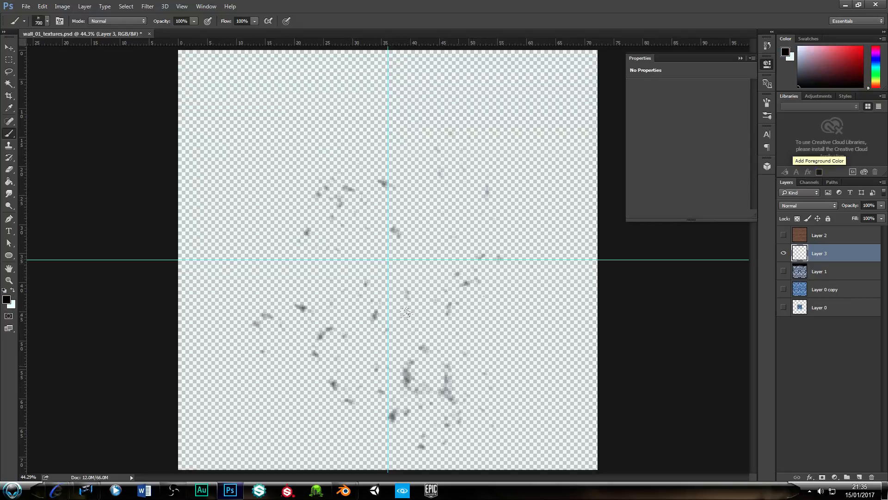
pyautogui.moveTo(355, 175); pyautogui.dragTo(325, 368)
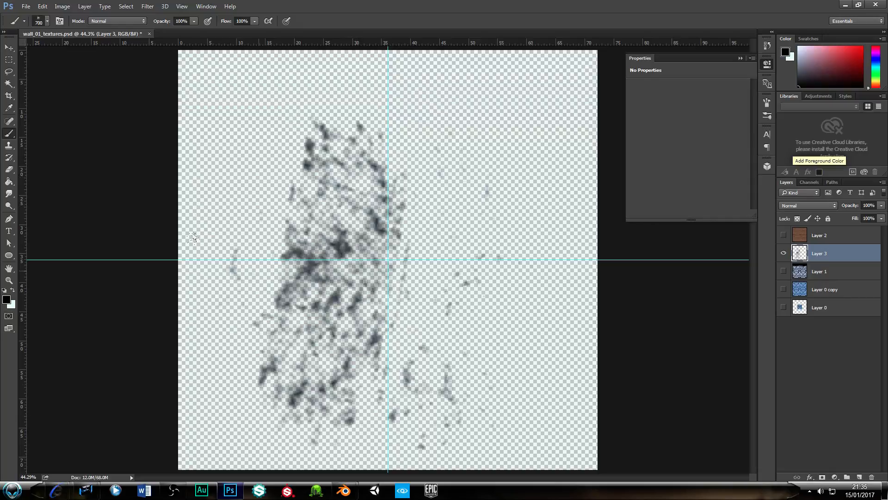
pyautogui.click(246, 277)
pyautogui.click(214, 278)
pyautogui.click(509, 234)
pyautogui.click(541, 347)
pyautogui.click(467, 396)
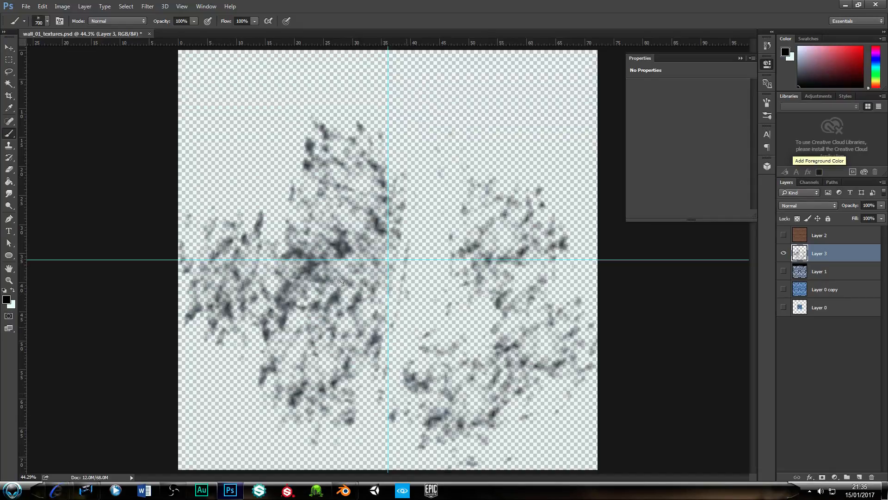
pyautogui.click(395, 358)
pyautogui.click(538, 109)
pyautogui.click(576, 70)
pyautogui.click(363, 100)
pyautogui.click(320, 104)
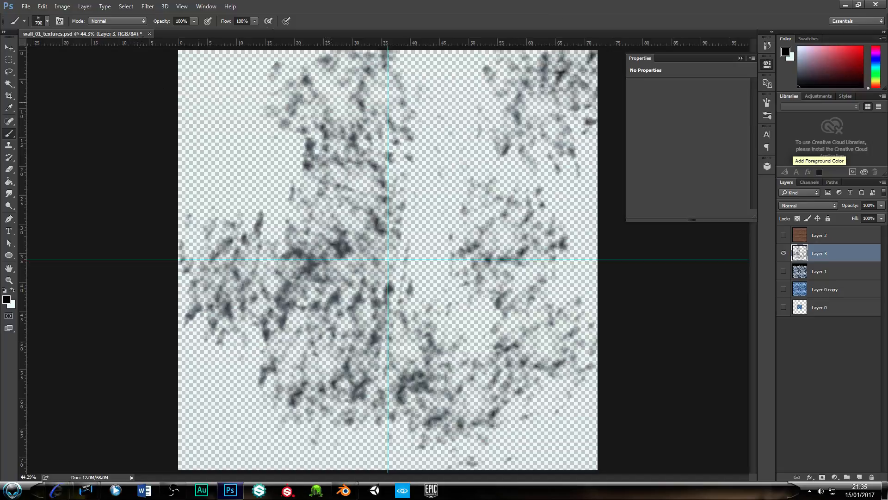
pyautogui.click(189, 106)
pyautogui.click(453, 138)
pyautogui.click(273, 180)
pyautogui.click(236, 407)
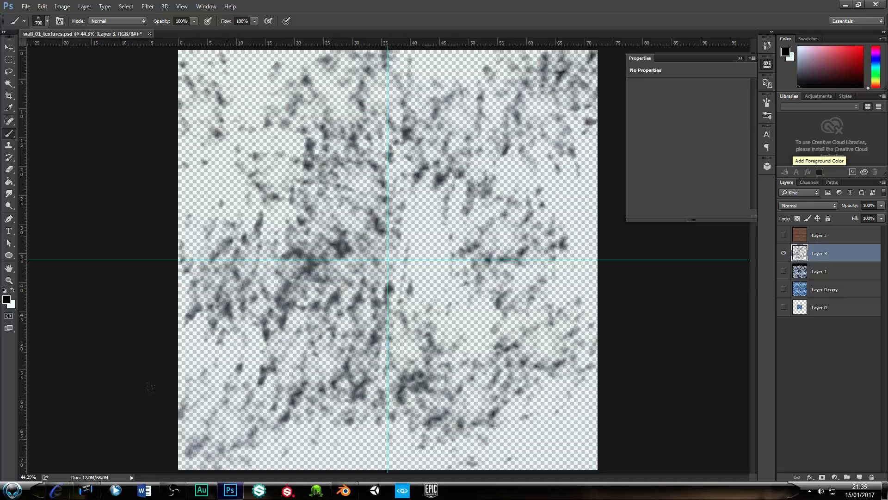
pyautogui.click(202, 446)
pyautogui.click(557, 419)
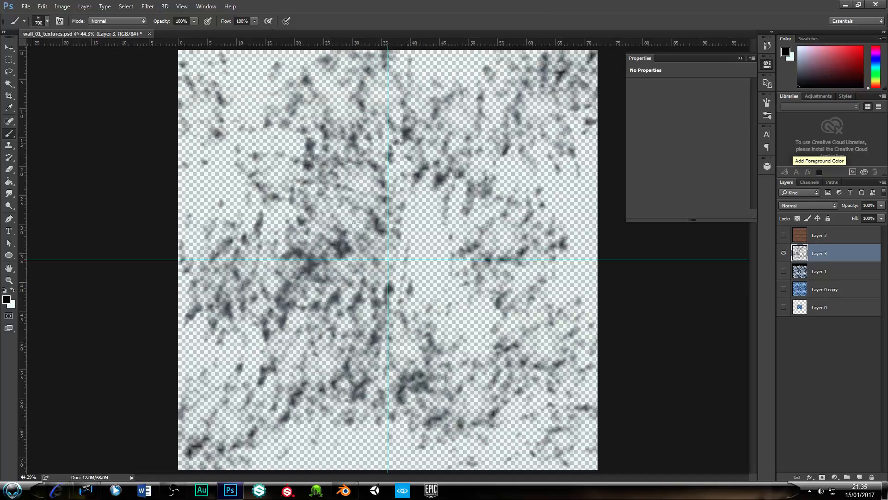
# Reduce the spatter brush to 200 px and stamp finer speckles into the sparse patches around the middle of the canvas
pyautogui.press('[')
pyautogui.press('[')
pyautogui.press('[')
pyautogui.press('[')
pyautogui.click(442, 302)
pyautogui.click(426, 252)
pyautogui.click(423, 211)
pyautogui.click(198, 234)
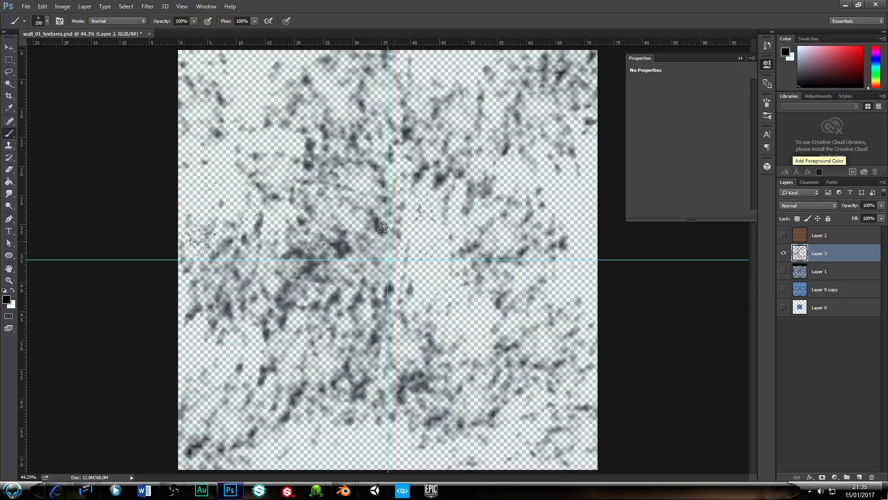
pyautogui.click(461, 273)
pyautogui.click(443, 299)
pyautogui.click(426, 346)
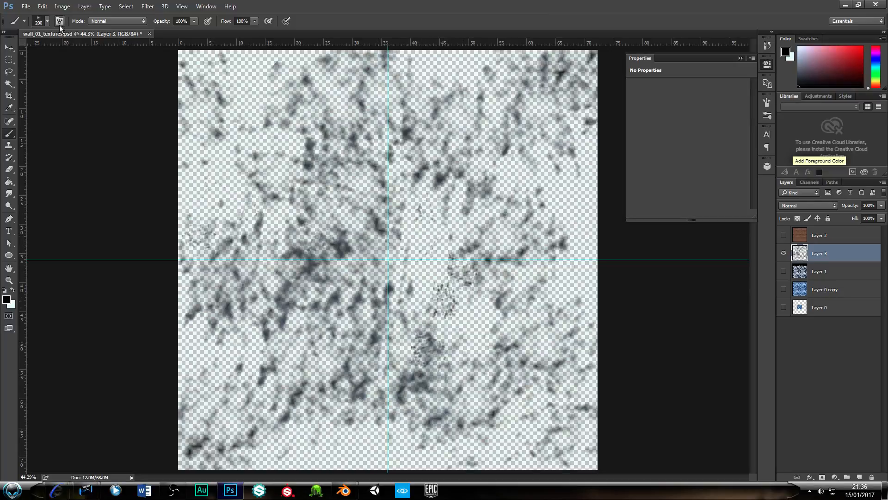
# Choose the 66 px textured brush preset, enlarge it to 600 px, and paint speckles along the canvas's lower area and a vertical streak near its right edge
pyautogui.click(47, 21)
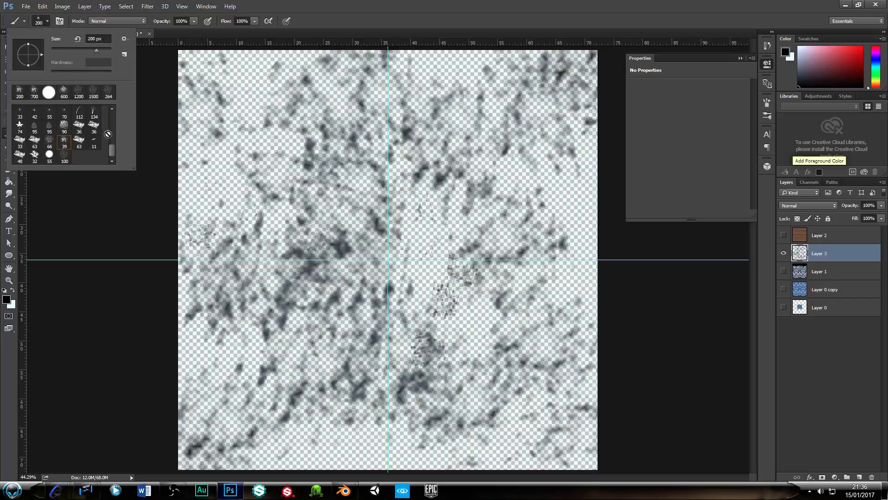
pyautogui.click(50, 141)
pyautogui.click(379, 27)
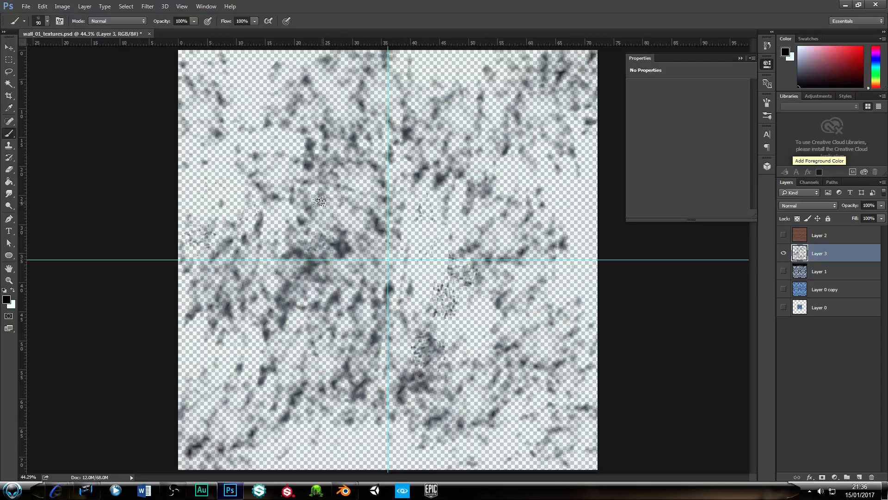
pyautogui.press('[')
pyautogui.press('[')
pyautogui.press('[')
pyautogui.click(258, 383)
pyautogui.click(453, 430)
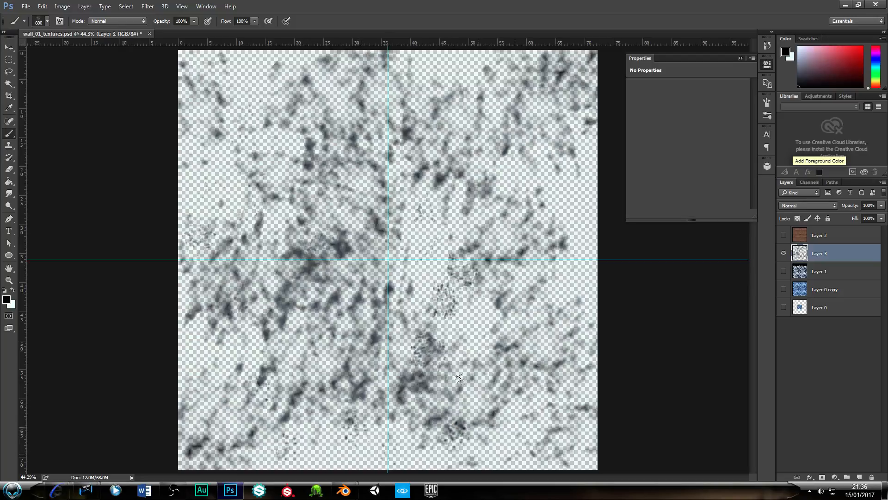
pyautogui.click(523, 428)
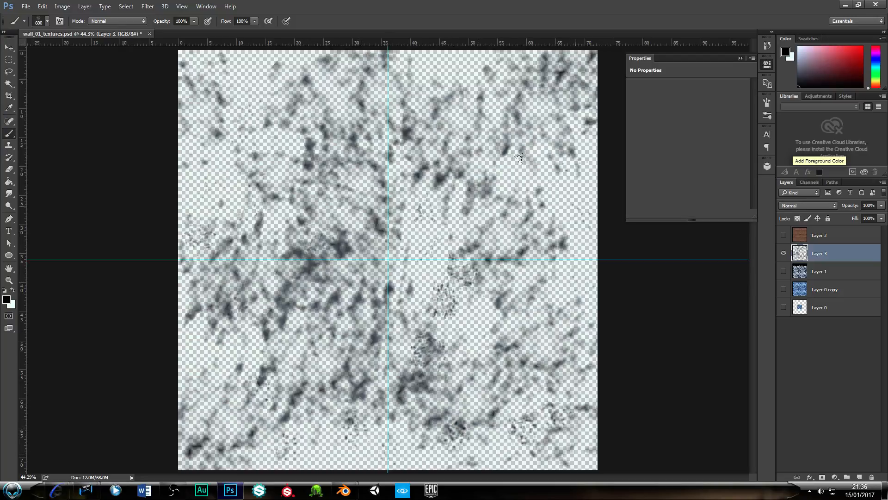
pyautogui.moveTo(573, 277); pyautogui.dragTo(566, 144)
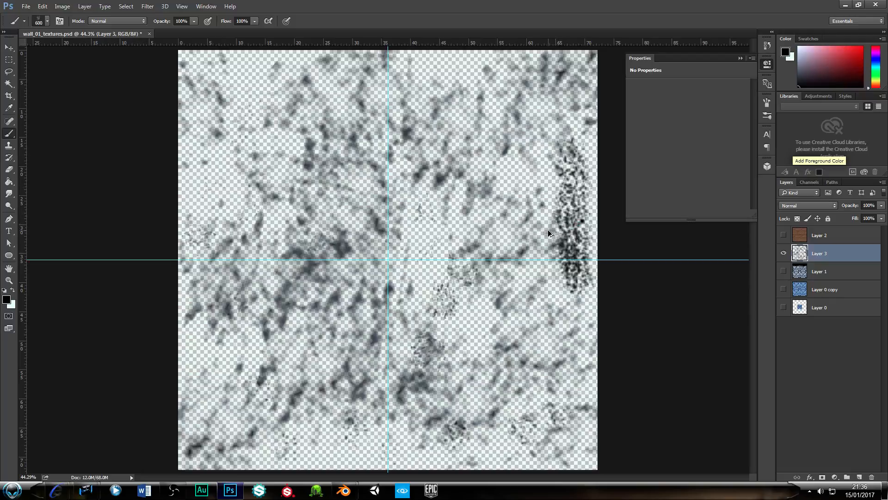
# Undo the vertical streak and use the 600 px textured eraser to thin the darkest grunge blotches across Layer 3's left half and lower middle
pyautogui.hotkey('ctrl', 'z')
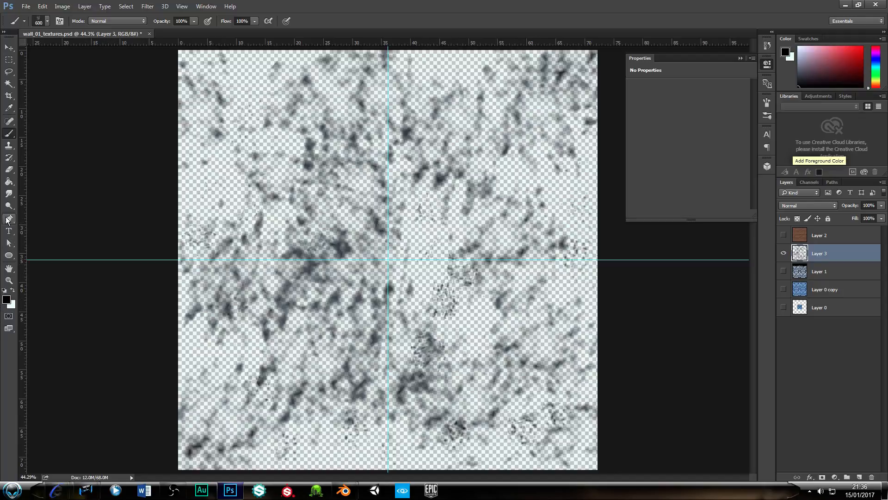
pyautogui.click(10, 169)
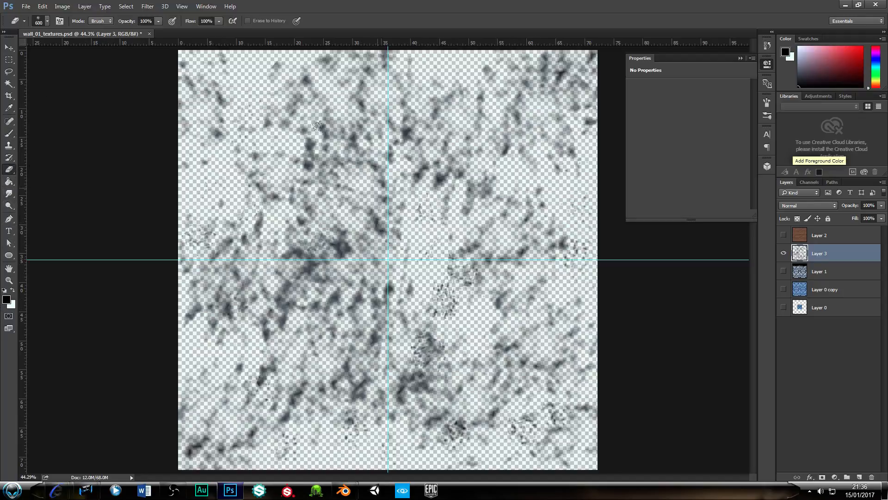
pyautogui.click(371, 186)
pyautogui.click(431, 161)
pyautogui.click(276, 295)
pyautogui.click(323, 263)
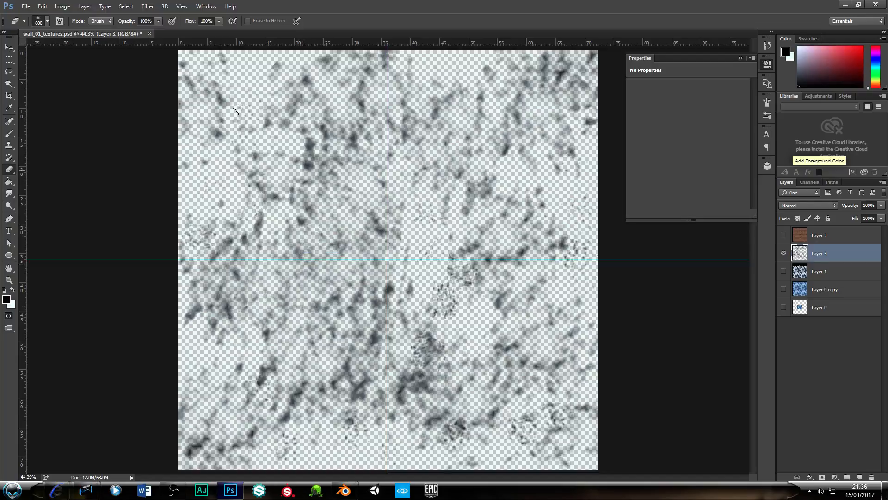
pyautogui.click(309, 178)
pyautogui.click(359, 376)
pyautogui.click(251, 398)
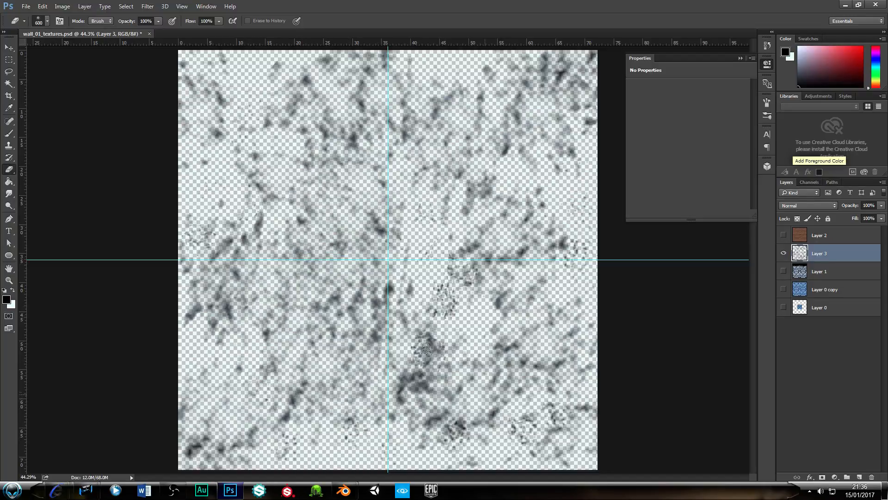
pyautogui.click(426, 351)
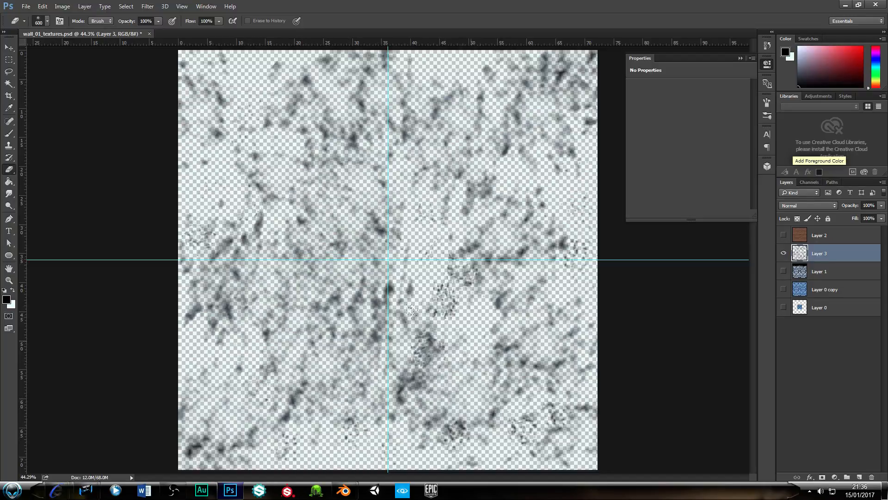
# Paint a few more speckles on Layer 3 with the 600 px textured brush, in the lower right area and the sparse upper areas
pyautogui.click(11, 136)
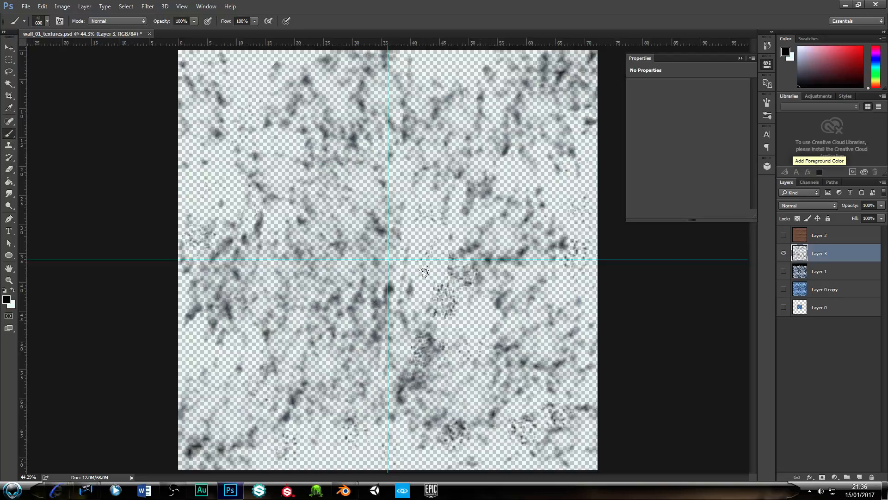
pyautogui.click(495, 381)
pyautogui.click(488, 345)
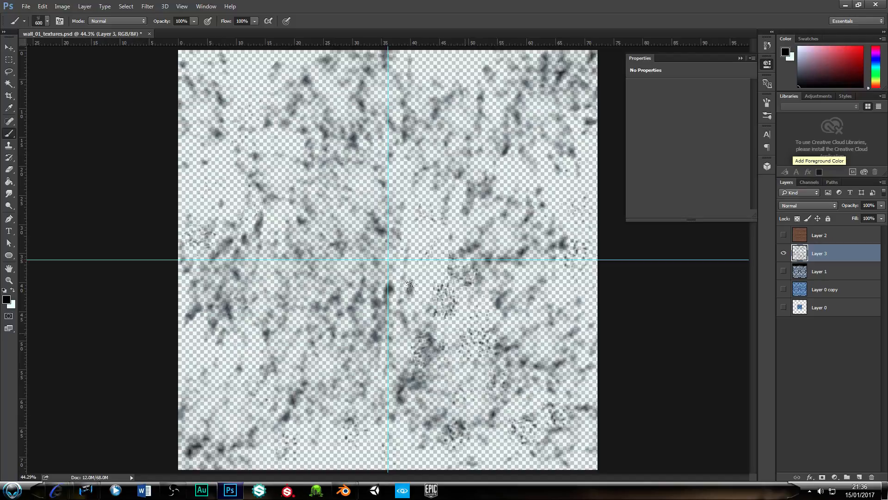
pyautogui.click(368, 169)
pyautogui.click(412, 177)
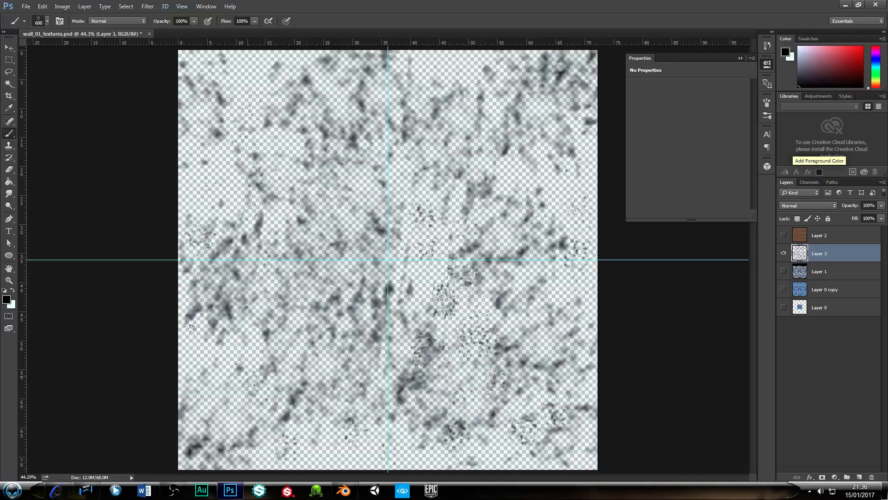
# Scale Layer 3 down to about 50% so it fills only the canvas's upper-left quadrant up to the guides
pyautogui.click(8, 47)
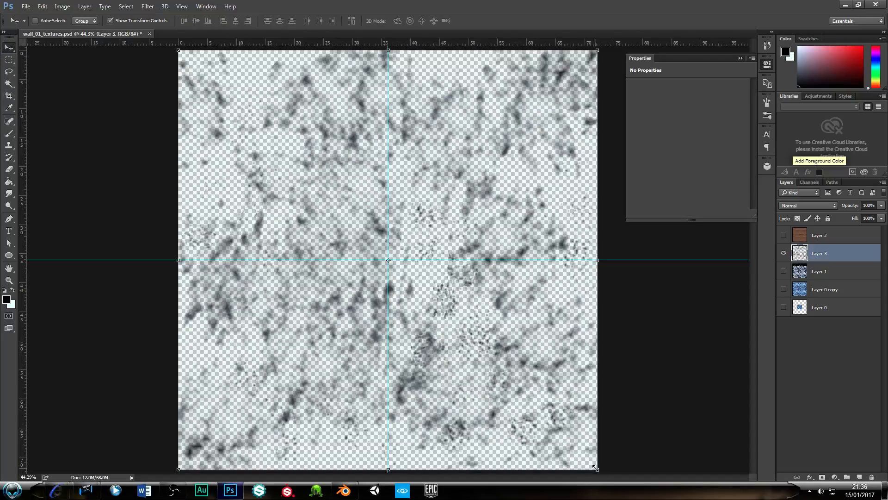
pyautogui.moveTo(597, 468); pyautogui.dragTo(394, 255)
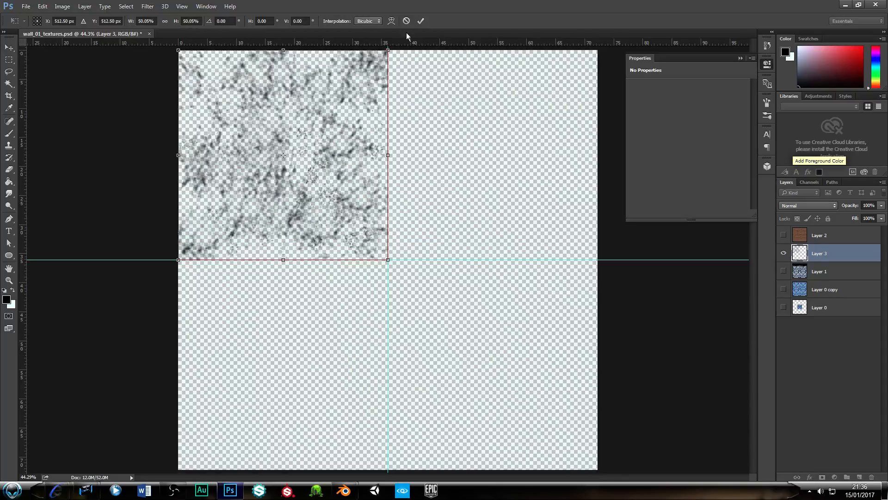
pyautogui.click(422, 21)
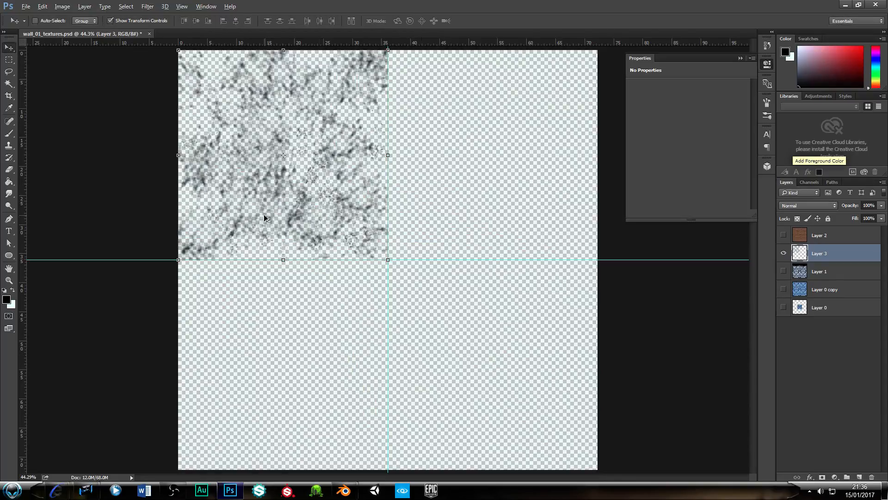
# Duplicate the scaled grunge tile into the upper-right quadrant, then duplicate both tiles into the lower half to fill the canvas
pyautogui.keyDown('alt'); pyautogui.moveTo(264, 215); pyautogui.dragTo(474, 212); pyautogui.keyUp('alt')
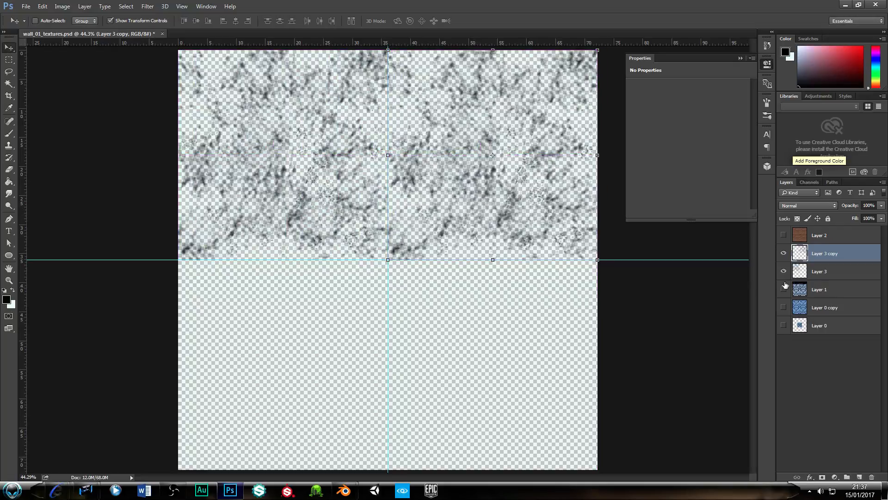
pyautogui.keyDown('ctrl'); pyautogui.click(817, 272); pyautogui.keyUp('ctrl')
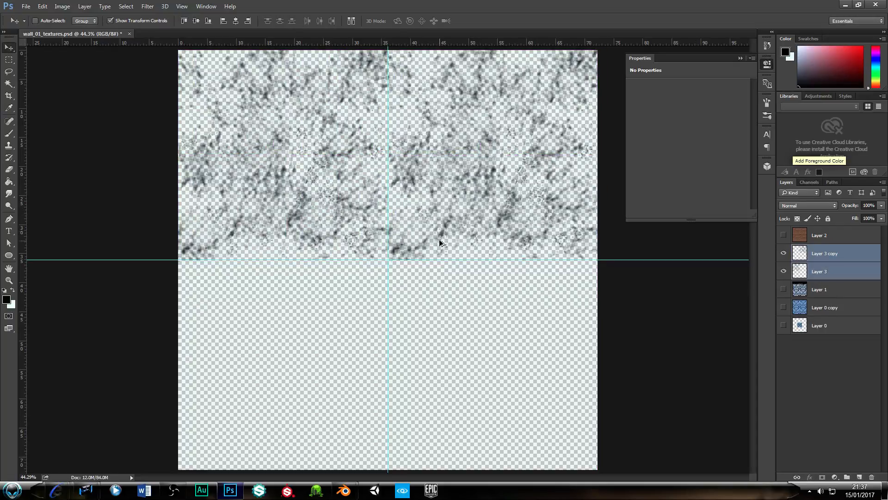
pyautogui.keyDown('alt'); pyautogui.moveTo(440, 240); pyautogui.dragTo(456, 445); pyautogui.keyUp('alt')
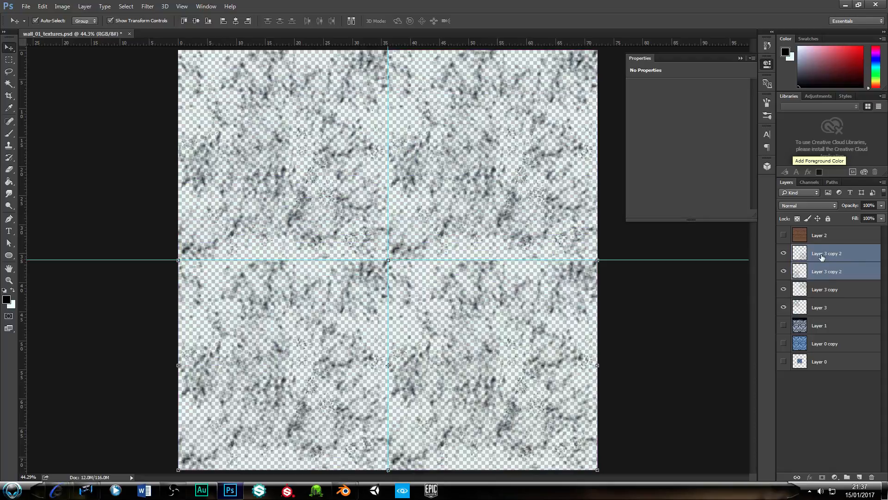
# Merge the four grunge tiles into the single Layer 3 and check it by toggling its visibility
pyautogui.hotkey('ctrl', 'e')
pyautogui.hotkey('ctrl', 'e')
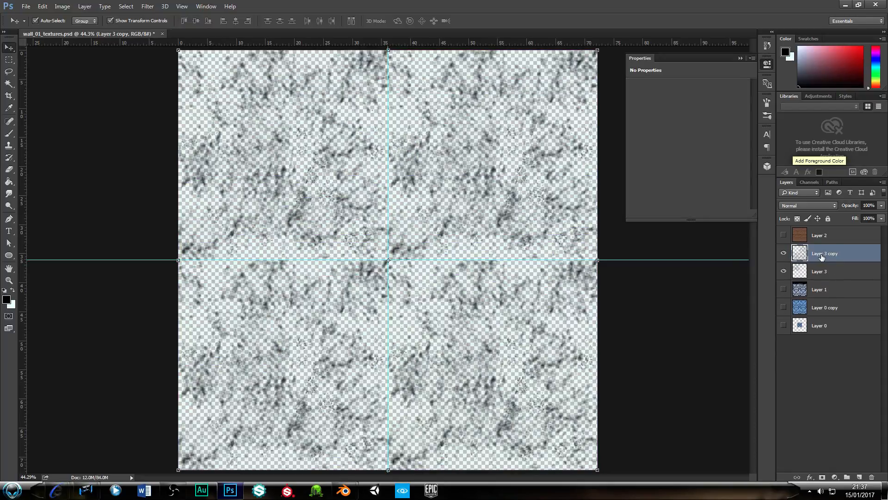
pyautogui.hotkey('ctrl', 'e')
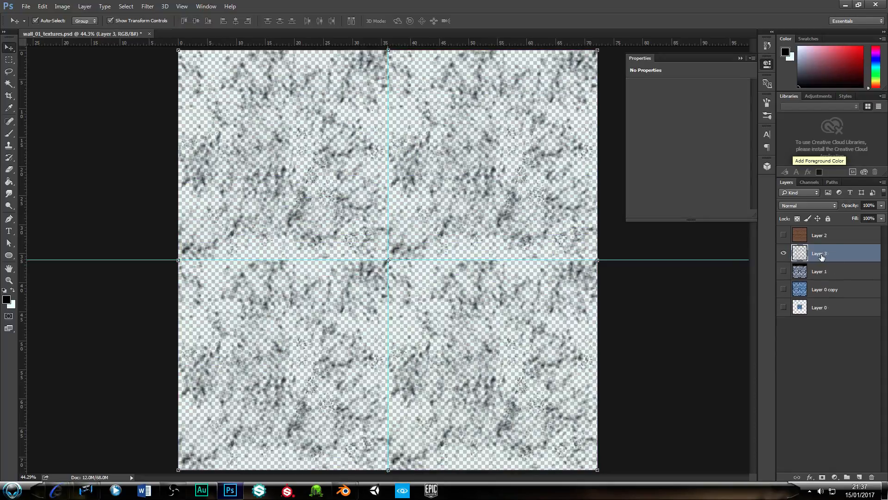
pyautogui.click(784, 253)
pyautogui.click(785, 254)
# Apply the Offset filter to Layer 3 with 1024 pixels horizontal, 0 vertical and Wrap Around
pyautogui.click(814, 362)
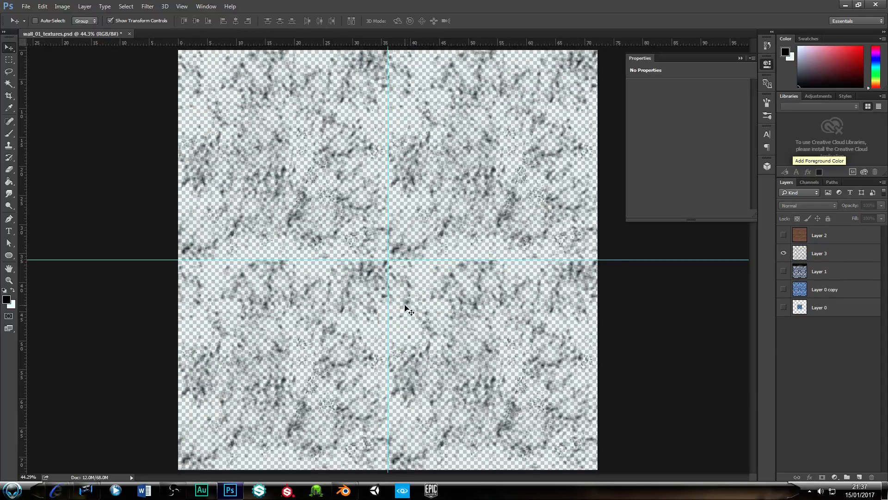
pyautogui.click(148, 7)
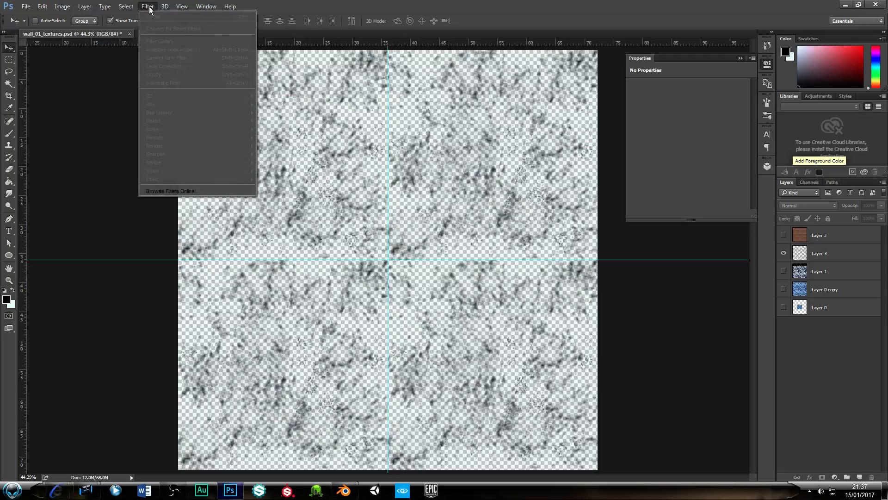
pyautogui.click(813, 255)
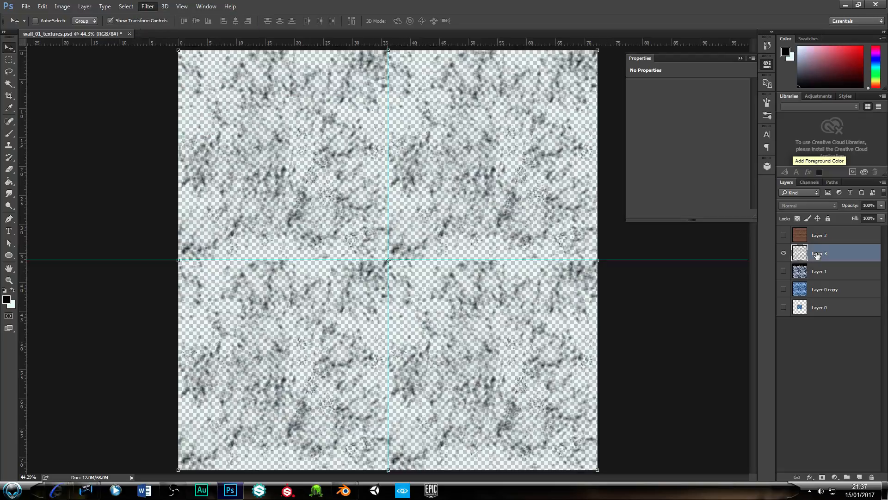
pyautogui.click(148, 7)
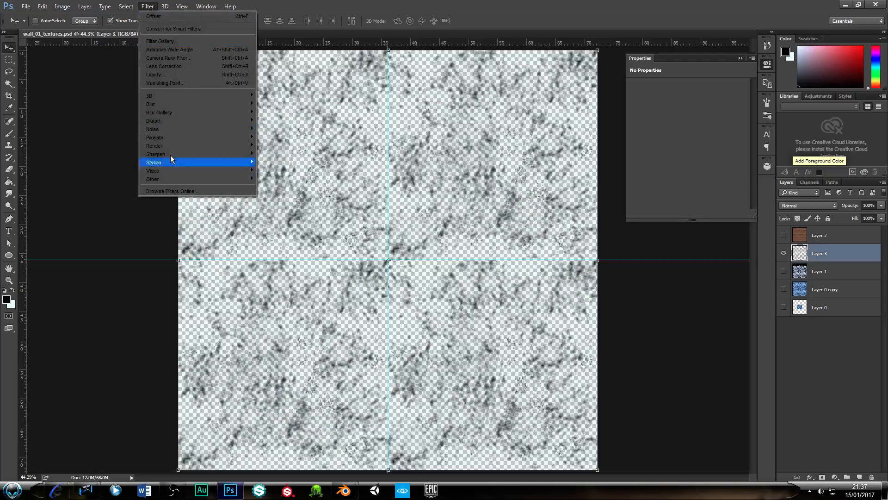
pyautogui.moveTo(164, 179)
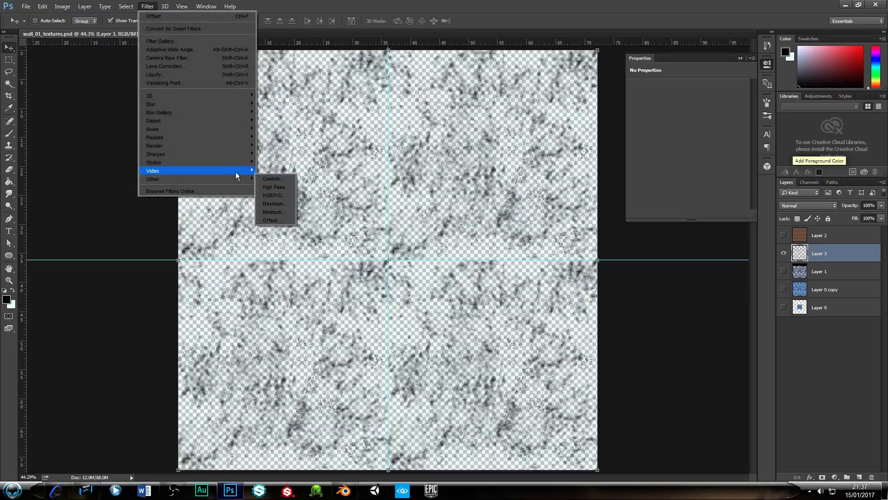
pyautogui.click(275, 220)
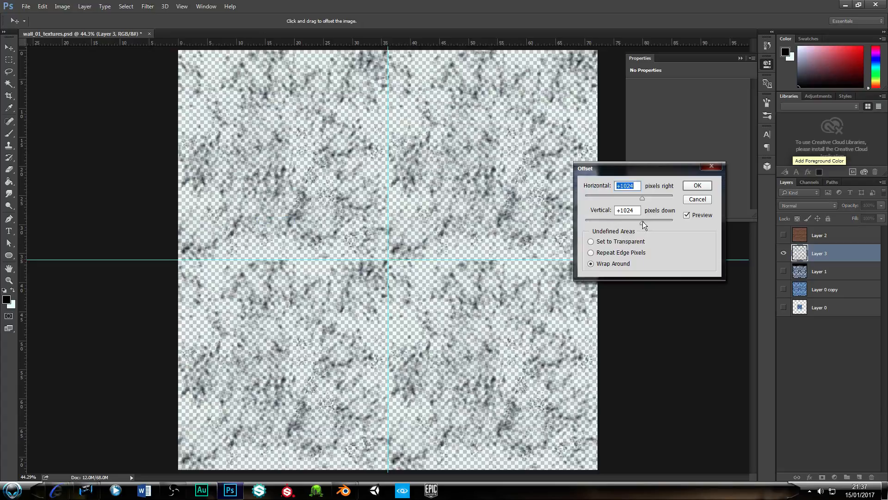
pyautogui.moveTo(642, 222); pyautogui.dragTo(635, 223)
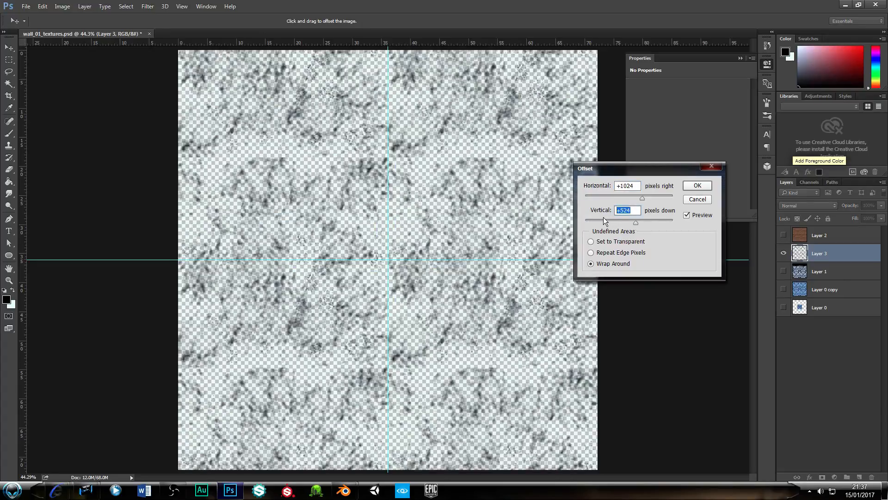
pyautogui.write('0')
pyautogui.press('Return')
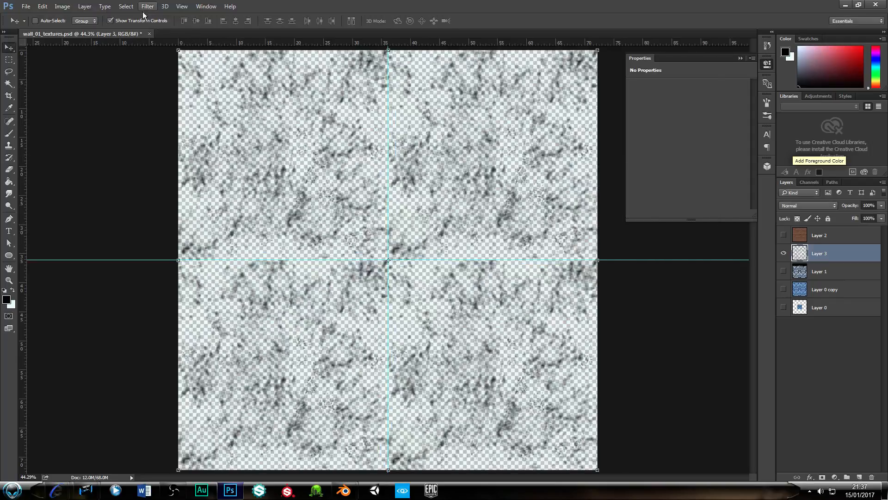
# Hide the guides and other extras, and reapply the last Offset filter to Layer 3
pyautogui.press('ctrl')
pyautogui.click(182, 7)
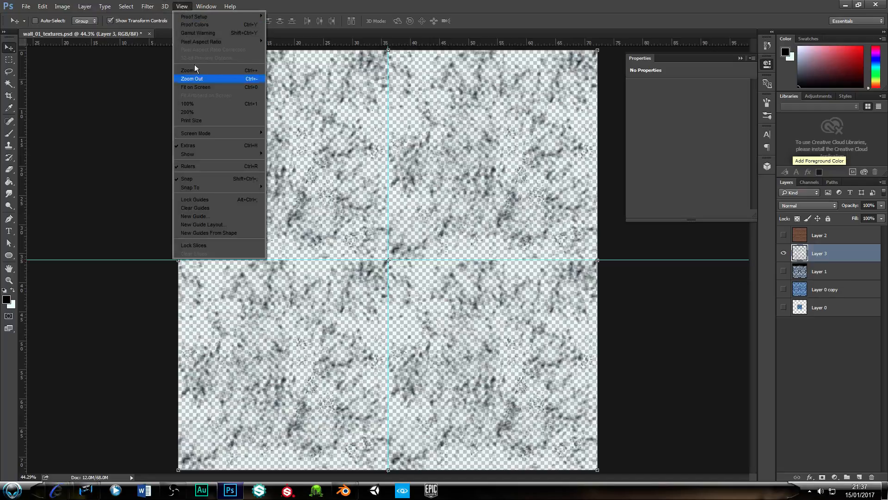
pyautogui.click(202, 146)
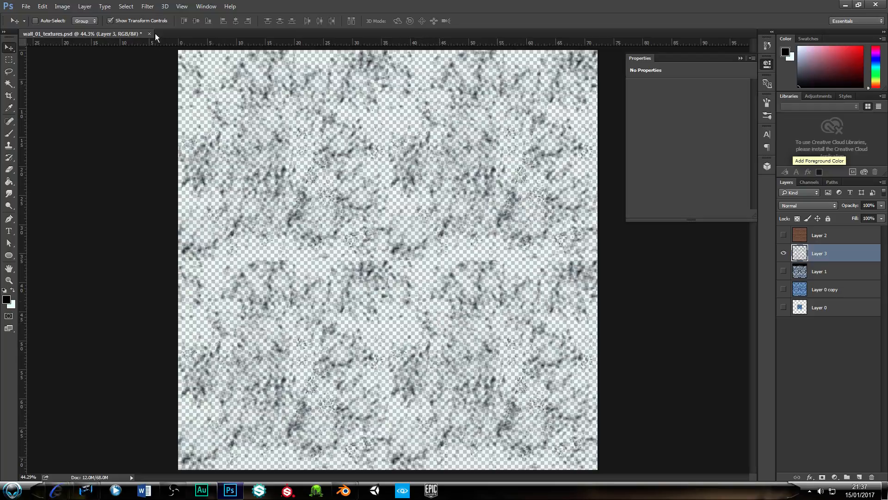
pyautogui.click(147, 7)
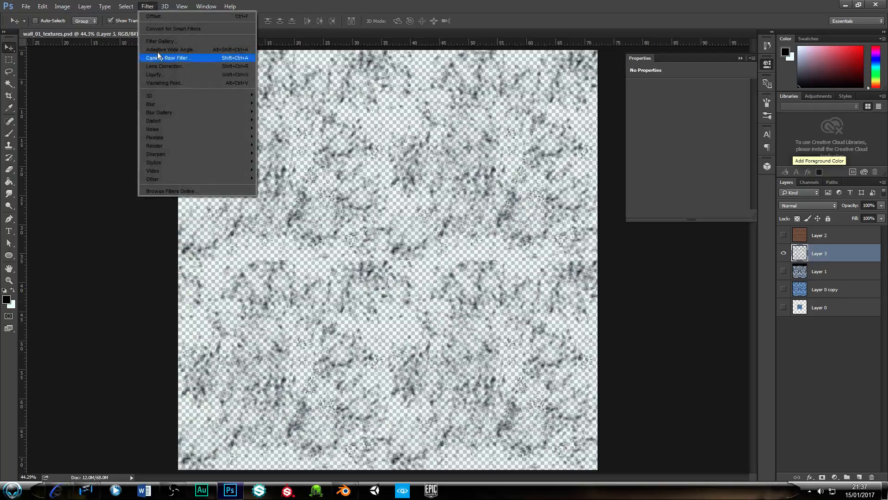
pyautogui.click(157, 17)
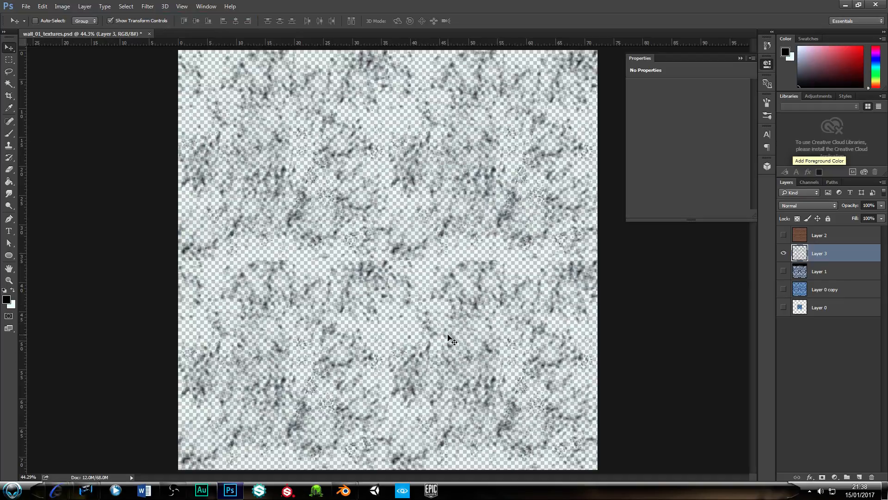
# Offset Layer 3 by 1024 pixels both horizontally and vertically with Wrap Around
pyautogui.click(151, 6)
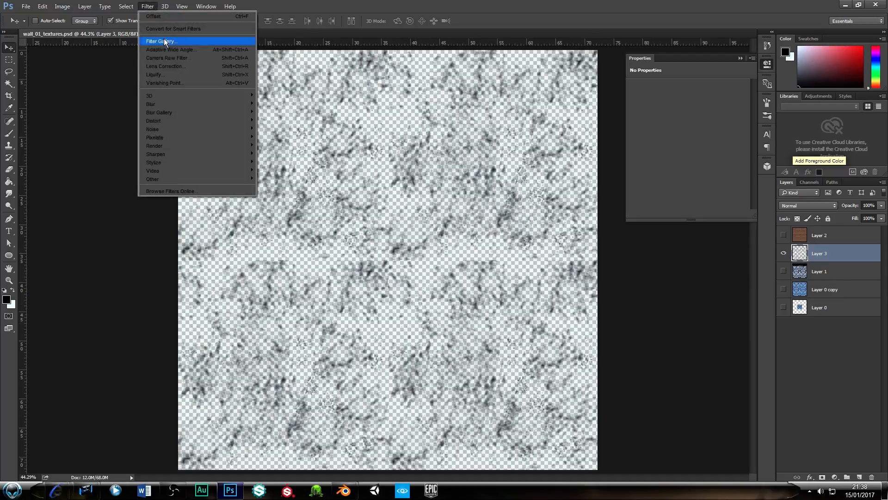
pyautogui.moveTo(167, 178)
pyautogui.click(269, 222)
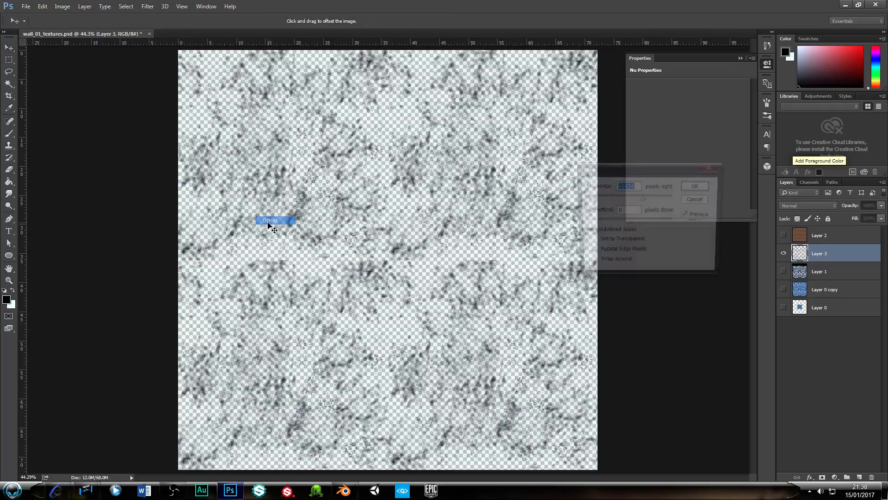
pyautogui.moveTo(648, 171); pyautogui.dragTo(622, 198)
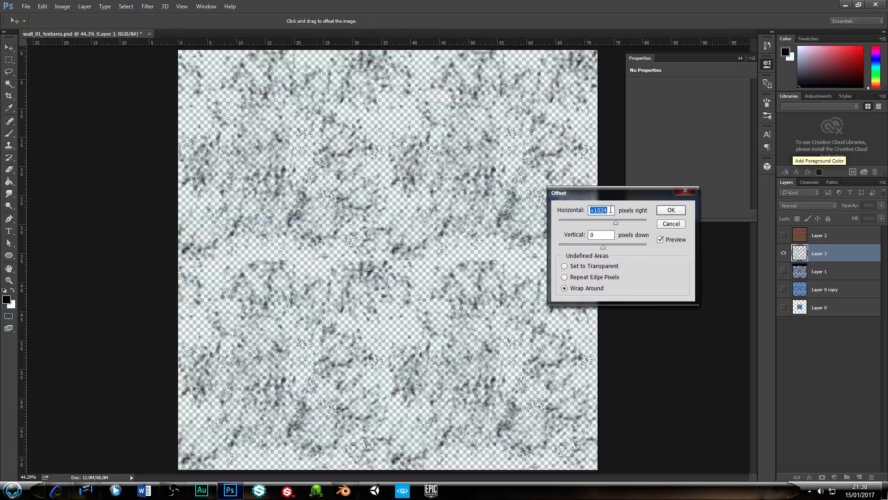
pyautogui.write('0')
pyautogui.write('12')
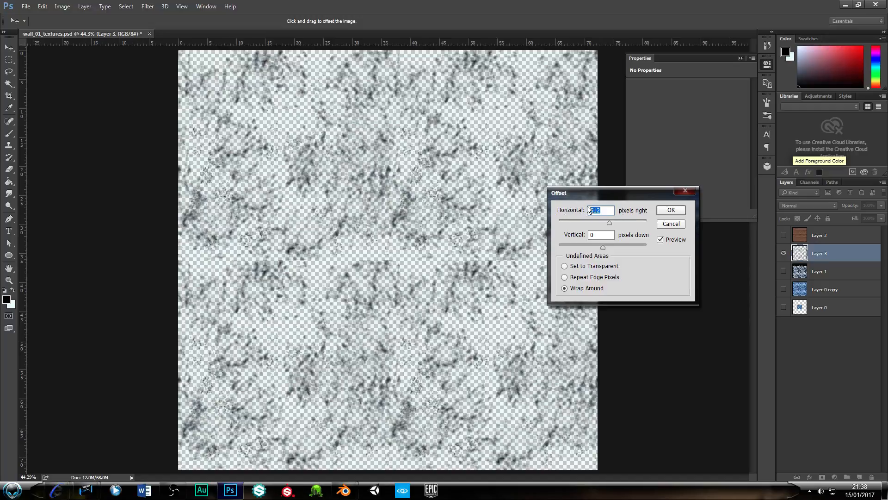
pyautogui.write('102')
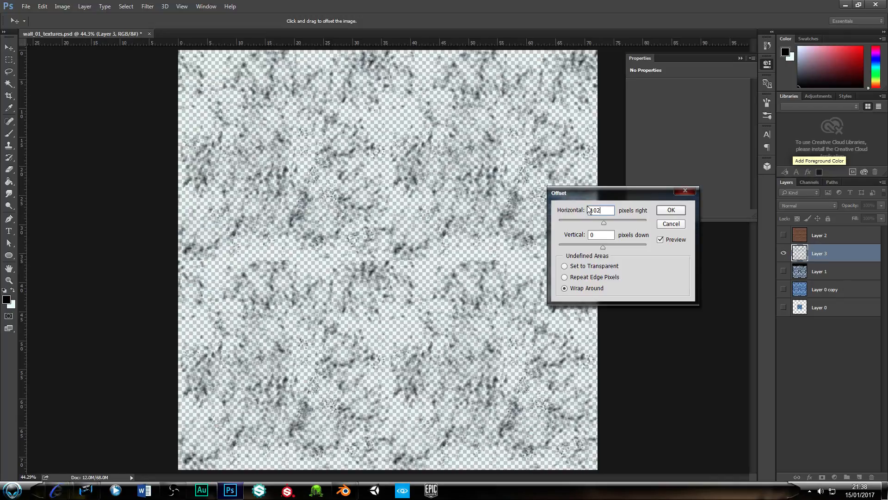
pyautogui.write('4')
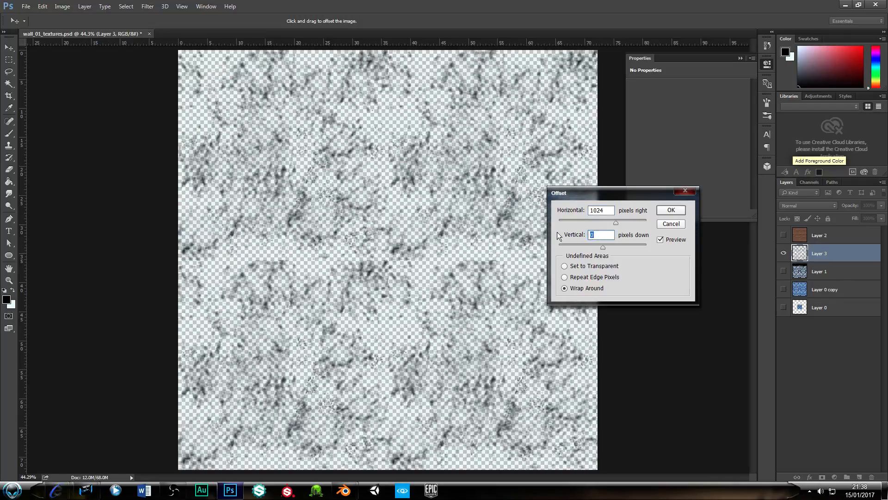
pyautogui.write('1024')
pyautogui.click(670, 210)
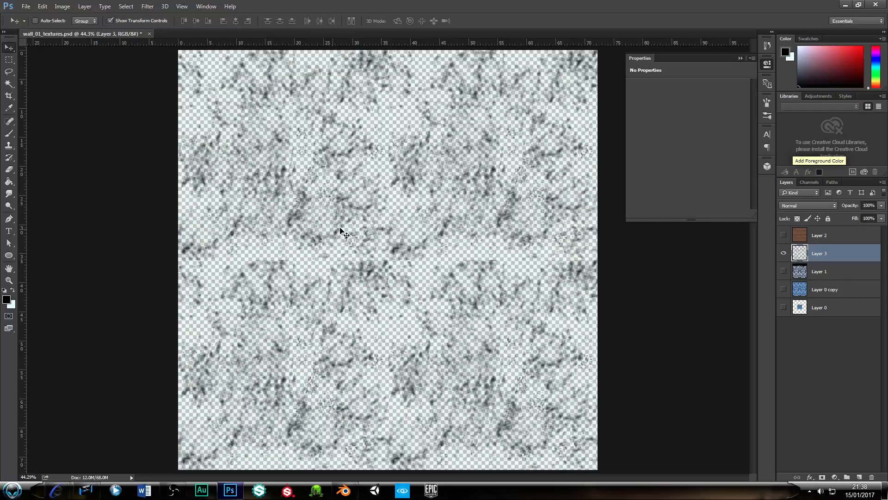
pyautogui.click(8, 149)
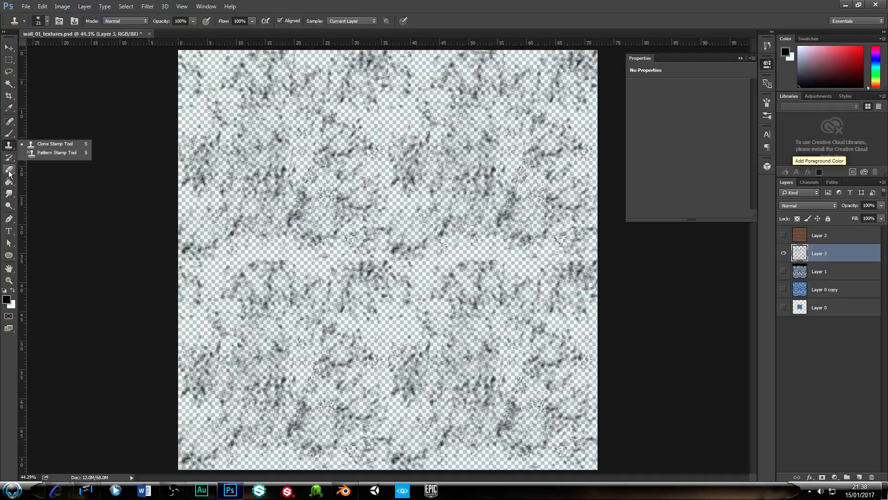
pyautogui.click(9, 193)
pyautogui.click(41, 192)
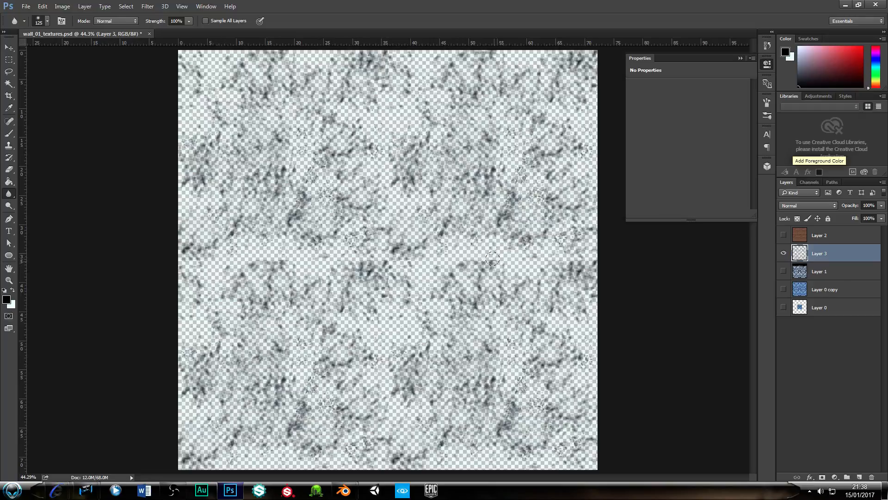
pyautogui.click(9, 47)
# Save a JPEG copy of the visible grunge layer as wall_01_dirt in the modular textures folder, accepting the default JPEG options
pyautogui.click(26, 6)
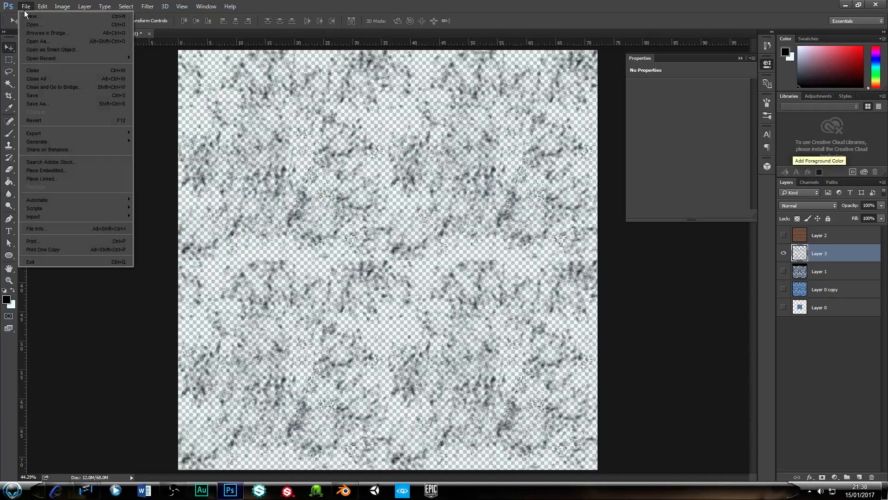
pyautogui.click(38, 103)
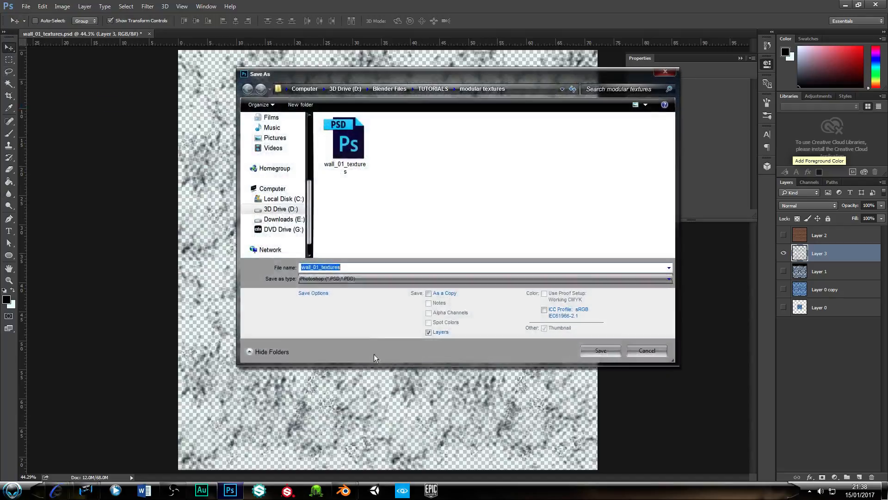
pyautogui.click(357, 279)
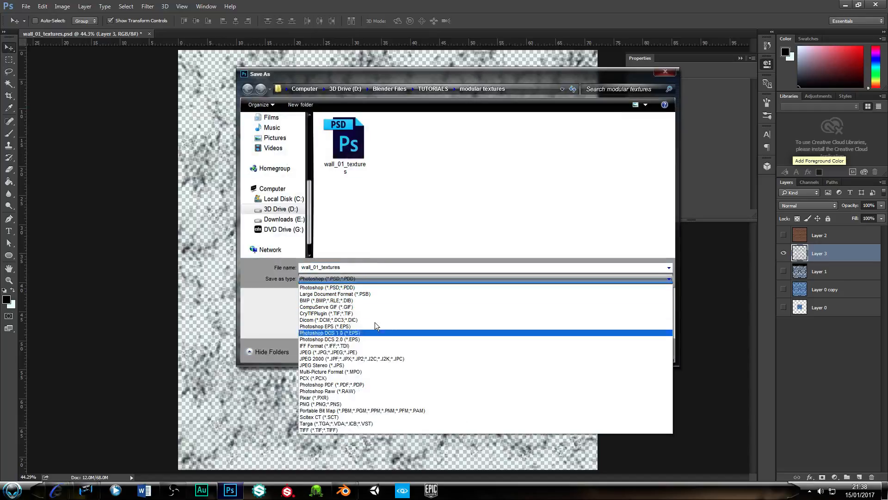
pyautogui.click(336, 353)
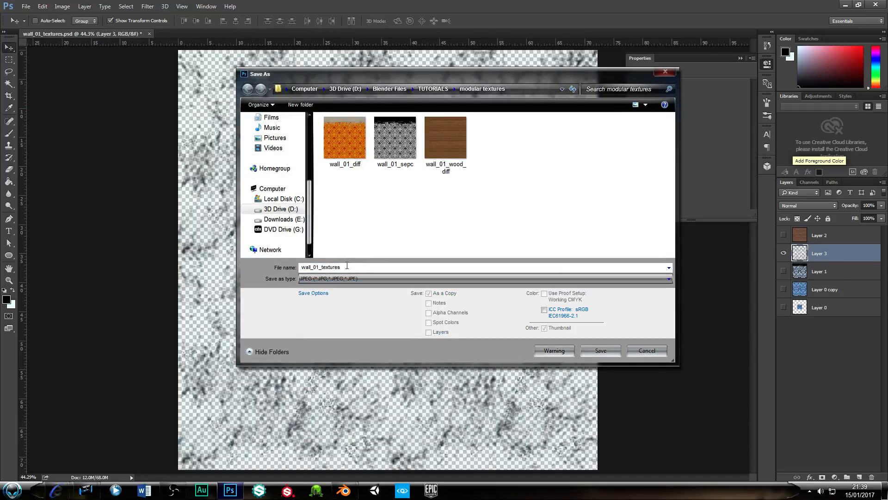
pyautogui.click(395, 167)
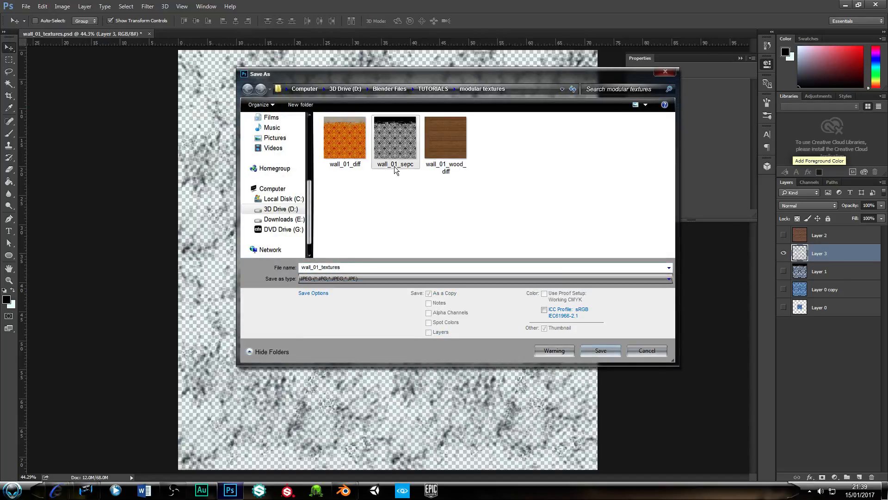
pyautogui.click(325, 267)
pyautogui.moveTo(322, 267); pyautogui.dragTo(336, 267)
pyautogui.write('dirt')
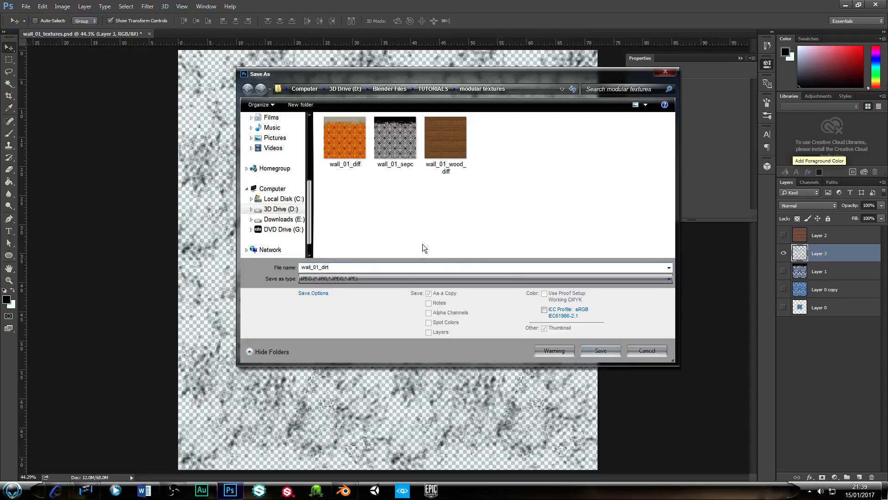
pyautogui.click(600, 350)
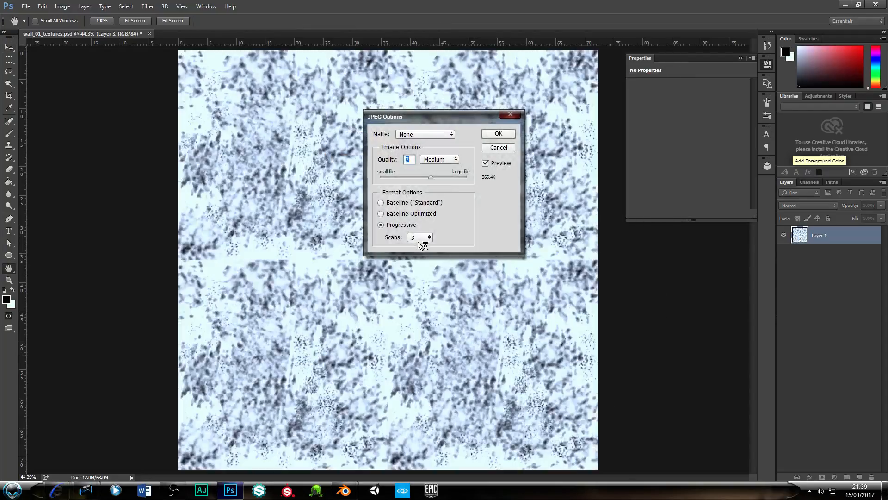
pyautogui.click(493, 135)
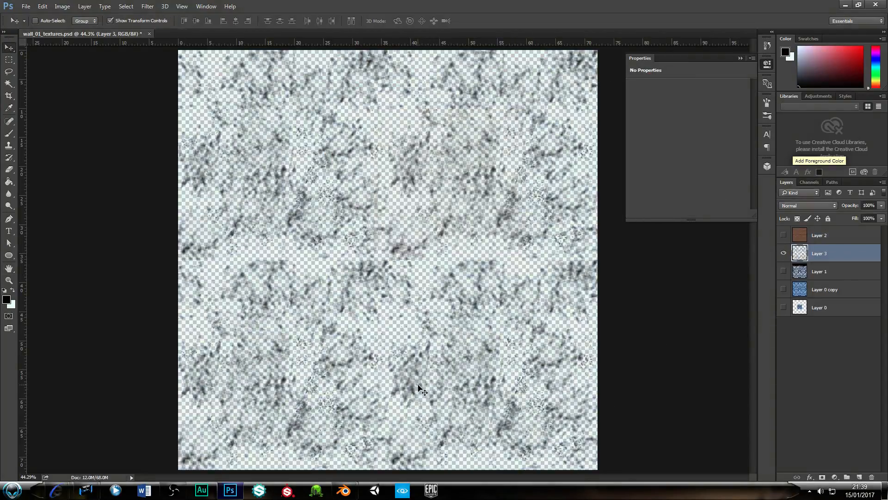
# Switch to Blender and create a new texture in the third slot of wall_01_plain's wallpaper material
pyautogui.moveTo(344, 490)
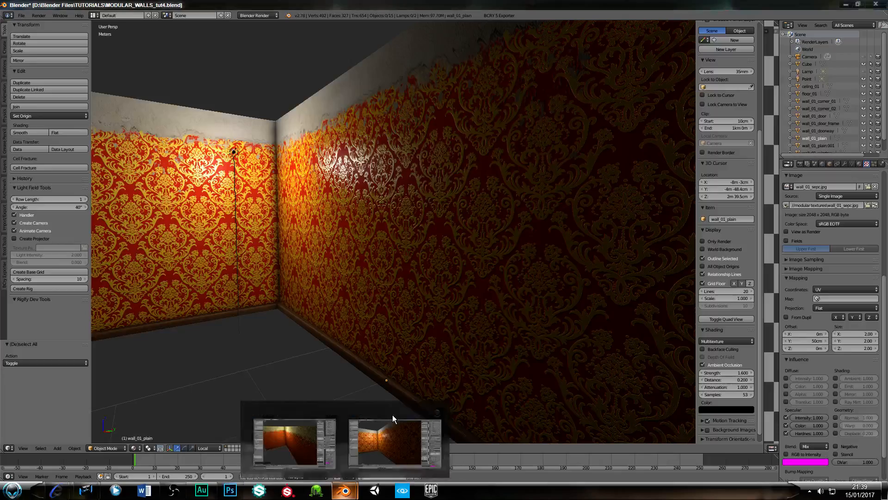
pyautogui.click(392, 415)
pyautogui.scroll(8, 837, 245)
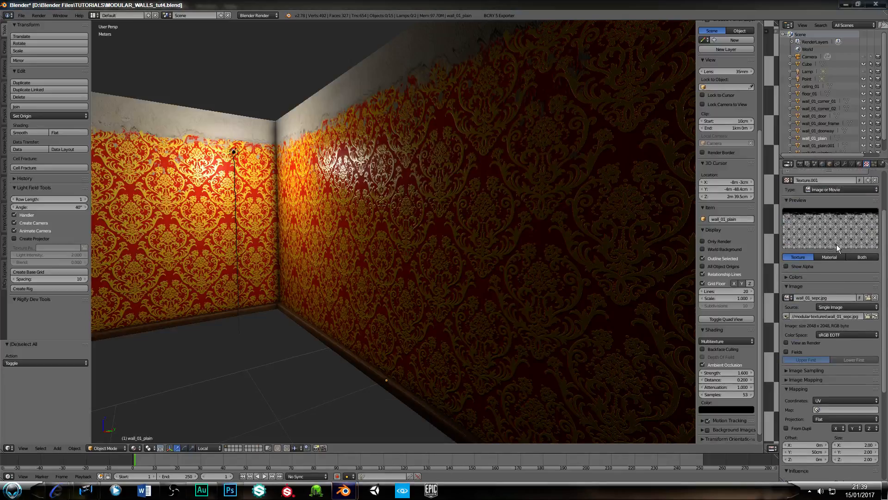
pyautogui.scroll(1, 836, 238)
pyautogui.click(801, 215)
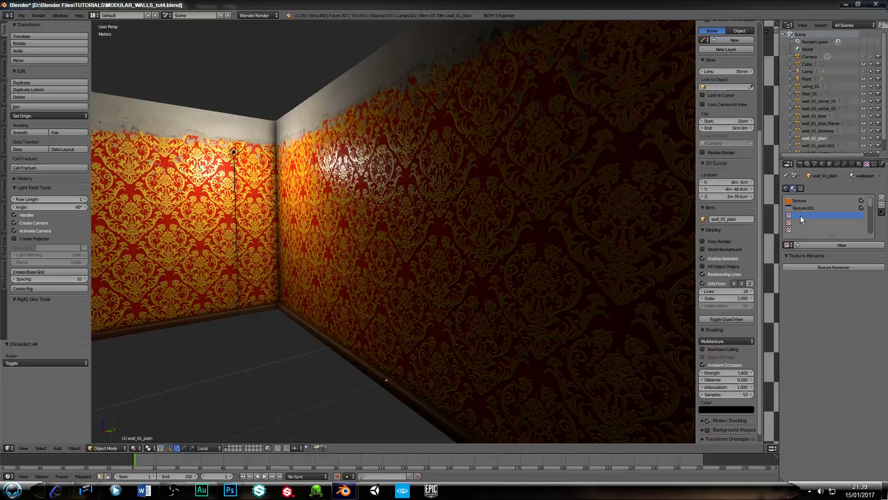
pyautogui.click(812, 248)
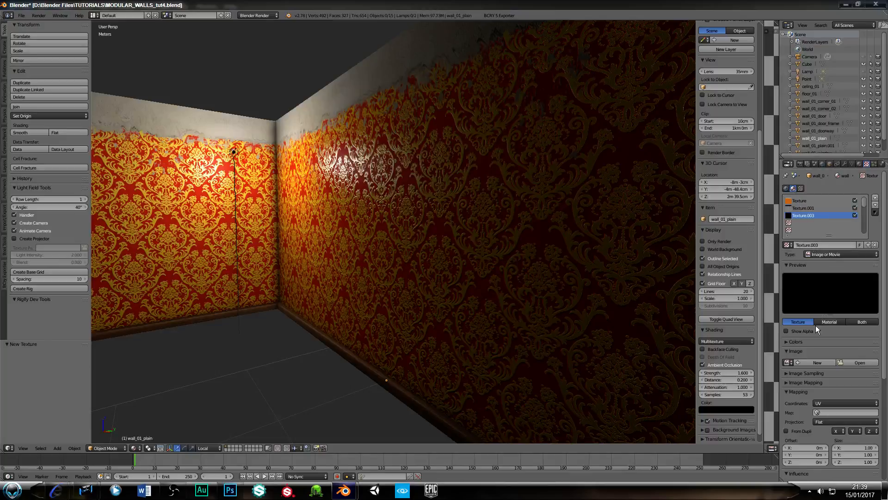
# Load wall_01_dirt.jpg from the modular textures folder as the new texture's image
pyautogui.click(858, 362)
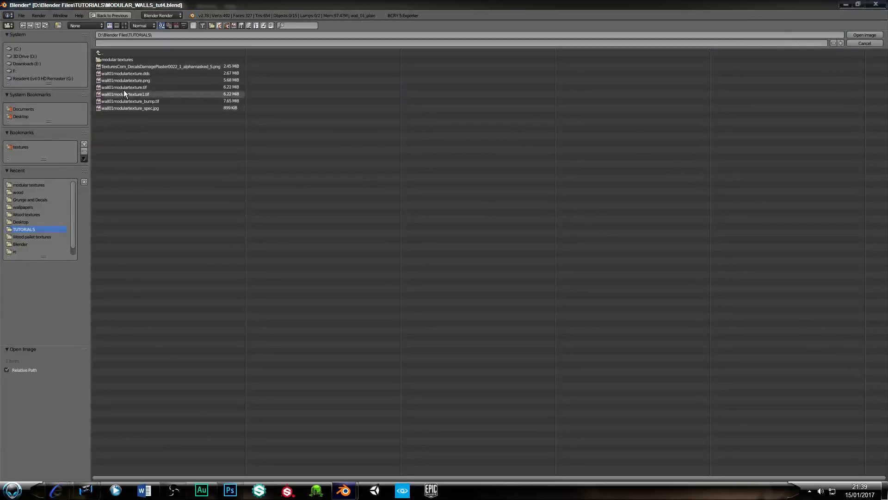
pyautogui.click(117, 60)
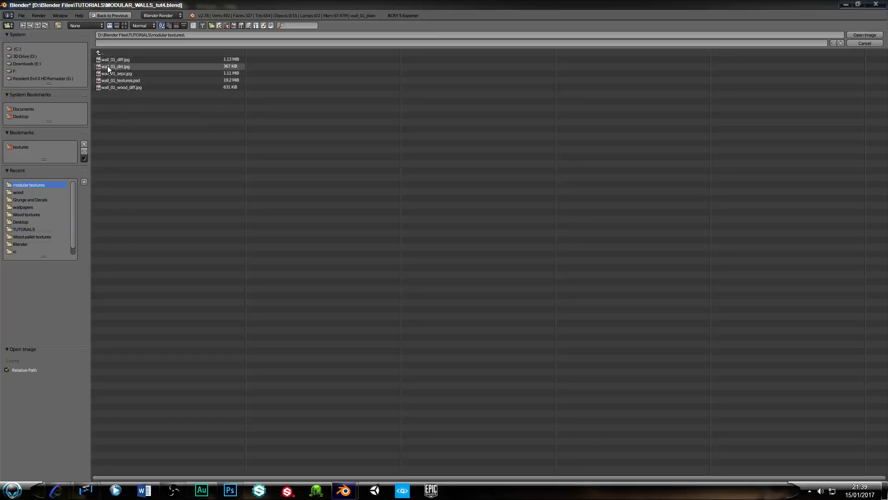
pyautogui.doubleClick(114, 66)
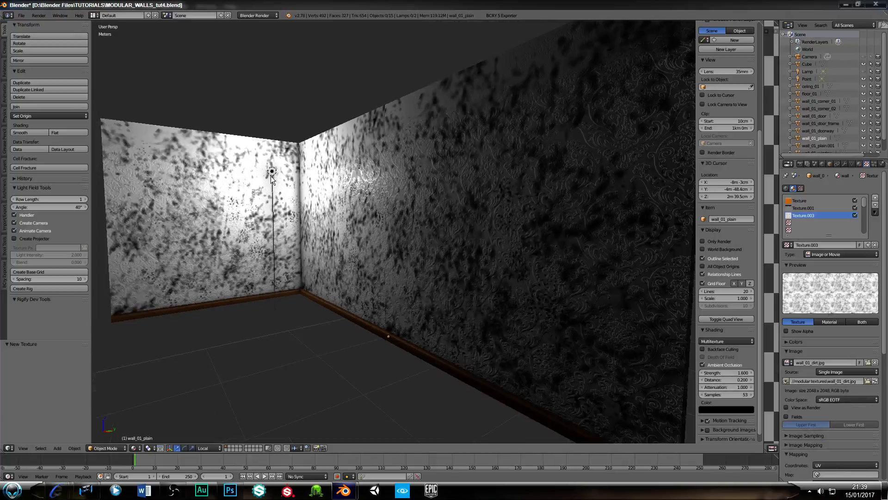
# Set the dirt texture's mapping size to 2.00 in X and Y, and inspect its tiling on the wall
pyautogui.moveTo(271, 176); pyautogui.dragTo(329, 169, button='middle')
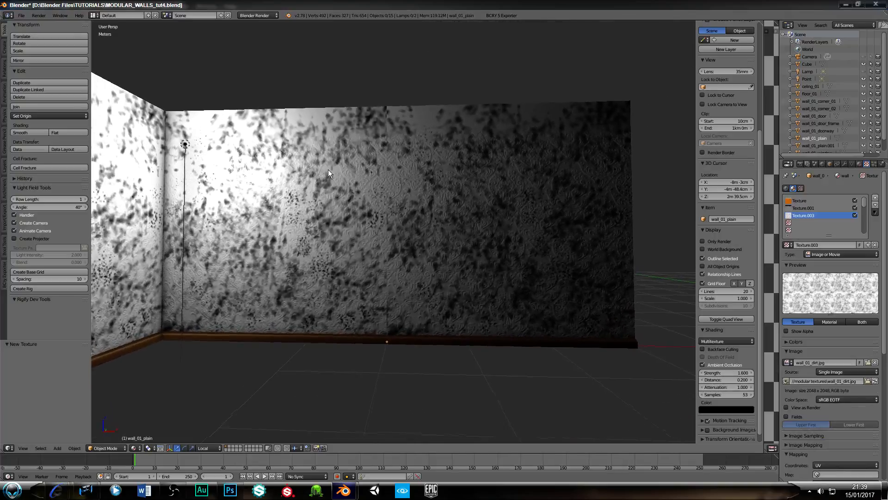
pyautogui.scroll(5, 328, 170)
pyautogui.scroll(-5, 333, 174)
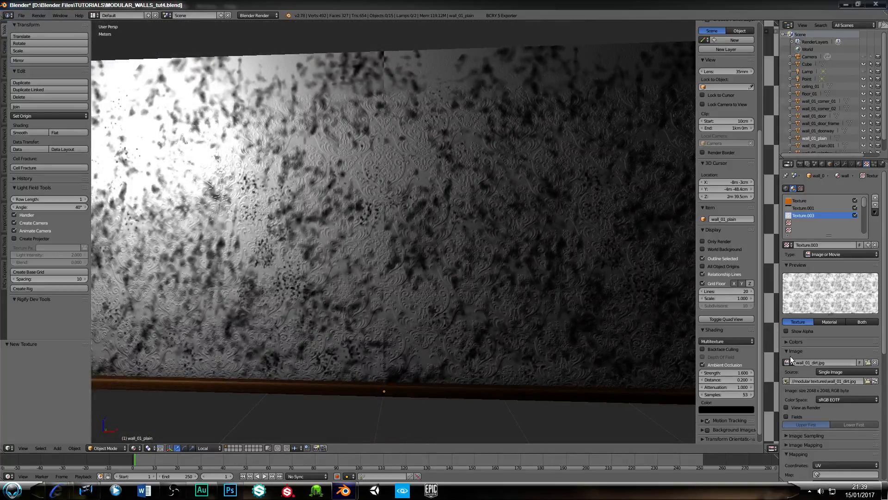
pyautogui.scroll(-7, 846, 398)
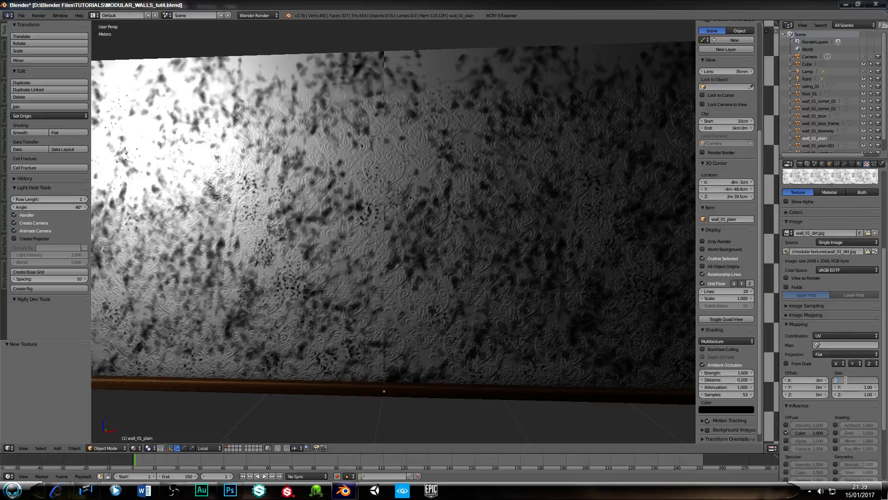
pyautogui.press('Tab')
pyautogui.write('2')
pyautogui.press('Return')
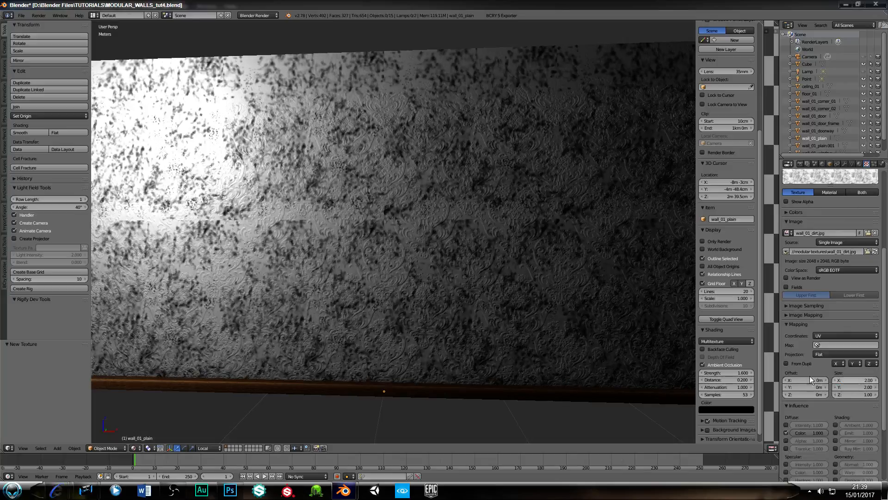
pyautogui.moveTo(381, 278); pyautogui.dragTo(372, 213, button='middle')
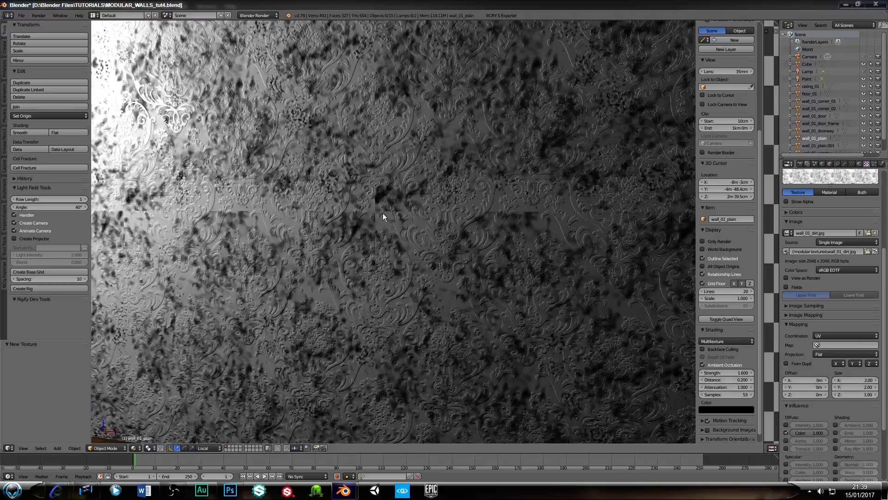
pyautogui.moveTo(236, 263); pyautogui.dragTo(340, 300, button='middle')
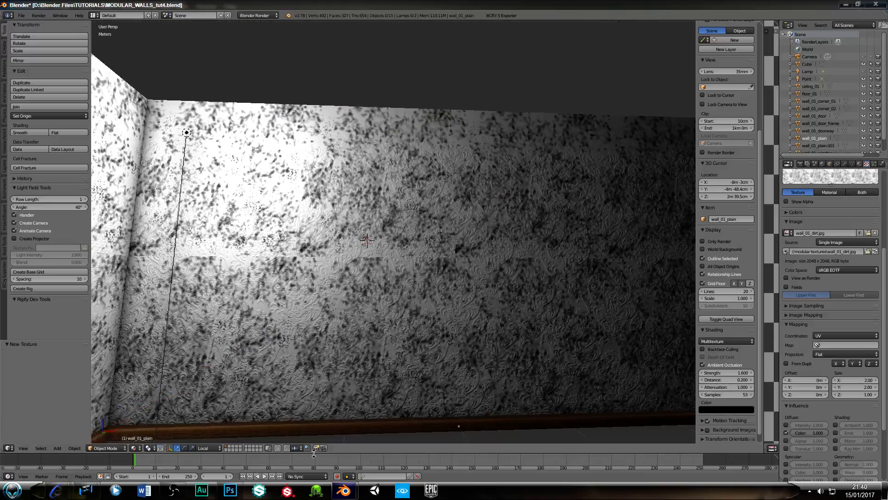
# Switch to Photoshop and erase all the grunge on Layer 3 with a hard round 600 px Eraser
pyautogui.click(230, 490)
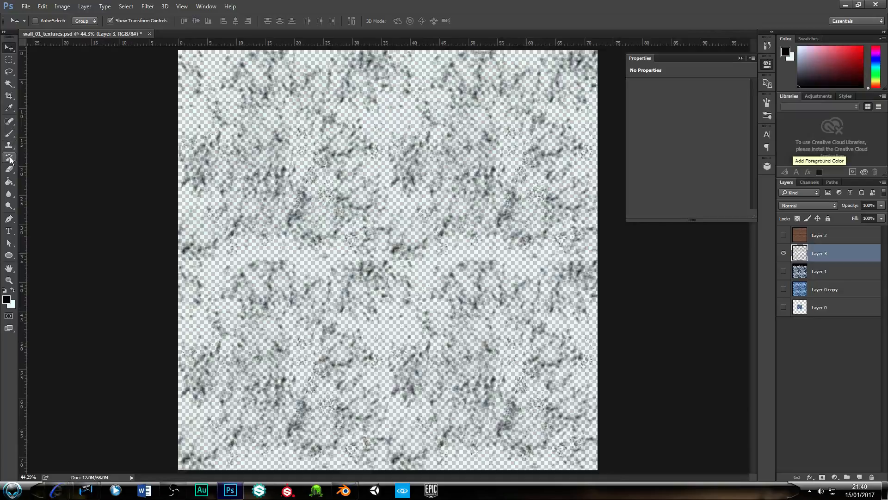
pyautogui.click(12, 171)
pyautogui.click(49, 22)
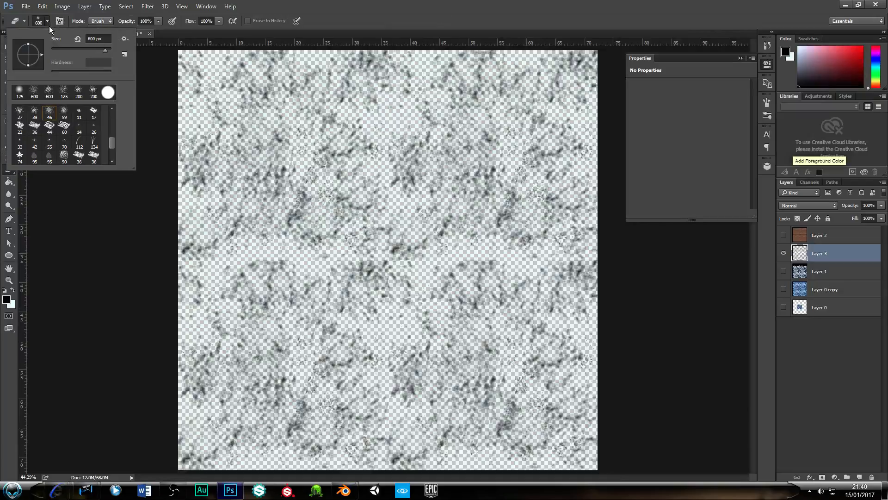
pyautogui.scroll(5, 110, 120)
pyautogui.click(35, 112)
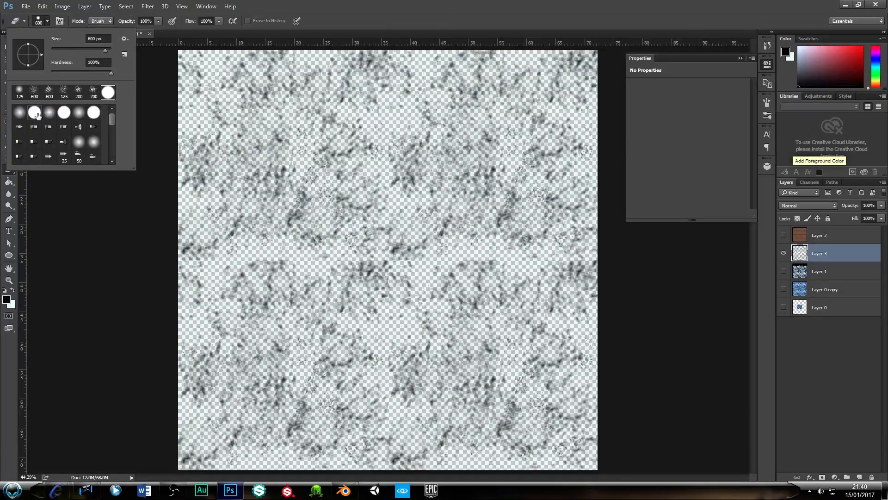
pyautogui.click(440, 22)
pyautogui.moveTo(360, 93)
pyautogui.mouseDown()
pyautogui.moveTo(240, 88)
pyautogui.moveTo(537, 83)
pyautogui.moveTo(574, 286)
pyautogui.moveTo(490, 430)
pyautogui.moveTo(199, 241)
pyautogui.moveTo(352, 171)
pyautogui.moveTo(463, 140)
pyautogui.moveTo(481, 296)
pyautogui.moveTo(370, 269)
pyautogui.moveTo(179, 340)
pyautogui.mouseUp()
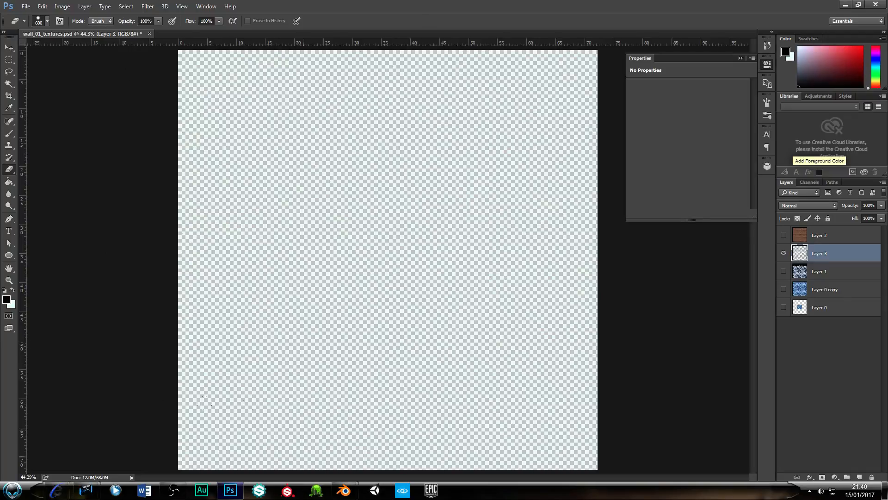
pyautogui.click(11, 48)
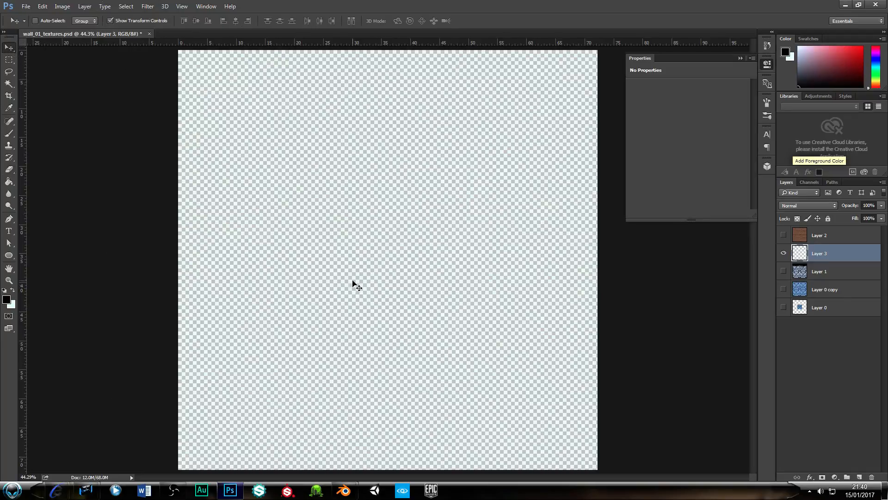
# Choose the Brush tool and set the grunge brush's tip spacing to 21%
pyautogui.click(9, 134)
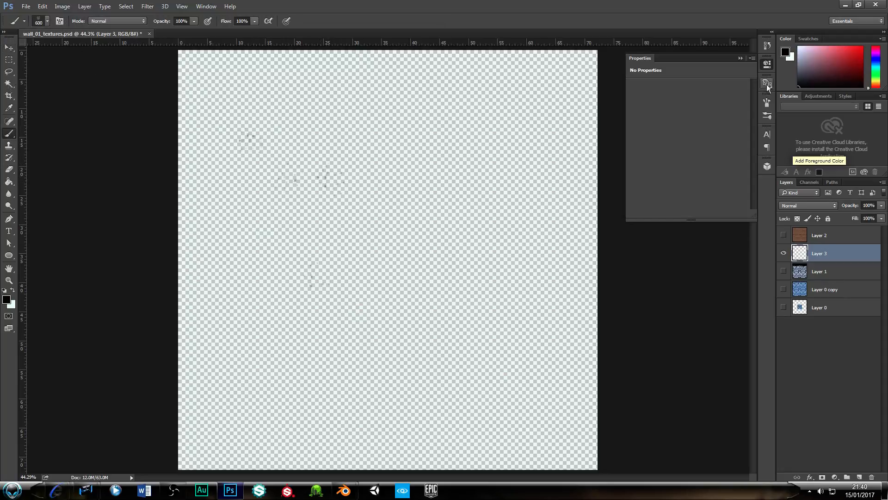
pyautogui.click(766, 103)
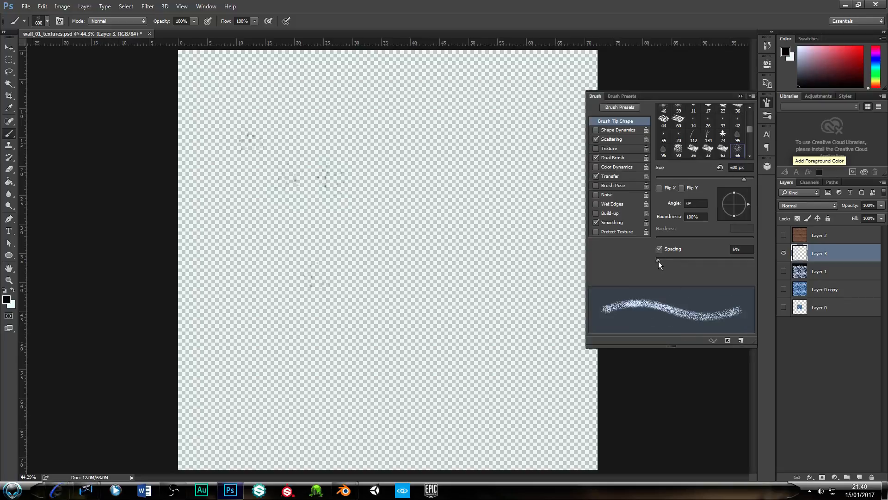
pyautogui.moveTo(658, 260); pyautogui.dragTo(666, 265)
# Paint scattered horizontal and diagonal grunge strokes across all of Layer 3 with the 501 px speckle brush
pyautogui.moveTo(474, 146); pyautogui.dragTo(342, 212)
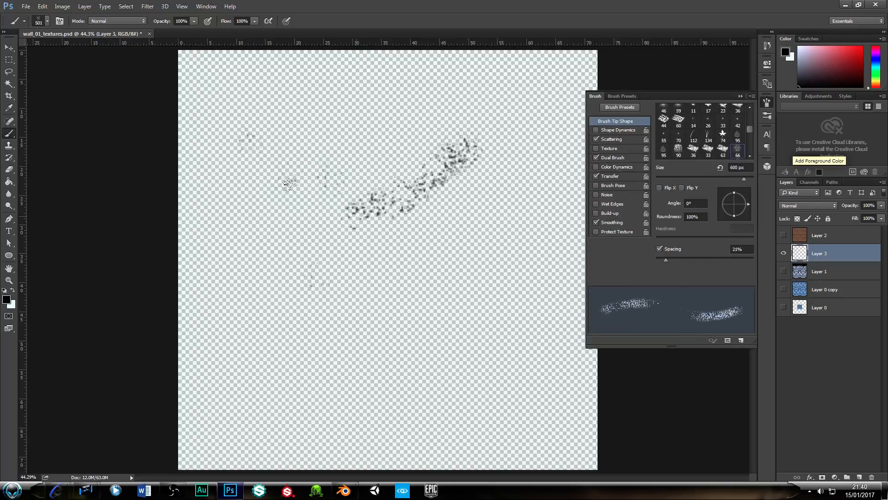
pyautogui.moveTo(300, 300)
pyautogui.mouseDown()
pyautogui.moveTo(464, 328)
pyautogui.moveTo(518, 361)
pyautogui.mouseUp()
pyautogui.moveTo(463, 390); pyautogui.dragTo(266, 409)
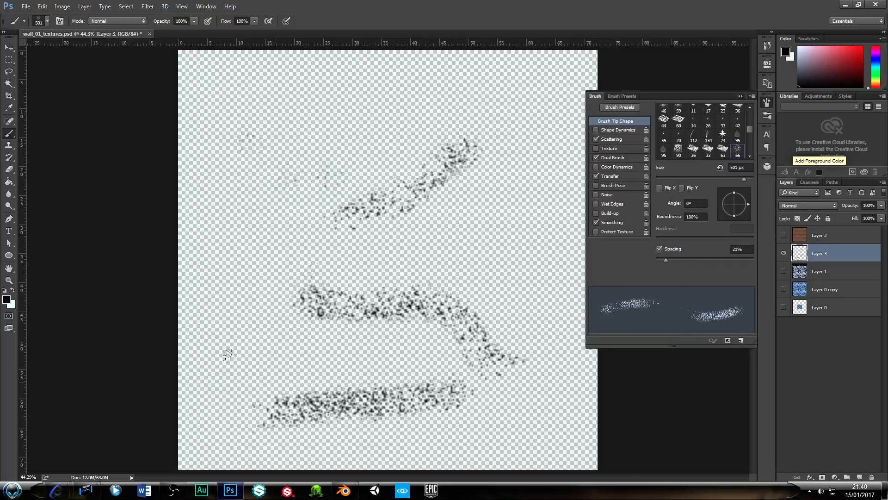
pyautogui.moveTo(227, 93); pyautogui.dragTo(483, 101)
pyautogui.moveTo(346, 155); pyautogui.dragTo(574, 141)
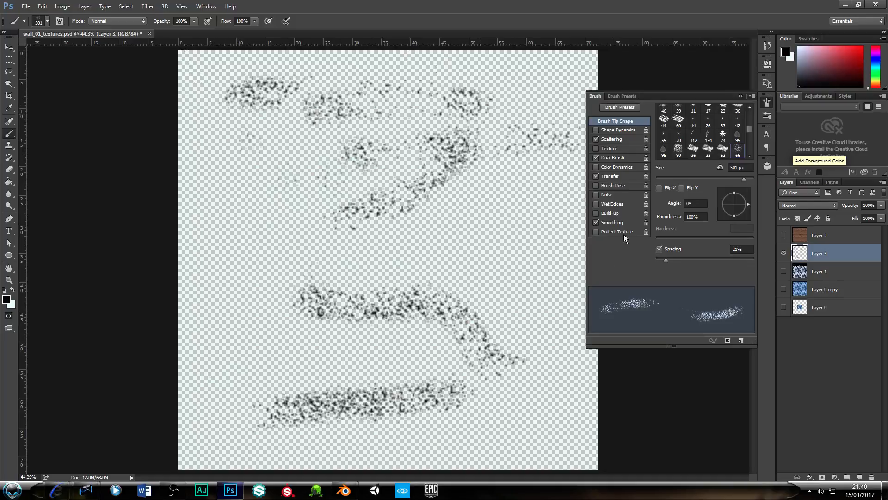
pyautogui.click(767, 102)
pyautogui.moveTo(585, 174)
pyautogui.mouseDown()
pyautogui.moveTo(119, 193)
pyautogui.moveTo(634, 198)
pyautogui.moveTo(99, 278)
pyautogui.moveTo(488, 332)
pyautogui.mouseUp()
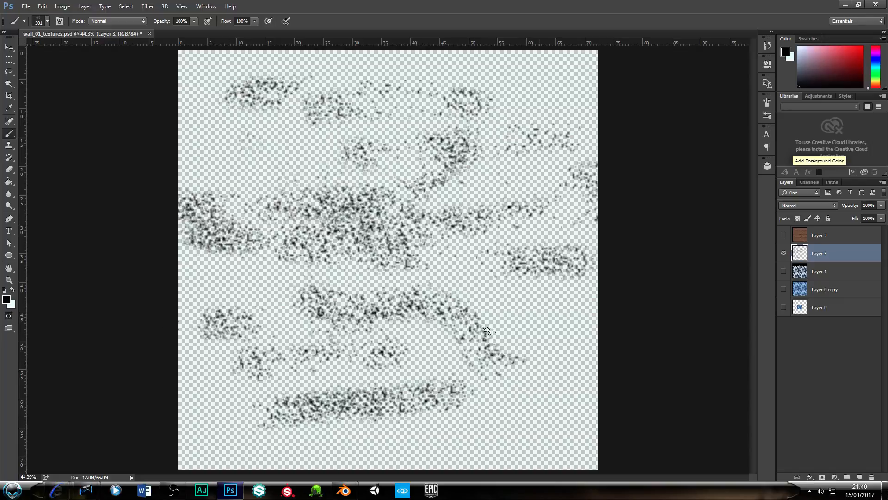
pyautogui.moveTo(581, 296)
pyautogui.mouseDown()
pyautogui.moveTo(527, 363)
pyautogui.moveTo(407, 412)
pyautogui.moveTo(509, 458)
pyautogui.moveTo(379, 457)
pyautogui.mouseUp()
pyautogui.moveTo(127, 462); pyautogui.dragTo(208, 483)
# Enlarge the grunge brush to 1000 px and paint coarser speckle patches over the lower, middle-left and upper areas of Layer 3
pyautogui.press(']')
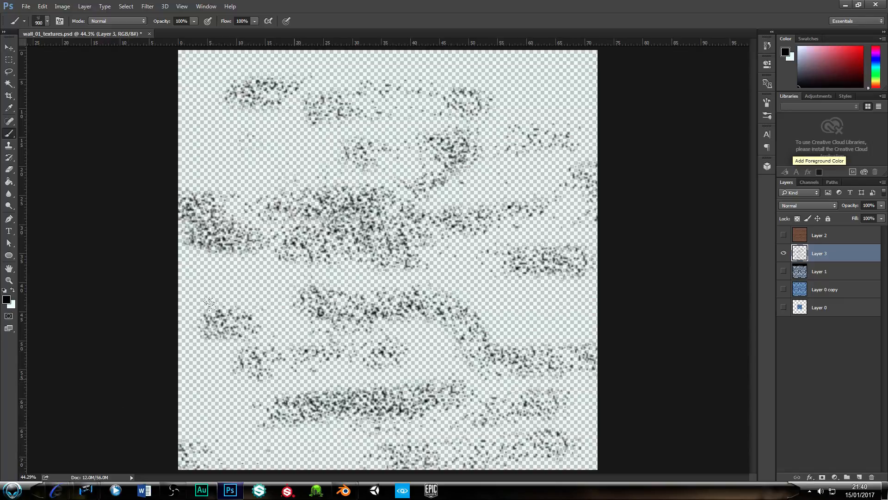
pyautogui.press(']')
pyautogui.moveTo(139, 375); pyautogui.dragTo(417, 363)
pyautogui.moveTo(180, 277); pyautogui.dragTo(301, 277)
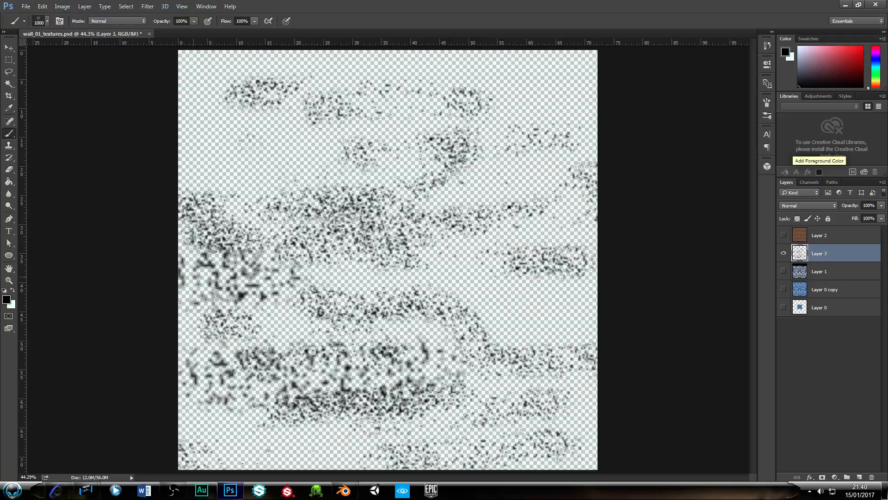
pyautogui.click(308, 146)
pyautogui.click(559, 92)
pyautogui.click(238, 76)
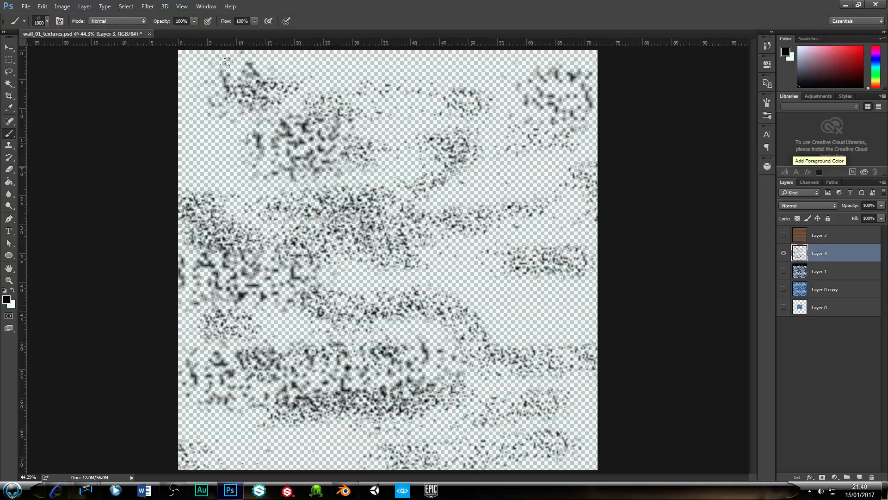
pyautogui.moveTo(202, 105); pyautogui.dragTo(278, 174)
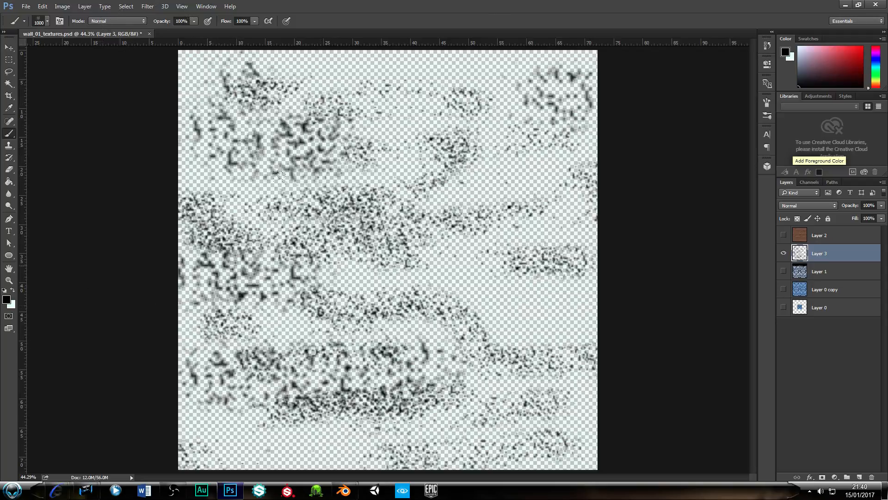
# Thin out the grunge across Layer 3 with the Eraser, using the speckle brush tip at 600 px
pyautogui.click(8, 169)
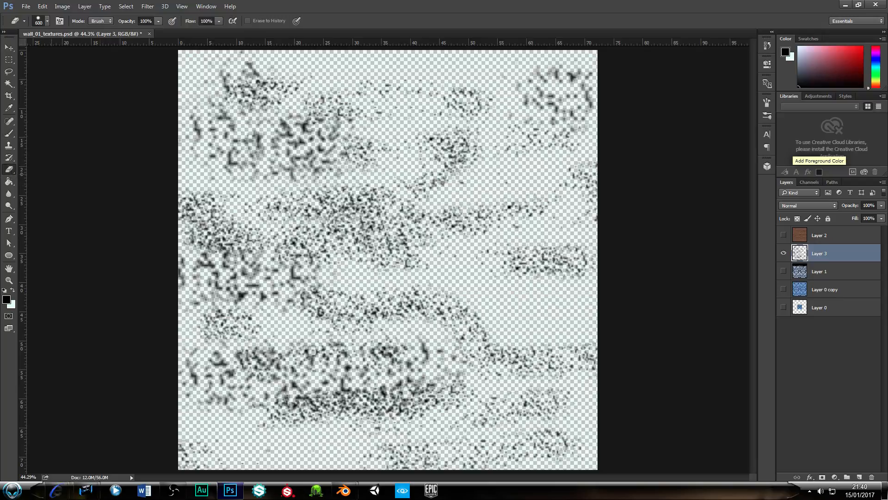
pyautogui.click(48, 21)
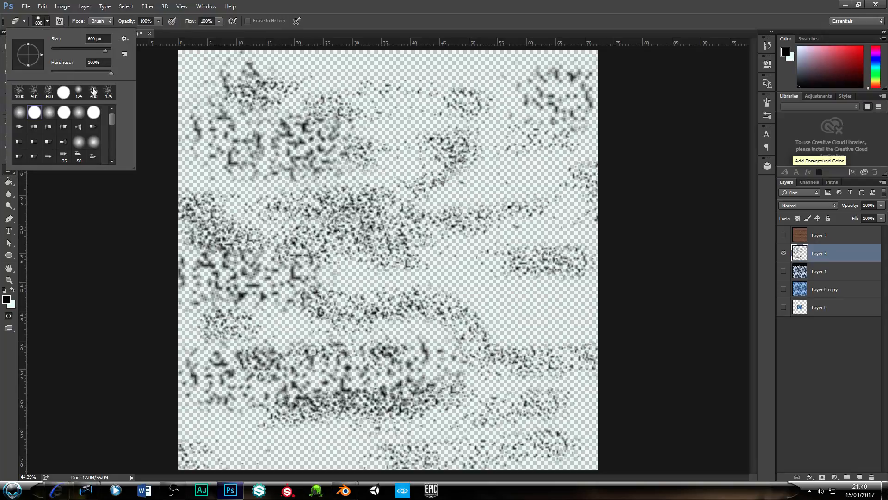
pyautogui.click(108, 92)
pyautogui.click(370, 21)
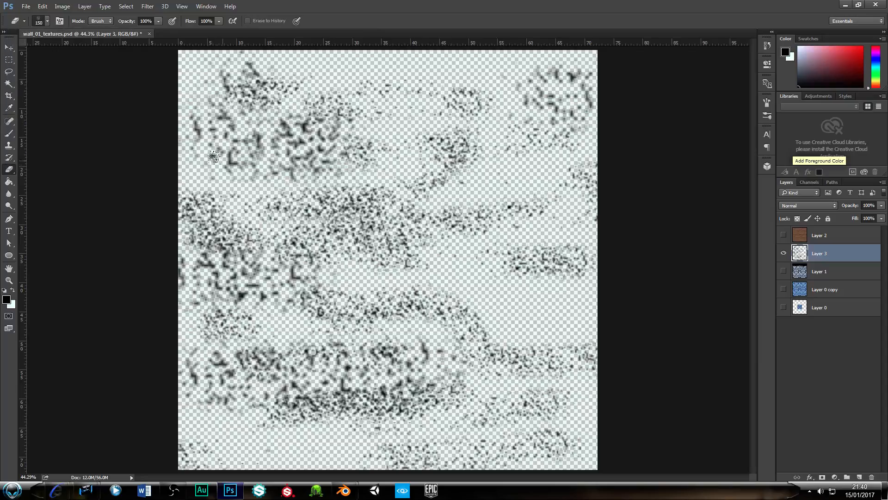
pyautogui.press(']')
pyautogui.press(']')
pyautogui.moveTo(173, 217)
pyautogui.mouseDown()
pyautogui.moveTo(848, 290)
pyautogui.moveTo(123, 301)
pyautogui.moveTo(637, 321)
pyautogui.mouseUp()
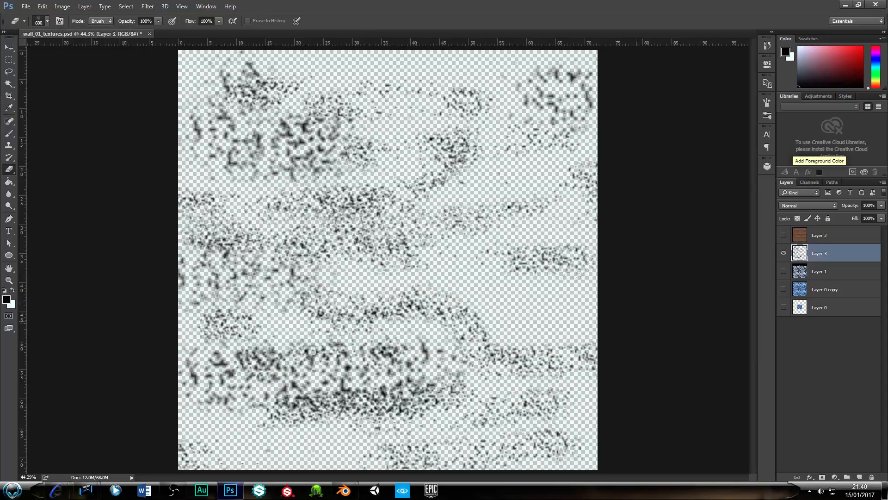
pyautogui.moveTo(581, 273)
pyautogui.mouseDown()
pyautogui.moveTo(91, 317)
pyautogui.moveTo(664, 309)
pyautogui.mouseUp()
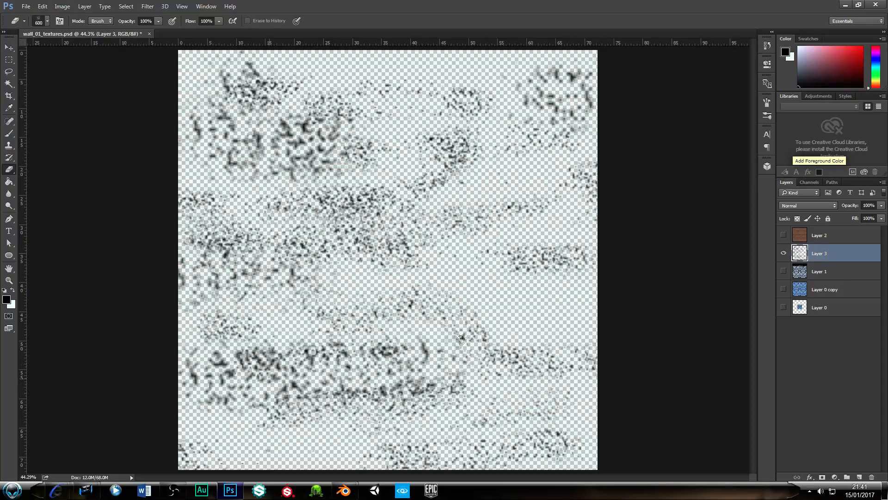
pyautogui.moveTo(461, 338); pyautogui.dragTo(222, 366)
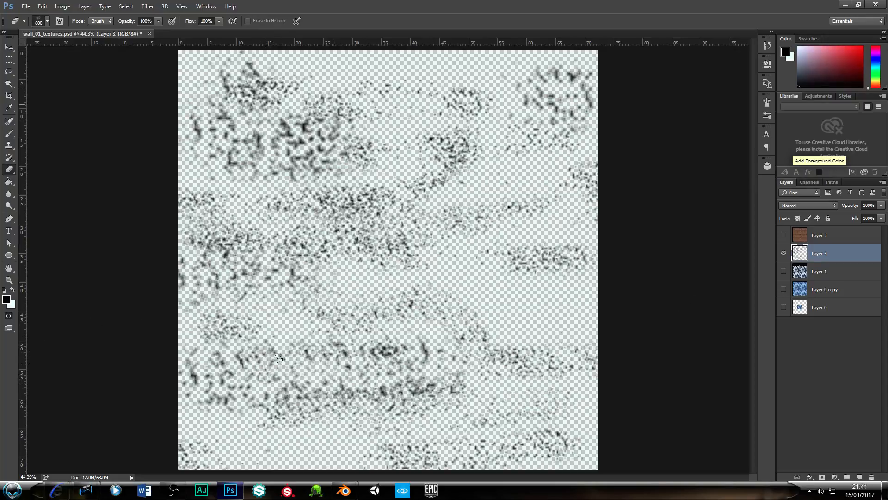
pyautogui.moveTo(279, 359)
pyautogui.mouseDown()
pyautogui.moveTo(284, 130)
pyautogui.moveTo(185, 276)
pyautogui.moveTo(339, 270)
pyautogui.moveTo(402, 389)
pyautogui.moveTo(466, 222)
pyautogui.moveTo(383, 77)
pyautogui.moveTo(520, 57)
pyautogui.moveTo(532, 390)
pyautogui.mouseUp()
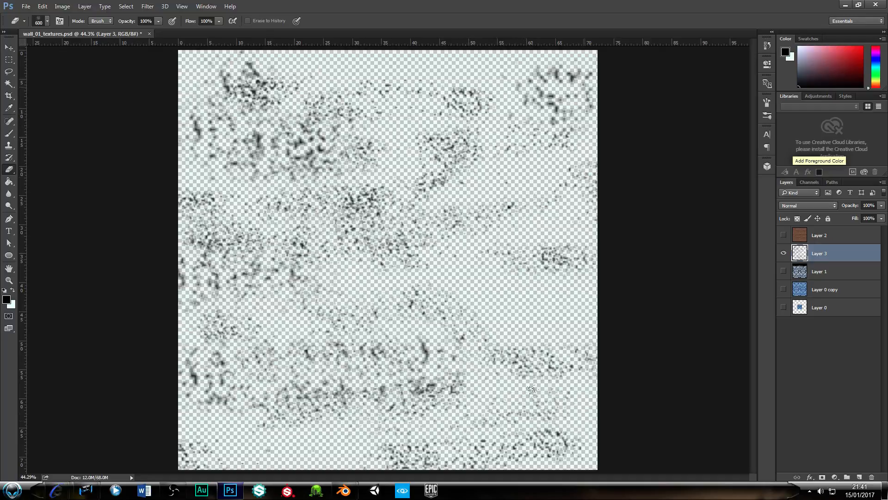
# Return to the Brush tool and dab light speckles at 1100 px into the sparse middle and right areas of Layer 3
pyautogui.click(9, 133)
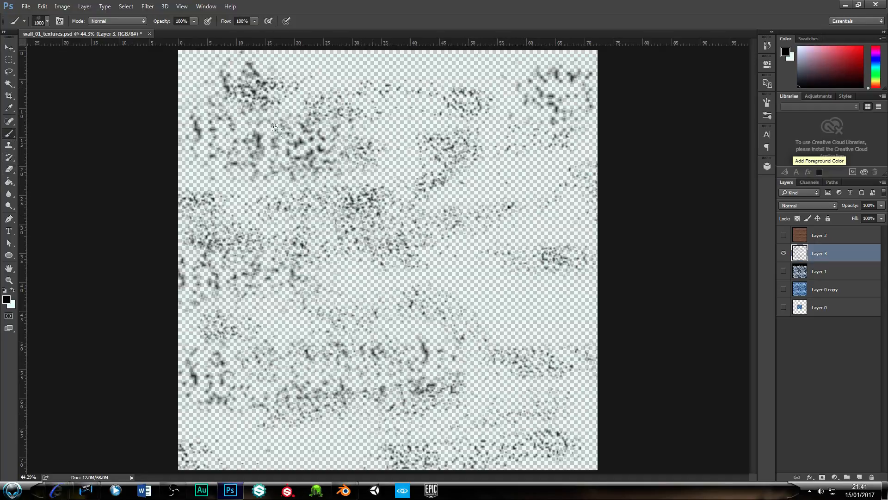
pyautogui.moveTo(513, 134); pyautogui.dragTo(503, 245)
pyautogui.press(']')
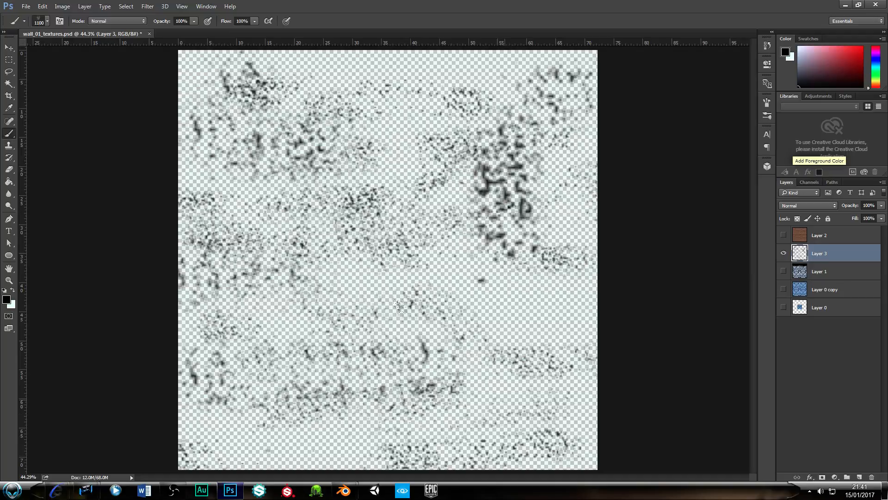
pyautogui.hotkey('ctrl', 'z')
pyautogui.moveTo(502, 201); pyautogui.dragTo(511, 213)
pyautogui.click(482, 306)
pyautogui.click(478, 306)
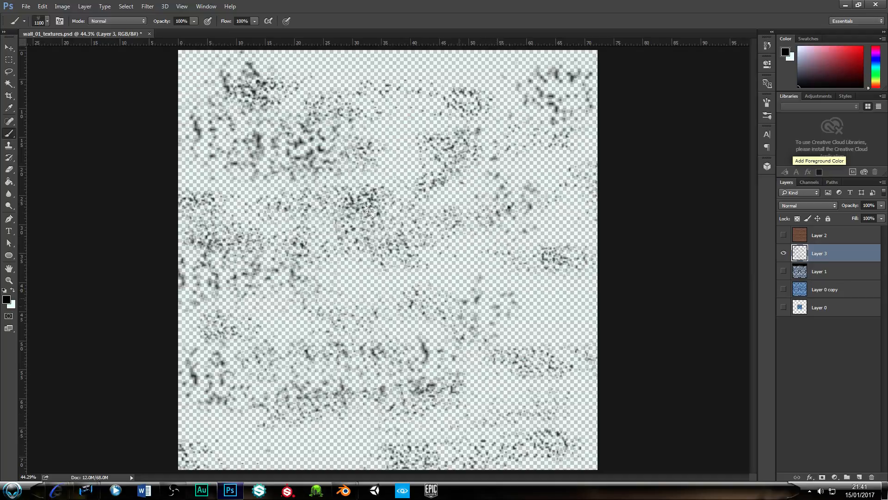
pyautogui.click(435, 279)
pyautogui.click(361, 313)
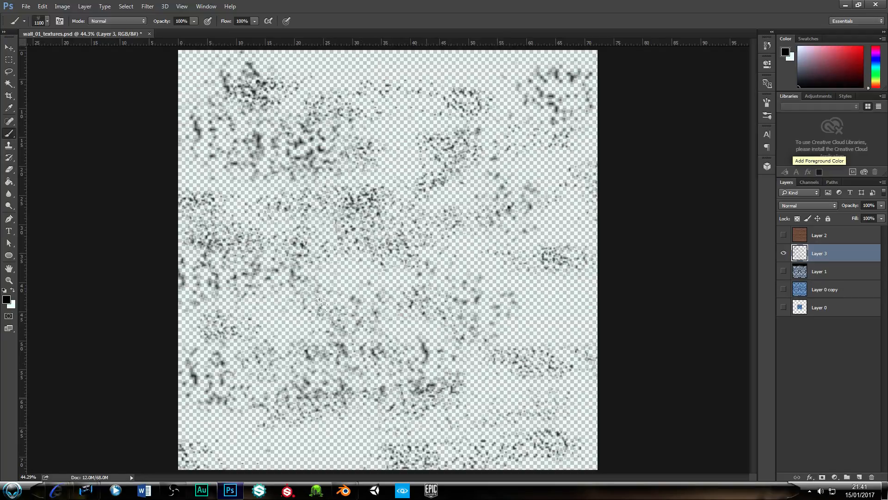
pyautogui.click(574, 314)
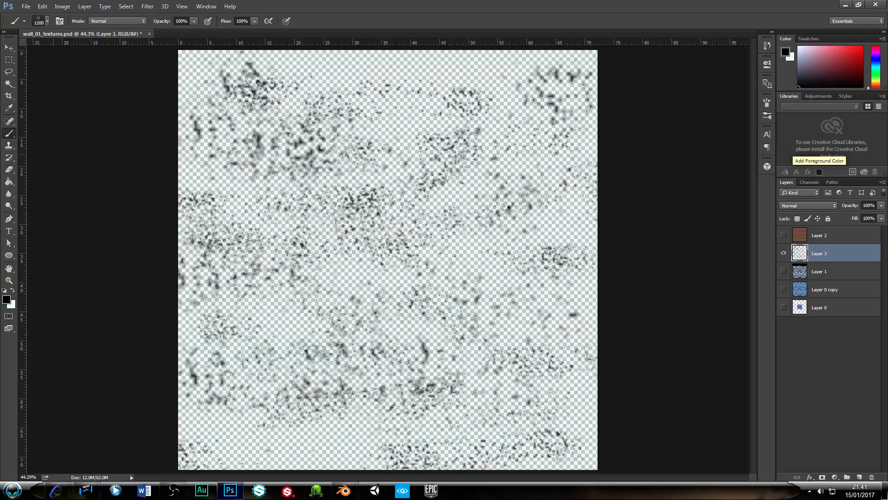
# Apply the Offset filter to Layer 3 with +1024 pixels horizontally and vertically, wrapping around the edges
pyautogui.click(9, 47)
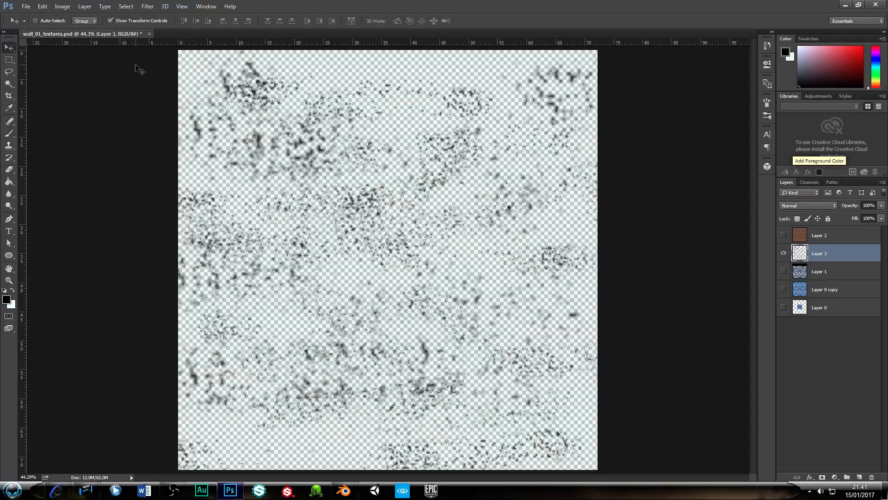
pyautogui.click(148, 6)
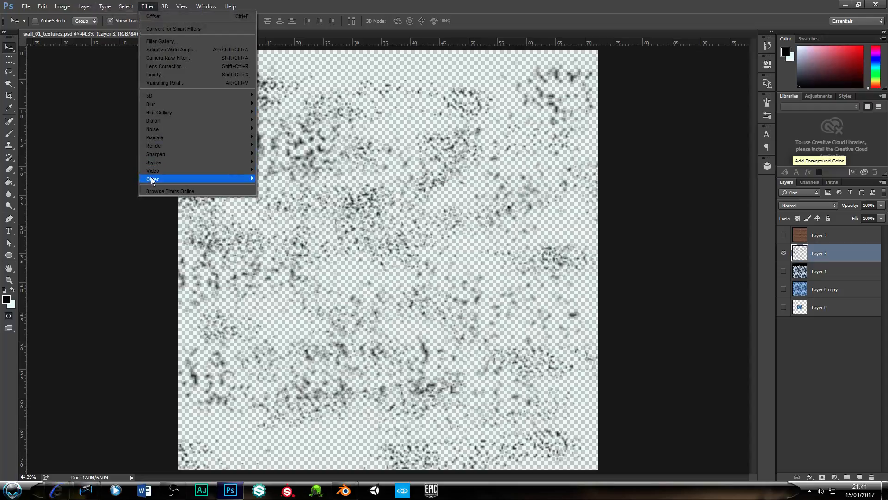
pyautogui.moveTo(153, 179)
pyautogui.click(273, 221)
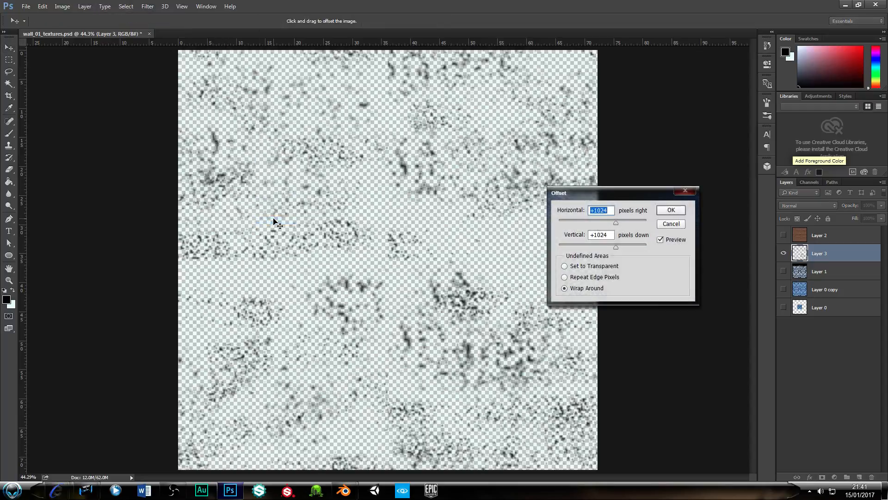
pyautogui.click(671, 212)
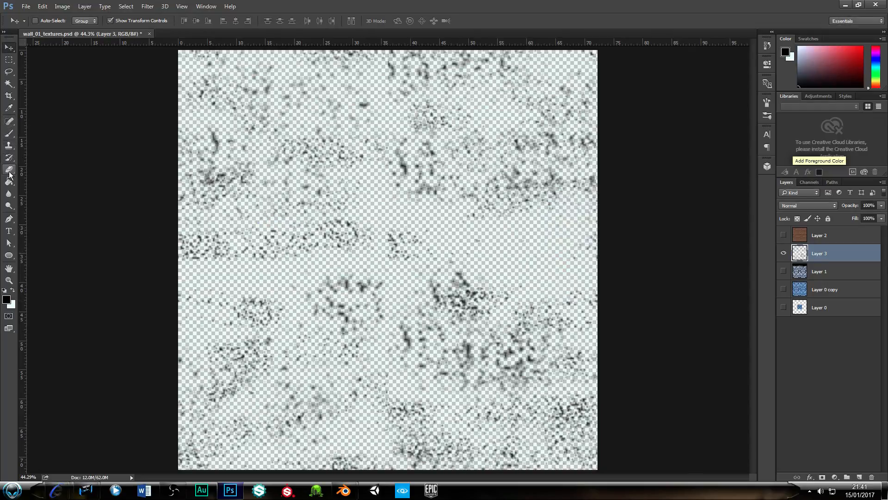
# Dab grunge around the centre of the offset texture with the Brush, reducing its size from 1100 to 250 px for finer speckles
pyautogui.click(8, 134)
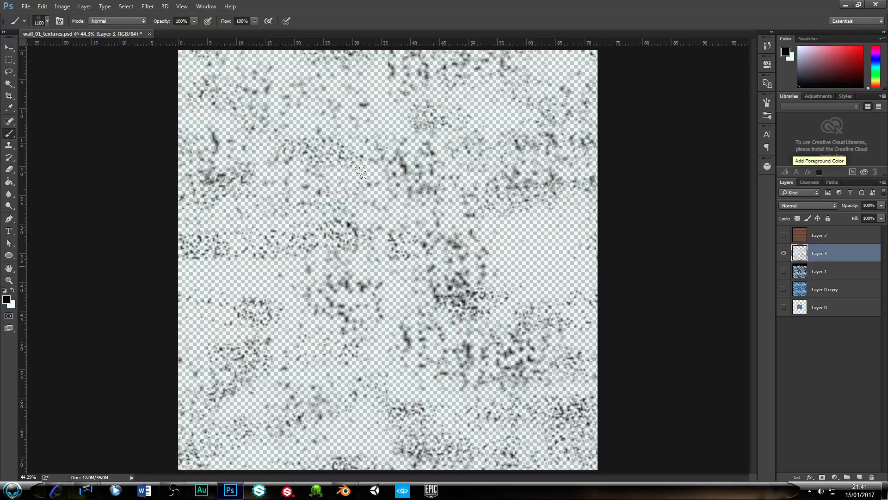
pyautogui.press('[')
pyautogui.press('[')
pyautogui.press('[')
pyautogui.press('[')
pyautogui.press('[')
pyautogui.press('[')
pyautogui.press('[')
pyautogui.press('[')
pyautogui.press('[')
pyautogui.press(']')
pyautogui.click(370, 257)
pyautogui.click(401, 245)
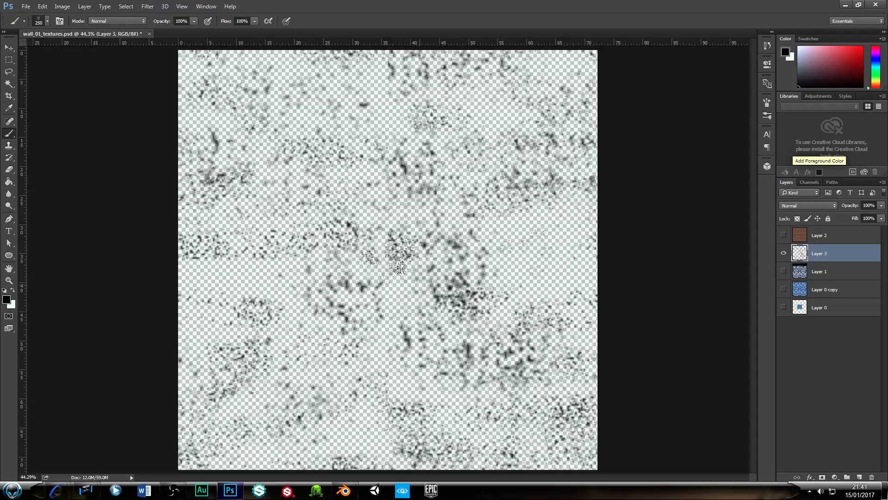
# Paint more fine 250 px speckles close up around the hard seam edges at the texture's centre
pyautogui.press('z')
pyautogui.moveTo(364, 234); pyautogui.dragTo(427, 299)
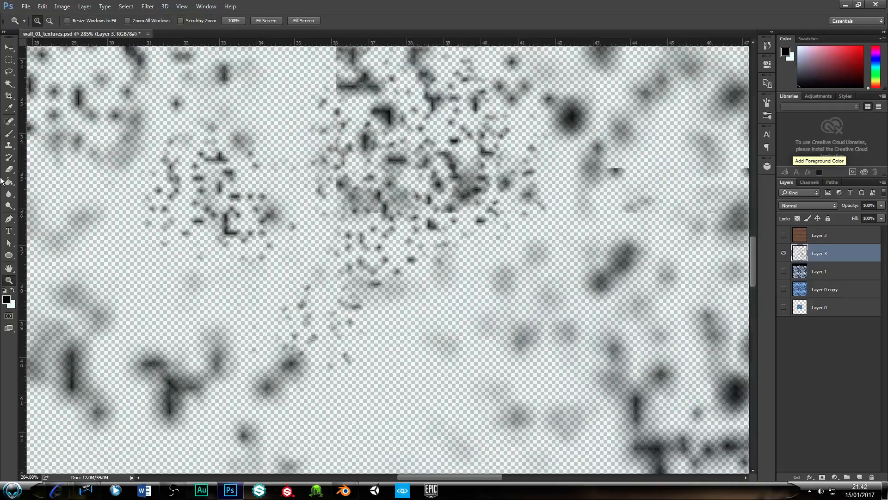
pyautogui.click(8, 134)
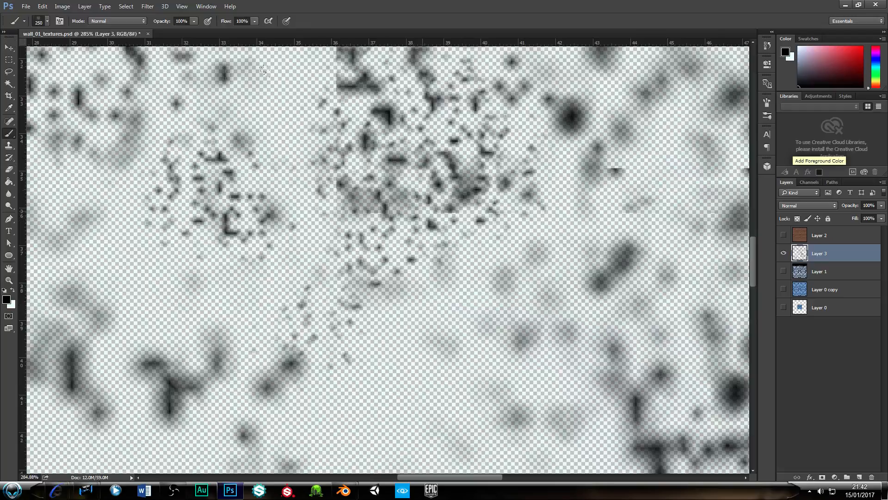
pyautogui.moveTo(267, 71); pyautogui.dragTo(320, 94)
pyautogui.moveTo(480, 234); pyautogui.dragTo(480, 243)
pyautogui.moveTo(319, 107); pyautogui.dragTo(324, 121)
pyautogui.moveTo(237, 253); pyautogui.dragTo(256, 353)
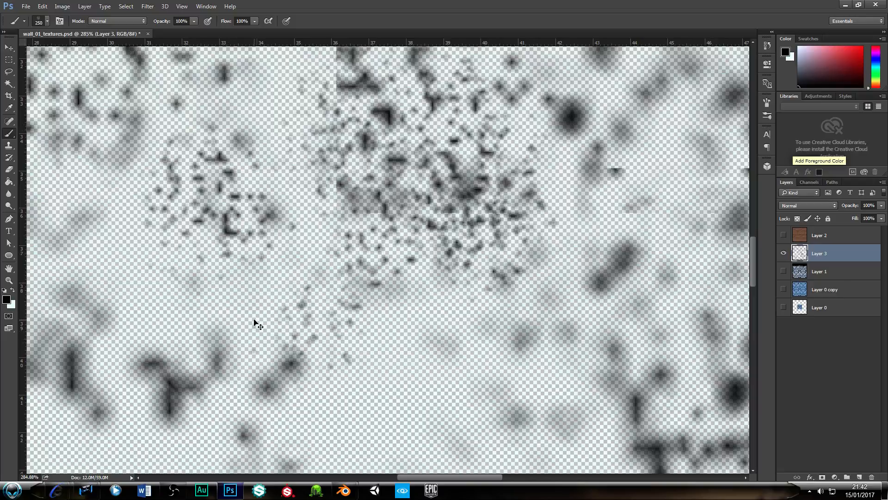
# Enlarge the grunge brush to 500 px and dab speckles over the horizontal seam and sparse areas on both sides of the centre
pyautogui.hotkey('ctrl', '-')
pyautogui.hotkey('ctrl', '-')
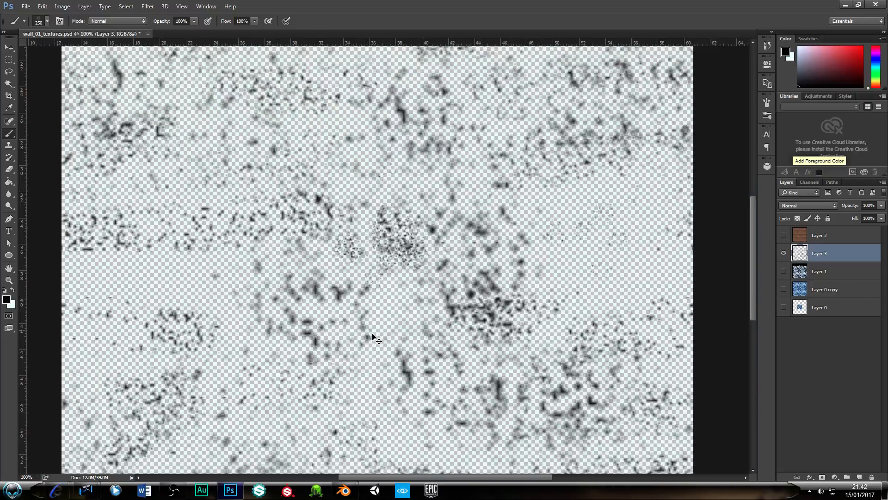
pyautogui.hotkey('ctrl', '-')
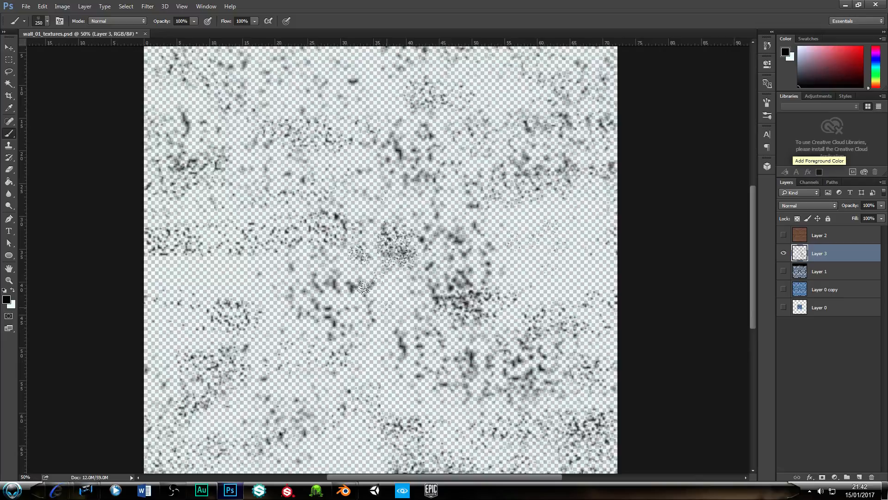
pyautogui.press(']')
pyautogui.press(']')
pyautogui.press(']')
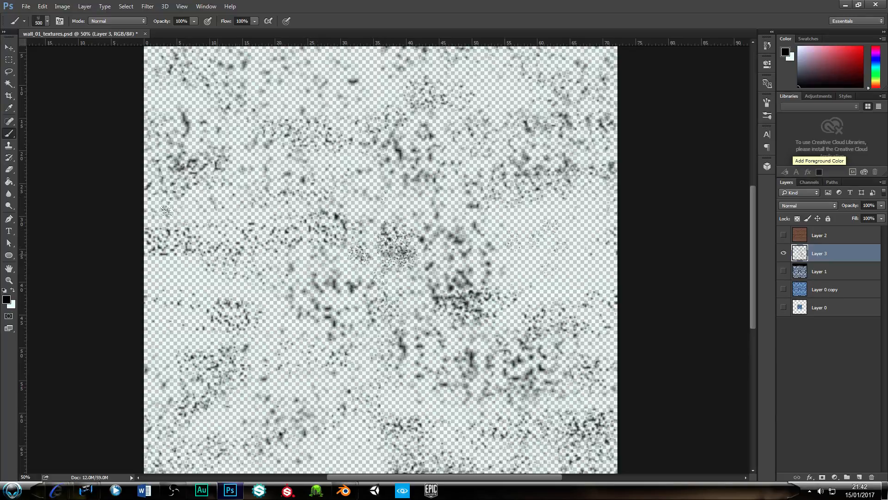
pyautogui.click(232, 211)
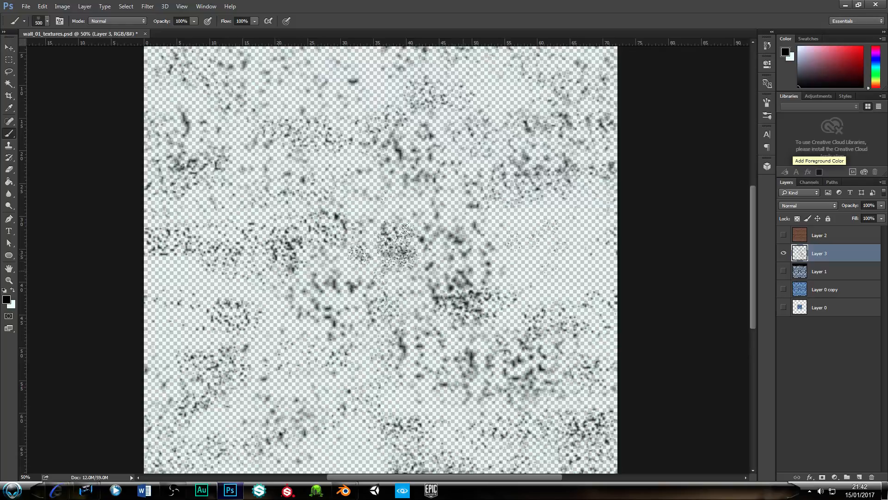
pyautogui.click(478, 211)
pyautogui.click(504, 208)
pyautogui.click(505, 208)
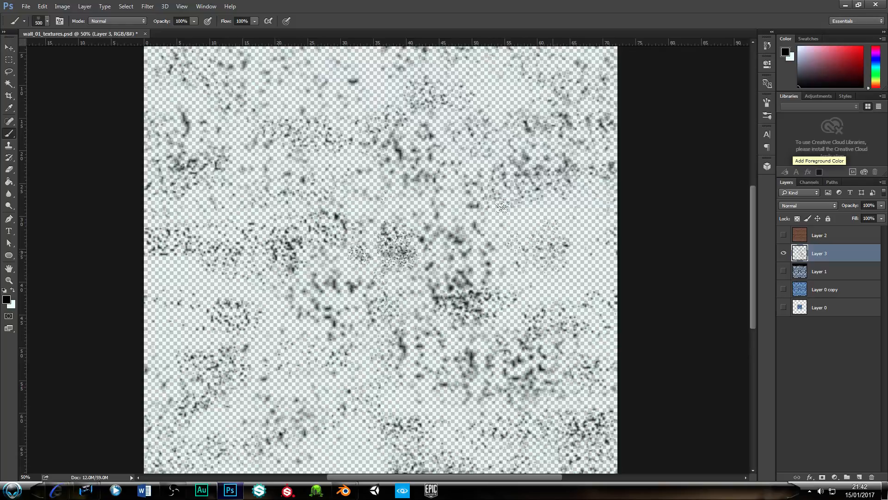
pyautogui.click(502, 207)
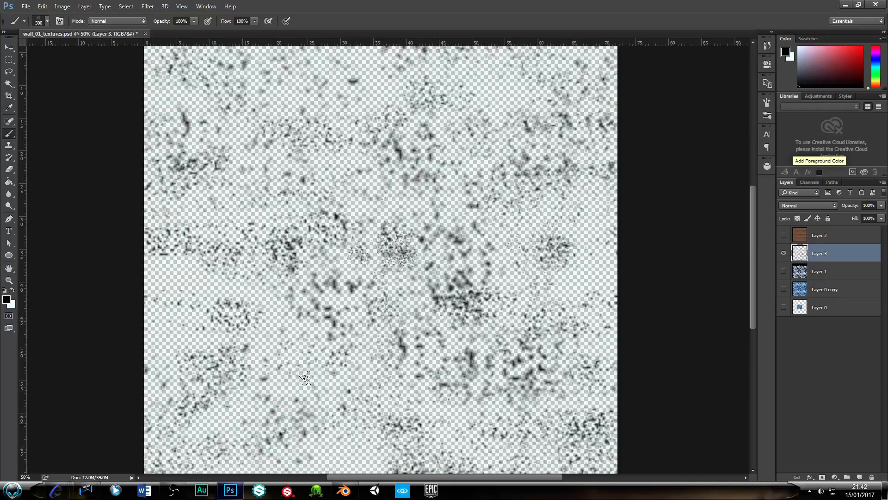
# Shrink the grunge brush and dab a patch of finer speckles in the lower centre of the dirt texture
pyautogui.press('[')
pyautogui.press('[')
pyautogui.press('[')
pyautogui.press('[')
pyautogui.press('[')
pyautogui.click(326, 437)
# Enlarge the grunge brush to 600 px and dab more speckles over sparse areas, finishing with a 300 px brush
pyautogui.press(']')
pyautogui.press(']')
pyautogui.press(']')
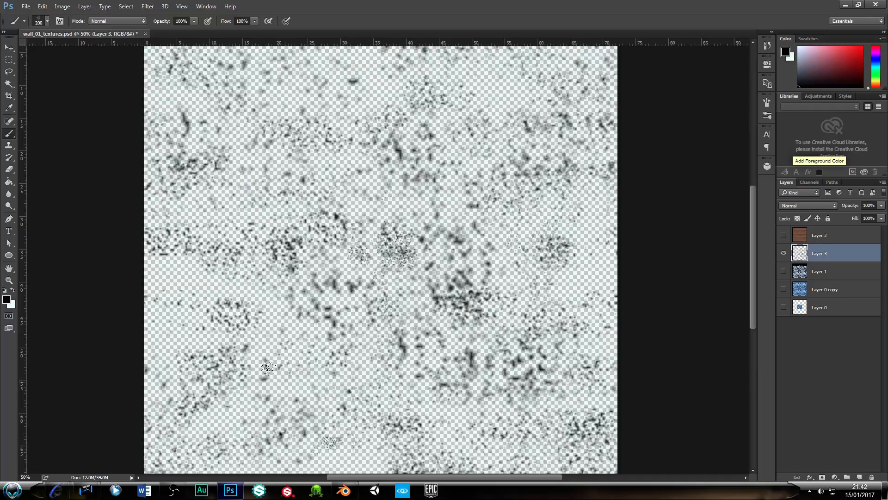
pyautogui.press(']')
pyautogui.press(']')
pyautogui.press(']')
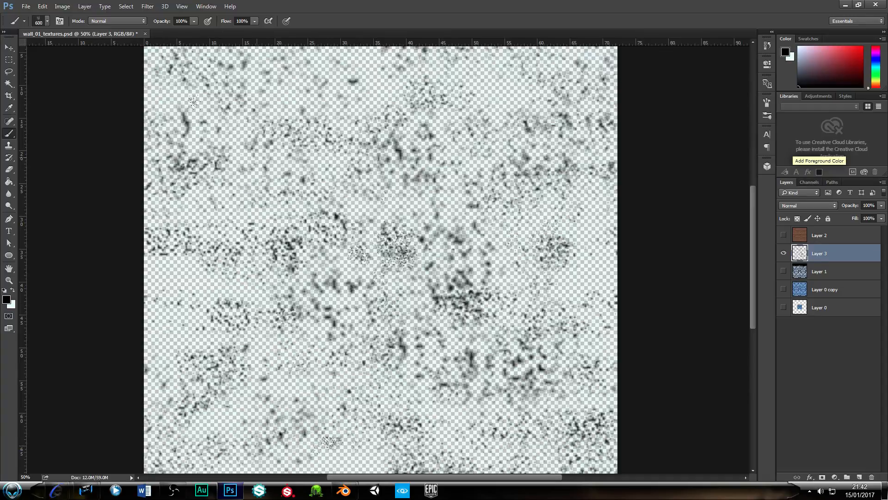
pyautogui.press('[')
pyautogui.press('[')
pyautogui.press('[')
# Save a JPEG copy of the dirt layer over the existing wall_01_dirt file, using quality 7
pyautogui.click(9, 47)
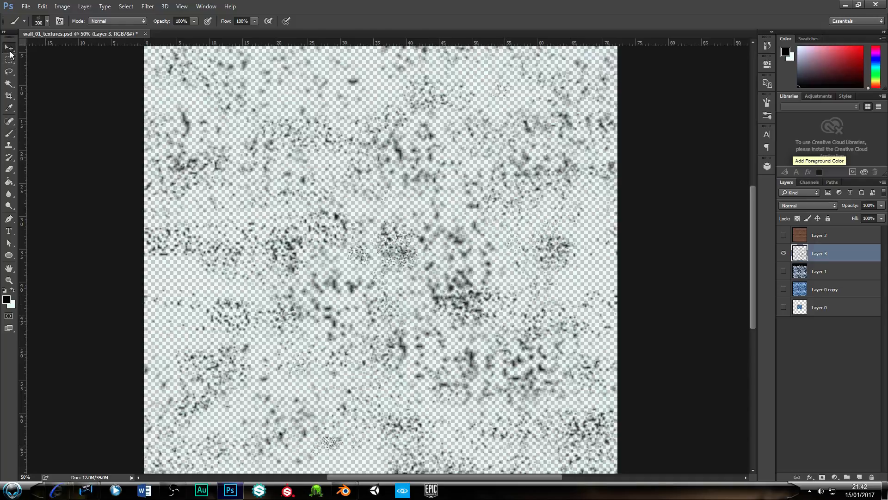
pyautogui.click(26, 7)
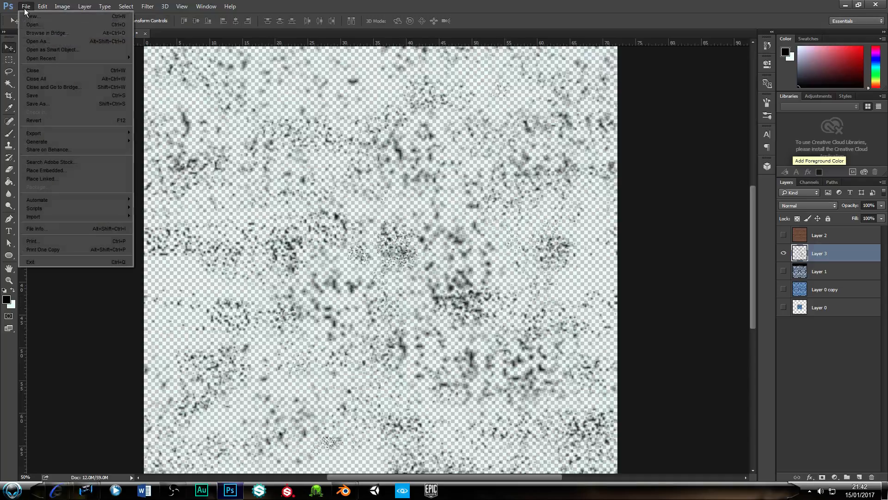
pyautogui.click(38, 103)
pyautogui.click(352, 278)
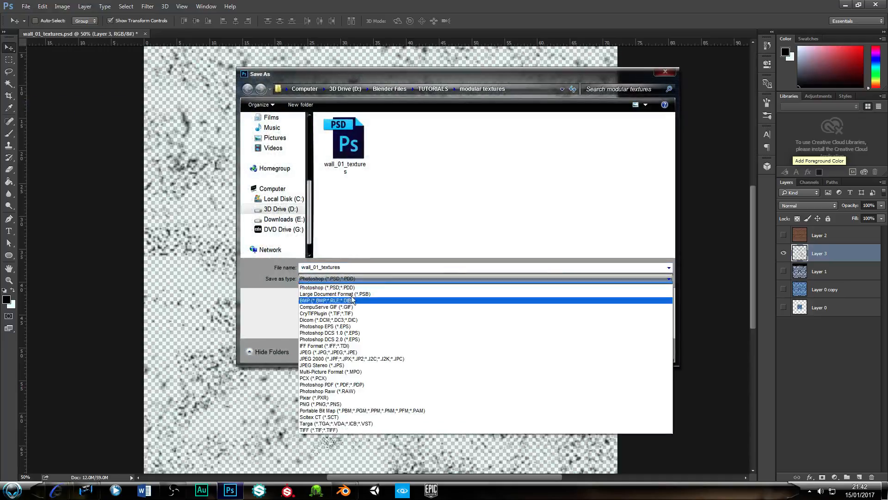
pyautogui.click(351, 359)
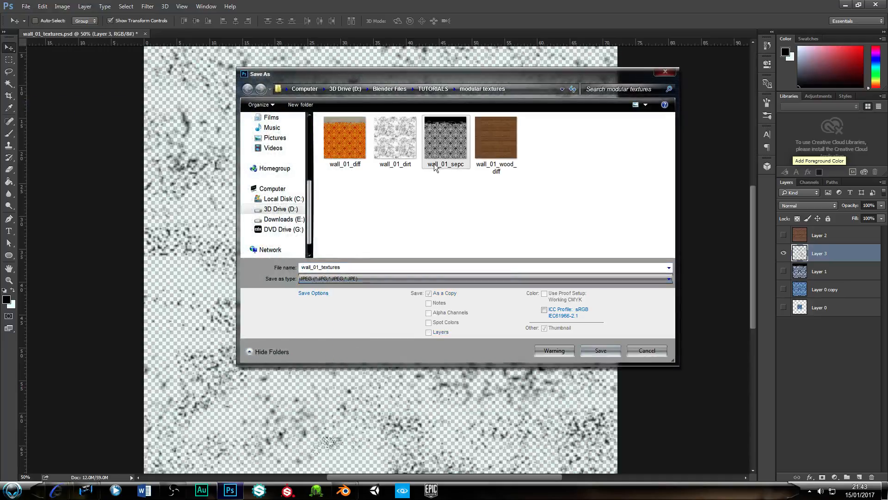
pyautogui.click(410, 144)
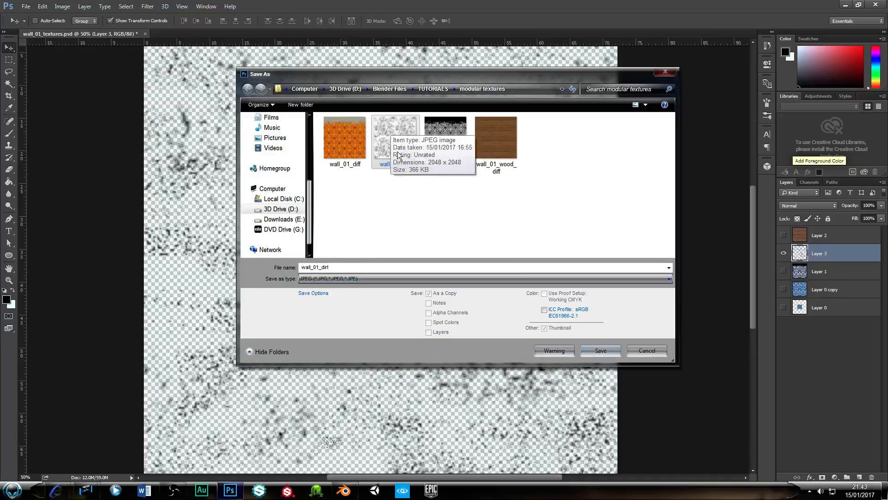
pyautogui.click(599, 353)
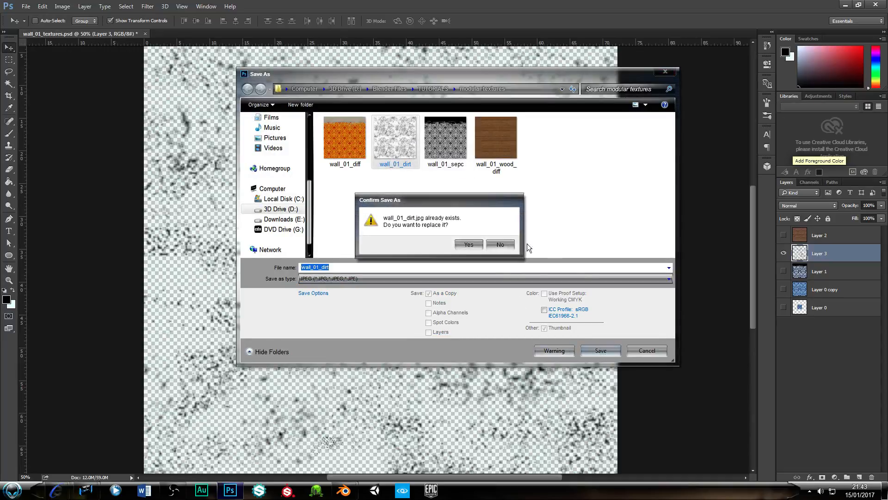
pyautogui.click(472, 246)
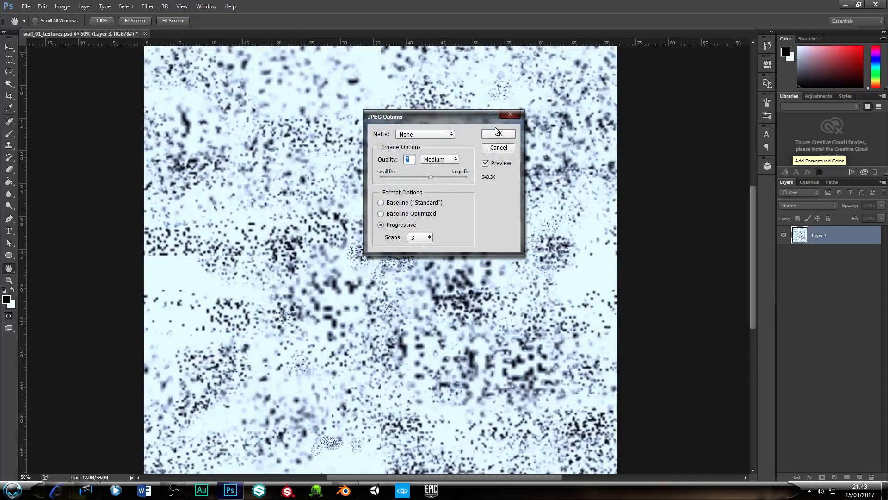
pyautogui.click(500, 132)
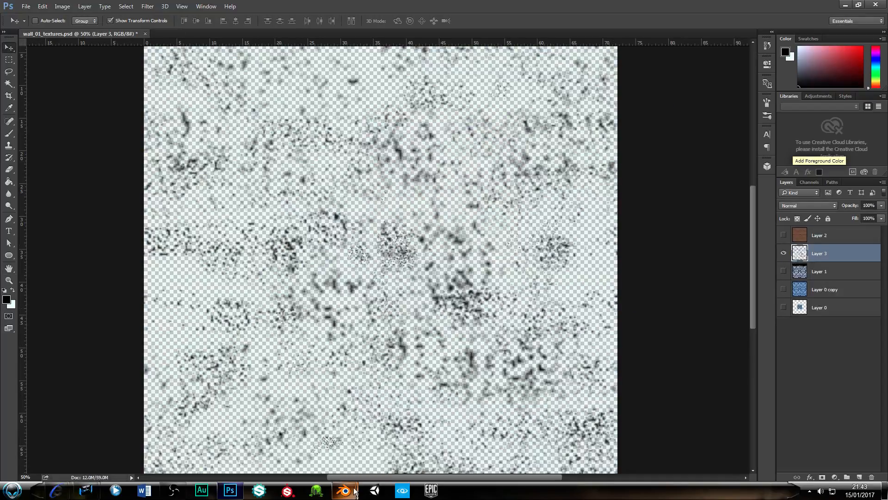
# Switch to Blender and reload the wall_01_dirt.jpg image on the wall's dirt texture
pyautogui.moveTo(345, 489)
pyautogui.click(401, 440)
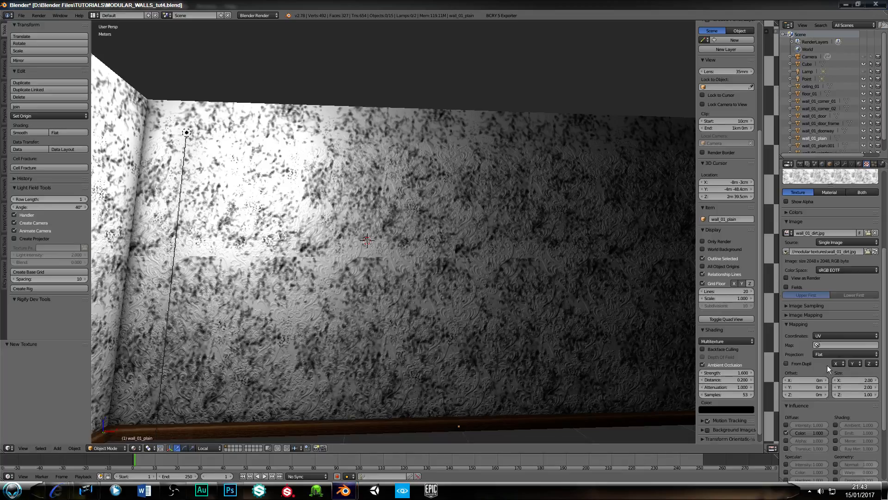
pyautogui.click(875, 251)
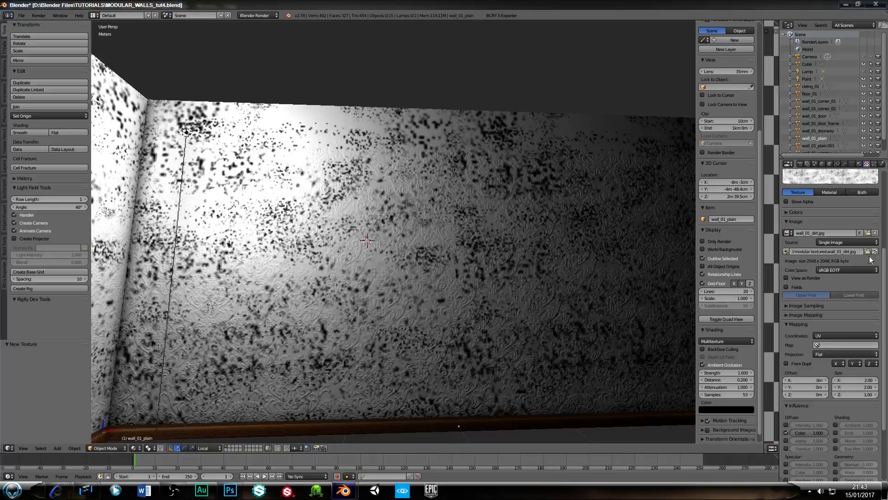
pyautogui.moveTo(364, 230); pyautogui.dragTo(351, 247, button='middle')
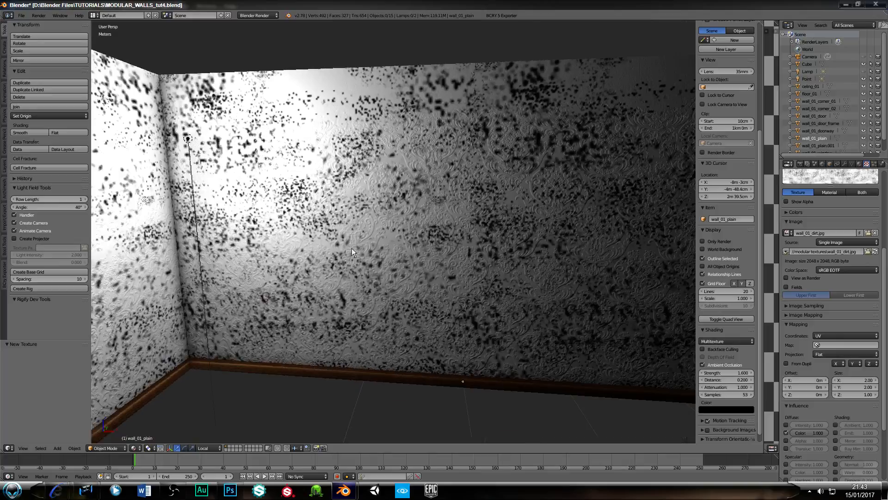
# Set the dirt texture's mapping size to 1.00 in X and Y and check its tiling on the walls
pyautogui.click(850, 379)
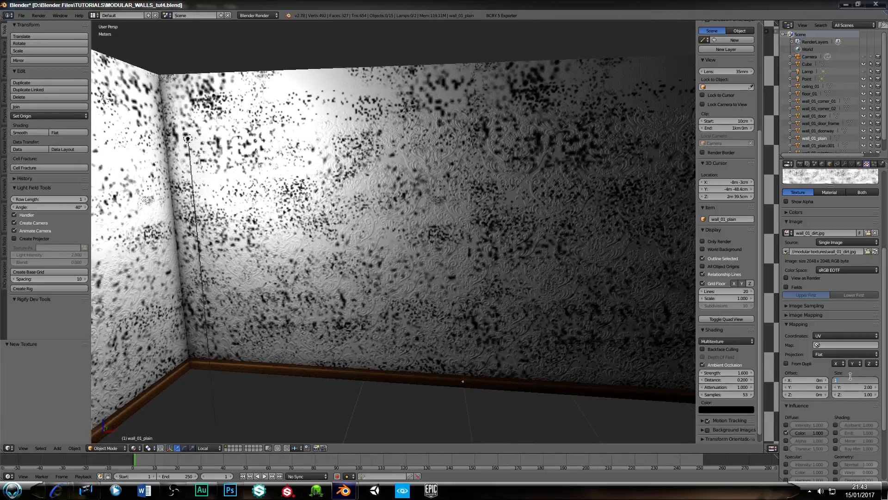
pyautogui.press('Tab')
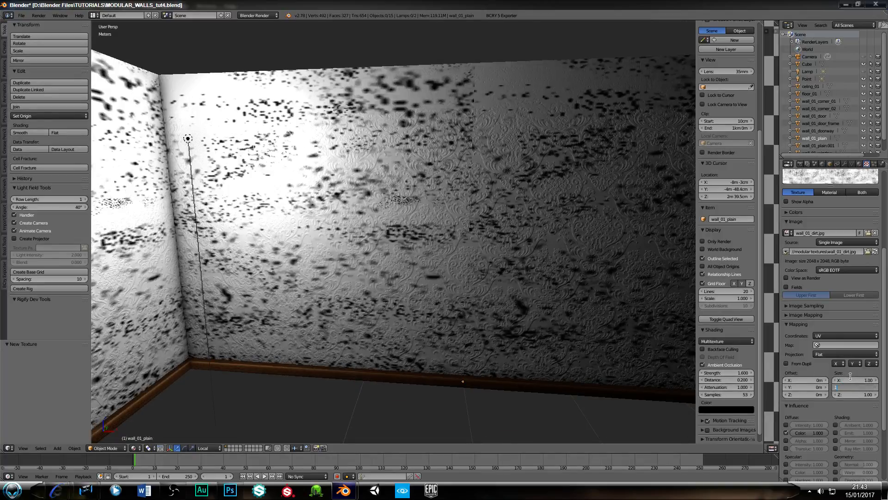
pyautogui.write('1')
pyautogui.press('Return')
pyautogui.scroll(-5, 406, 271)
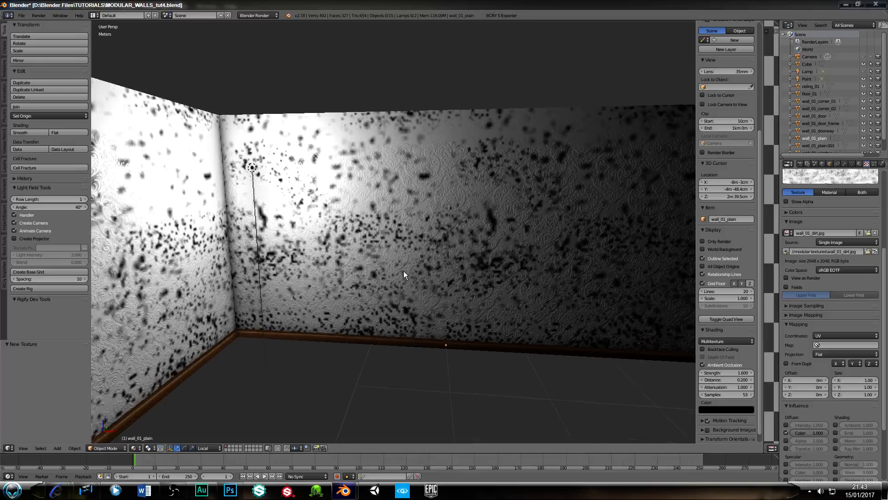
pyautogui.scroll(5, 409, 262)
pyautogui.scroll(6, 410, 262)
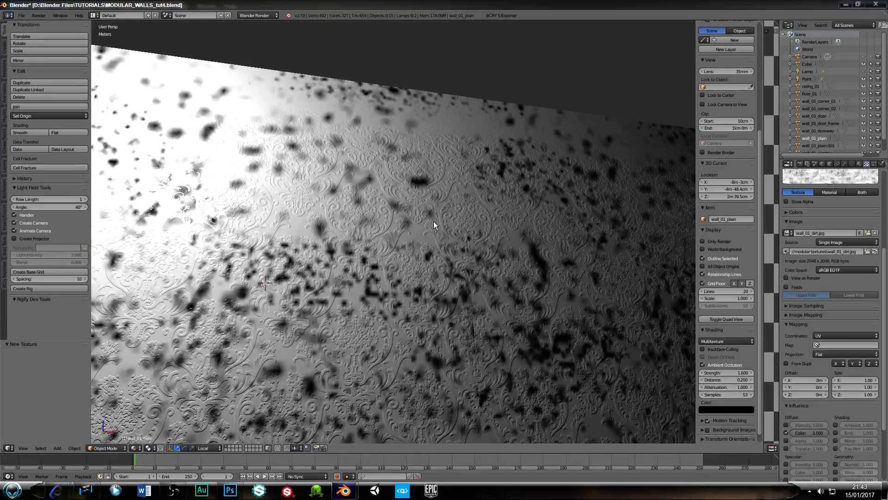
pyautogui.moveTo(434, 221); pyautogui.dragTo(352, 260, button='middle')
pyautogui.scroll(3, 350, 258)
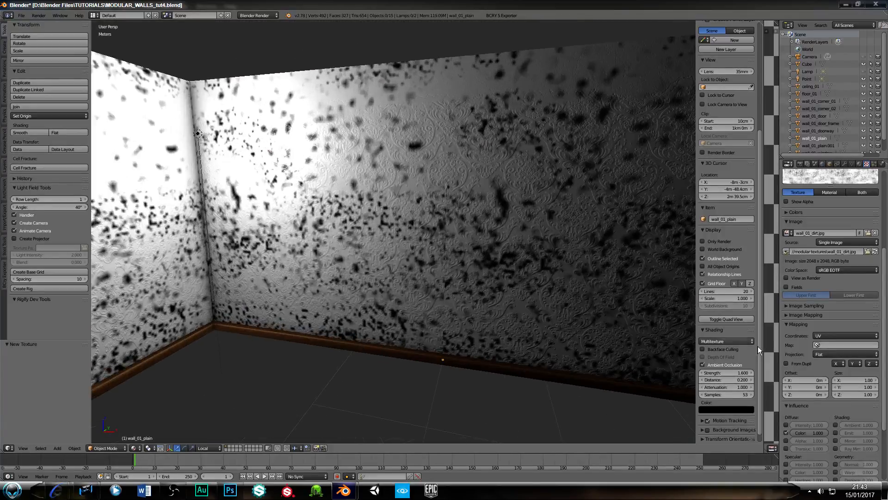
# Blend the dirt texture over the wallpaper with Multiply and reduce its diffuse color influence to 0.610
pyautogui.scroll(-5, 807, 426)
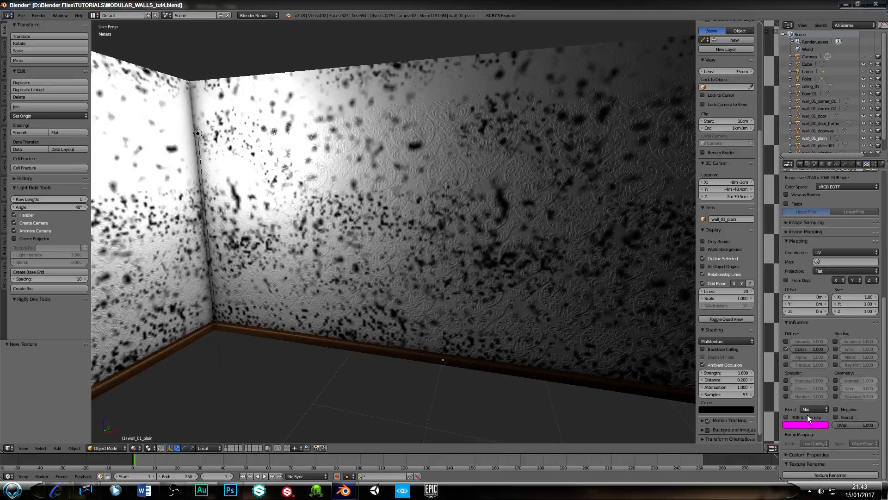
pyautogui.click(815, 409)
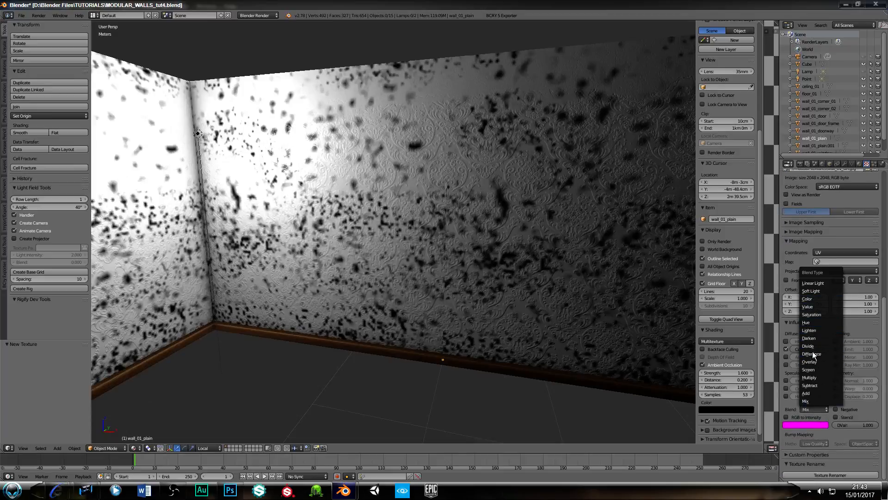
pyautogui.click(815, 380)
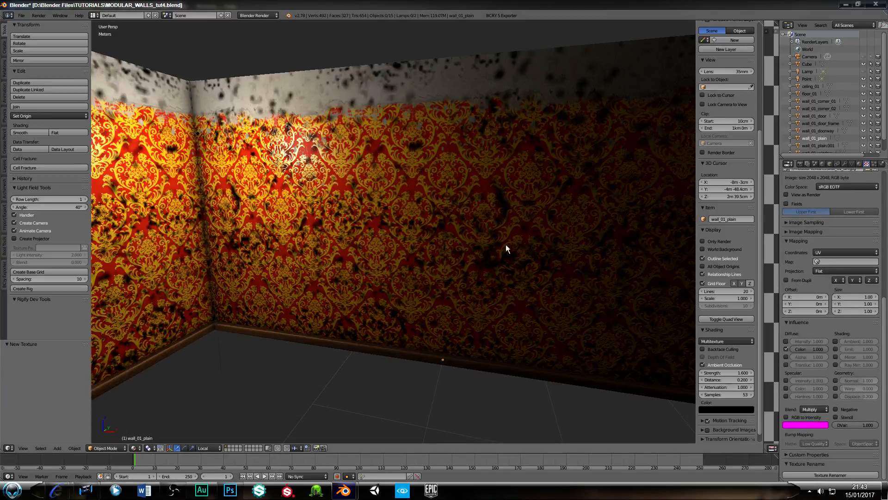
pyautogui.moveTo(818, 349); pyautogui.dragTo(800, 349)
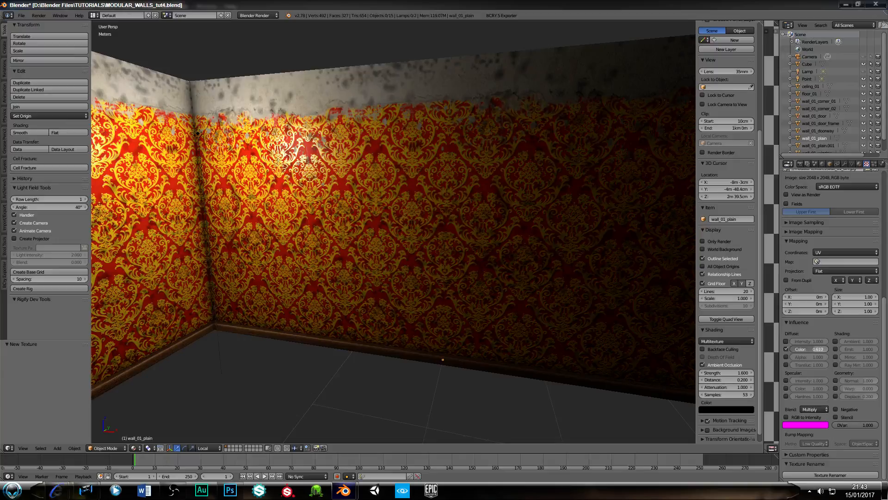
# Enable the dirt texture's specular intensity, color and hardness influences
pyautogui.moveTo(657, 326); pyautogui.dragTo(365, 234, button='middle')
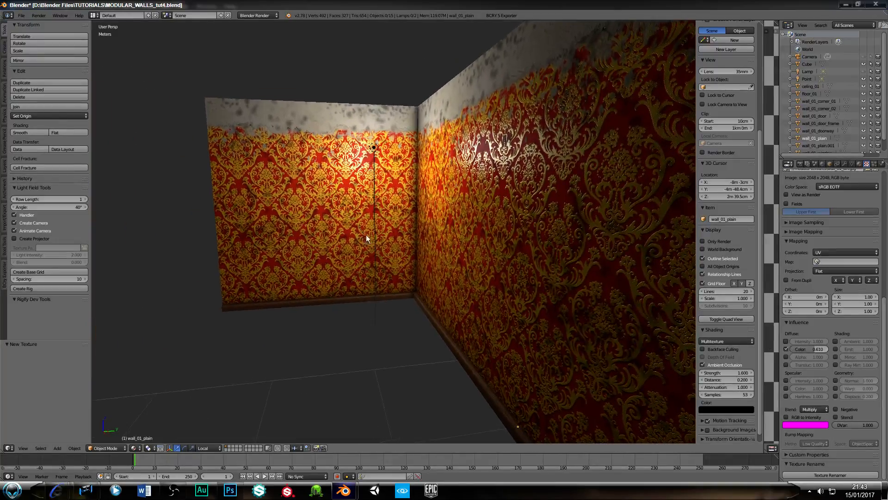
pyautogui.click(786, 380)
pyautogui.click(786, 388)
pyautogui.click(786, 396)
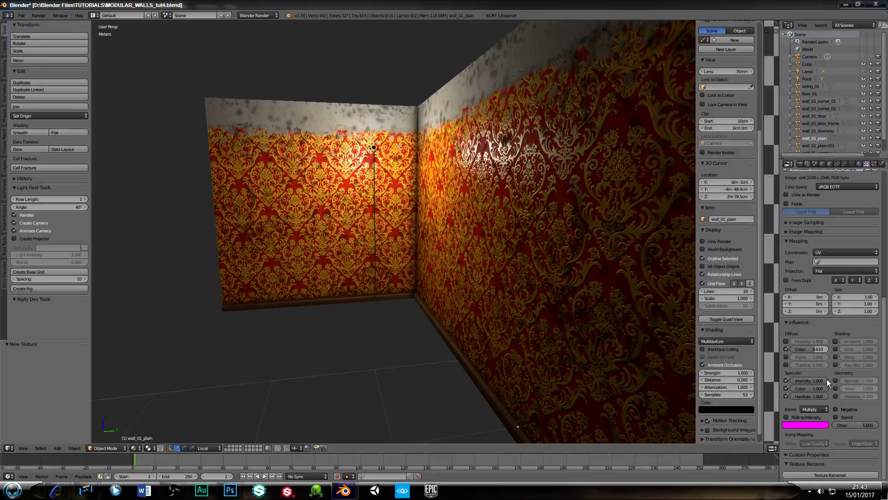
# Try a specular intensity influence of -1.000 on the dirt texture and restore it to 1.000
pyautogui.moveTo(826, 379)
pyautogui.mouseDown()
pyautogui.moveTo(793, 380)
pyautogui.moveTo(818, 380)
pyautogui.mouseUp()
pyautogui.scroll(8, 817, 314)
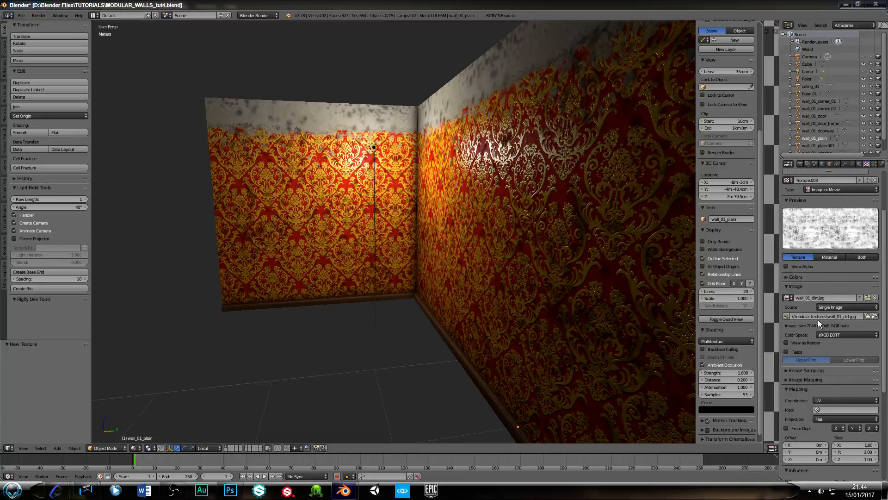
pyautogui.scroll(-8, 817, 320)
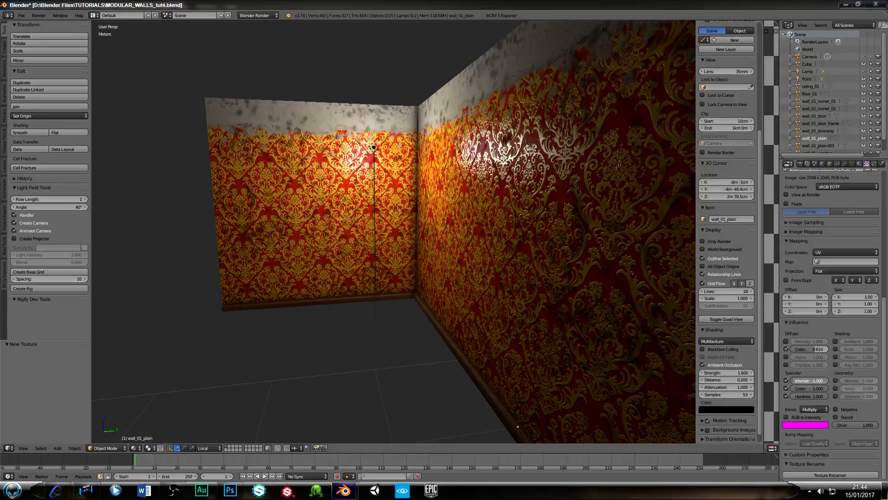
pyautogui.moveTo(791, 380)
pyautogui.mouseDown()
pyautogui.moveTo(827, 380)
pyautogui.moveTo(801, 390)
pyautogui.moveTo(828, 389)
pyautogui.mouseUp()
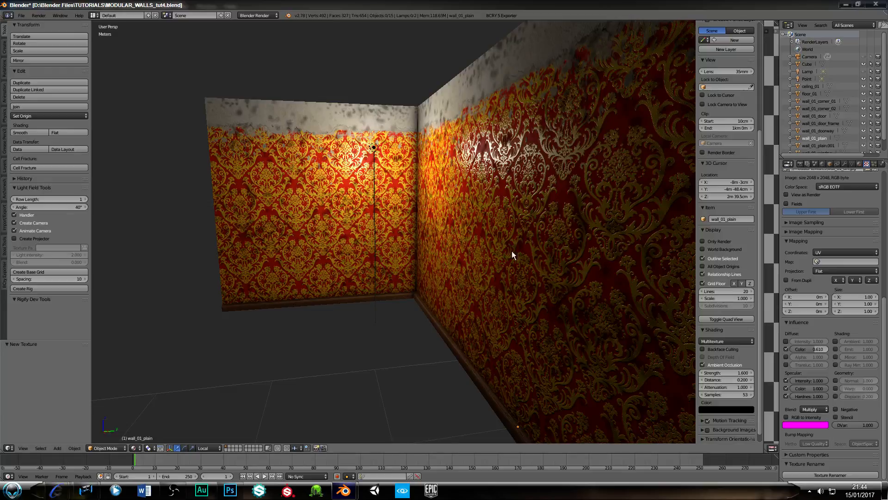
# Inspect the wall highlights and reduce the specular intensity influence of the wall's specular map texture to 0.506
pyautogui.moveTo(511, 251); pyautogui.dragTo(360, 276, button='middle')
pyautogui.scroll(2, 416, 211)
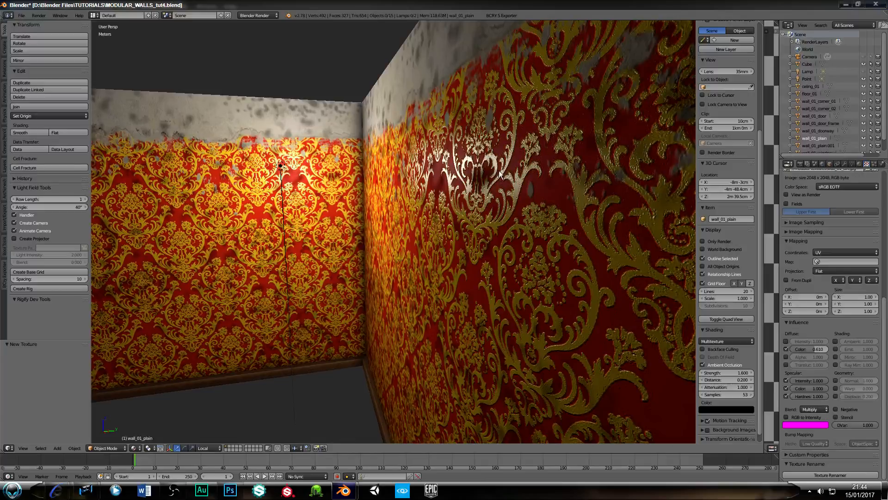
pyautogui.moveTo(441, 254); pyautogui.dragTo(208, 234, button='middle')
pyautogui.moveTo(308, 242); pyautogui.dragTo(319, 274, button='middle')
pyautogui.scroll(10, 815, 294)
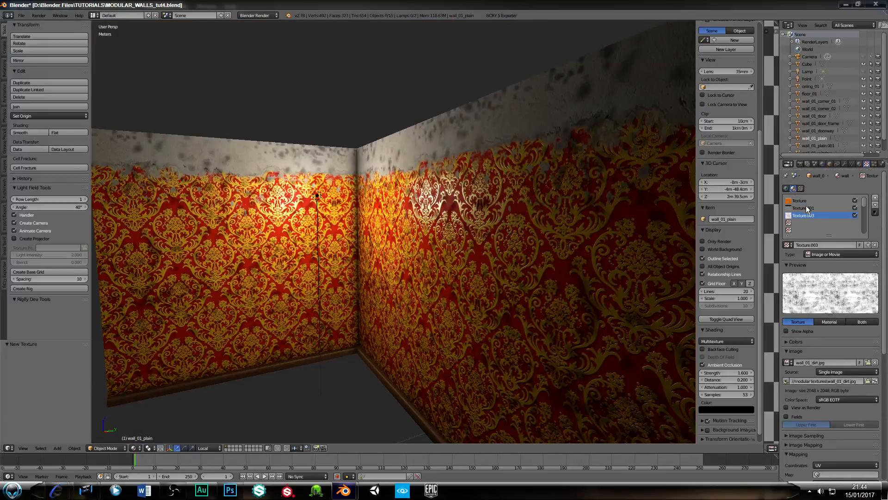
pyautogui.scroll(-10, 834, 367)
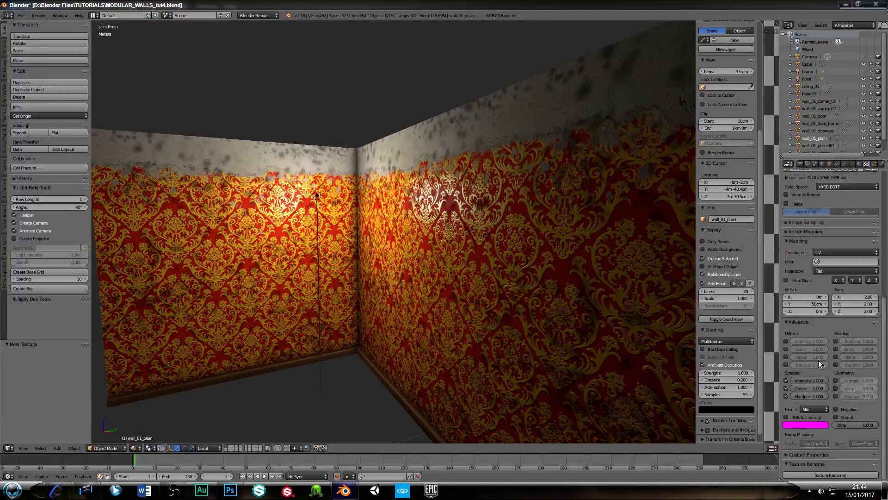
pyautogui.moveTo(809, 380); pyautogui.dragTo(782, 380)
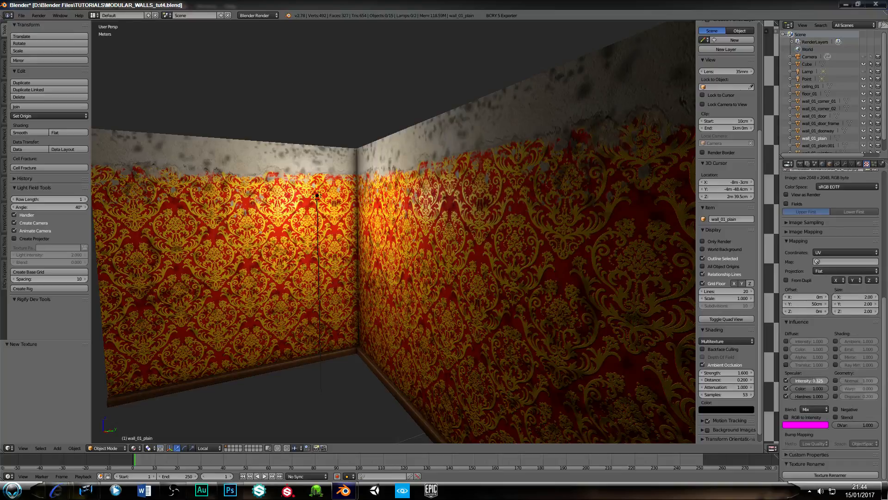
pyautogui.scroll(-6, 452, 324)
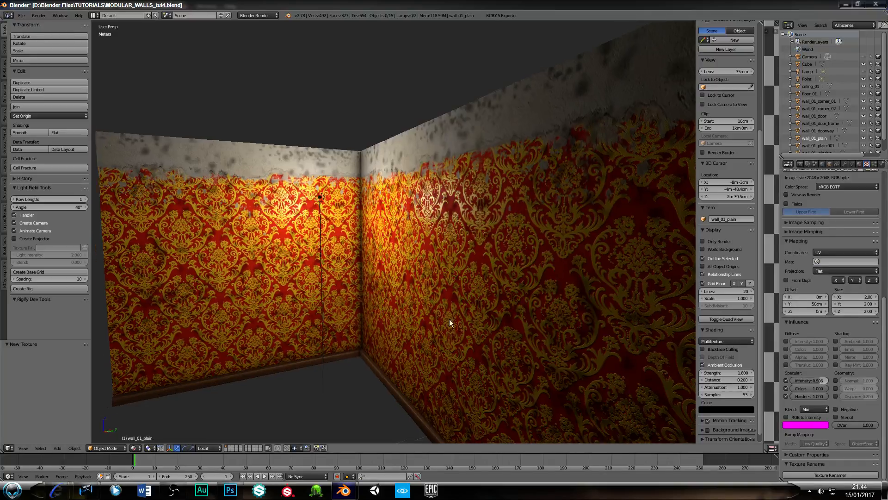
pyautogui.scroll(8, 422, 294)
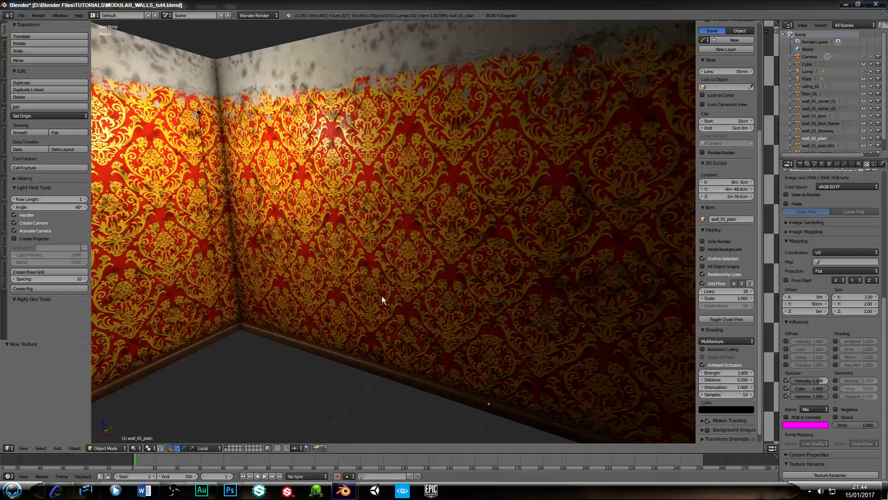
pyautogui.moveTo(381, 296); pyautogui.dragTo(316, 284, button='middle')
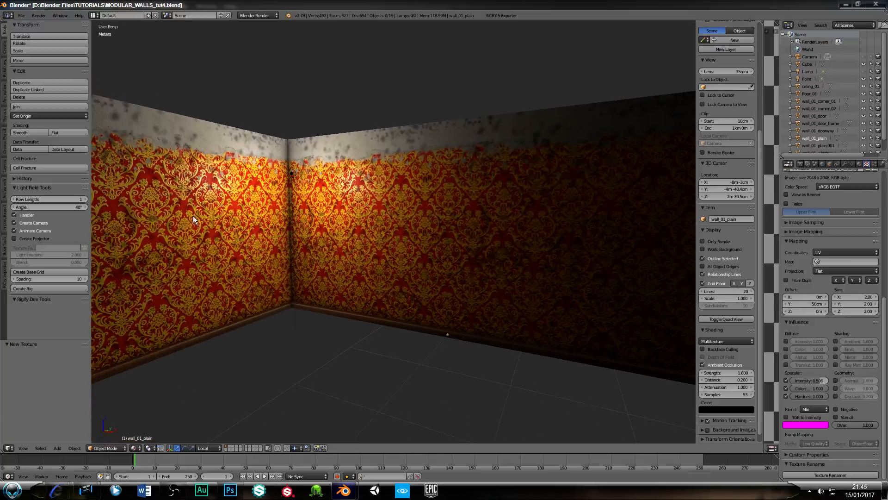
# Save the scene as a new file named MODULAR_WALLS_tut4-texturetest.blend
pyautogui.click(21, 16)
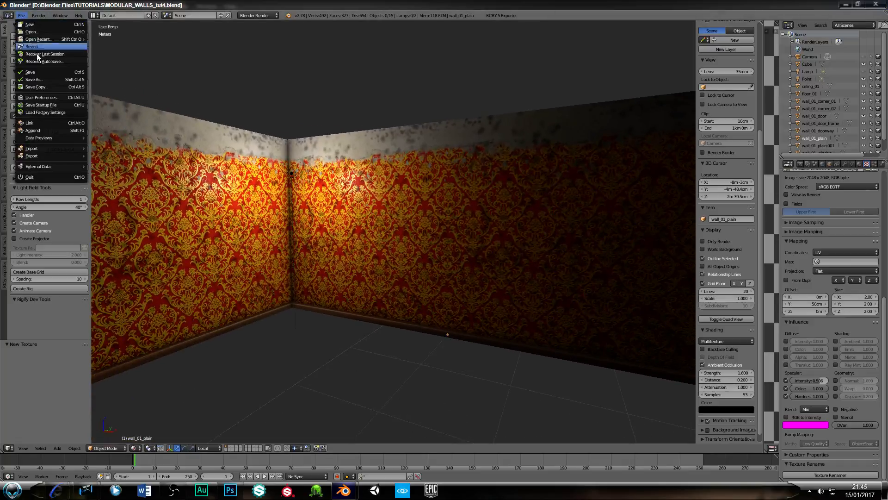
pyautogui.click(37, 80)
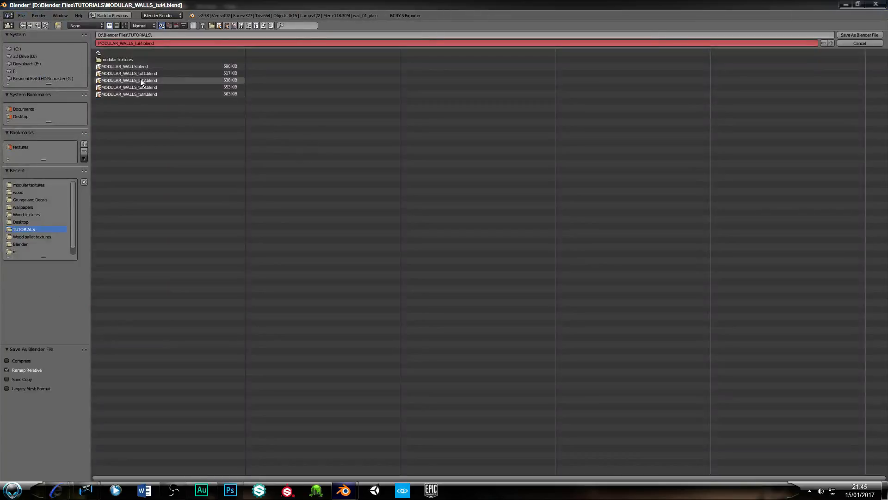
pyautogui.click(142, 44)
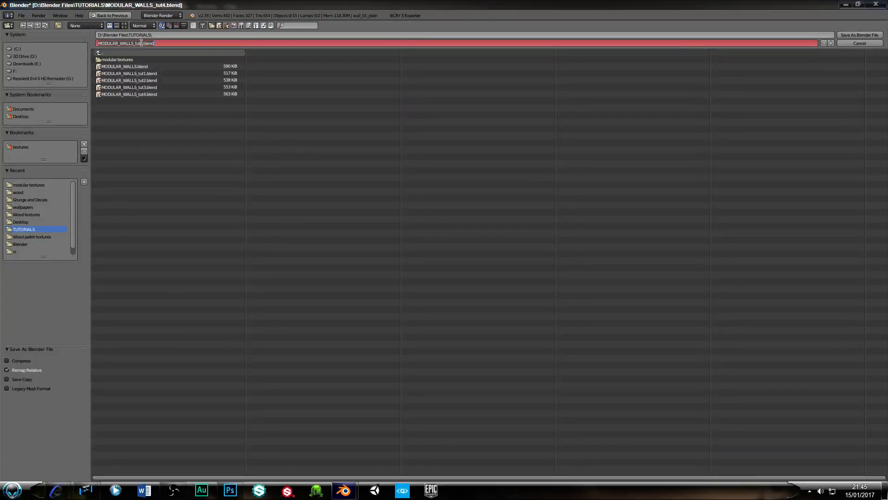
pyautogui.click(143, 44)
pyautogui.click(850, 35)
pyautogui.click(850, 34)
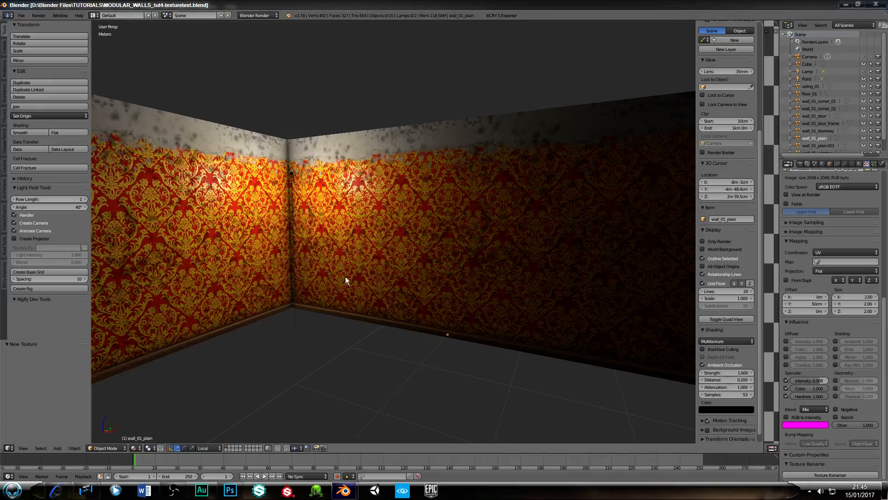
# Examine the wallpaper, plaster and highlights around the lit wall corner and along the walls' outer sides
pyautogui.scroll(-2, 306, 251)
pyautogui.moveTo(307, 251); pyautogui.dragTo(293, 221, button='middle')
pyautogui.scroll(4, 306, 262)
pyautogui.moveTo(203, 260); pyautogui.dragTo(415, 212, button='middle')
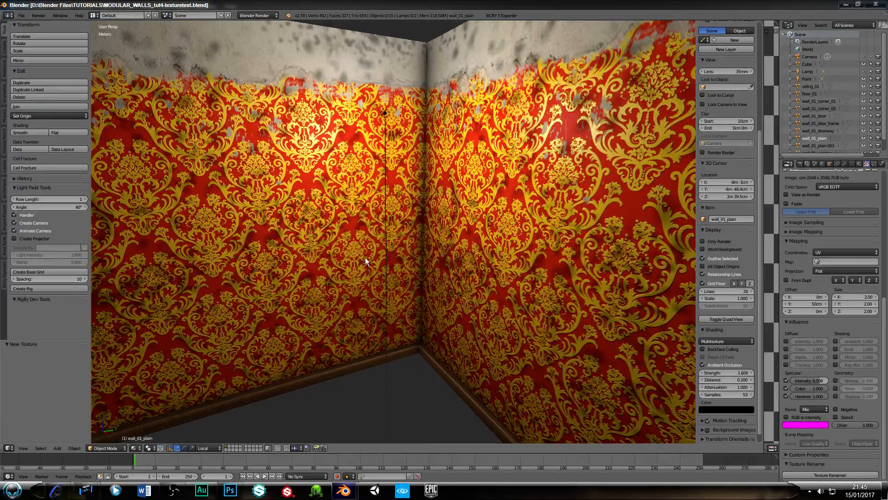
pyautogui.scroll(-2, 365, 257)
pyautogui.scroll(-3, 346, 216)
pyautogui.moveTo(251, 220); pyautogui.dragTo(511, 226, button='middle')
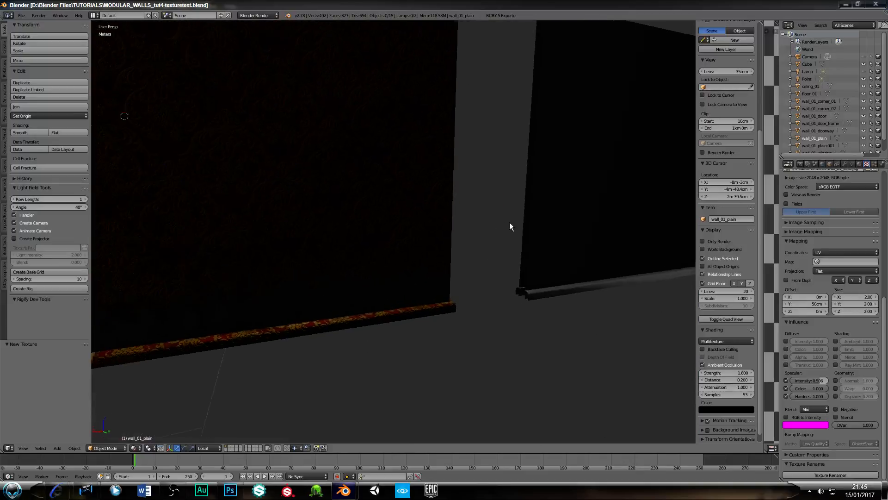
pyautogui.scroll(-5, 509, 222)
pyautogui.moveTo(333, 273); pyautogui.dragTo(199, 240, button='middle')
pyautogui.scroll(5, 200, 240)
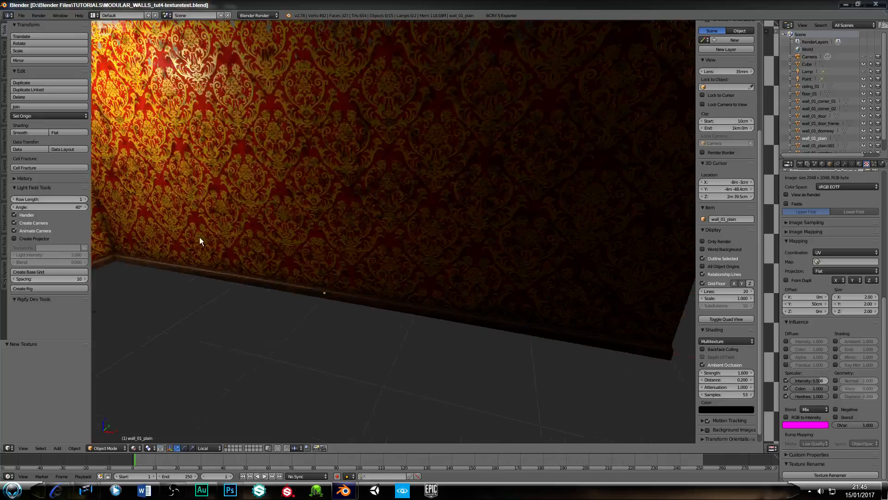
# Inspect the front and unlit back of wall_01_plain and wall_01_corner_01 and compare them with the neighbouring wall modules
pyautogui.scroll(-5, 199, 238)
pyautogui.rightClick(379, 301)
pyautogui.scroll(-4, 384, 324)
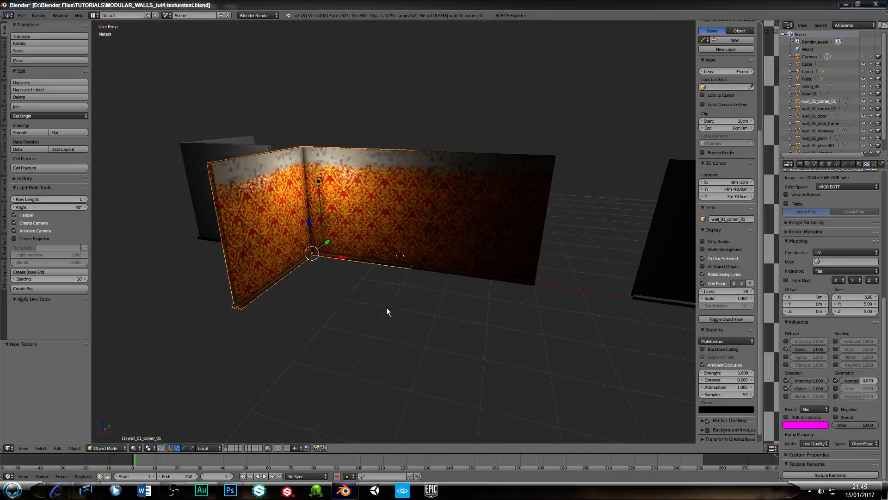
pyautogui.rightClick(458, 280)
pyautogui.moveTo(448, 255); pyautogui.dragTo(267, 224, button='middle')
pyautogui.scroll(4, 275, 235)
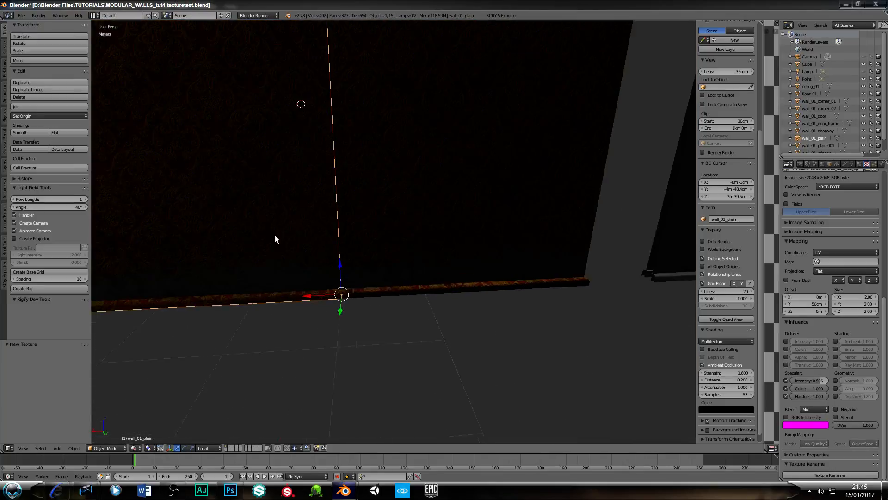
pyautogui.rightClick(465, 271)
pyautogui.scroll(-5, 458, 229)
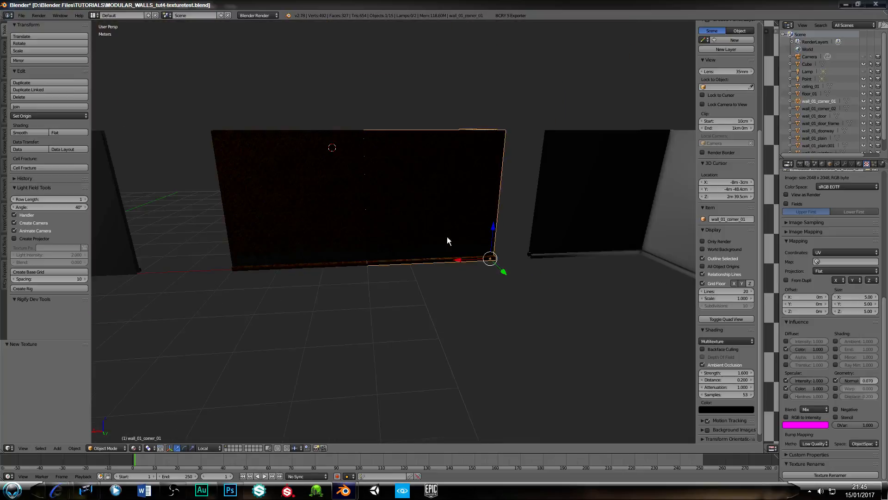
pyautogui.moveTo(414, 190); pyautogui.dragTo(369, 262, button='middle')
pyautogui.scroll(5, 358, 219)
pyautogui.scroll(-5, 380, 262)
pyautogui.moveTo(370, 229); pyautogui.dragTo(451, 216, button='middle')
pyautogui.scroll(-4, 440, 211)
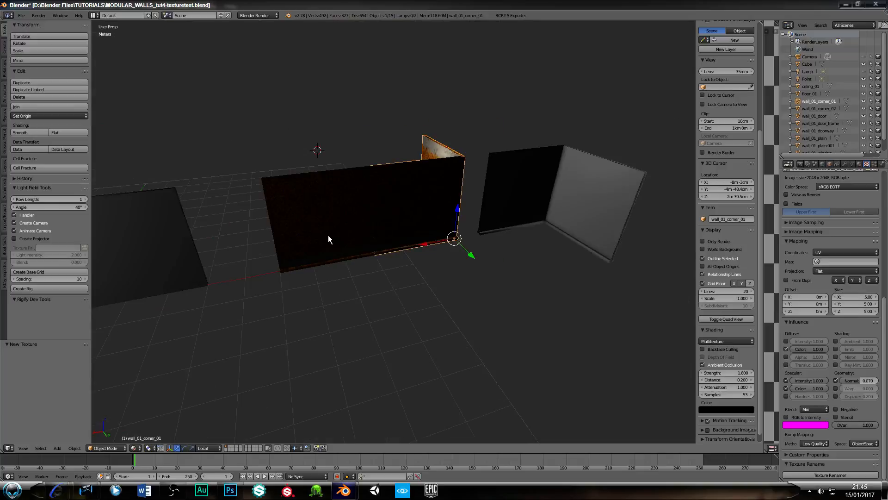
pyautogui.scroll(1, 326, 235)
pyautogui.moveTo(316, 231); pyautogui.dragTo(318, 213, button='middle')
pyautogui.rightClick(317, 213)
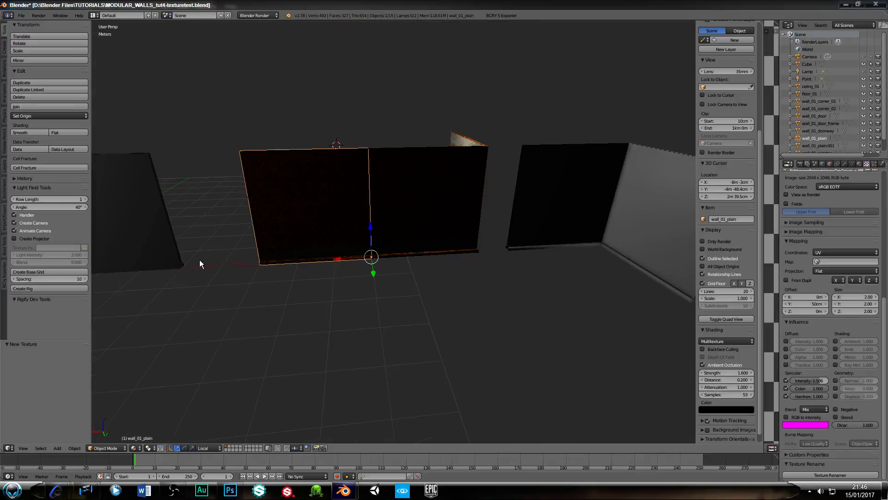
pyautogui.moveTo(199, 259); pyautogui.dragTo(347, 260, button='middle')
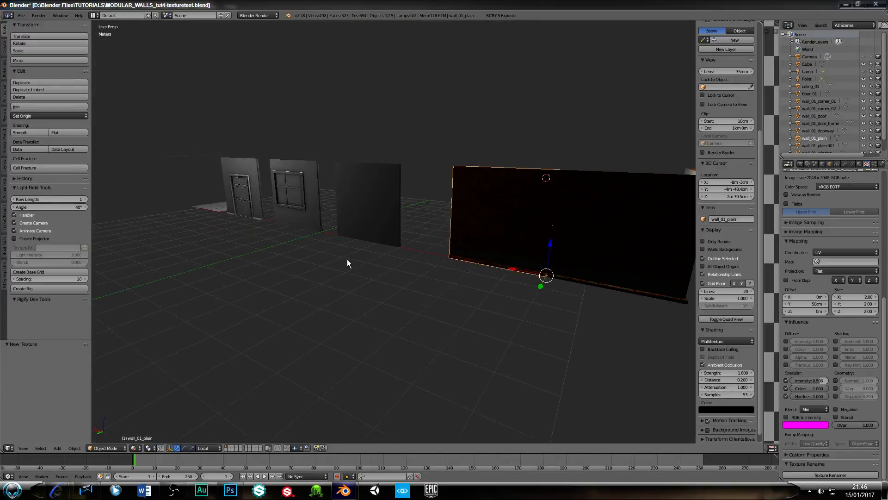
pyautogui.rightClick(367, 225)
pyautogui.moveTo(448, 241); pyautogui.dragTo(482, 242, button='middle')
pyautogui.rightClick(468, 222)
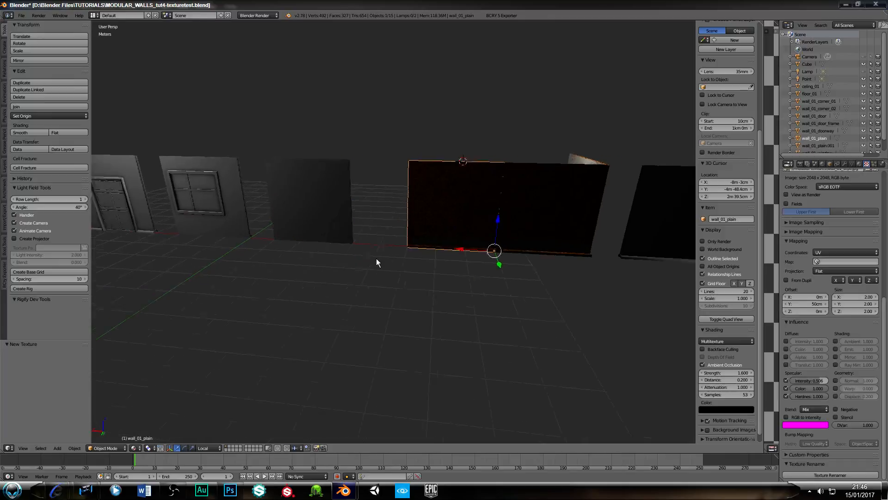
pyautogui.moveTo(376, 263); pyautogui.dragTo(317, 289, button='middle')
pyautogui.scroll(3, 352, 277)
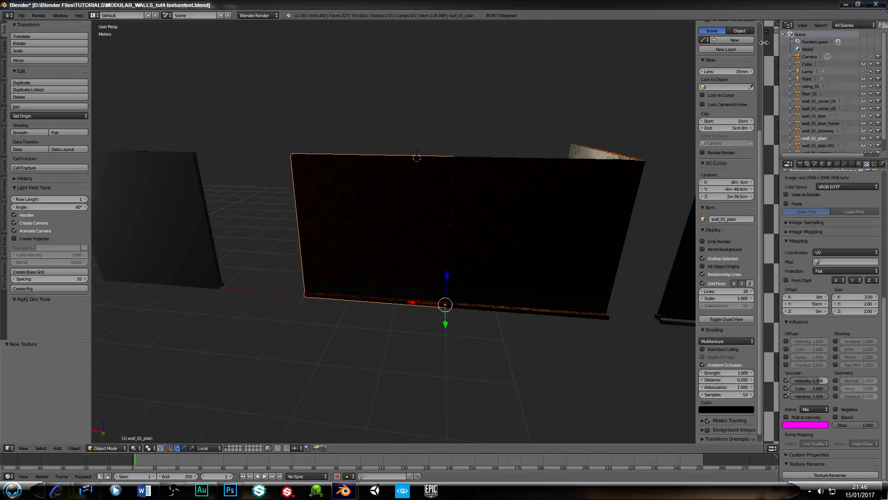
# Enlarge the UV editor, select the back face of wall_01_plain with its UVs, and try a 180-degree rotation about the 2D cursor
pyautogui.moveTo(764, 42); pyautogui.dragTo(434, 43)
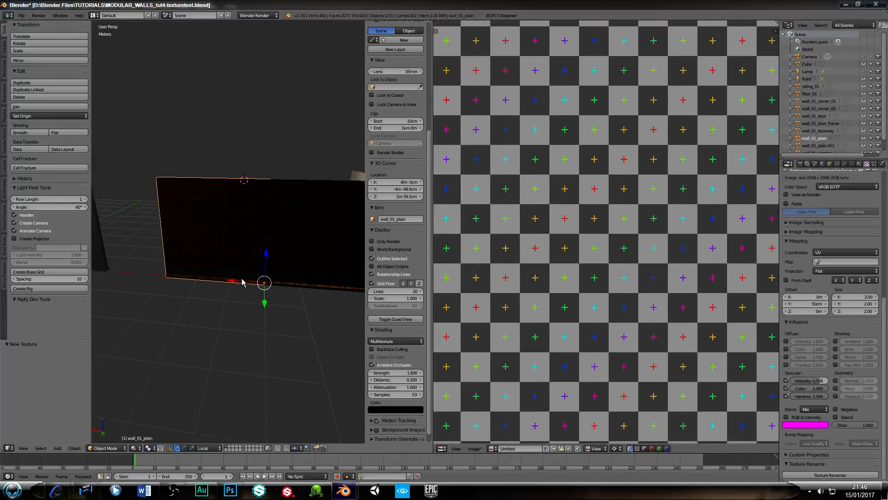
pyautogui.press('Tab')
pyautogui.rightClick(234, 243)
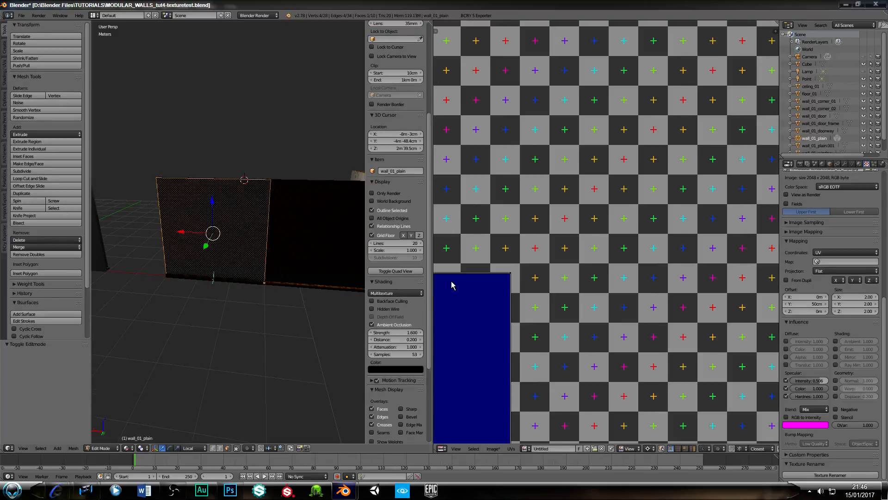
pyautogui.scroll(-4, 468, 294)
pyautogui.scroll(-2, 489, 307)
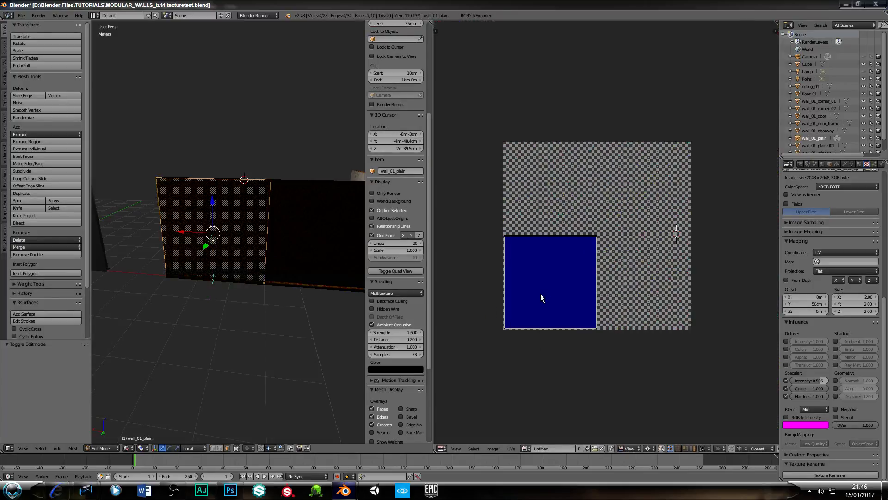
pyautogui.press('a')
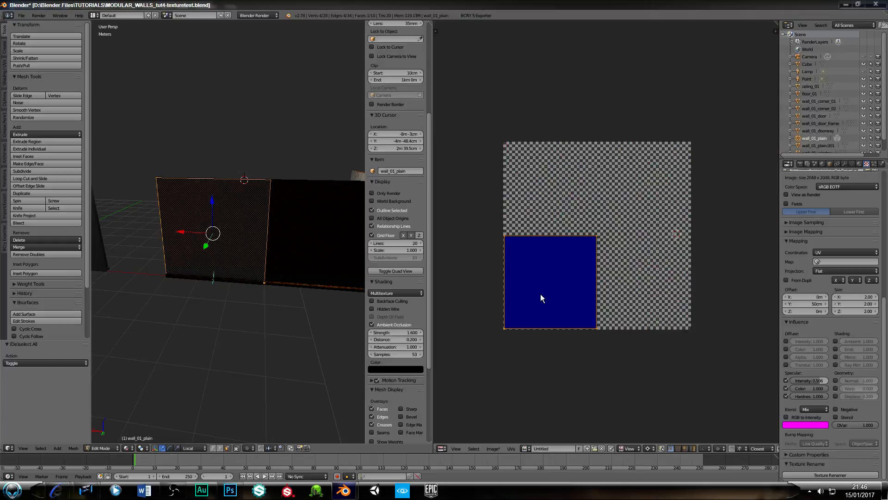
pyautogui.write('r180')
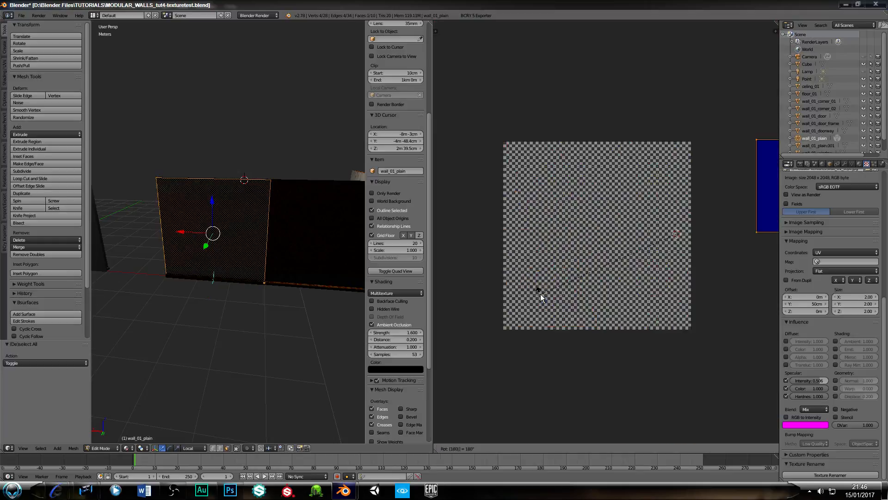
pyautogui.press('Escape')
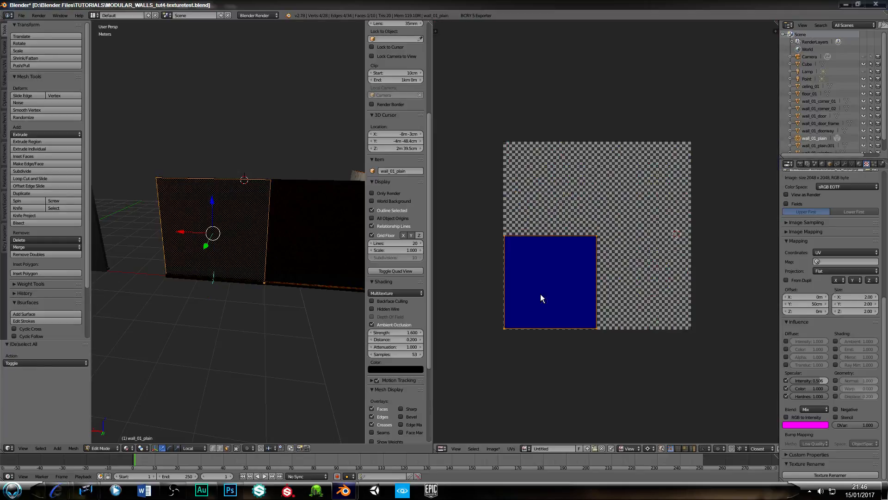
# Set the UV pivot to Median Point and rotate the UVs of wall_01_plain's back face by 180 degrees
pyautogui.click(647, 449)
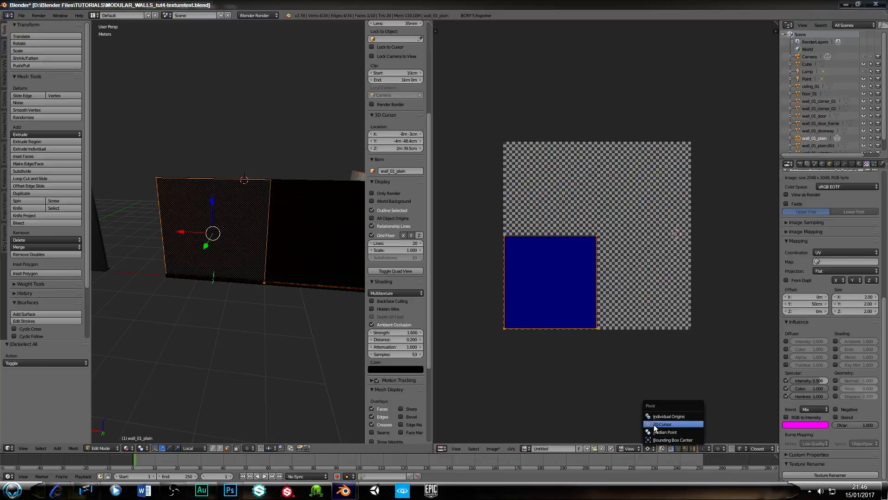
pyautogui.click(657, 432)
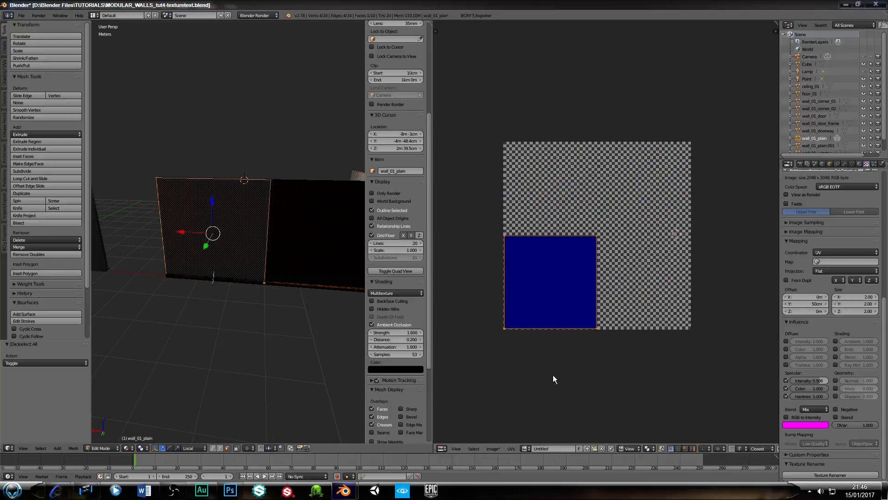
pyautogui.press('r')
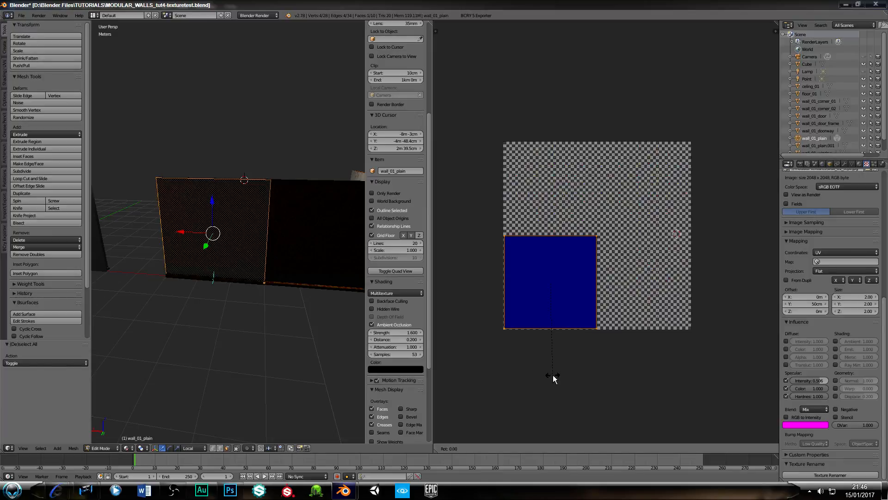
pyautogui.write('180')
pyautogui.press('Return')
pyautogui.scroll(3, 189, 301)
pyautogui.press('Tab')
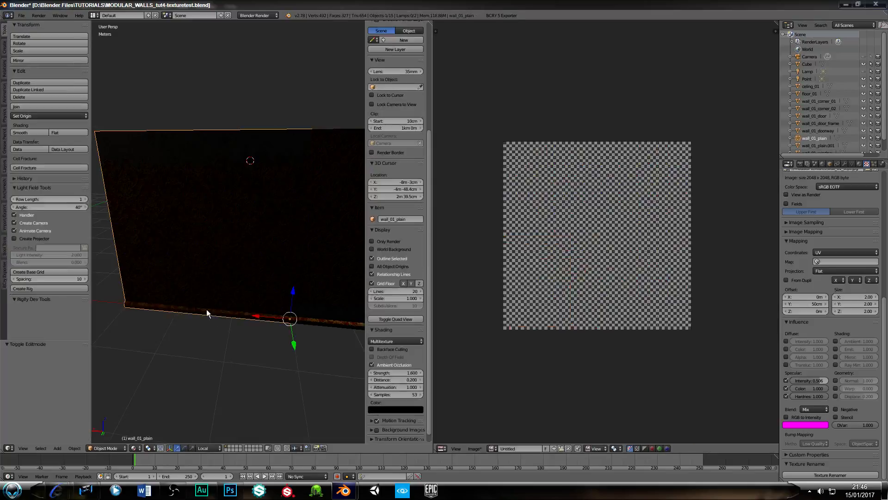
# Select the adjoining back face of wall_01_corner_01 and rotate its UVs by 180 degrees
pyautogui.moveTo(181, 255); pyautogui.dragTo(234, 286, button='middle')
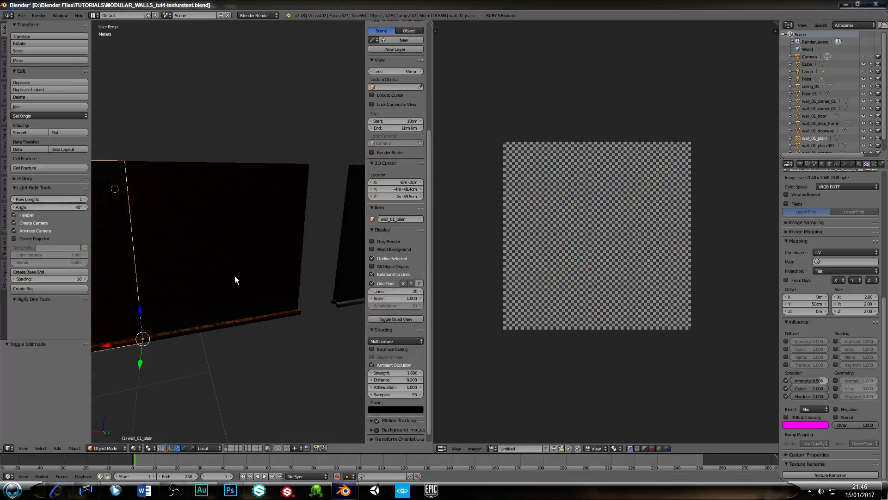
pyautogui.moveTo(234, 276); pyautogui.dragTo(236, 287, button='right')
pyautogui.rightClick(237, 270)
pyautogui.press('Tab')
pyautogui.rightClick(237, 270)
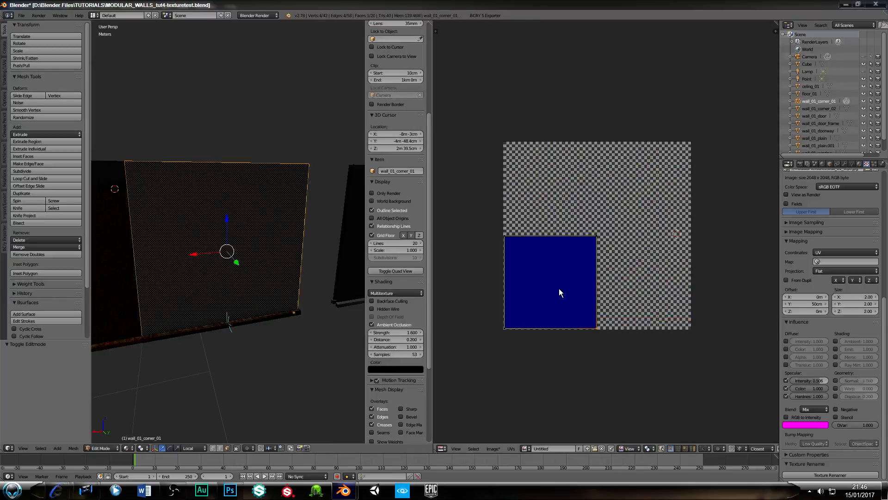
pyautogui.write('r180')
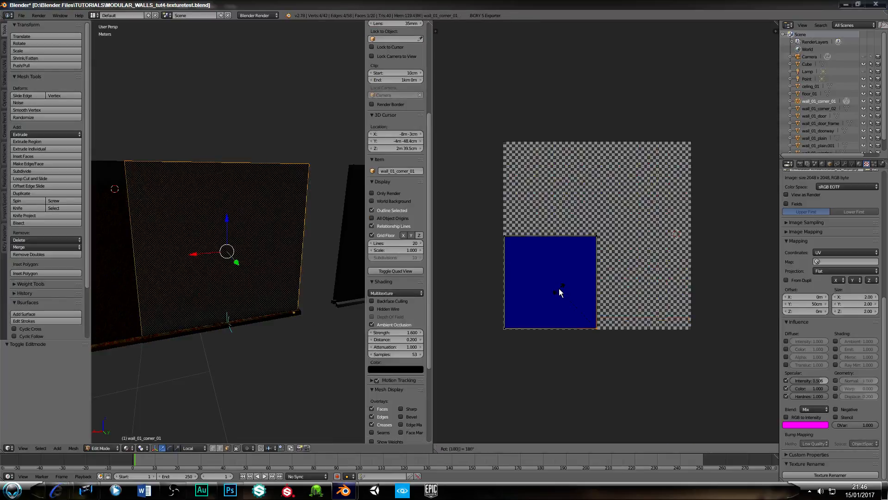
pyautogui.press('Return')
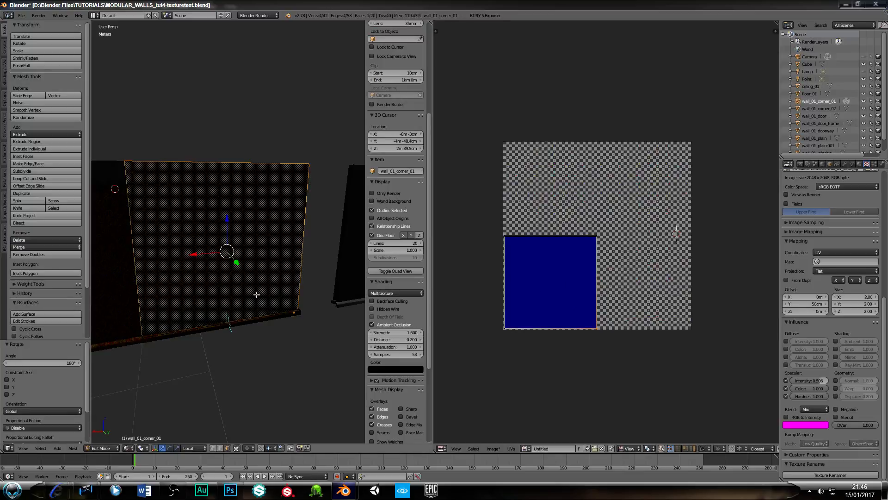
pyautogui.press('Tab')
pyautogui.press('Tab')
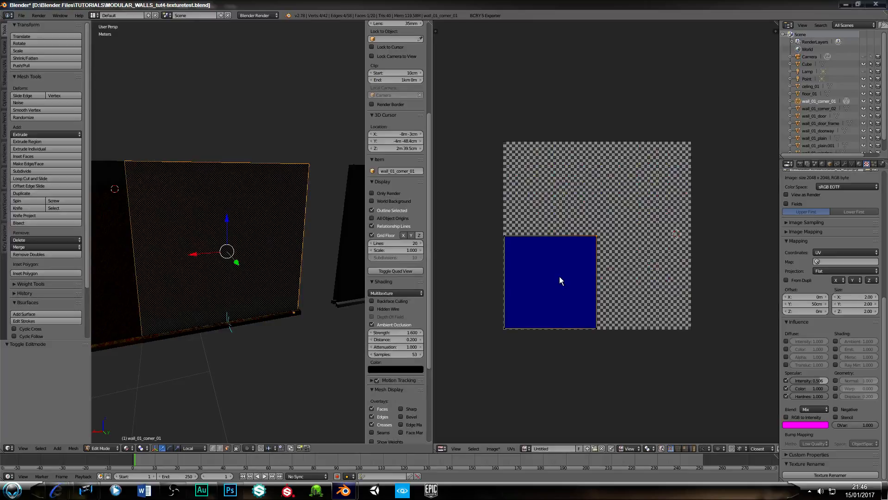
pyautogui.press('a')
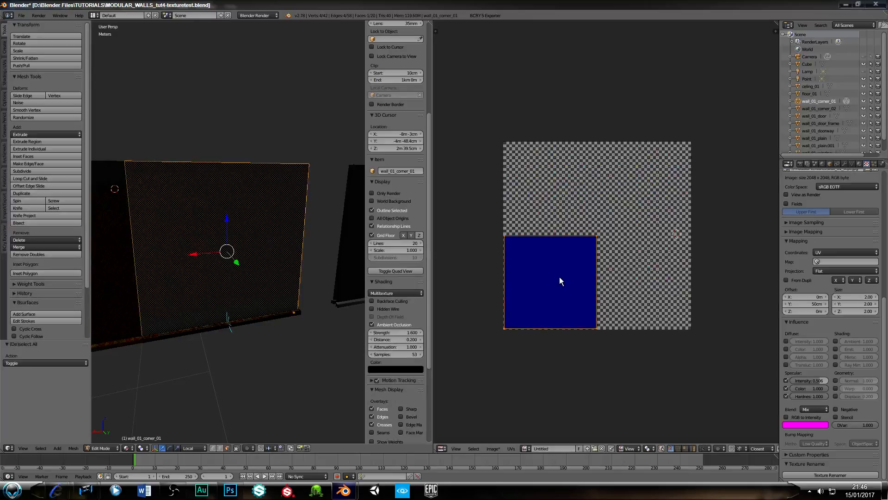
pyautogui.write('r180')
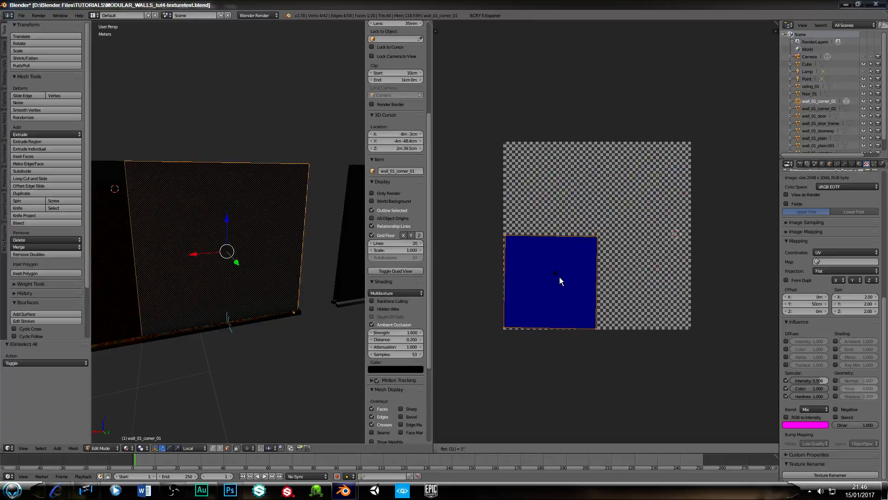
pyautogui.press('Return')
pyautogui.press('Tab')
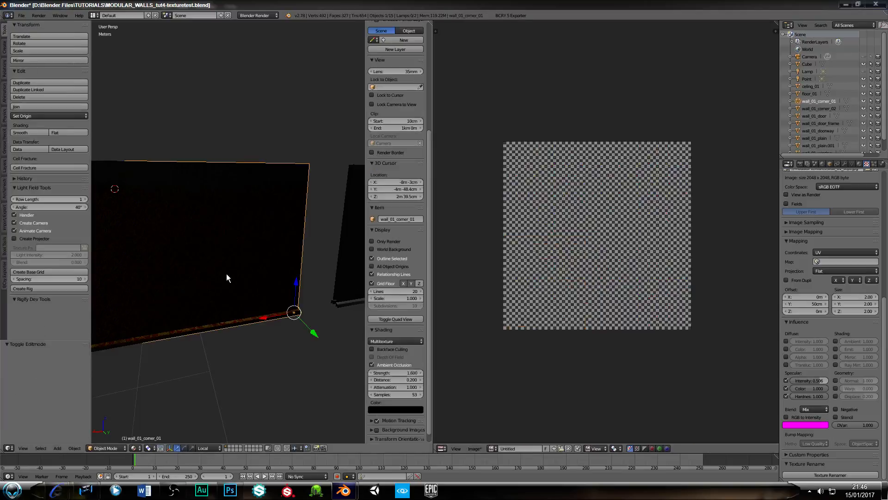
# Select the Point lamp near wall_01_corner_01 and change it to a Hemi lamp
pyautogui.moveTo(293, 259); pyautogui.dragTo(173, 287, button='middle')
pyautogui.moveTo(170, 318); pyautogui.dragTo(194, 302, button='middle')
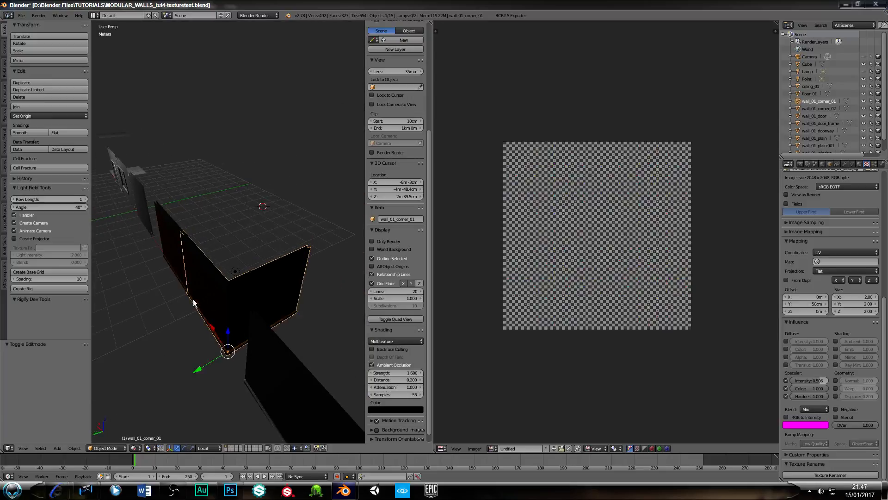
pyautogui.rightClick(232, 272)
pyautogui.click(845, 164)
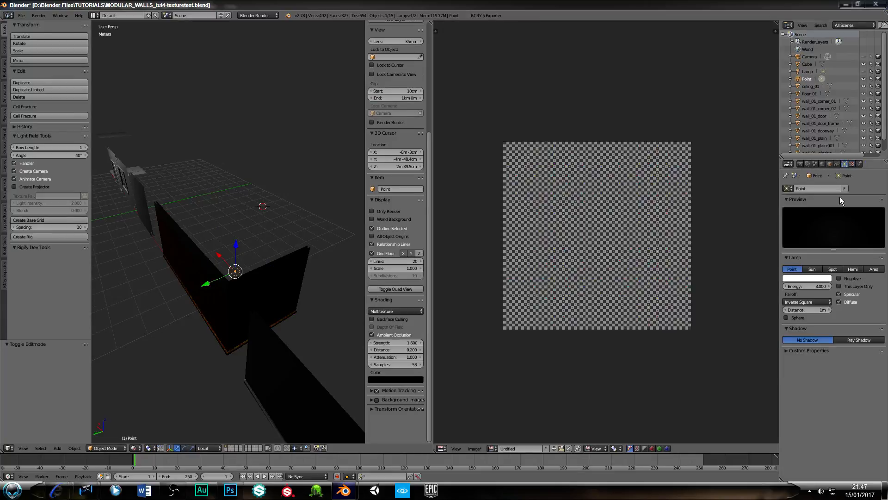
pyautogui.click(851, 271)
# Rotate the UVs of the other outer back face of wall_01_corner_01 by 180 degrees and leave mesh editing
pyautogui.moveTo(277, 323); pyautogui.dragTo(223, 282, button='middle')
pyautogui.rightClick(226, 277)
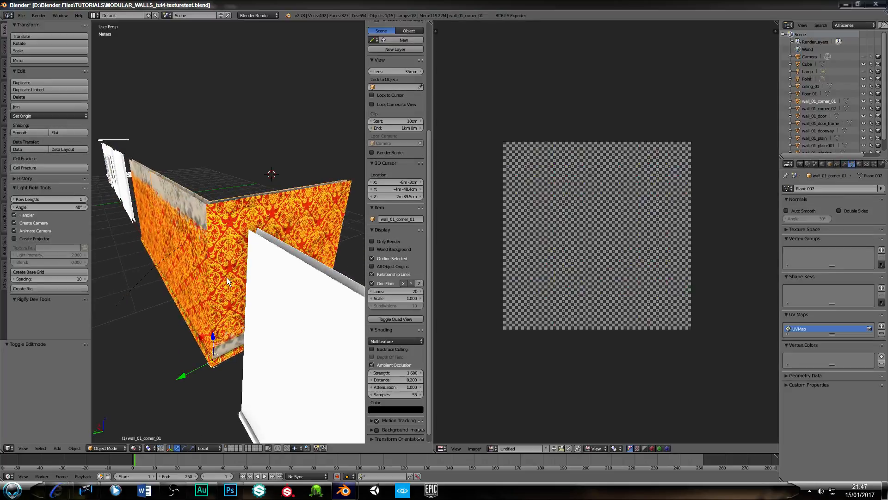
pyautogui.press('Tab')
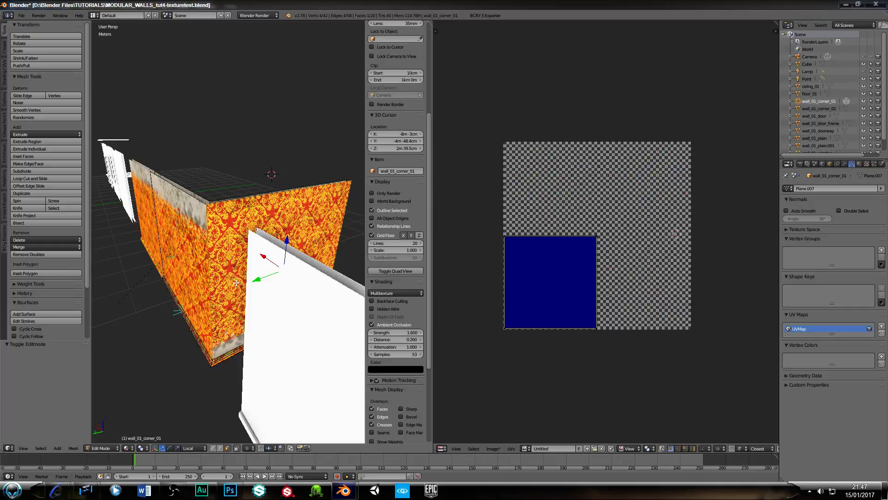
pyautogui.press('a')
pyautogui.press('a')
pyautogui.rightClick(234, 280)
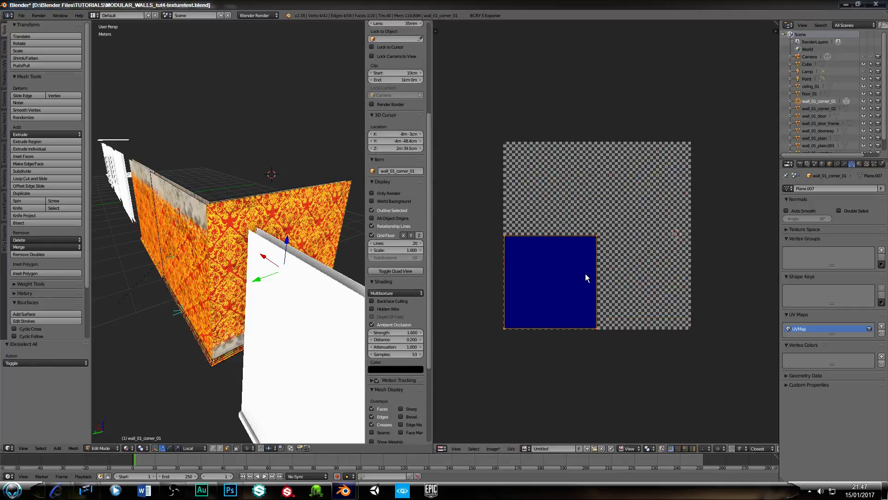
pyautogui.write('r')
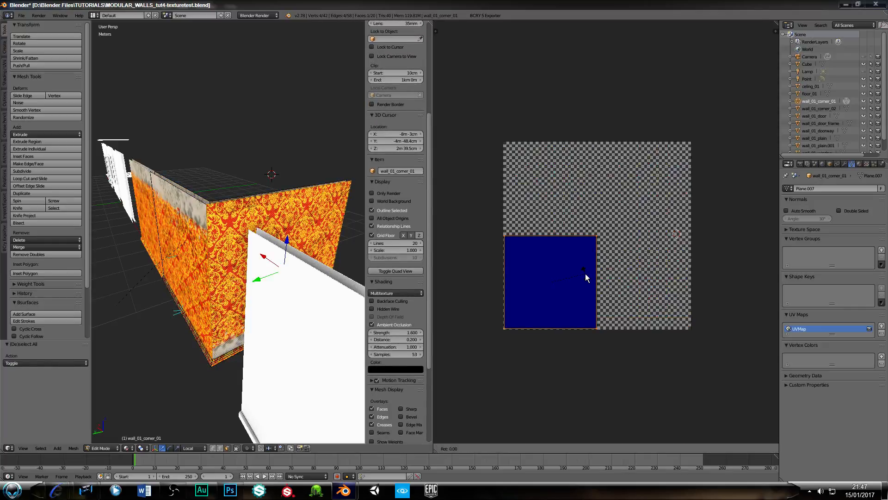
pyautogui.write('180')
pyautogui.press('Return')
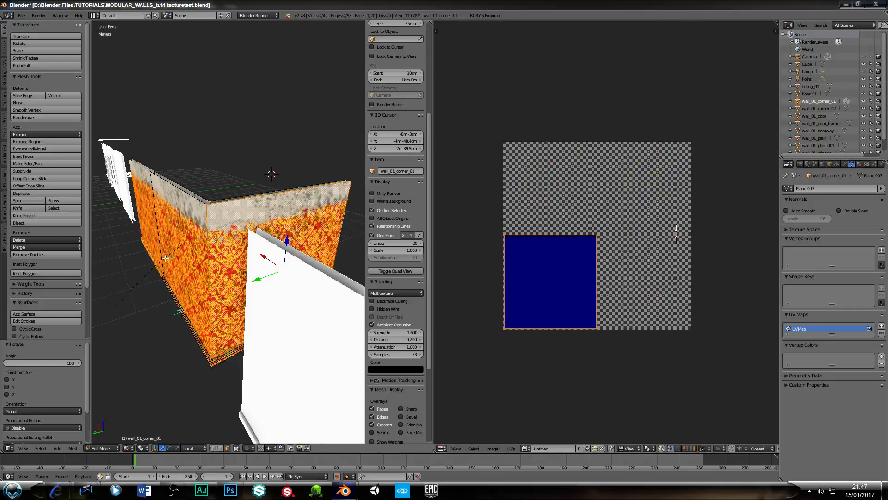
pyautogui.moveTo(167, 258); pyautogui.dragTo(253, 256, button='middle')
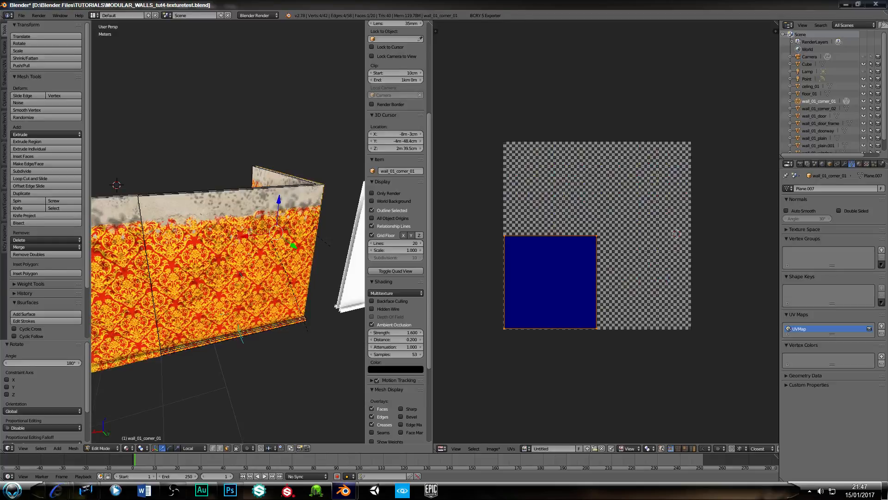
pyautogui.press('Tab')
# Rotate the UVs of the back face of wall_01_plain.001 by 180 degrees and leave mesh editing
pyautogui.scroll(-3, 168, 330)
pyautogui.keyDown('shift'); pyautogui.moveTo(135, 302); pyautogui.dragTo(251, 298, button='middle'); pyautogui.keyUp('shift')
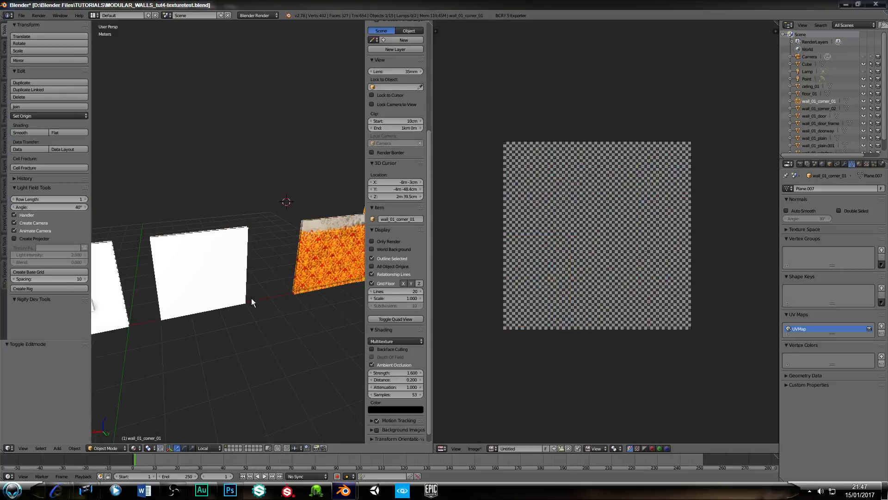
pyautogui.rightClick(213, 276)
pyautogui.press('Tab')
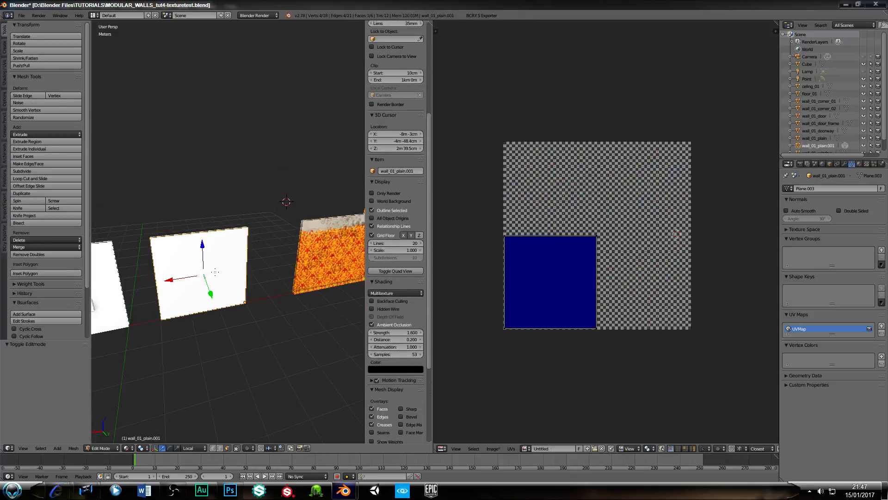
pyautogui.press('a')
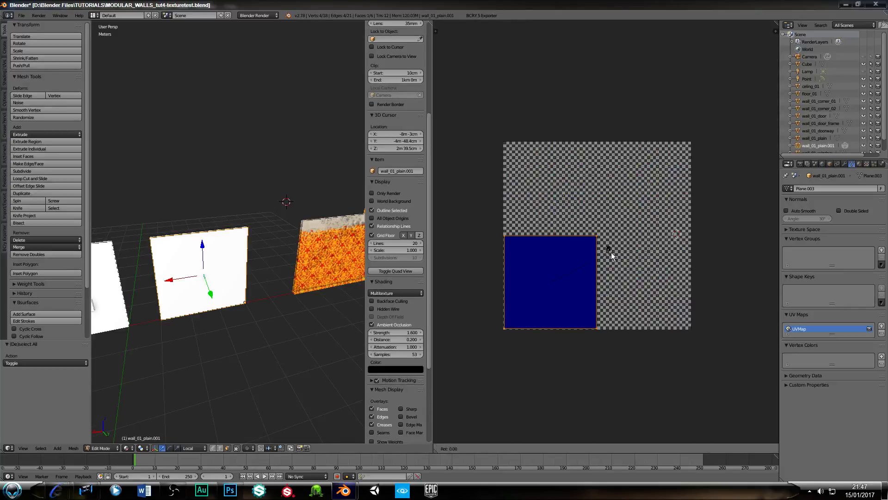
pyautogui.write('r180')
pyautogui.press('Return')
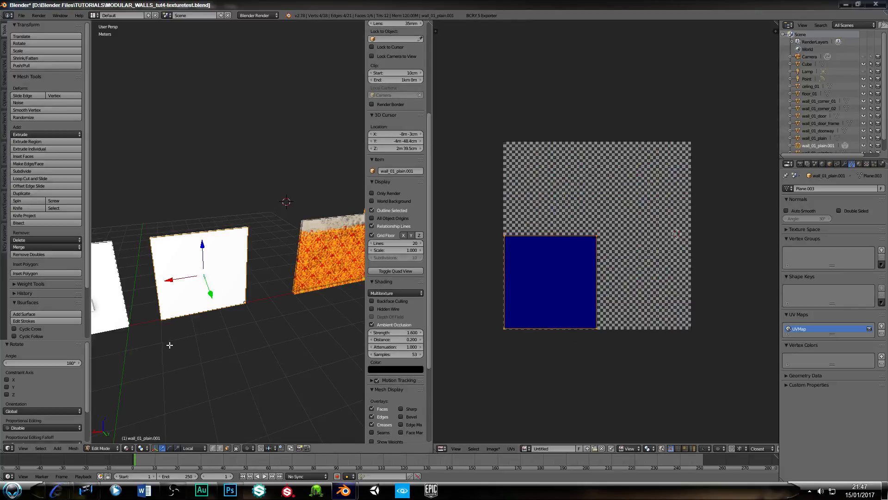
pyautogui.keyDown('shift'); pyautogui.moveTo(184, 336); pyautogui.dragTo(275, 314, button='middle'); pyautogui.keyUp('shift')
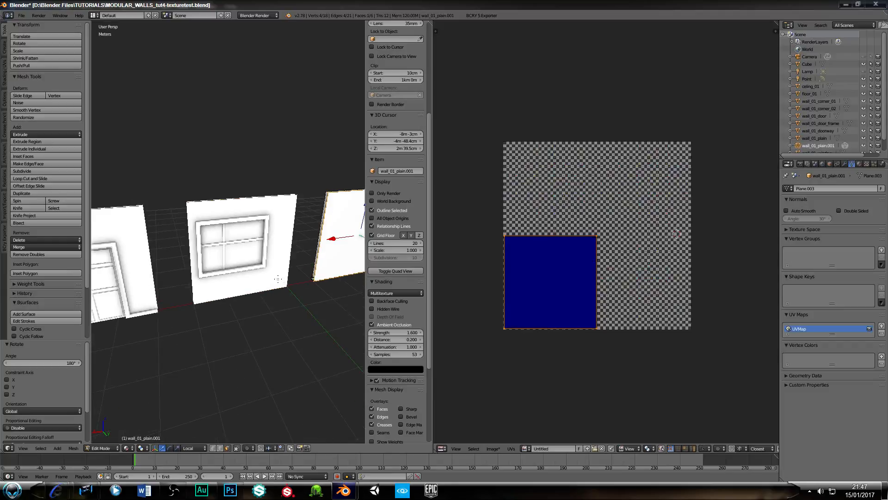
pyautogui.press('Tab')
# Try to rotate the UVs of the linked back faces around the window of wall_01_window by 180 degrees
pyautogui.rightClick(278, 280)
pyautogui.press('Tab')
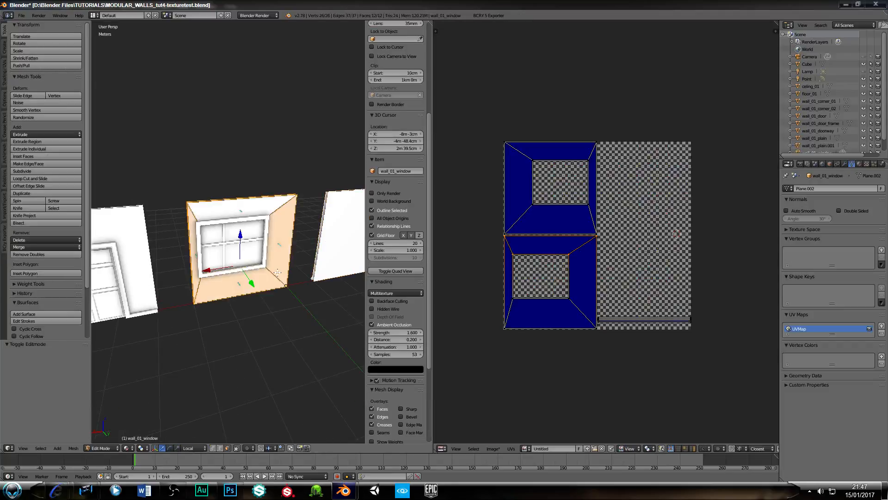
pyautogui.rightClick(277, 272)
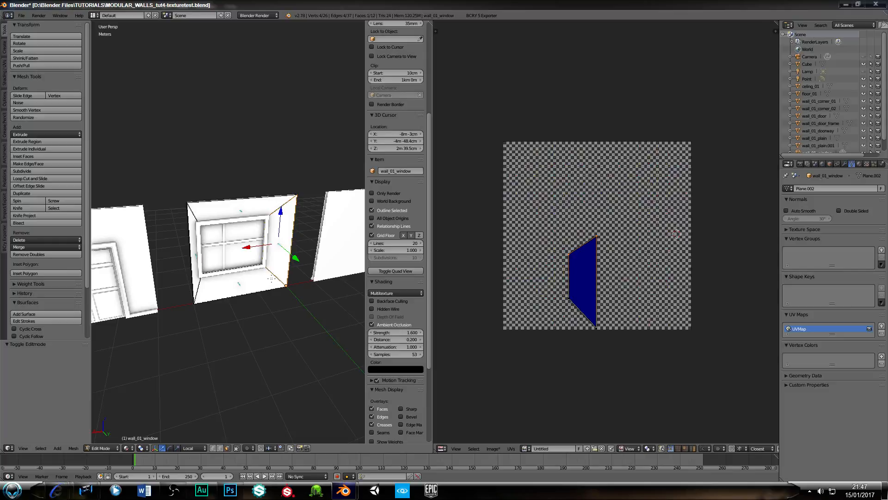
pyautogui.press('l')
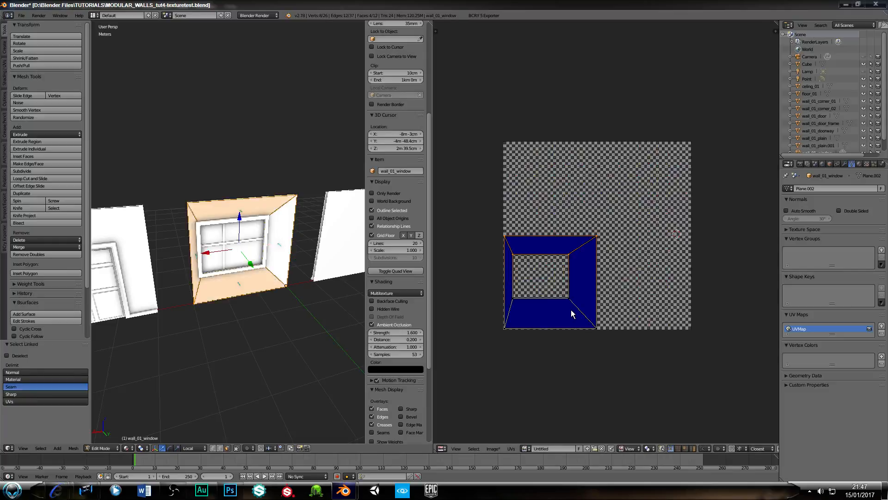
pyautogui.press('a')
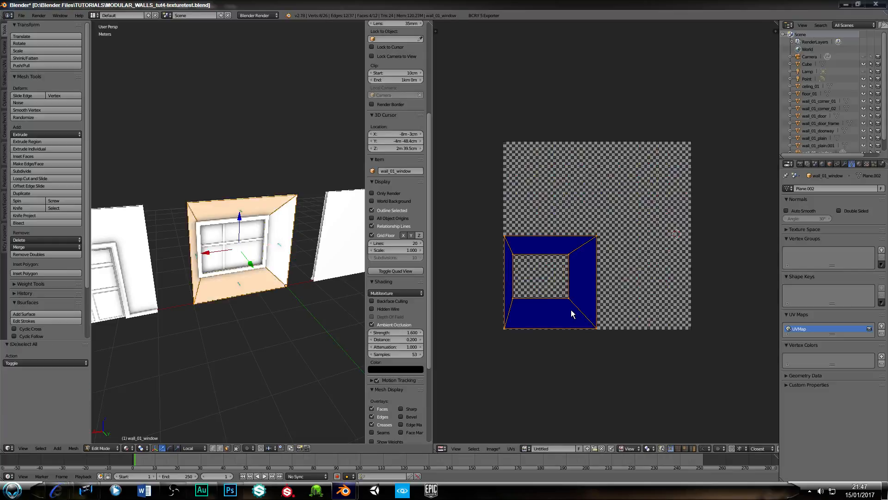
pyautogui.write('r180')
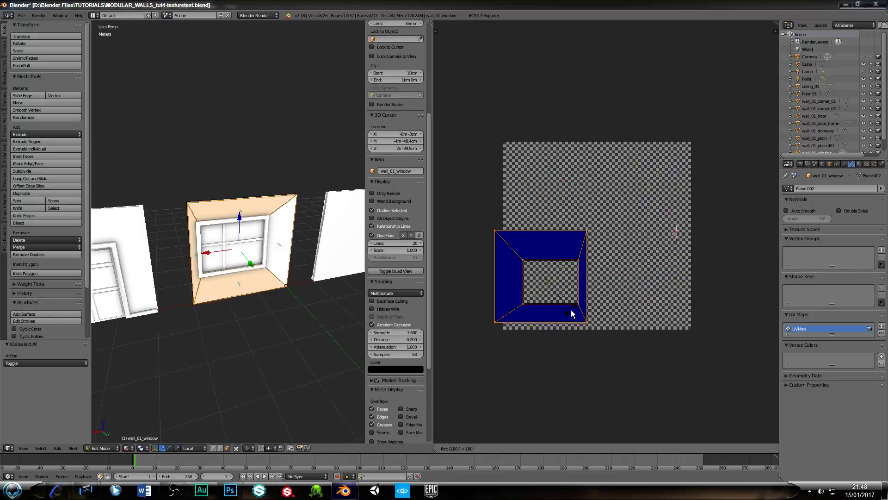
pyautogui.press('Return')
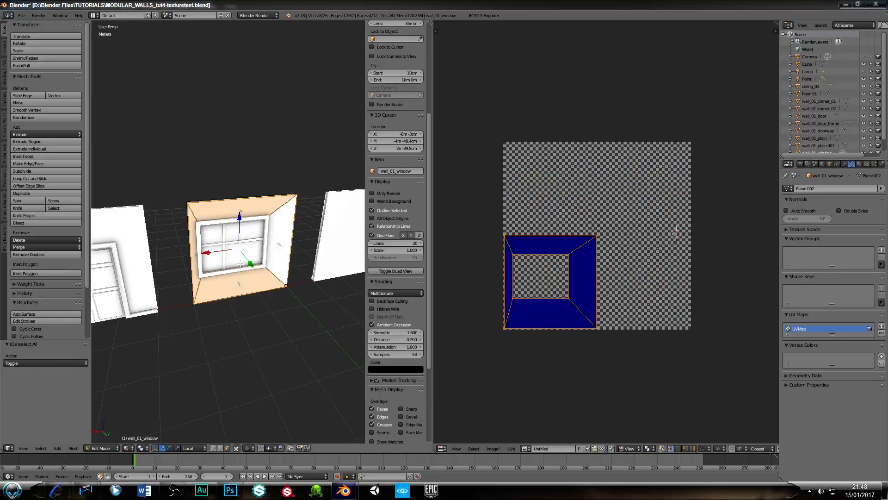
pyautogui.press('Tab')
# Assign the existing wallpaper material to wall_01_window
pyautogui.moveTo(240, 264); pyautogui.dragTo(295, 296, button='middle')
pyautogui.moveTo(174, 376); pyautogui.dragTo(183, 234, button='middle')
pyautogui.scroll(4, 211, 314)
pyautogui.scroll(-4, 210, 297)
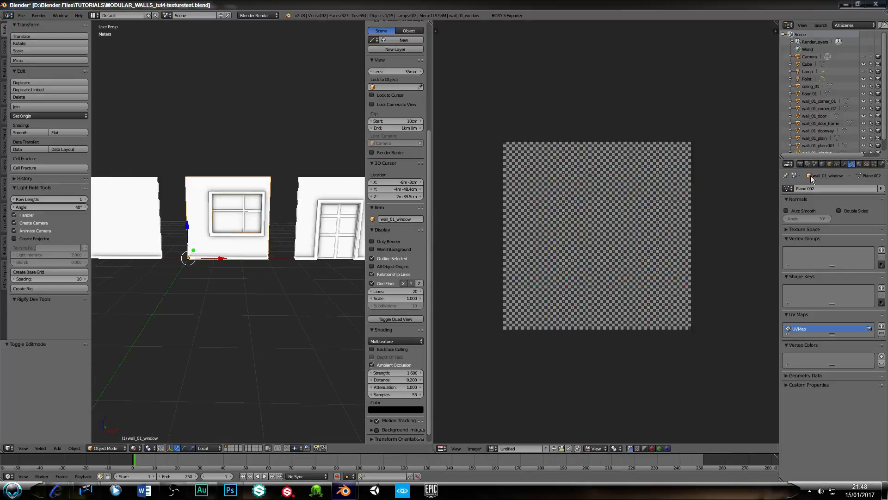
pyautogui.click(858, 164)
pyautogui.click(788, 212)
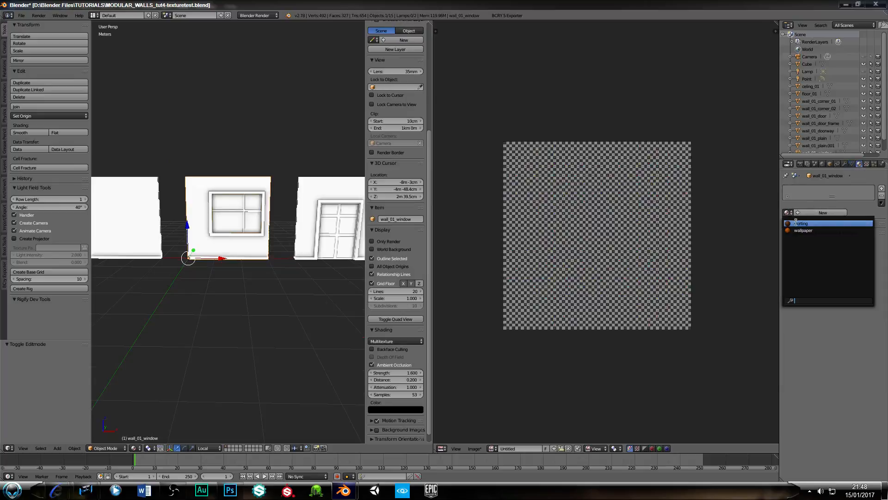
pyautogui.click(803, 230)
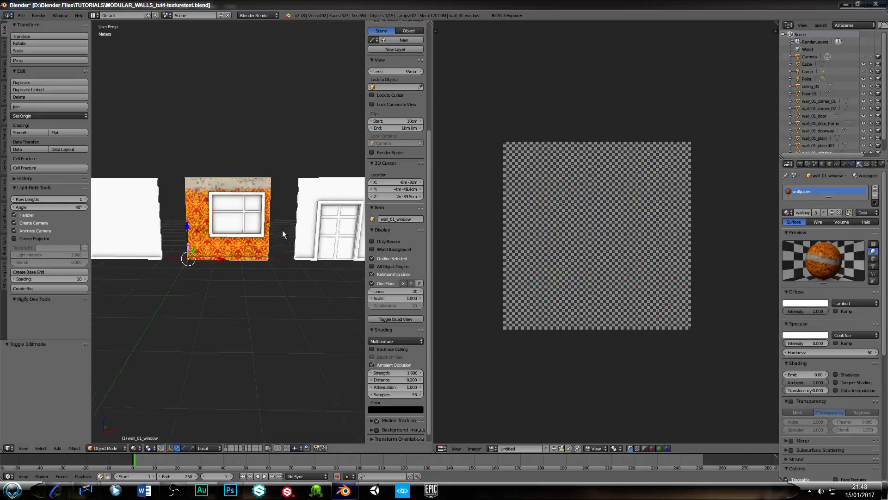
# Assign the existing wallpaper material to wall_01_plain.001 and wall_01_doorway
pyautogui.moveTo(282, 234); pyautogui.dragTo(153, 245, button='middle')
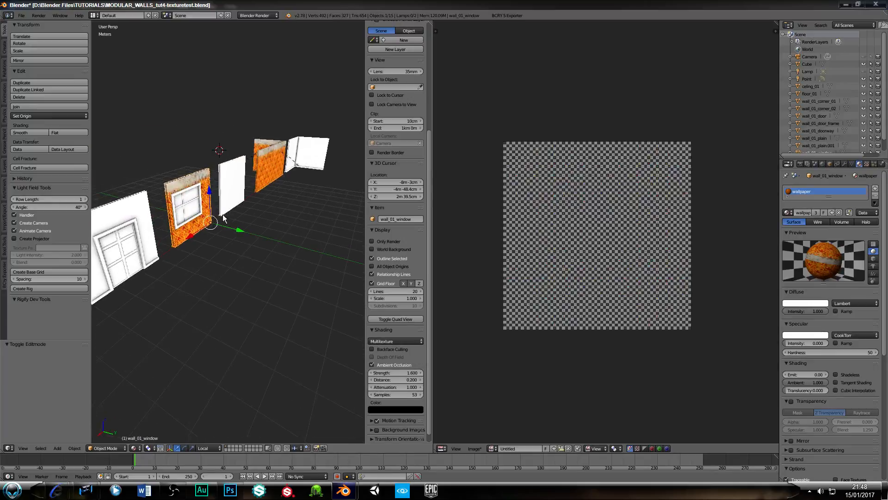
pyautogui.rightClick(231, 205)
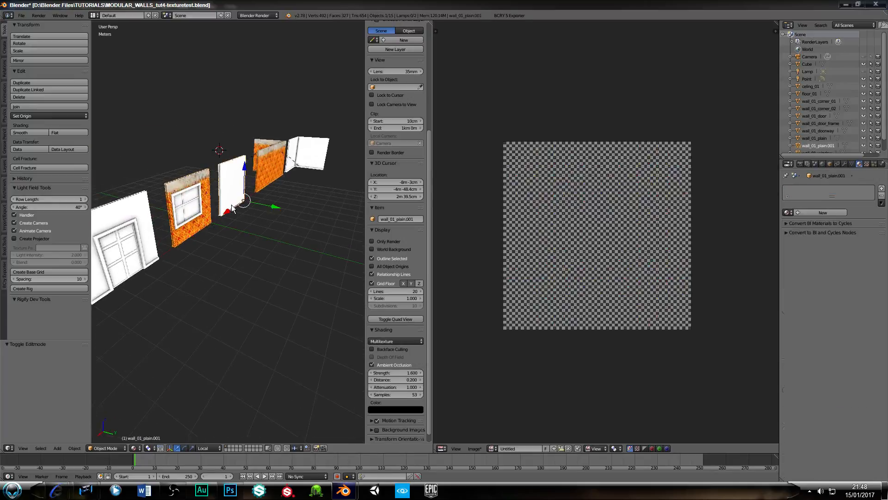
pyautogui.click(787, 212)
pyautogui.click(803, 231)
pyautogui.moveTo(149, 241); pyautogui.dragTo(137, 256, button='middle')
pyautogui.rightClick(125, 244)
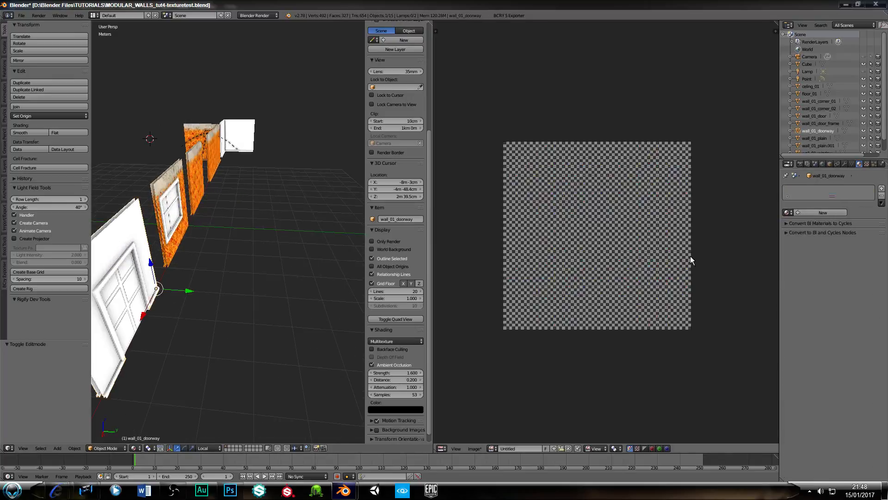
pyautogui.click(788, 213)
pyautogui.click(800, 229)
# Assign the existing wallpaper material to the second corner module, wall_01_corner_02
pyautogui.moveTo(216, 307); pyautogui.dragTo(253, 277, button='middle')
pyautogui.rightClick(257, 268)
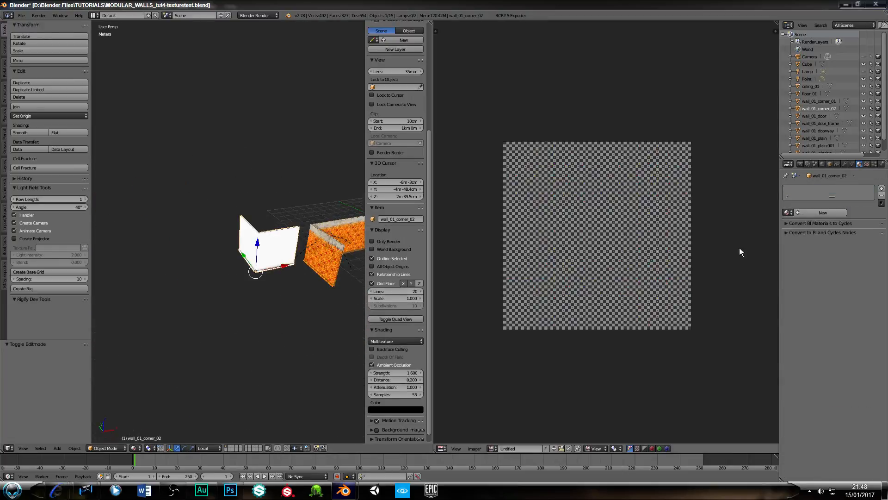
pyautogui.click(789, 213)
pyautogui.click(803, 230)
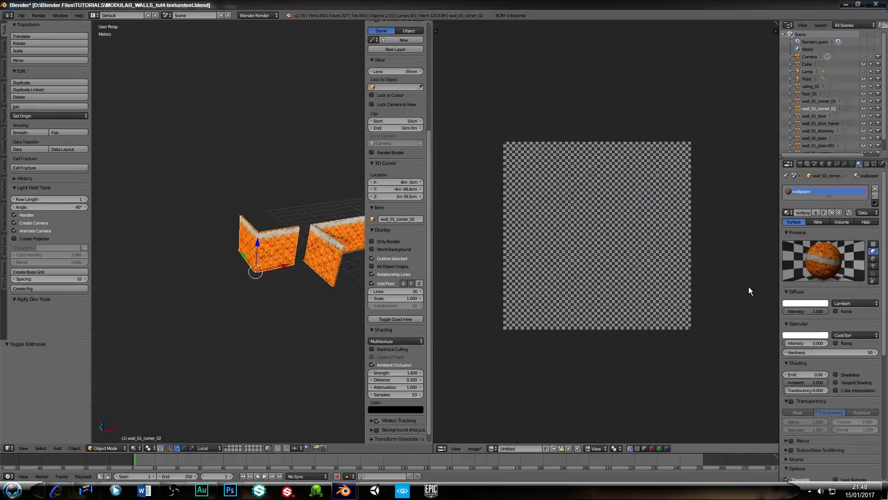
# Rotate the UVs of one of the upside-down wallpaper faces of wall_01_corner_02 by 180 degrees
pyautogui.moveTo(178, 262); pyautogui.dragTo(132, 263, button='middle')
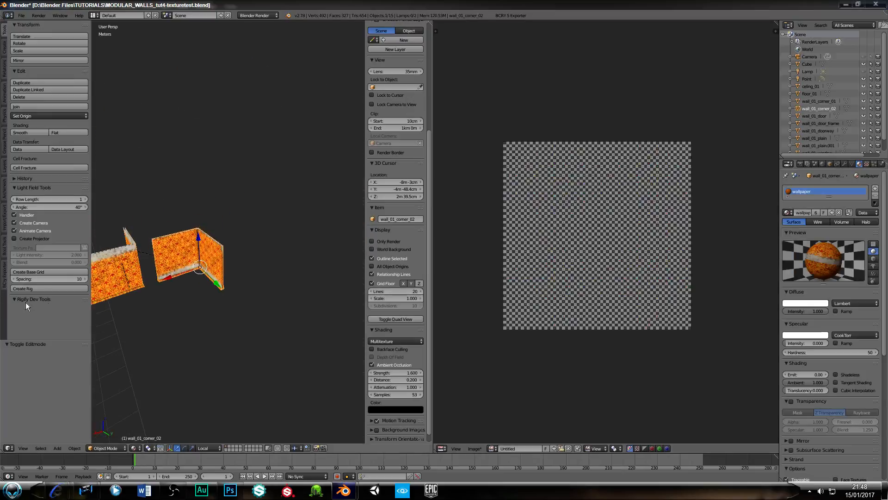
pyautogui.moveTo(184, 298); pyautogui.dragTo(196, 299, button='middle')
pyautogui.moveTo(190, 331)
pyautogui.mouseDown(button='middle')
pyautogui.moveTo(206, 333)
pyautogui.moveTo(214, 321)
pyautogui.moveTo(193, 332)
pyautogui.mouseUp(button='middle')
pyautogui.scroll(5, 206, 333)
pyautogui.scroll(-1, 193, 331)
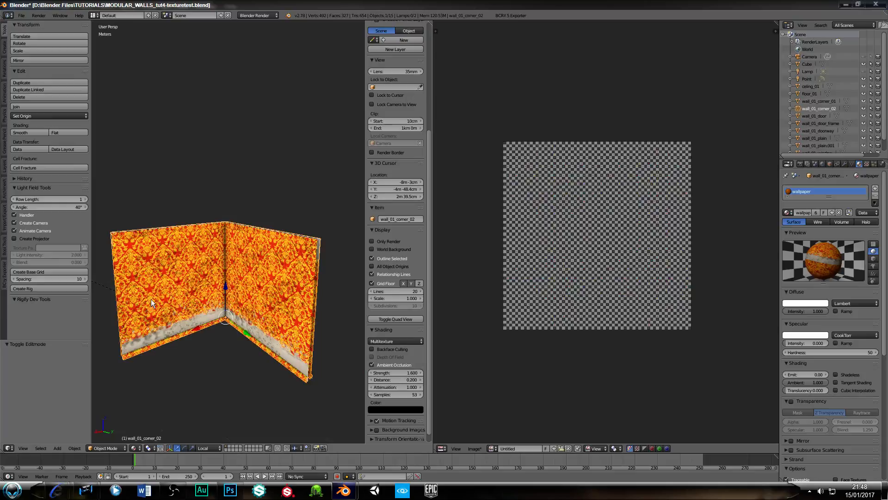
pyautogui.press('Tab')
pyautogui.rightClick(261, 295)
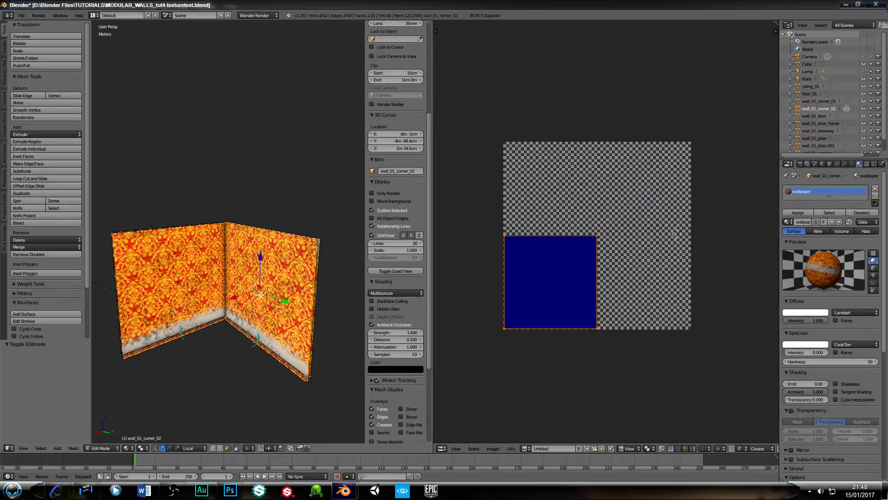
pyautogui.press('a')
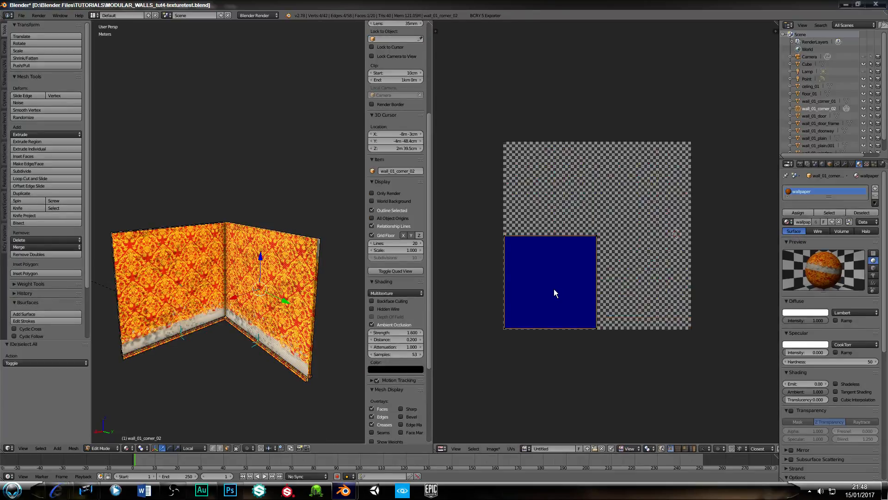
pyautogui.write('r')
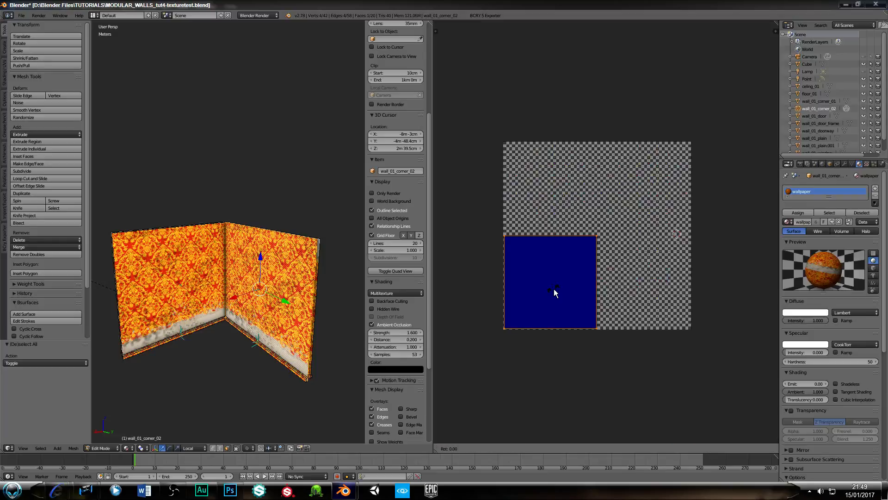
pyautogui.write('180')
pyautogui.press('Return')
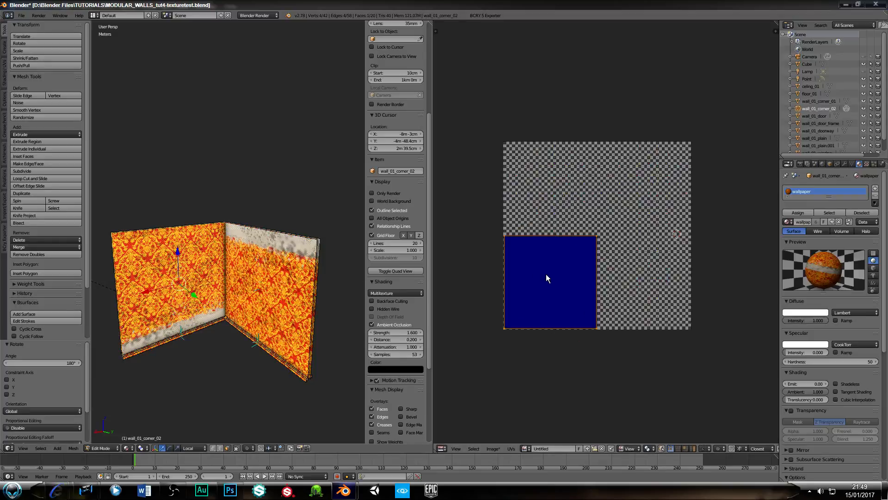
# Rotate the UVs of the adjoining wallpaper face of wall_01_corner_02 by 180 degrees, check the corner seam and leave mesh editing
pyautogui.press('a')
pyautogui.write('r')
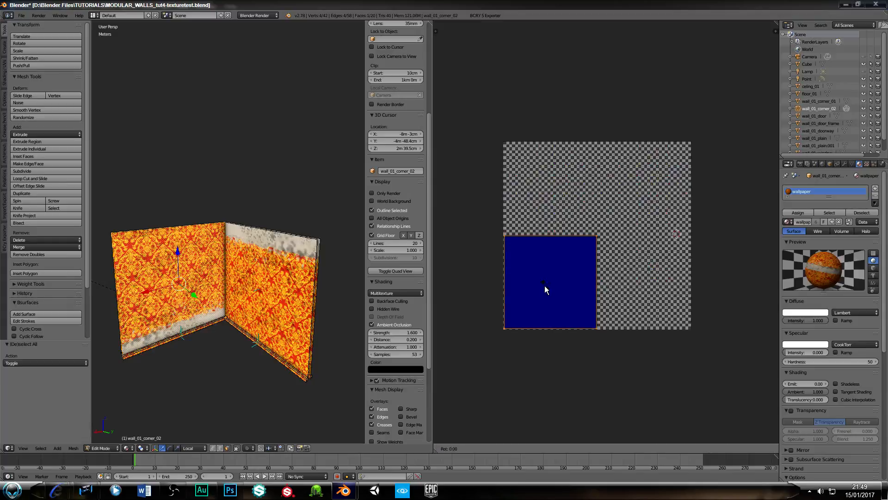
pyautogui.write('180')
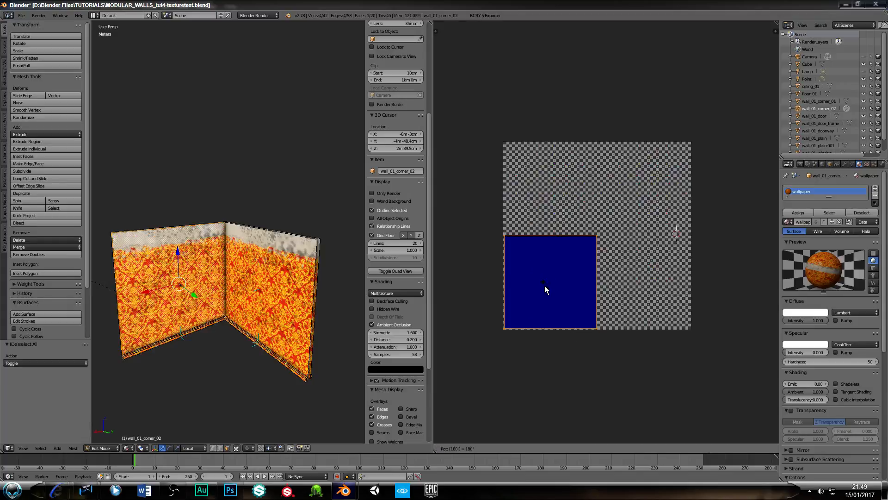
pyautogui.press('Return')
pyautogui.scroll(10, 244, 300)
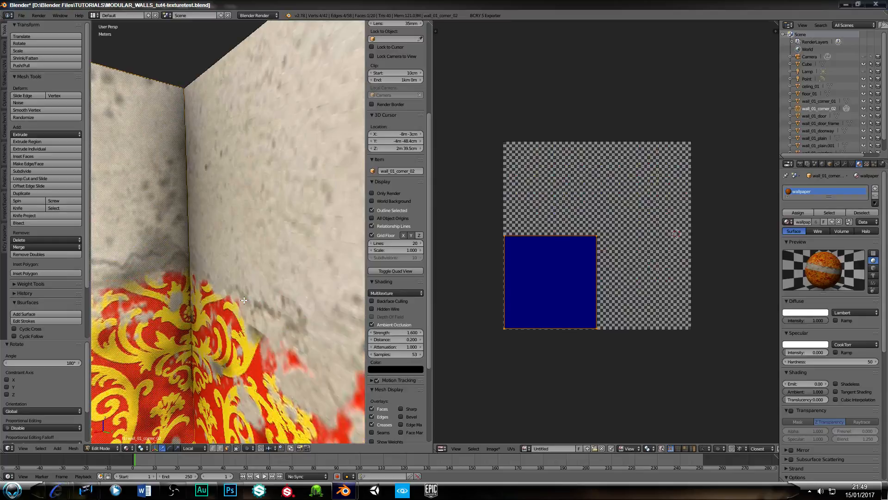
pyautogui.scroll(-8, 243, 299)
pyautogui.press('Tab')
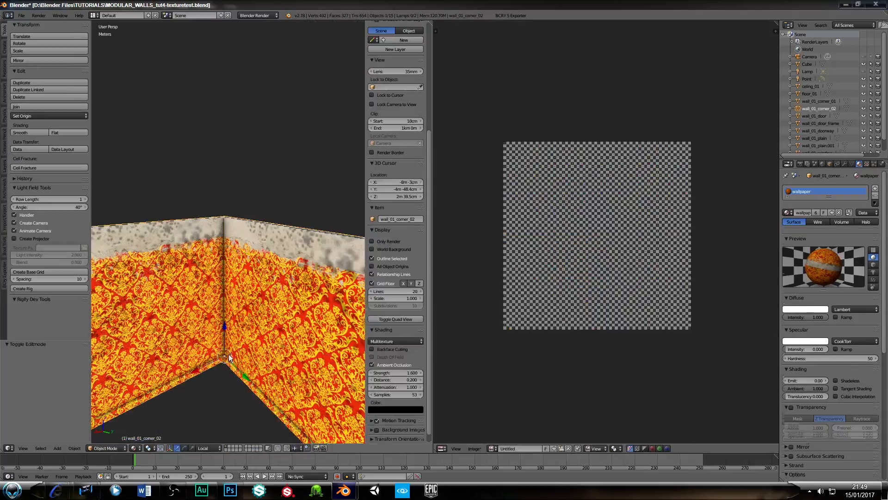
# Inspect the inner corner and skirting of wall_01_corner_01 and select that module
pyautogui.moveTo(199, 339); pyautogui.dragTo(231, 308, button='middle')
pyautogui.scroll(-5, 246, 327)
pyautogui.scroll(6, 190, 303)
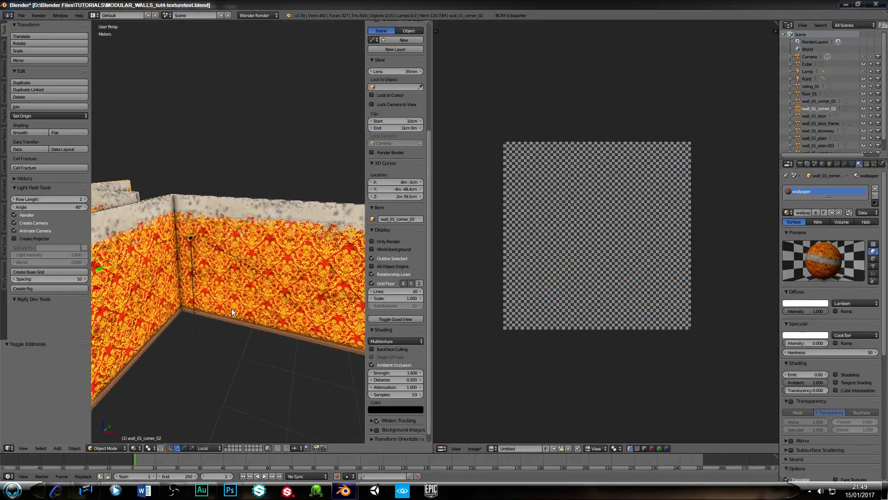
pyautogui.rightClick(232, 310)
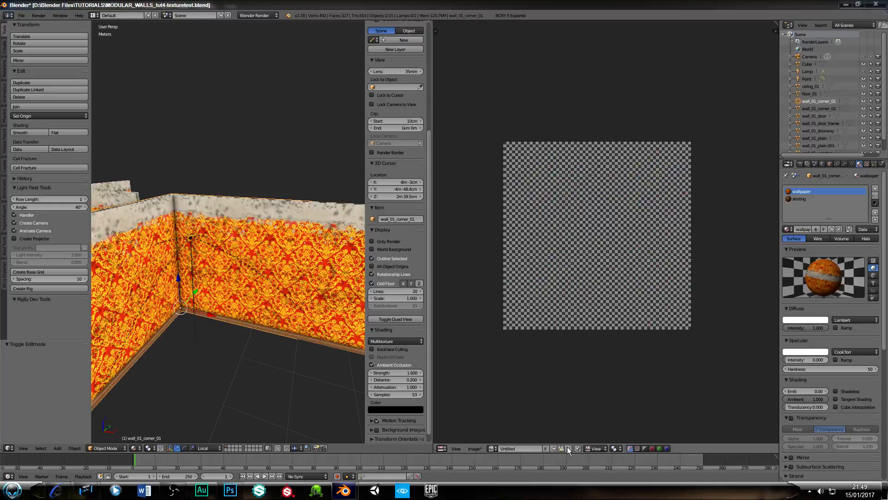
# Create a new blank 2048 px image as the bake target for the wall texture
pyautogui.click(554, 448)
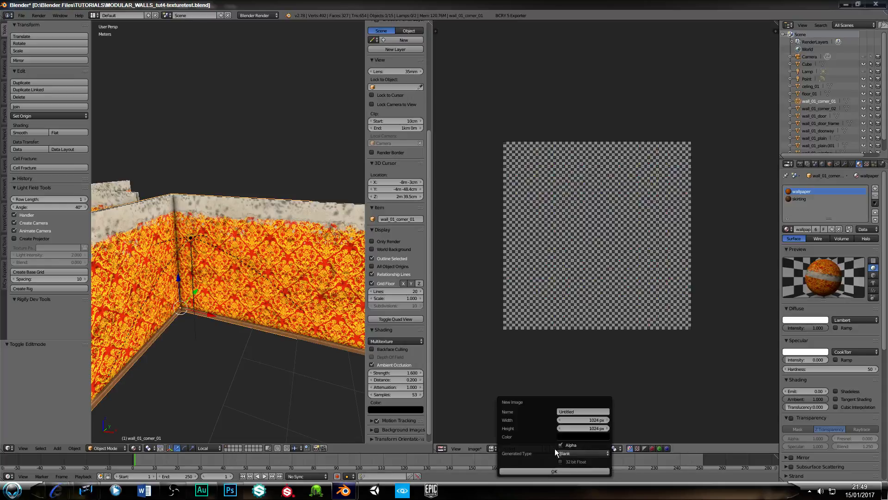
pyautogui.click(583, 418)
pyautogui.write('2048')
pyautogui.press('Tab')
pyautogui.write('20')
pyautogui.press('Return')
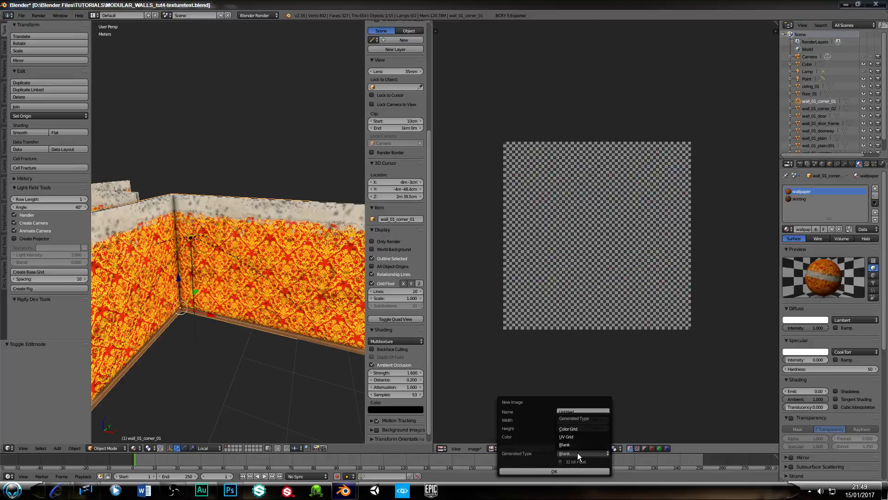
pyautogui.click(573, 470)
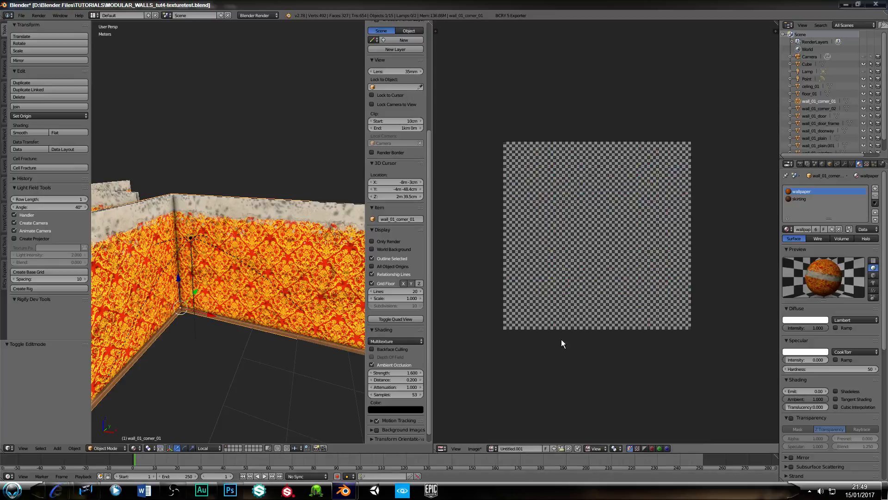
# Rename the new image as wall_01_texture_diff
pyautogui.doubleClick(523, 448)
pyautogui.write('wa')
pyautogui.write('ll_tex')
pyautogui.write('01')
pyautogui.write('_texture')
pyautogui.write('_diff')
pyautogui.press('Return')
# Open the render bake settings and set the bake mode to Textures
pyautogui.click(800, 164)
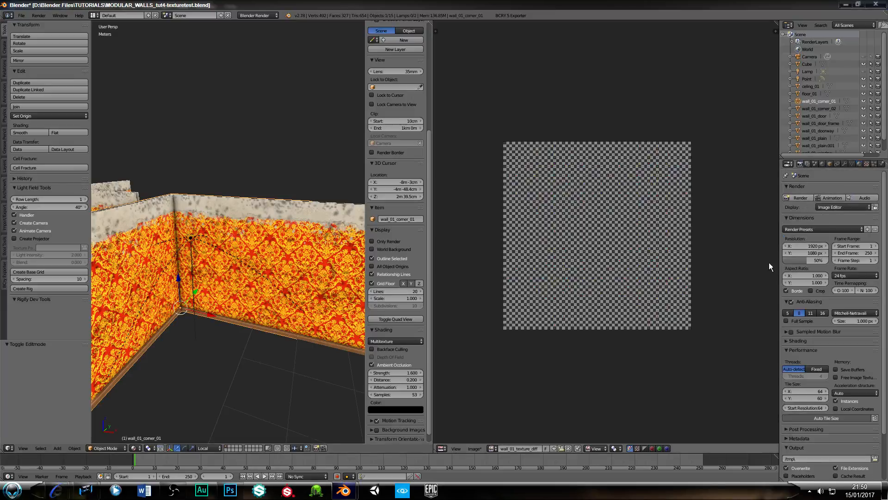
pyautogui.scroll(-3, 806, 263)
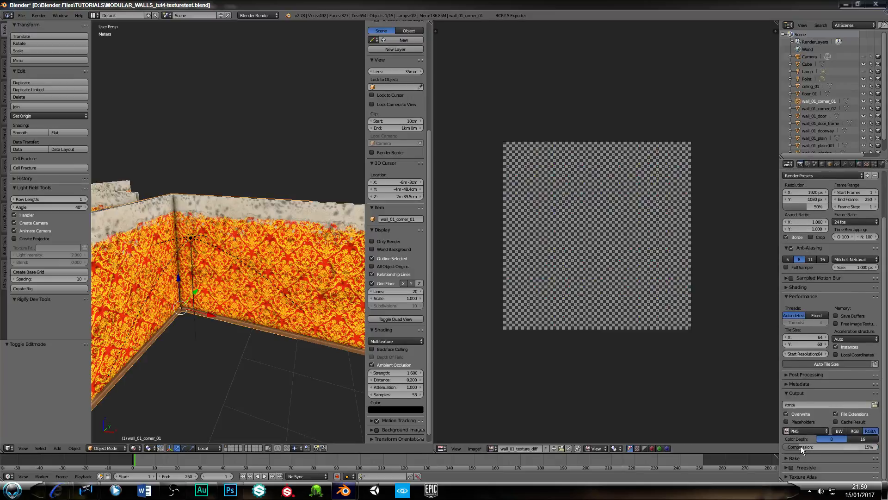
pyautogui.click(787, 457)
pyautogui.scroll(-3, 825, 354)
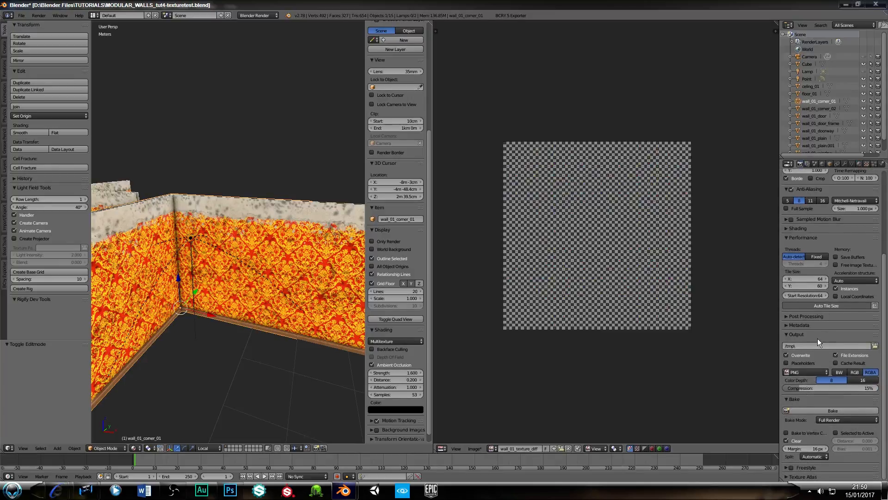
pyautogui.click(842, 420)
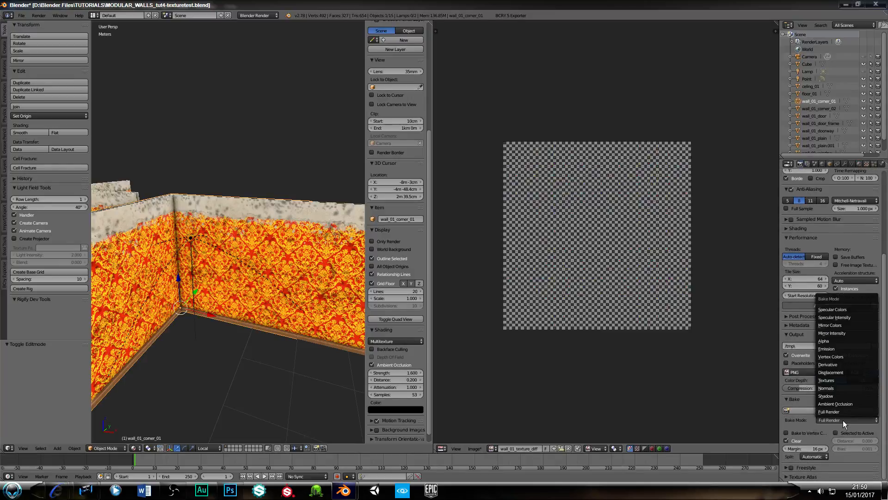
pyautogui.click(836, 379)
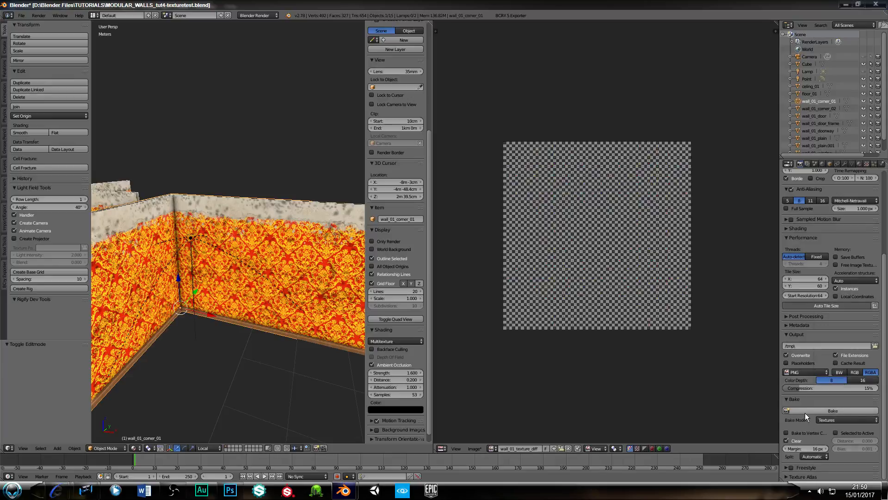
# Reduce the bake margin to 3 px and bake the textures of wall_01_corner_01
pyautogui.click(785, 449)
pyautogui.click(785, 449)
pyautogui.click(784, 449)
pyautogui.click(785, 449)
pyautogui.click(785, 449)
pyautogui.click(784, 449)
pyautogui.click(785, 449)
pyautogui.click(785, 449)
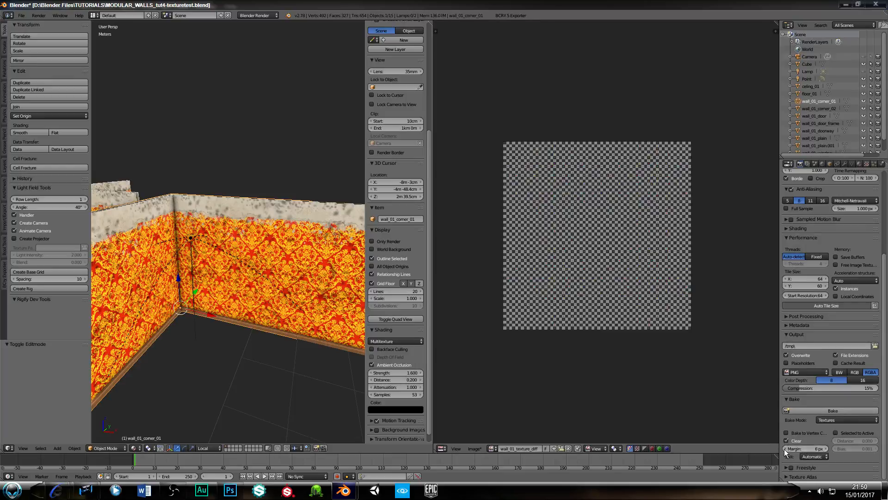
pyautogui.click(784, 449)
pyautogui.click(784, 449)
pyautogui.click(786, 449)
pyautogui.click(811, 410)
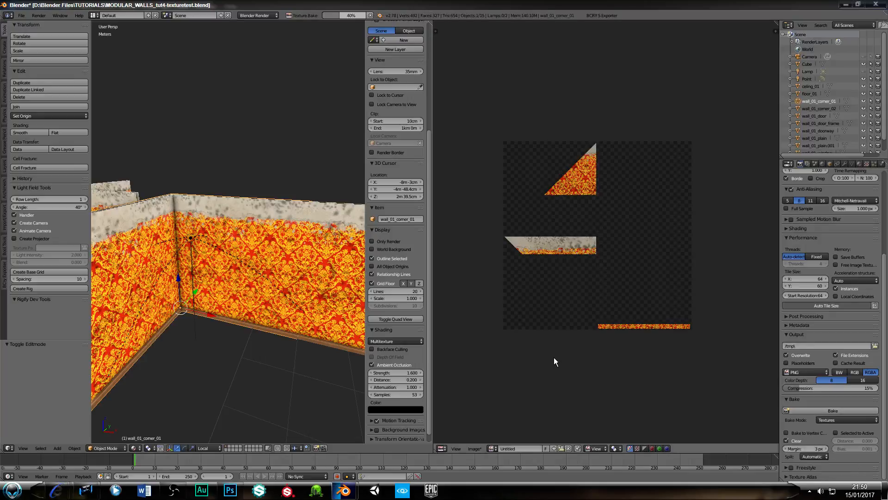
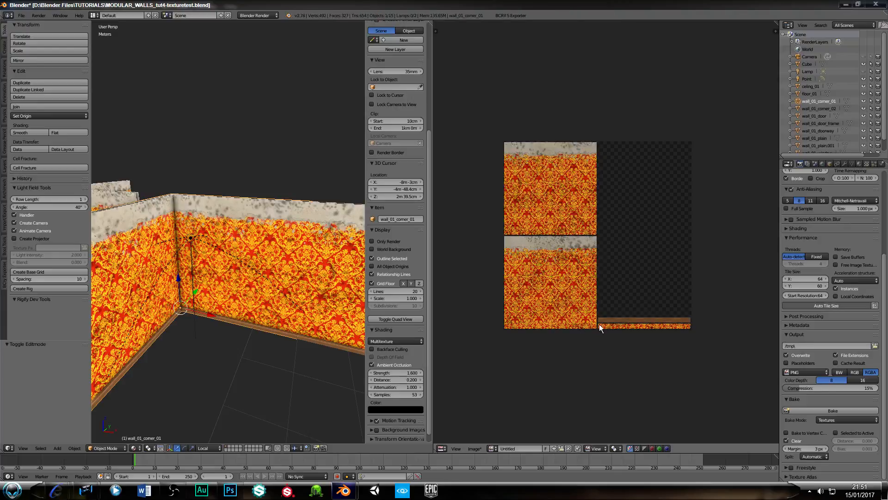
# Select the linked skirting faces on the outer side of wall_01_corner_01 and assign the skirting material to them
pyautogui.moveTo(323, 319); pyautogui.dragTo(213, 284, button='middle')
pyautogui.scroll(6, 210, 296)
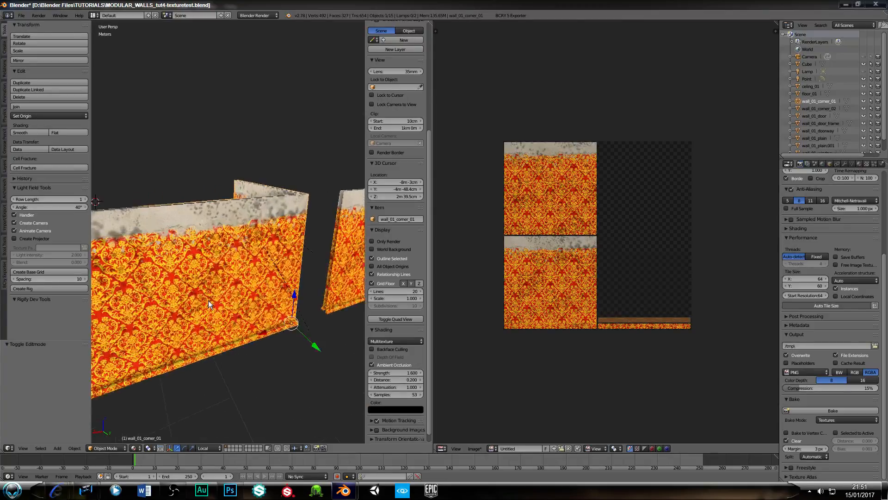
pyautogui.keyDown('shift'); pyautogui.moveTo(273, 381); pyautogui.dragTo(259, 332, button='middle'); pyautogui.keyUp('shift')
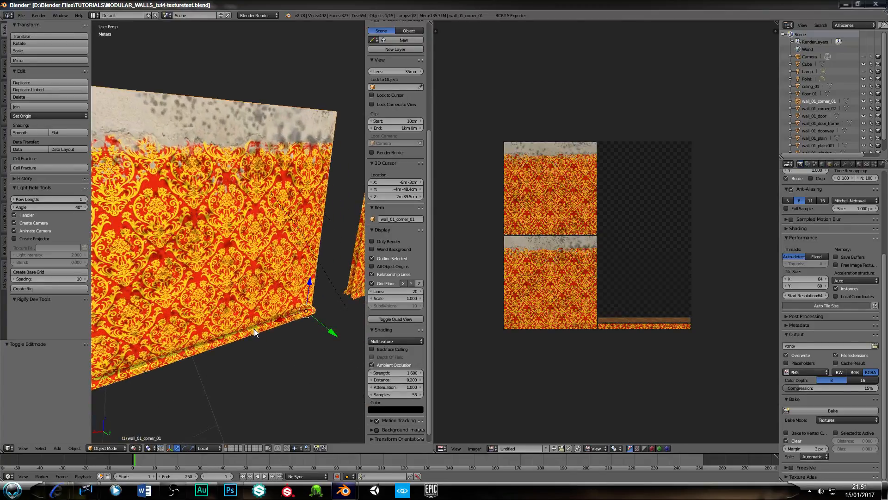
pyautogui.press('Tab')
pyautogui.press('l')
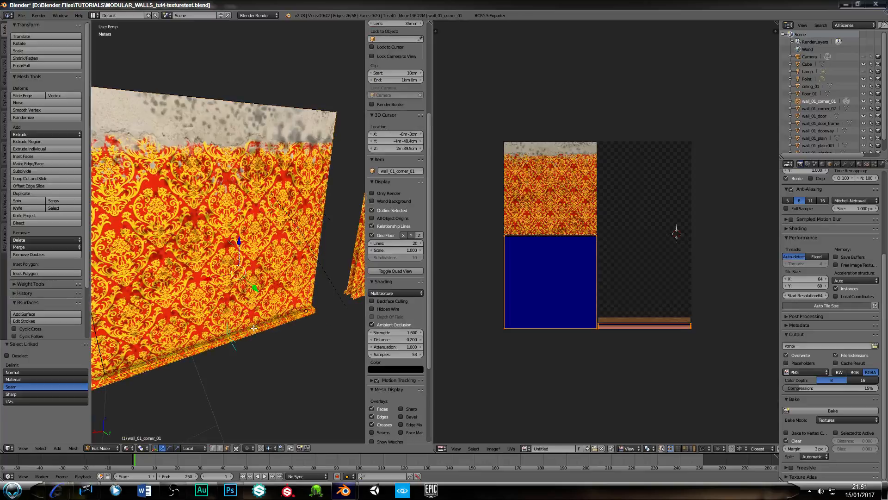
pyautogui.moveTo(293, 277); pyautogui.dragTo(283, 298, button='middle')
pyautogui.scroll(6, 854, 190)
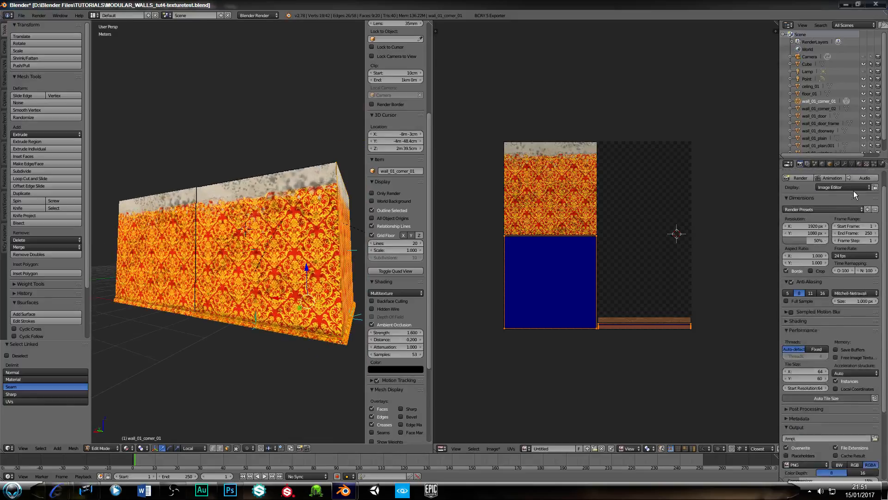
pyautogui.click(859, 165)
pyautogui.click(805, 198)
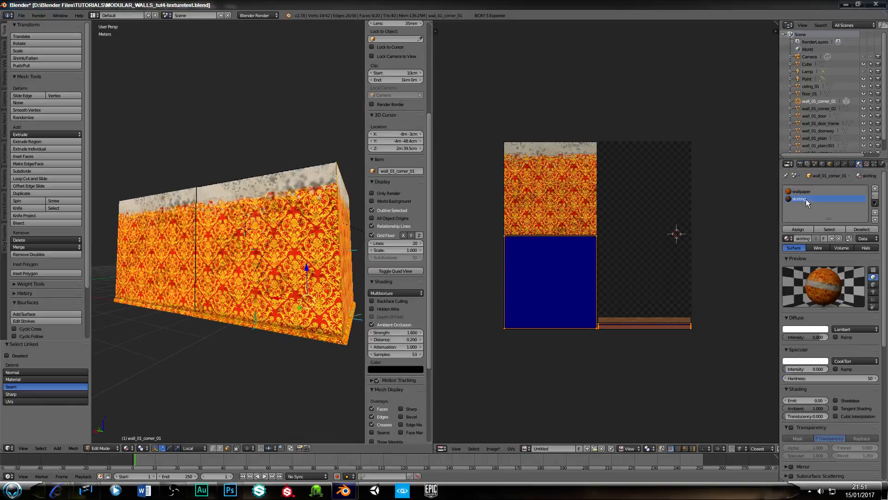
pyautogui.click(802, 228)
# Assign the wallpaper material to the large outer wall face of wall_01_corner_01 and finish editing the mesh
pyautogui.moveTo(272, 297); pyautogui.dragTo(280, 280, button='middle')
pyautogui.rightClick(288, 247)
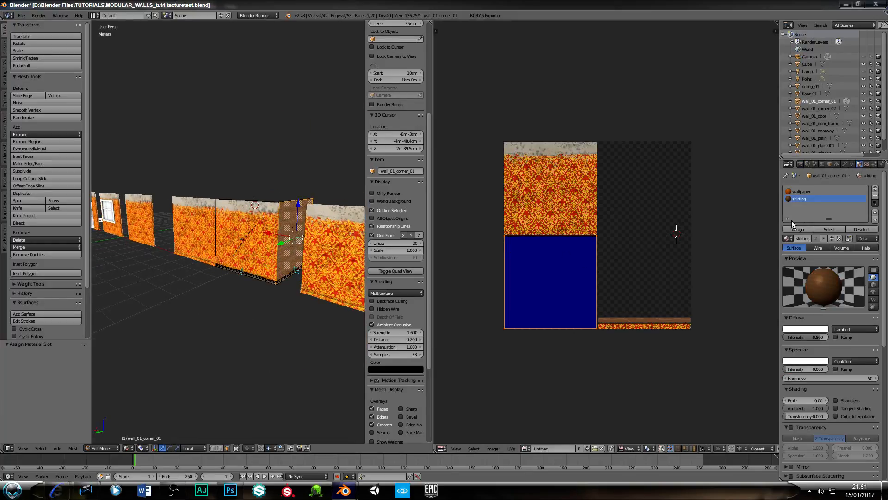
pyautogui.click(801, 191)
pyautogui.click(798, 229)
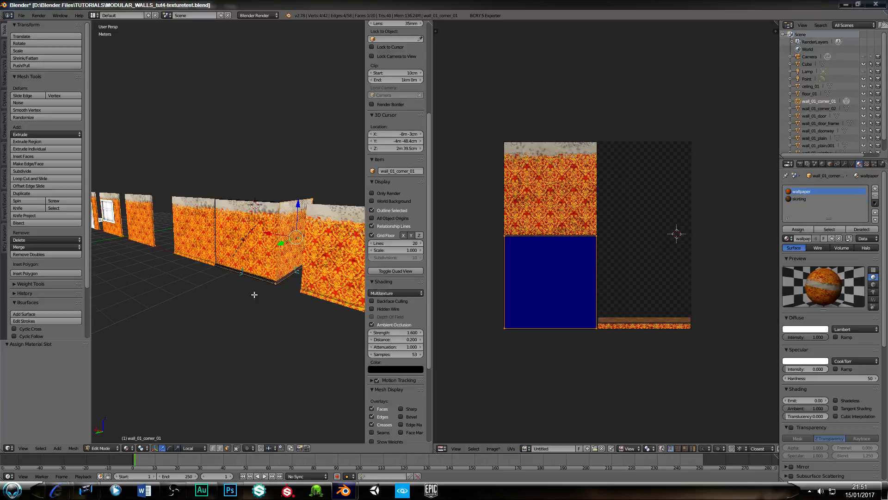
pyautogui.scroll(3, 240, 283)
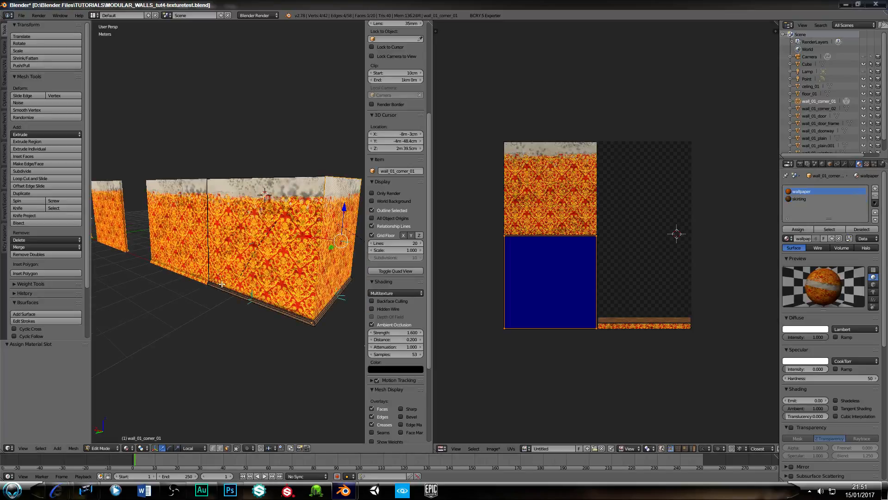
pyautogui.press('Tab')
# Bake the textures of wall_01_corner_01 again with the corrected material assignment
pyautogui.moveTo(219, 277); pyautogui.dragTo(196, 305, button='middle')
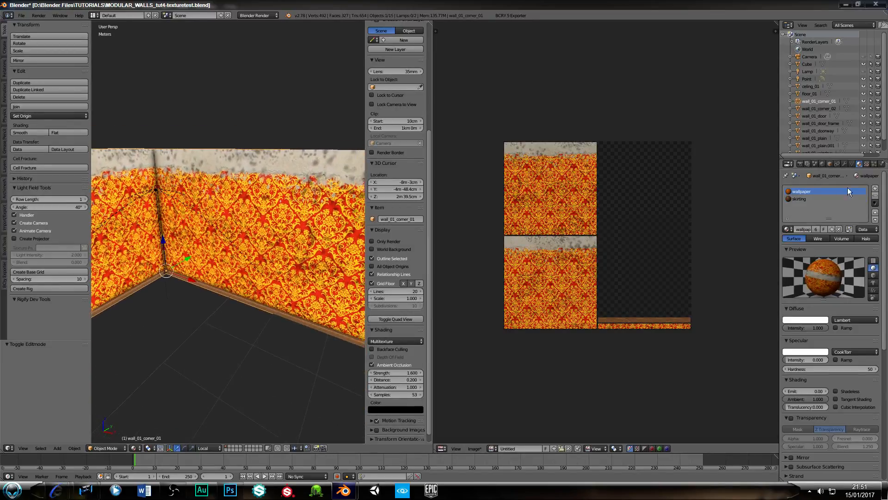
pyautogui.click(800, 164)
pyautogui.scroll(-10, 839, 422)
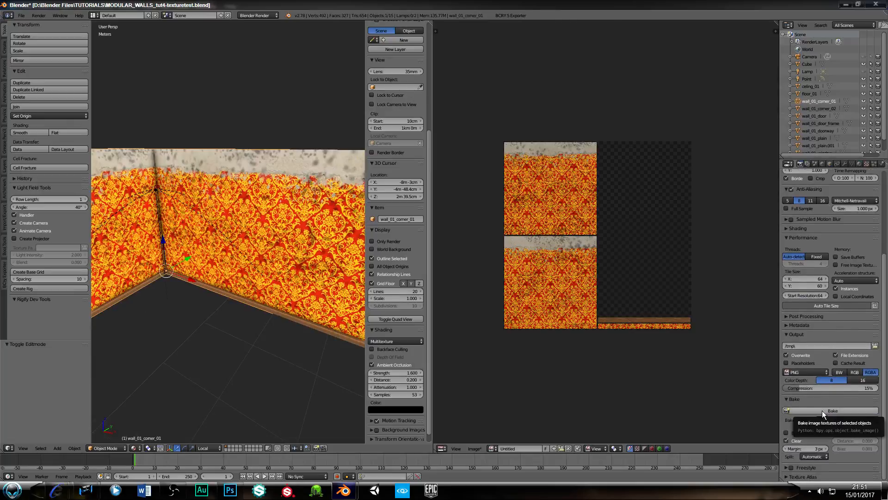
pyautogui.click(823, 410)
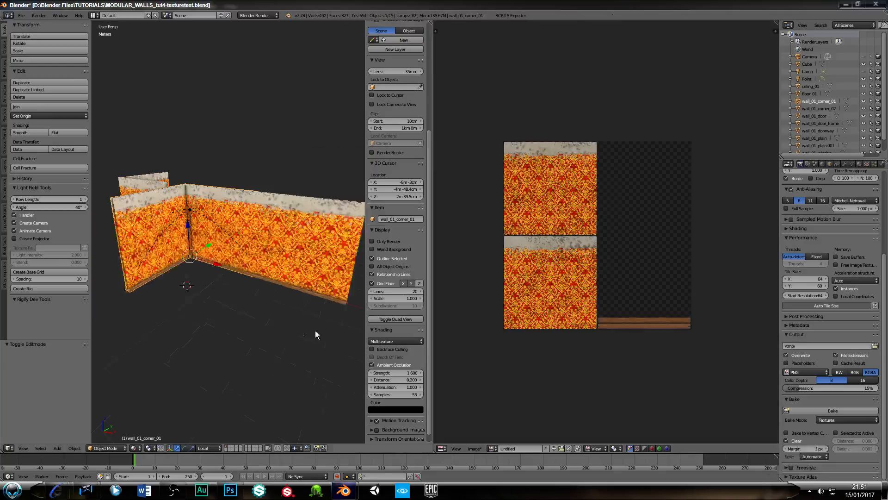
# Look over the plain, window and doorway wall modules beside the corner piece
pyautogui.keyDown('shift'); pyautogui.moveTo(315, 330); pyautogui.dragTo(164, 306, button='middle'); pyautogui.keyUp('shift')
pyautogui.keyDown('shift'); pyautogui.moveTo(298, 318); pyautogui.dragTo(194, 301, button='middle'); pyautogui.keyUp('shift')
pyautogui.scroll(-4, 166, 323)
pyautogui.keyDown('shift'); pyautogui.moveTo(259, 289); pyautogui.dragTo(148, 314, button='middle'); pyautogui.keyUp('shift')
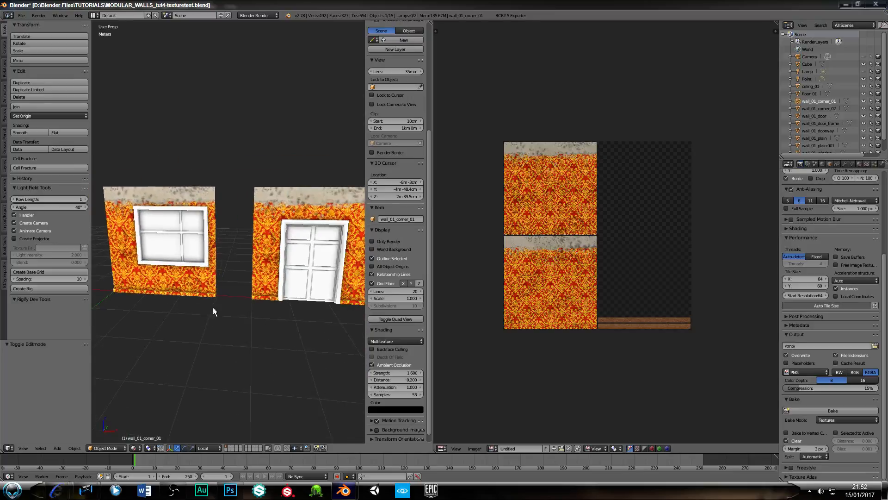
pyautogui.keyDown('shift'); pyautogui.moveTo(178, 280); pyautogui.dragTo(235, 288, button='middle'); pyautogui.keyUp('shift')
pyautogui.scroll(5, 162, 278)
pyautogui.scroll(-3, 171, 277)
pyautogui.scroll(-2, 234, 290)
pyautogui.scroll(-3, 193, 304)
pyautogui.scroll(1, 199, 299)
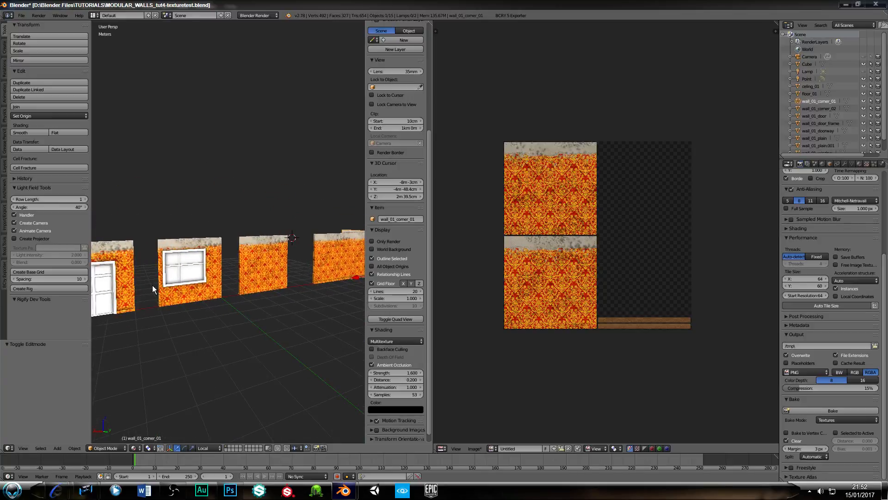
# Examine the UV layout and material slots of wall_01_doorway and compare its skirting with the corner wall's
pyautogui.keyDown('shift'); pyautogui.moveTo(152, 285); pyautogui.dragTo(213, 282, button='middle'); pyautogui.keyUp('shift')
pyautogui.scroll(5, 180, 323)
pyautogui.keyDown('shift'); pyautogui.moveTo(181, 322); pyautogui.dragTo(307, 290, button='middle'); pyautogui.keyUp('shift')
pyautogui.rightClick(307, 290)
pyautogui.press('Tab')
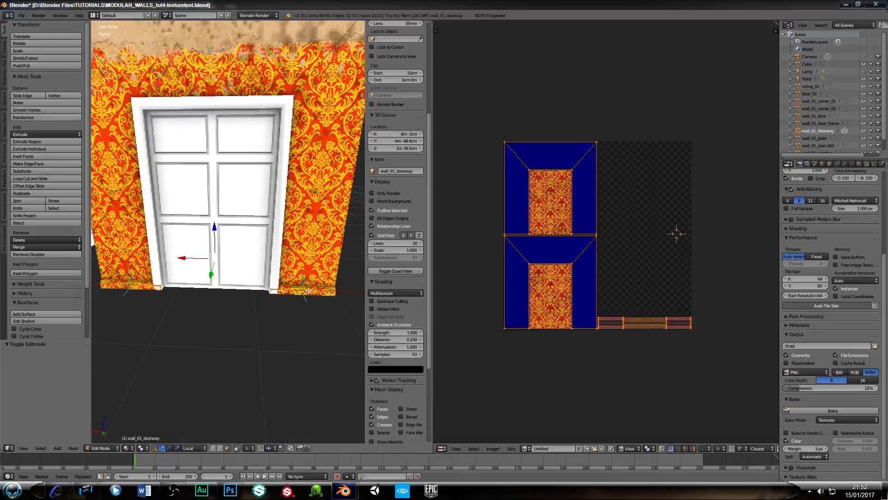
pyautogui.scroll(6, 836, 268)
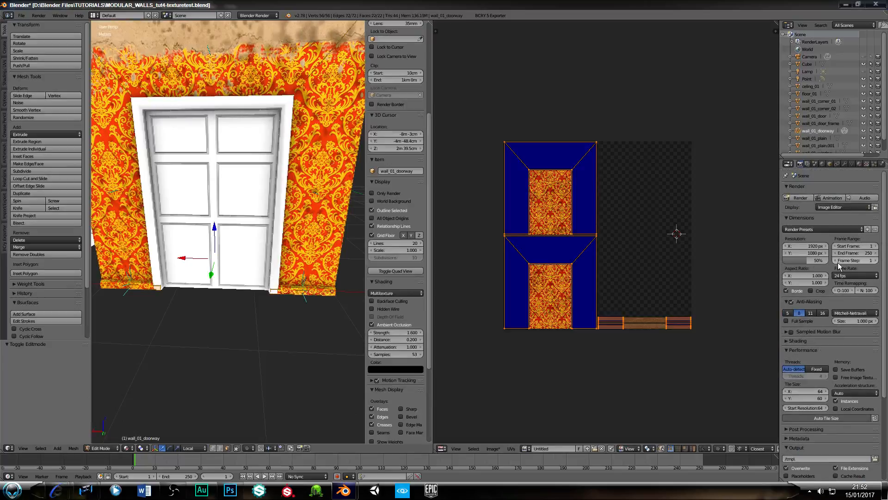
pyautogui.click(859, 164)
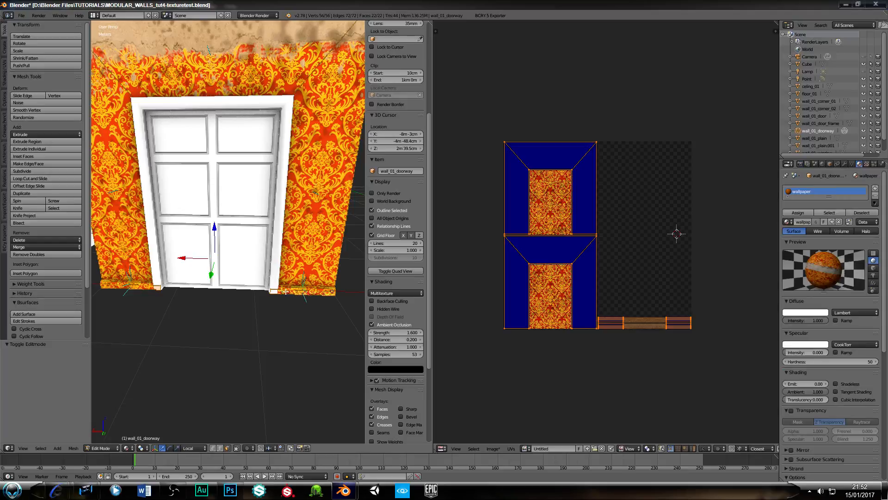
pyautogui.scroll(-10, 263, 311)
pyautogui.moveTo(221, 278); pyautogui.dragTo(194, 300, button='middle')
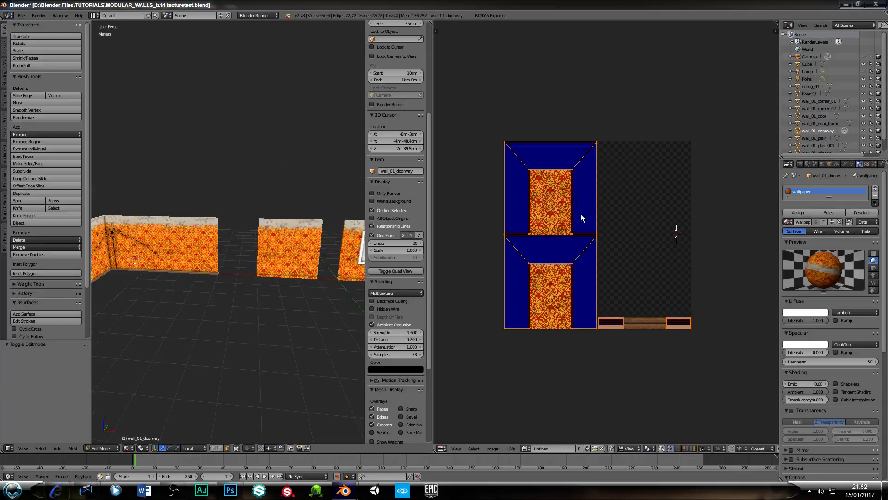
pyautogui.moveTo(140, 284); pyautogui.dragTo(234, 287, button='middle')
pyautogui.scroll(4, 234, 305)
pyautogui.scroll(-2, 234, 305)
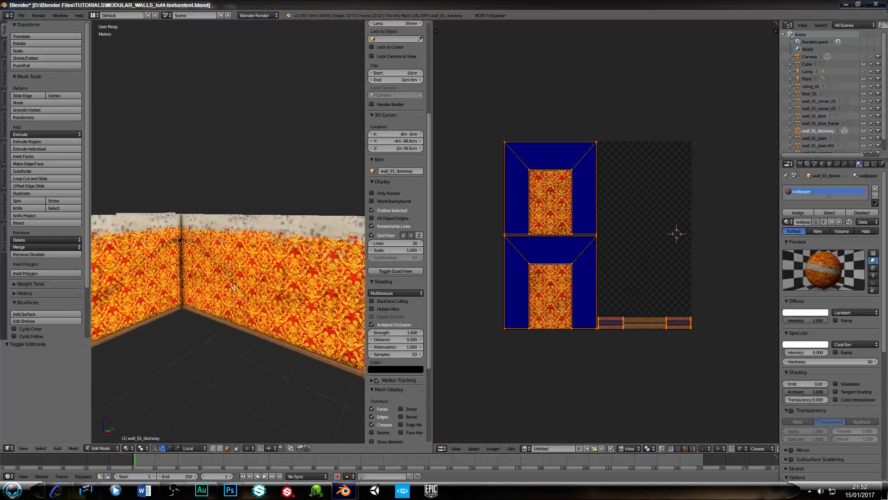
pyautogui.scroll(-5, 234, 287)
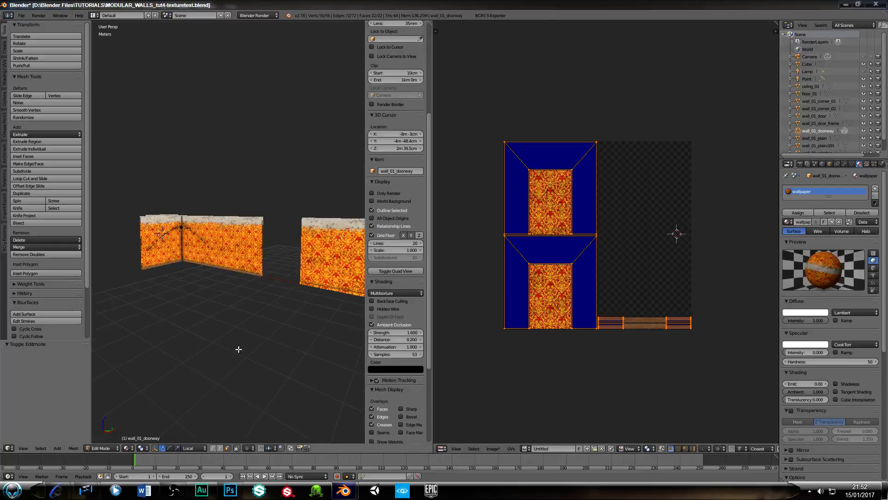
pyautogui.press('Tab')
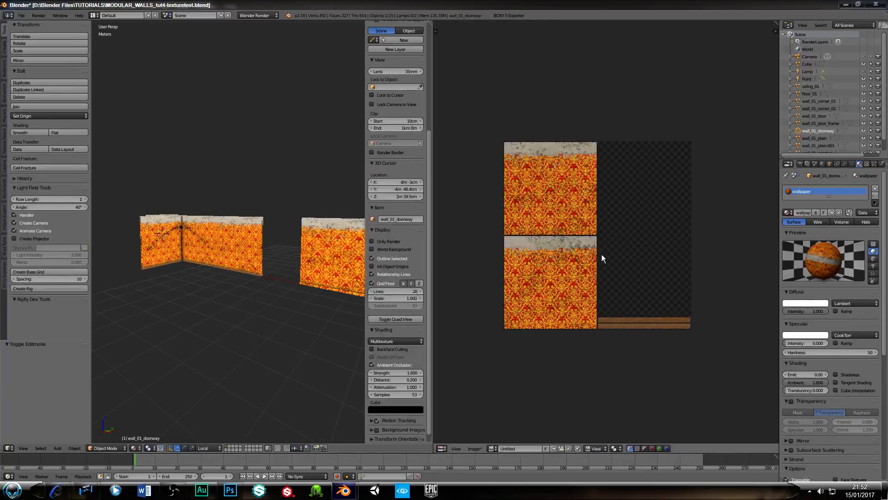
# Isolate wall_01_window_frame in local view and give it a new material named window wood
pyautogui.moveTo(207, 279); pyautogui.dragTo(243, 305, button='middle')
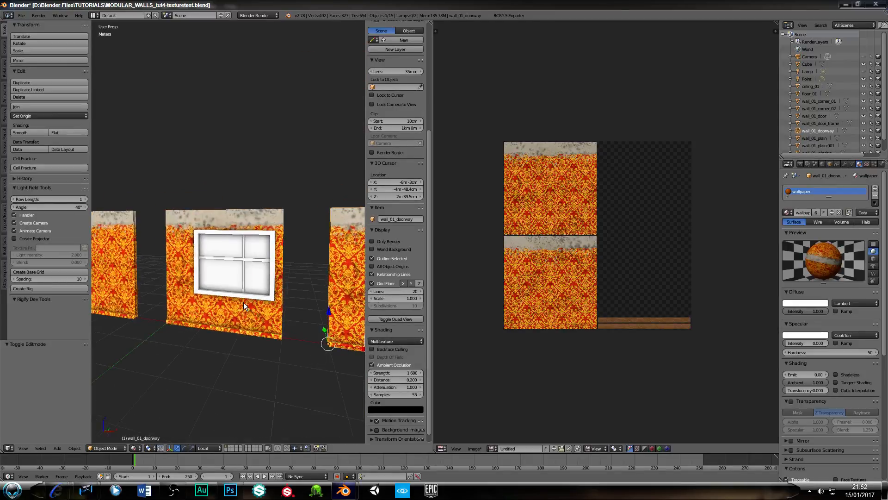
pyautogui.scroll(5, 243, 303)
pyautogui.rightClick(338, 362)
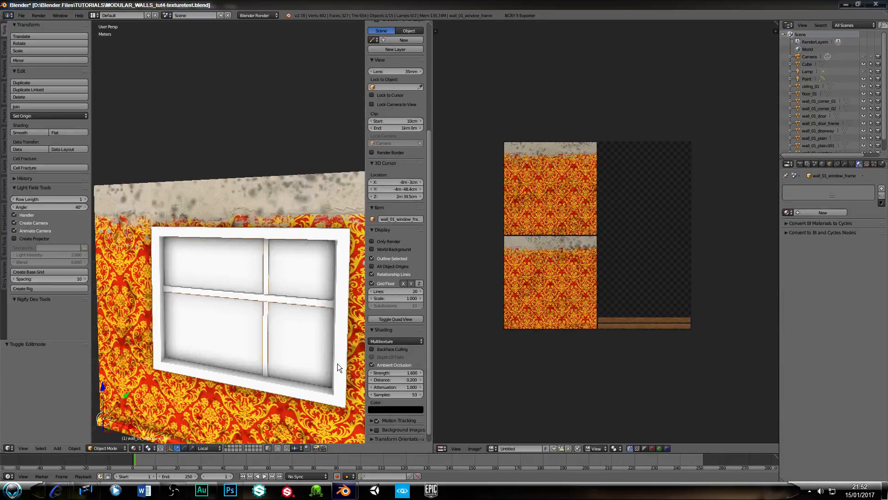
pyautogui.scroll(-5, 291, 351)
pyautogui.moveTo(271, 344); pyautogui.dragTo(254, 303, button='middle')
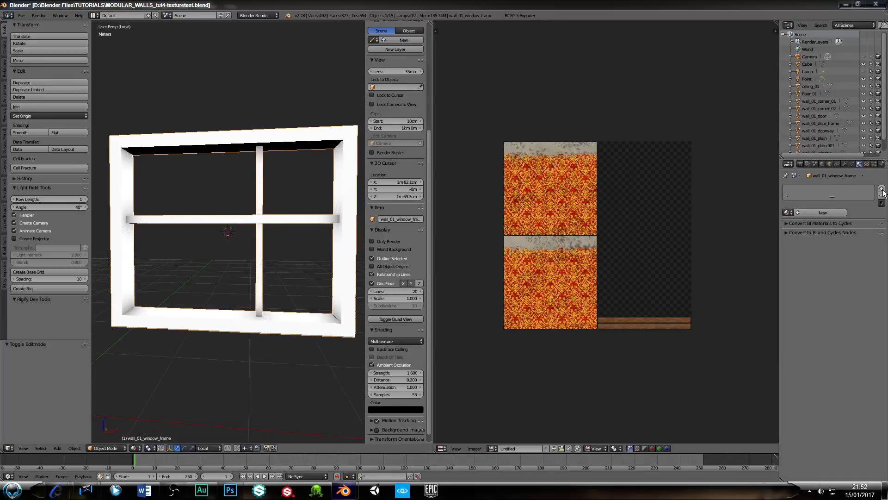
pyautogui.click(823, 212)
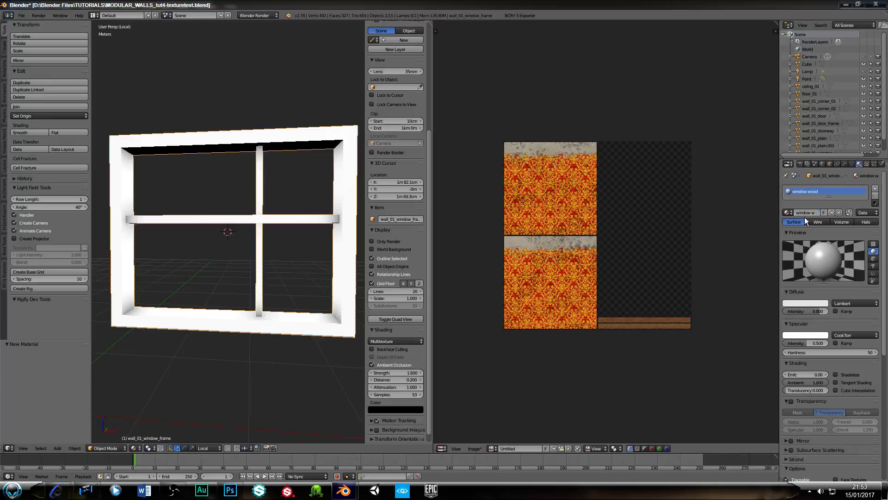
# Switch to the textures.com page in the browser and look over its Grunge and Wood texture categories
pyautogui.moveTo(94, 495)
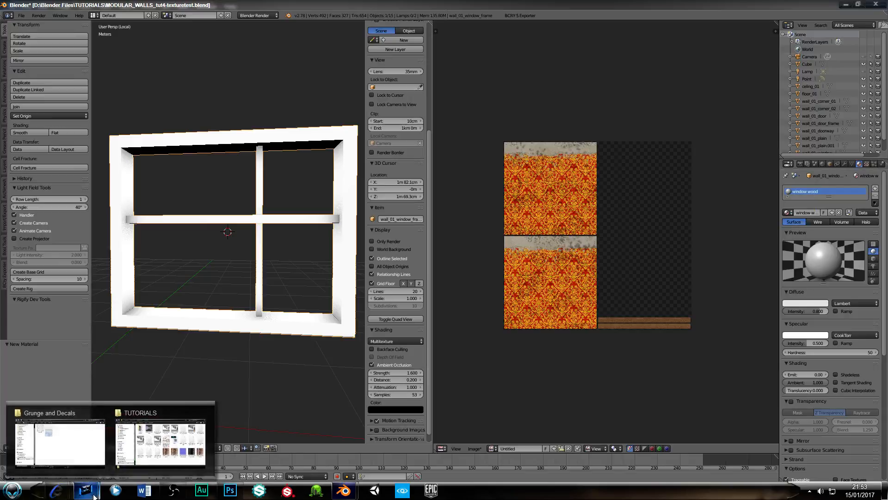
pyautogui.moveTo(57, 491)
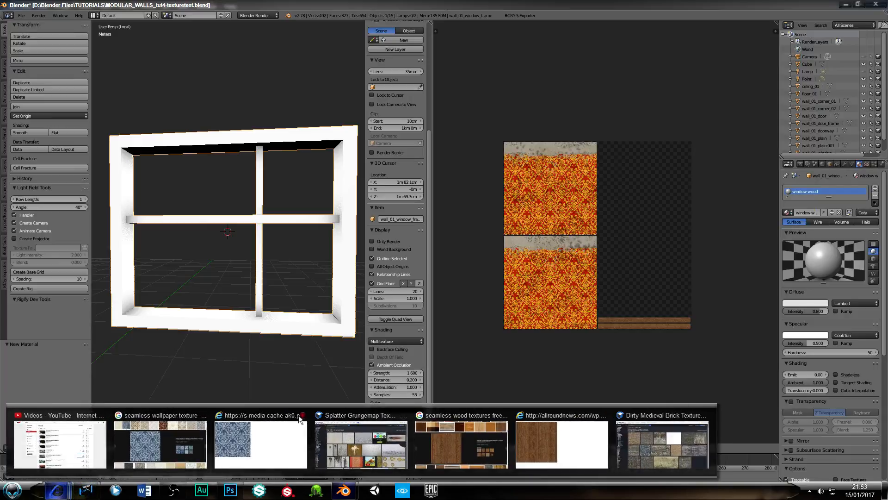
pyautogui.click(357, 414)
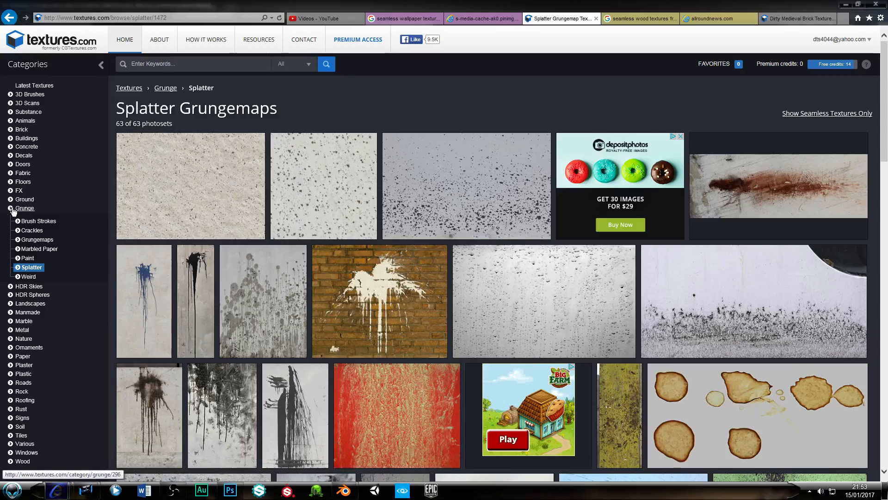
pyautogui.click(24, 208)
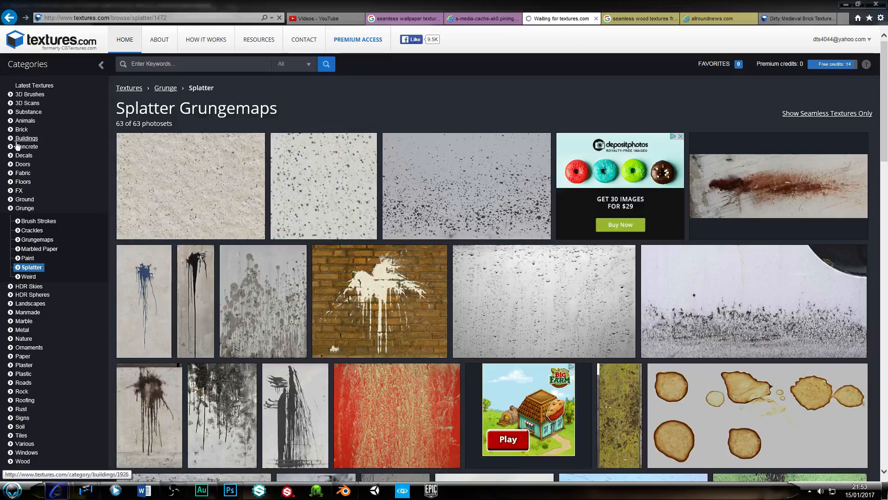
pyautogui.scroll(-5, 42, 241)
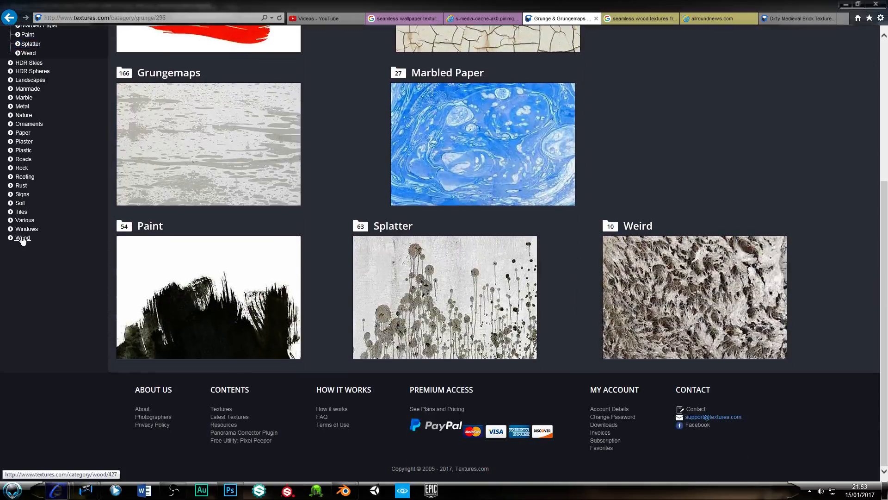
pyautogui.click(23, 237)
pyautogui.scroll(-4, 41, 245)
pyautogui.scroll(-1, 41, 243)
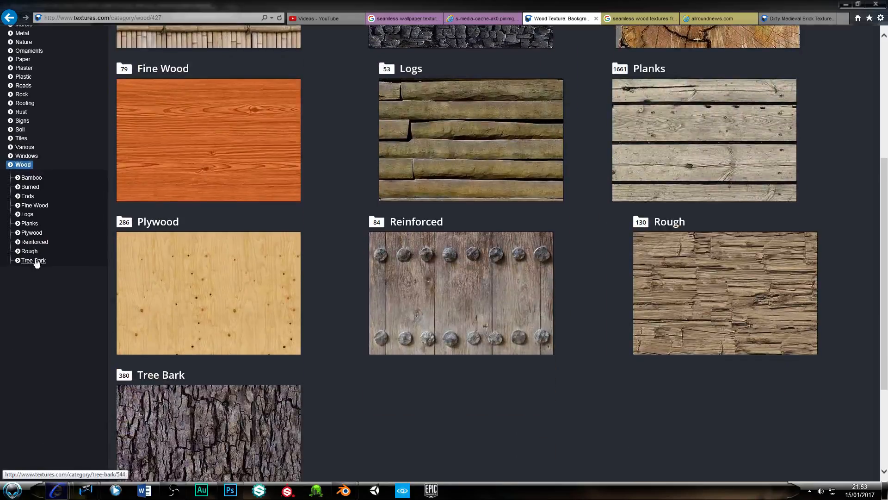
# Look through the subcategories of the Windows texture category for a suitable window frame texture
pyautogui.click(26, 158)
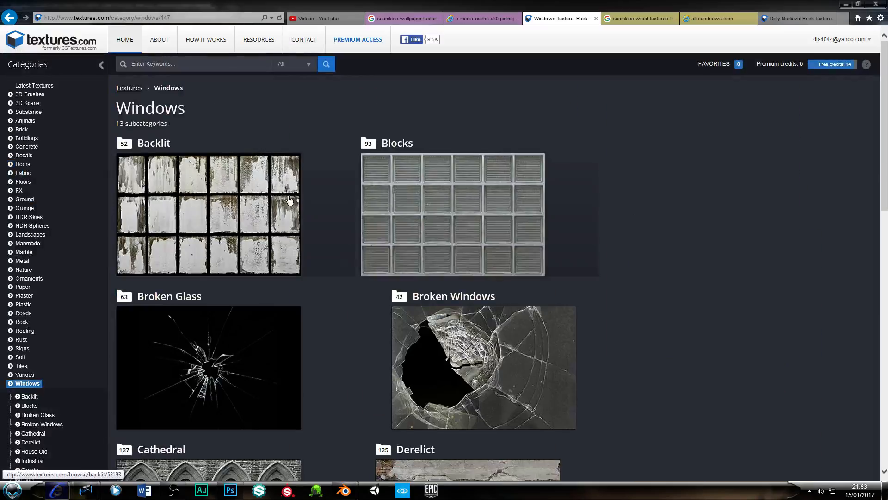
pyautogui.scroll(-8, 485, 215)
pyautogui.scroll(-7, 369, 234)
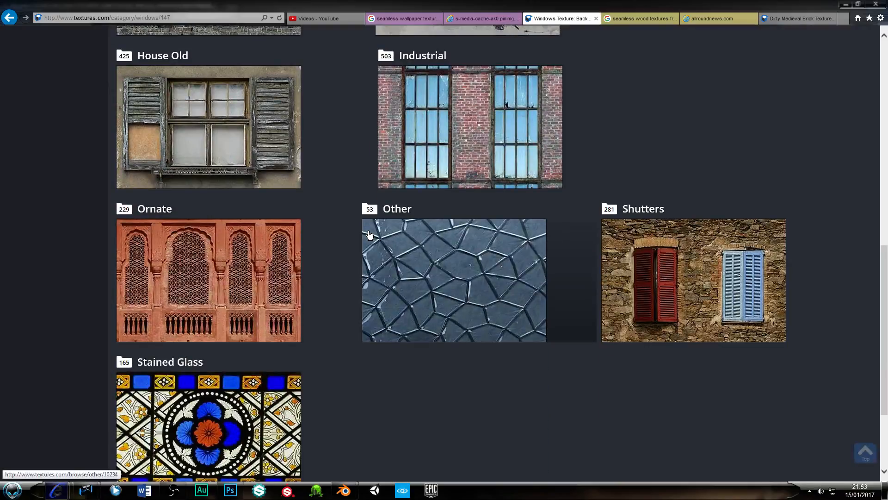
pyautogui.scroll(5, 369, 240)
pyautogui.scroll(10, 368, 236)
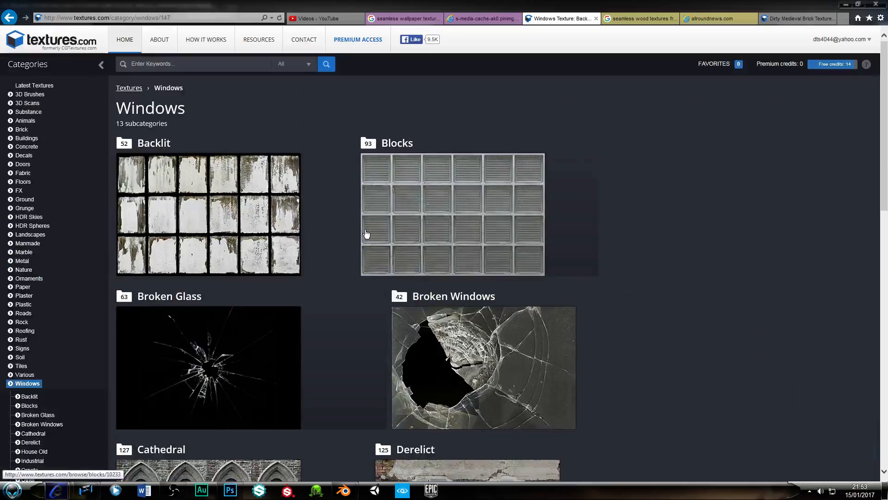
pyautogui.scroll(-3, 229, 209)
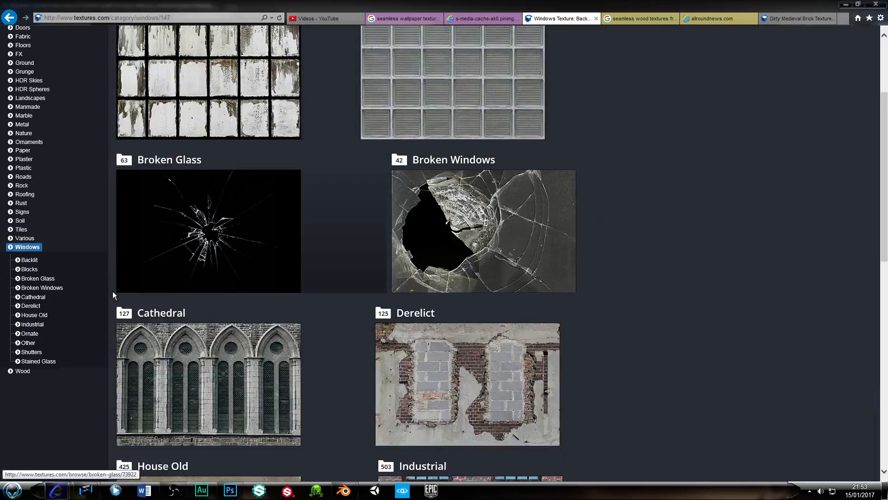
# Browse the Rough subcategory of the Wood textures and limit it to seamless textures only
pyautogui.click(25, 373)
pyautogui.scroll(-5, 84, 330)
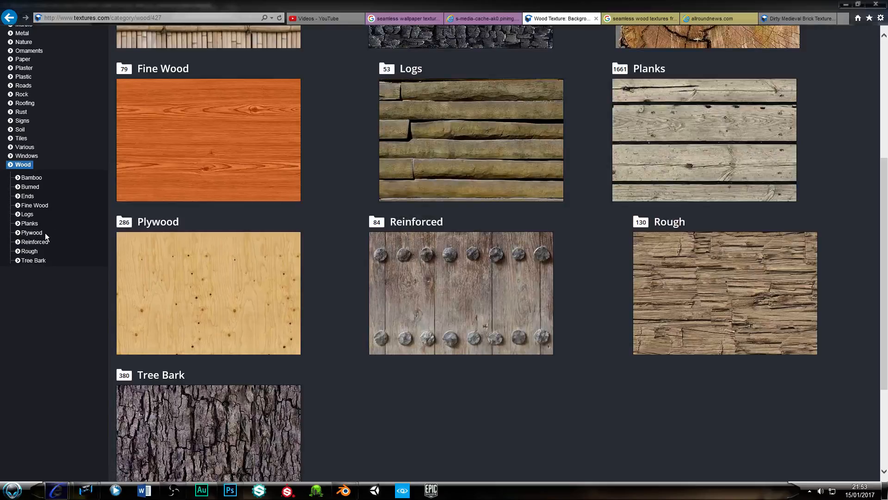
pyautogui.click(29, 252)
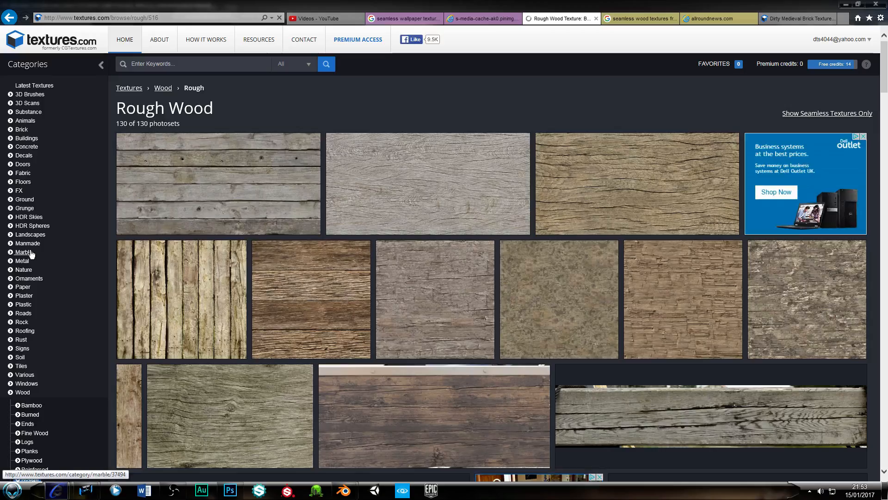
pyautogui.scroll(-4, 463, 213)
pyautogui.scroll(-5, 447, 222)
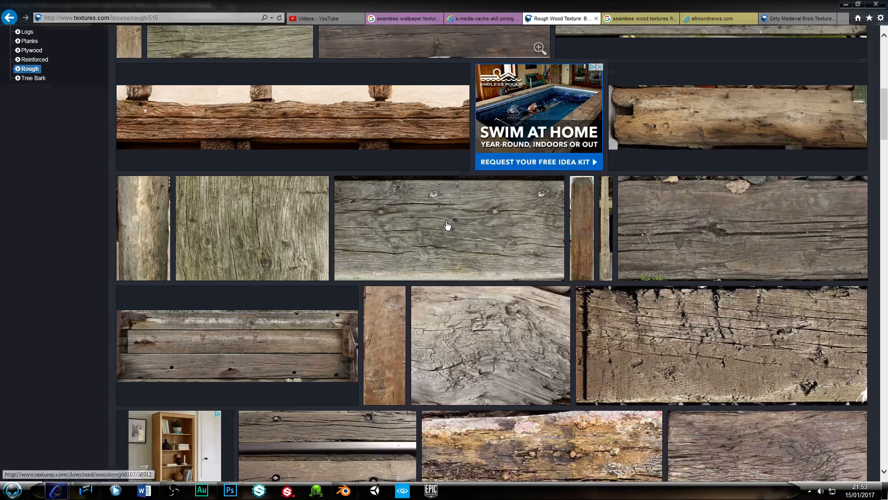
pyautogui.scroll(-3, 447, 225)
pyautogui.scroll(13, 446, 225)
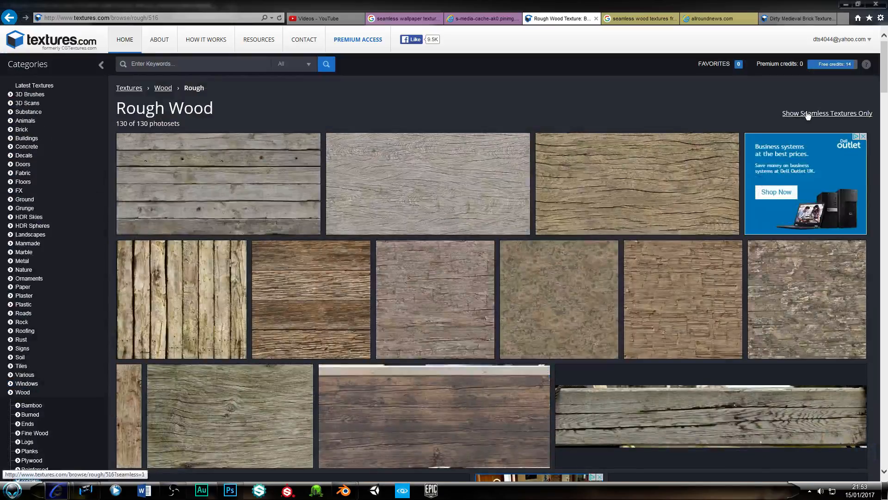
pyautogui.click(807, 114)
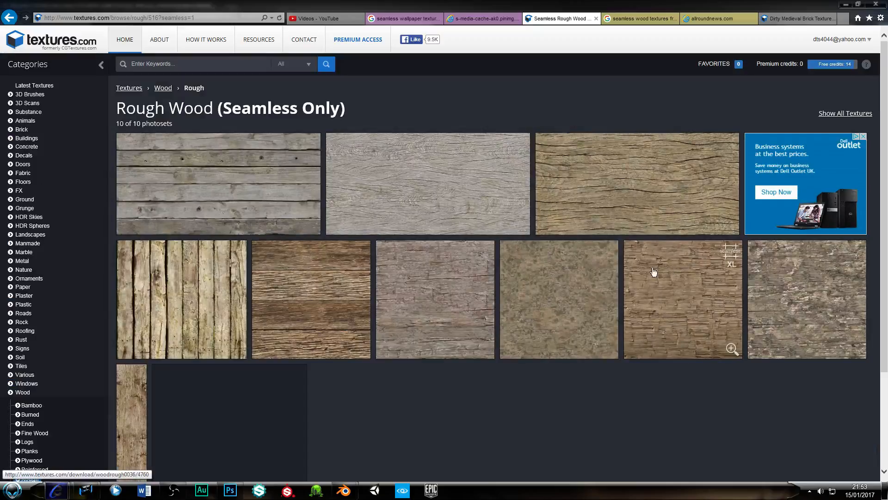
pyautogui.scroll(-3, 69, 267)
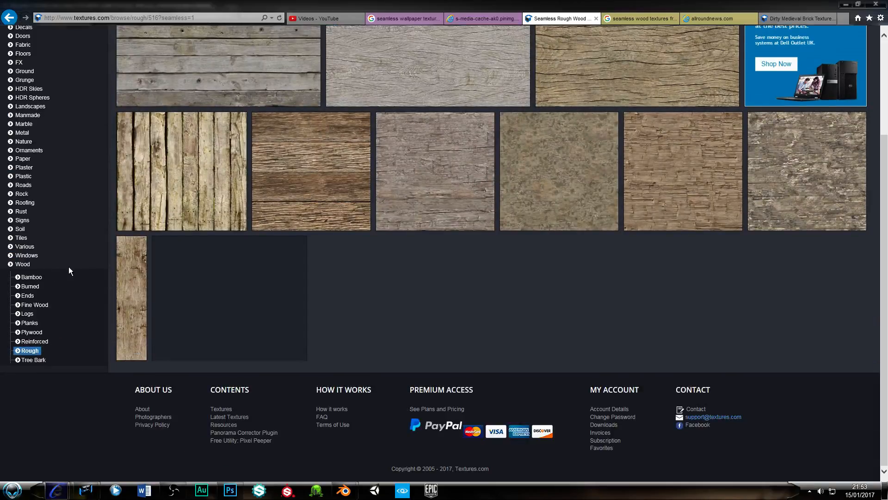
pyautogui.scroll(3, 42, 246)
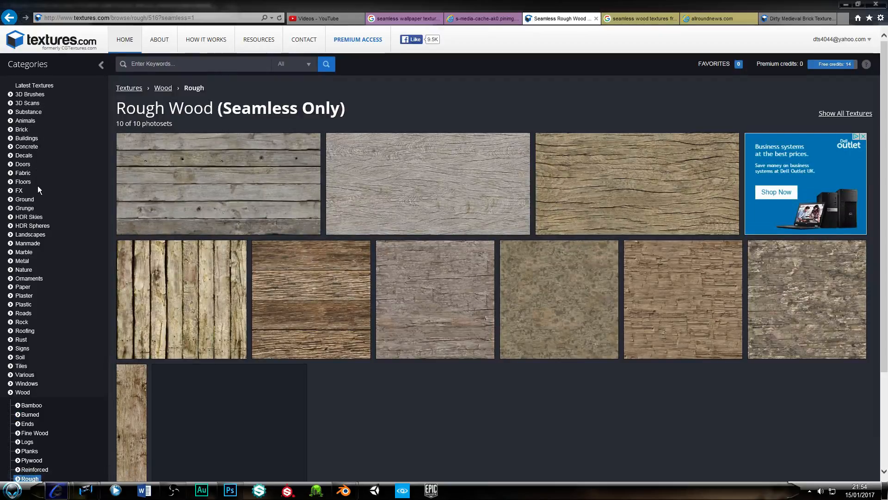
# Look over the Doors texture category and the Plywood subcategory of Wood
pyautogui.scroll(-1, 37, 185)
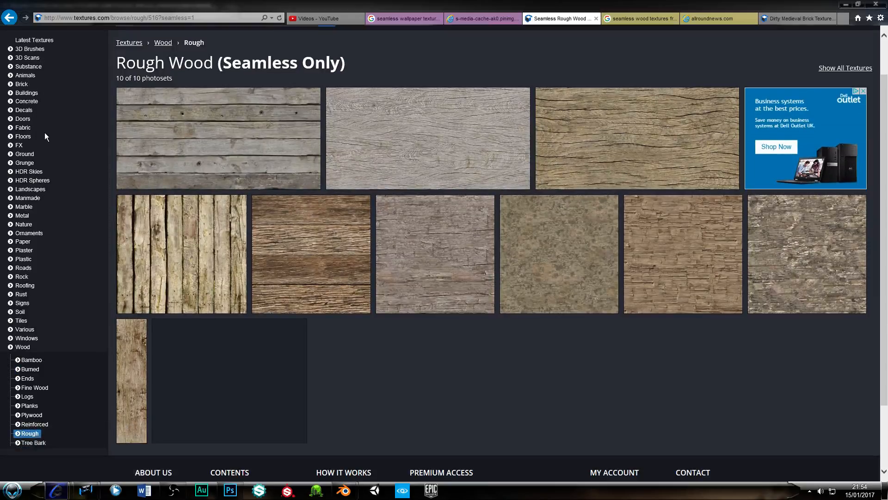
pyautogui.click(22, 120)
pyautogui.scroll(-2, 258, 210)
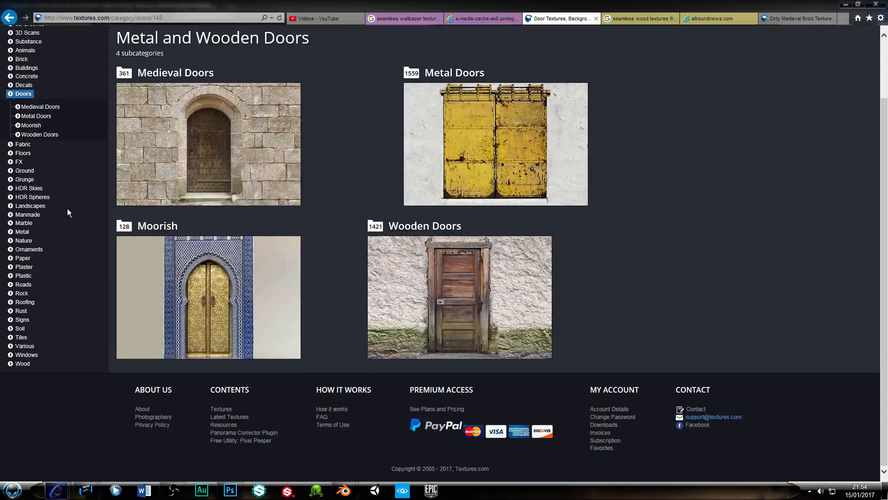
pyautogui.click(24, 364)
pyautogui.scroll(-2, 83, 259)
pyautogui.scroll(-5, 98, 236)
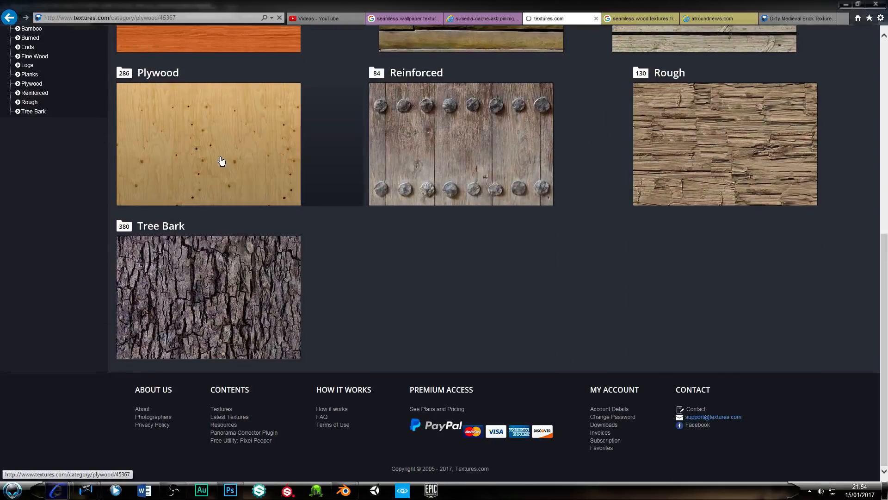
pyautogui.click(223, 163)
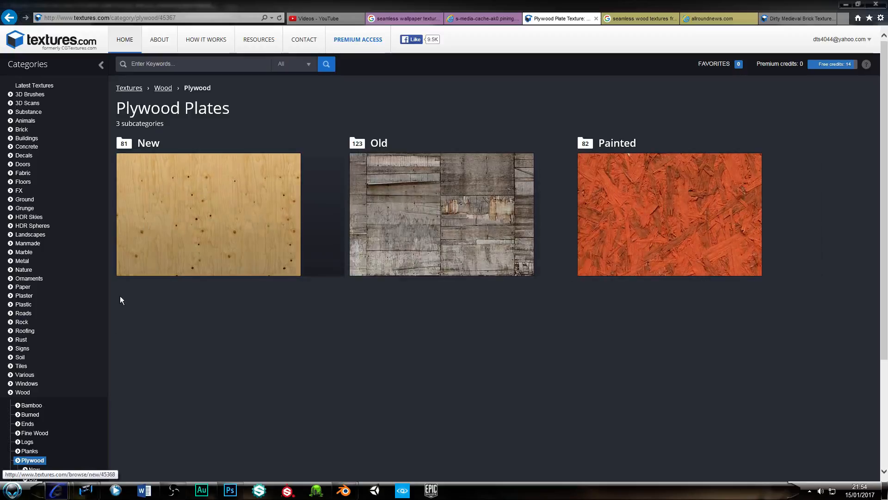
pyautogui.click(7, 19)
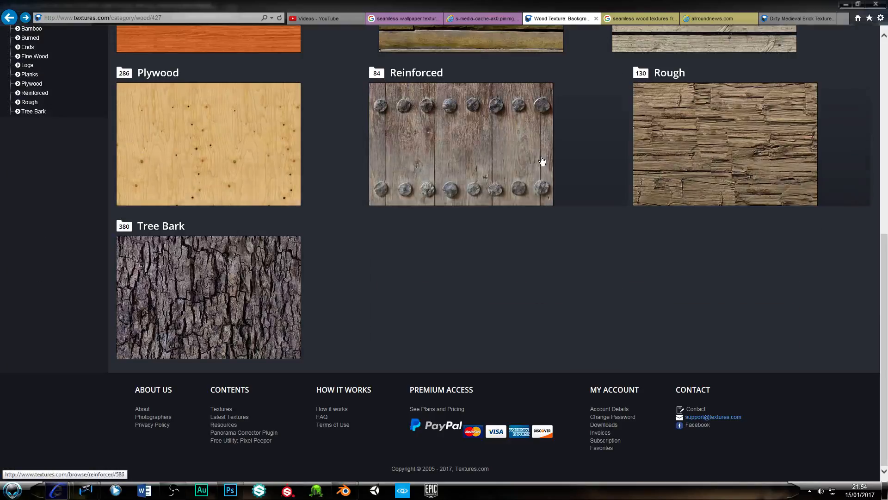
# Examine the Wood category overview and its Burned and Ends subcategories for a usable window wood texture
pyautogui.scroll(3, 542, 167)
pyautogui.scroll(3, 284, 265)
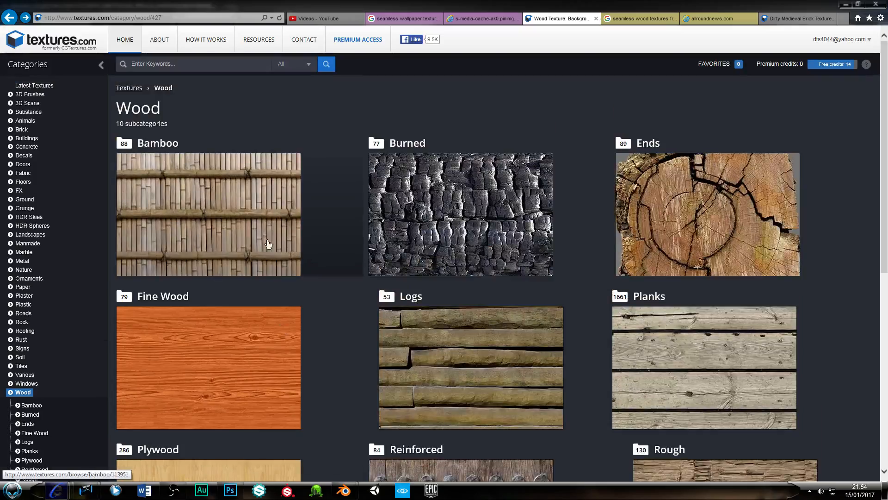
pyautogui.scroll(-3, 268, 248)
pyautogui.scroll(1, 225, 273)
pyautogui.scroll(-2, 217, 265)
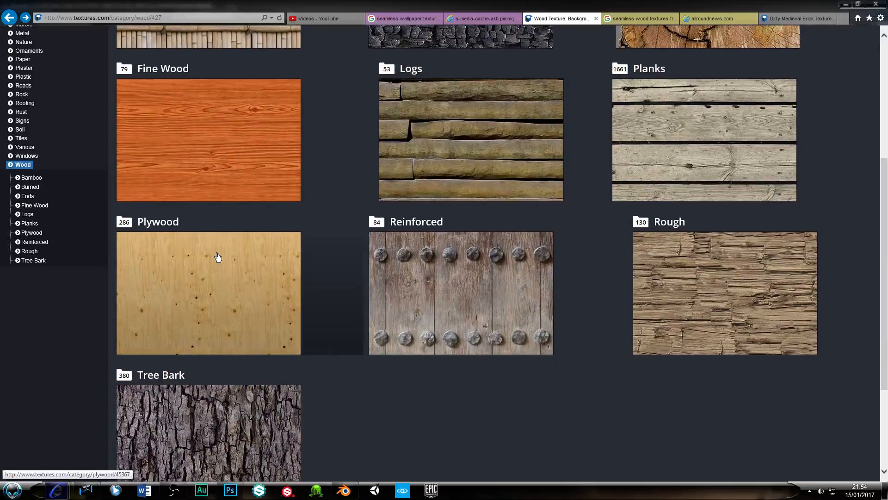
pyautogui.scroll(2, 216, 249)
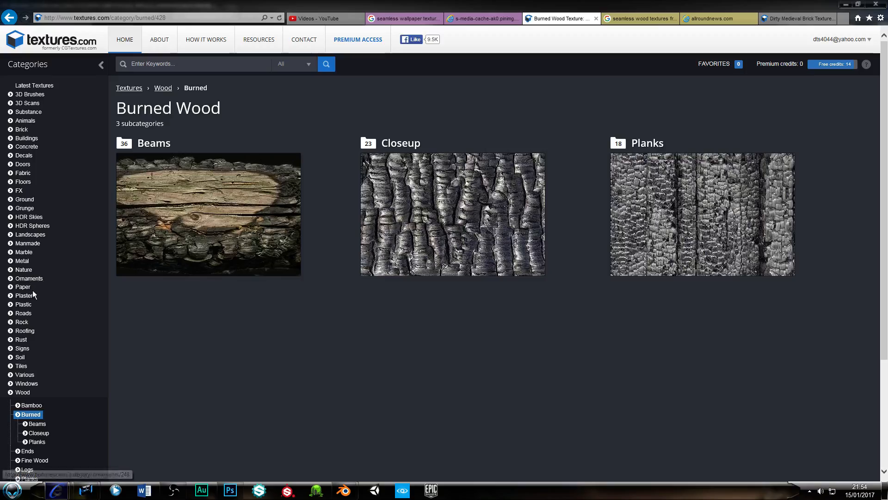
pyautogui.scroll(-3, 33, 289)
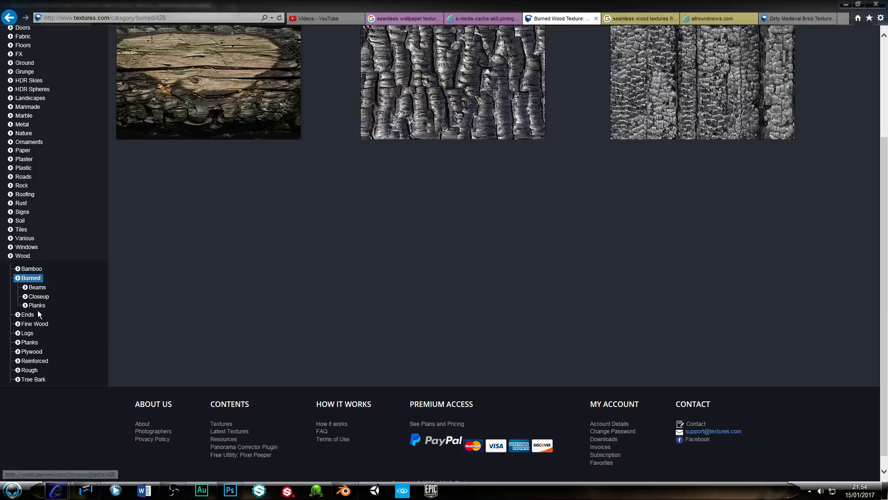
pyautogui.click(31, 316)
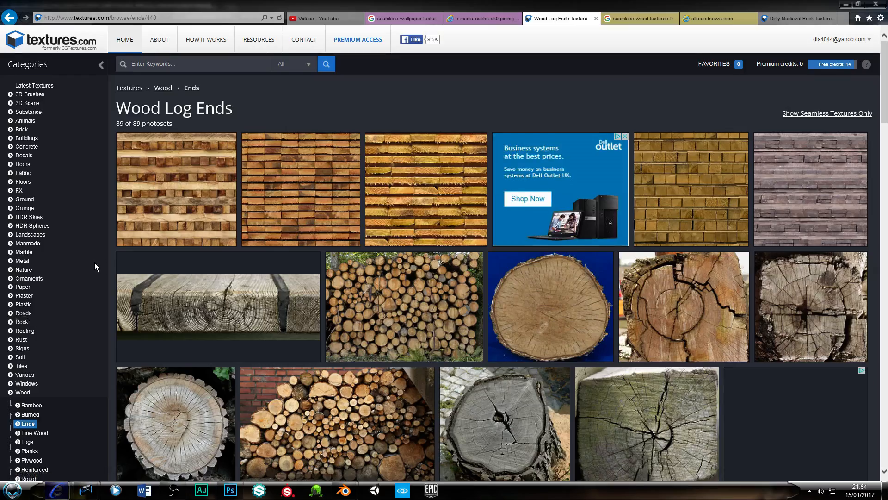
pyautogui.scroll(-2, 94, 267)
pyautogui.scroll(-5, 95, 266)
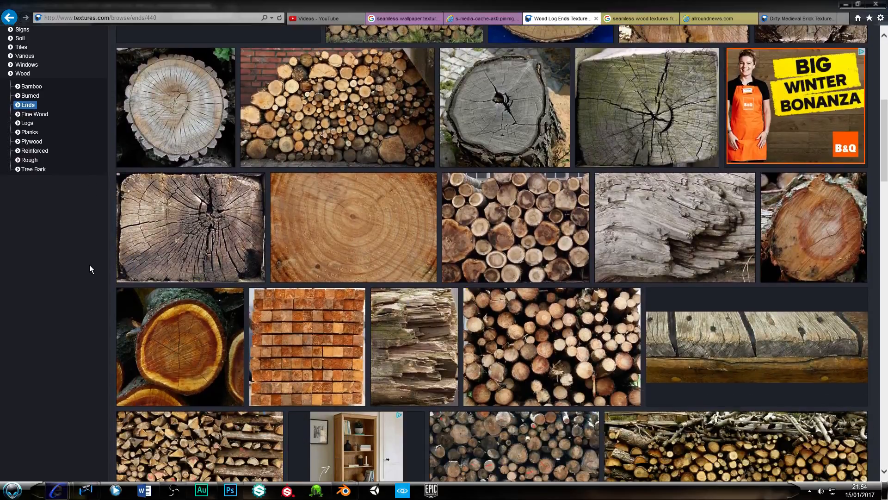
pyautogui.scroll(1, 33, 185)
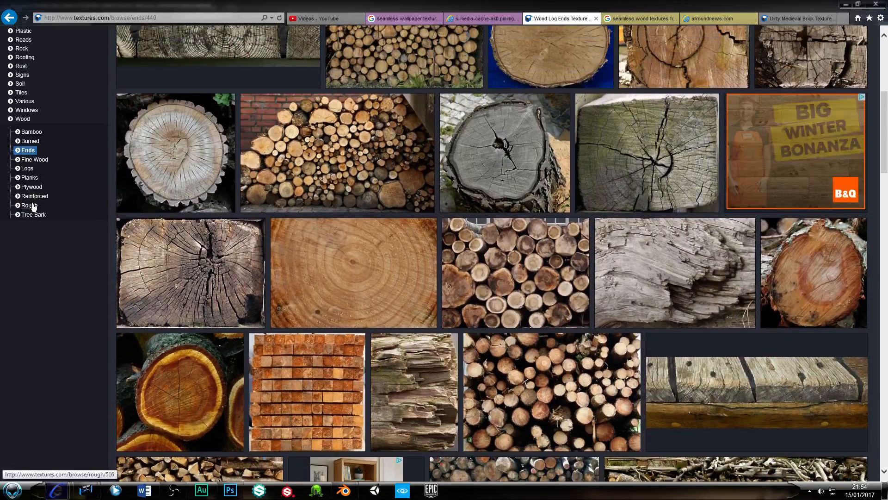
# Browse the Fine Wood textures for one that suits the window frame
pyautogui.click(29, 163)
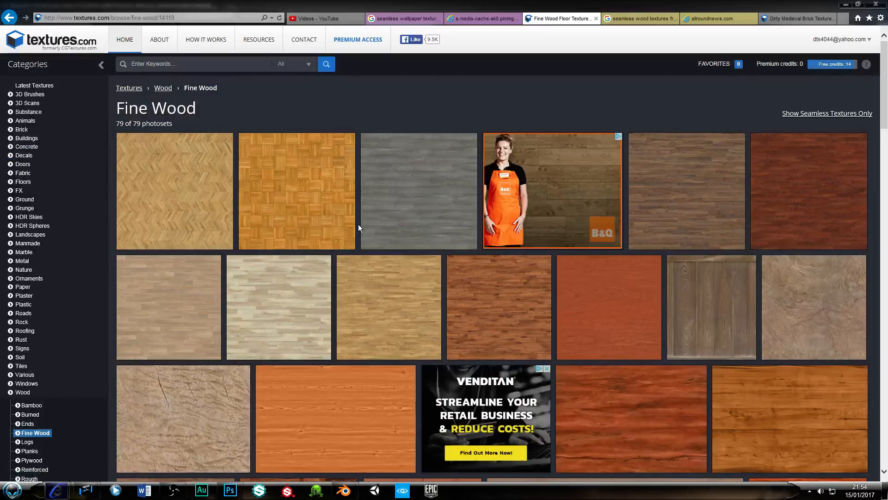
pyautogui.scroll(-7, 359, 226)
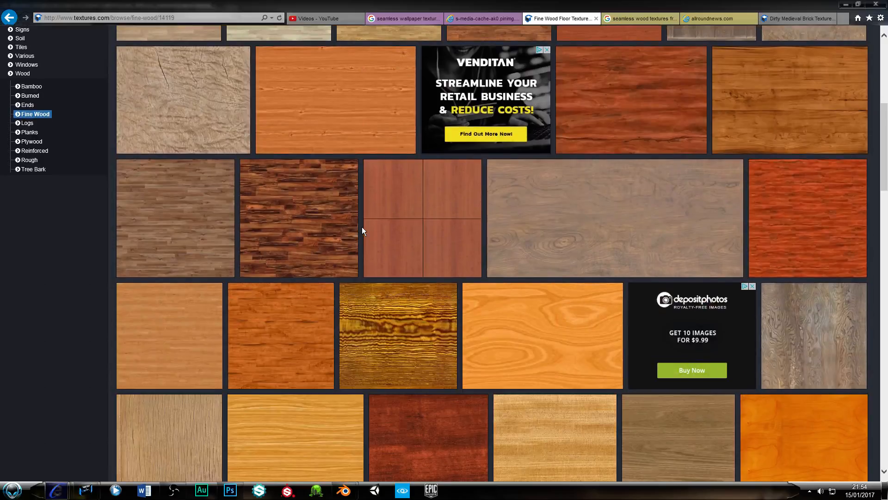
pyautogui.scroll(-4, 362, 227)
pyautogui.scroll(-8, 362, 230)
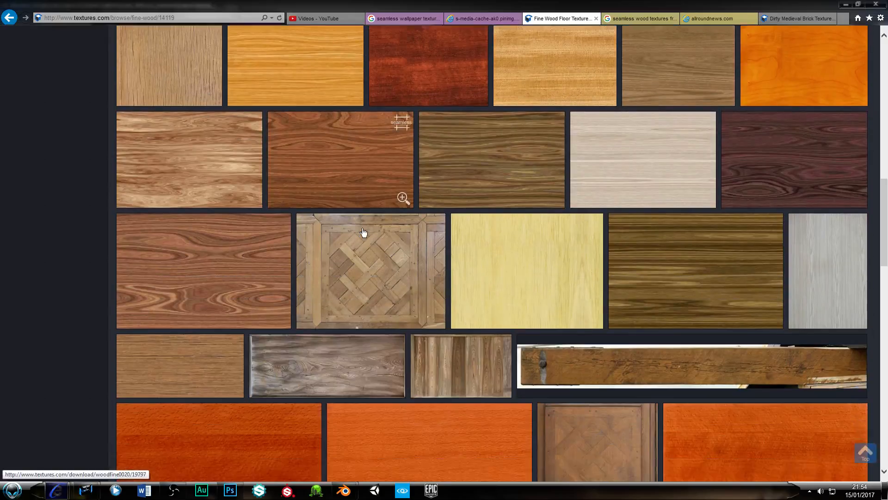
pyautogui.scroll(20, 329, 232)
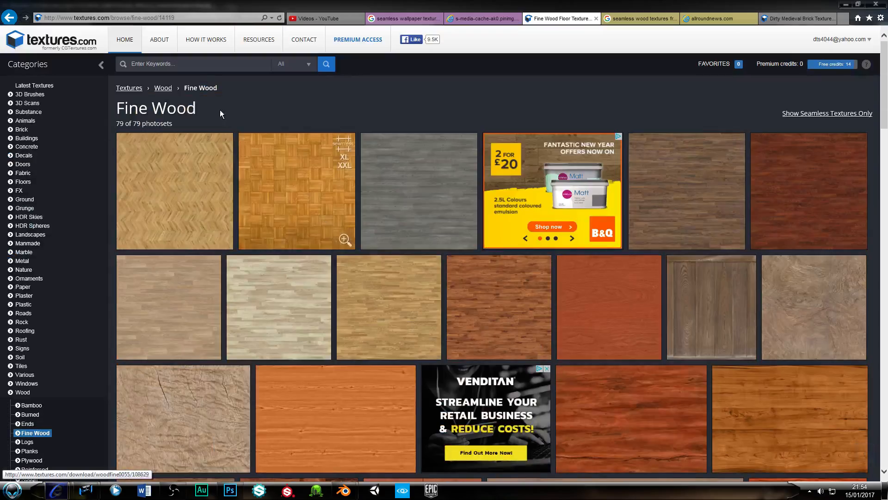
# Search the texture library for the keyword "painted"
pyautogui.click(173, 60)
pyautogui.write('pai')
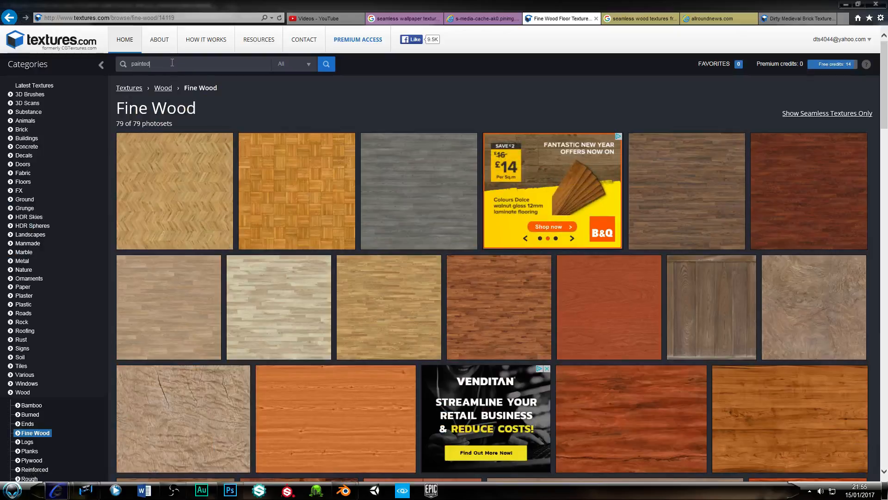
pyautogui.write('nted')
pyautogui.press('Return')
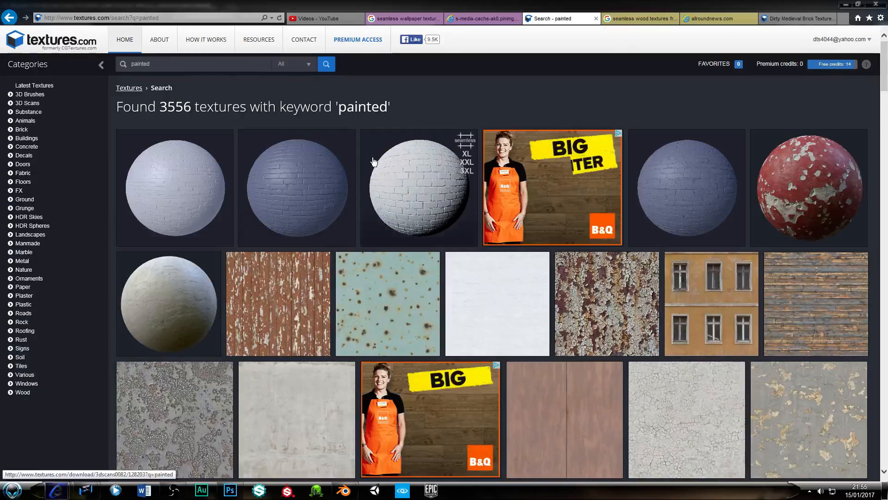
# Find the peeling white paint texture PlywoodPainted0057 among the "painted" results and look over its available images
pyautogui.scroll(-4, 439, 149)
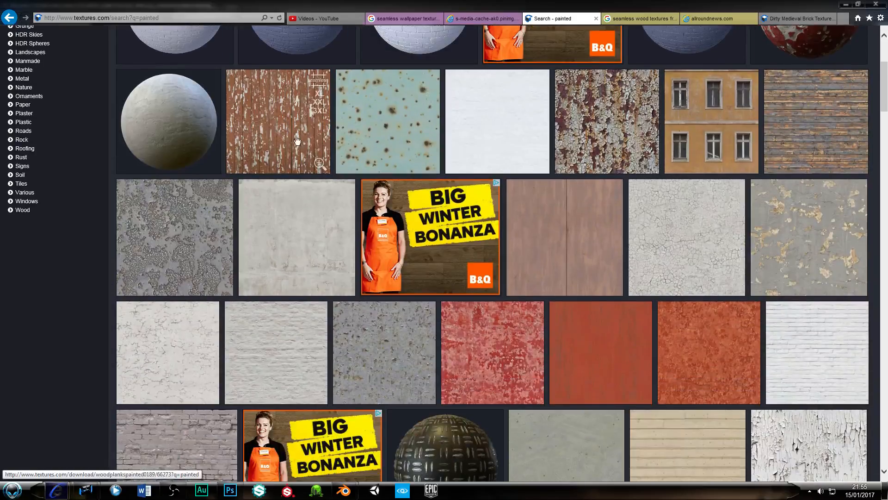
pyautogui.scroll(-2, 323, 154)
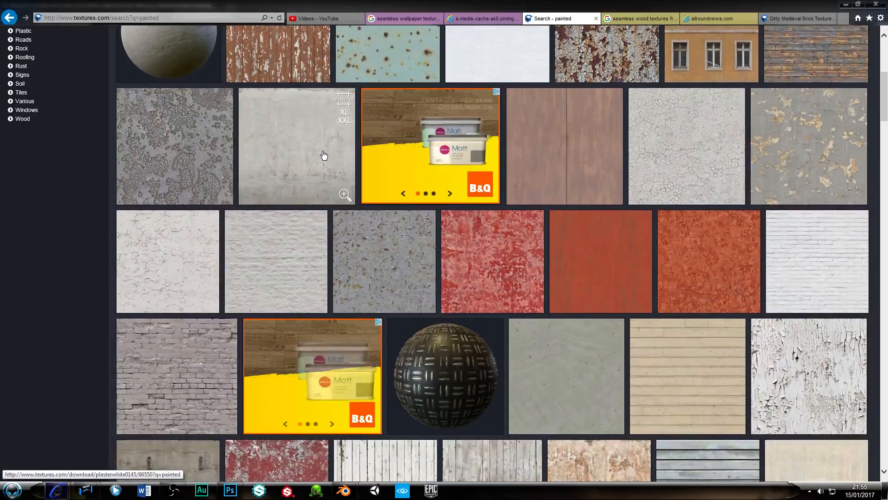
pyautogui.scroll(-5, 323, 155)
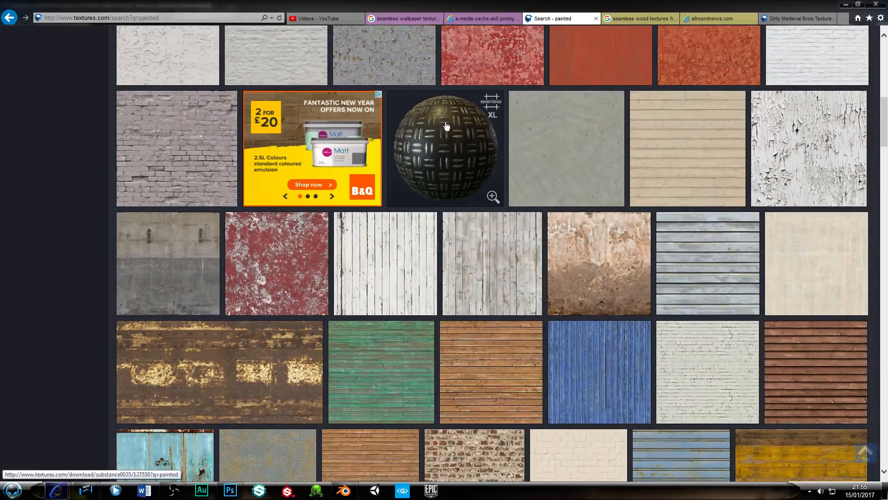
pyautogui.click(793, 147)
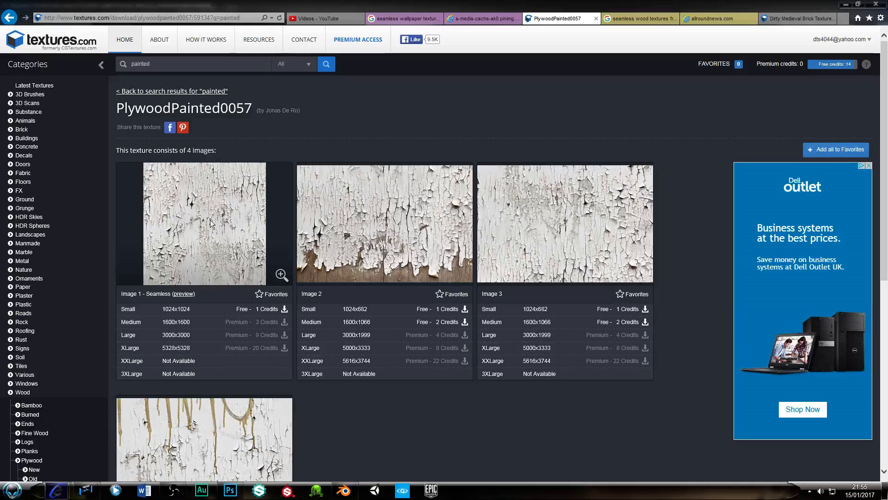
pyautogui.scroll(-4, 222, 234)
pyautogui.scroll(-3, 366, 263)
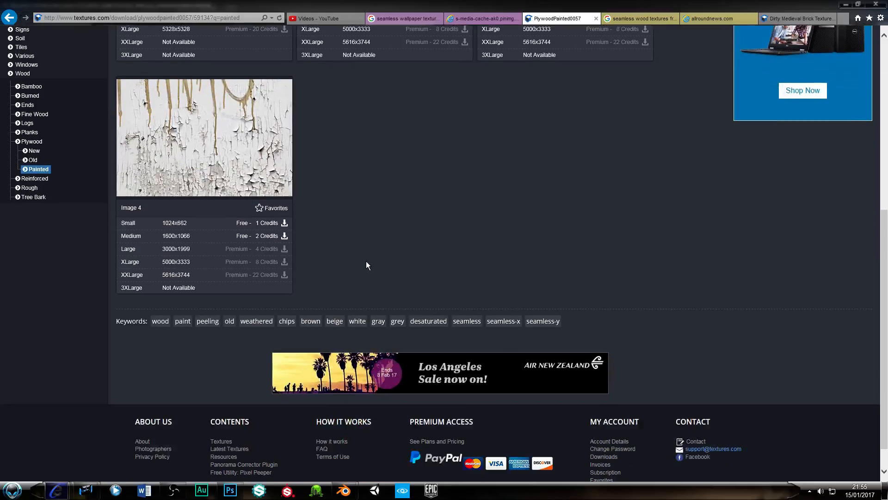
pyautogui.scroll(7, 365, 257)
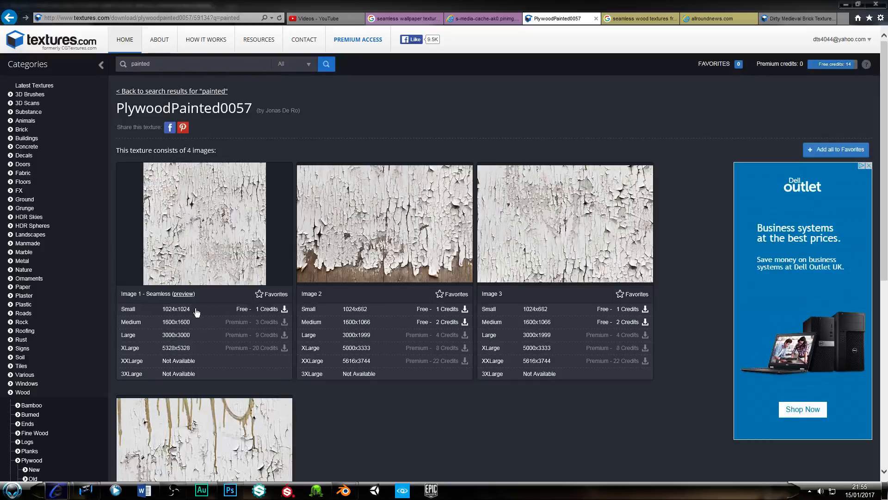
# Download the small 1024x1024 seamless image of PlywoodPainted0057 and save it in the textures\wood folder
pyautogui.click(179, 313)
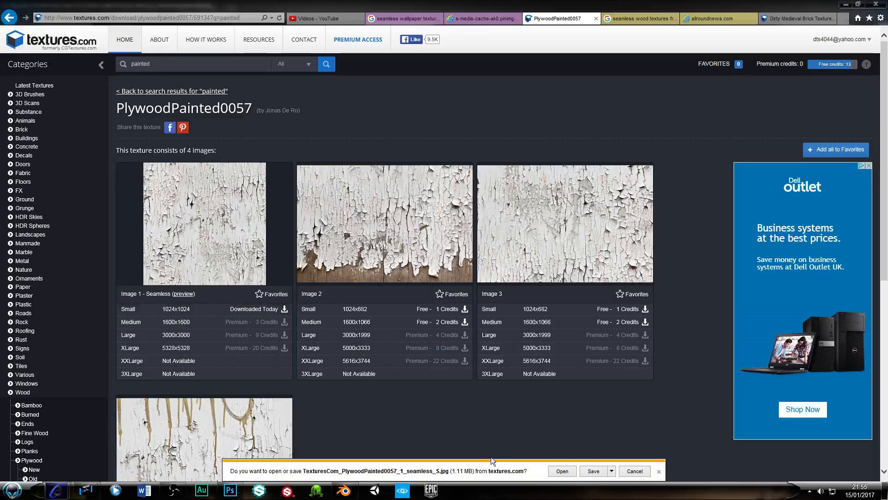
pyautogui.click(611, 470)
pyautogui.click(653, 458)
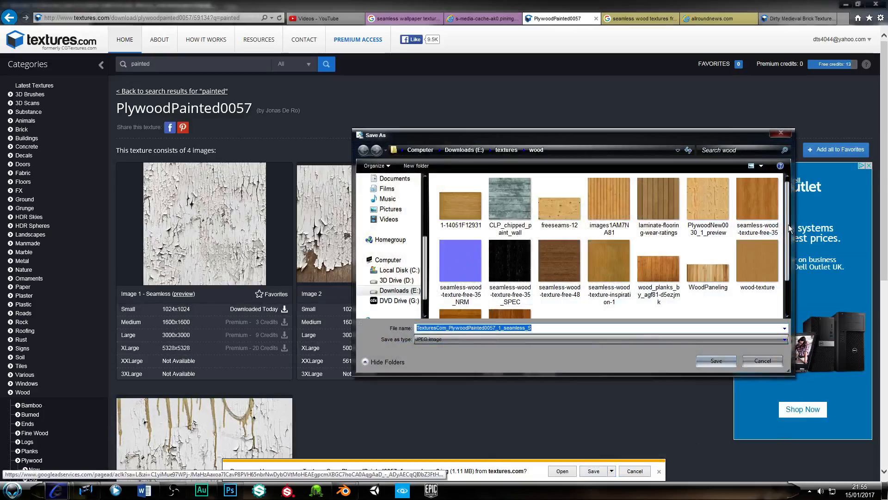
pyautogui.moveTo(788, 224); pyautogui.dragTo(790, 273)
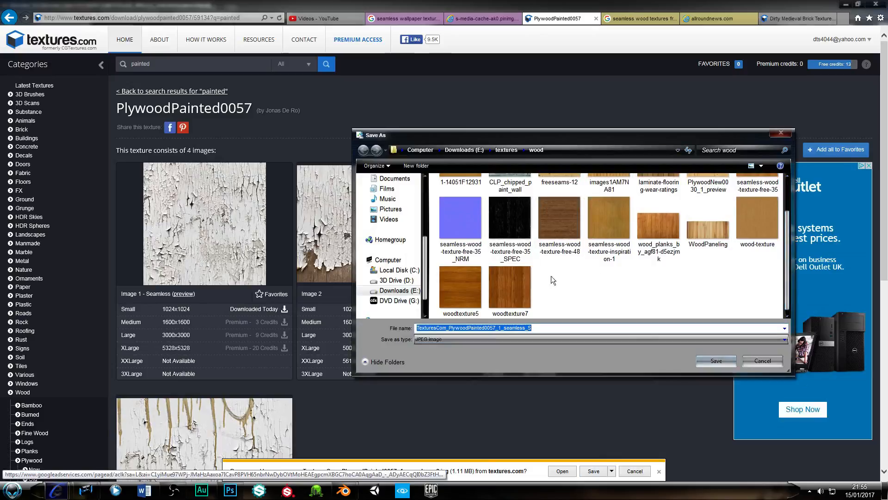
pyautogui.click(715, 361)
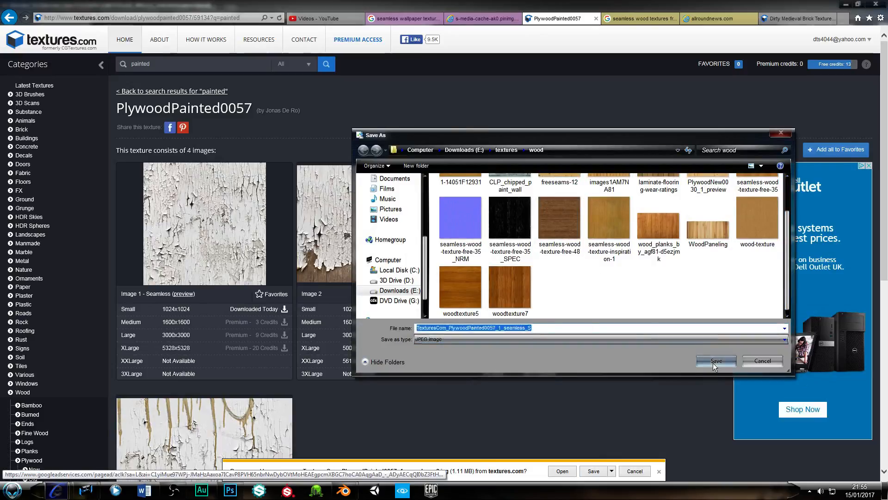
pyautogui.click(659, 472)
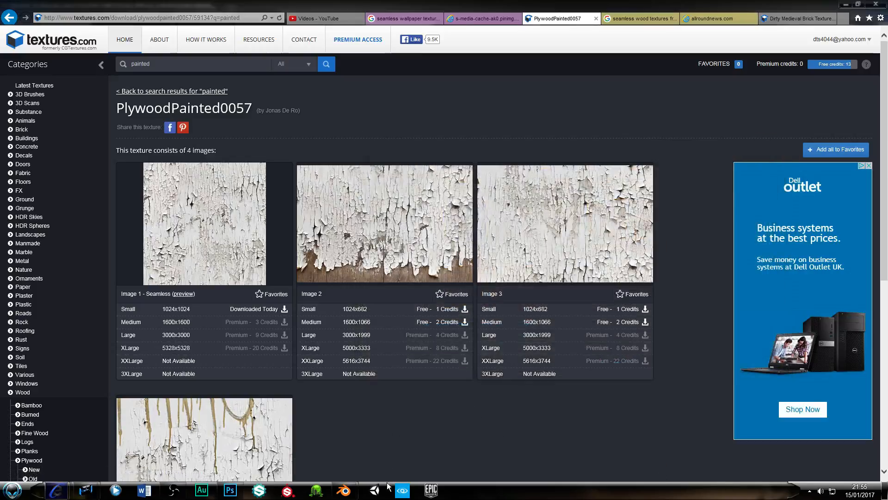
# Switch to the file explorer and copy the PlywoodPainted0057 seamless image from the textures\wood folder
pyautogui.moveTo(86, 489)
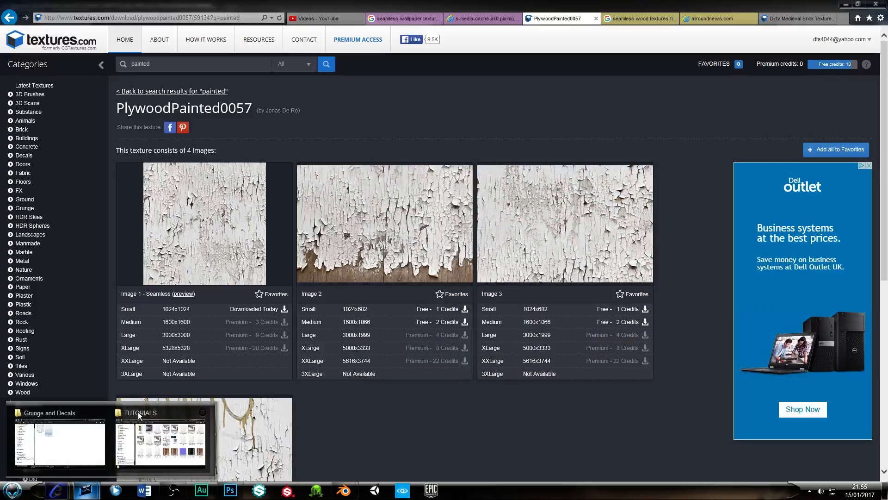
pyautogui.click(149, 430)
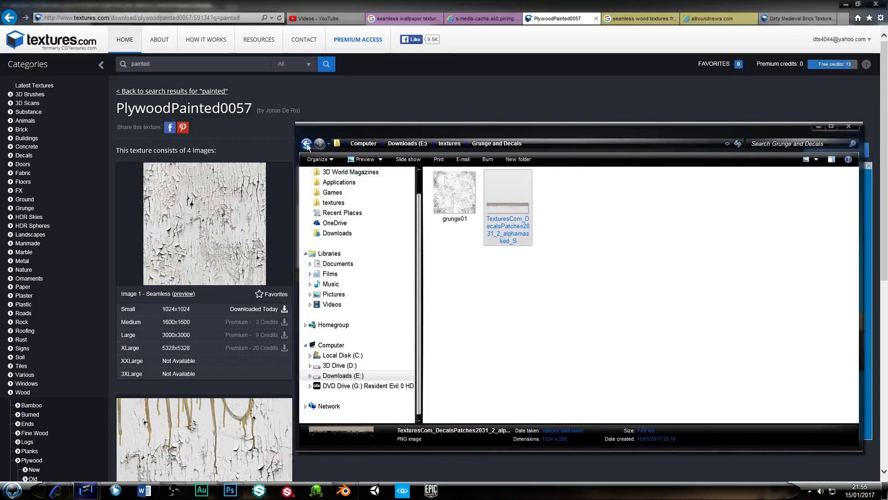
pyautogui.click(306, 143)
pyautogui.scroll(-12, 475, 382)
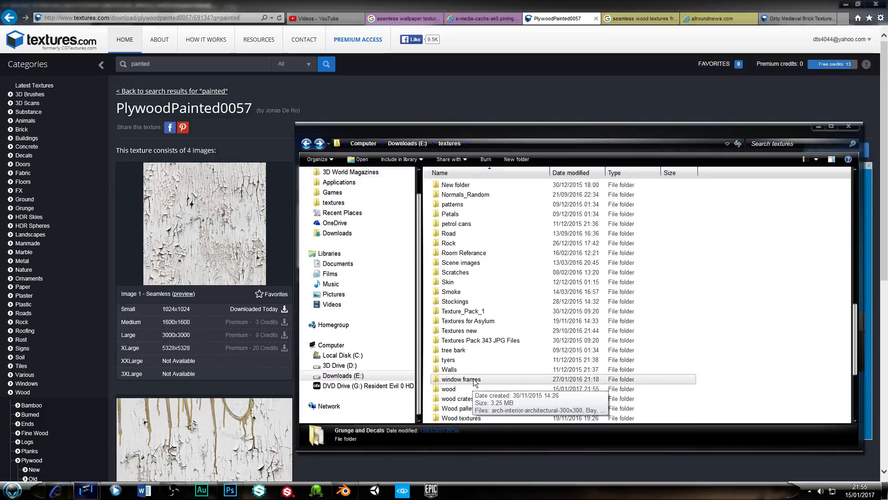
pyautogui.doubleClick(463, 388)
pyautogui.click(661, 262)
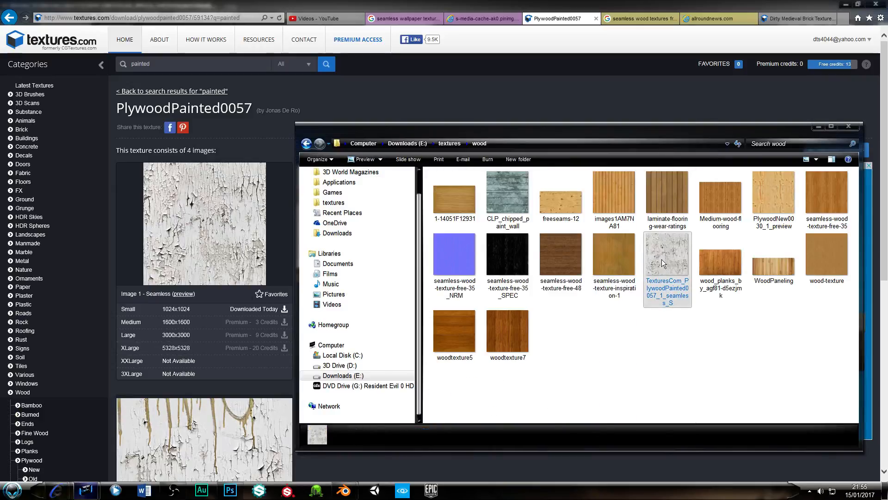
pyautogui.rightClick(661, 259)
pyautogui.click(674, 211)
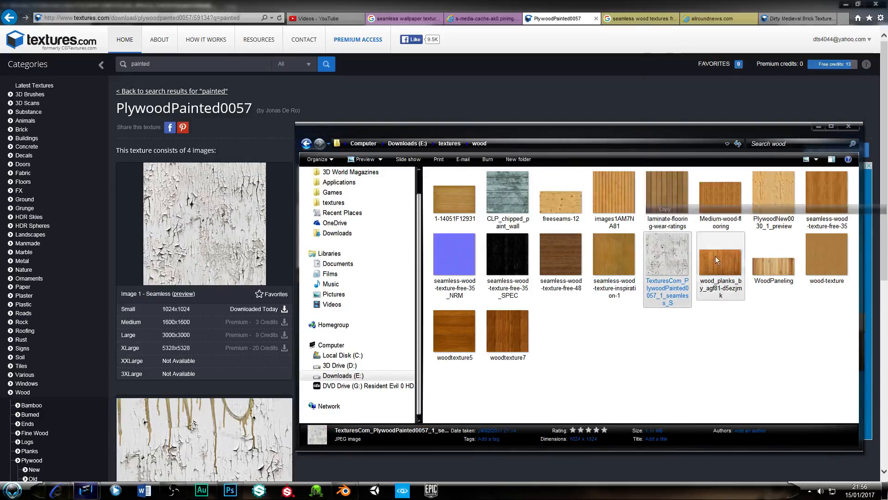
# Paste the copied painted plywood image into D:\Blender Files\TUTORIALS\modular textures
pyautogui.click(339, 364)
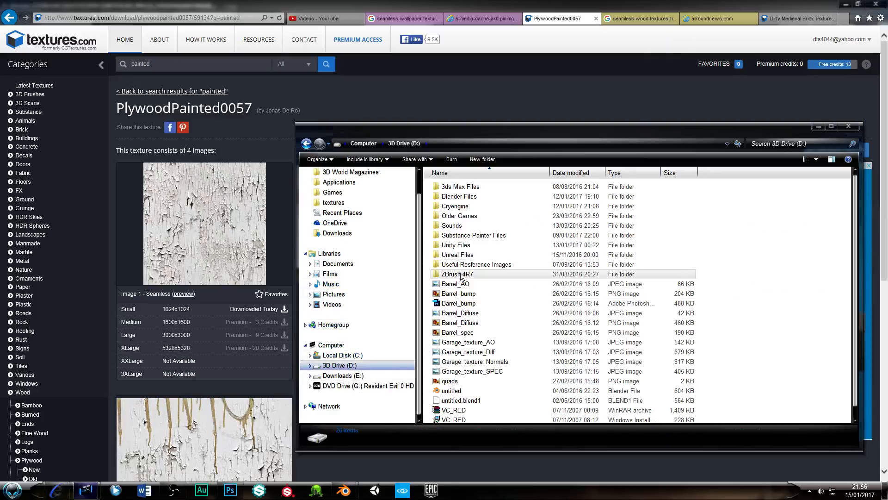
pyautogui.doubleClick(459, 196)
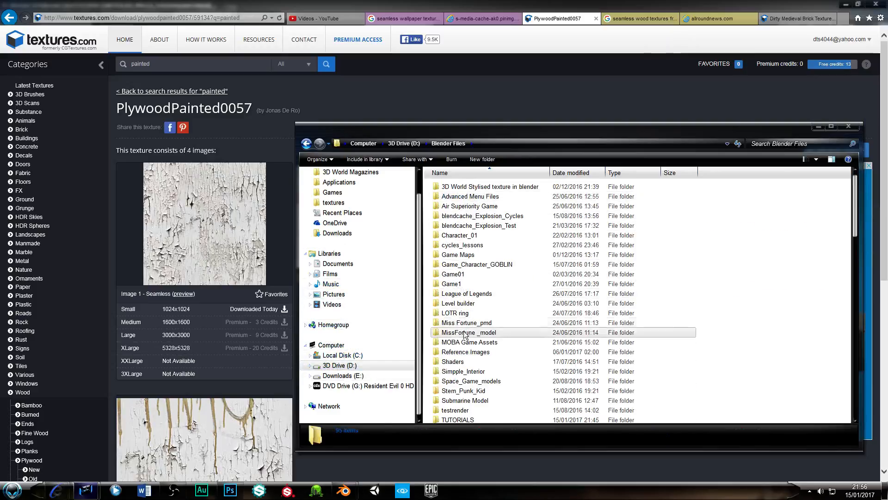
pyautogui.scroll(-6, 465, 324)
pyautogui.doubleClick(458, 311)
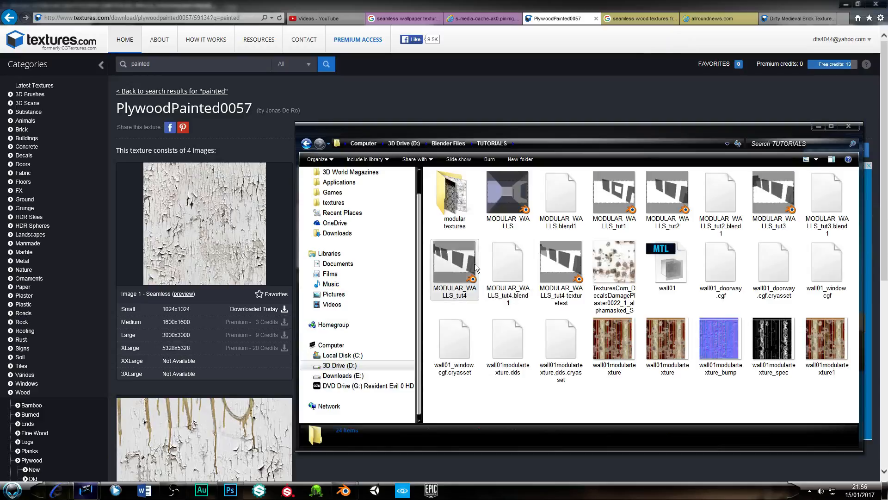
pyautogui.doubleClick(457, 199)
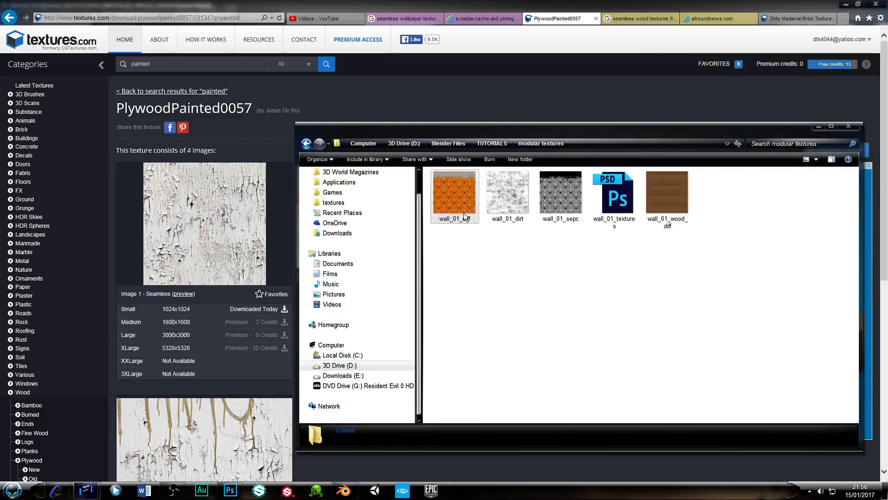
pyautogui.rightClick(724, 206)
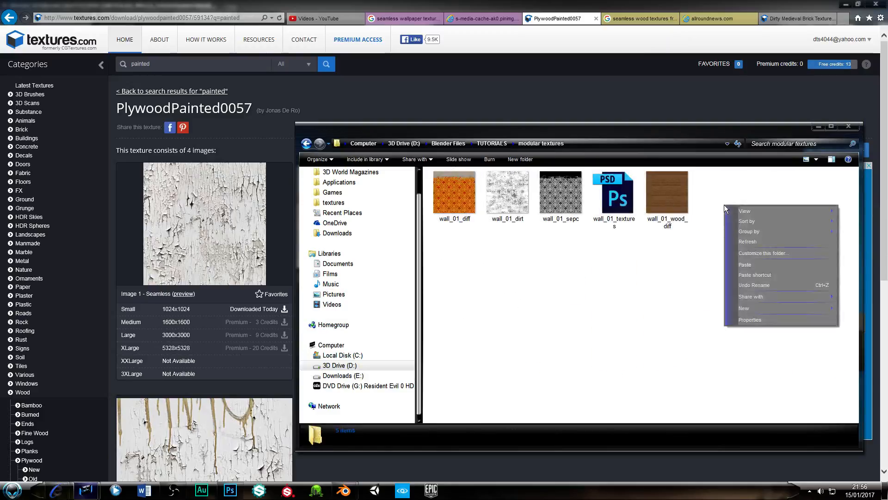
pyautogui.click(306, 144)
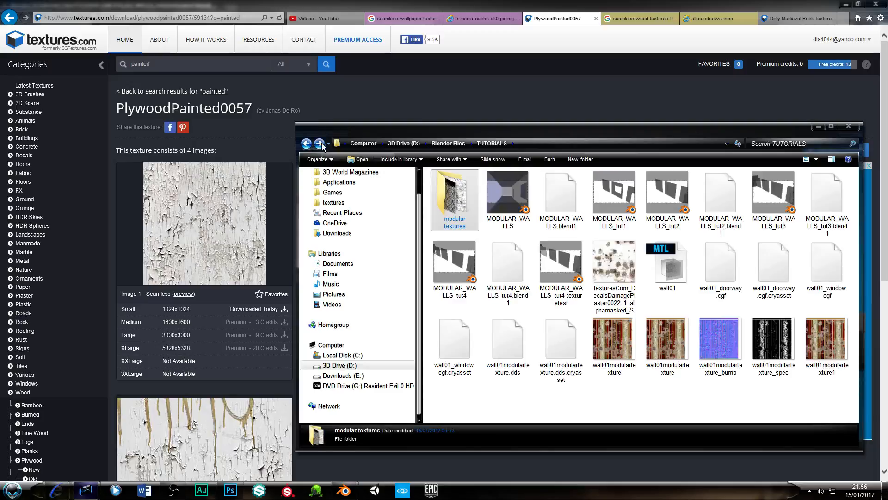
pyautogui.click(323, 143)
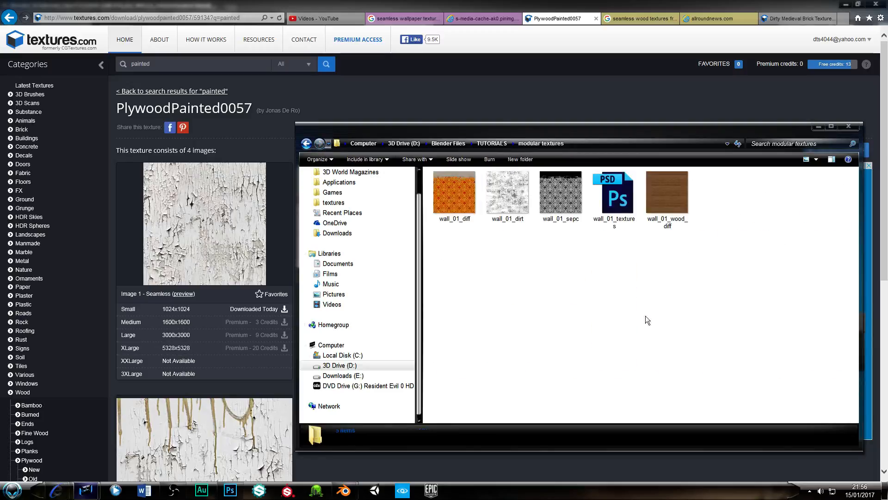
pyautogui.rightClick(701, 253)
pyautogui.click(729, 315)
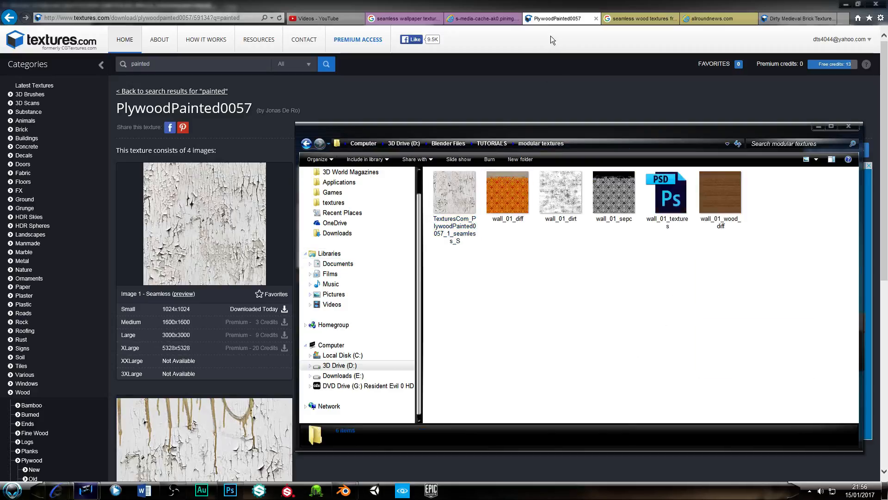
# Switch to Blender and add an image texture to the window wood material using TexturesCom_PlywoodPainted0057_1_seamless_S.jpg from the modular textures folder
pyautogui.moveTo(343, 494)
pyautogui.click(398, 416)
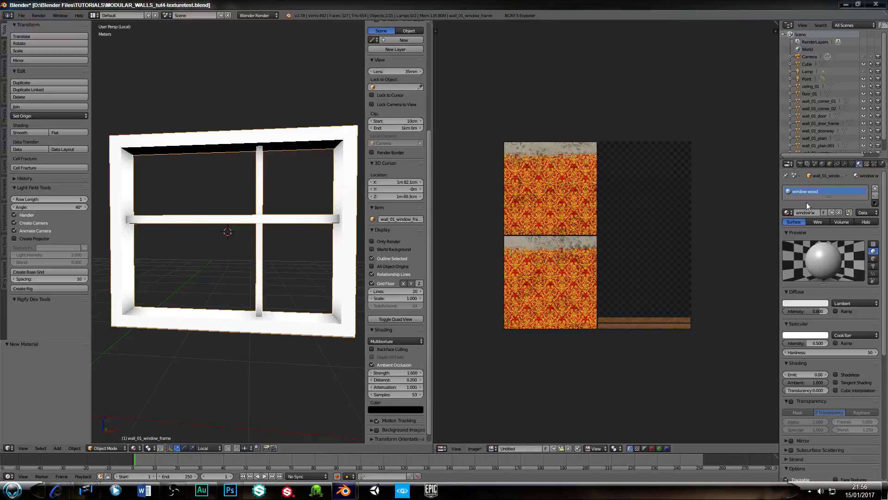
pyautogui.click(866, 164)
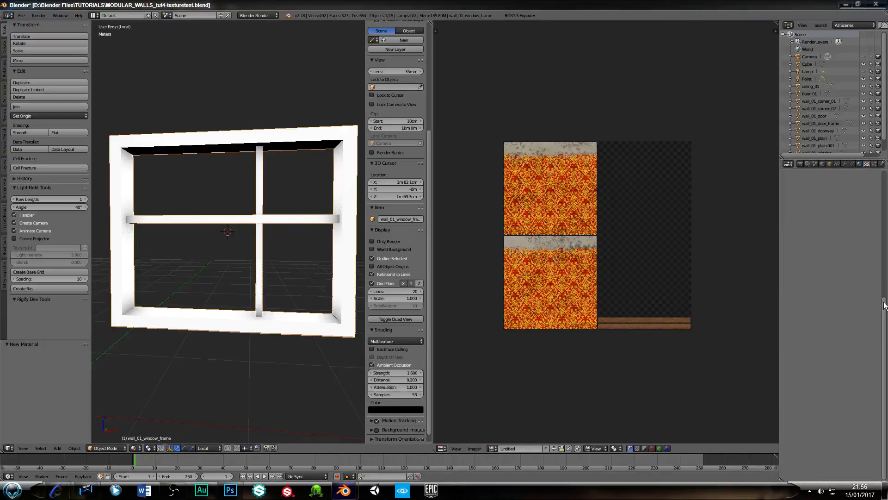
pyautogui.moveTo(884, 302); pyautogui.dragTo(881, 177)
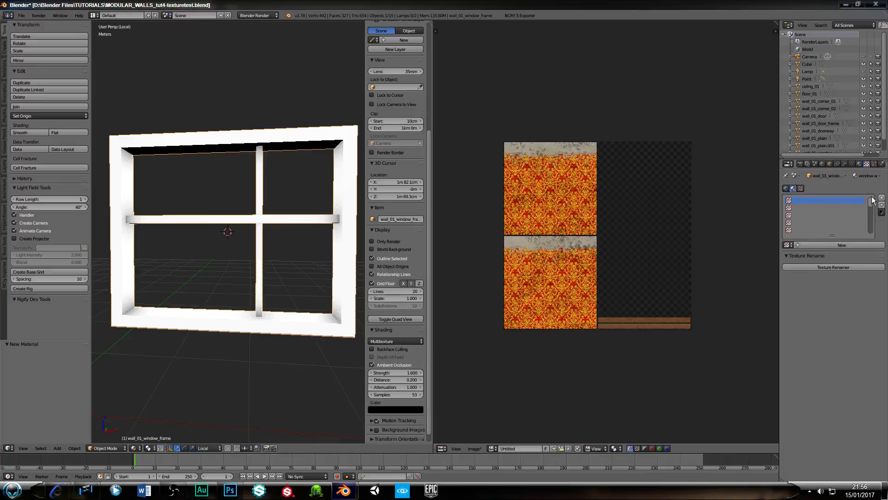
pyautogui.click(805, 244)
pyautogui.click(858, 363)
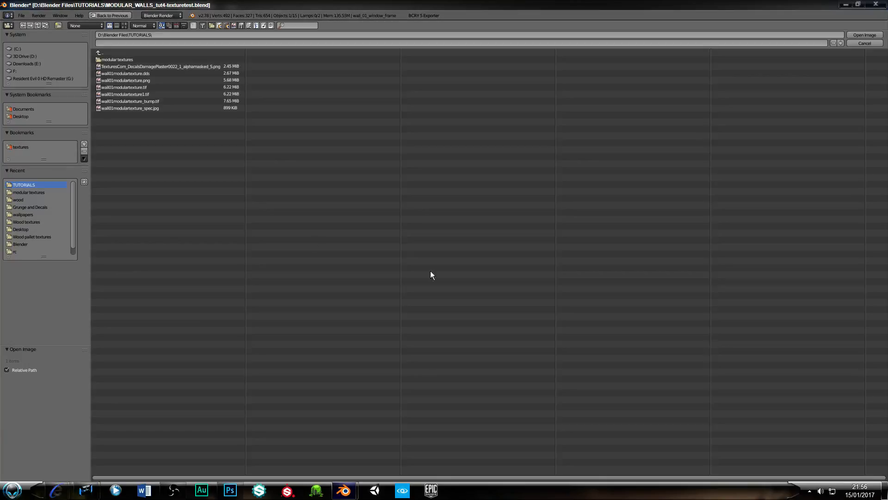
pyautogui.click(118, 59)
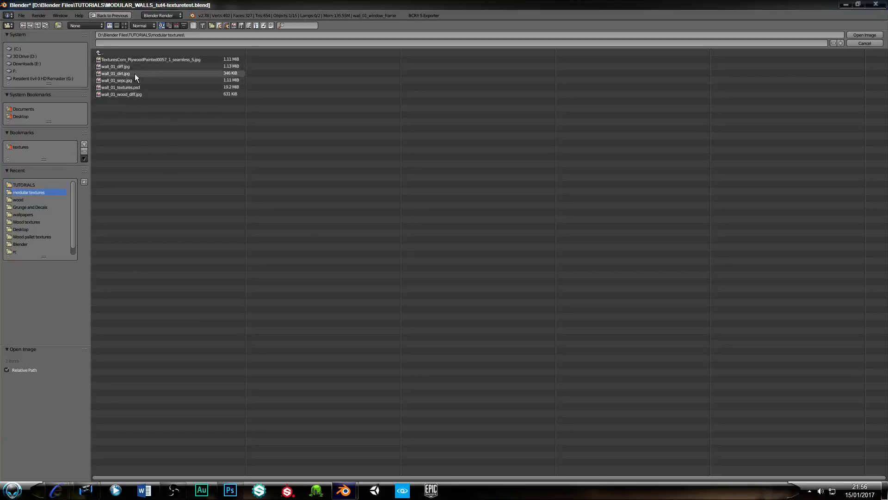
pyautogui.click(148, 60)
pyautogui.click(860, 34)
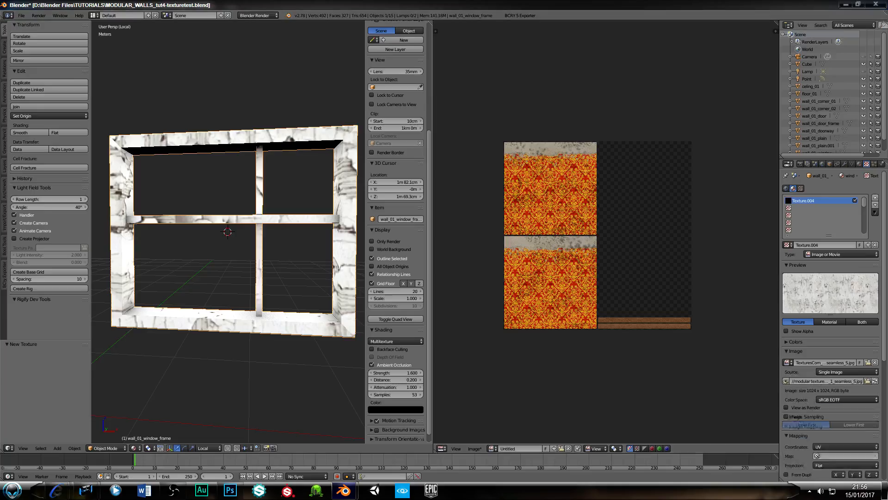
# Set the painted wood texture's mapping size to 3 in X and Y on the window frame
pyautogui.scroll(-3, 245, 208)
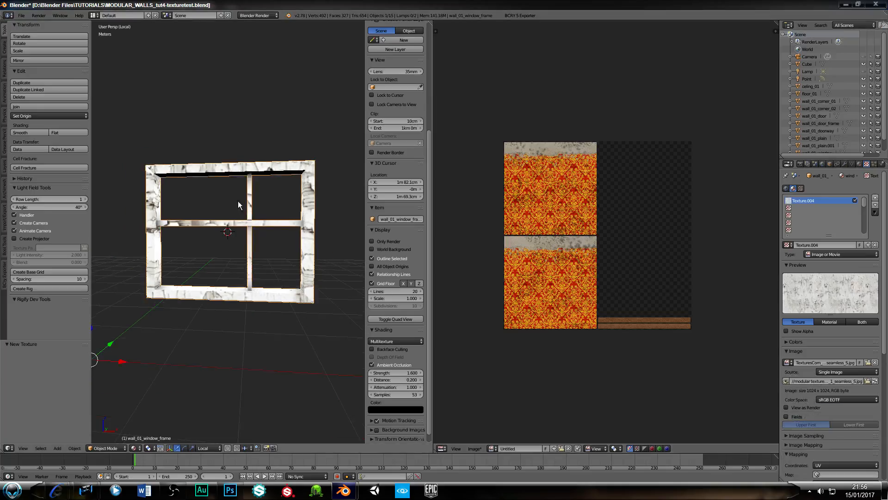
pyautogui.moveTo(237, 201); pyautogui.dragTo(189, 216, button='middle')
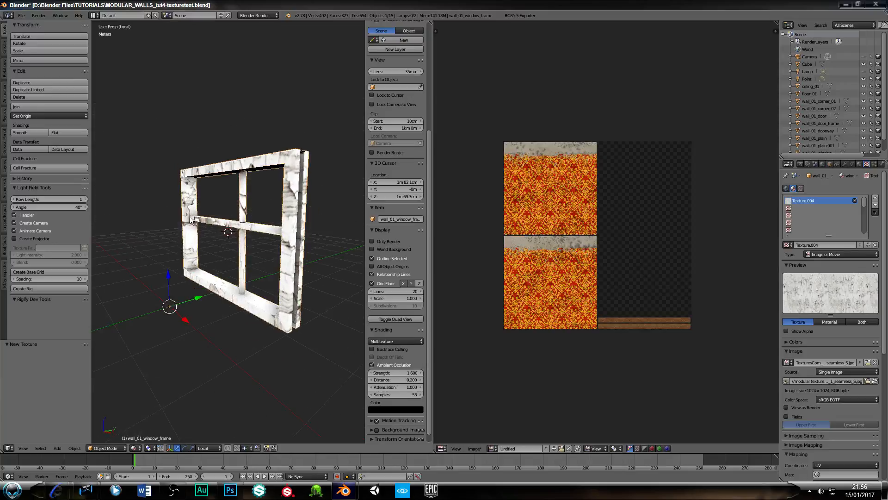
pyautogui.scroll(4, 190, 216)
pyautogui.scroll(-10, 833, 343)
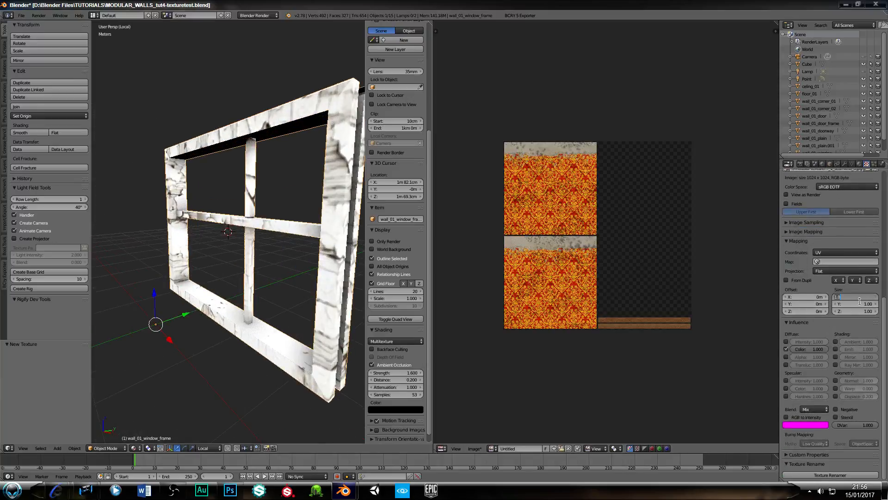
pyautogui.press('Tab')
pyautogui.write('3')
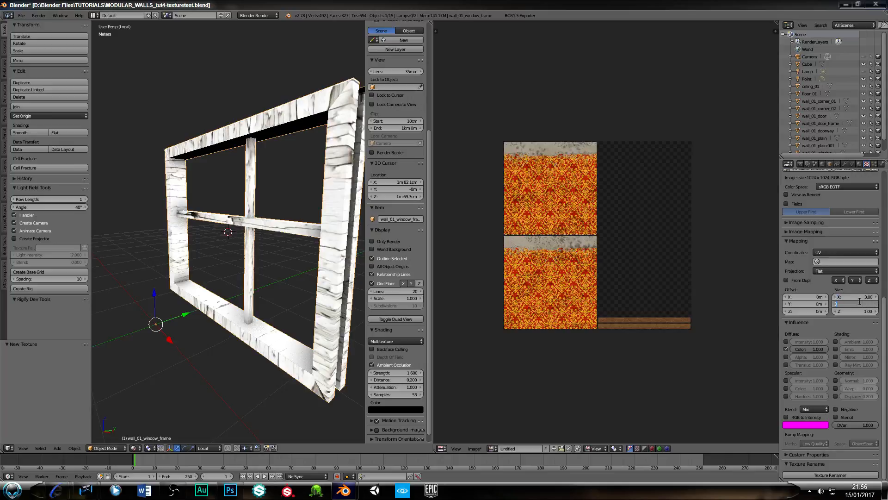
pyautogui.press('Tab')
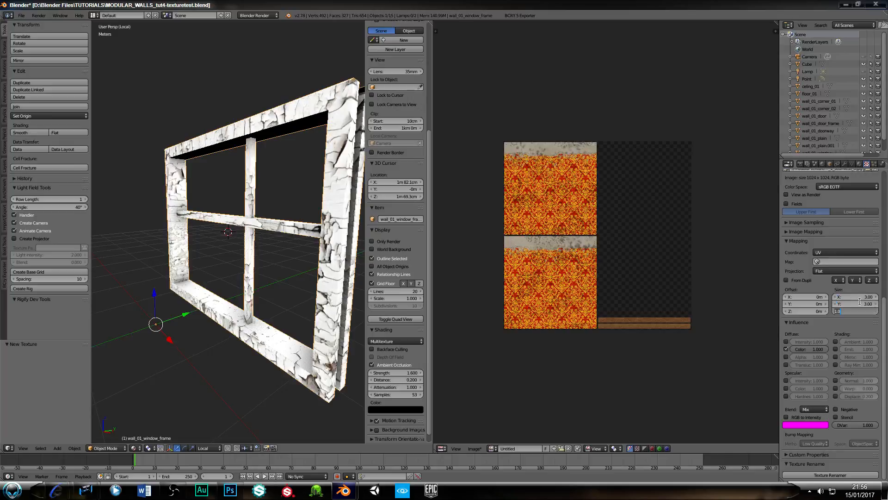
# Set the painted wood texture's mapping size to 4 in X, Y and Z and check the tiling on the window frame
pyautogui.scroll(-3, 185, 293)
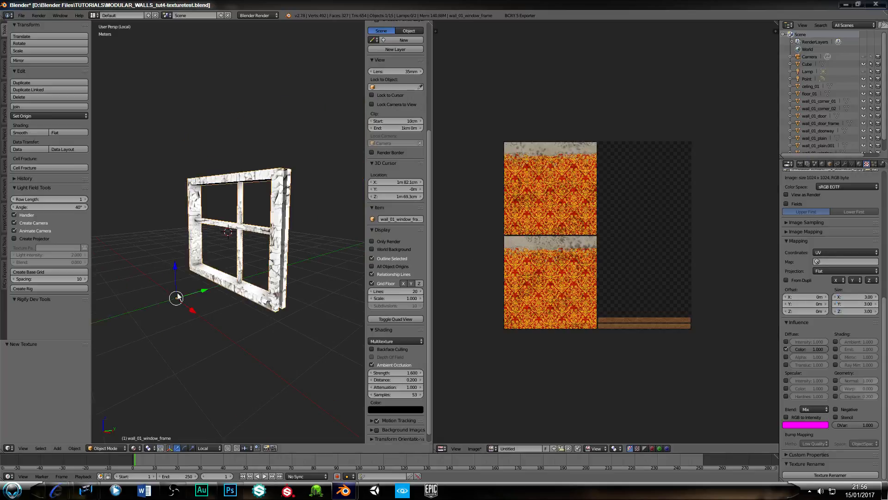
pyautogui.moveTo(180, 296); pyautogui.dragTo(202, 266, button='middle')
pyautogui.scroll(5, 263, 280)
pyautogui.scroll(-4, 215, 272)
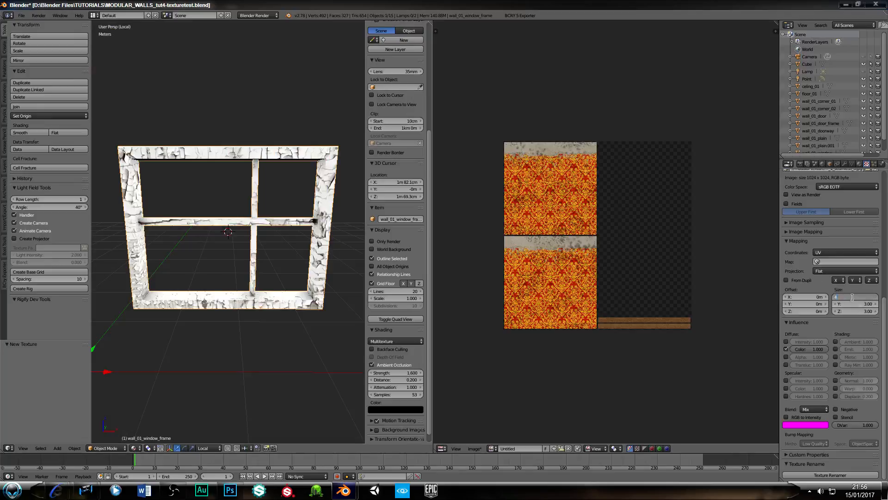
pyautogui.press('Tab')
pyautogui.write('4')
pyautogui.press('Tab')
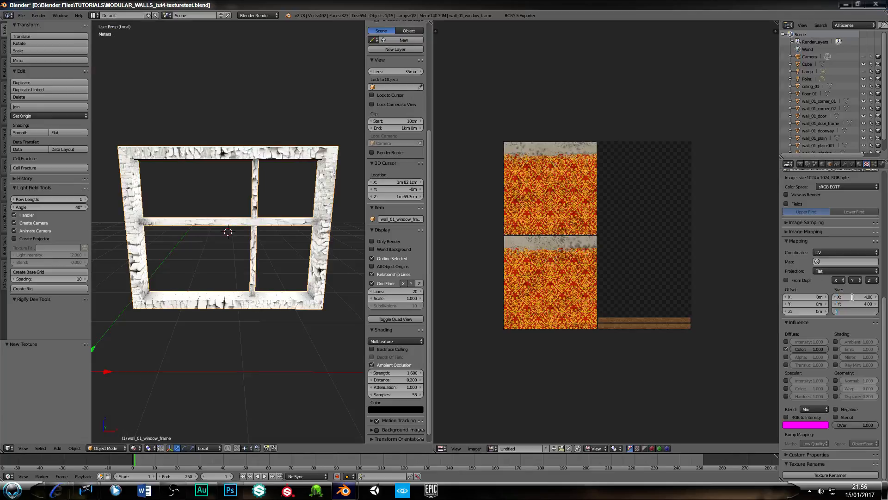
pyautogui.moveTo(209, 266)
pyautogui.mouseDown(button='middle')
pyautogui.moveTo(196, 265)
pyautogui.moveTo(210, 293)
pyautogui.moveTo(156, 237)
pyautogui.moveTo(204, 252)
pyautogui.mouseUp(button='middle')
pyautogui.scroll(5, 197, 267)
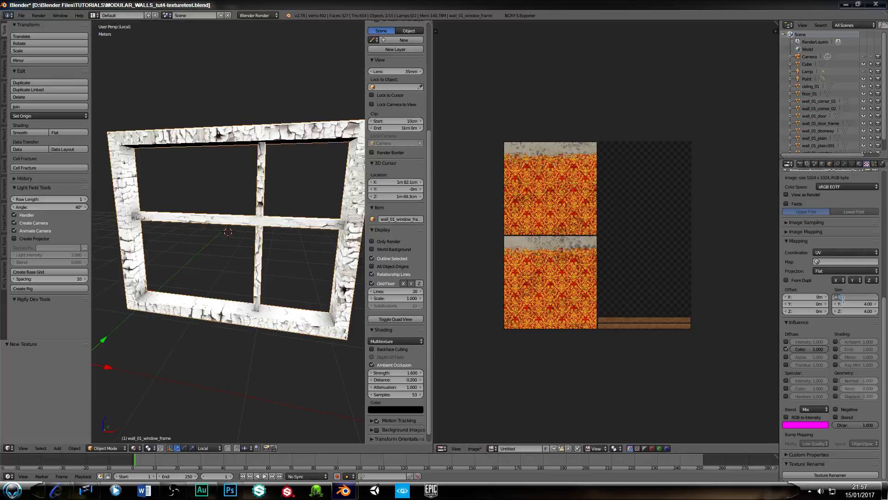
# Set the painted wood texture's mapping size to 6 in X, Y and Z and check the tiling on the window frame
pyautogui.press('Tab')
pyautogui.press('Tab')
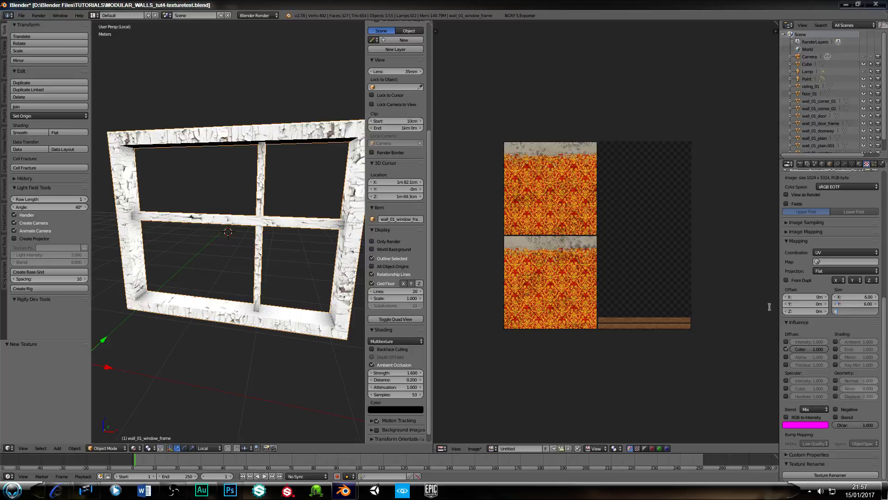
pyautogui.press('Return')
pyautogui.scroll(-3, 267, 316)
pyautogui.moveTo(235, 293); pyautogui.dragTo(270, 284, button='middle')
pyautogui.scroll(5, 278, 259)
pyautogui.moveTo(283, 238); pyautogui.dragTo(185, 255, button='middle')
pyautogui.scroll(-4, 208, 261)
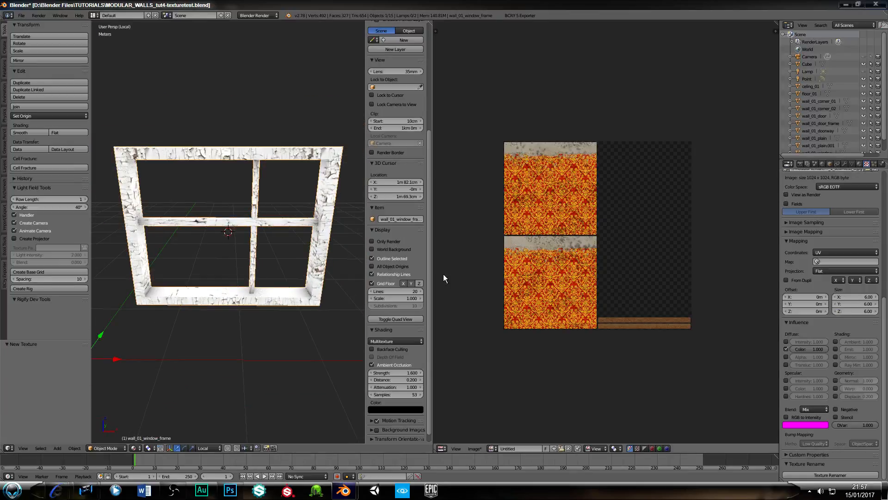
# Widen the 3D viewport and leave local view to inspect the window frame within its wall module
pyautogui.moveTo(432, 278); pyautogui.dragTo(702, 277)
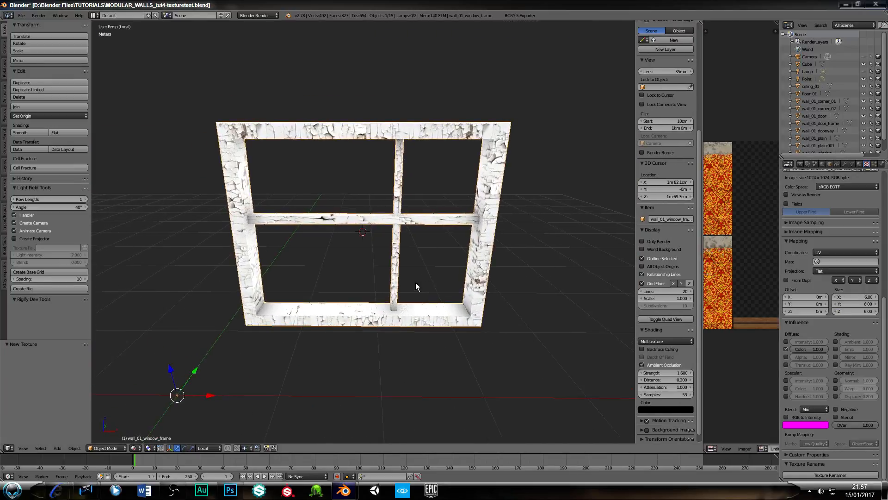
pyautogui.scroll(3, 419, 281)
pyautogui.moveTo(418, 280); pyautogui.dragTo(402, 234, button='middle')
pyautogui.press('KP_Divide')
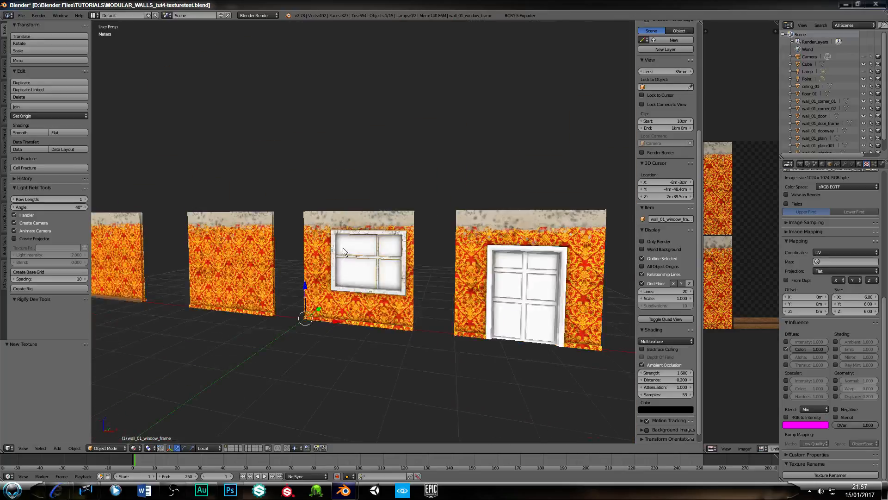
pyautogui.moveTo(342, 248)
pyautogui.mouseDown(button='middle')
pyautogui.moveTo(320, 222)
pyautogui.moveTo(336, 245)
pyautogui.moveTo(313, 232)
pyautogui.moveTo(341, 245)
pyautogui.mouseUp(button='middle')
pyautogui.scroll(6, 336, 245)
pyautogui.scroll(-3, 326, 239)
pyautogui.keyDown('shift'); pyautogui.moveTo(451, 281); pyautogui.dragTo(353, 249, button='middle'); pyautogui.keyUp('shift')
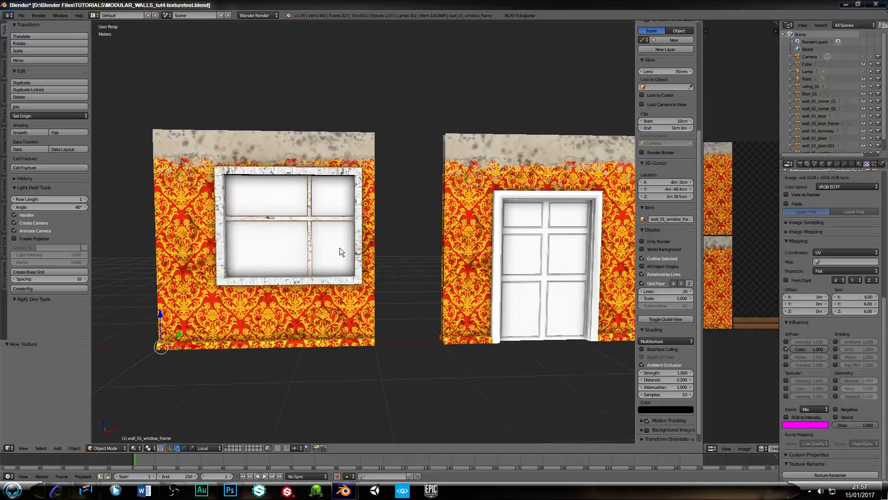
pyautogui.scroll(3, 339, 247)
pyautogui.moveTo(273, 237); pyautogui.dragTo(476, 242, button='middle')
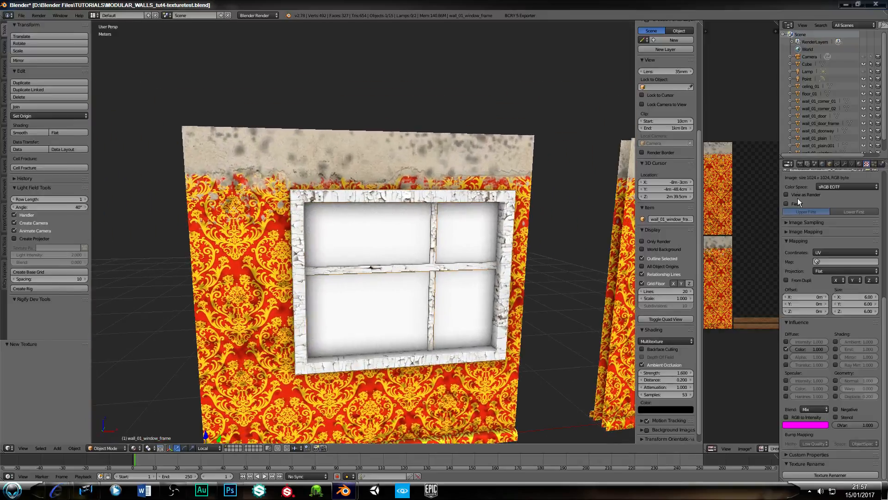
# Set the window wood material's diffuse colour to full white, with R, G and B at 1.000
pyautogui.click(859, 165)
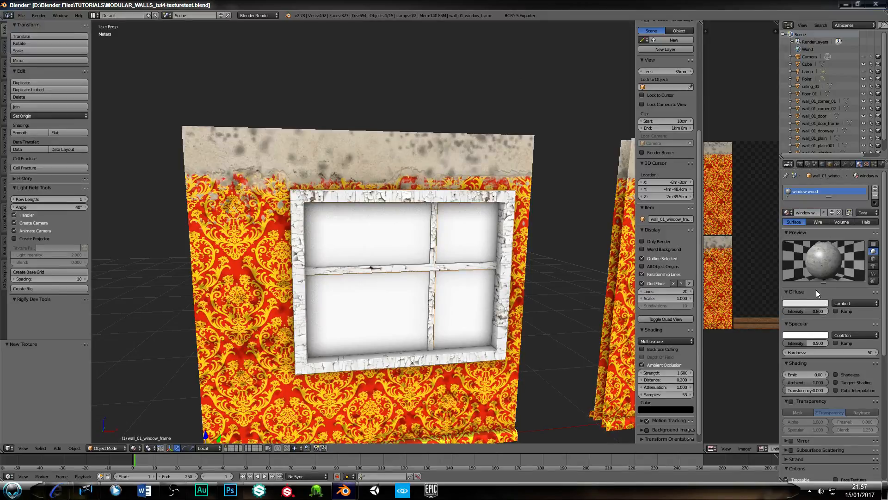
pyautogui.click(809, 301)
pyautogui.moveTo(821, 208)
pyautogui.mouseDown()
pyautogui.moveTo(821, 258)
pyautogui.moveTo(821, 205)
pyautogui.mouseUp()
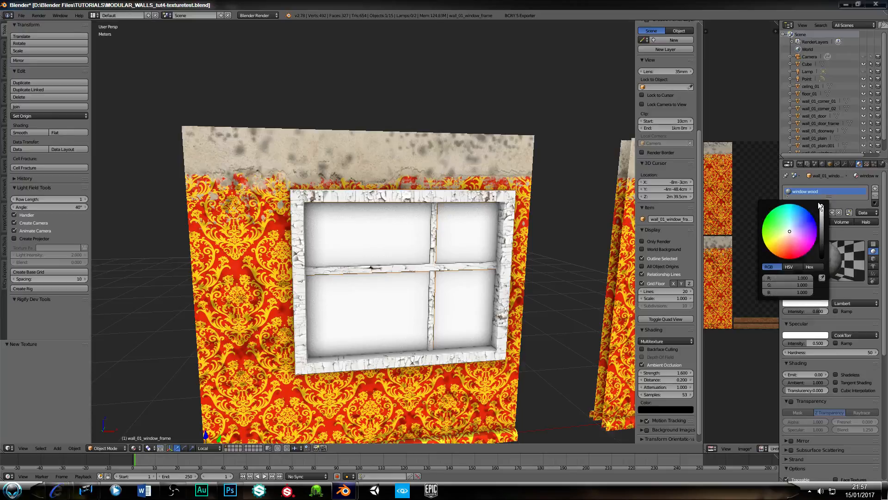
pyautogui.scroll(-6, 335, 282)
pyautogui.scroll(4, 364, 271)
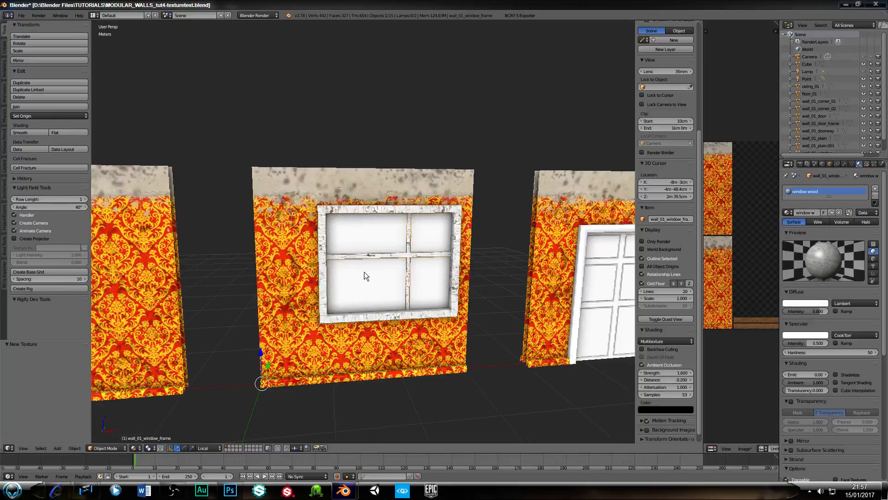
# Change the Point lamp's type from Hemi to Point and move it about 13.9 m along X towards the window wall
pyautogui.scroll(-4, 219, 380)
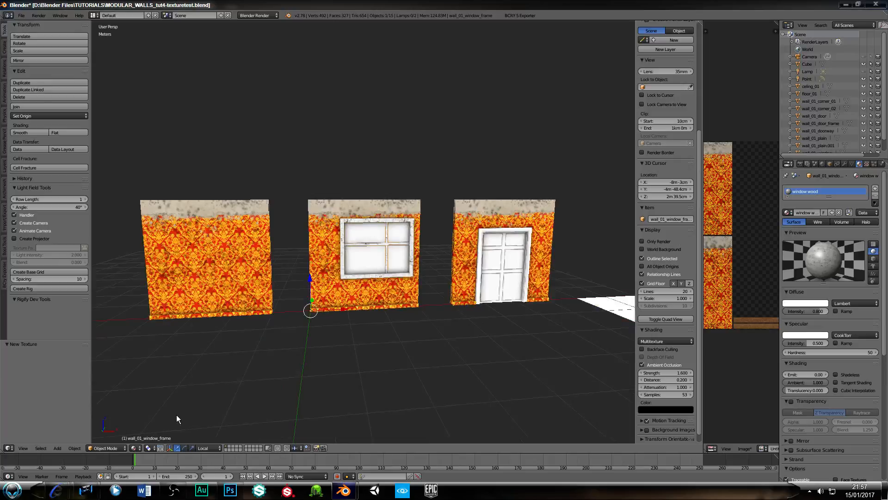
pyautogui.scroll(-3, 220, 246)
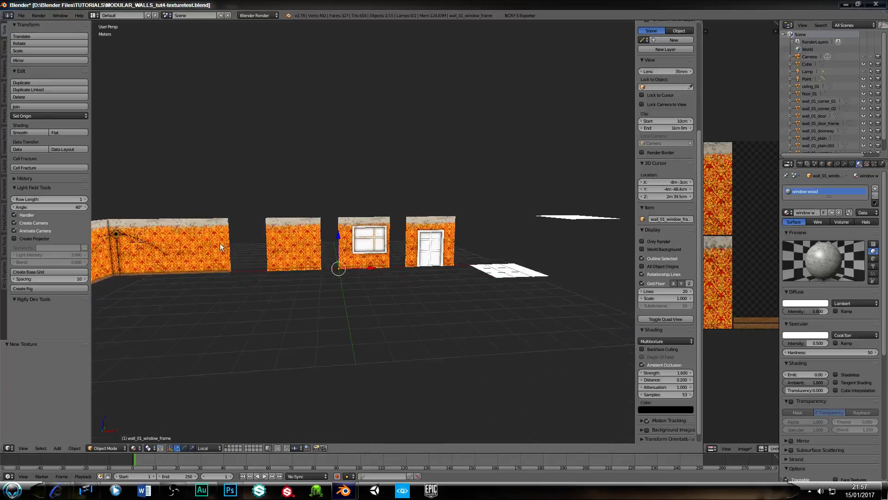
pyautogui.rightClick(123, 237)
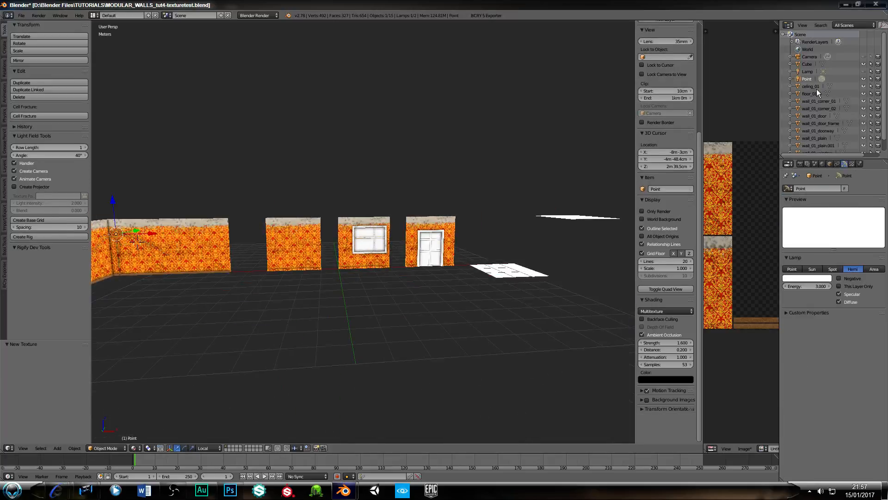
pyautogui.click(791, 269)
pyautogui.moveTo(141, 237); pyautogui.dragTo(424, 228)
pyautogui.scroll(8, 365, 238)
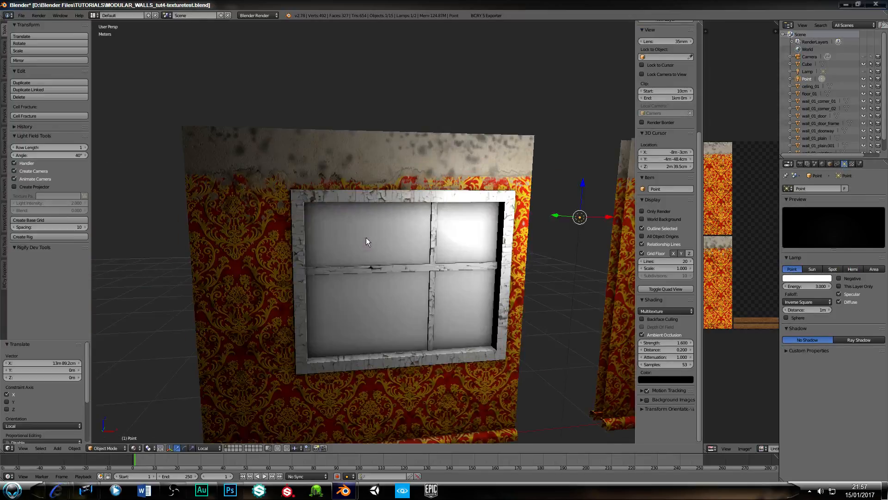
# Select the window frame and set its window wood material's diffuse intensity to 1.000
pyautogui.rightClick(503, 207)
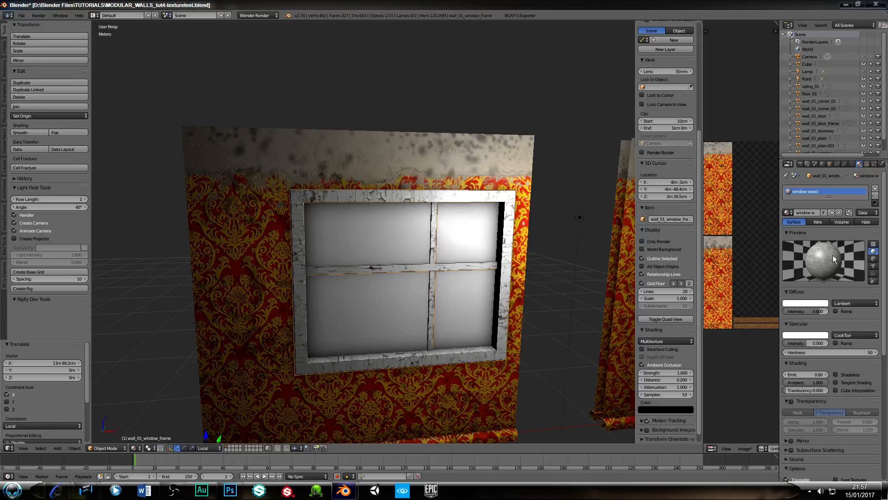
pyautogui.moveTo(821, 315); pyautogui.dragTo(833, 314)
# Try an orange diffuse colour on the window wood material and return it to full white
pyautogui.click(812, 303)
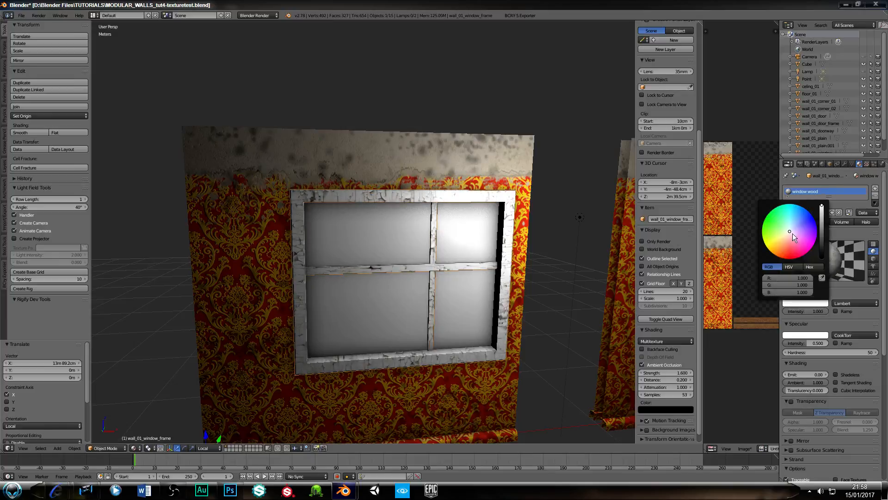
pyautogui.moveTo(792, 233); pyautogui.dragTo(781, 256)
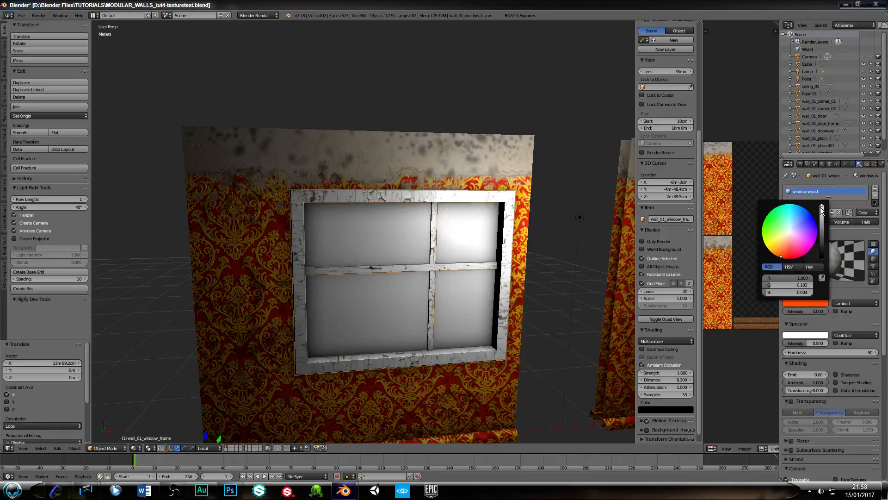
pyautogui.moveTo(822, 207)
pyautogui.mouseDown()
pyautogui.moveTo(823, 251)
pyautogui.moveTo(821, 205)
pyautogui.mouseUp()
pyautogui.moveTo(801, 277); pyautogui.dragTo(812, 292)
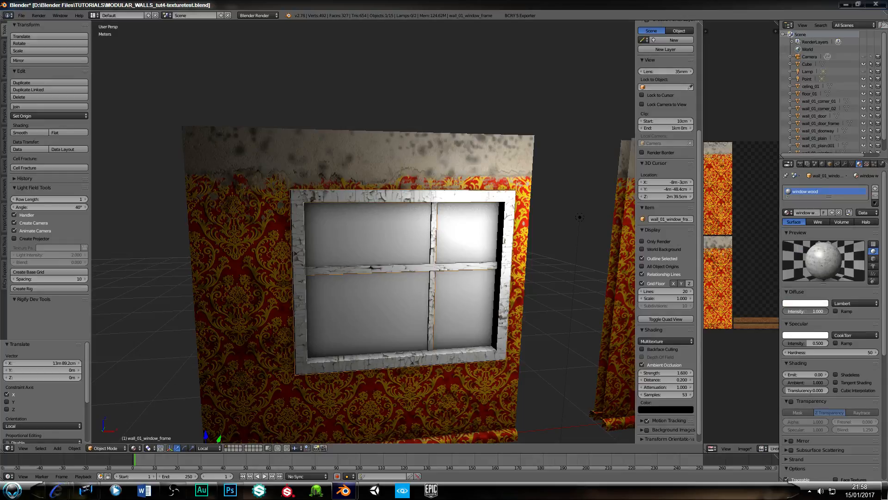
# Let the painted wood texture influence specular intensity, colour and hardness, and check the window frame up close
pyautogui.click(864, 164)
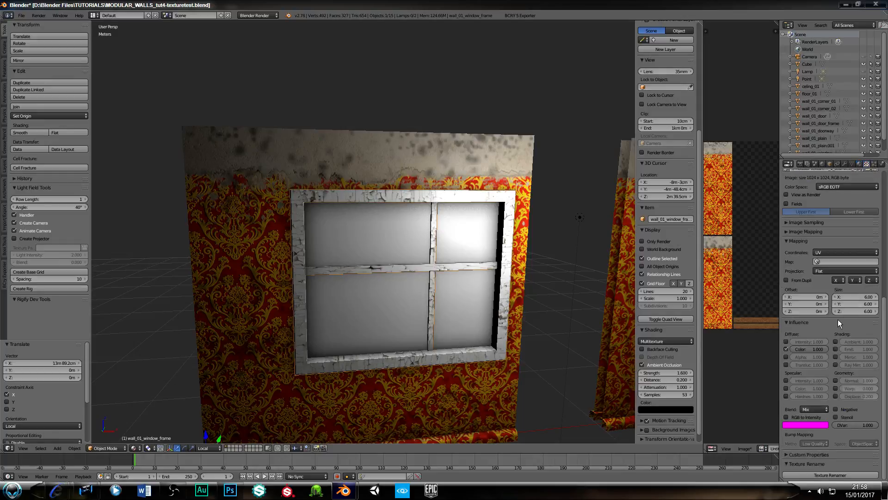
pyautogui.click(786, 380)
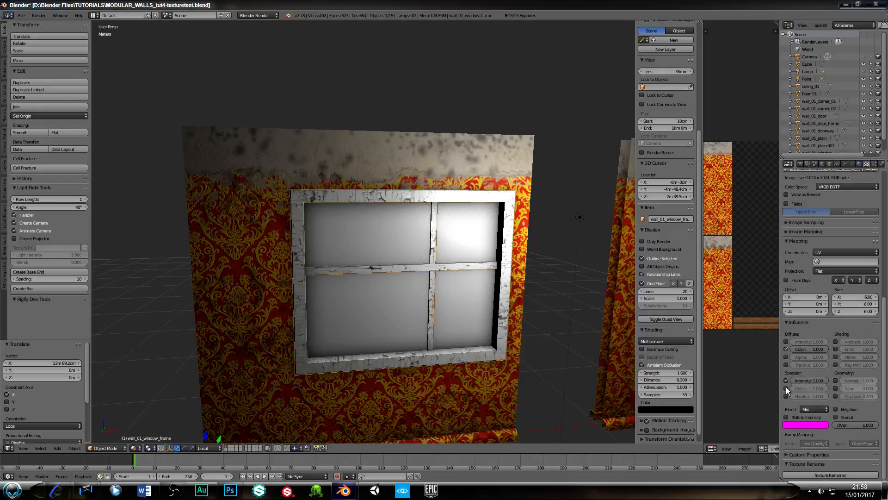
pyautogui.click(786, 388)
pyautogui.click(786, 396)
pyautogui.scroll(3, 420, 288)
pyautogui.moveTo(422, 266); pyautogui.dragTo(396, 262, button='middle')
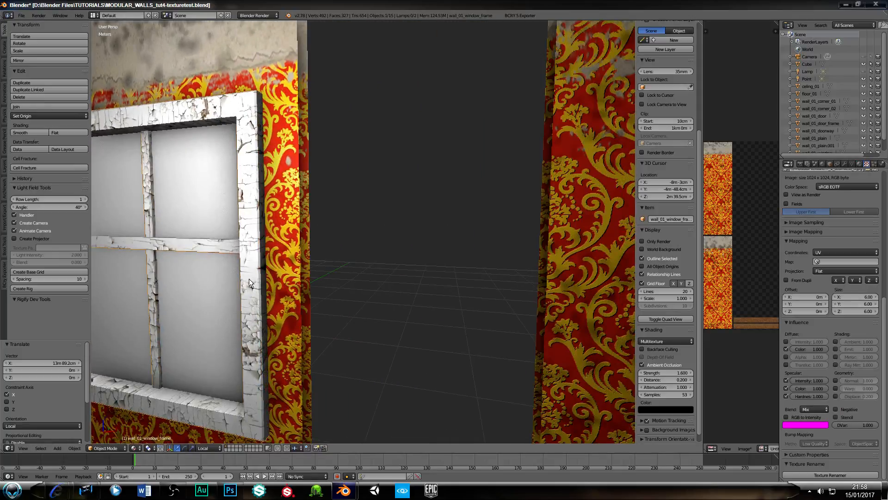
pyautogui.moveTo(249, 278); pyautogui.dragTo(359, 279, button='middle')
pyautogui.rightClick(366, 290)
pyautogui.rightClick(390, 302)
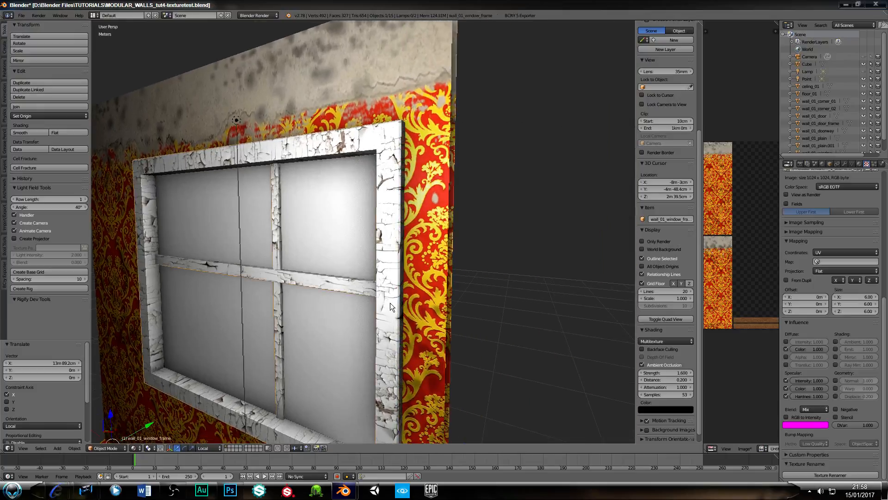
# Move the Point lamp about -2.33 m along its local X axis to light the window frame at an angle
pyautogui.moveTo(390, 303); pyautogui.dragTo(348, 277, button='middle')
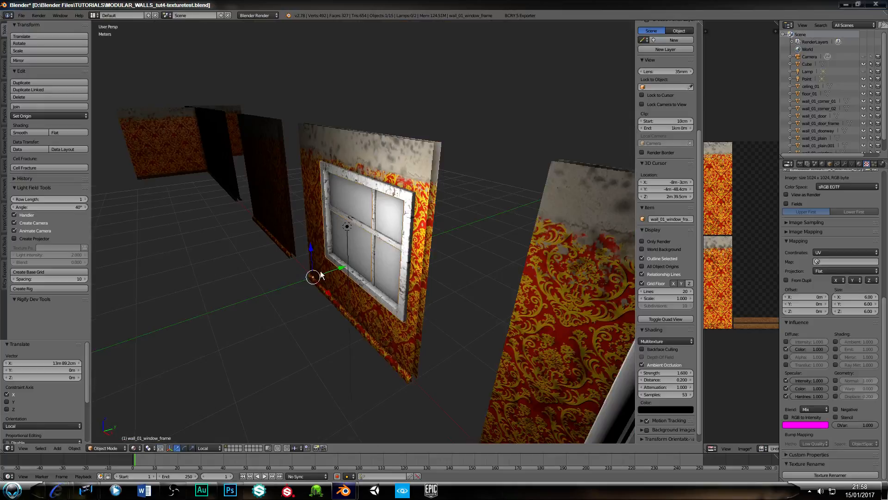
pyautogui.rightClick(347, 225)
pyautogui.press('g')
pyautogui.press('x')
pyautogui.press('x')
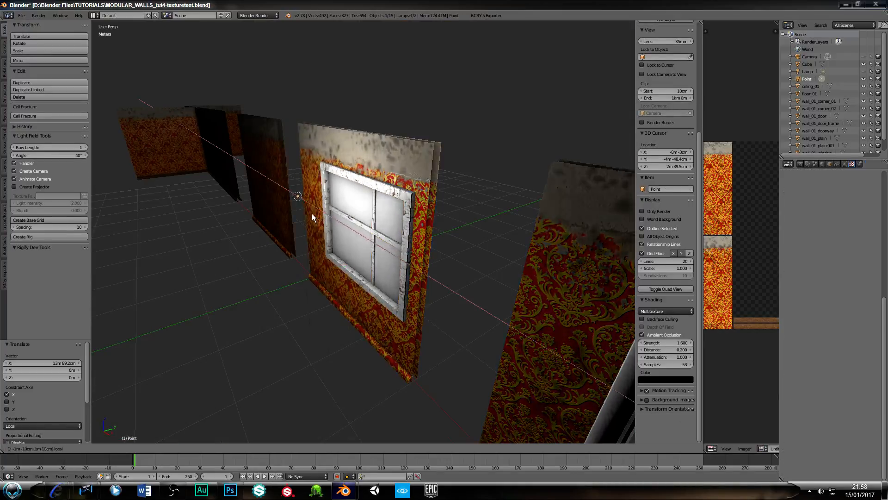
pyautogui.click(280, 204)
pyautogui.moveTo(297, 215); pyautogui.dragTo(315, 195, button='middle')
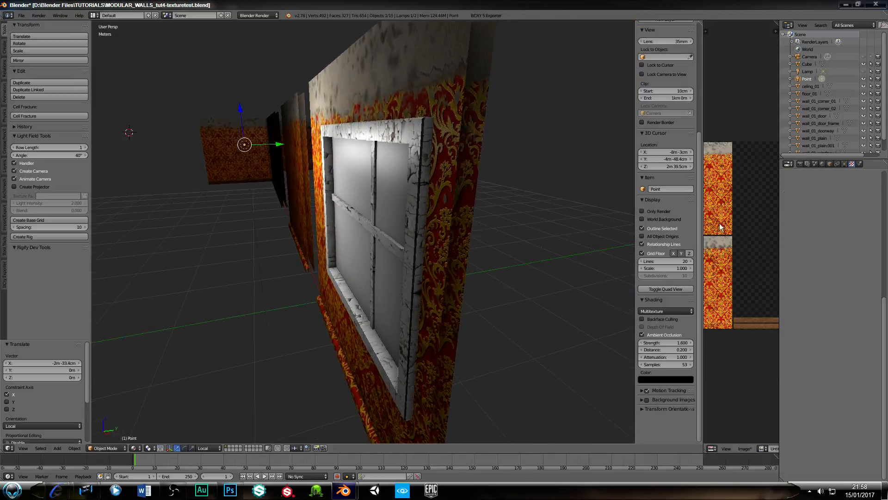
# Enable the painted wood texture's normal influence on the window frame and set it to 0.1
pyautogui.rightClick(404, 179)
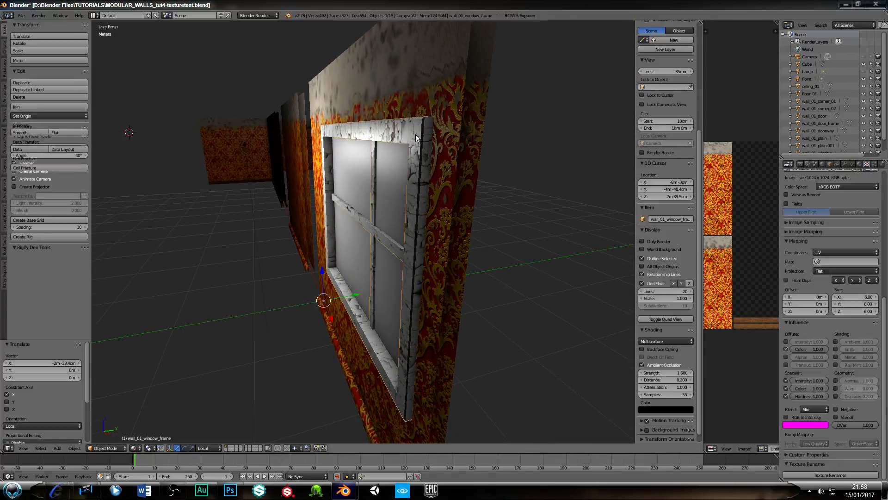
pyautogui.click(836, 380)
pyautogui.scroll(1, 451, 280)
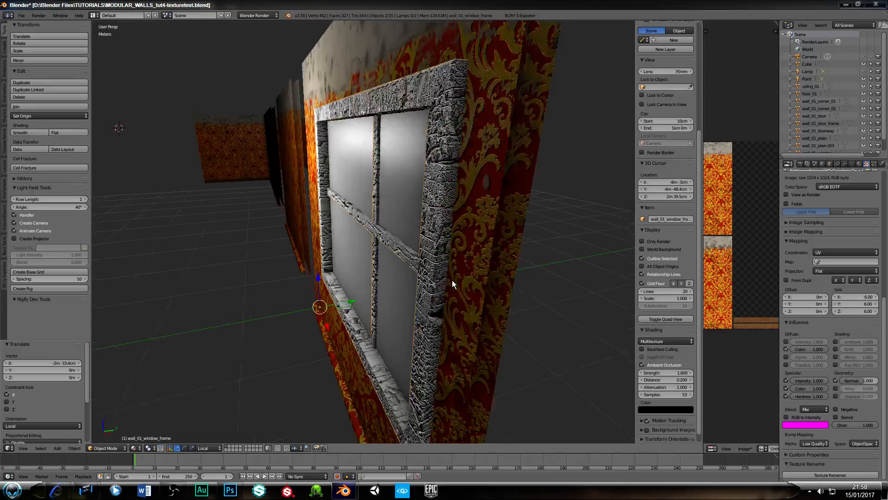
pyautogui.scroll(-1, 452, 281)
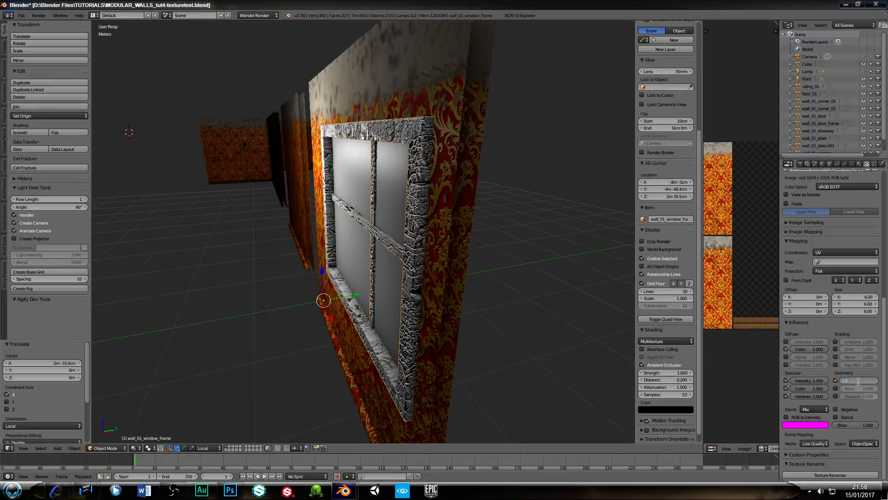
pyautogui.press('Return')
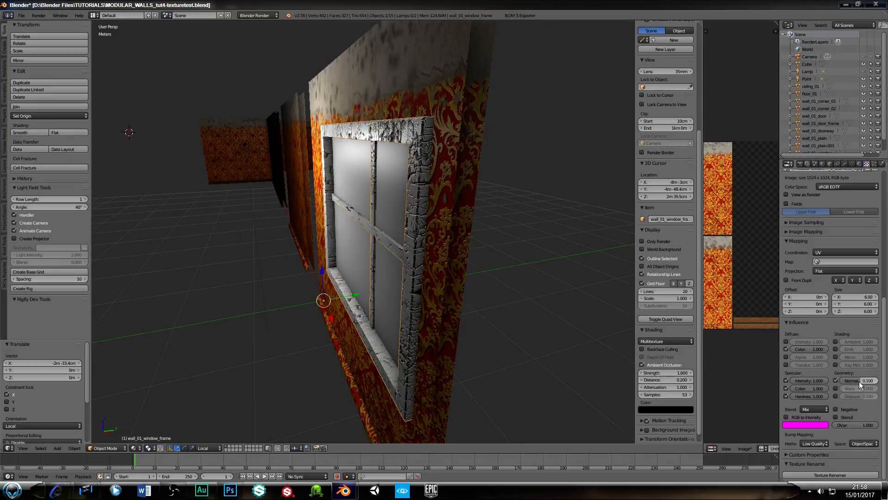
pyautogui.scroll(1, 329, 254)
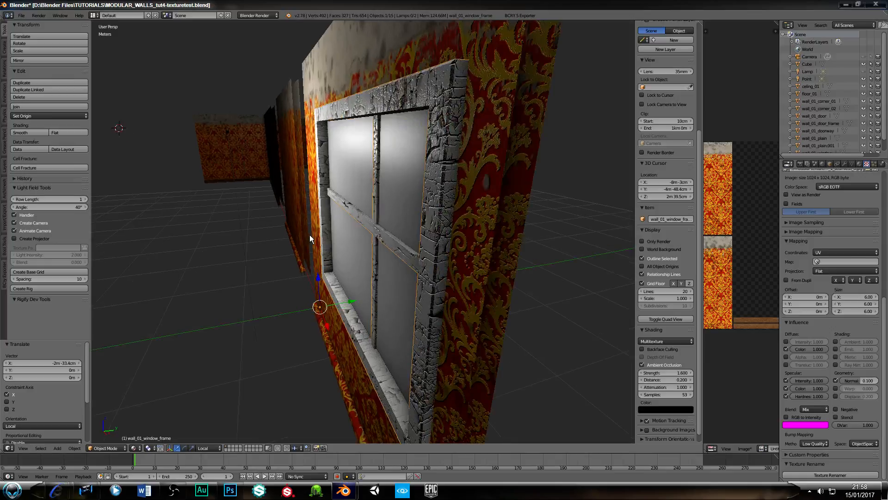
pyautogui.moveTo(309, 234); pyautogui.dragTo(349, 234, button='middle')
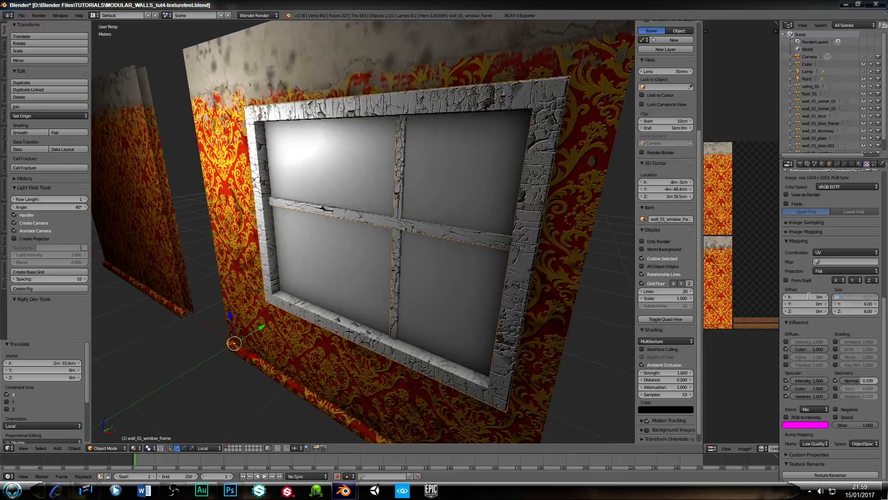
# Set the painted wood texture's mapping size to 10 on X, Y and Z
pyautogui.press('Tab')
pyautogui.write('10')
pyautogui.press('Tab')
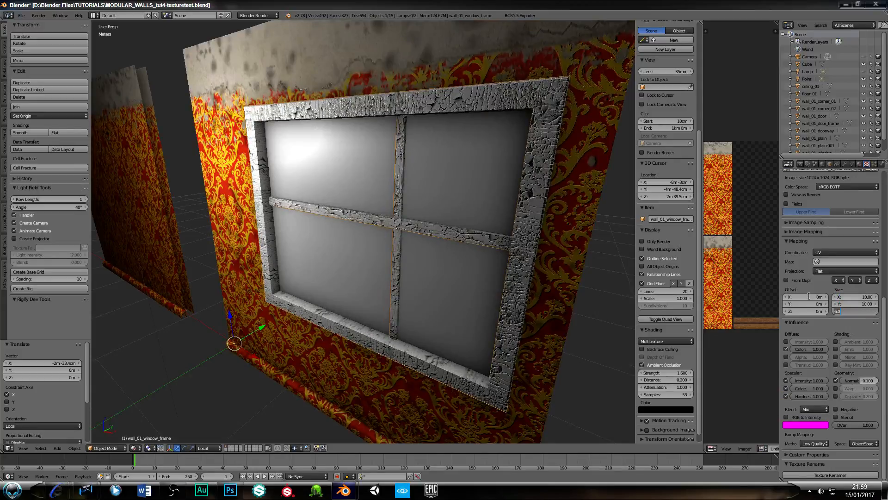
pyautogui.write('10')
pyautogui.press('Return')
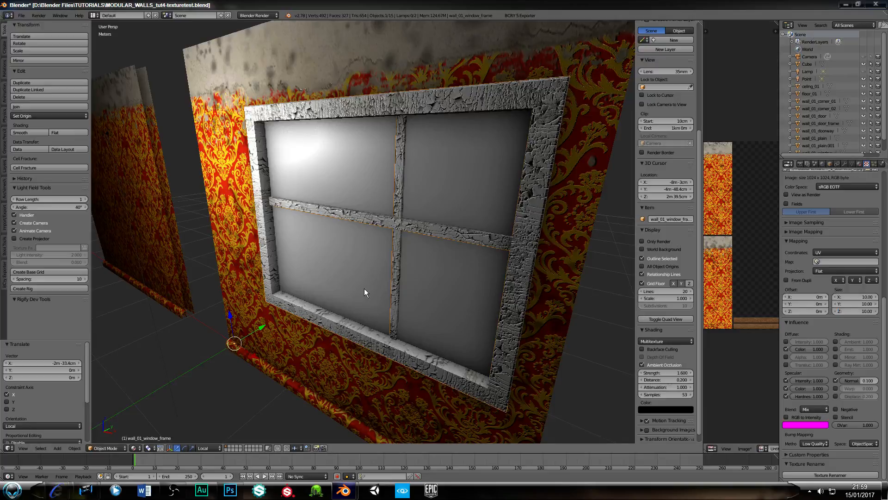
# Set the painted wood texture's normal influence to 0.05 and check the window frame from an angle and from farther away
pyautogui.moveTo(364, 290); pyautogui.dragTo(346, 266, button='middle')
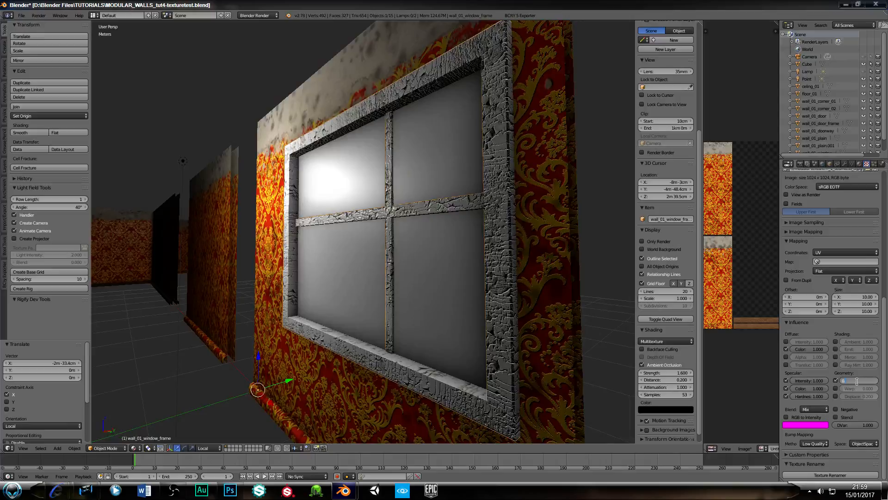
pyautogui.press('Return')
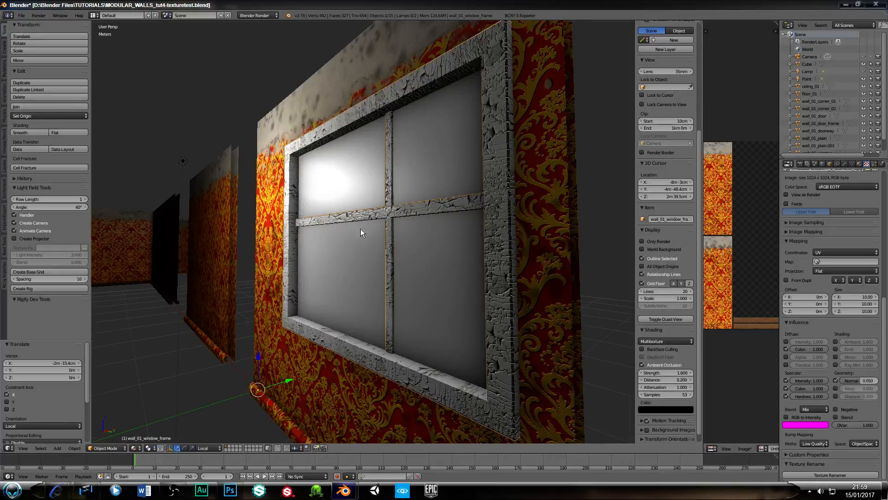
pyautogui.moveTo(360, 229); pyautogui.dragTo(326, 258, button='middle')
pyautogui.moveTo(328, 236); pyautogui.dragTo(268, 225, button='middle')
pyautogui.scroll(-2, 401, 249)
pyautogui.scroll(-2, 401, 243)
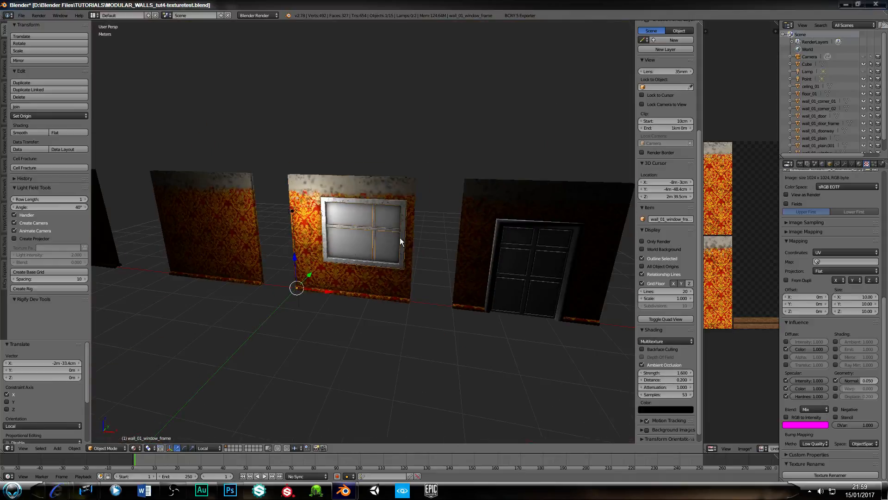
# Widen the image view and bake the window frame's textures into the shared wall image, using the Textures bake mode
pyautogui.moveTo(701, 260); pyautogui.dragTo(311, 284)
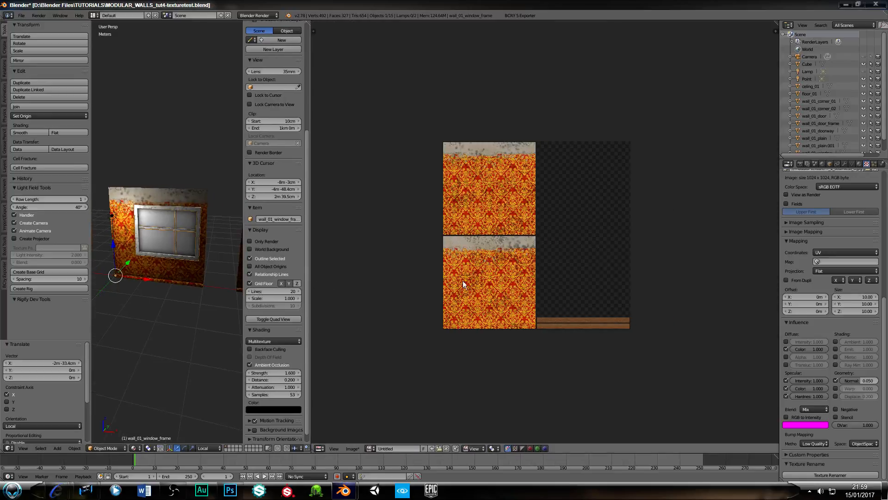
pyautogui.scroll(2, 545, 250)
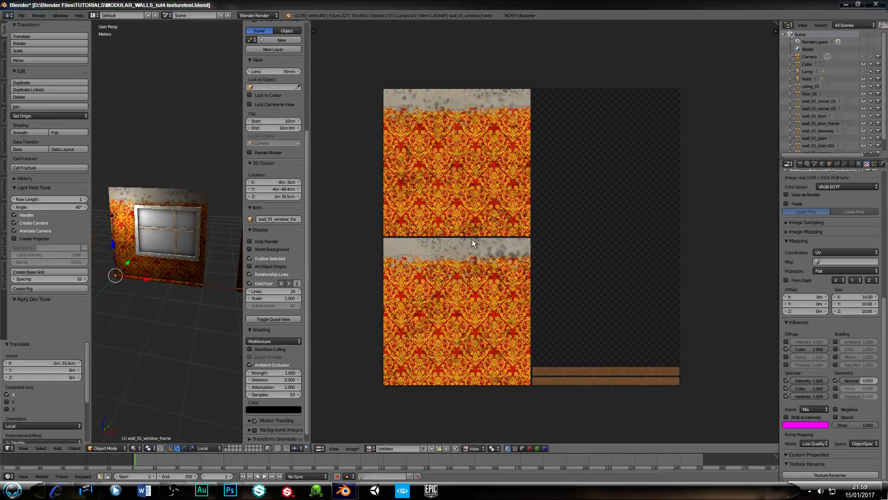
pyautogui.moveTo(475, 240)
pyautogui.mouseDown(button='middle')
pyautogui.moveTo(454, 237)
pyautogui.moveTo(471, 231)
pyautogui.mouseUp(button='middle')
pyautogui.scroll(1, 455, 237)
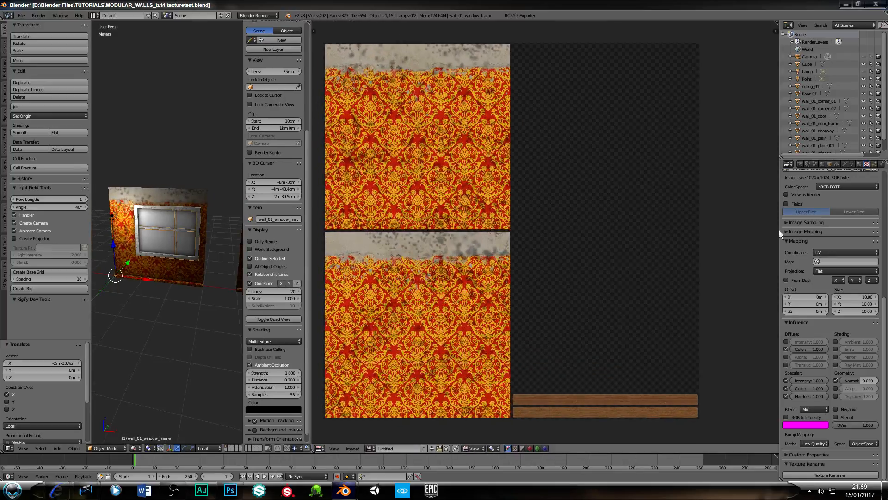
pyautogui.click(800, 164)
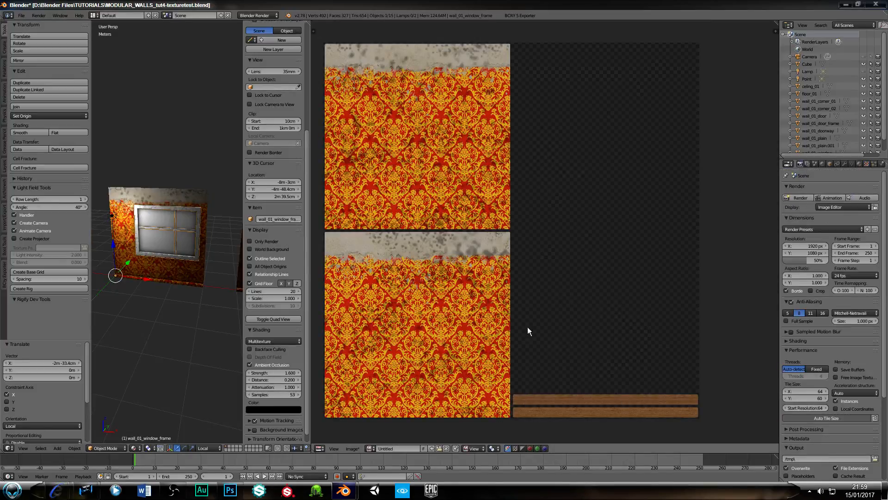
pyautogui.scroll(-5, 804, 329)
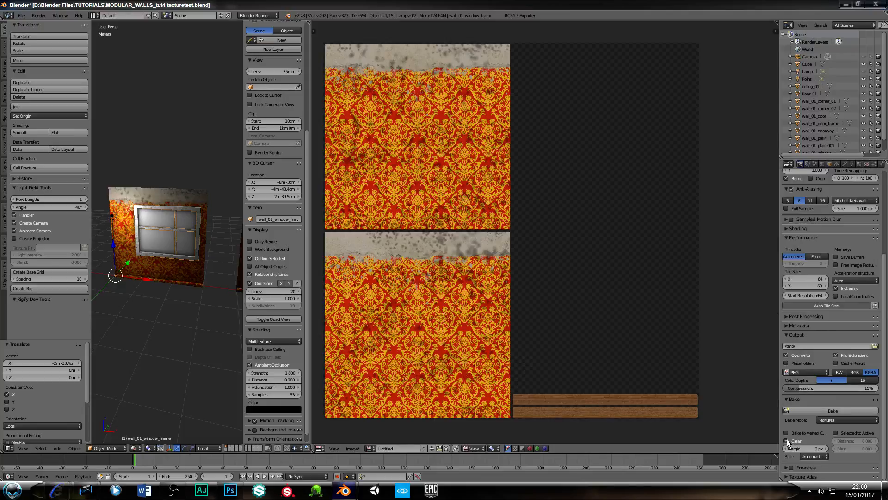
pyautogui.click(823, 410)
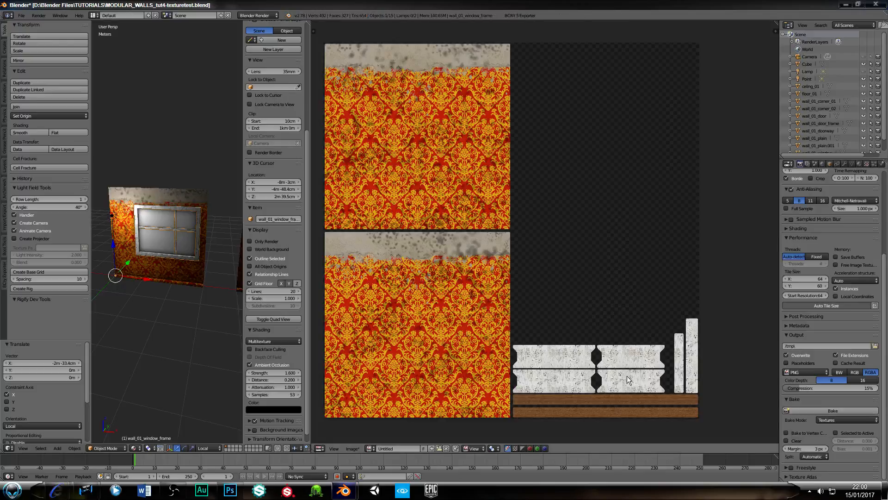
# Assign the existing window wood material to the door frame and look at it up close
pyautogui.moveTo(309, 275); pyautogui.dragTo(520, 275)
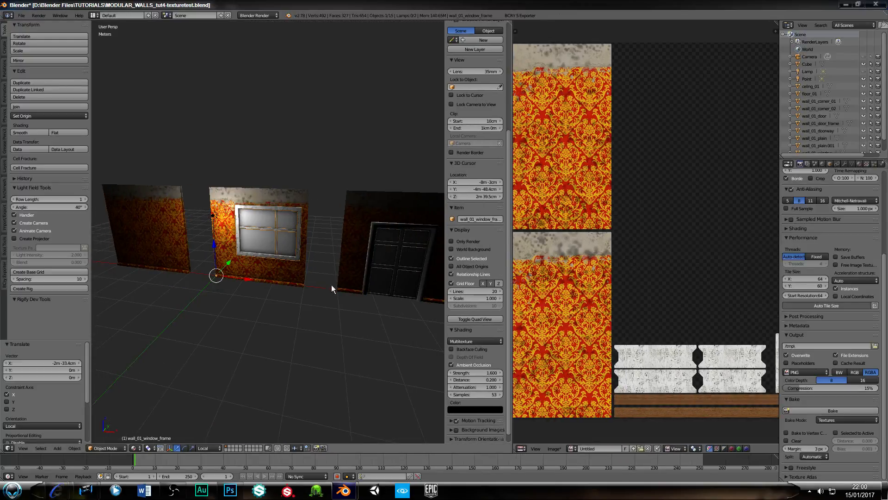
pyautogui.keyDown('shift'); pyautogui.moveTo(331, 289); pyautogui.dragTo(242, 270, button='middle'); pyautogui.keyUp('shift')
pyautogui.scroll(1, 242, 270)
pyautogui.rightClick(259, 251)
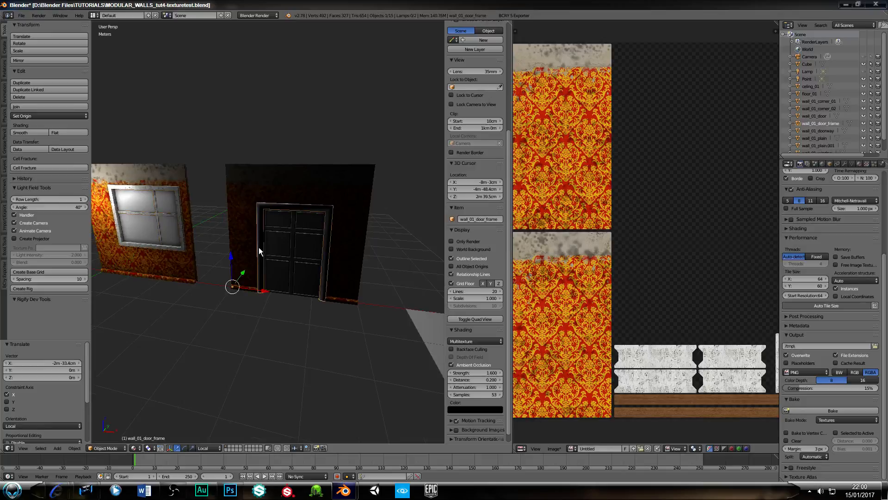
pyautogui.scroll(6, 826, 188)
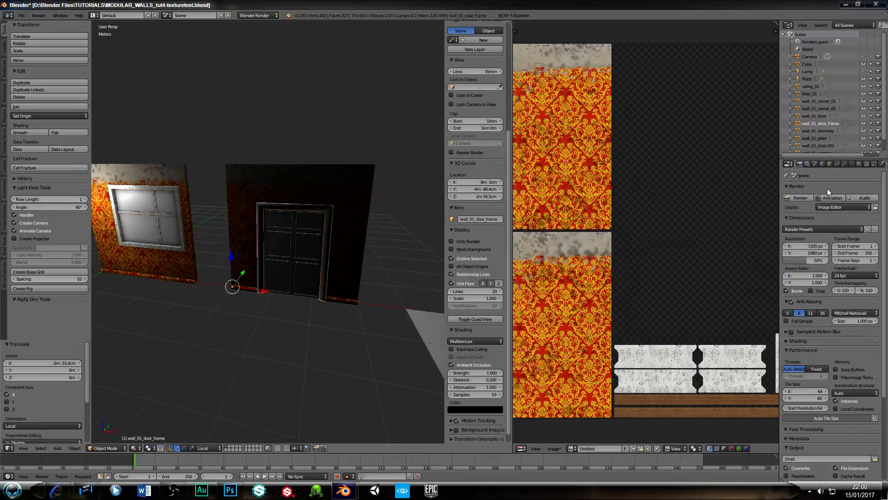
pyautogui.click(858, 164)
pyautogui.click(788, 212)
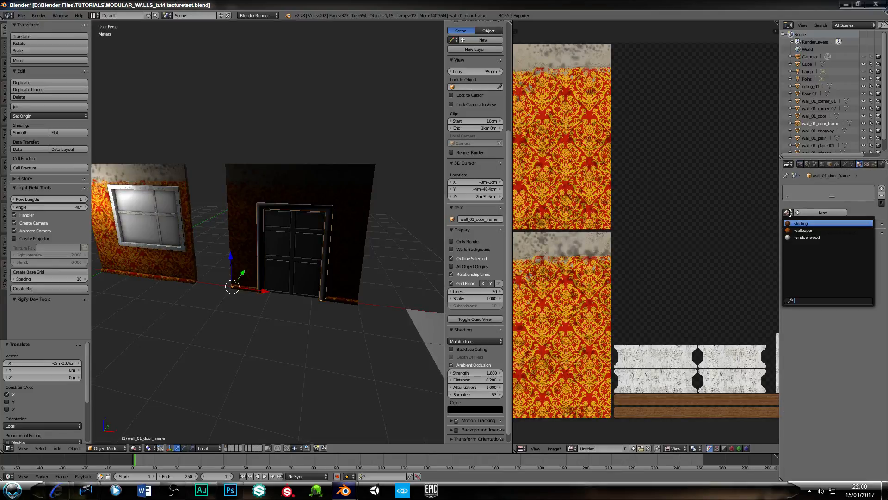
pyautogui.click(805, 238)
pyautogui.scroll(3, 246, 276)
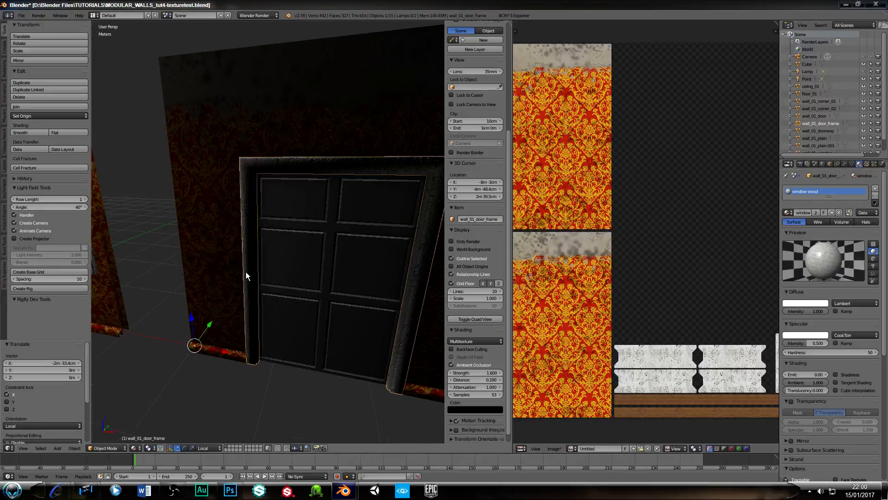
pyautogui.scroll(2, 246, 273)
pyautogui.moveTo(297, 245); pyautogui.dragTo(224, 252, button='middle')
pyautogui.scroll(-3, 252, 245)
pyautogui.scroll(-4, 223, 252)
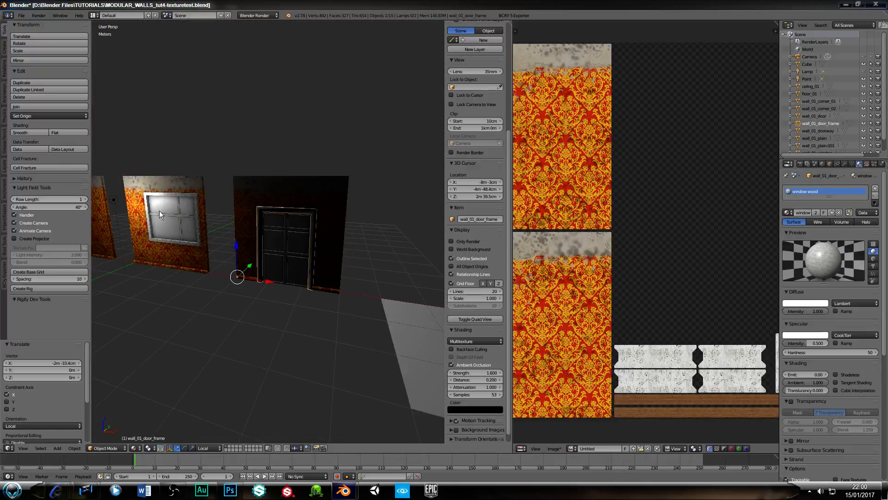
# Move the Point lamp about 4.53 m along its local X axis to the doorway wall and inspect the lit door frame
pyautogui.rightClick(114, 201)
pyautogui.press('g')
pyautogui.press('x')
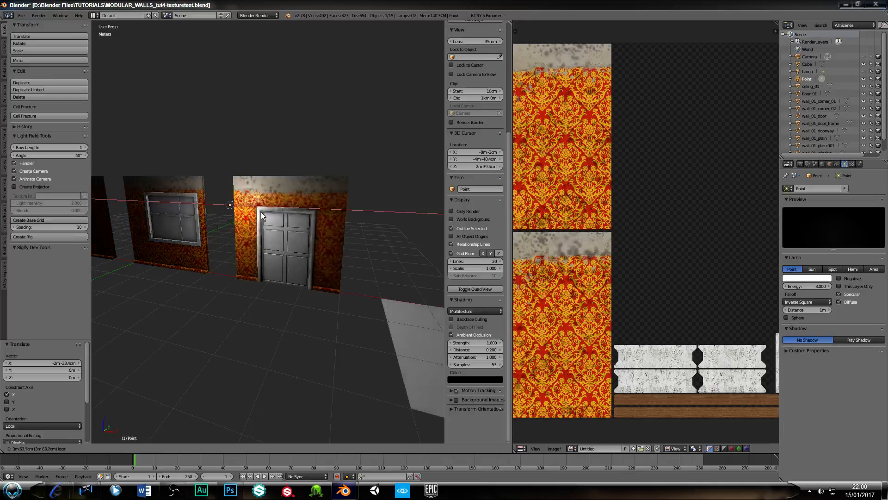
pyautogui.click(265, 240)
pyautogui.scroll(6, 266, 237)
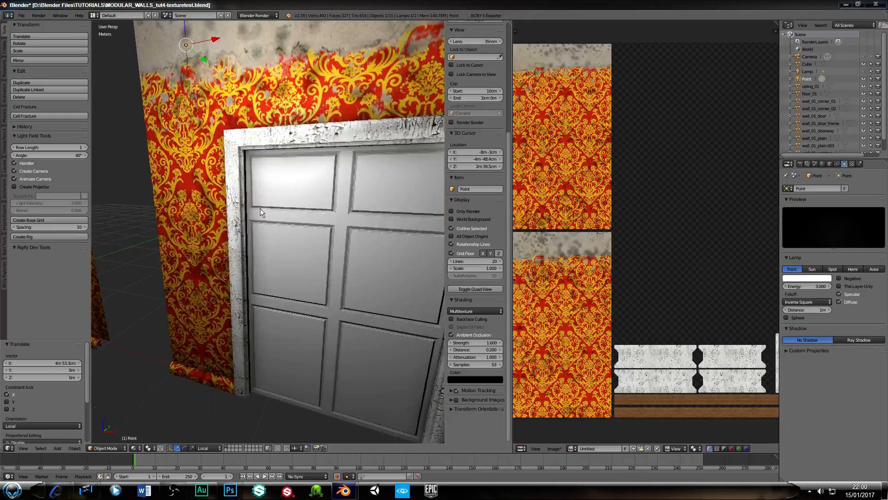
pyautogui.moveTo(259, 208); pyautogui.dragTo(308, 200, button='middle')
pyautogui.scroll(-5, 238, 204)
pyautogui.scroll(1, 292, 210)
pyautogui.keyDown('shift'); pyautogui.moveTo(329, 240); pyautogui.dragTo(279, 209, button='middle'); pyautogui.keyUp('shift')
pyautogui.scroll(-6, 246, 215)
pyautogui.scroll(1, 286, 213)
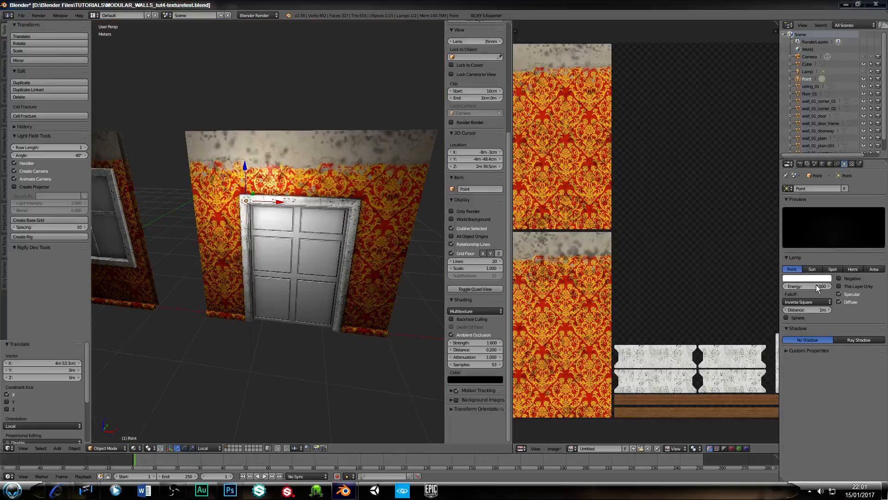
# Examine the wallpaper and painted wood areas of the baked image up close in an enlarged image view
pyautogui.rightClick(353, 252)
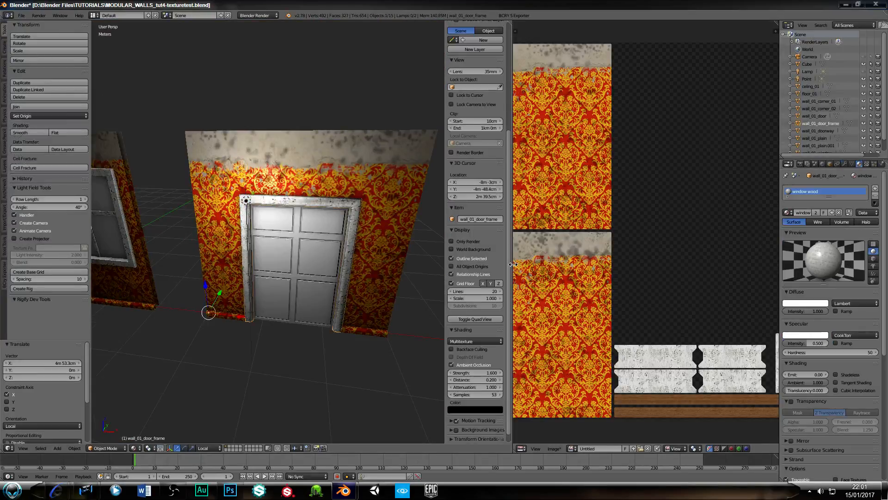
pyautogui.moveTo(511, 266); pyautogui.dragTo(308, 288)
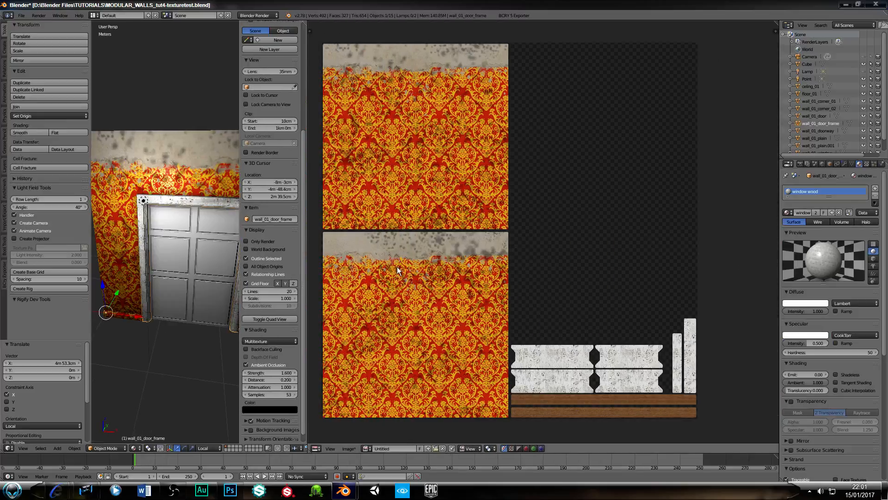
pyautogui.moveTo(397, 265); pyautogui.dragTo(418, 263, button='middle')
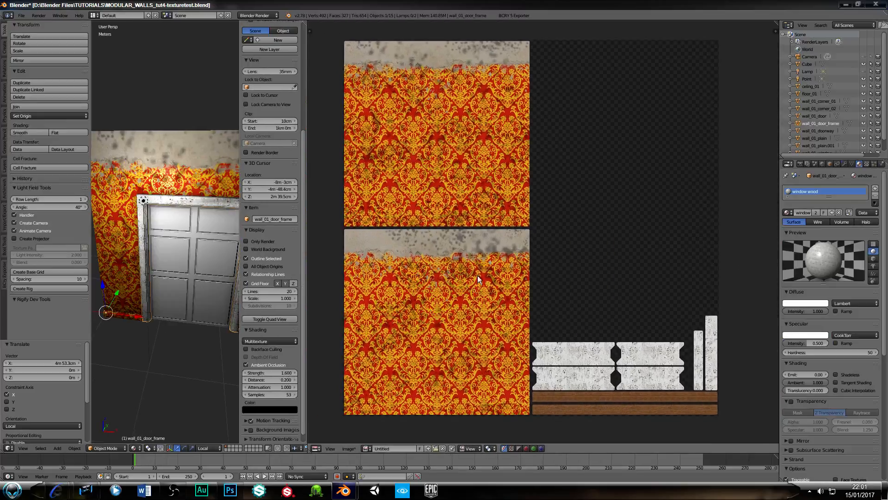
pyautogui.scroll(9, 479, 278)
pyautogui.scroll(-7, 469, 280)
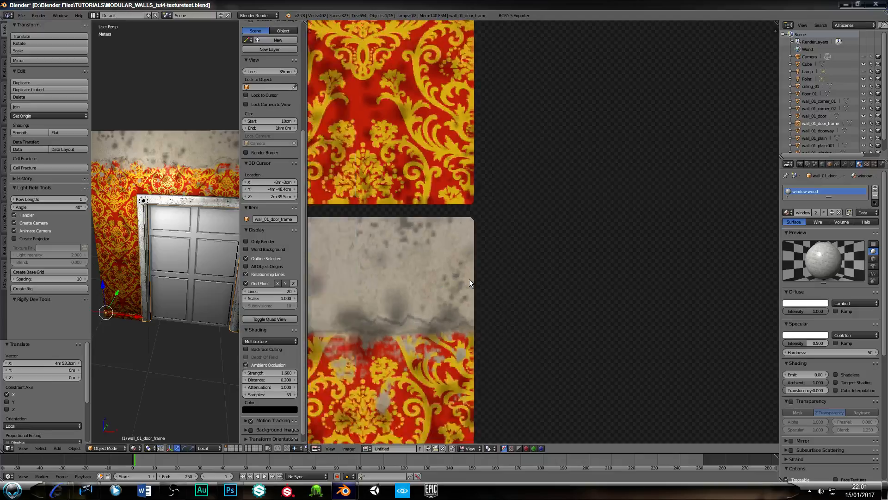
pyautogui.scroll(2, 468, 285)
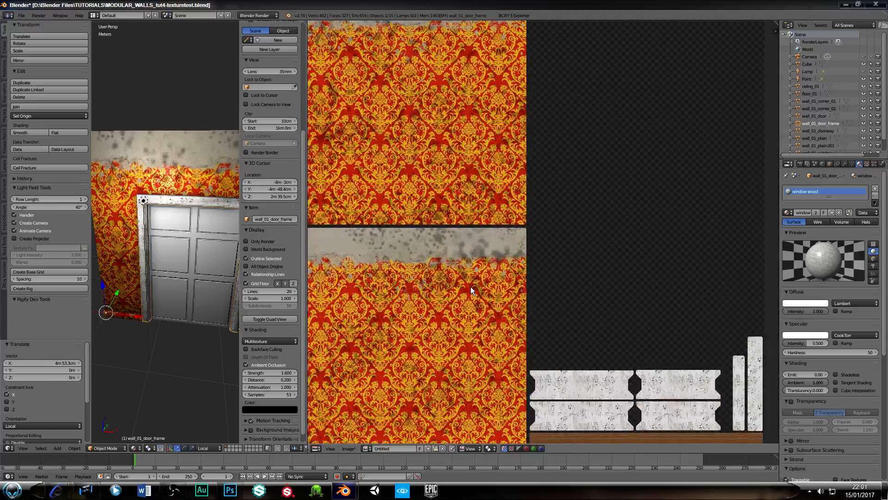
pyautogui.scroll(-1, 470, 287)
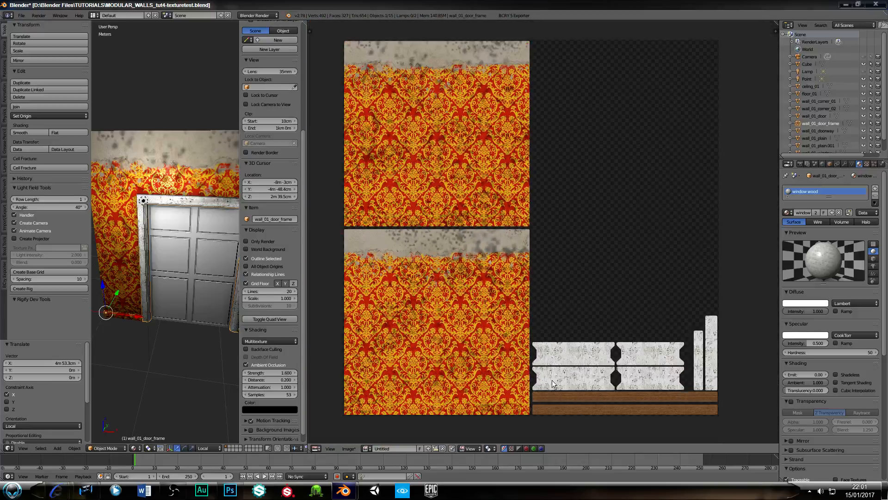
pyautogui.scroll(8, 551, 380)
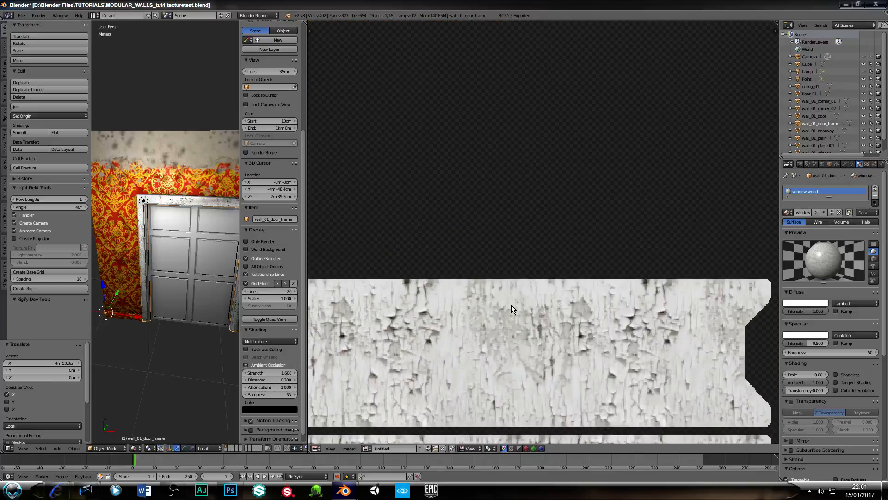
pyautogui.scroll(-7, 511, 304)
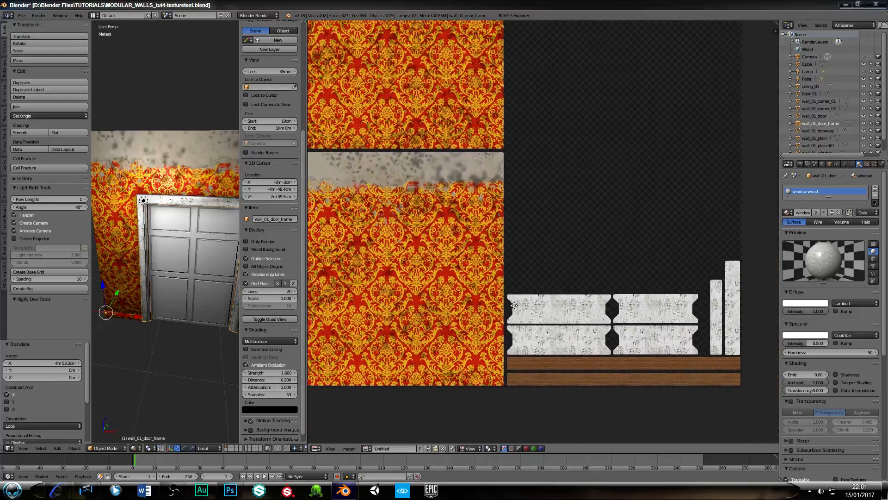
pyautogui.scroll(-2, 519, 310)
pyautogui.moveTo(514, 305); pyautogui.dragTo(519, 343, button='middle')
pyautogui.scroll(1, 517, 340)
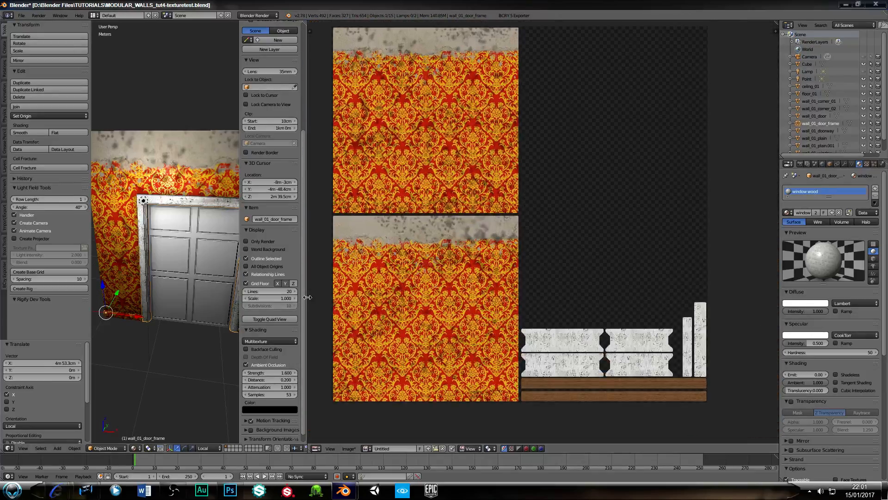
pyautogui.moveTo(307, 297); pyautogui.dragTo(246, 310)
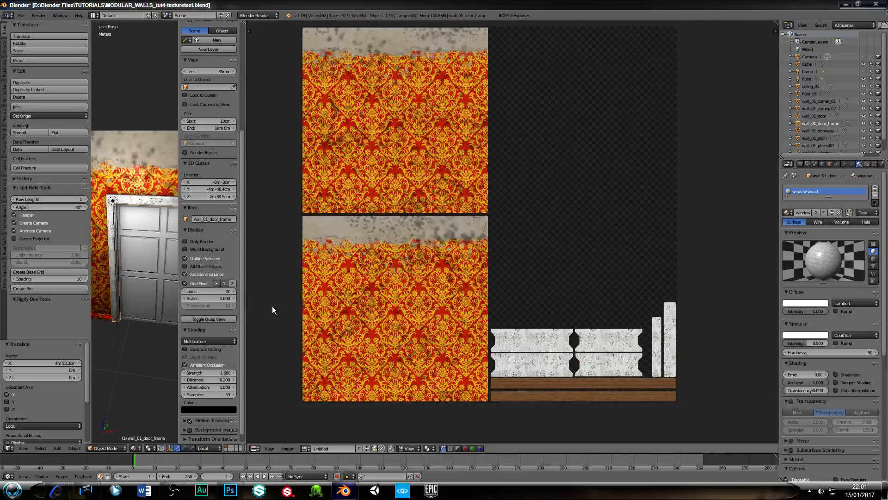
pyautogui.scroll(1, 304, 283)
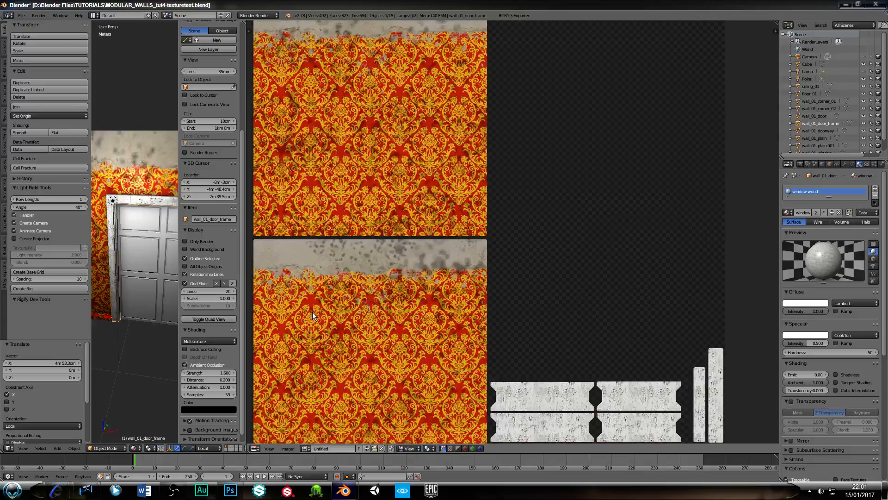
pyautogui.scroll(-1, 319, 308)
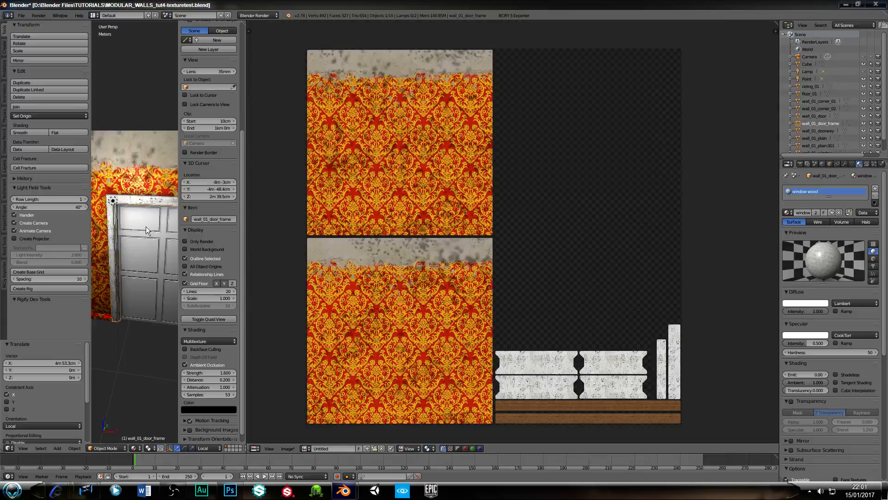
# Select the door frame and bake its textures into the shared wall image, using the Textures bake mode
pyautogui.rightClick(134, 199)
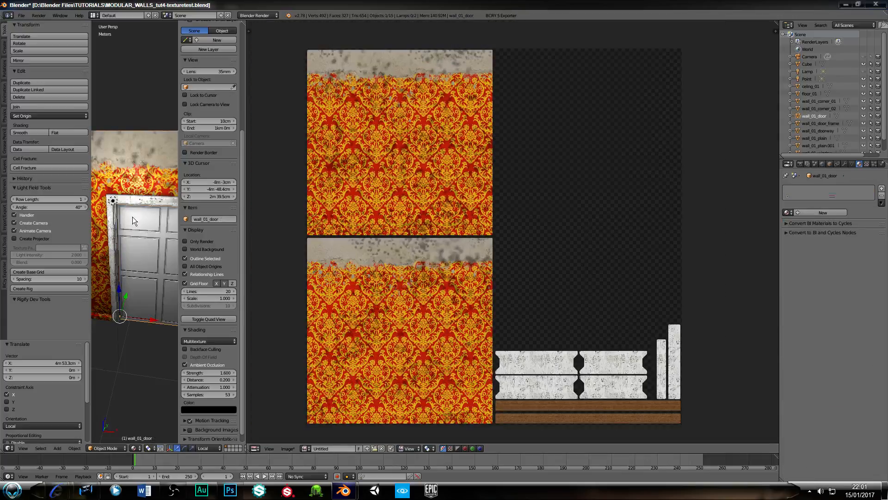
pyautogui.rightClick(113, 290)
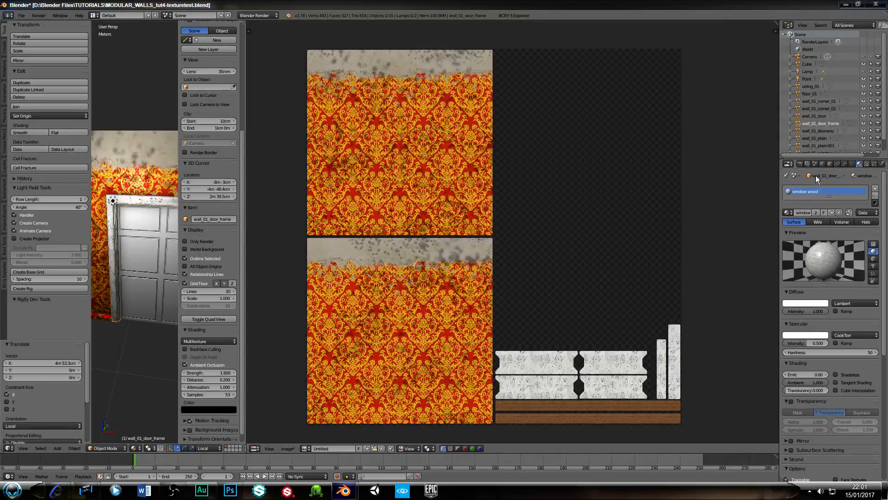
pyautogui.click(801, 164)
pyautogui.scroll(-8, 832, 277)
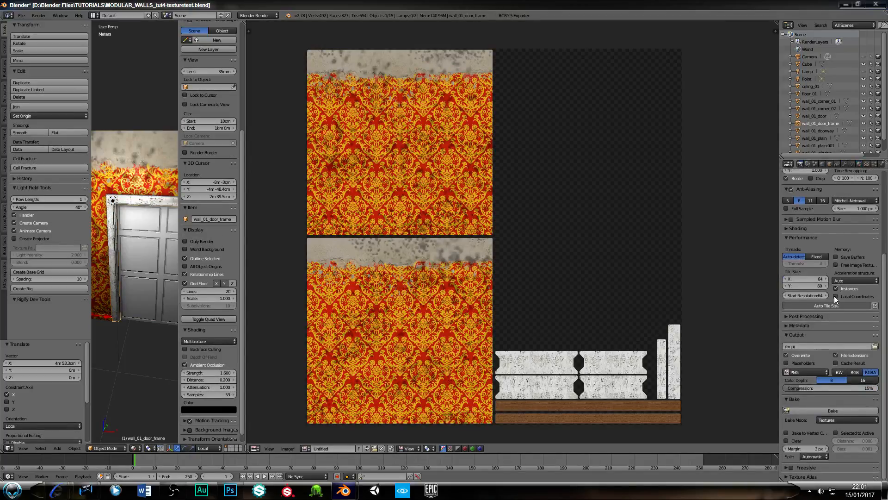
pyautogui.click(825, 411)
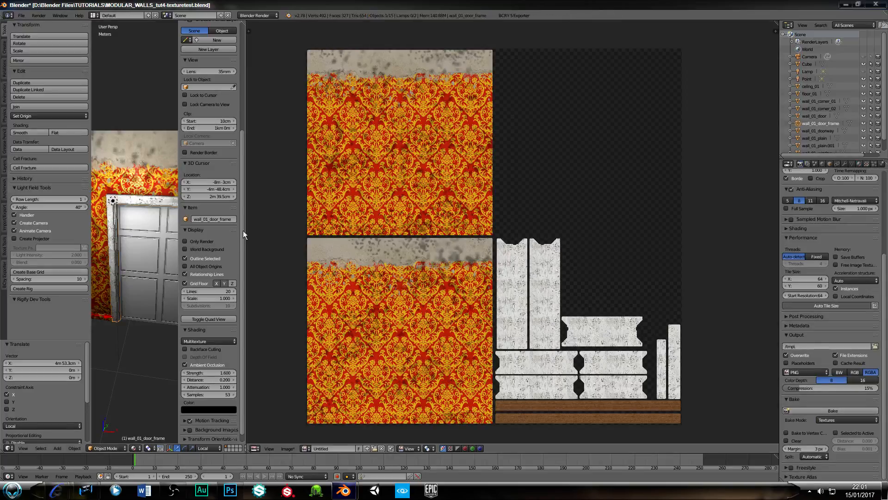
# Enlarge the 3D view, frame the whole doorway wall and select the wall_01_door object
pyautogui.moveTo(246, 240); pyautogui.dragTo(554, 241)
pyautogui.moveTo(281, 256); pyautogui.dragTo(356, 262, button='middle')
pyautogui.rightClick(348, 254)
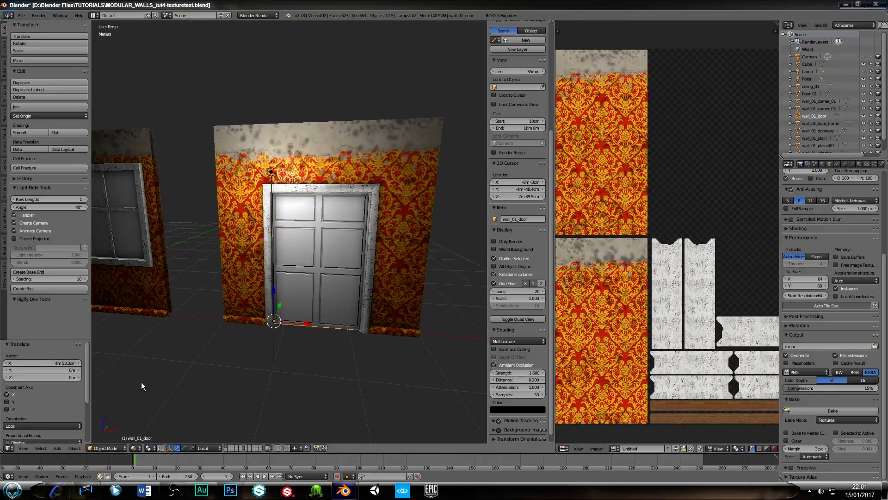
# Switch to Internet Explorer and look over the PlywoodPainted0057 texture page on textures.com
pyautogui.moveTo(98, 493)
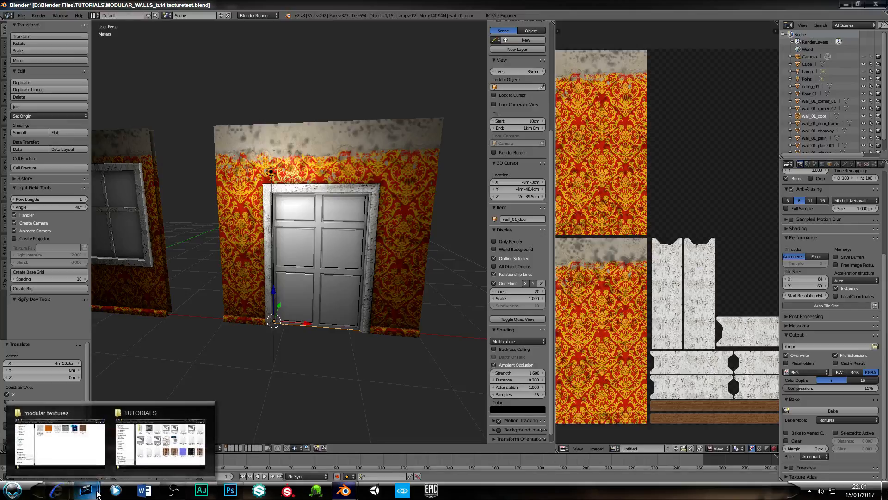
pyautogui.moveTo(56, 491)
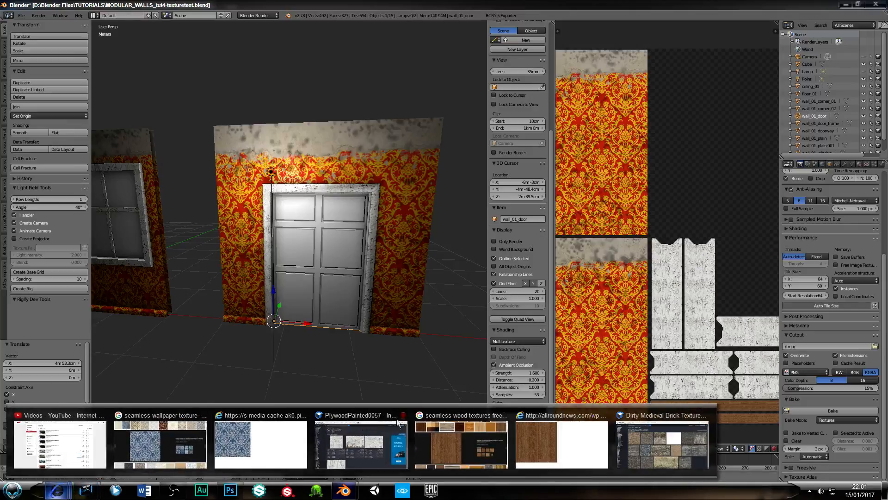
pyautogui.click(648, 415)
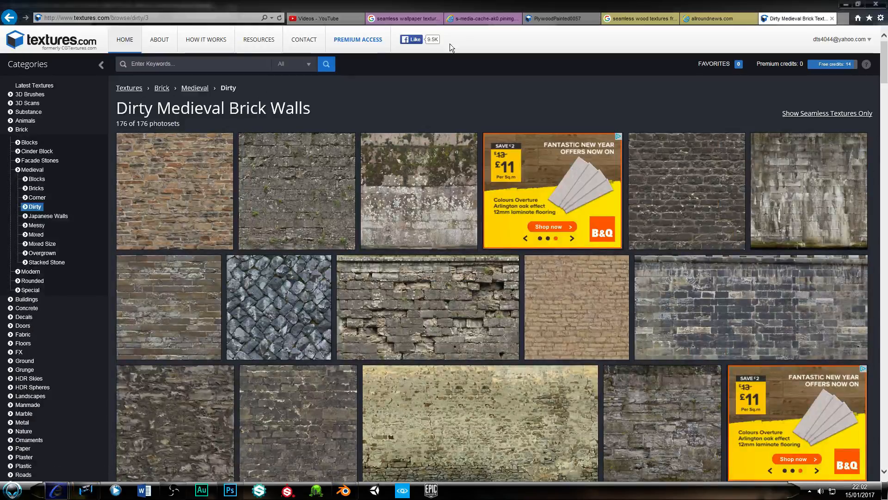
pyautogui.click(555, 19)
pyautogui.scroll(-4, 222, 246)
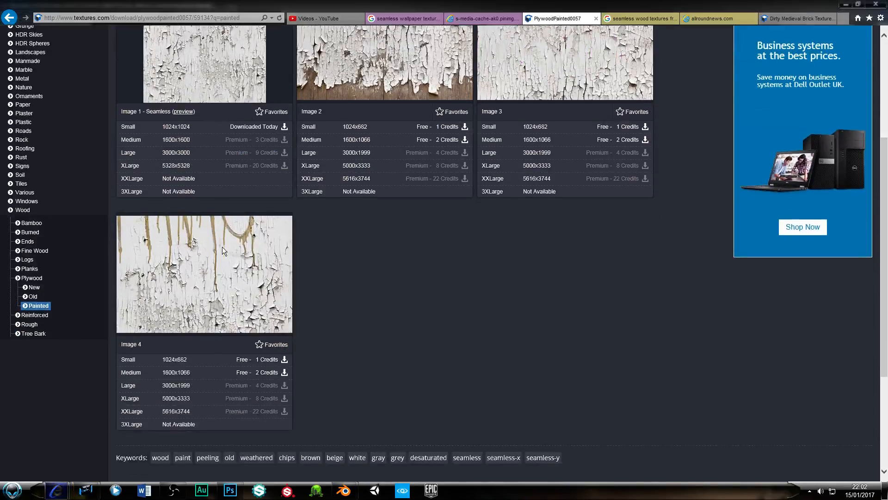
pyautogui.scroll(4, 218, 208)
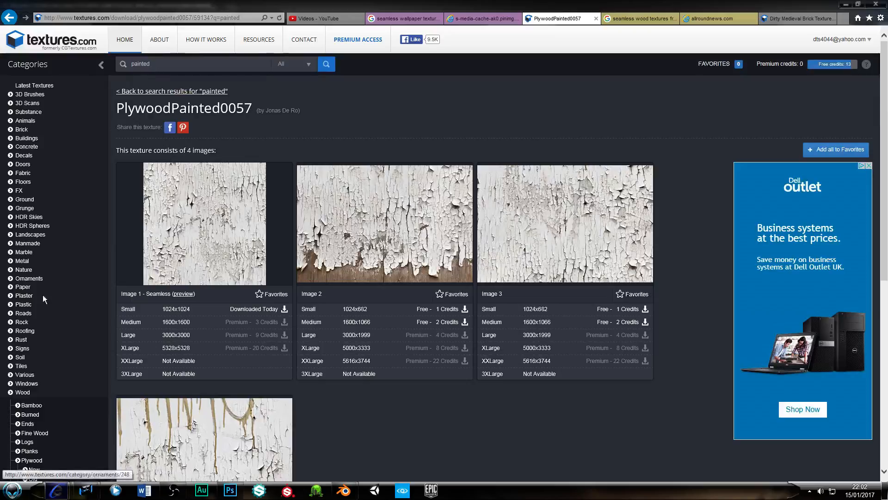
# Open the Wood category on textures.com and go into its Fine Wood subcategory
pyautogui.click(26, 393)
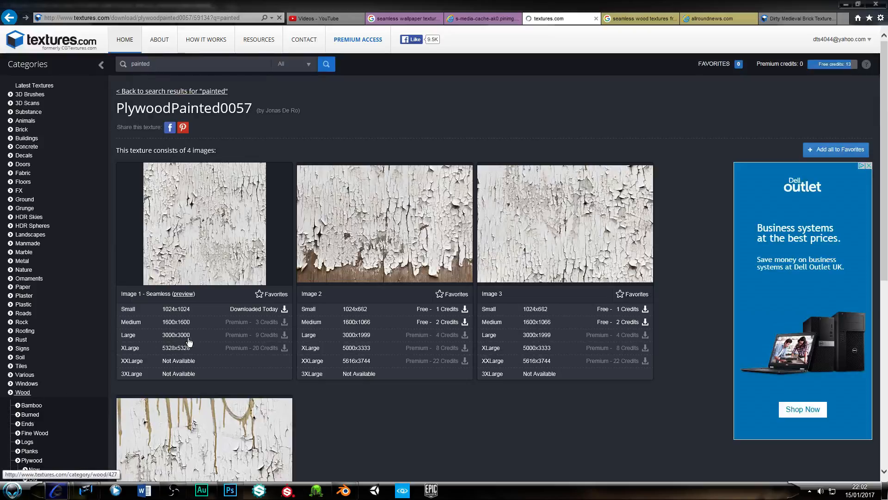
pyautogui.scroll(-3, 325, 192)
pyautogui.scroll(-3, 331, 193)
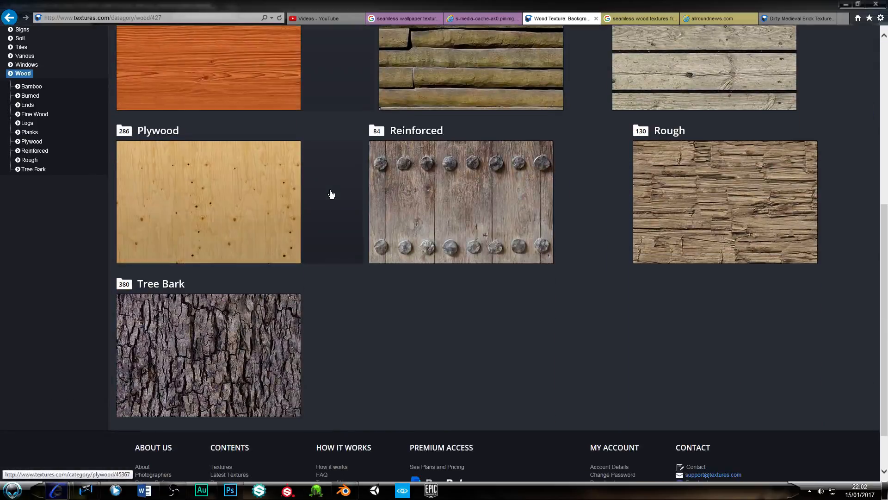
pyautogui.scroll(4, 331, 193)
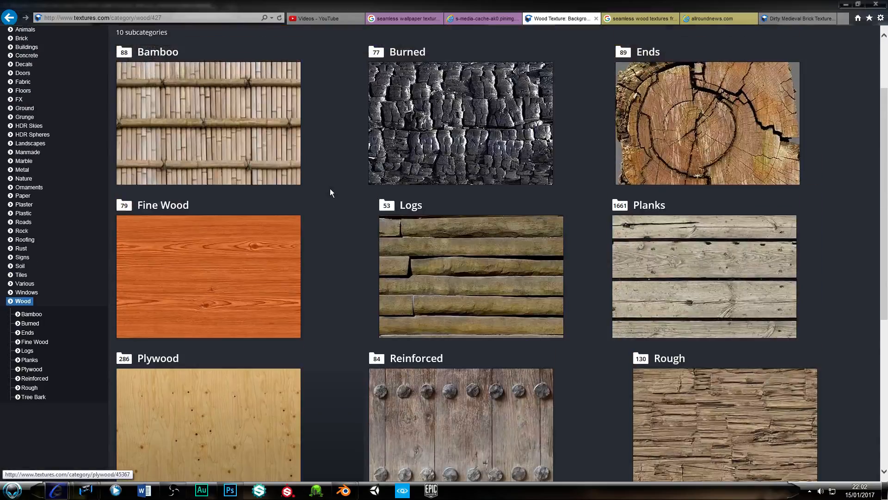
pyautogui.scroll(-2, 330, 193)
pyautogui.click(243, 167)
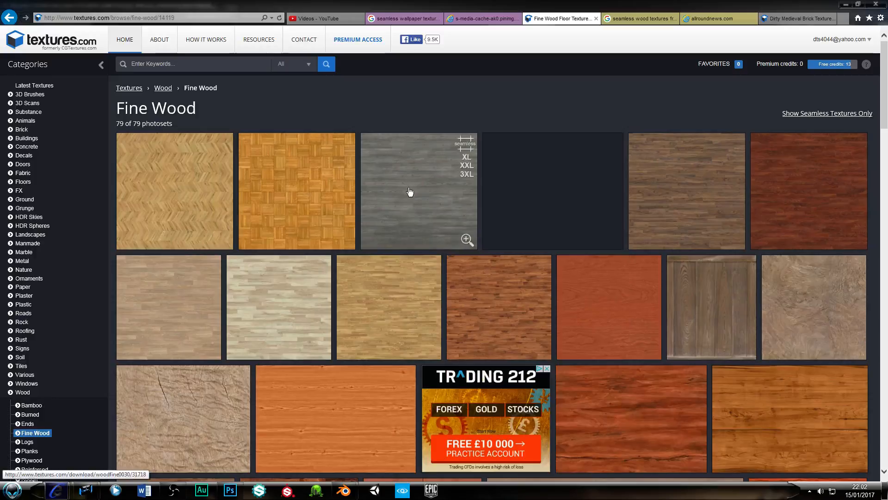
# Look through the Fine Wood textures and limit the listing to seamless textures only
pyautogui.scroll(-4, 410, 192)
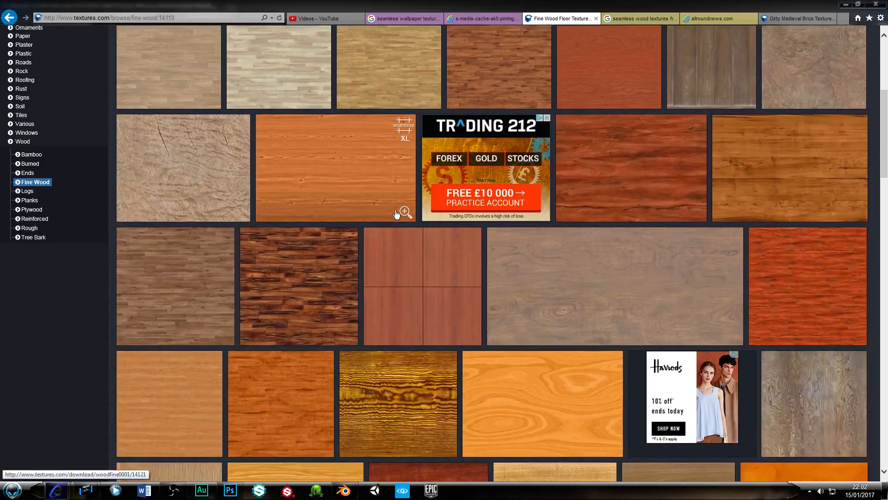
pyautogui.scroll(-6, 396, 213)
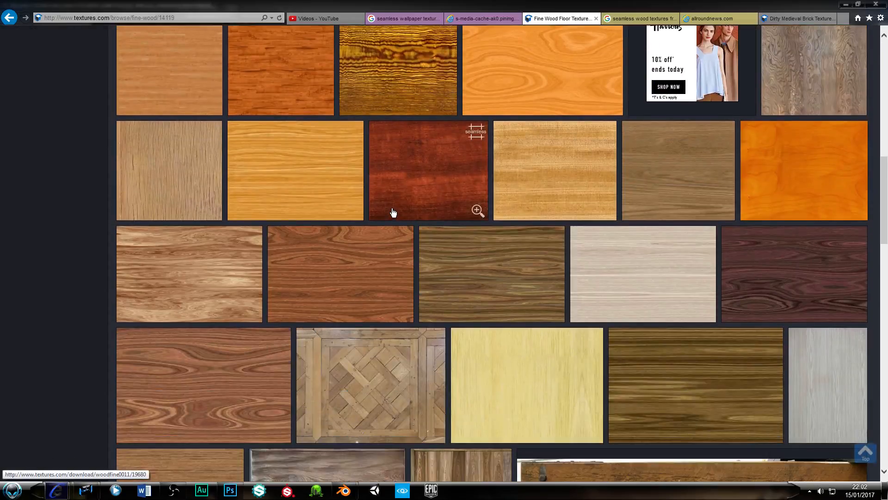
pyautogui.scroll(-2, 393, 213)
pyautogui.scroll(12, 394, 212)
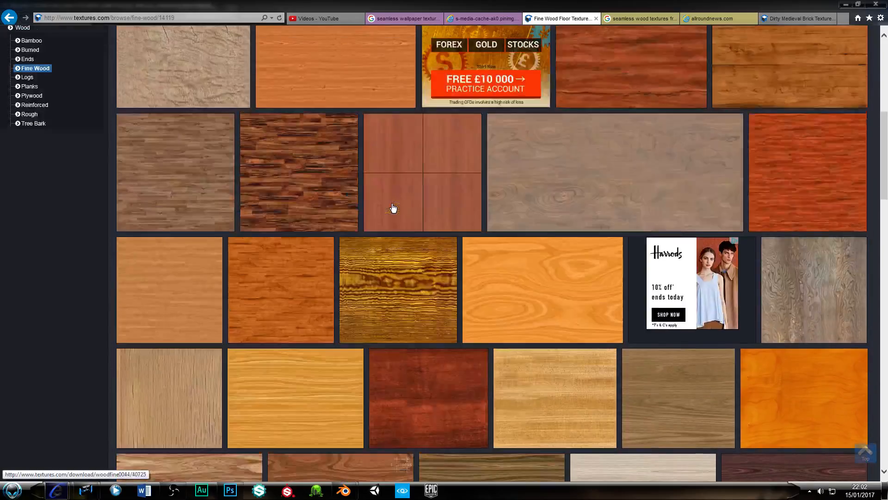
pyautogui.click(815, 115)
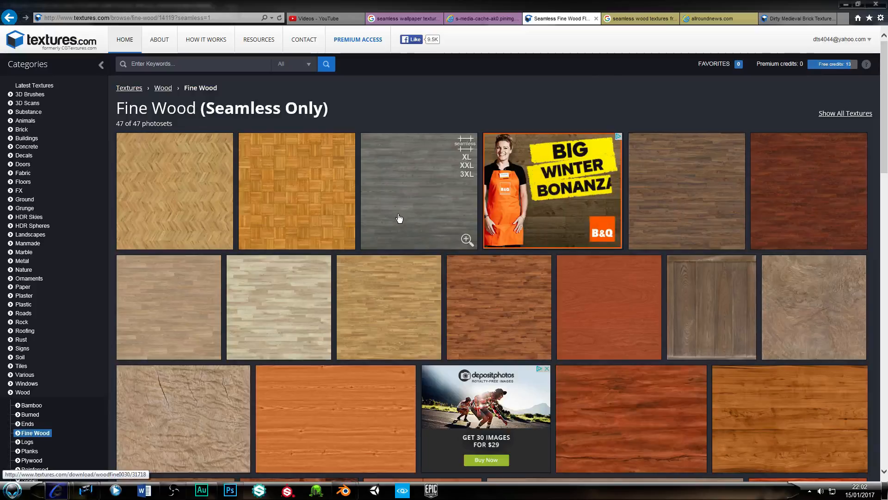
# Browse the seamless Fine Wood textures and open the dark reddish-brown WoodFine0011 texture
pyautogui.scroll(-6, 399, 216)
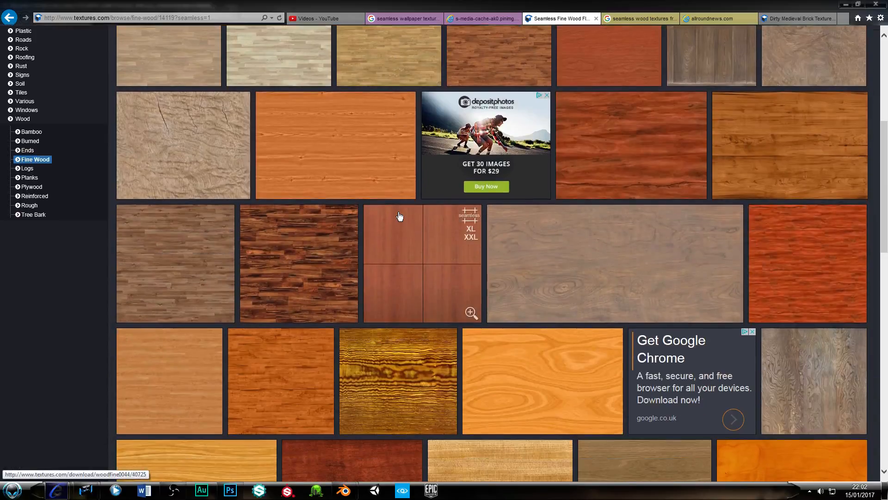
pyautogui.scroll(-3, 400, 216)
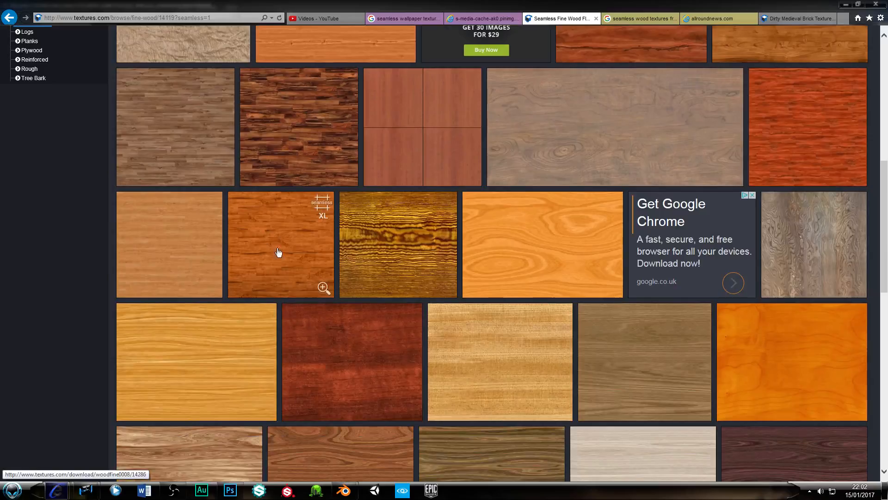
pyautogui.scroll(-3, 278, 252)
pyautogui.click(349, 225)
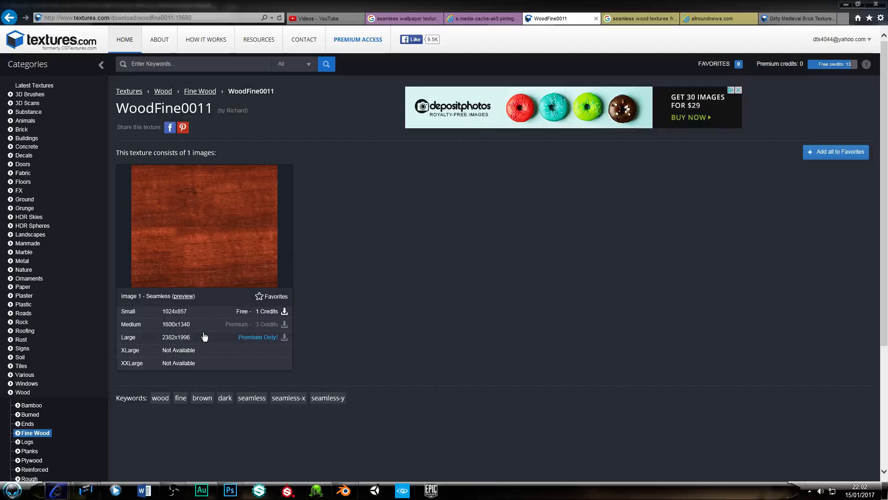
# Download the small 1024x857 version of WoodFine0011 and save it in the textures\wood folder under its default name
pyautogui.click(177, 316)
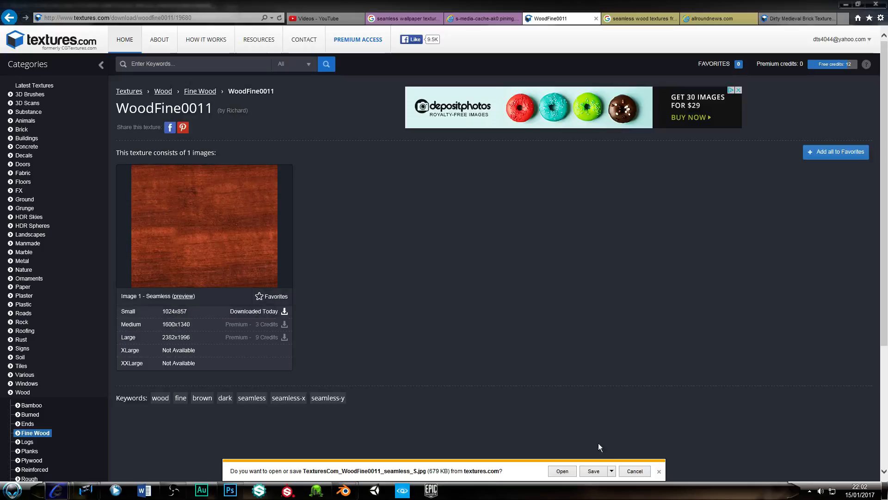
pyautogui.click(612, 471)
pyautogui.click(645, 457)
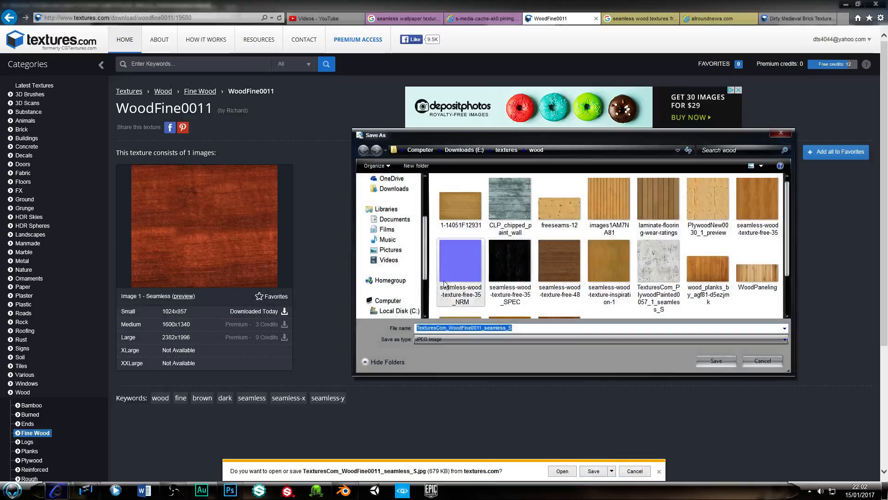
pyautogui.moveTo(787, 217); pyautogui.dragTo(793, 262)
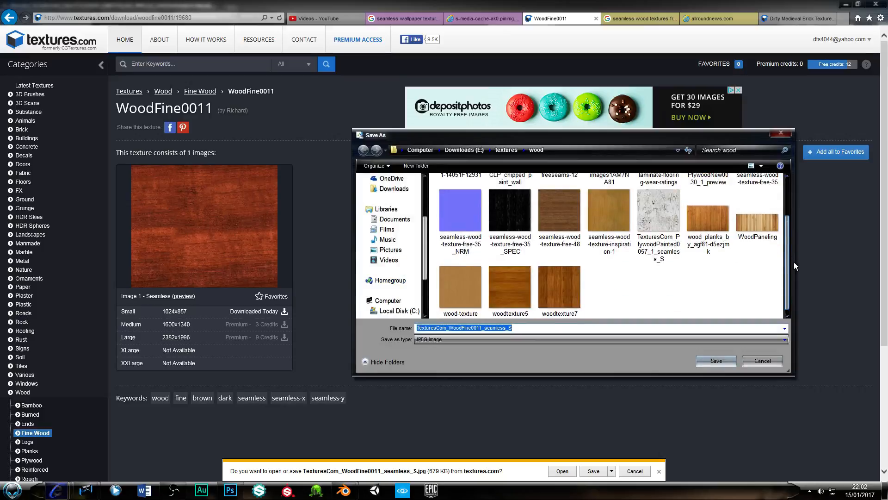
pyautogui.click(712, 361)
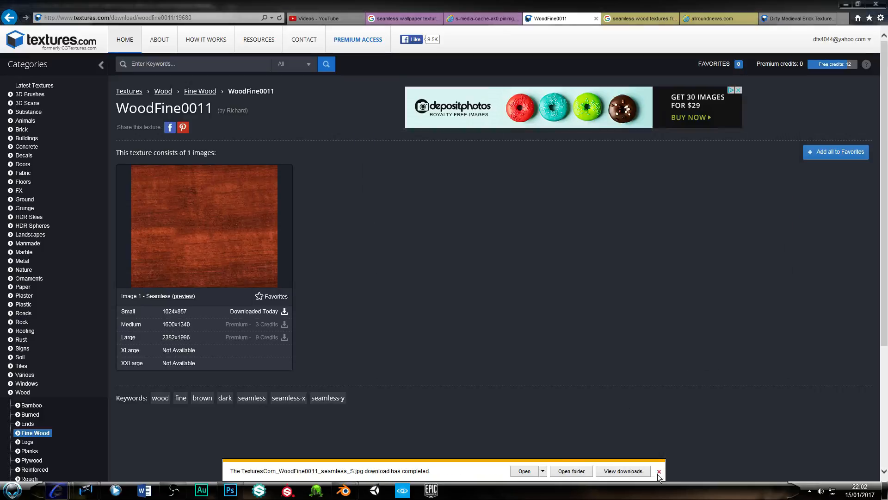
pyautogui.click(658, 471)
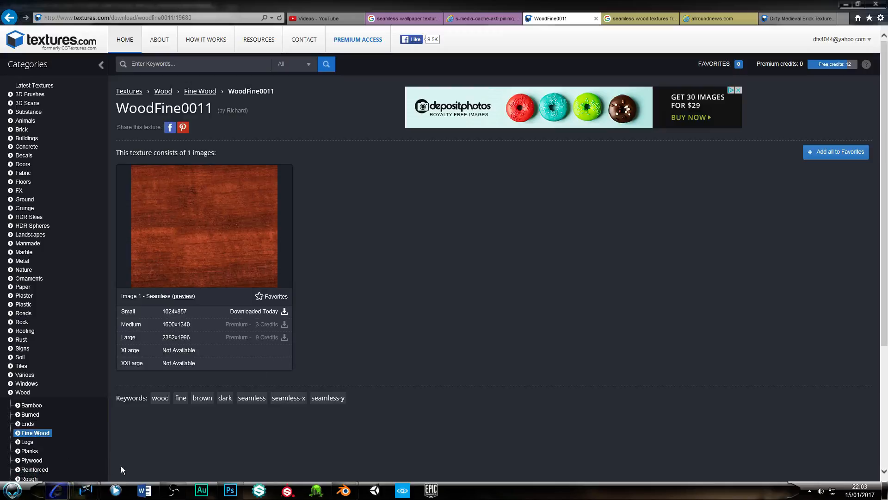
# Return to Blender, bring up a file explorer window over it and open the wood folder inside textures
pyautogui.moveTo(344, 490)
pyautogui.click(378, 410)
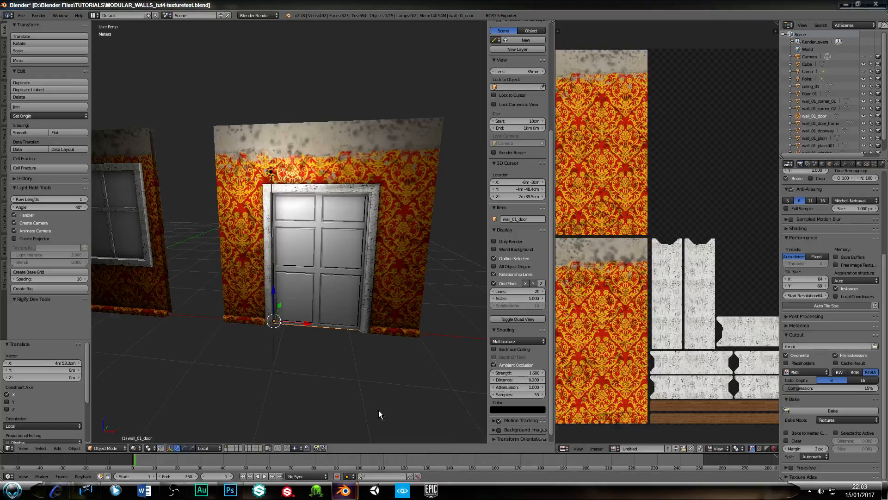
pyautogui.moveTo(86, 490)
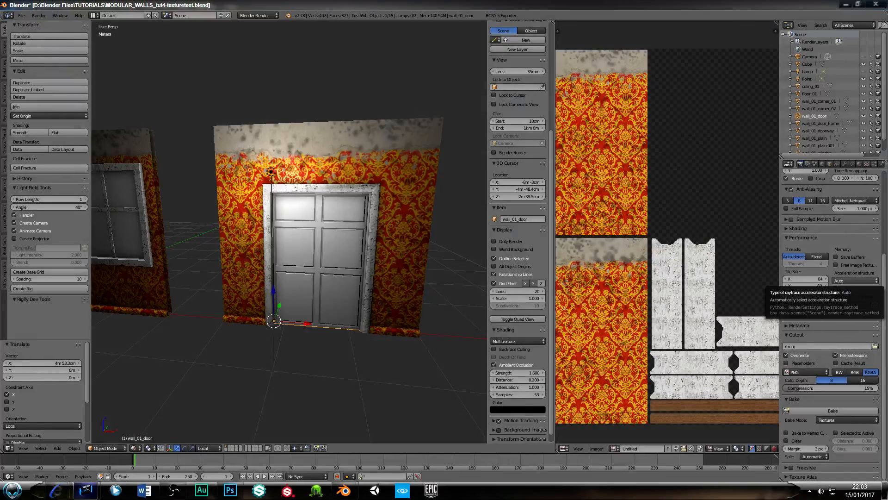
pyautogui.moveTo(887, 96); pyautogui.dragTo(421, 93)
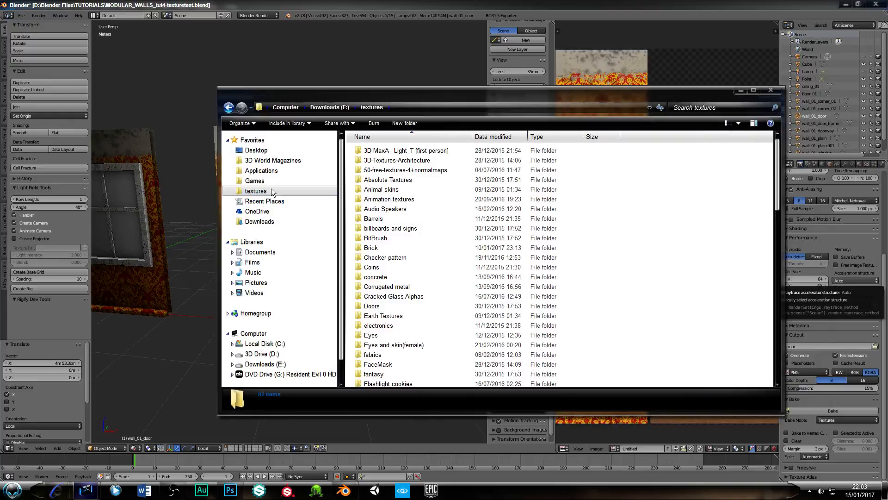
pyautogui.click(386, 287)
pyautogui.scroll(-7, 387, 295)
pyautogui.scroll(-12, 387, 295)
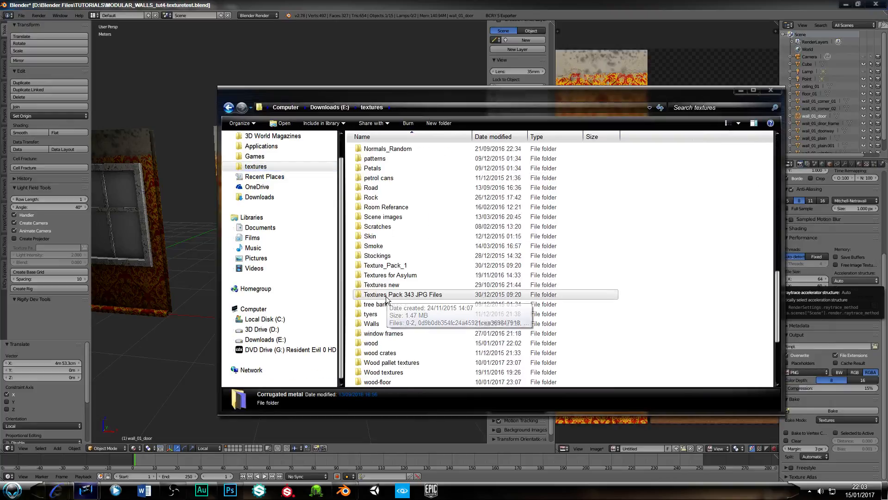
pyautogui.scroll(5, 379, 280)
pyautogui.scroll(-1, 379, 282)
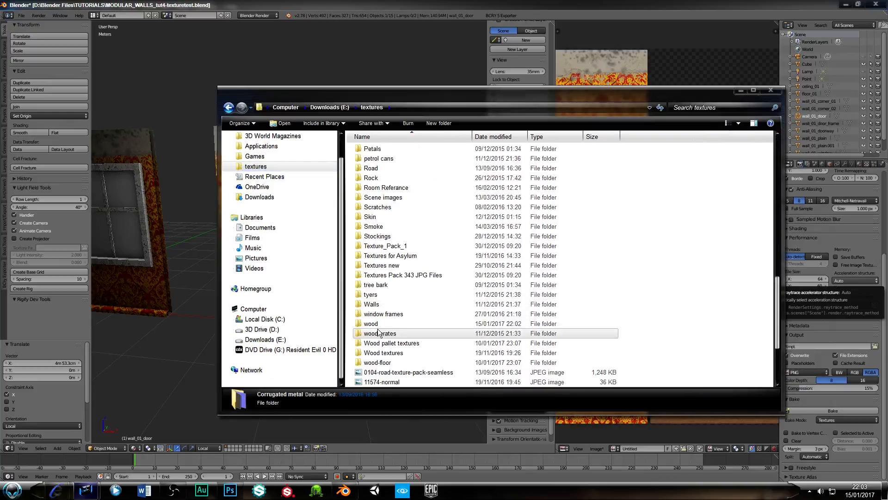
pyautogui.doubleClick(436, 322)
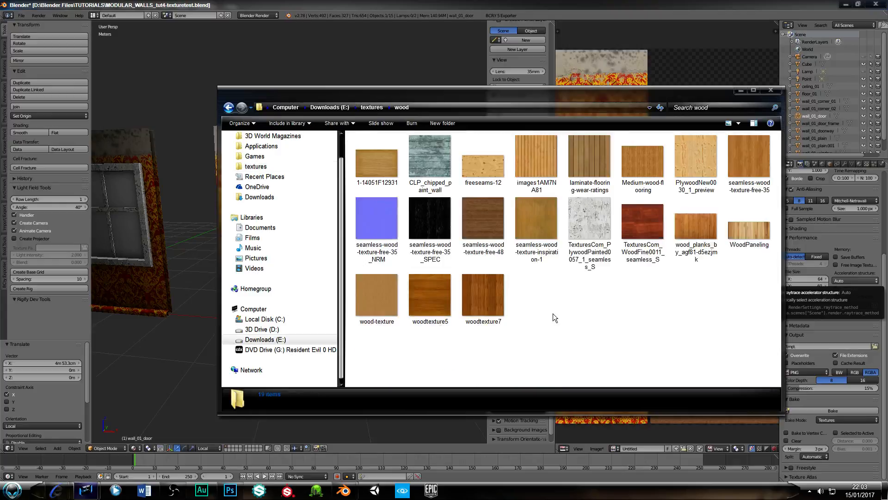
# Copy TexturesCom_WoodFine0011_seamless_S from the wood folder into D:\Blender Files\TUTORIALS\modular textures, and return to Blender
pyautogui.click(642, 245)
pyautogui.rightClick(640, 233)
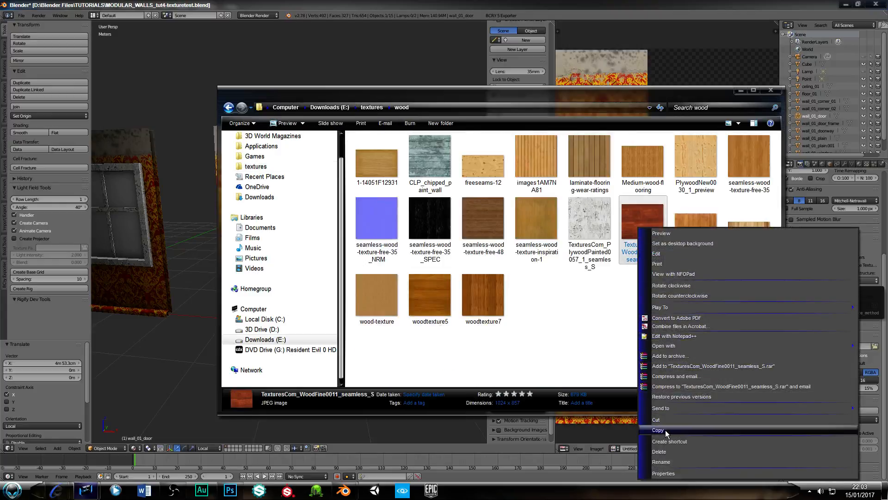
pyautogui.click(658, 430)
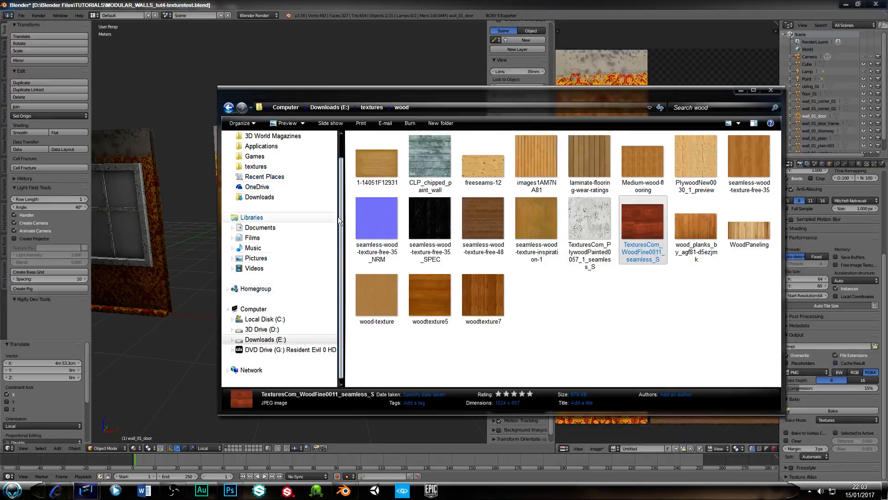
pyautogui.click(261, 328)
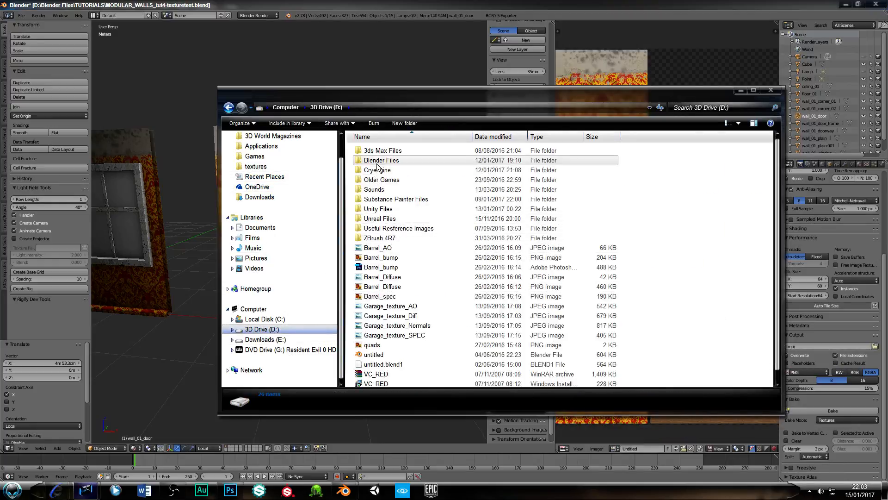
pyautogui.doubleClick(377, 163)
pyautogui.scroll(-3, 390, 273)
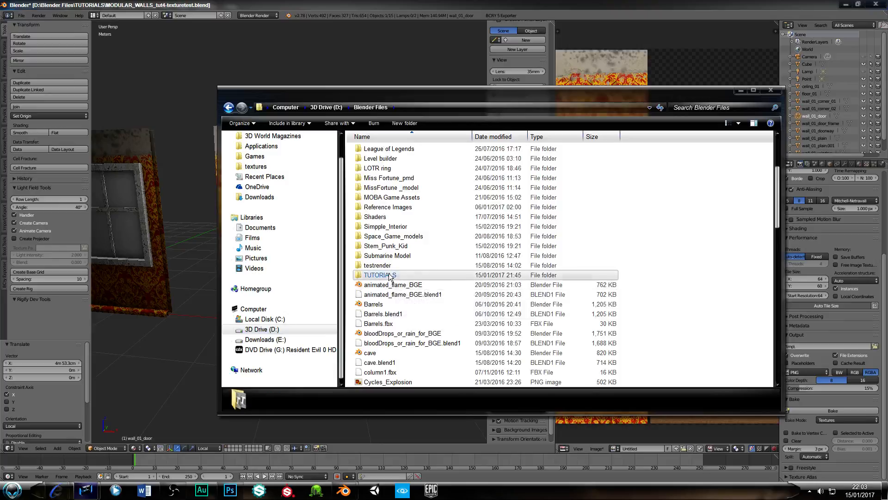
pyautogui.doubleClick(390, 276)
pyautogui.doubleClick(391, 186)
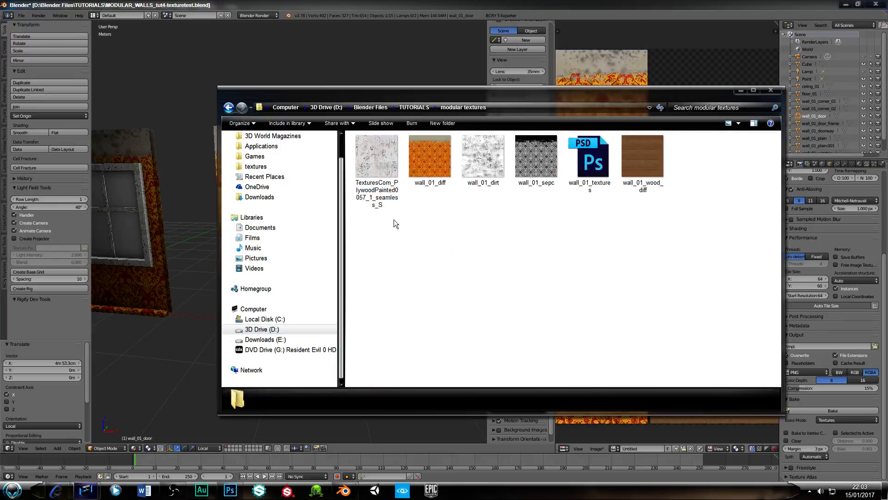
pyautogui.rightClick(428, 268)
pyautogui.click(462, 329)
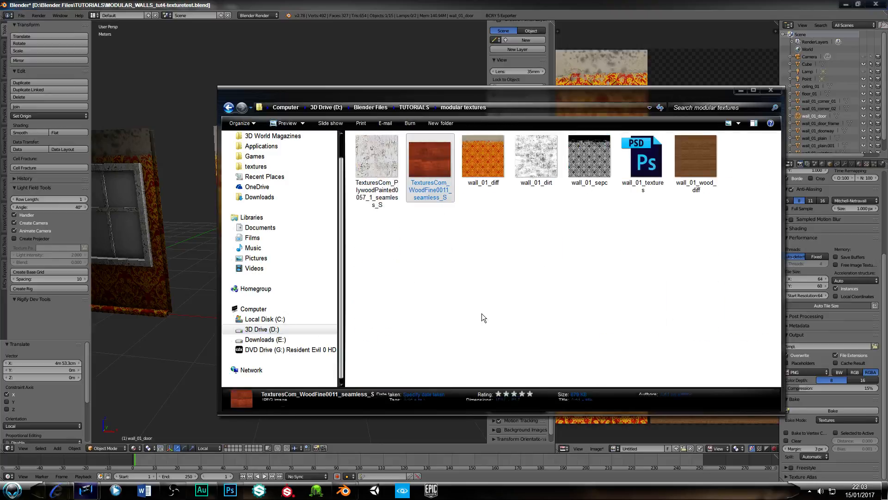
pyautogui.click(481, 313)
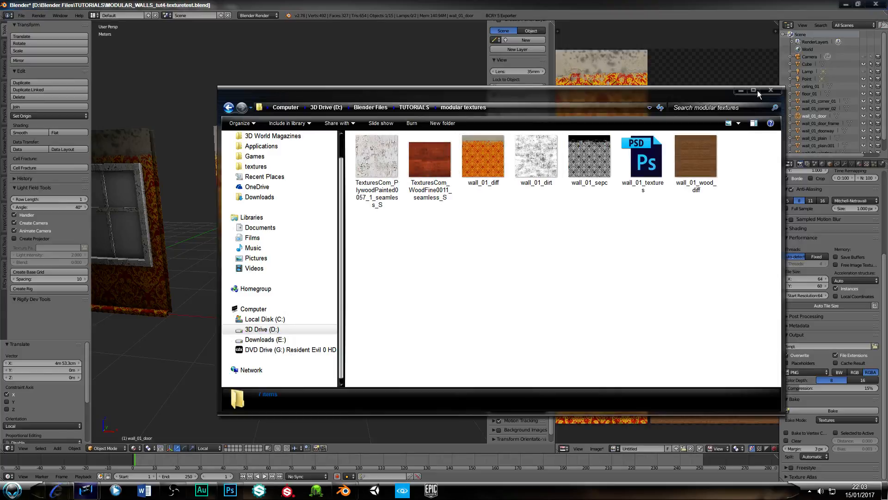
pyautogui.click(739, 90)
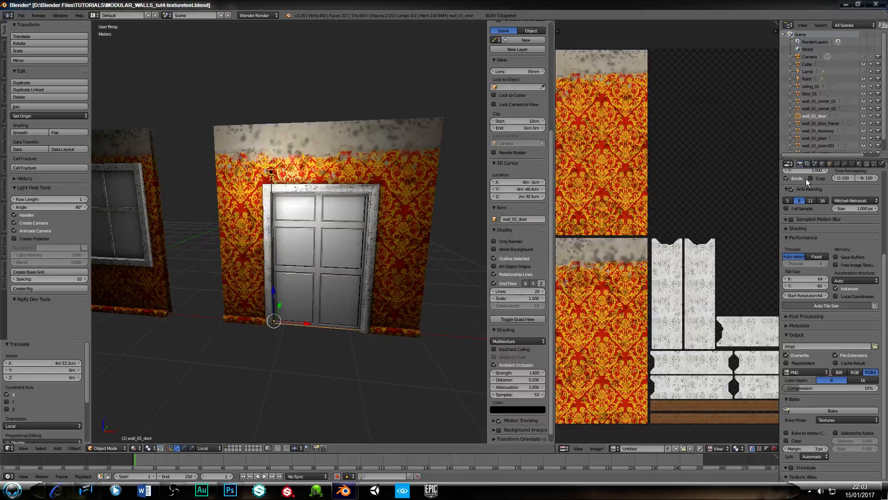
# Give the door a new material named door_wood and compare it with the material on the door frame
pyautogui.scroll(5, 830, 201)
pyautogui.click(858, 163)
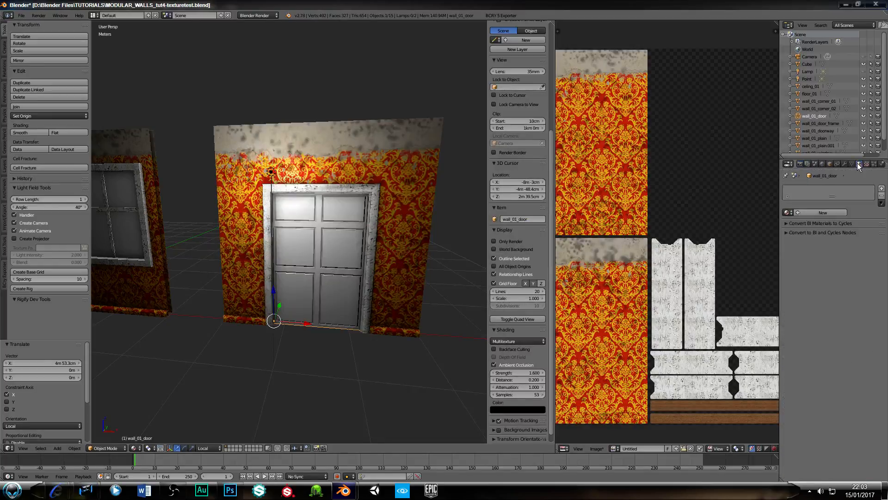
pyautogui.click(812, 214)
pyautogui.click(809, 212)
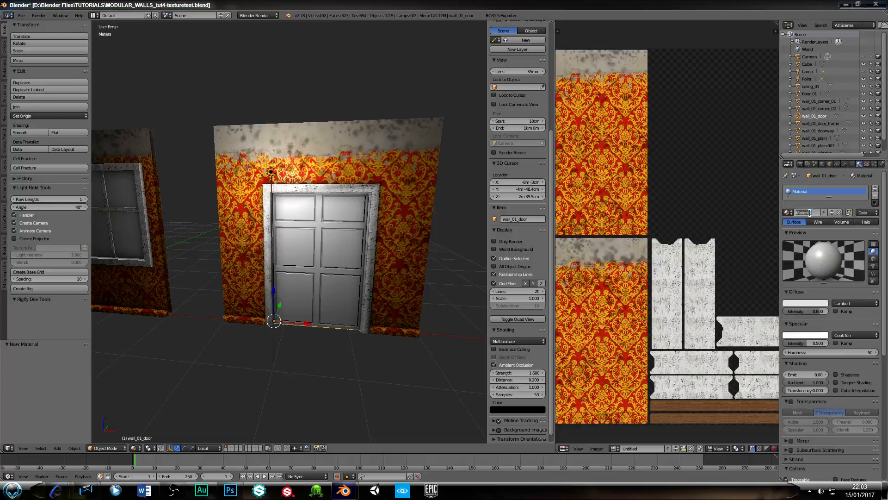
pyautogui.press('BackSpace')
pyautogui.press('Return')
pyautogui.rightClick(372, 256)
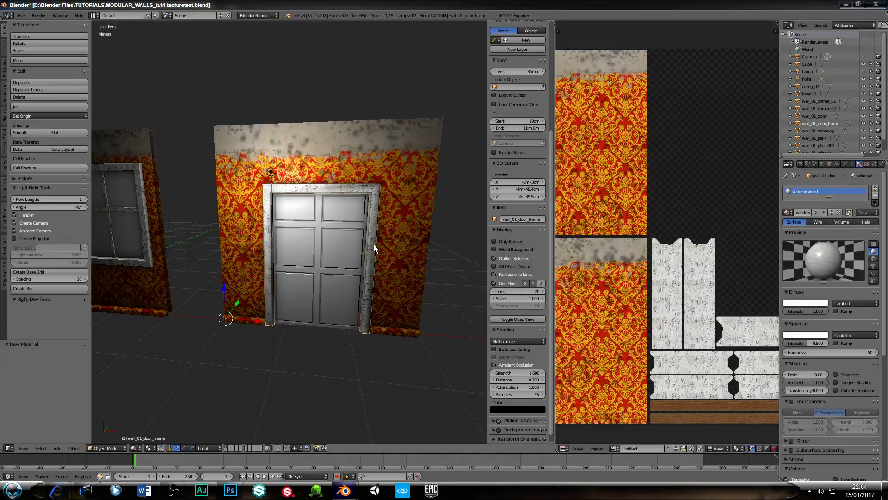
pyautogui.rightClick(267, 248)
pyautogui.rightClick(331, 247)
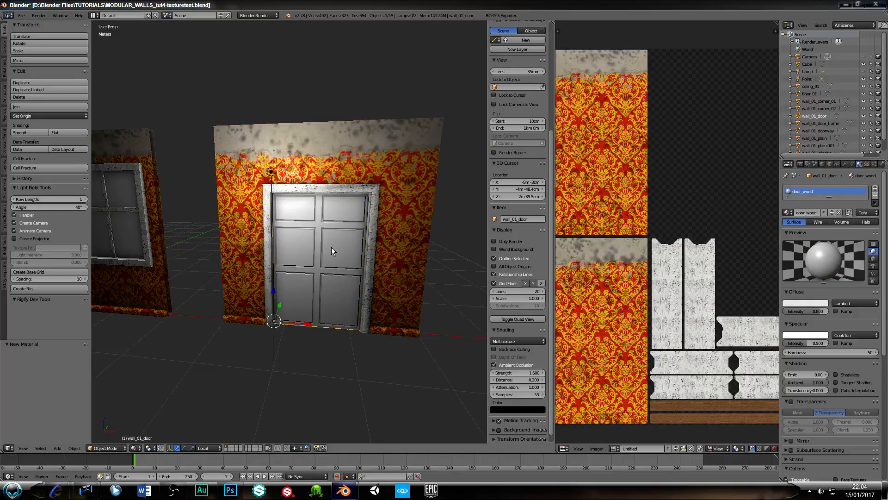
pyautogui.rightClick(372, 258)
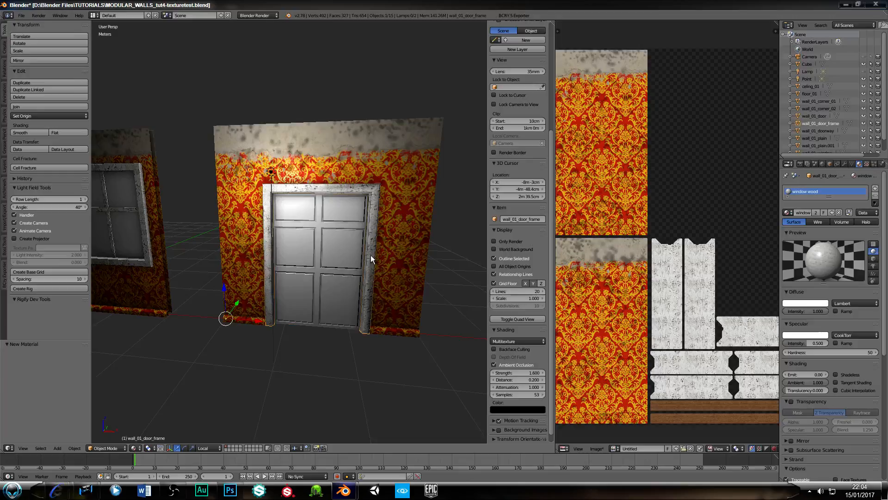
# Add an image texture to the door's material, loading TexturesCom_WoodFine0011_seamless_S.jpg from the modular textures folder
pyautogui.rightClick(339, 259)
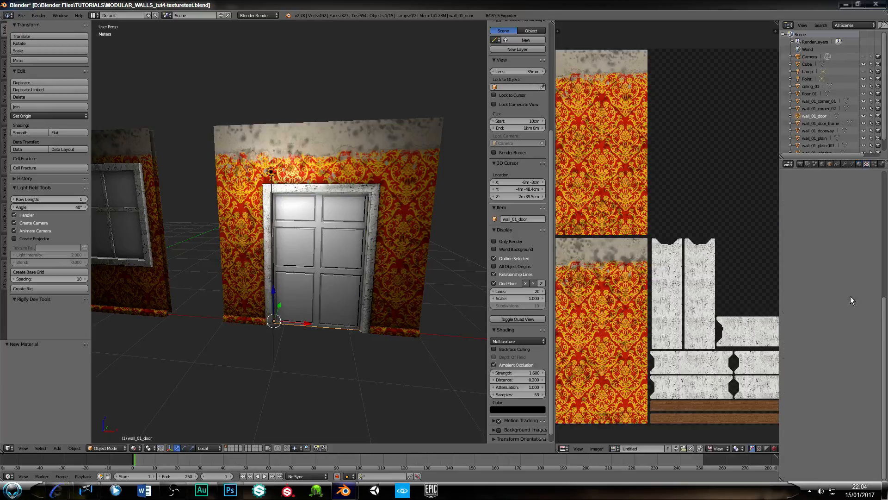
pyautogui.click(867, 165)
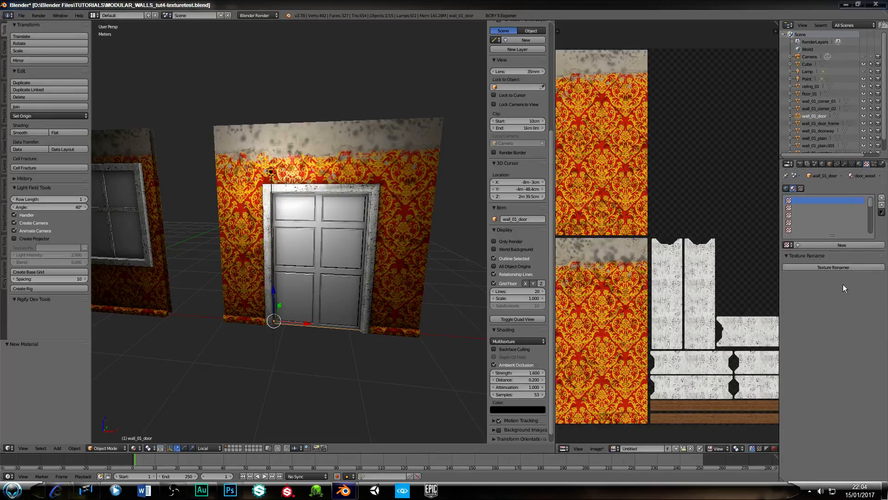
pyautogui.click(801, 246)
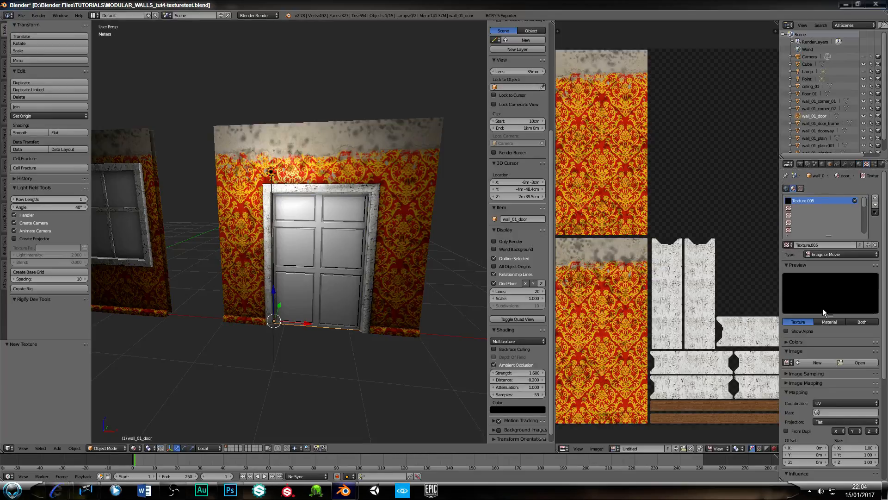
pyautogui.click(853, 360)
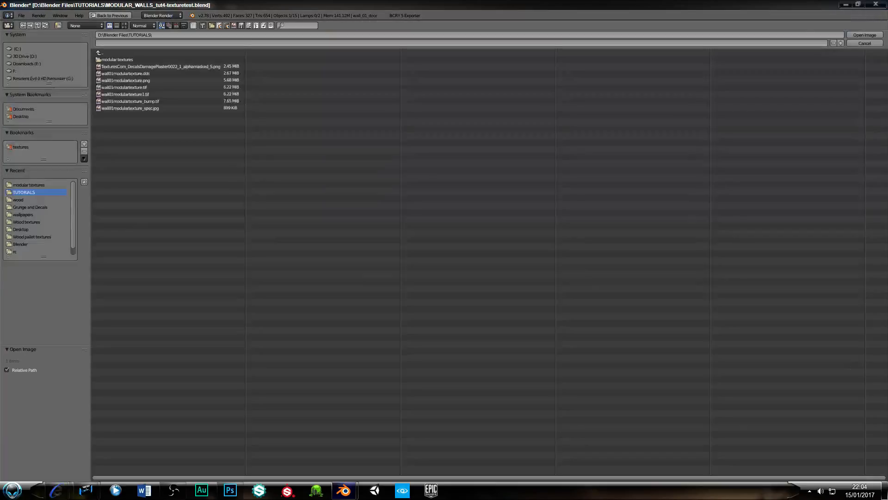
pyautogui.click(34, 185)
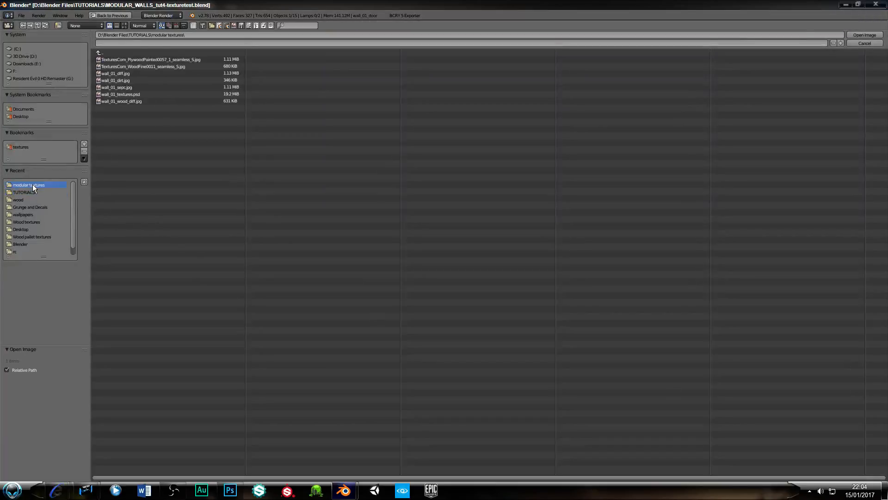
pyautogui.click(124, 25)
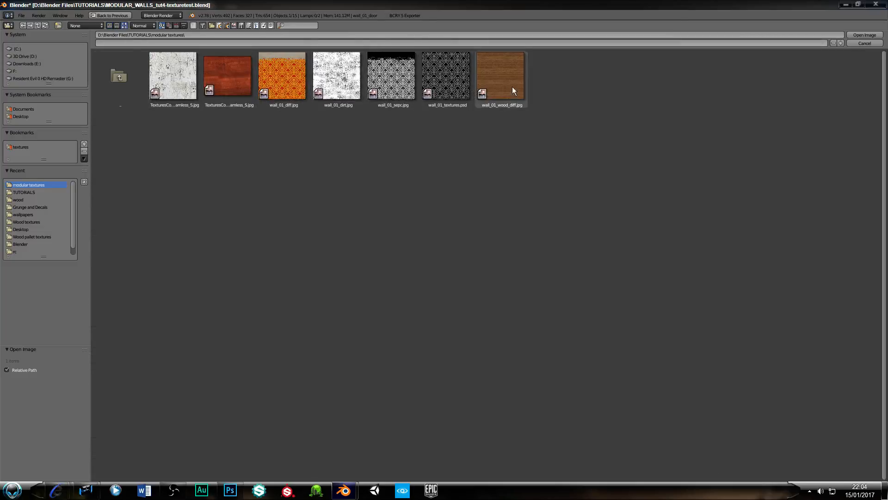
pyautogui.click(224, 76)
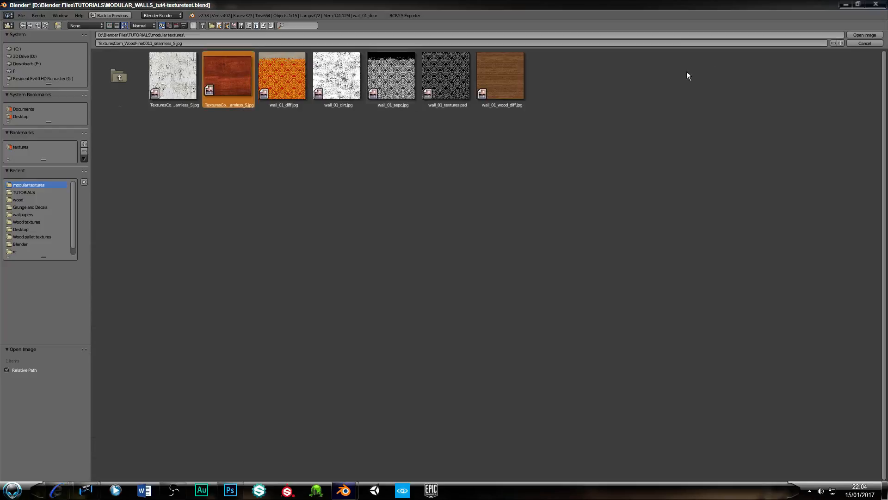
pyautogui.click(856, 36)
# Inspect the wood on the door and set its texture mapping size to 2 on X, Y and Z
pyautogui.scroll(5, 312, 295)
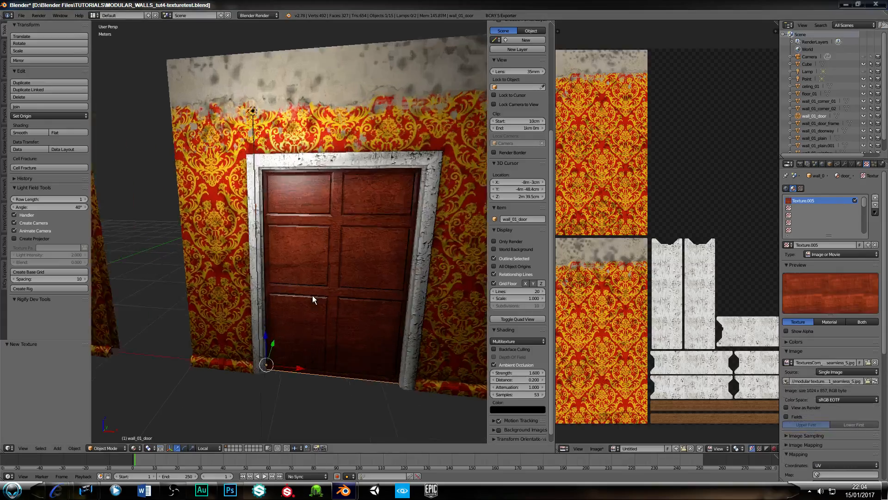
pyautogui.scroll(-4, 337, 245)
pyautogui.moveTo(350, 274); pyautogui.dragTo(282, 246, button='middle')
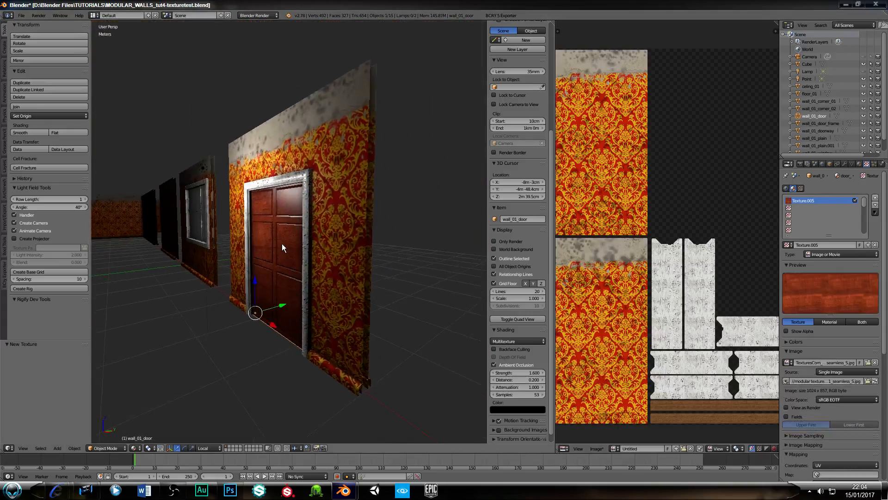
pyautogui.scroll(4, 282, 246)
pyautogui.moveTo(228, 244); pyautogui.dragTo(252, 248, button='middle')
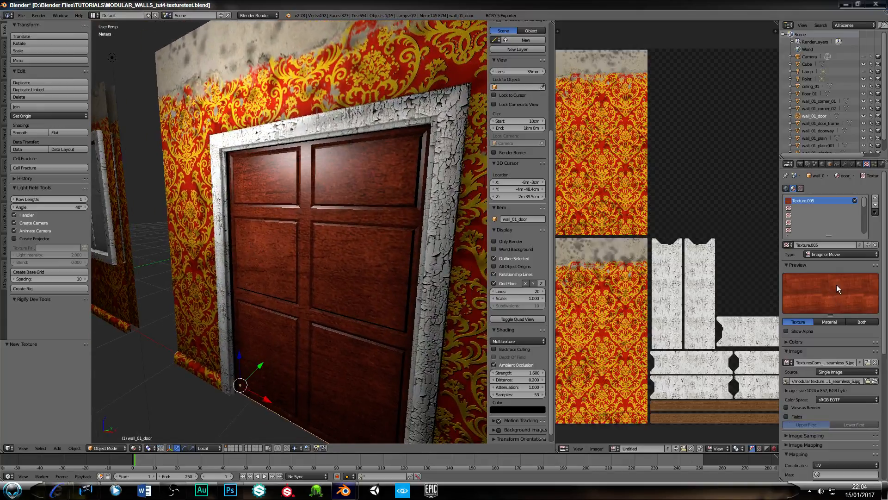
pyautogui.scroll(-7, 824, 266)
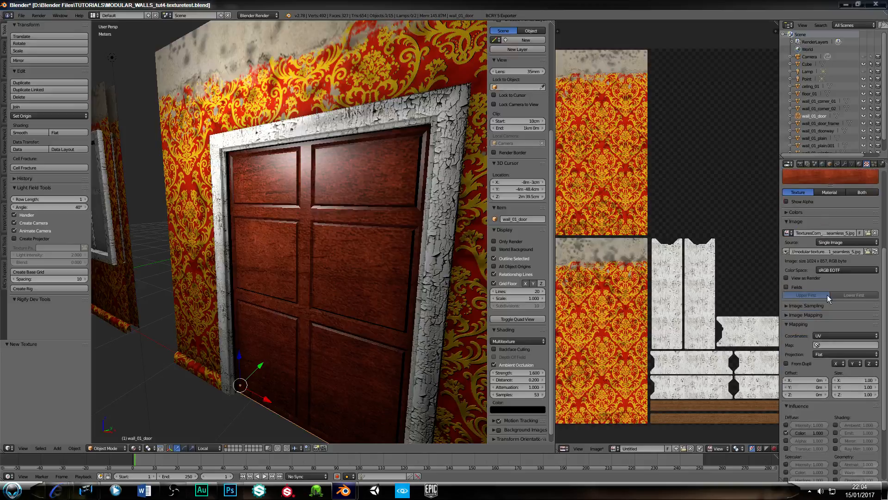
pyautogui.click(848, 378)
pyautogui.write('2')
pyautogui.press('Tab')
pyautogui.write('2')
pyautogui.press('Tab')
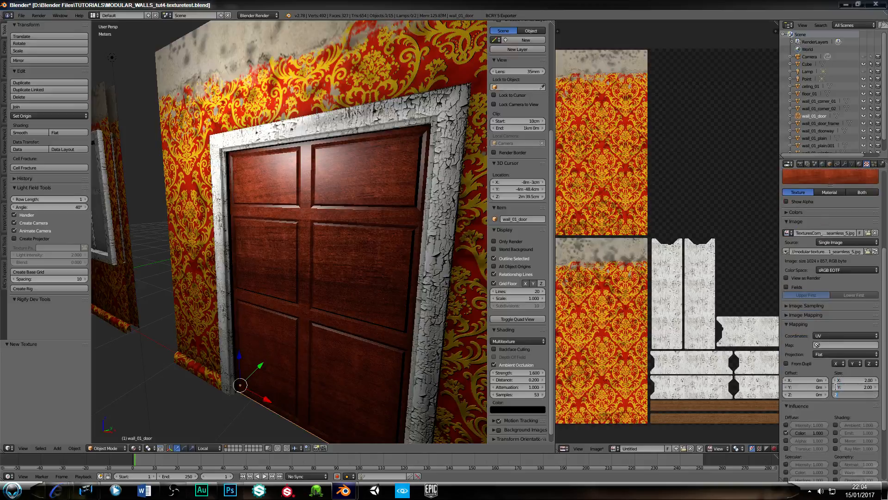
pyautogui.press('Return')
# Check the wood grain on the door and set the texture mapping size to 3 on X and Y
pyautogui.moveTo(298, 290); pyautogui.dragTo(257, 196, button='middle')
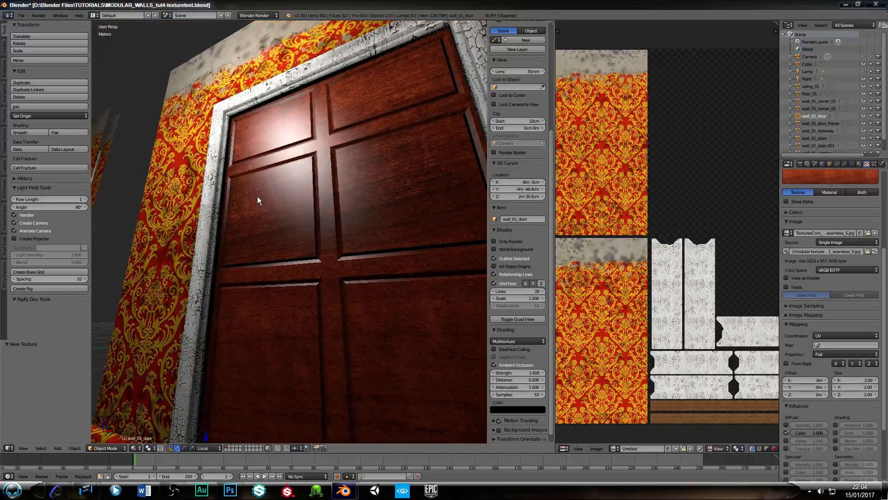
pyautogui.moveTo(353, 301); pyautogui.dragTo(301, 263, button='middle')
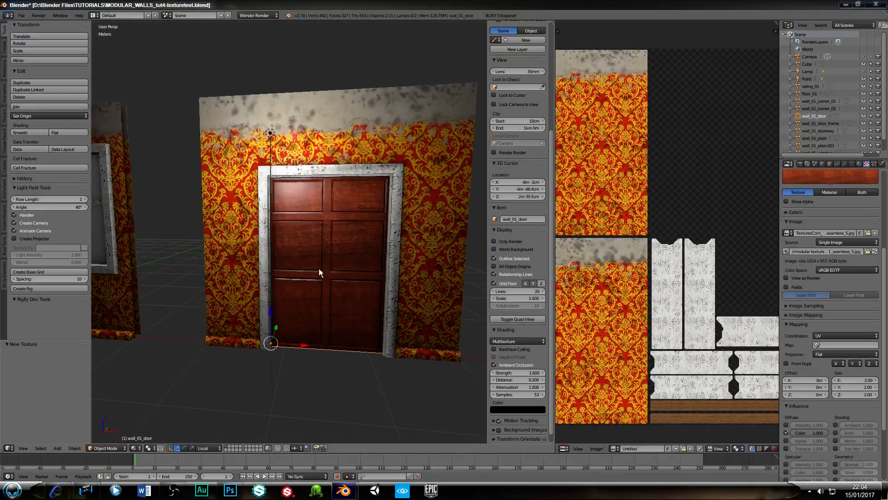
pyautogui.scroll(3, 348, 266)
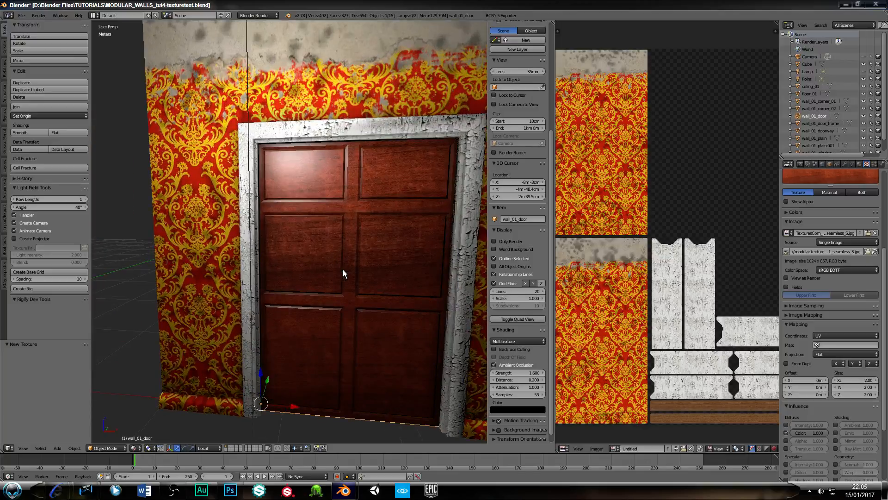
pyautogui.moveTo(849, 379); pyautogui.dragTo(849, 390)
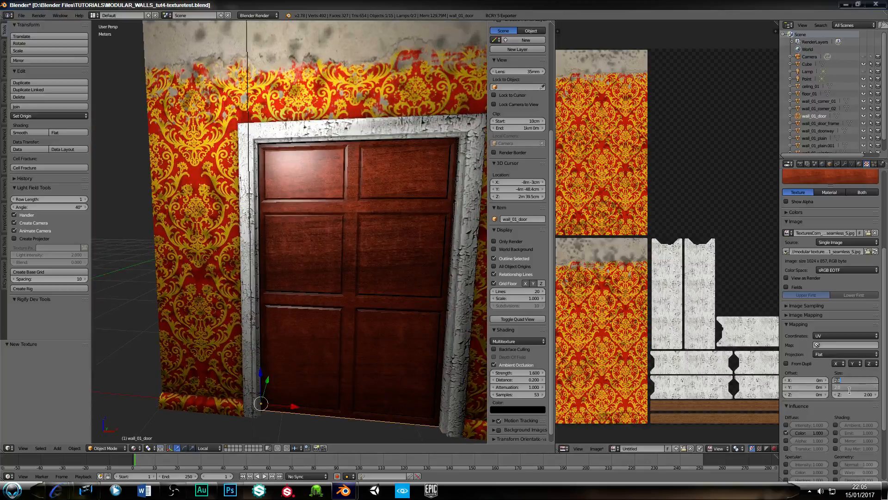
pyautogui.write('3')
pyautogui.press('Return')
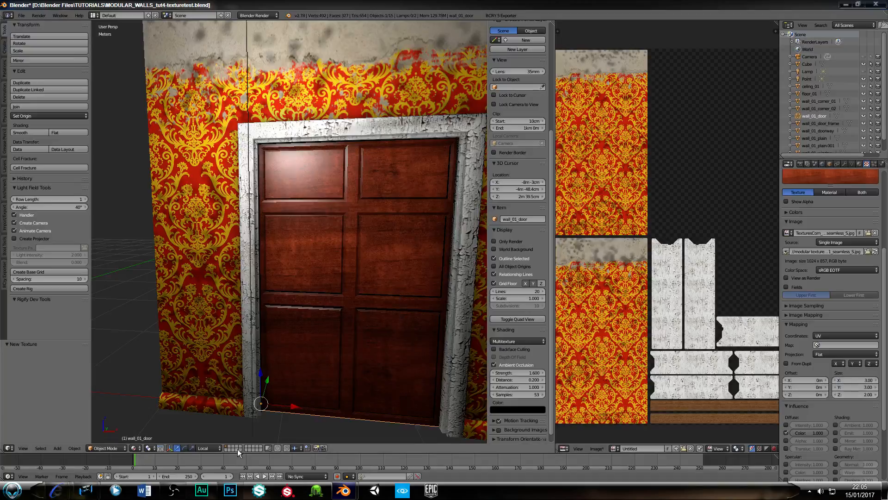
# Open TexturesCom_WoodFine0011_seamless_S from the modular textures folder in Windows Photo Viewer, rotate it counterclockwise once, and return to Blender
pyautogui.moveTo(91, 494)
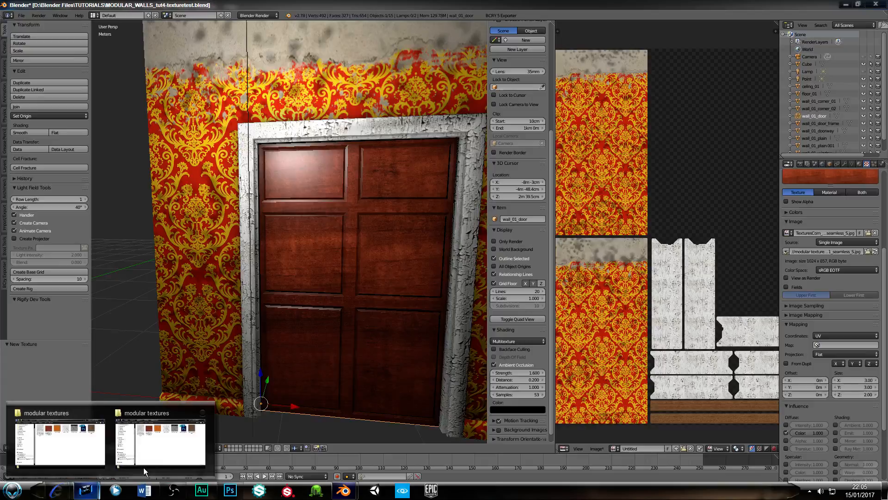
pyautogui.click(154, 415)
pyautogui.doubleClick(433, 165)
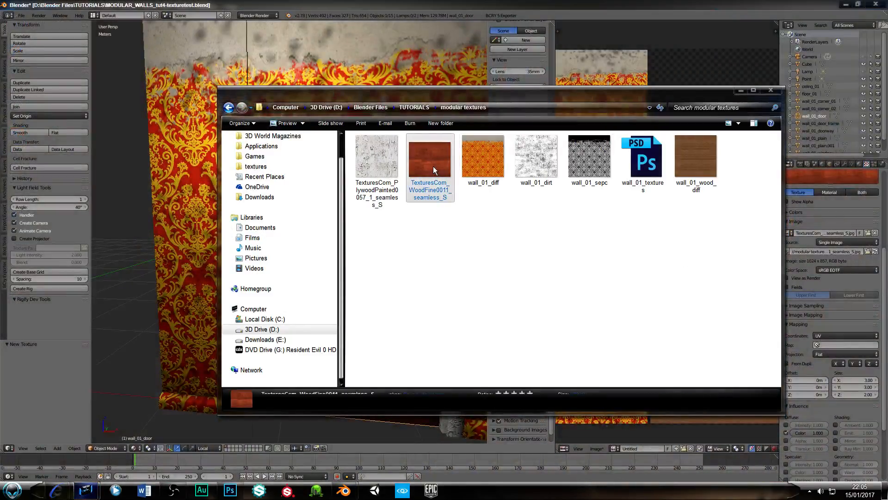
pyautogui.click(490, 469)
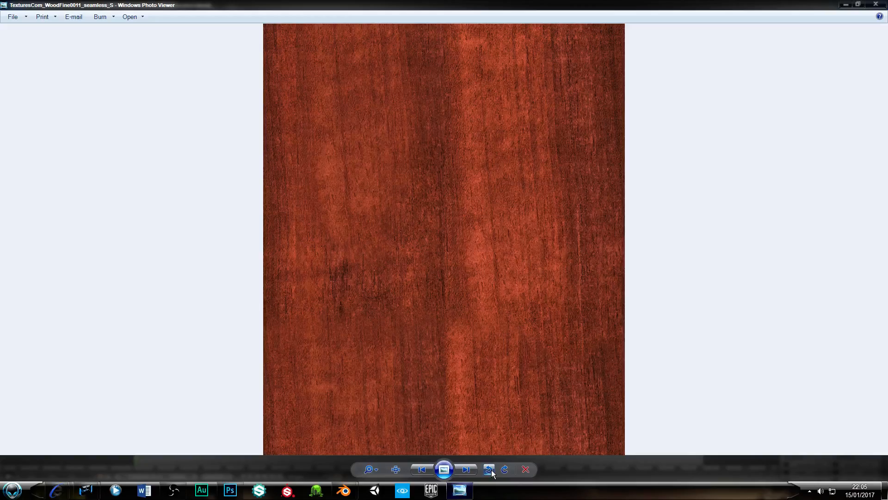
pyautogui.hotkey('alt', 'F4')
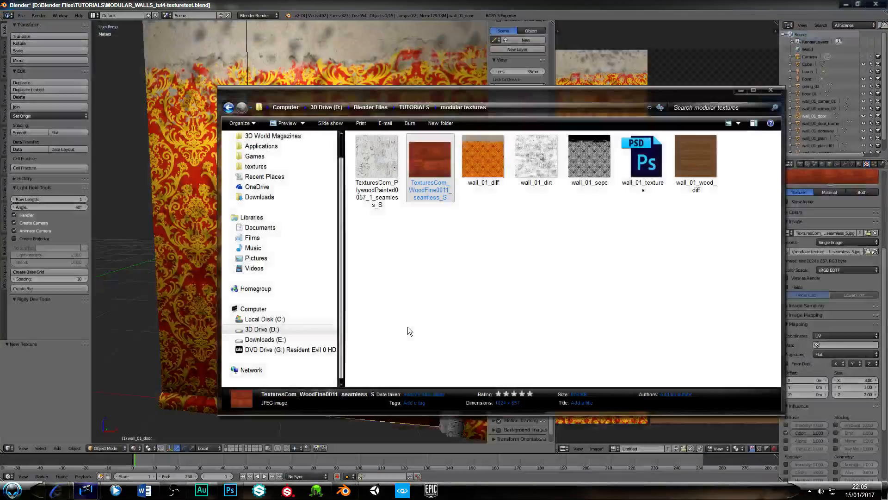
pyautogui.click(673, 9)
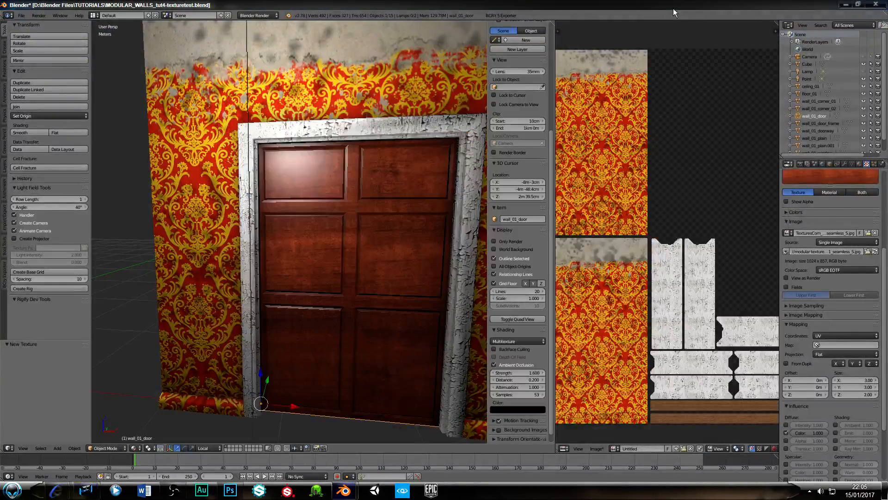
# Reload the rotated wood image in the door's texture and check the grain direction on the door
pyautogui.click(875, 252)
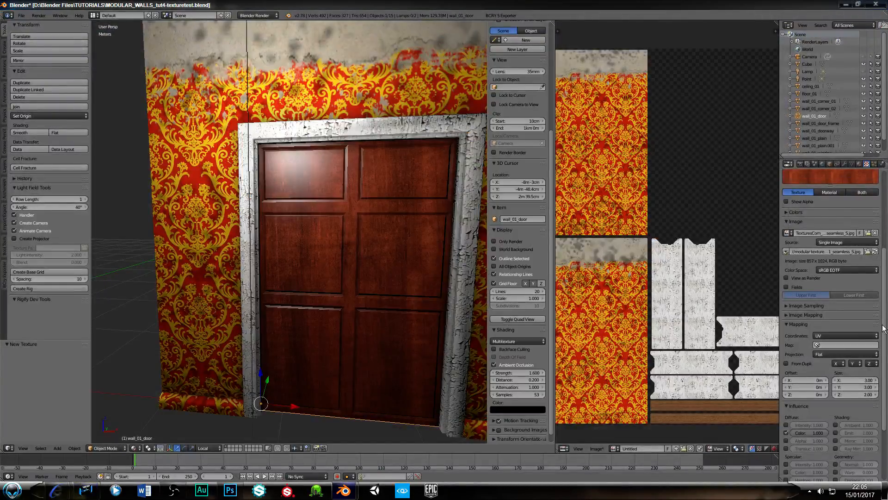
pyautogui.scroll(3, 387, 393)
pyautogui.scroll(-3, 387, 392)
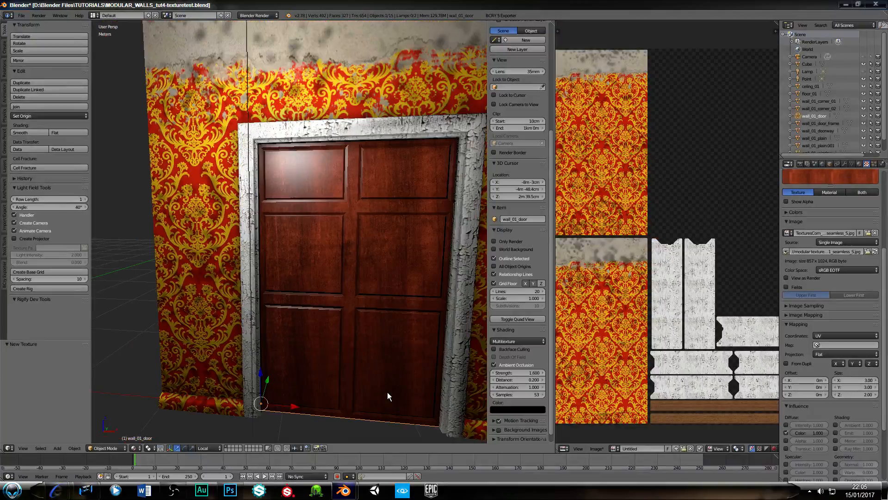
pyautogui.moveTo(357, 323); pyautogui.dragTo(298, 294, button='middle')
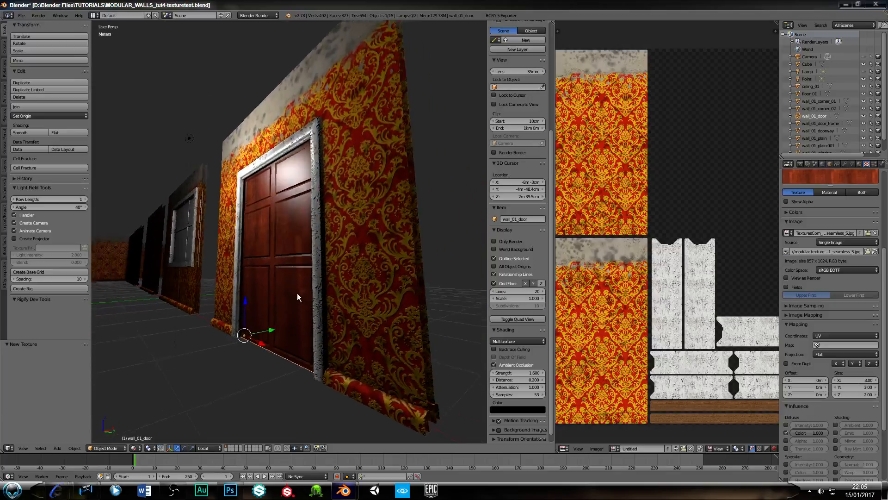
pyautogui.scroll(6, 299, 310)
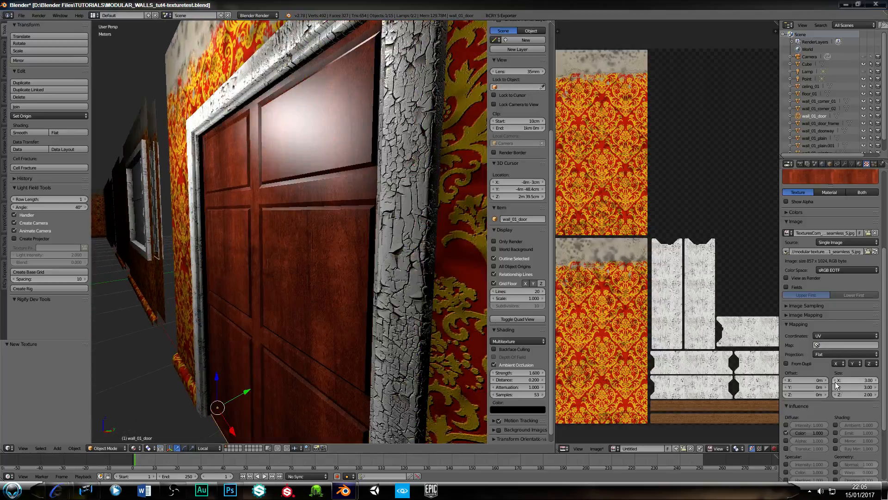
# Enable the specular Intensity, Color and Hardness influences of the door's wood texture, comparing the shine with Color and Hardness switched off
pyautogui.scroll(-5, 841, 397)
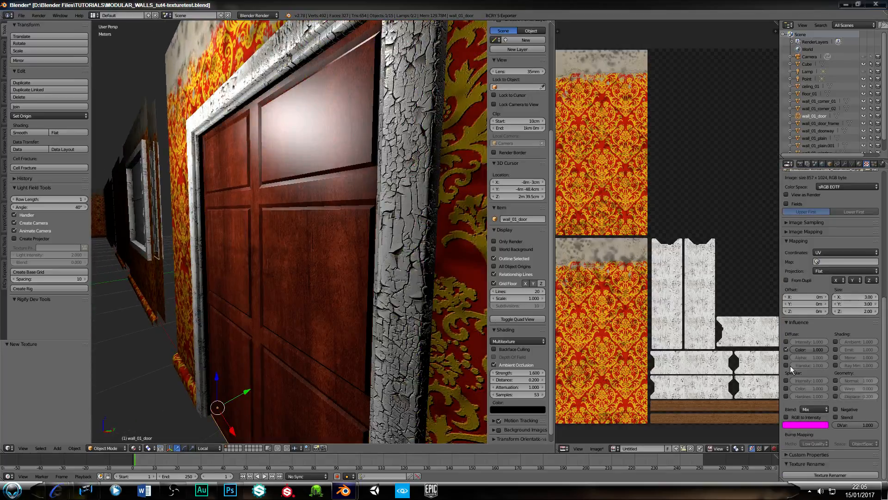
pyautogui.moveTo(787, 381); pyautogui.dragTo(787, 395)
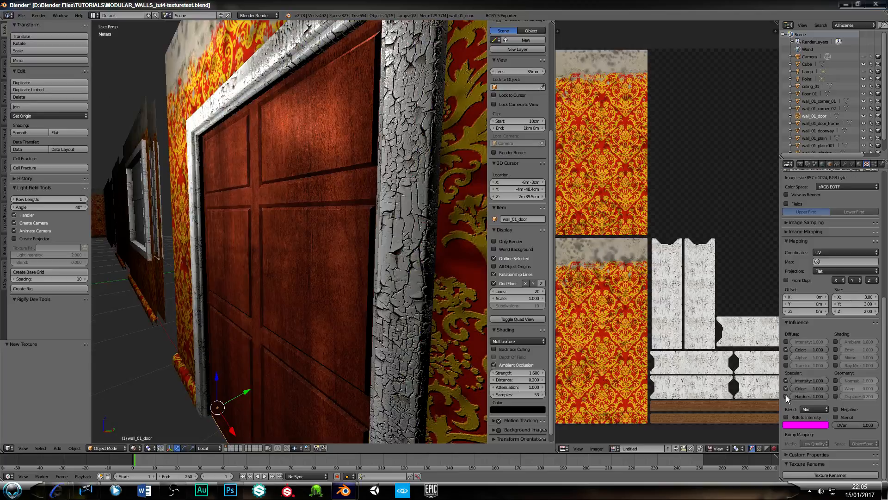
pyautogui.moveTo(239, 276)
pyautogui.mouseDown(button='middle')
pyautogui.moveTo(229, 276)
pyautogui.moveTo(253, 274)
pyautogui.moveTo(244, 276)
pyautogui.mouseUp(button='middle')
pyautogui.scroll(2, 244, 275)
pyautogui.click(785, 388)
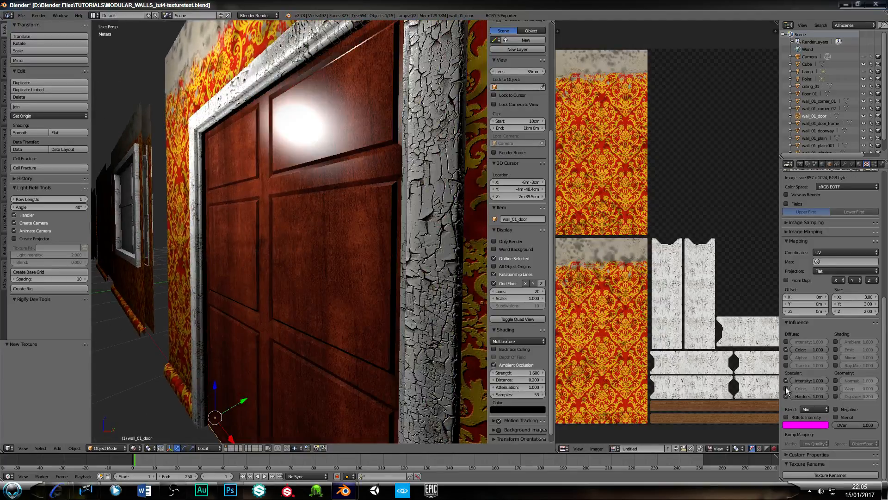
pyautogui.click(785, 387)
pyautogui.click(786, 396)
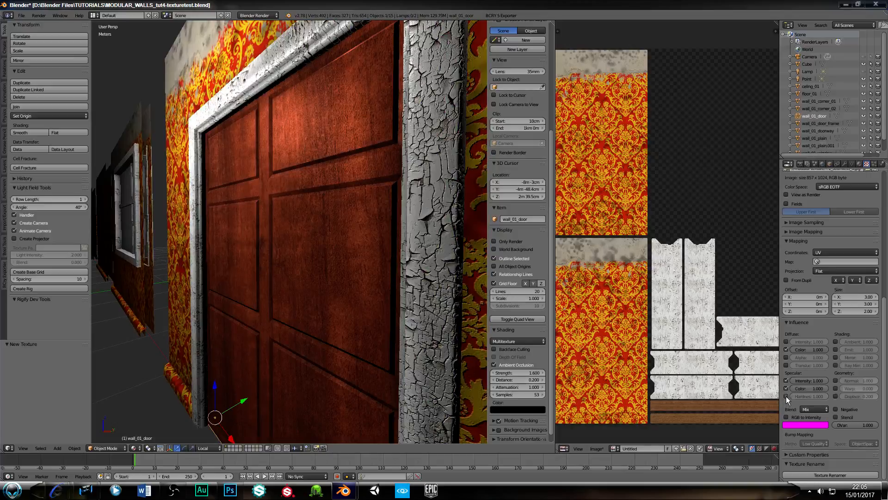
pyautogui.click(786, 395)
pyautogui.moveTo(284, 262)
pyautogui.mouseDown(button='middle')
pyautogui.moveTo(258, 269)
pyautogui.moveTo(266, 245)
pyautogui.moveTo(283, 235)
pyautogui.moveTo(272, 231)
pyautogui.moveTo(287, 248)
pyautogui.mouseUp(button='middle')
pyautogui.scroll(6, 283, 235)
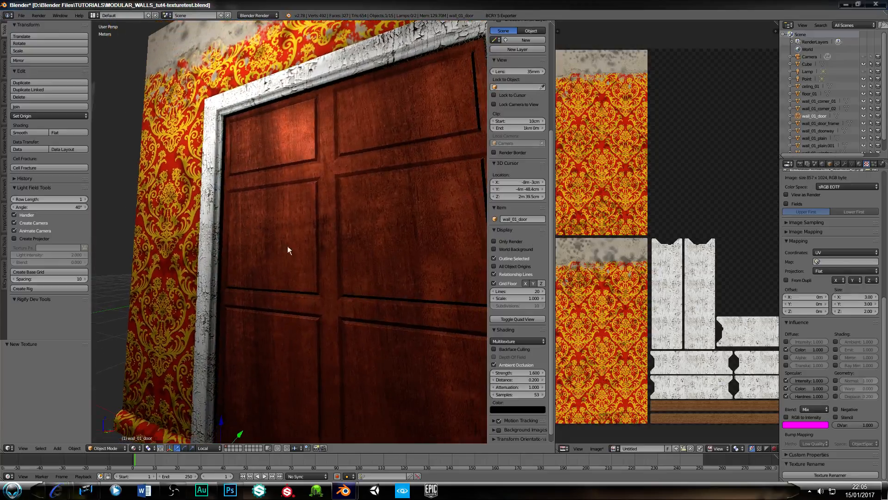
# Enable the Normal influence of the door's wood texture, trying 0.002 and settling on 0.02, and check the relief up close
pyautogui.click(835, 380)
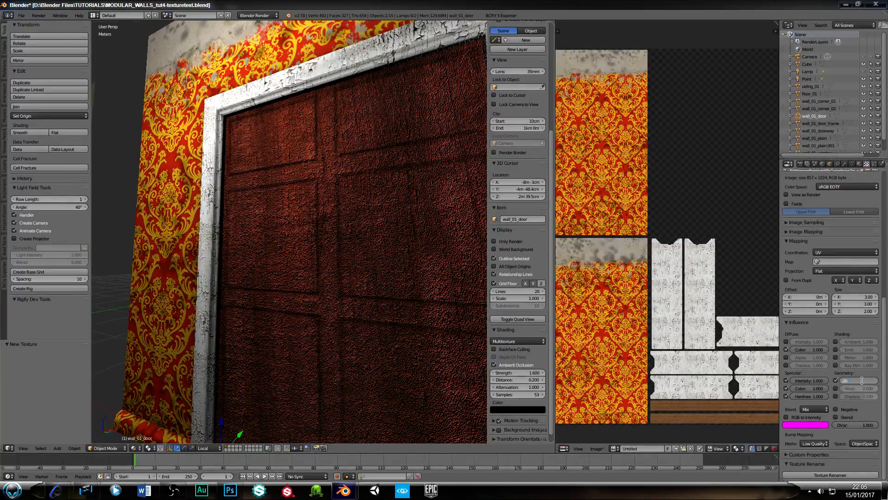
pyautogui.press('Return')
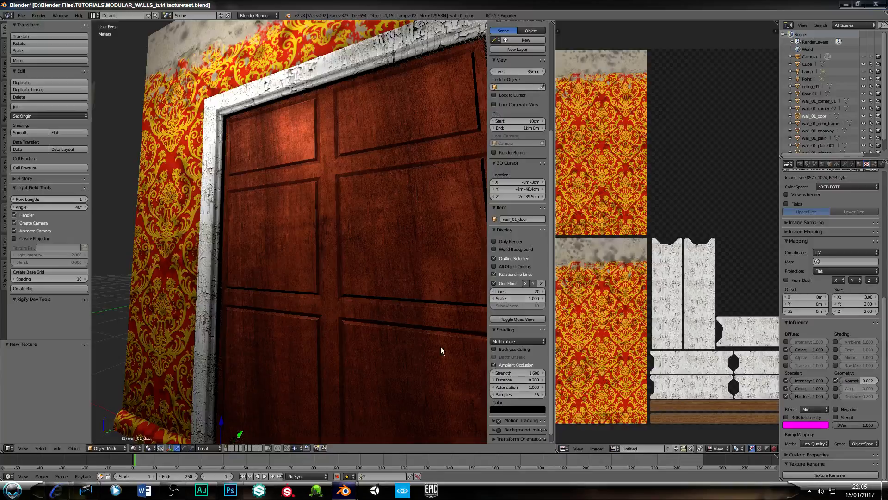
pyautogui.moveTo(441, 346); pyautogui.dragTo(276, 302, button='middle')
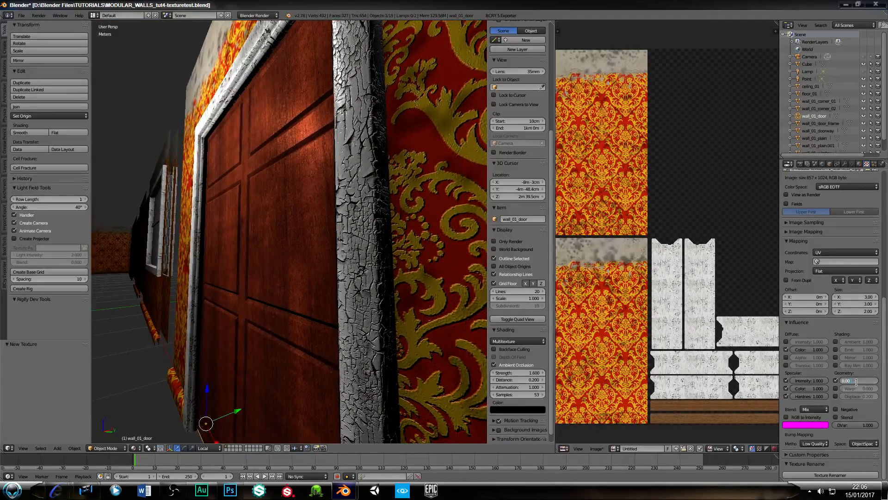
pyautogui.press('Return')
pyautogui.moveTo(248, 187); pyautogui.dragTo(288, 230, button='middle')
pyautogui.moveTo(275, 261); pyautogui.dragTo(317, 278, button='middle')
pyautogui.scroll(3, 314, 279)
pyautogui.scroll(2, 313, 278)
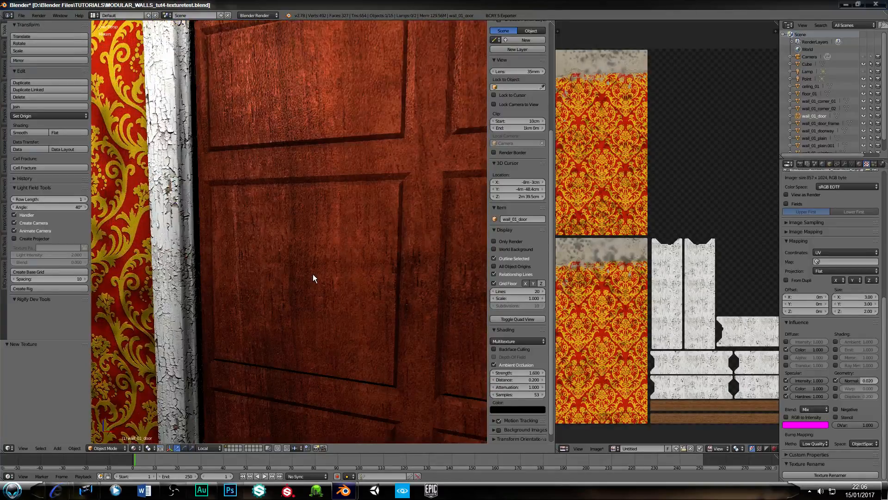
pyautogui.scroll(2, 312, 276)
pyautogui.scroll(-6, 312, 273)
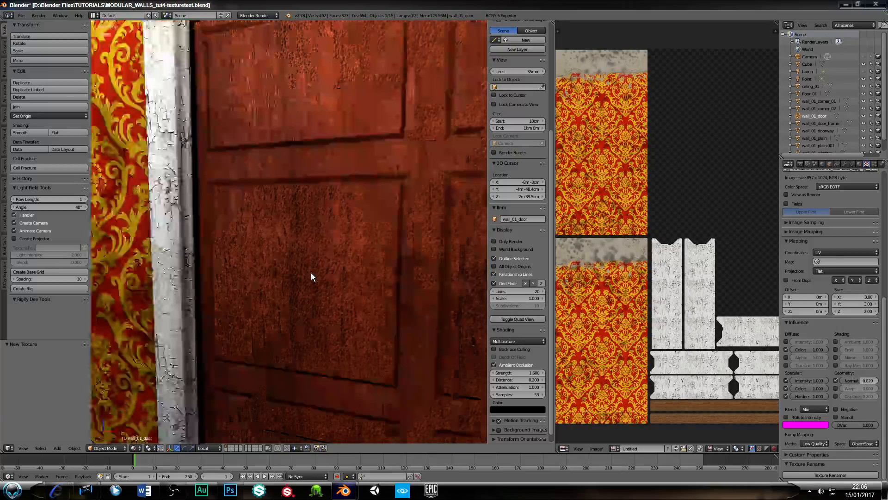
# Try smooth shading on the door, inspect its panels, and return it to flat shading
pyautogui.moveTo(318, 268); pyautogui.dragTo(245, 241, button='middle')
pyautogui.moveTo(263, 218); pyautogui.dragTo(42, 137, button='middle')
pyautogui.click(33, 132)
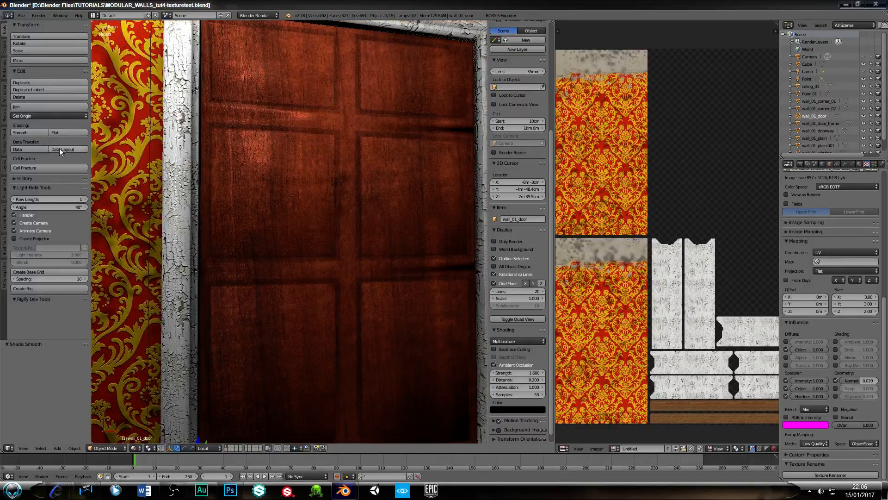
pyautogui.scroll(-4, 347, 243)
pyautogui.moveTo(334, 226); pyautogui.dragTo(267, 217, button='middle')
pyautogui.scroll(4, 268, 245)
pyautogui.scroll(-3, 244, 238)
pyautogui.scroll(-3, 337, 223)
pyautogui.click(69, 135)
pyautogui.scroll(2, 333, 234)
pyautogui.scroll(3, 259, 235)
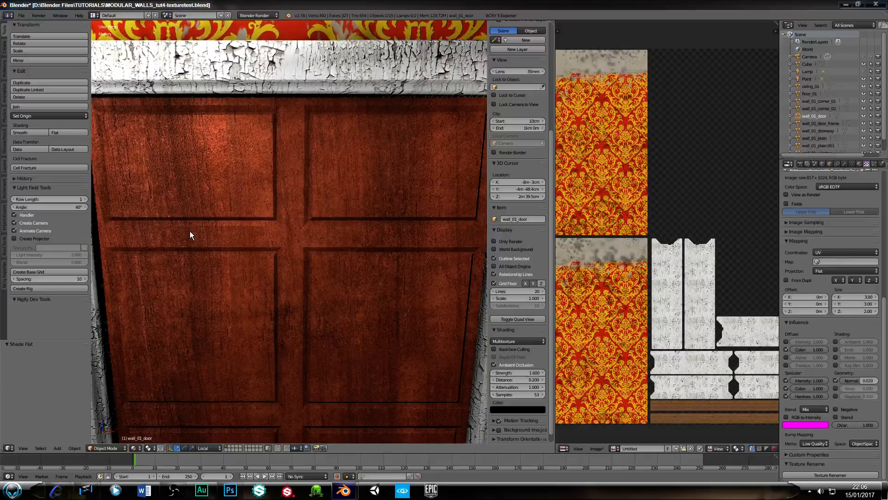
# Examine the textured door, its frame and the surrounding wallpapered wall from several angles and distances
pyautogui.scroll(-5, 190, 233)
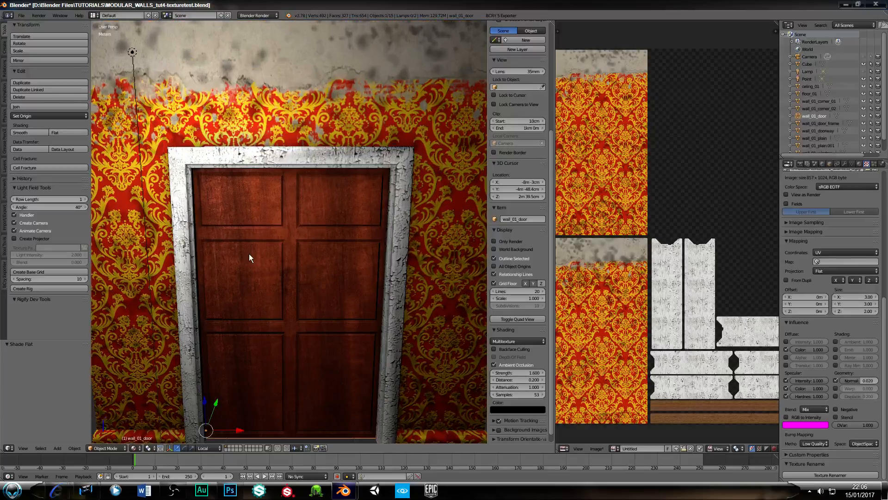
pyautogui.moveTo(248, 257); pyautogui.dragTo(219, 267, button='middle')
pyautogui.scroll(-3, 283, 257)
pyautogui.scroll(6, 221, 255)
pyautogui.scroll(-3, 208, 238)
pyautogui.scroll(-4, 201, 250)
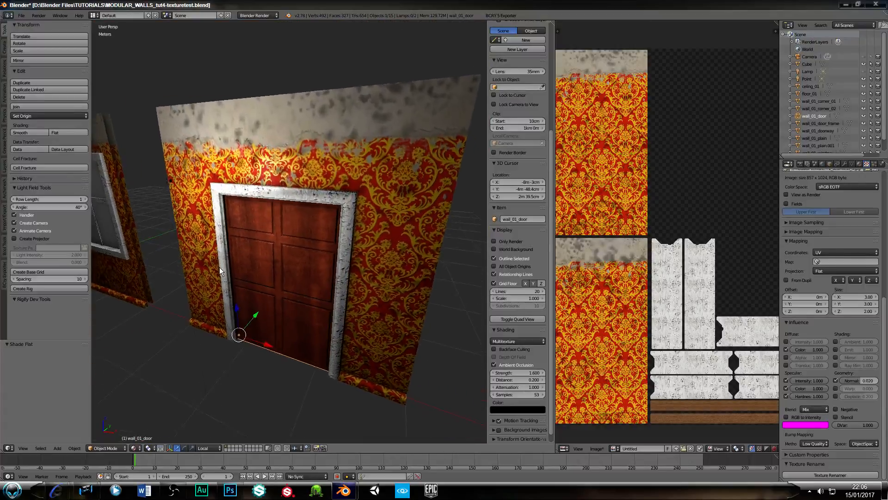
pyautogui.scroll(-3, 207, 268)
pyautogui.moveTo(139, 277); pyautogui.dragTo(304, 275, button='middle')
pyautogui.scroll(5, 206, 271)
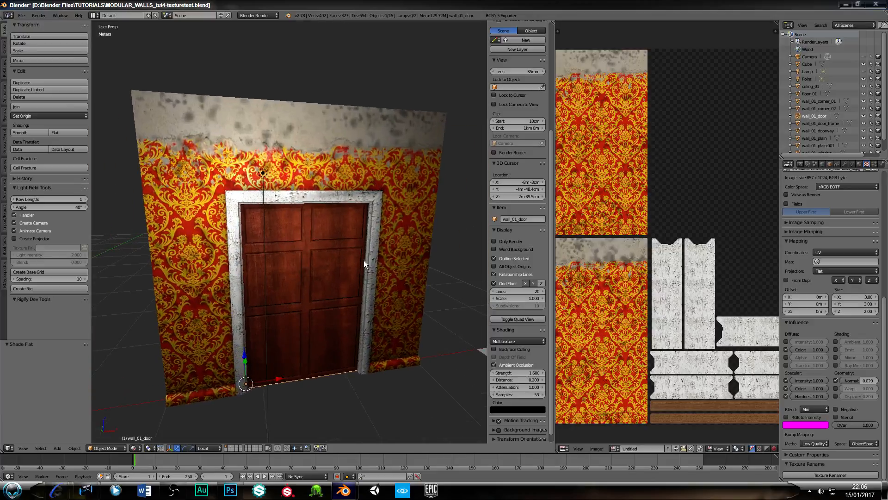
pyautogui.moveTo(364, 260); pyautogui.dragTo(327, 237, button='middle')
pyautogui.scroll(4, 270, 252)
pyautogui.scroll(-1, 647, 282)
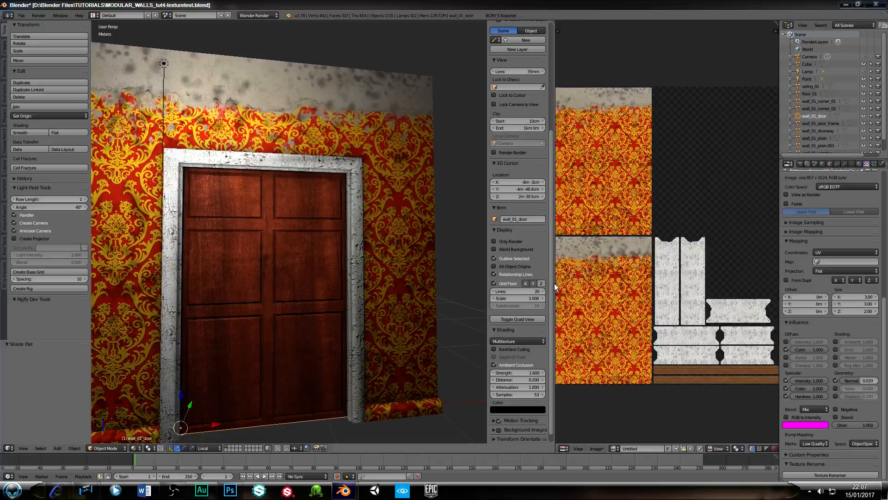
# Widen the image editor and bake the door's wood texture into the shared diffuse image with the Textures bake mode
pyautogui.moveTo(554, 286); pyautogui.dragTo(387, 287)
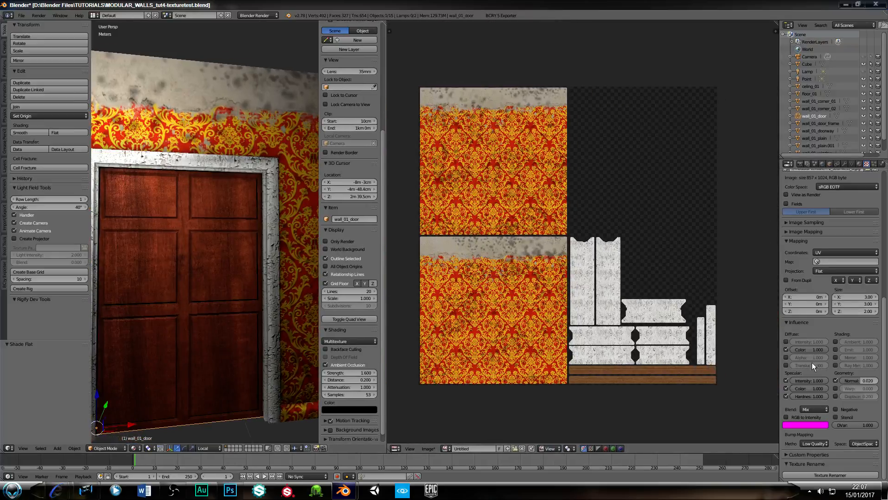
pyautogui.click(800, 164)
pyautogui.scroll(-5, 819, 326)
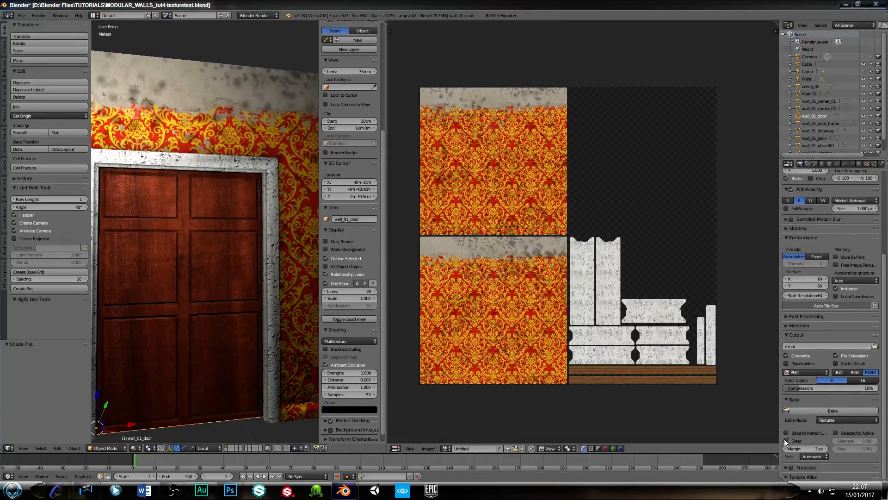
pyautogui.click(820, 410)
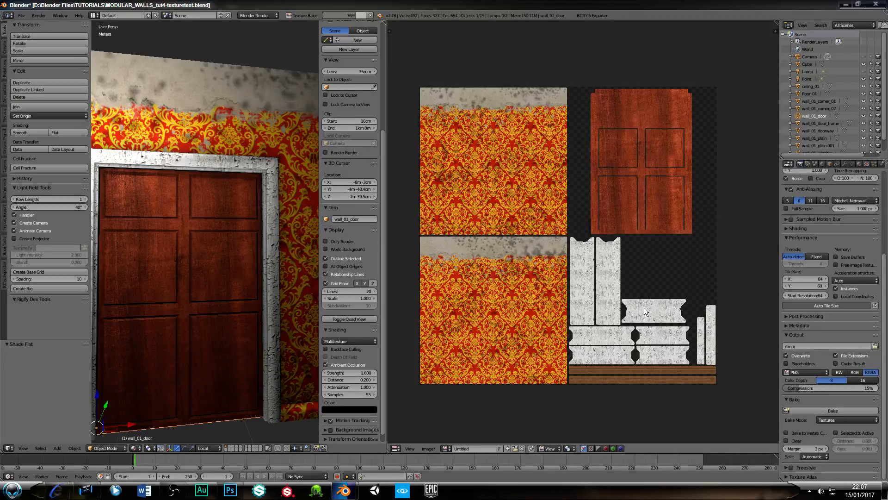
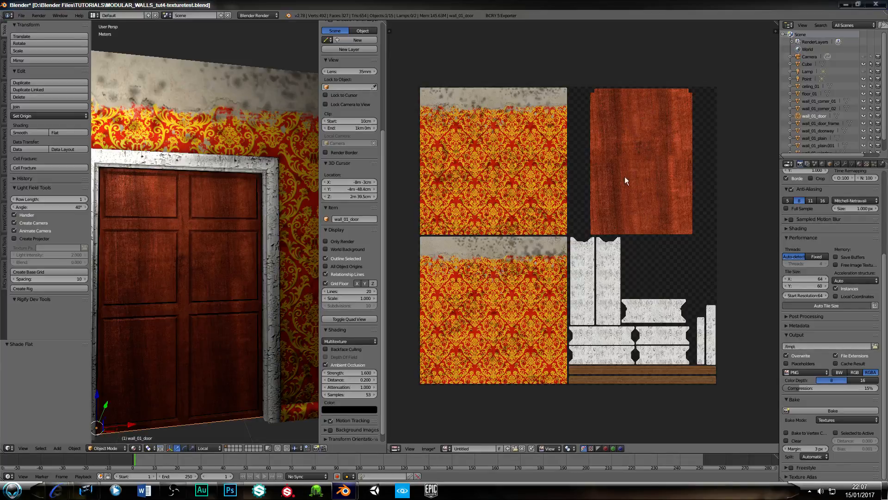
# Select the glass pane in the window wall and add a new material to it
pyautogui.scroll(-7, 217, 237)
pyautogui.moveTo(201, 243)
pyautogui.mouseDown(button='middle')
pyautogui.moveTo(162, 265)
pyautogui.moveTo(188, 244)
pyautogui.mouseUp(button='middle')
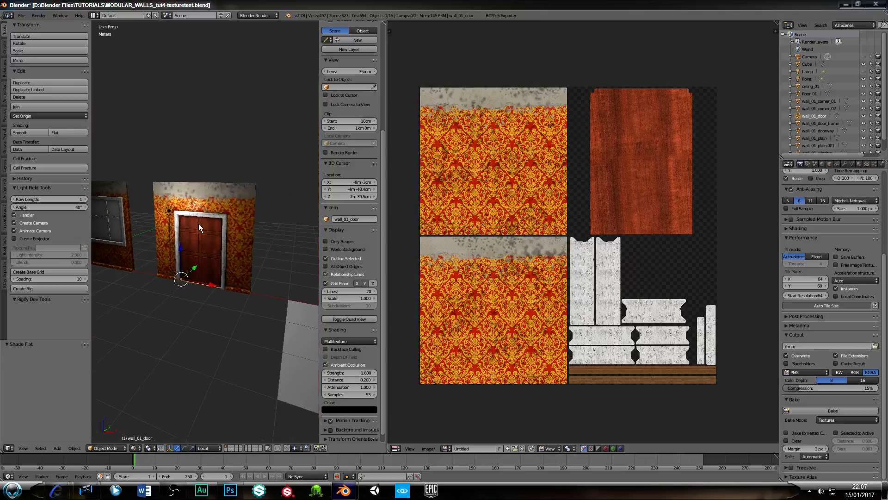
pyautogui.scroll(5, 206, 257)
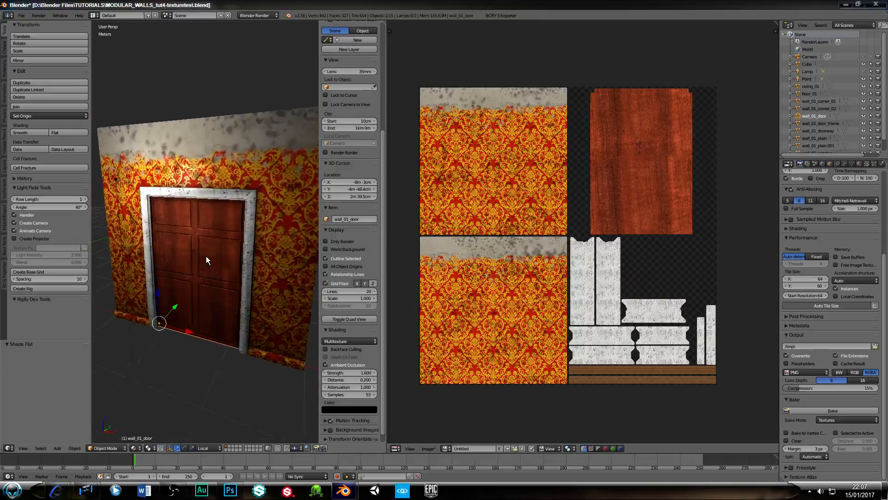
pyautogui.moveTo(201, 220); pyautogui.dragTo(188, 265, button='middle')
pyautogui.scroll(-3, 207, 257)
pyautogui.scroll(2, 212, 278)
pyautogui.rightClick(212, 278)
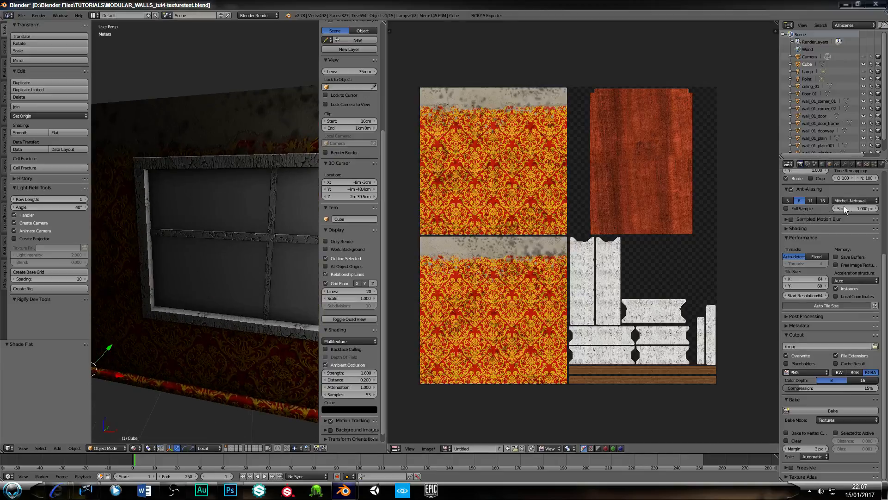
pyautogui.scroll(6, 845, 213)
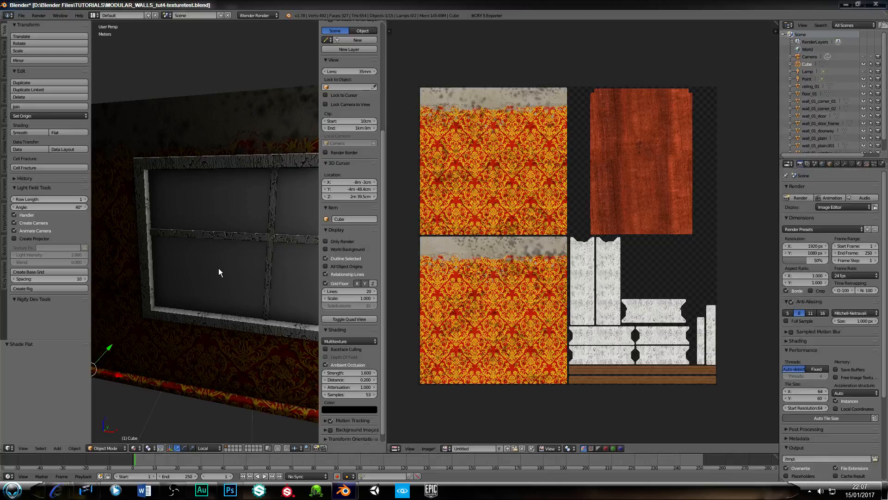
pyautogui.scroll(-4, 218, 268)
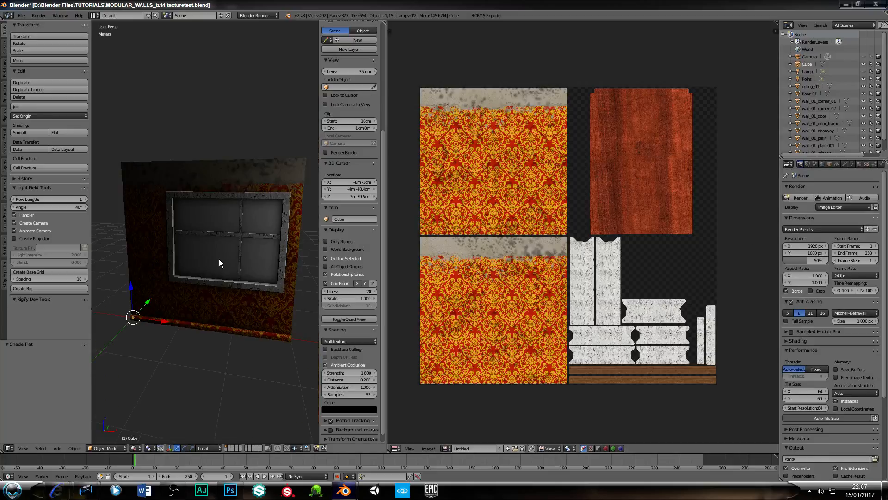
pyautogui.press('Tab')
pyautogui.press('Tab')
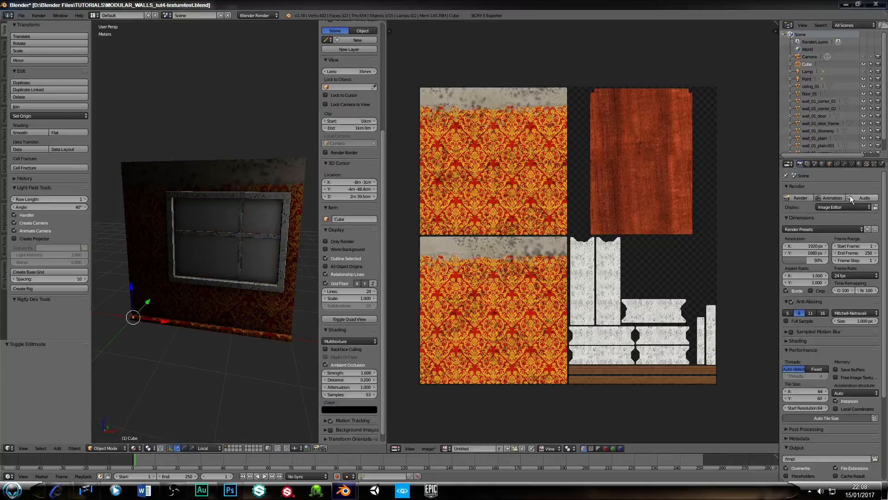
pyautogui.click(859, 164)
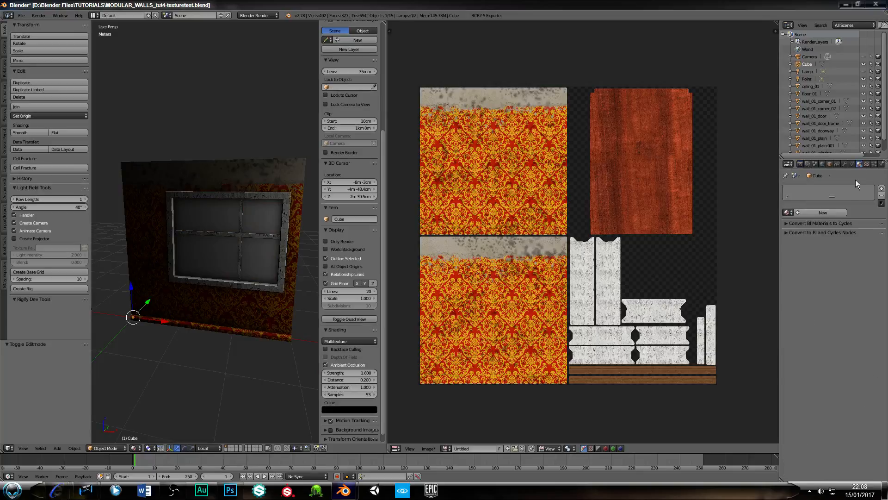
pyautogui.click(812, 211)
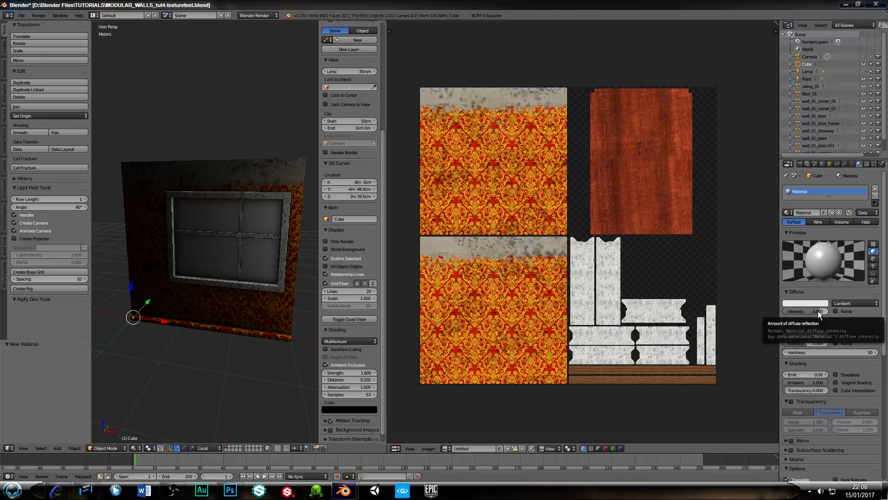
# Look through the Options and Shadow settings of the window pane's new material
pyautogui.scroll(-7, 808, 378)
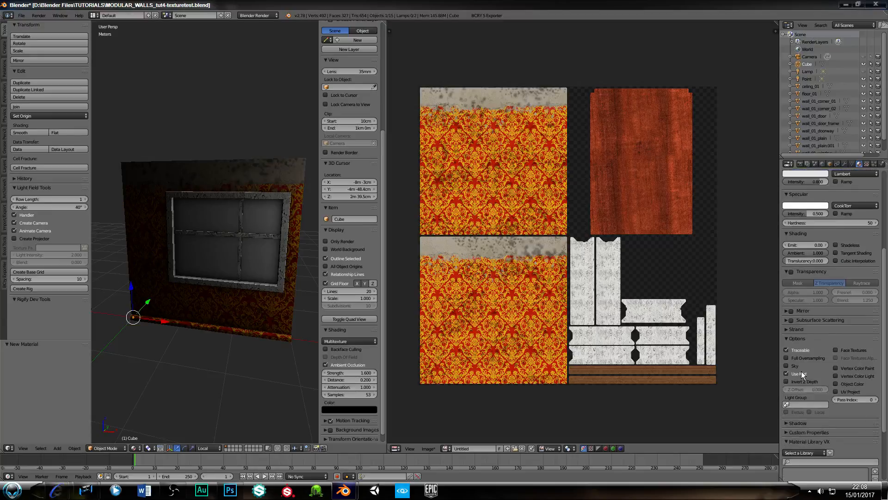
pyautogui.click(786, 423)
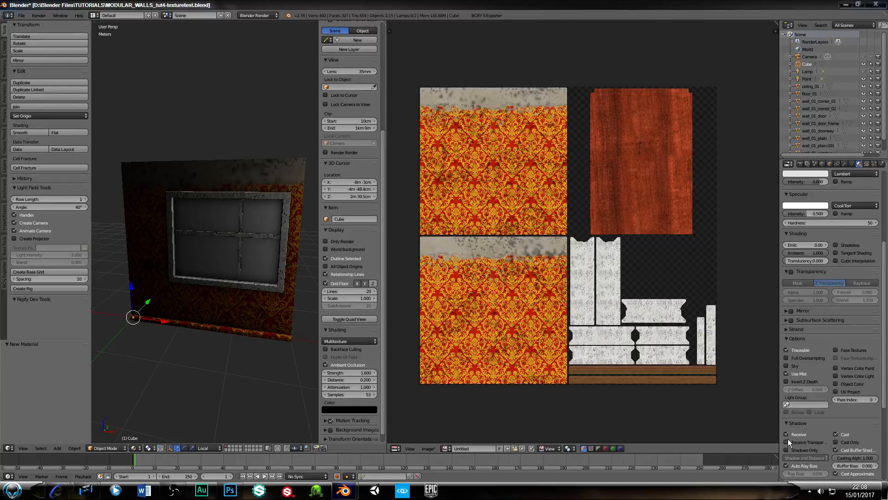
pyautogui.click(785, 423)
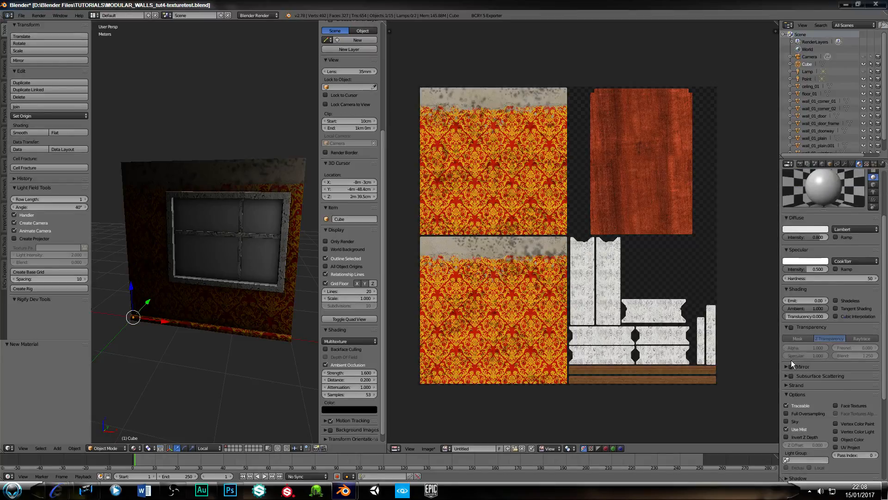
# Enable Z Transparency on the window pane's material with alpha about 0.054, and tint its diffuse colour light blue
pyautogui.click(790, 327)
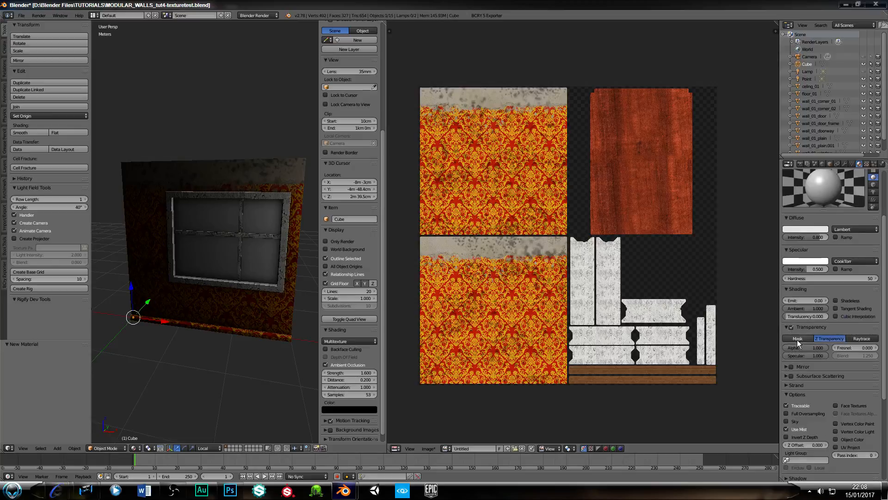
pyautogui.moveTo(824, 350); pyautogui.dragTo(796, 348)
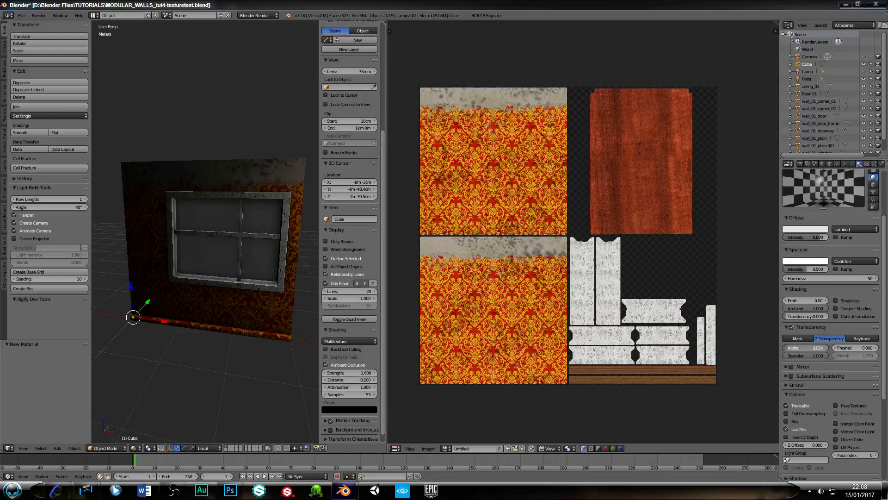
pyautogui.click(803, 229)
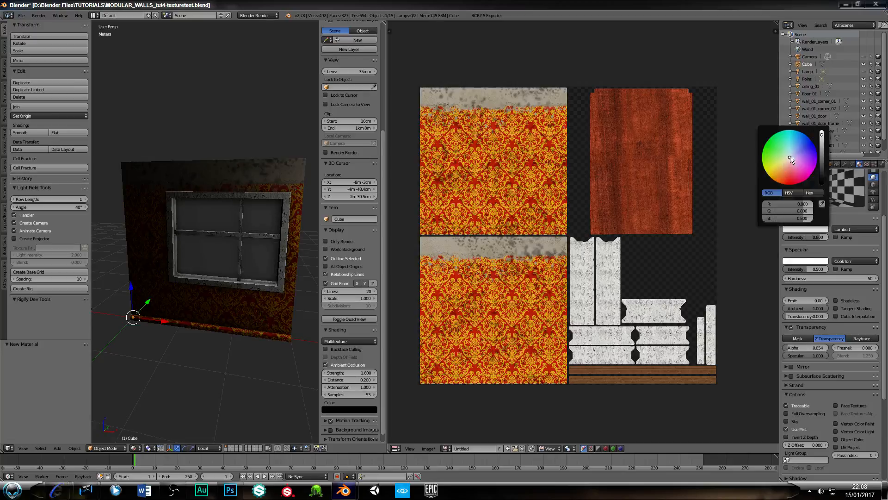
pyautogui.moveTo(790, 155); pyautogui.dragTo(797, 147)
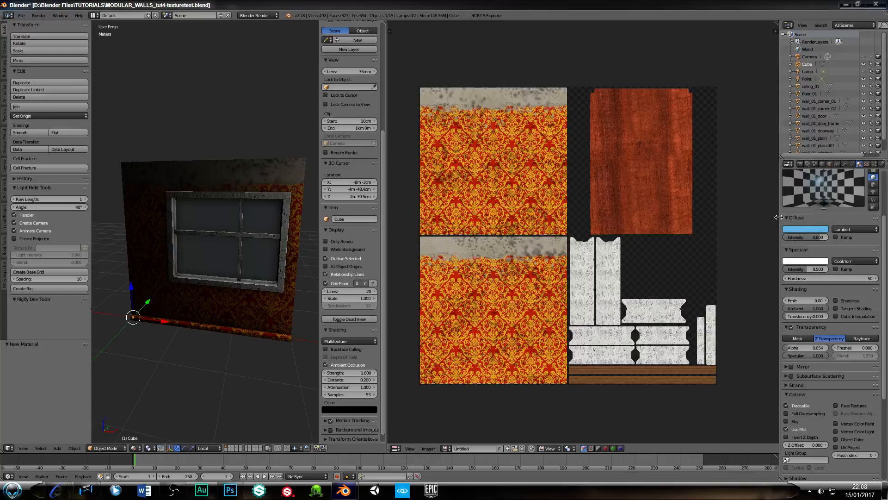
# Enlarge the material preview and set the pane's specular colour to pale aqua, about R 0.417, G 1.000, B 0.760
pyautogui.moveTo(779, 217); pyautogui.dragTo(529, 218)
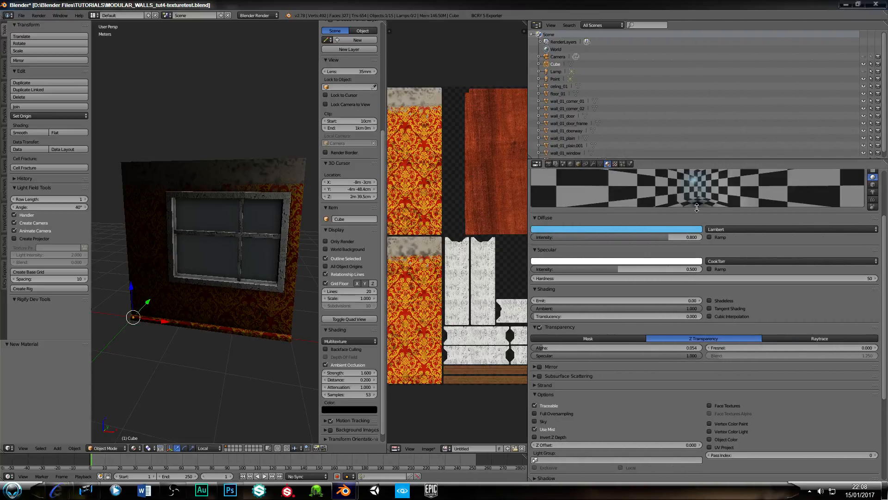
pyautogui.moveTo(696, 207); pyautogui.dragTo(697, 302)
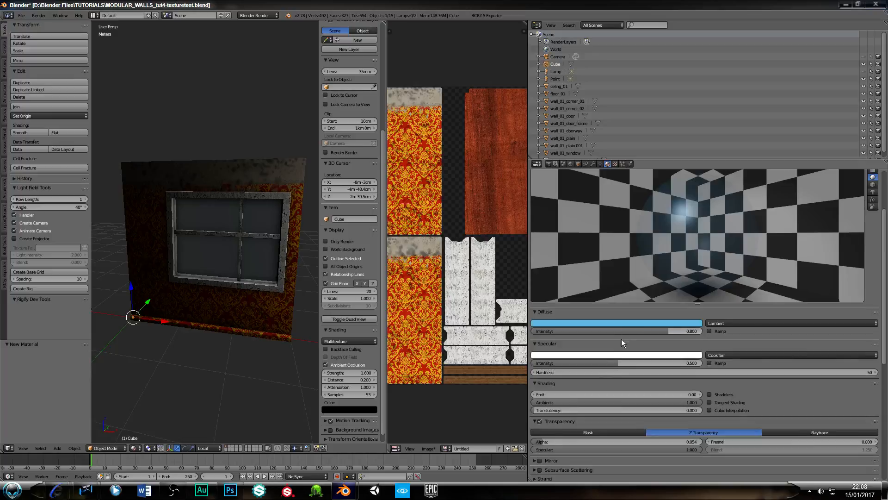
pyautogui.scroll(2, 591, 374)
pyautogui.click(615, 390)
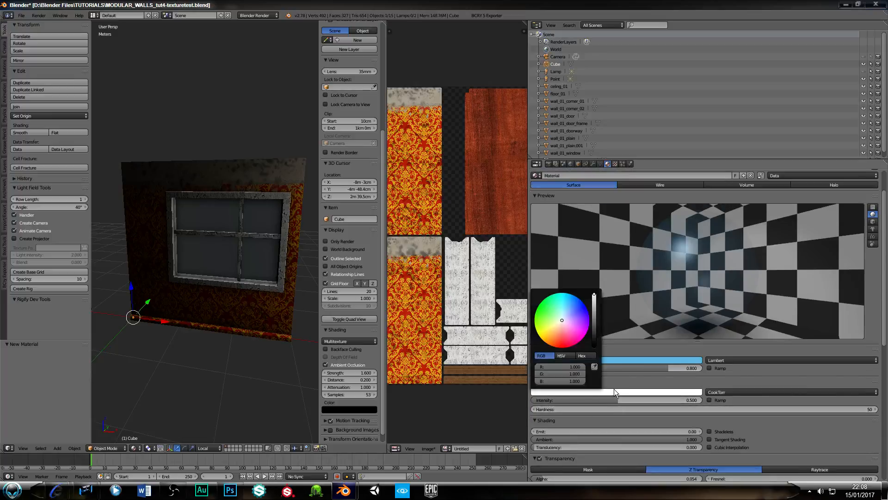
pyautogui.moveTo(562, 318); pyautogui.dragTo(559, 312)
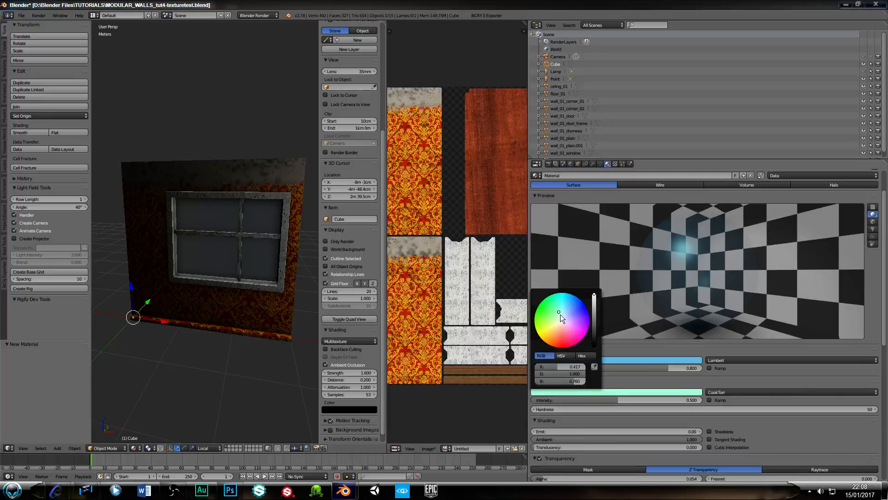
# Switch the pane material's specular shader model to WardIso and lower its specular intensity to about 0.141
pyautogui.scroll(-2, 655, 388)
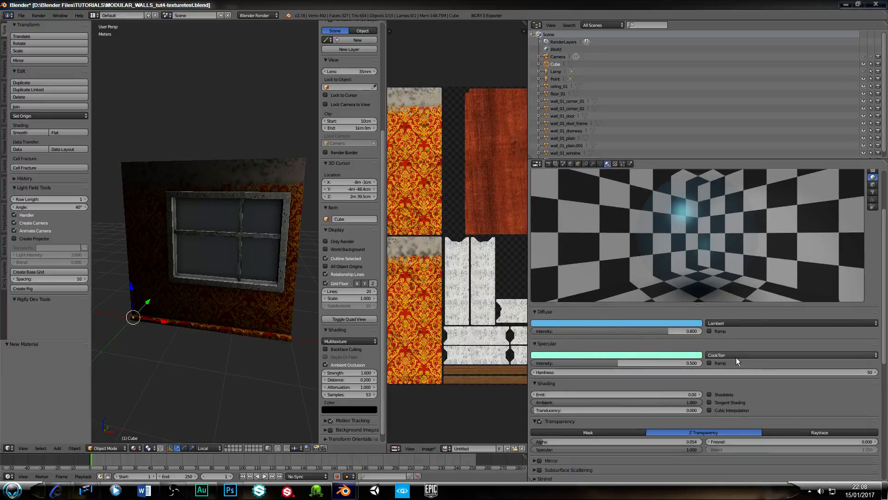
pyautogui.click(737, 358)
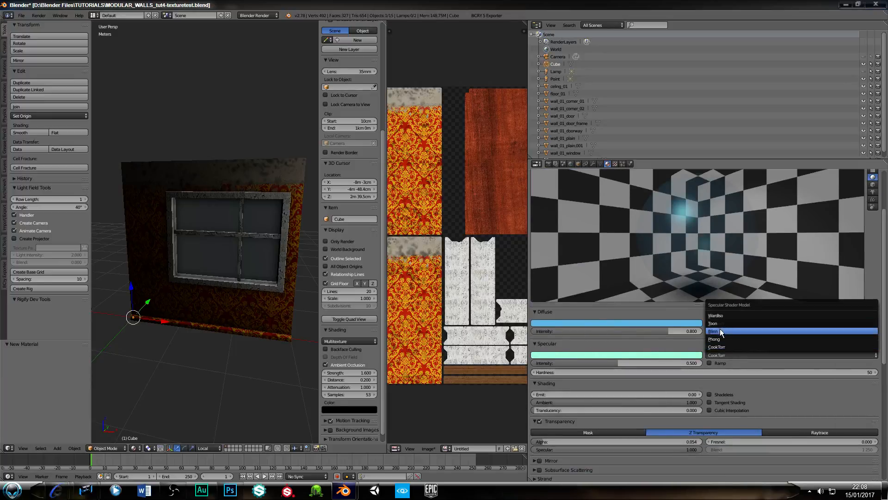
pyautogui.click(720, 329)
pyautogui.click(734, 354)
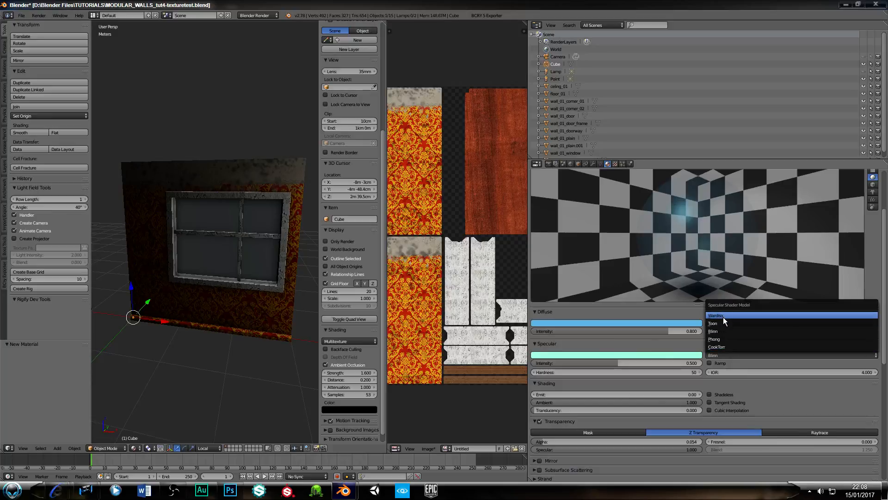
pyautogui.click(720, 316)
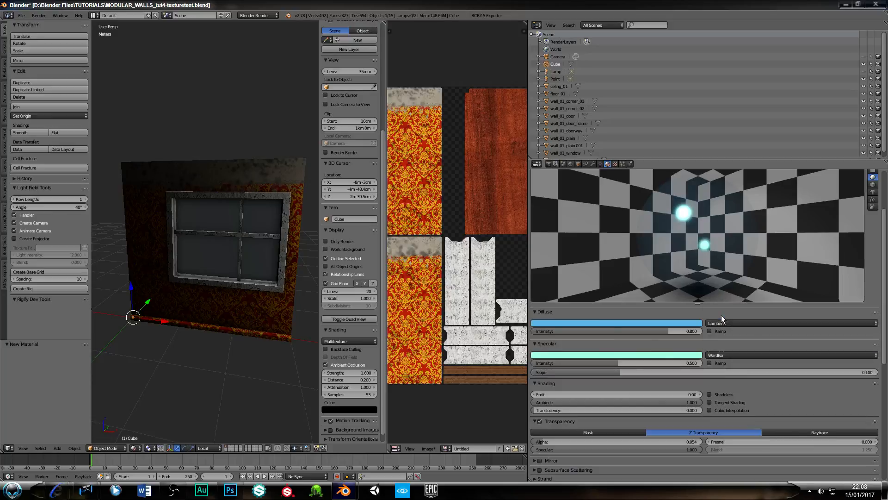
pyautogui.moveTo(617, 363); pyautogui.dragTo(557, 363)
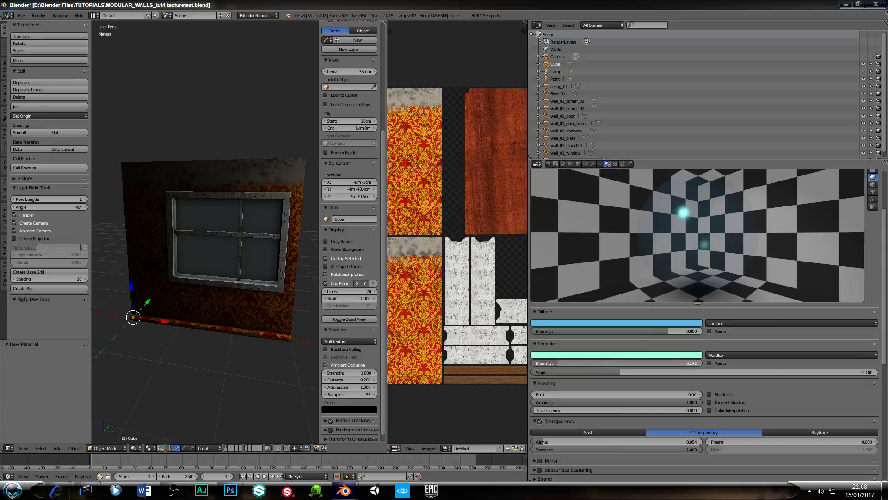
# Try the Tangent Shading and Shadeless options on the pane's material, switching each back off
pyautogui.scroll(-3, 581, 399)
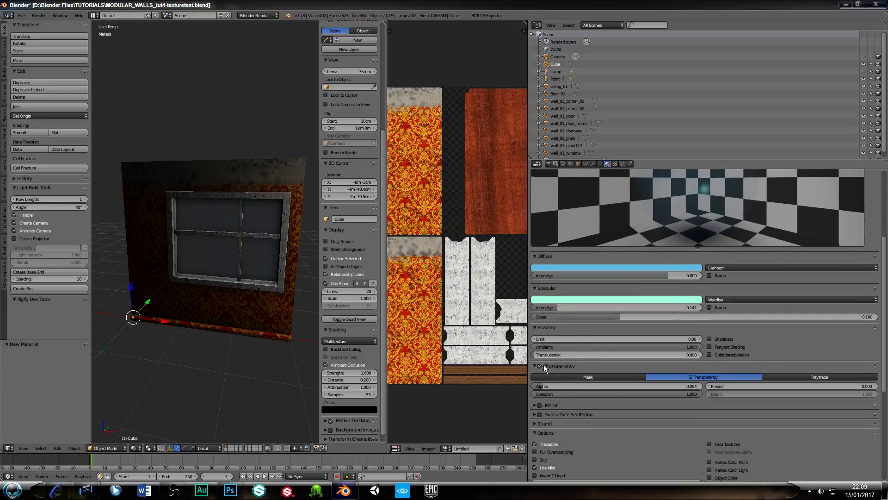
pyautogui.moveTo(536, 355)
pyautogui.mouseDown()
pyautogui.moveTo(673, 356)
pyautogui.moveTo(533, 355)
pyautogui.mouseUp()
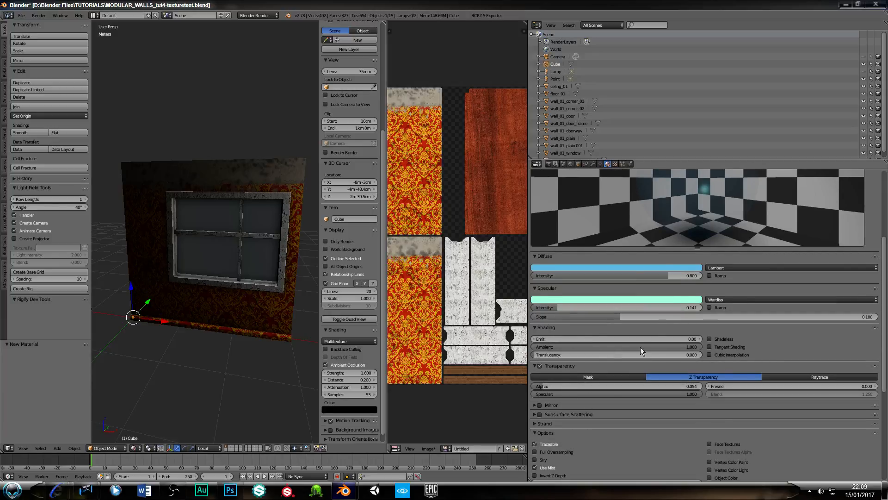
pyautogui.click(710, 346)
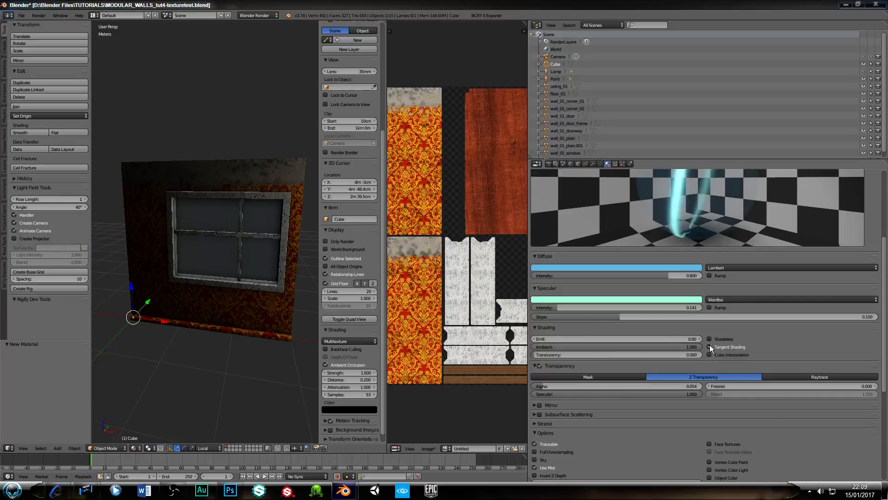
pyautogui.click(710, 346)
pyautogui.click(709, 338)
pyautogui.click(709, 339)
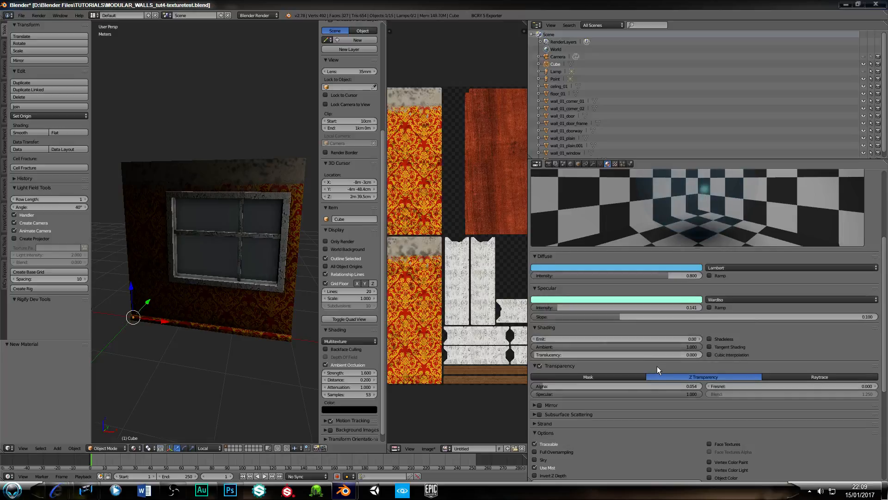
# Enable Mirror on the pane's material with reflectivity 0.600, and check the glass look in an enlarged material preview
pyautogui.scroll(-3, 657, 366)
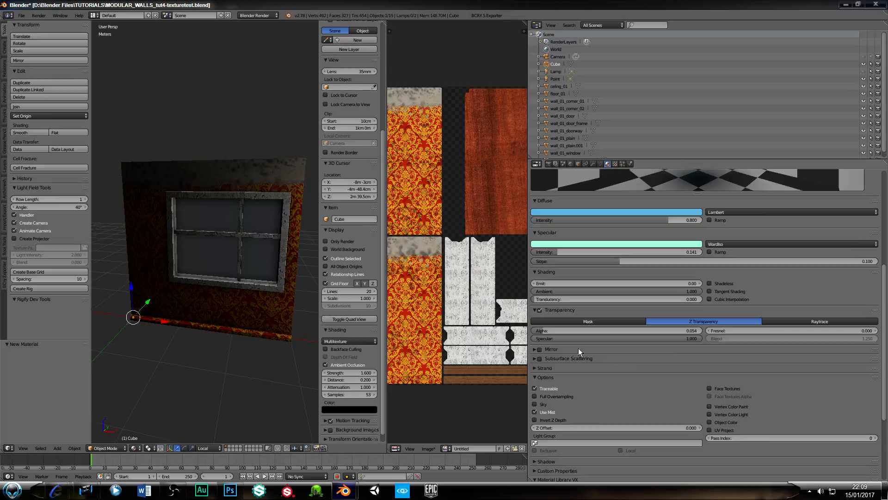
pyautogui.click(534, 348)
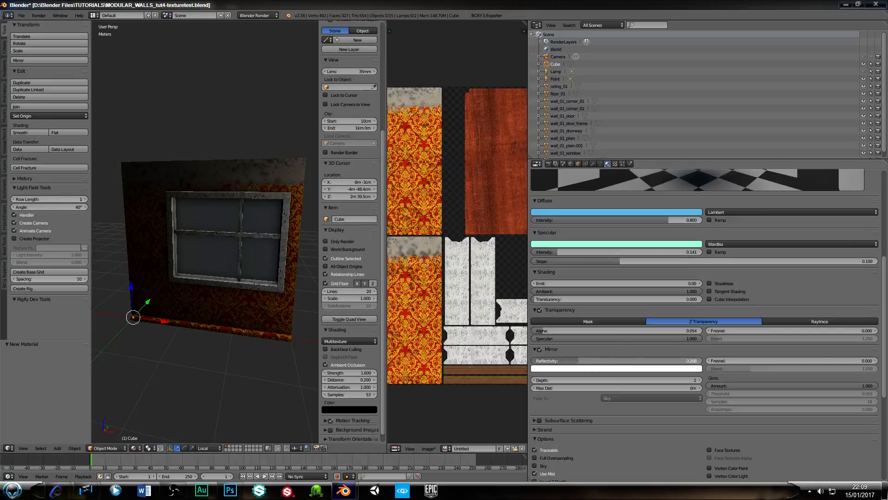
pyautogui.moveTo(577, 360); pyautogui.dragTo(613, 360)
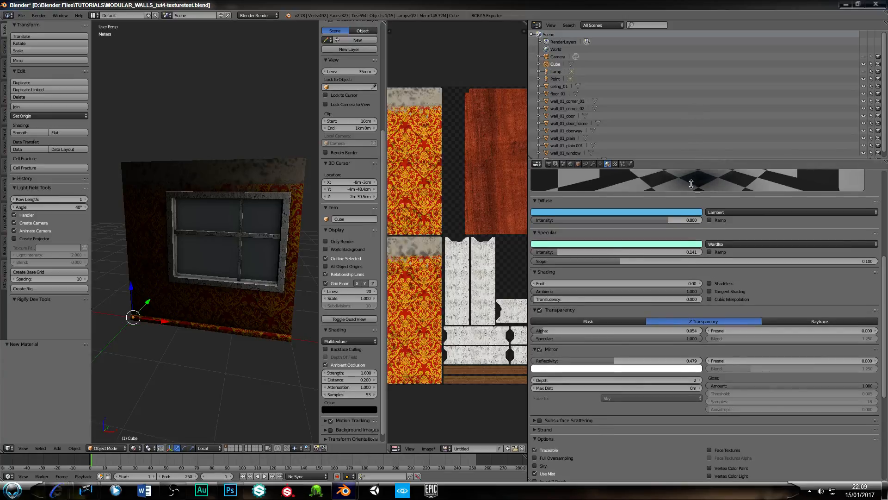
pyautogui.moveTo(698, 191); pyautogui.dragTo(697, 281)
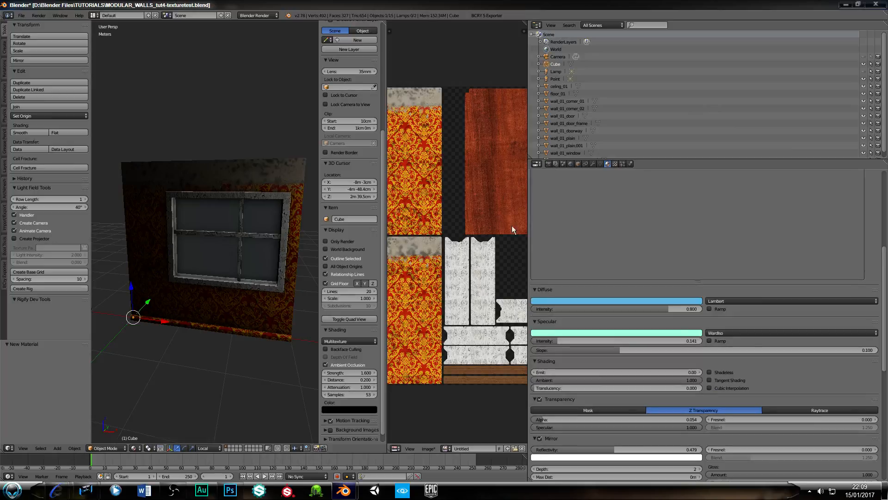
pyautogui.scroll(-3, 643, 398)
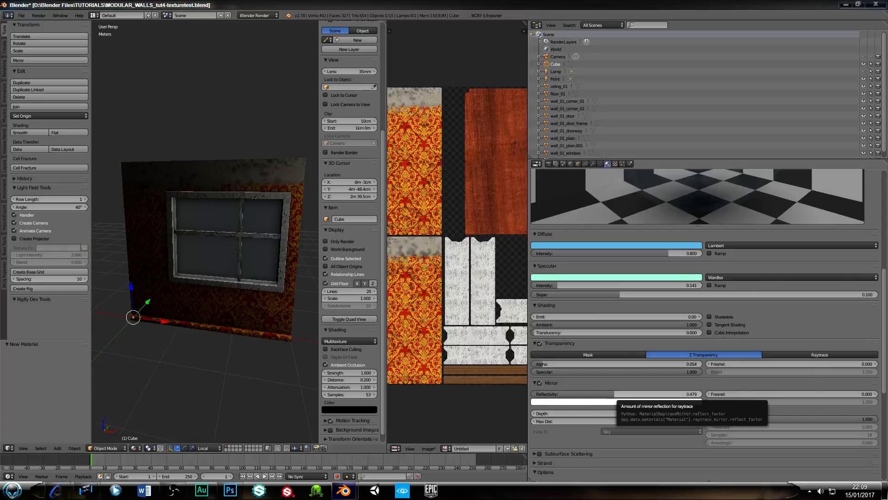
pyautogui.moveTo(614, 395); pyautogui.dragTo(617, 394)
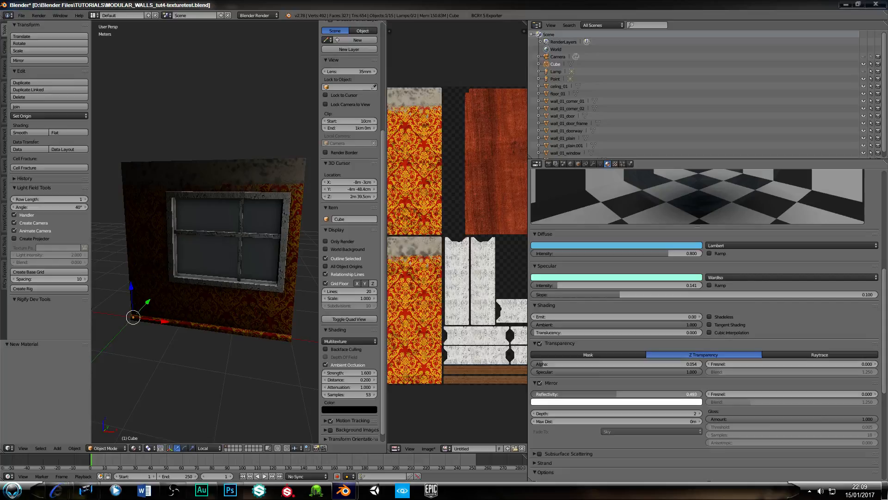
pyautogui.scroll(9, 684, 256)
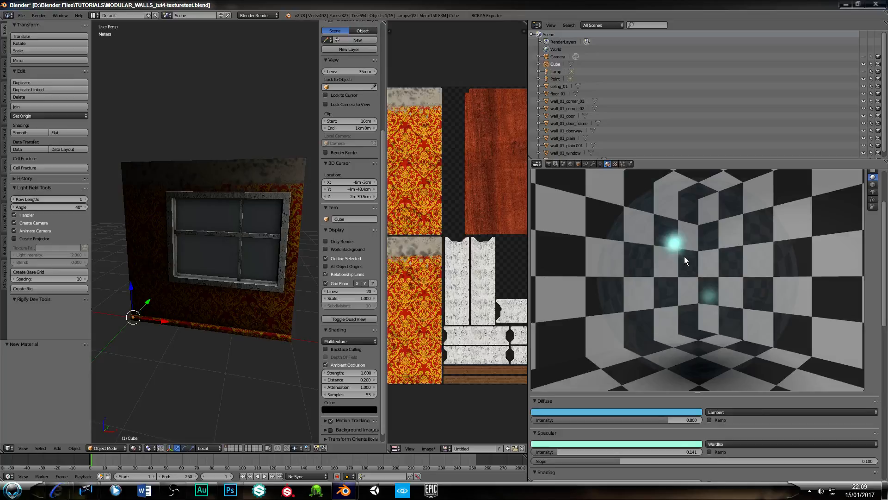
pyautogui.scroll(-8, 684, 256)
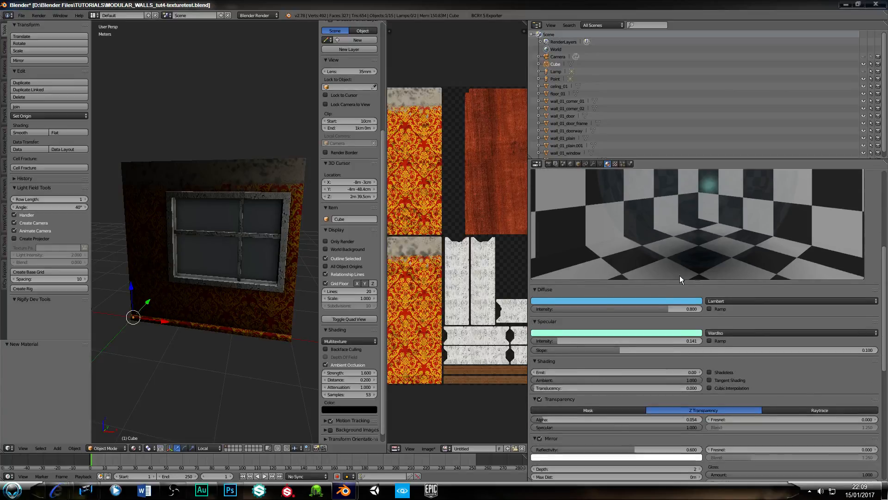
pyautogui.scroll(-4, 681, 296)
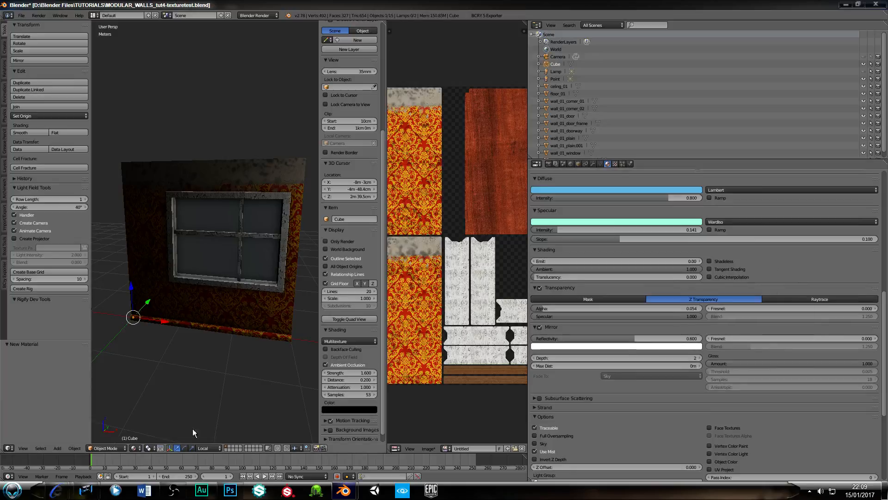
pyautogui.scroll(12, 648, 248)
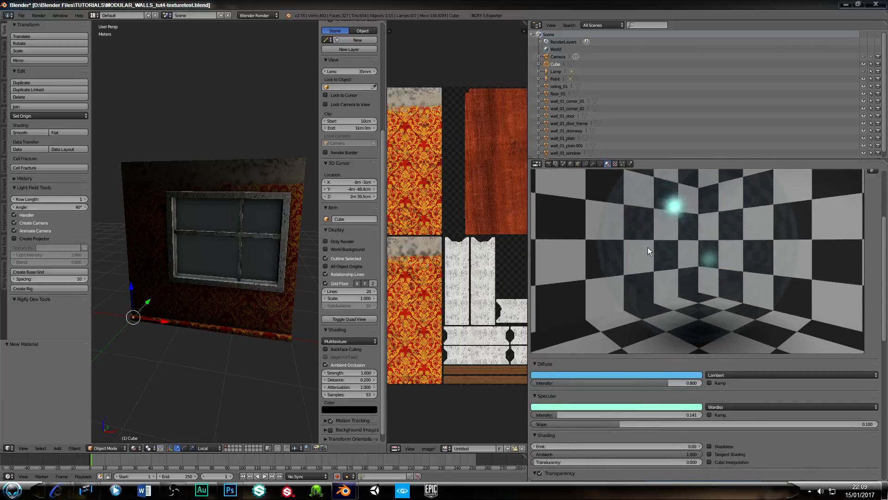
pyautogui.scroll(2, 648, 247)
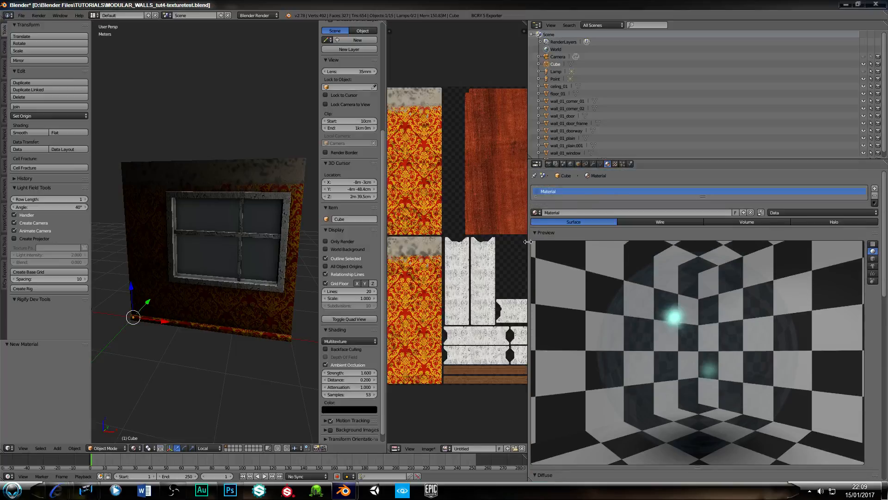
# Widen the image editor and bake the window pane into the shared diffuse image with the Textures bake mode, then inspect the baked area
pyautogui.moveTo(528, 241); pyautogui.dragTo(754, 242)
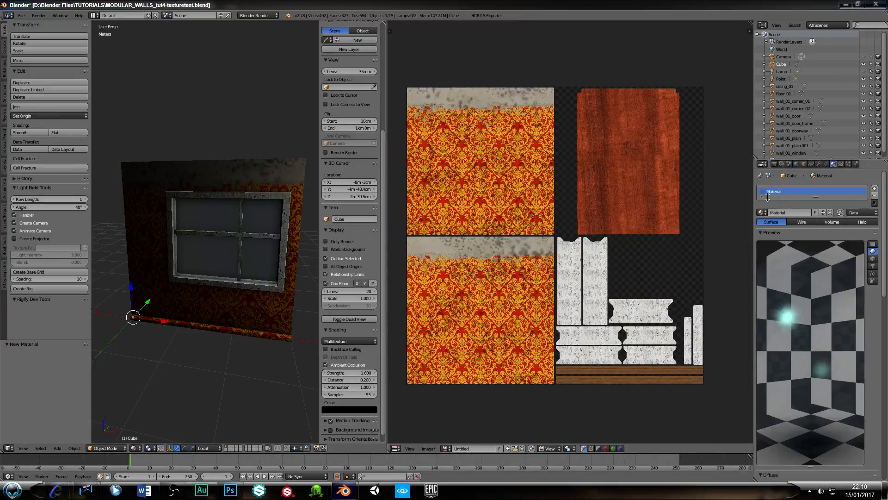
pyautogui.click(774, 164)
pyautogui.scroll(-6, 786, 287)
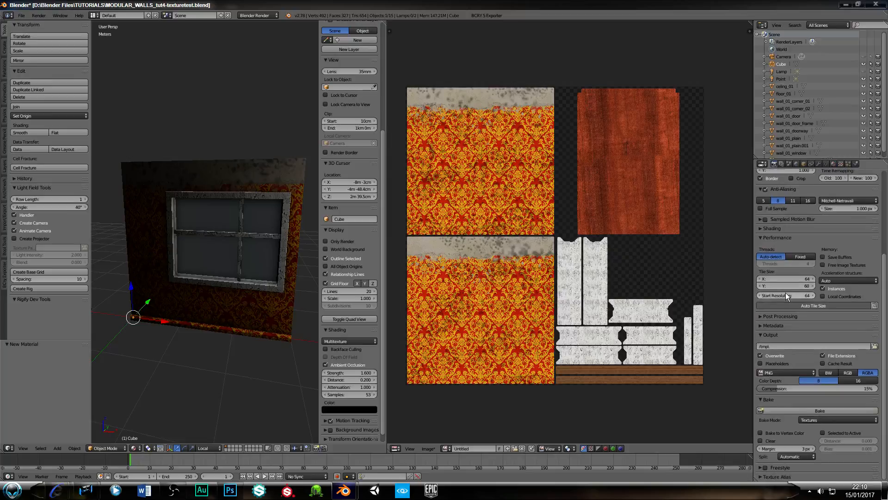
pyautogui.click(827, 420)
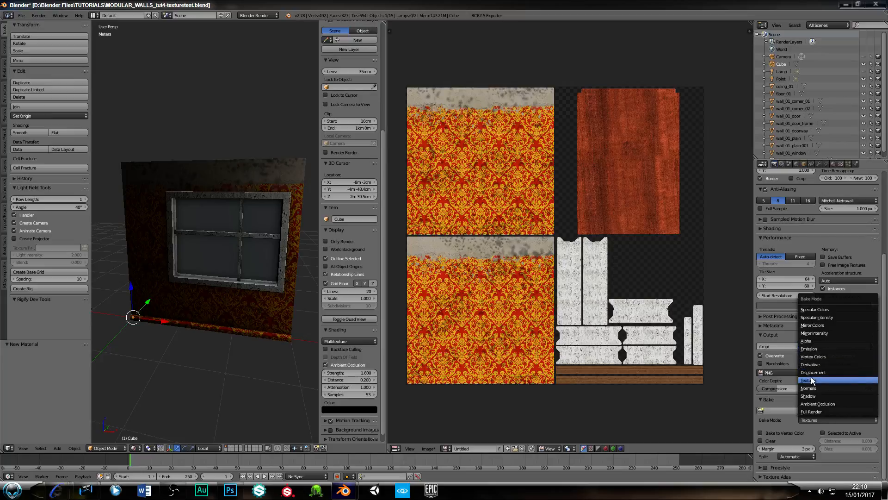
pyautogui.click(832, 380)
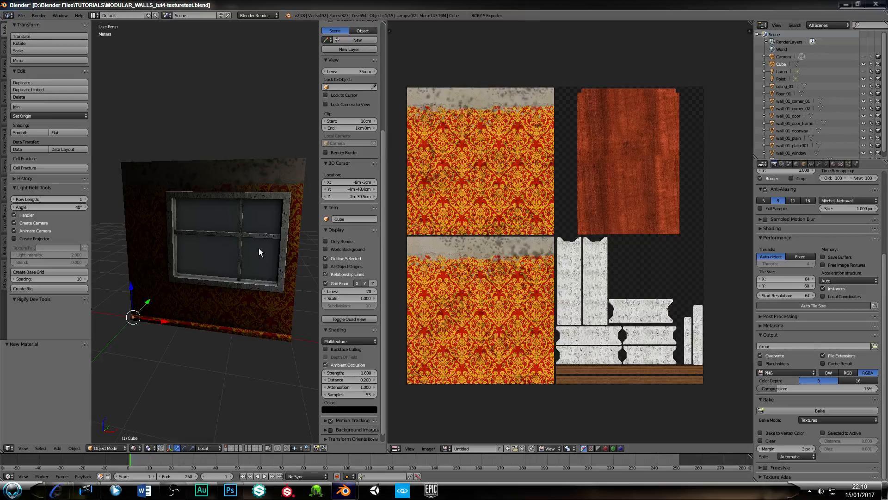
pyautogui.click(781, 411)
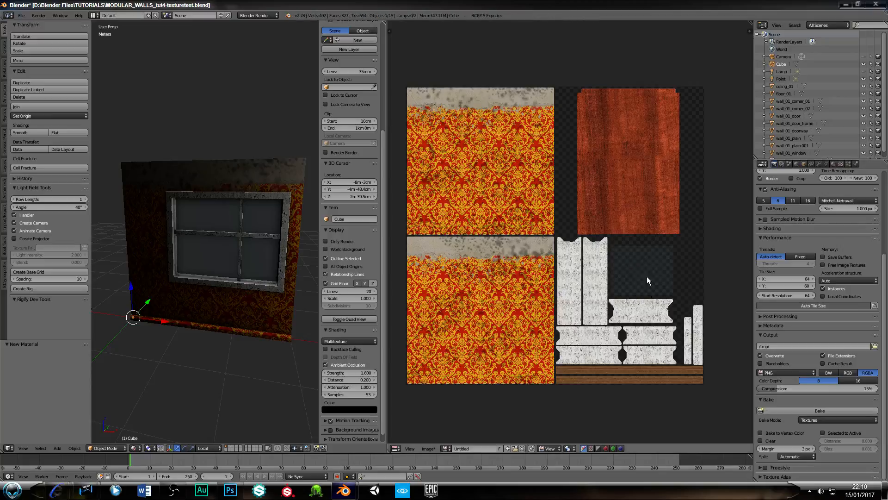
pyautogui.scroll(7, 615, 271)
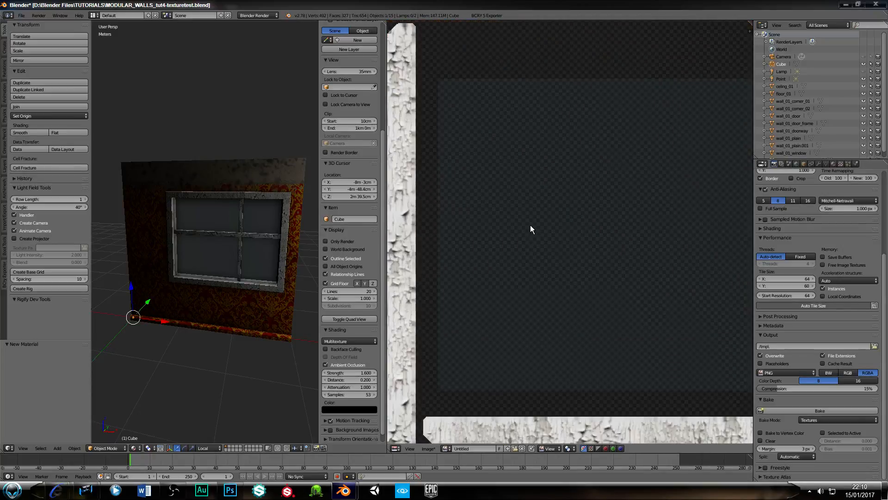
pyautogui.scroll(-3, 530, 225)
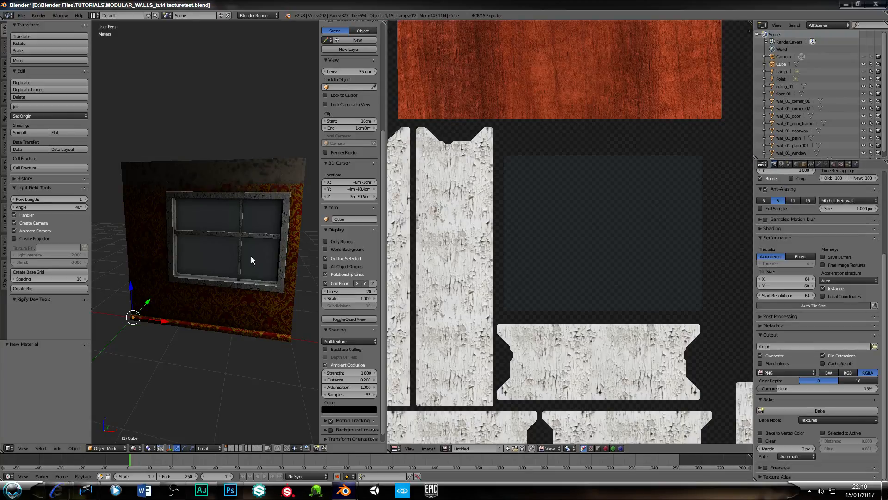
# Add a new texture to the window pane's material and set its type to Marble
pyautogui.scroll(1, 252, 263)
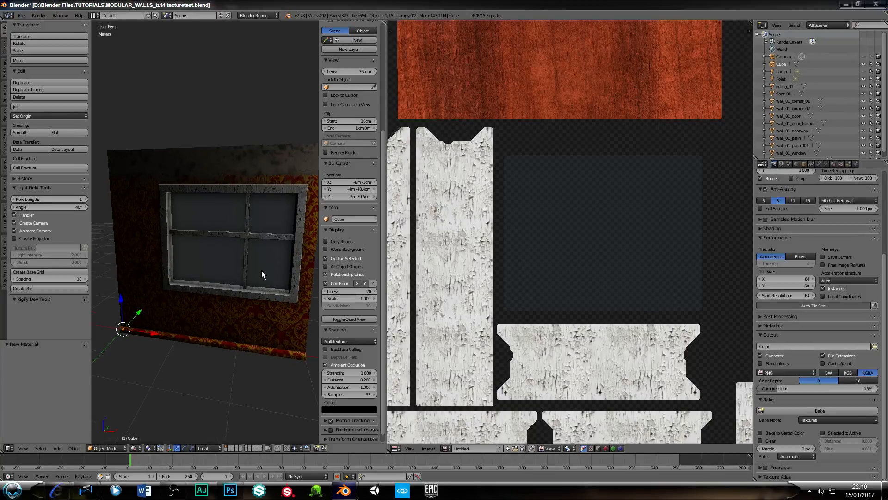
pyautogui.click(841, 164)
pyautogui.scroll(3, 812, 229)
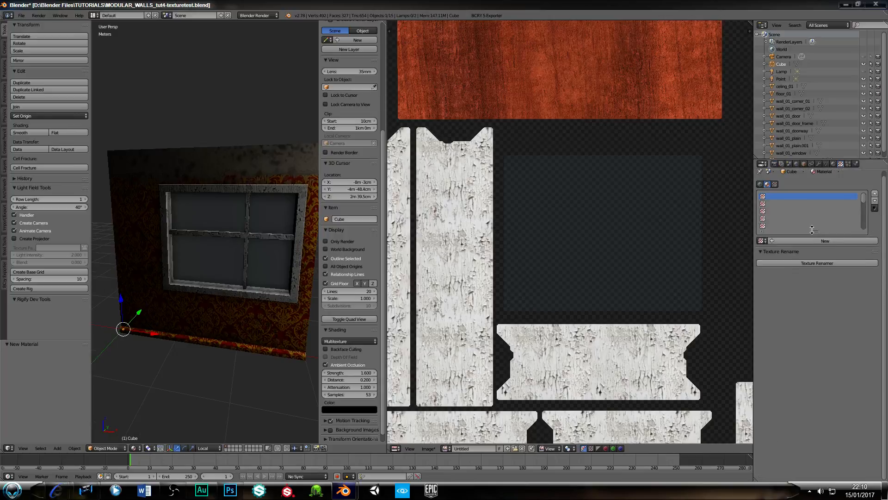
pyautogui.click(833, 165)
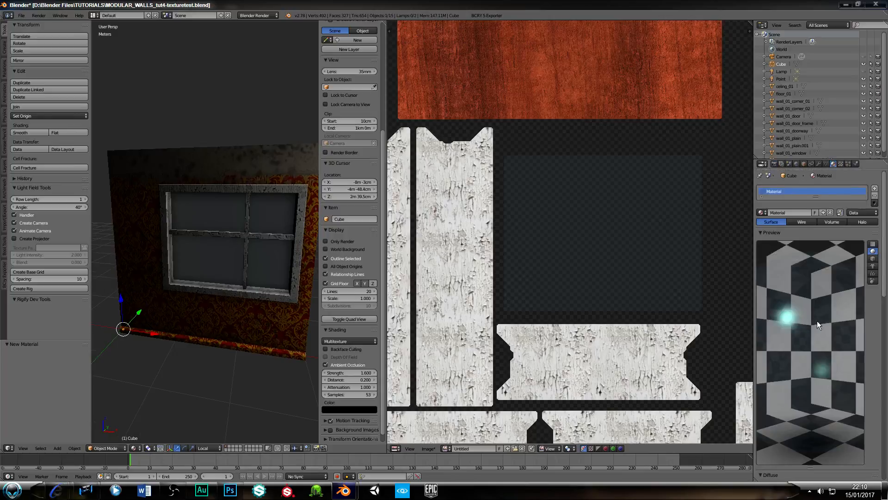
pyautogui.click(841, 164)
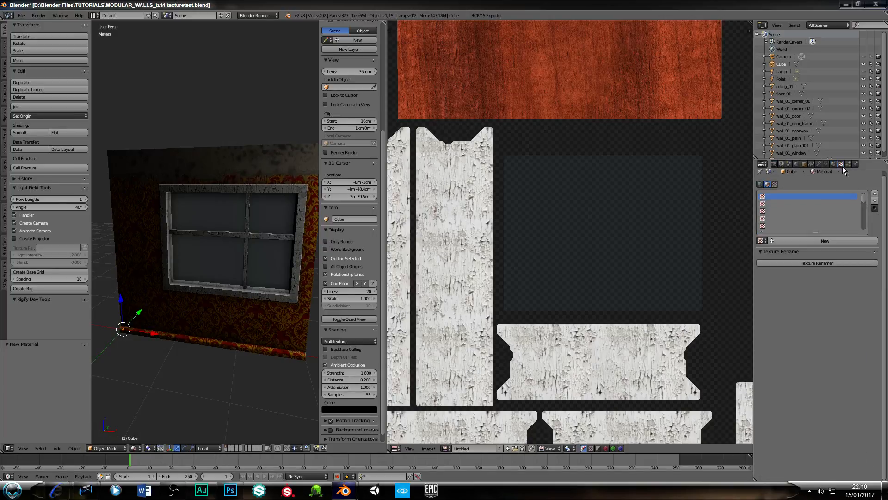
pyautogui.click(798, 242)
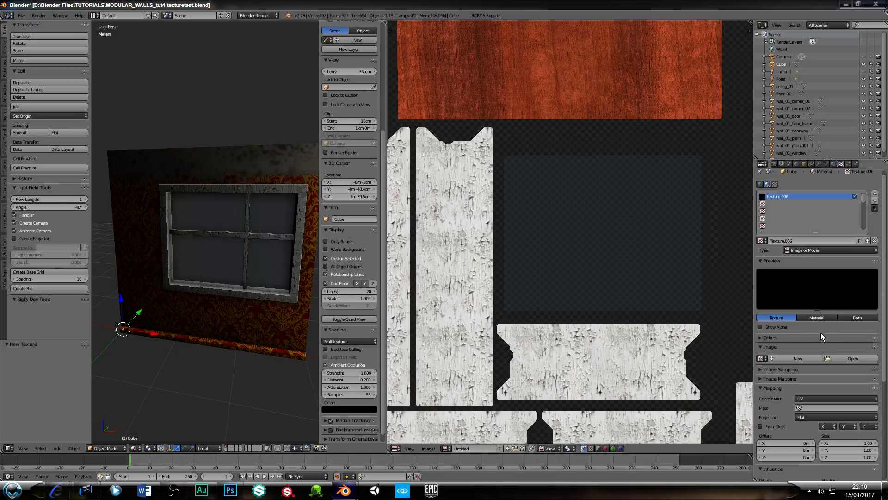
pyautogui.click(825, 249)
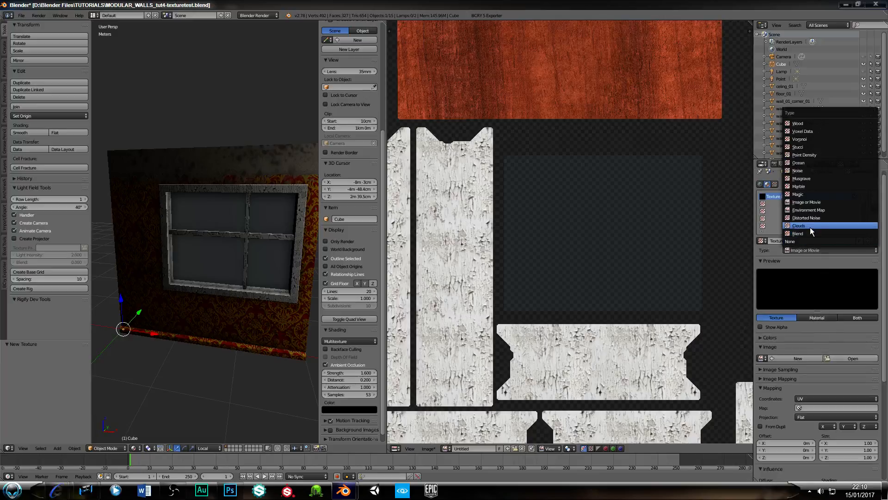
pyautogui.click(804, 185)
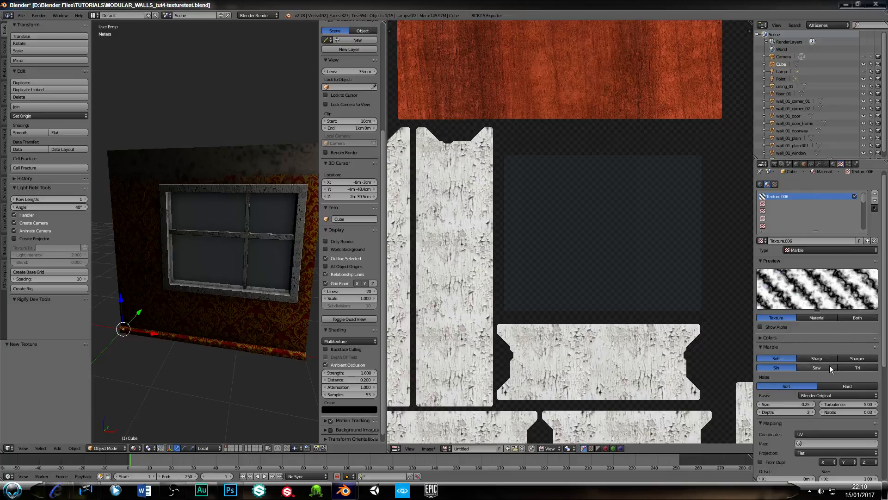
# Show the texture preview on the material, and widen the properties editor and enlarge the preview for a closer look
pyautogui.click(816, 317)
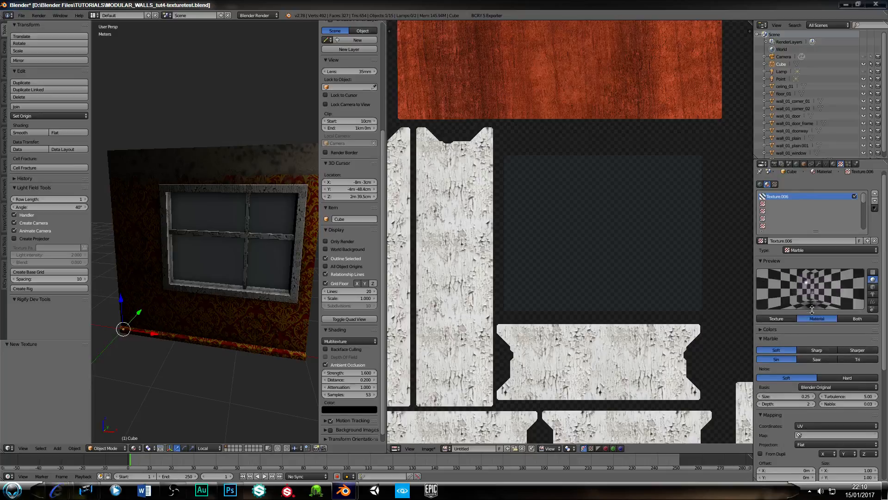
pyautogui.moveTo(811, 309); pyautogui.dragTo(811, 354)
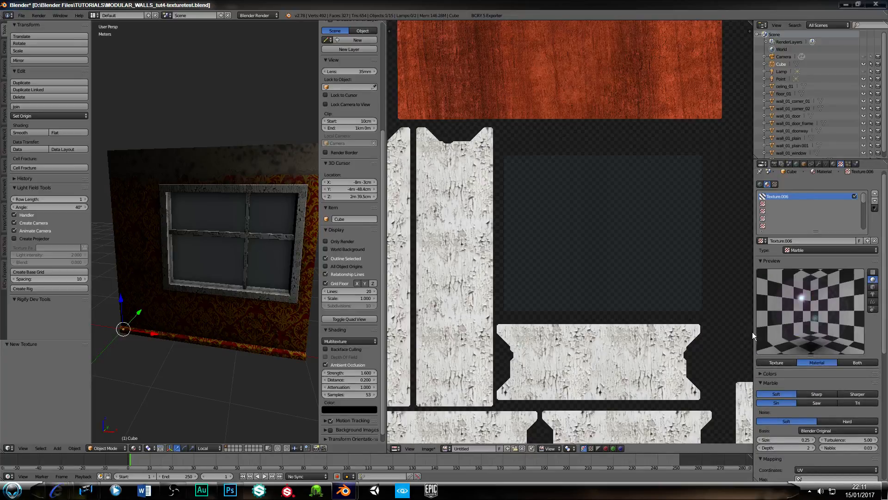
pyautogui.moveTo(753, 331); pyautogui.dragTo(749, 333)
pyautogui.moveTo(628, 344); pyautogui.dragTo(505, 356)
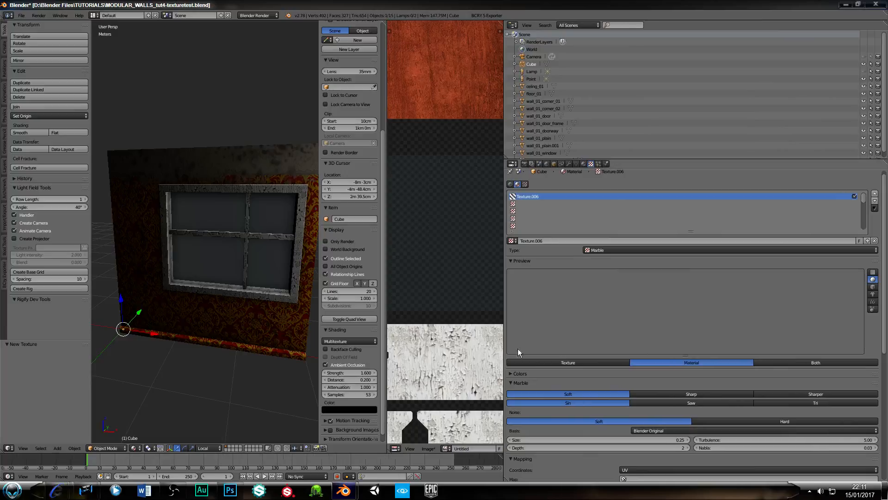
pyautogui.moveTo(685, 357); pyautogui.dragTo(685, 435)
pyautogui.scroll(-5, 631, 287)
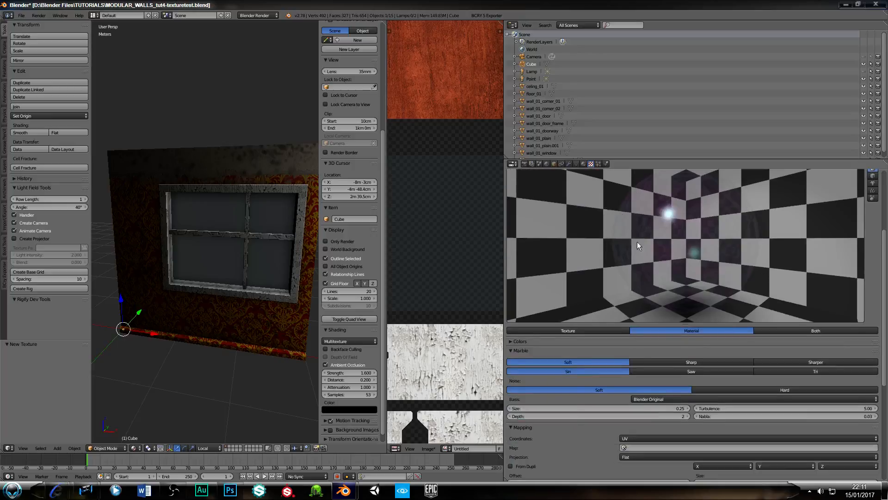
# Change the marble texture's influence colour to a very dark blue (R 0.010, G 0.013, B 0.031) and check the preview
pyautogui.scroll(-10, 637, 259)
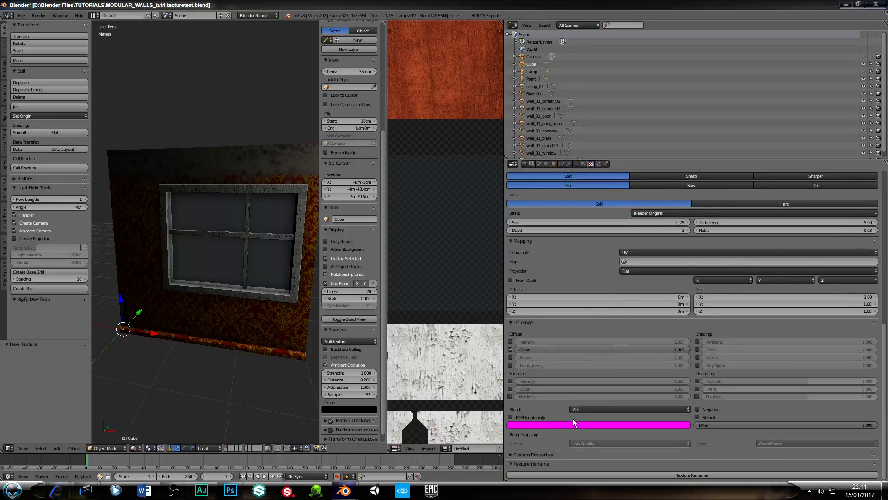
pyautogui.click(579, 426)
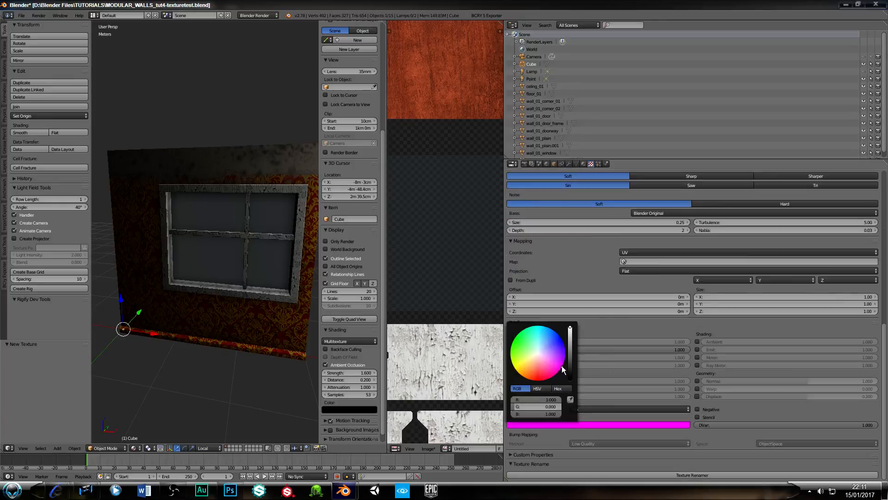
pyautogui.moveTo(561, 365); pyautogui.dragTo(559, 360)
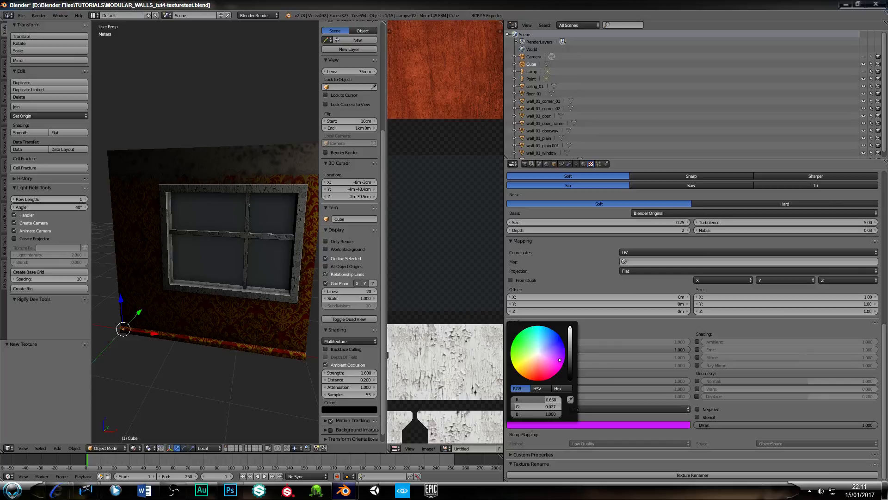
pyautogui.moveTo(560, 359); pyautogui.dragTo(554, 361)
pyautogui.scroll(8, 607, 270)
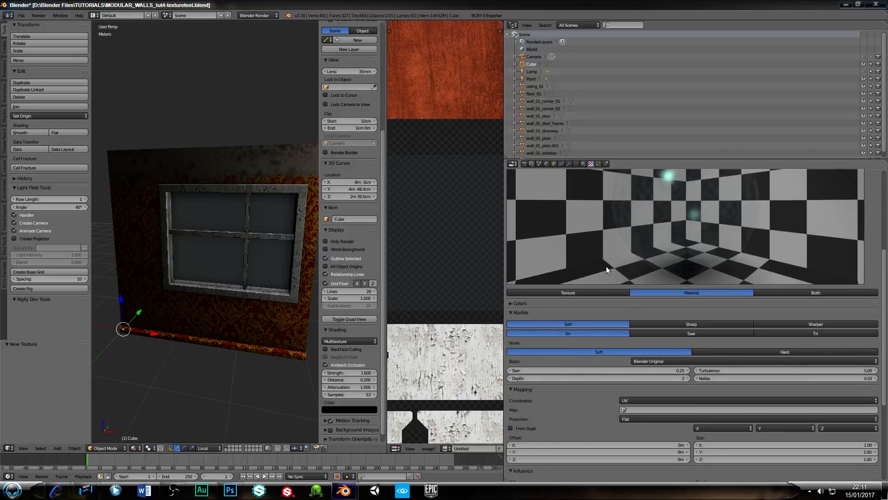
# Try the Screen blend mode for the marble texture's influence and check the material preview
pyautogui.scroll(-8, 606, 270)
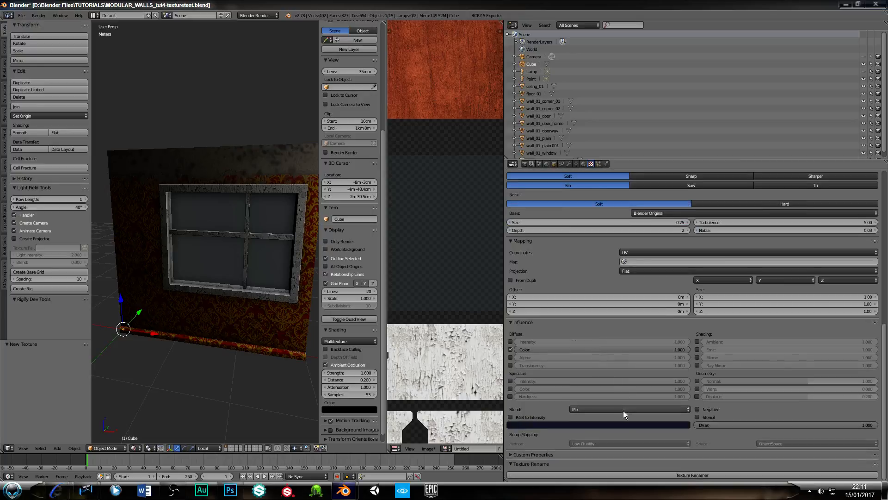
pyautogui.click(623, 410)
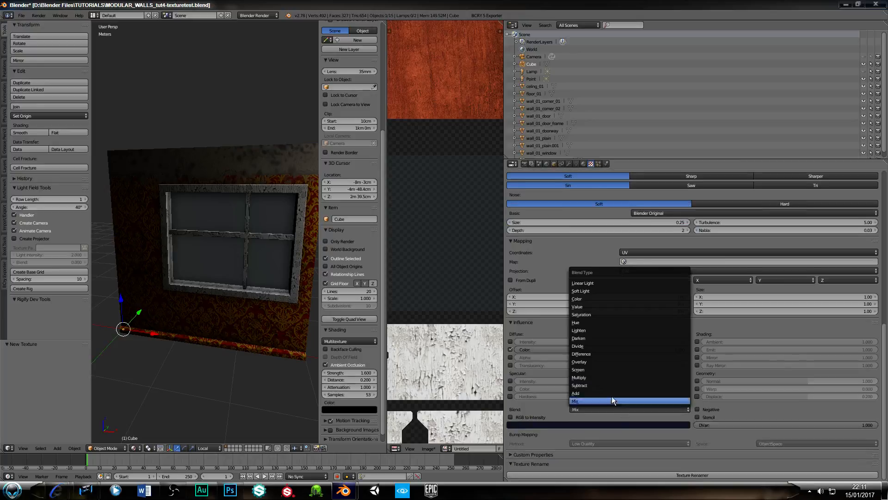
pyautogui.click(586, 370)
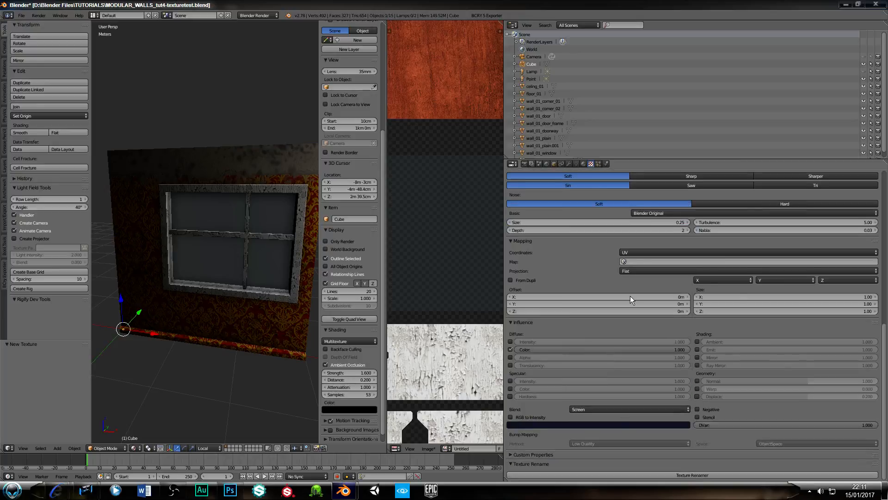
pyautogui.scroll(10, 614, 293)
pyautogui.scroll(-8, 615, 295)
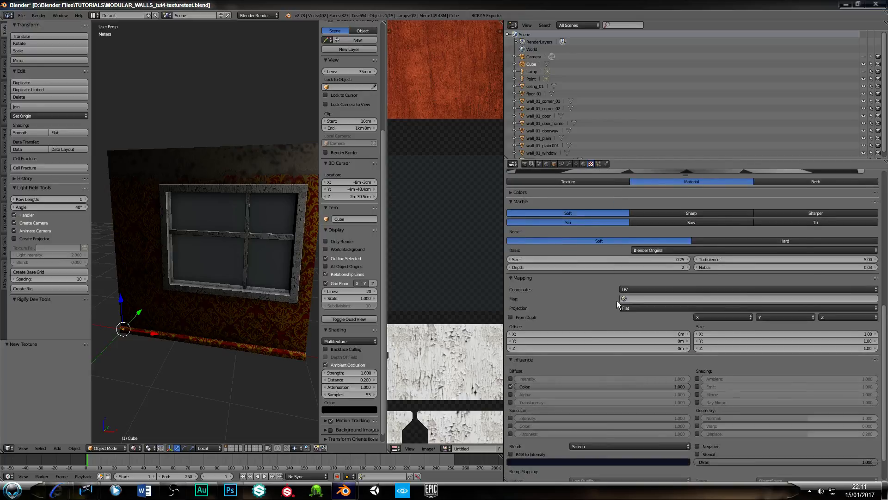
pyautogui.scroll(-2, 617, 301)
# Brighten the marble texture's influence colour to light blue (R 0.230, G 0.350, B 1.000) and check the preview
pyautogui.click(609, 422)
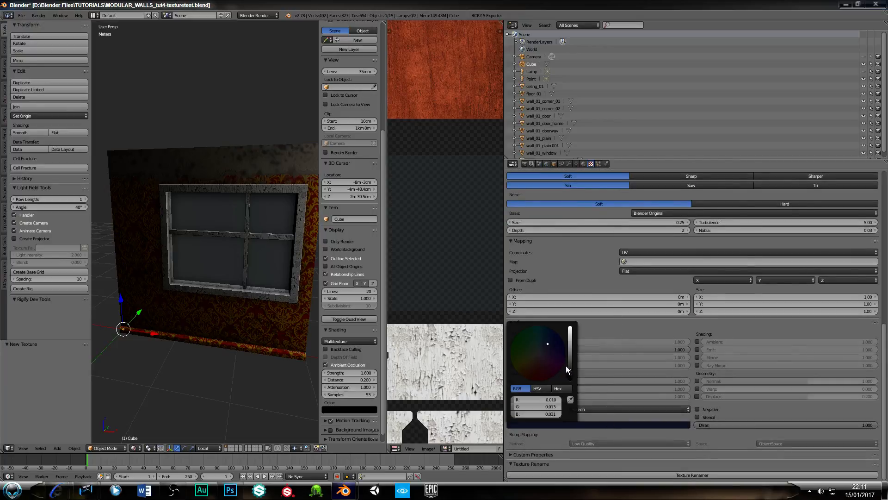
pyautogui.moveTo(571, 368); pyautogui.dragTo(569, 359)
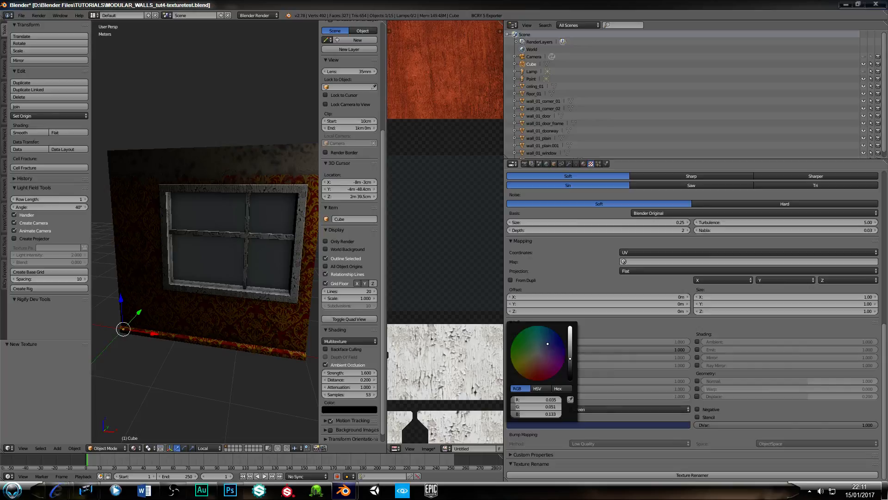
pyautogui.scroll(10, 614, 279)
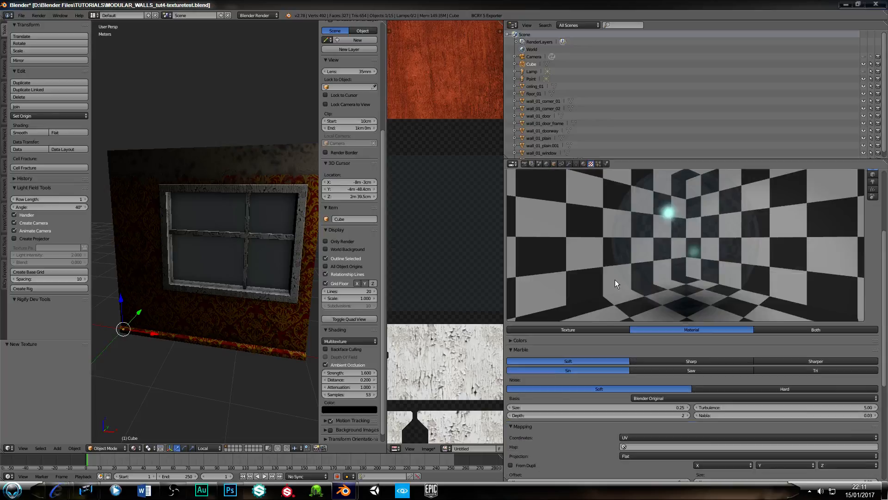
pyautogui.scroll(-8, 615, 281)
pyautogui.scroll(-2, 621, 328)
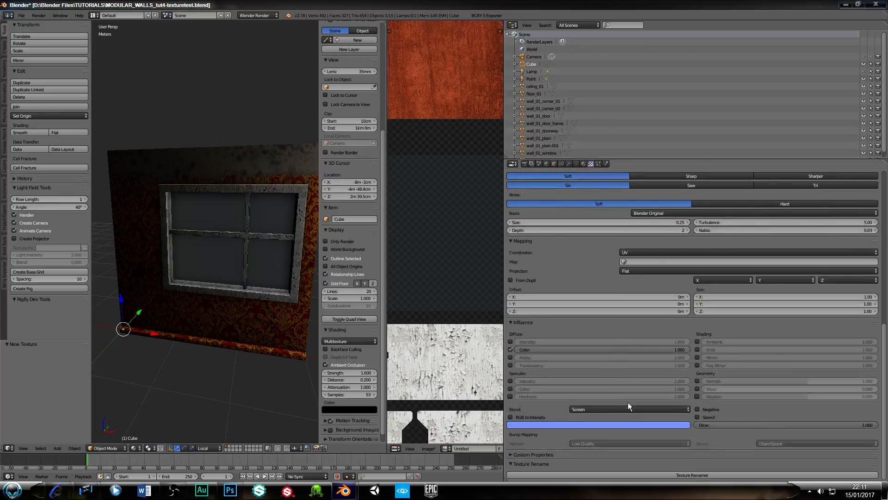
# Try the Overlay blend mode for the marble texture's influence and inspect the preview
pyautogui.click(627, 407)
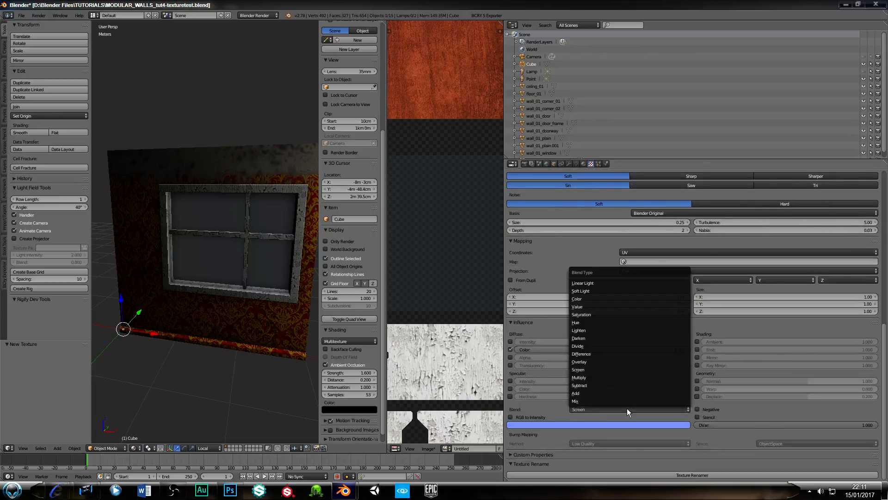
pyautogui.click(588, 360)
pyautogui.scroll(8, 617, 304)
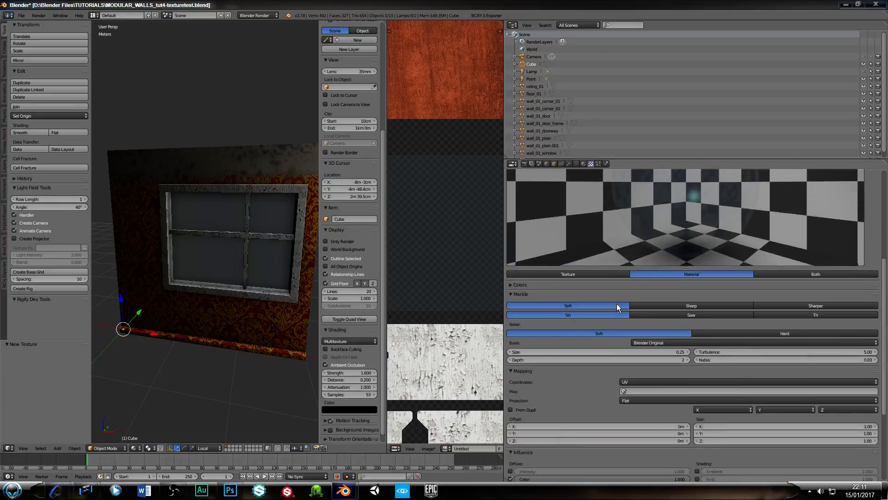
pyautogui.scroll(-6, 617, 308)
pyautogui.scroll(-2, 619, 319)
# Set the marble texture's blend mode back to Mix and compare the material preview
pyautogui.click(612, 407)
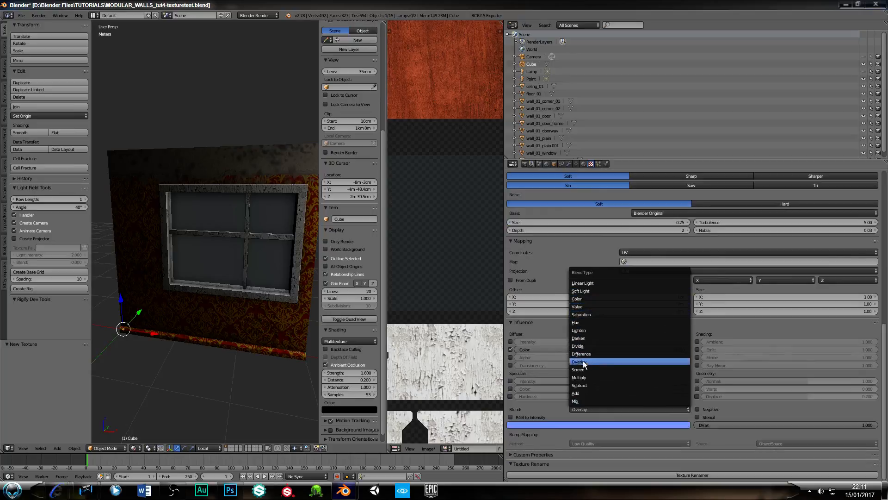
pyautogui.click(578, 400)
pyautogui.scroll(8, 584, 356)
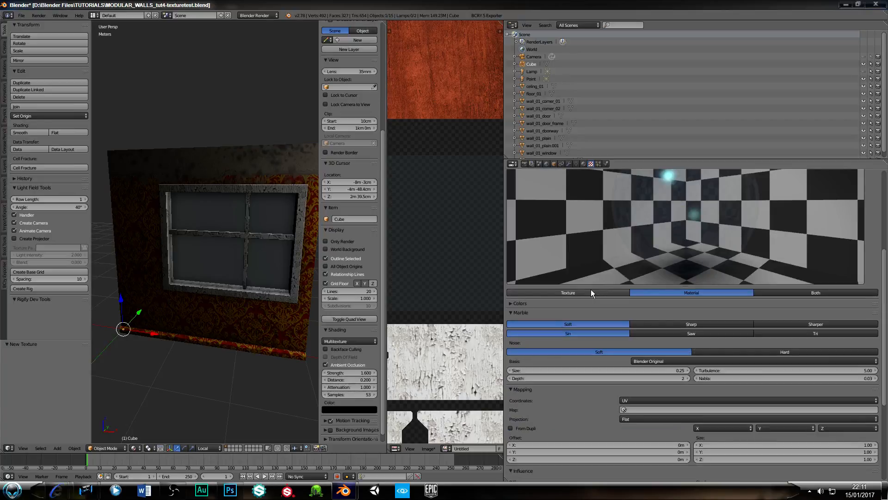
pyautogui.scroll(-6, 591, 293)
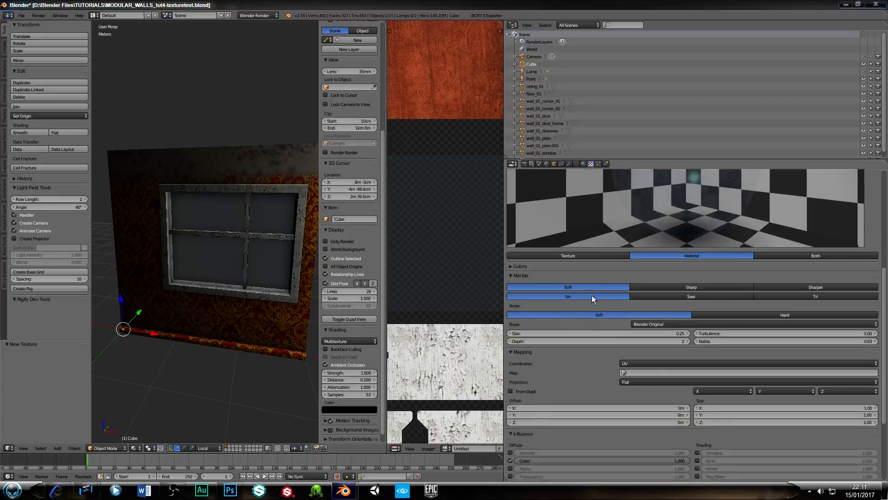
pyautogui.scroll(-2, 580, 336)
# Enable RGB to Intensity for the marble texture, keeping its light blue colour, and check the preview
pyautogui.click(590, 423)
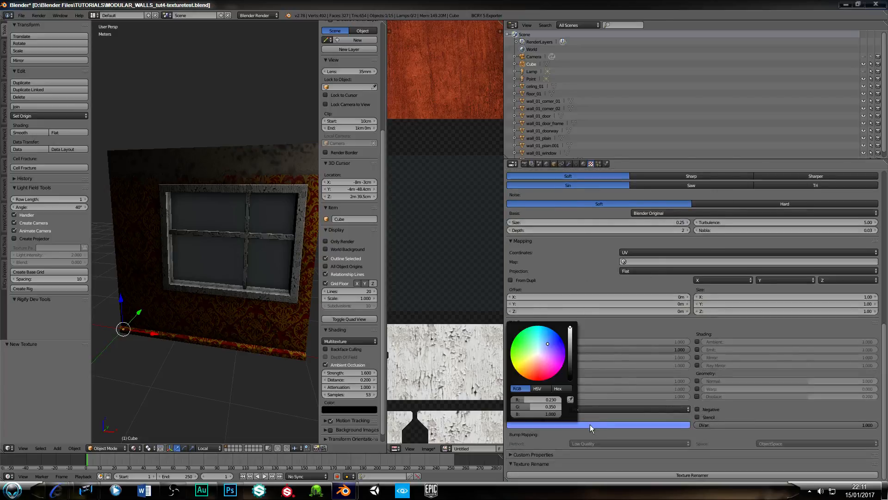
pyautogui.click(587, 424)
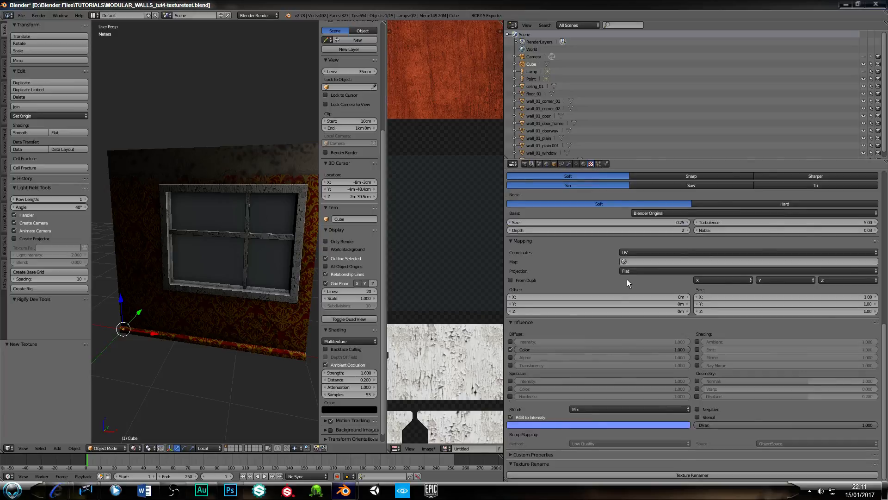
pyautogui.scroll(10, 627, 277)
pyautogui.scroll(-6, 627, 277)
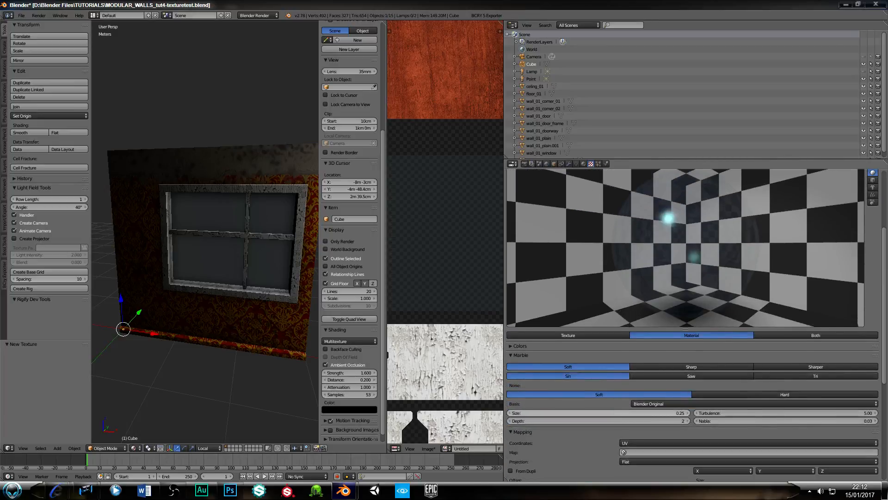
# Increase the marble texture's noise size to 0.65 and set the marble pattern to Sharper
pyautogui.click(686, 412)
pyautogui.click(687, 413)
pyautogui.click(686, 413)
pyautogui.click(686, 412)
pyautogui.click(773, 365)
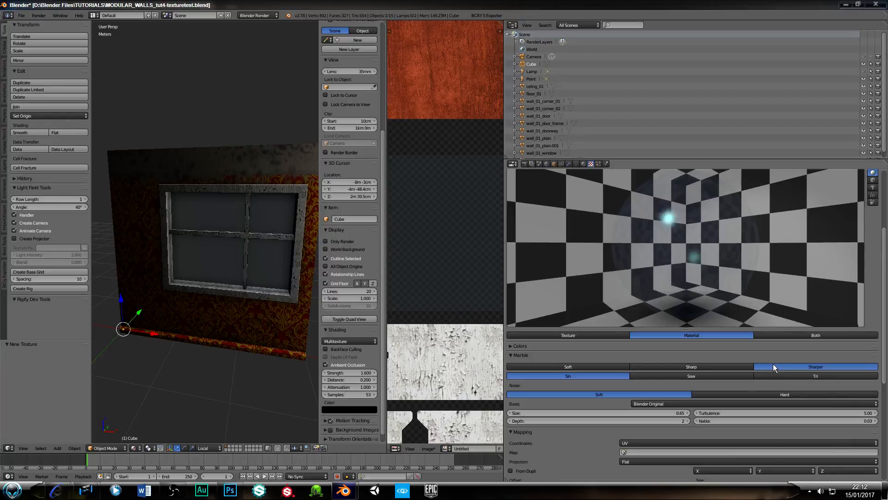
# Raise the transparency alpha of the pane's material to make the glass more opaque, then check the preview
pyautogui.click(583, 163)
pyautogui.scroll(-5, 645, 418)
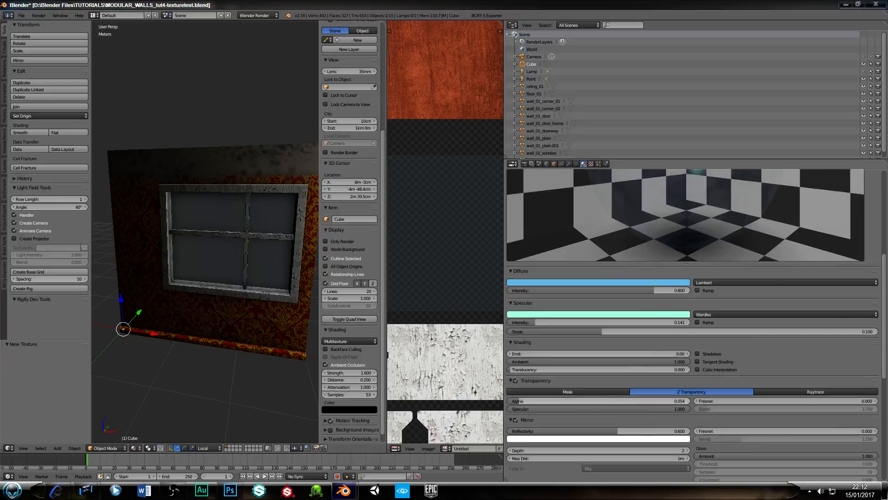
pyautogui.moveTo(519, 400); pyautogui.dragTo(530, 401)
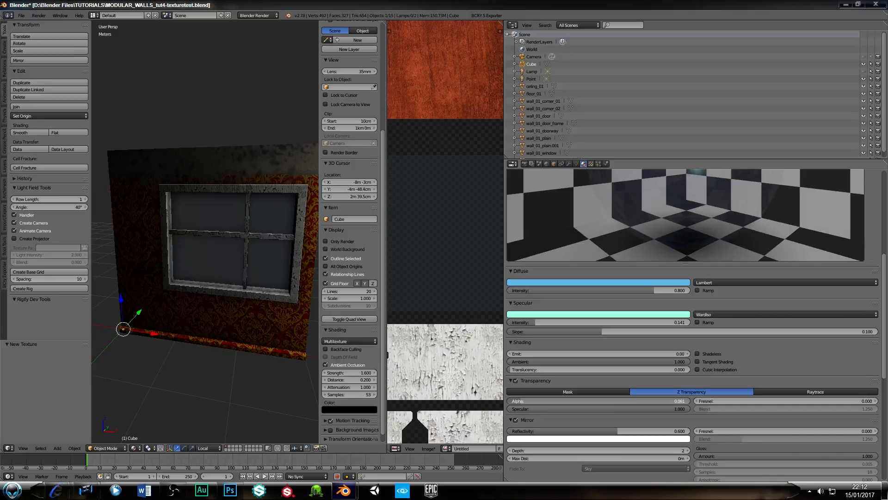
pyautogui.scroll(8, 615, 311)
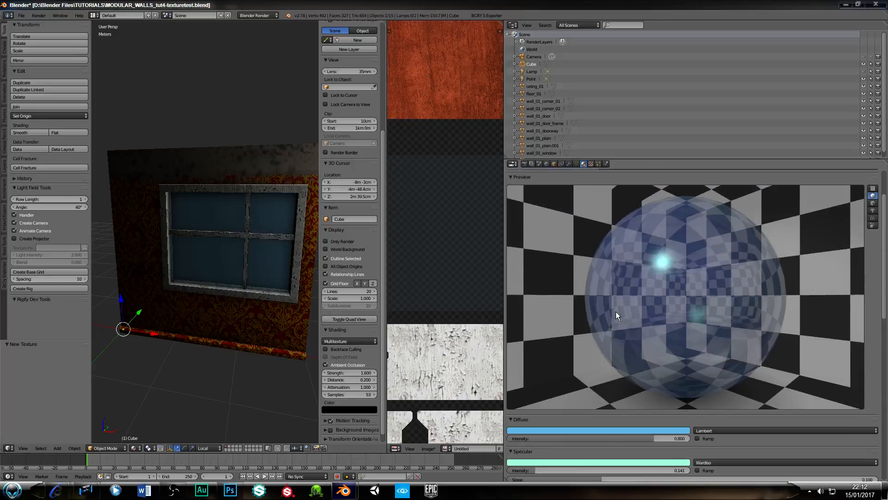
# Enlarge the marble texture's material preview, set the texture's blend mode to Multiply and check the preview
pyautogui.scroll(2, 615, 311)
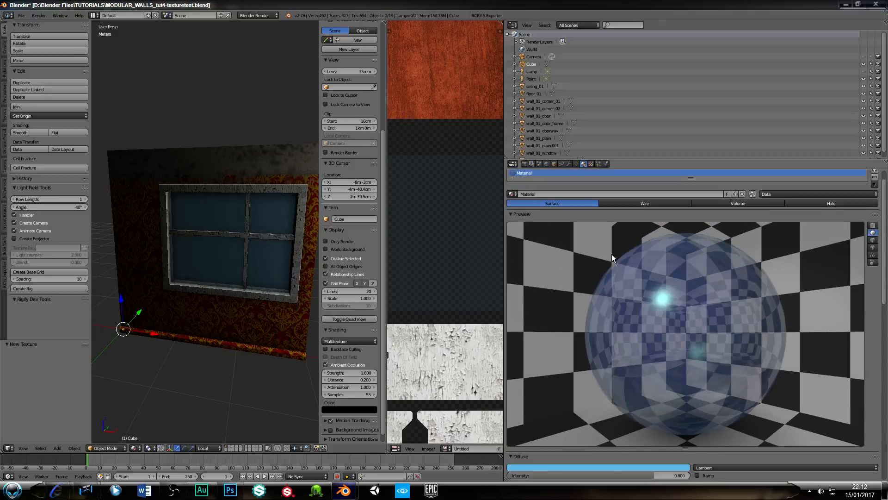
pyautogui.click(591, 164)
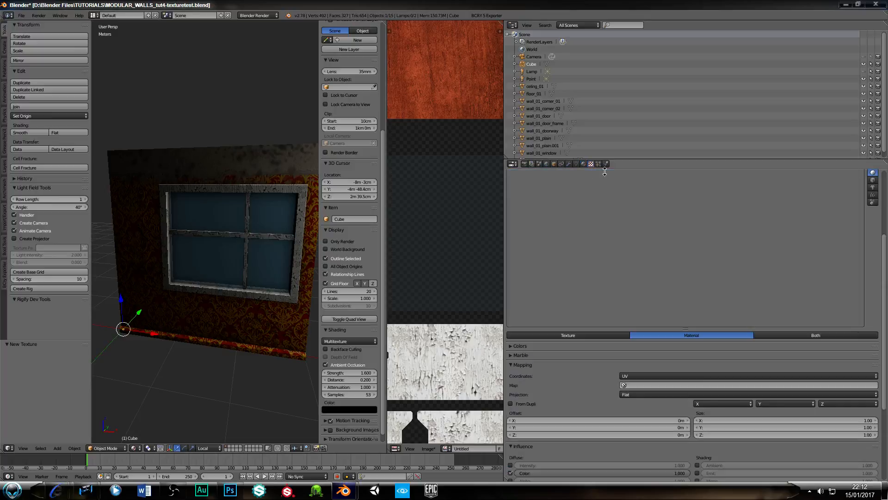
pyautogui.moveTo(687, 331); pyautogui.dragTo(688, 333)
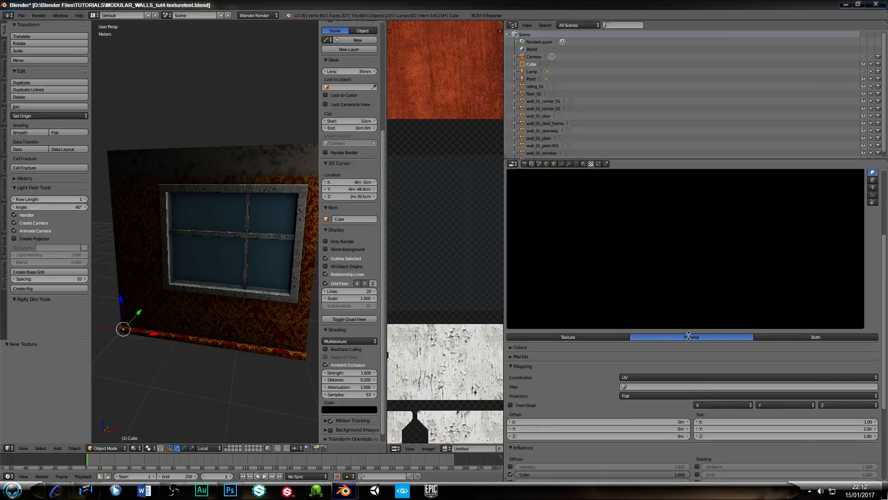
pyautogui.moveTo(688, 335); pyautogui.dragTo(688, 355)
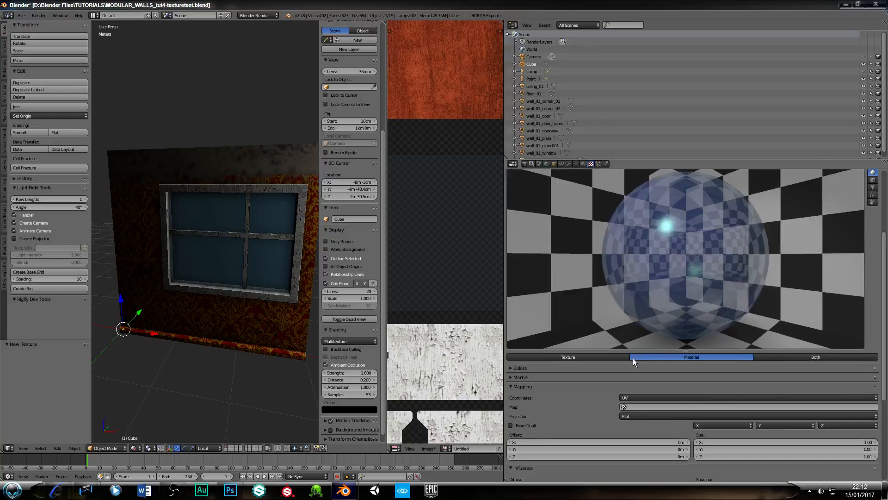
pyautogui.scroll(-8, 586, 391)
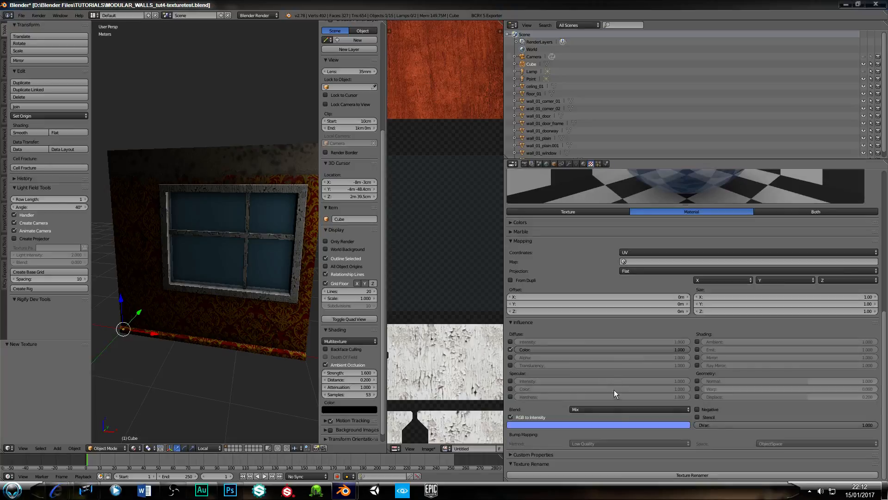
pyautogui.click(618, 409)
pyautogui.click(598, 378)
pyautogui.scroll(7, 618, 331)
pyautogui.scroll(-7, 617, 335)
# Darken the marble texture's influence colour to a dark blue of R 0.046, G 0.067, B 0.177 and check the preview
pyautogui.click(601, 424)
pyautogui.moveTo(570, 336); pyautogui.dragTo(570, 355)
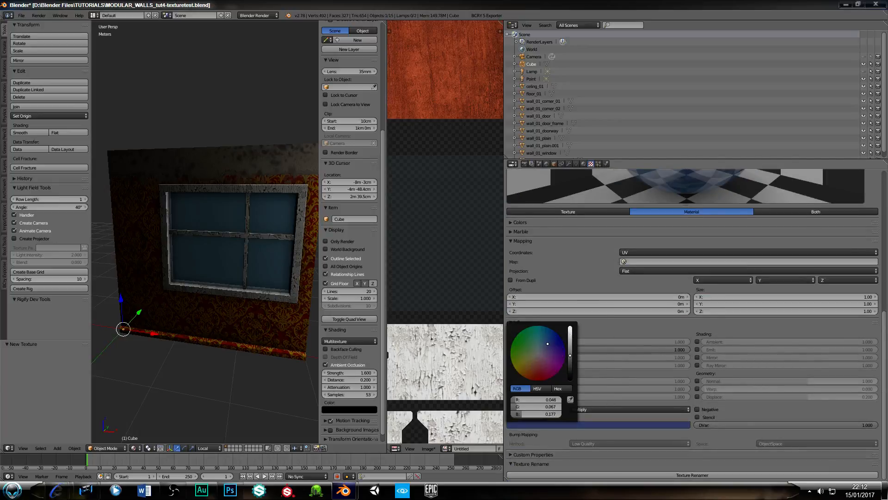
pyautogui.scroll(6, 610, 351)
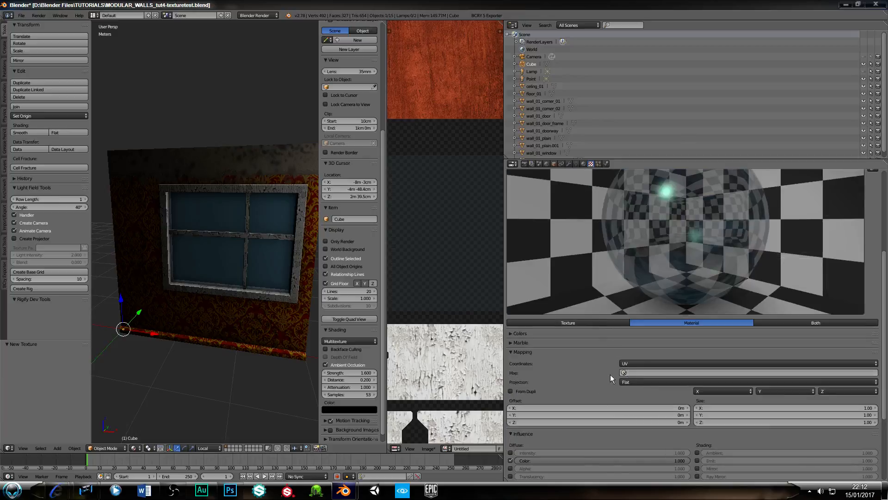
# Reduce the marble texture's noise size to 0.25
pyautogui.click(513, 342)
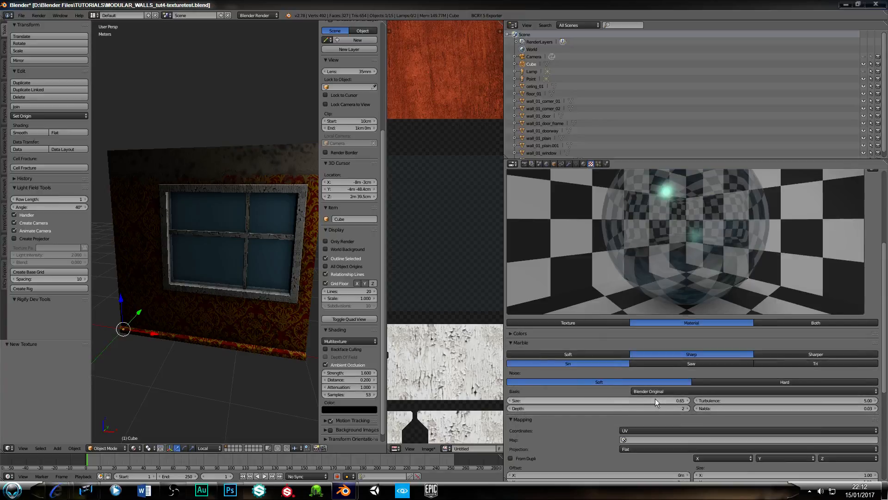
pyautogui.click(509, 401)
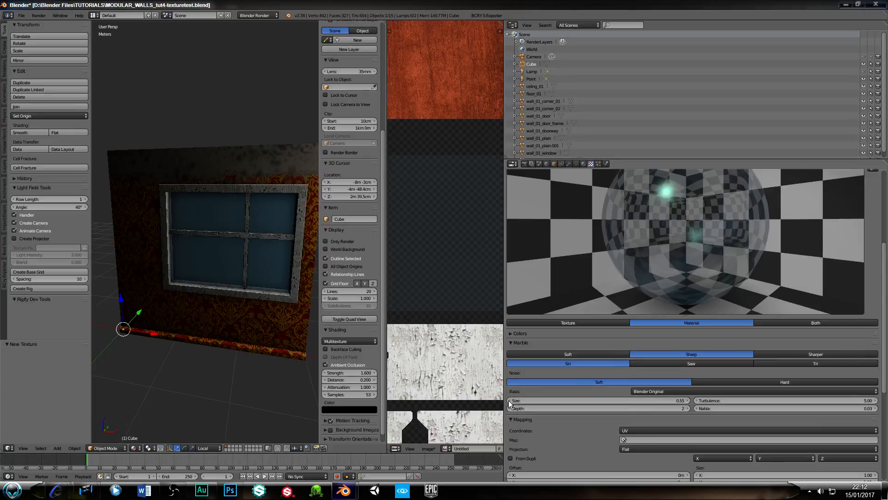
pyautogui.tripleClick(509, 400)
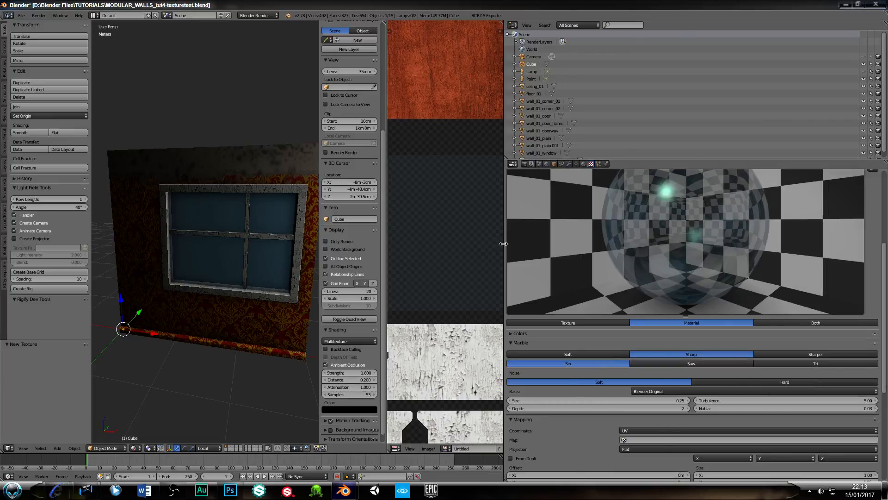
# Widen the image editor and bake the window pane's material into the texture image with the Textures bake mode
pyautogui.moveTo(504, 245); pyautogui.dragTo(758, 250)
pyautogui.click(778, 164)
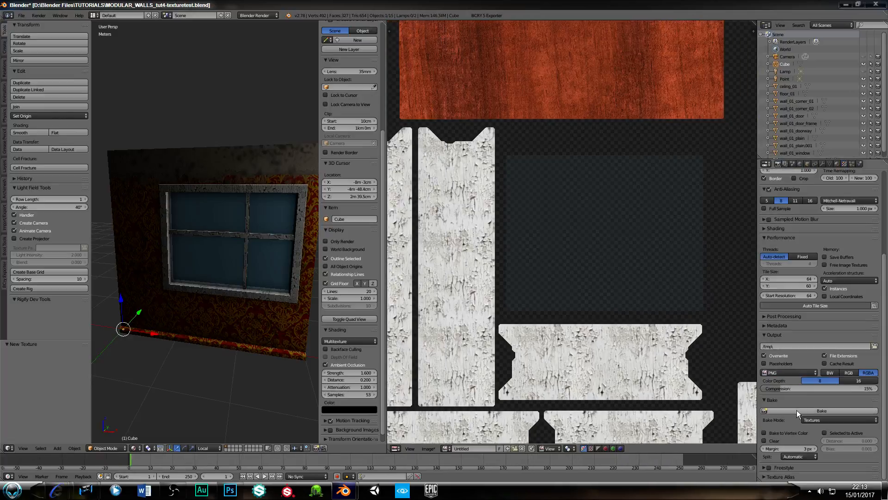
pyautogui.click(796, 410)
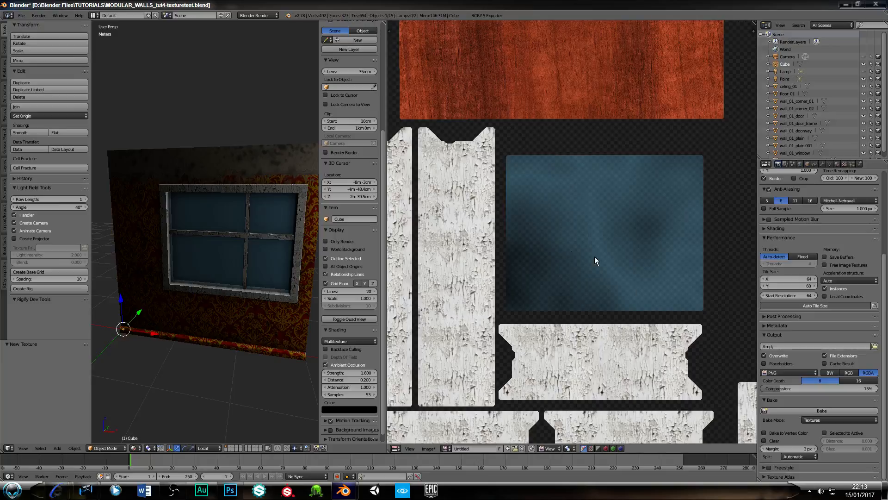
# Shorten the material preview and lower the pane material's transparency alpha to 0.202
pyautogui.click(836, 162)
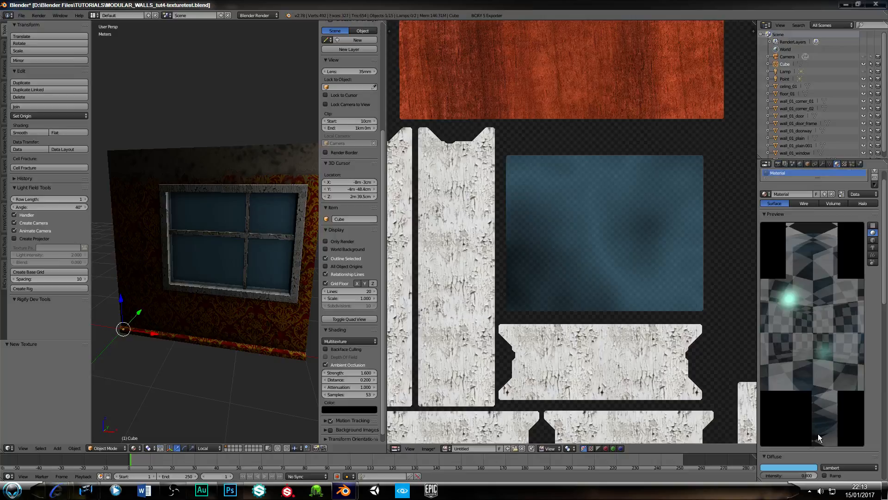
pyautogui.moveTo(812, 447); pyautogui.dragTo(812, 420)
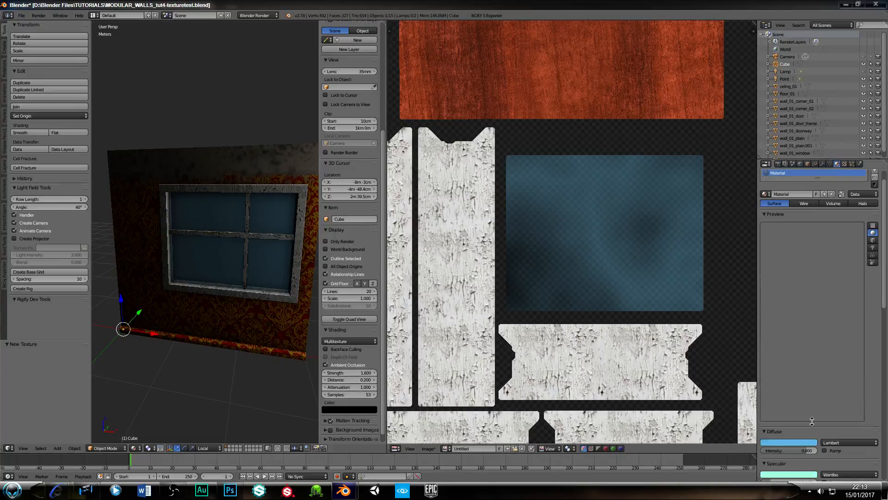
pyautogui.scroll(-10, 794, 382)
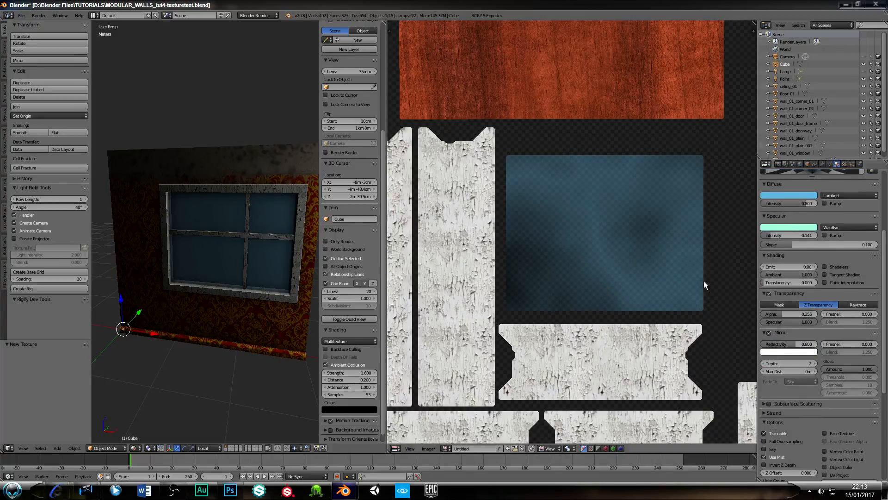
pyautogui.scroll(-3, 784, 337)
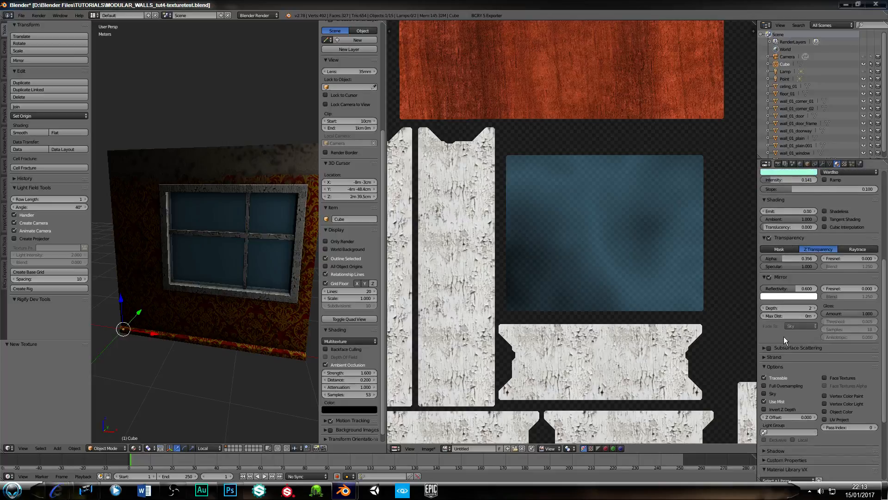
pyautogui.click(784, 261)
pyautogui.moveTo(814, 258); pyautogui.dragTo(817, 263)
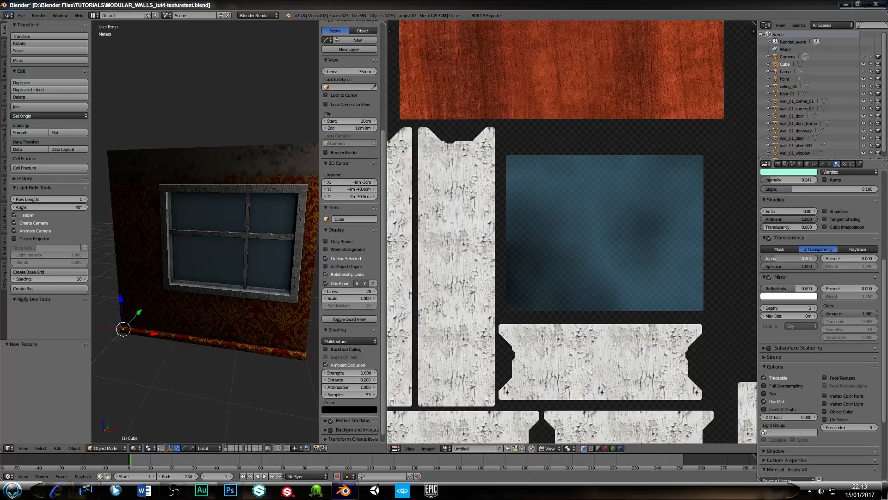
pyautogui.scroll(5, 792, 260)
pyautogui.scroll(-2, 793, 259)
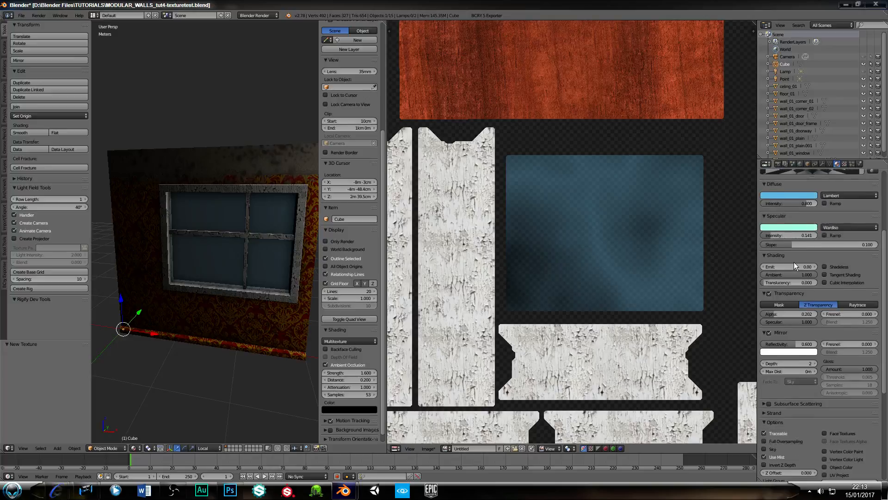
# Bake the window pane's texture again and inspect the whole baked texture sheet in the image editor
pyautogui.click(778, 164)
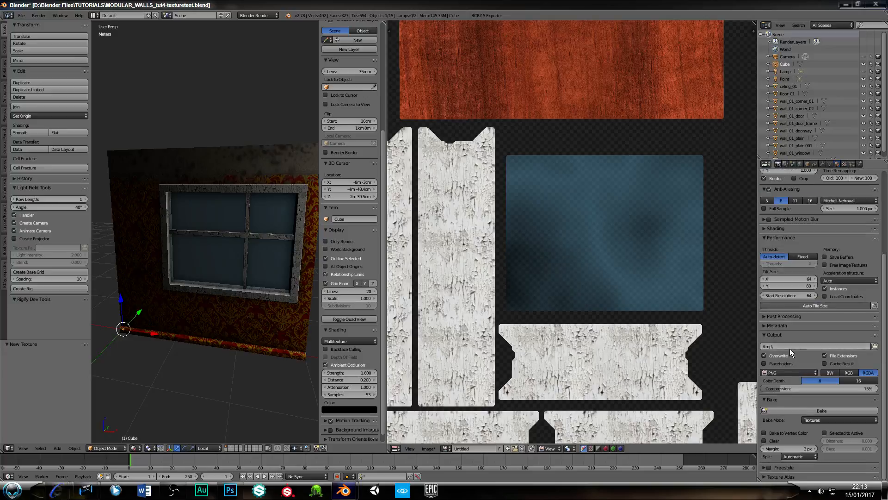
pyautogui.click(781, 410)
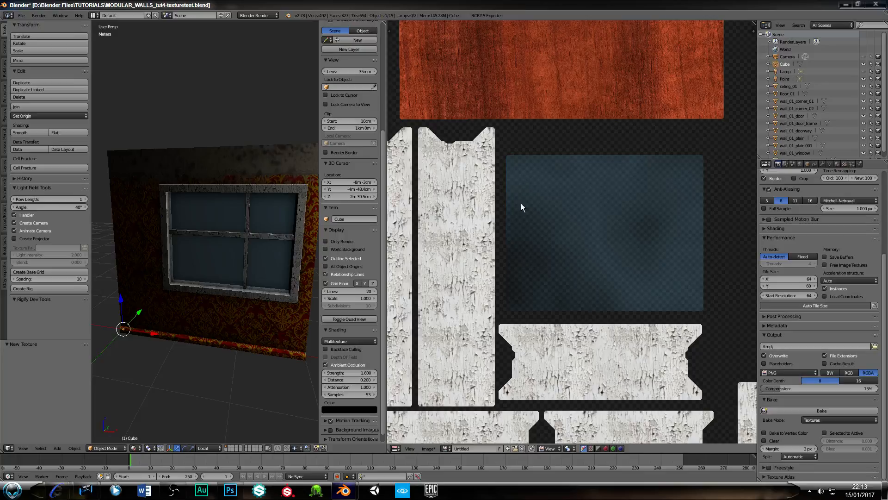
pyautogui.scroll(-6, 503, 340)
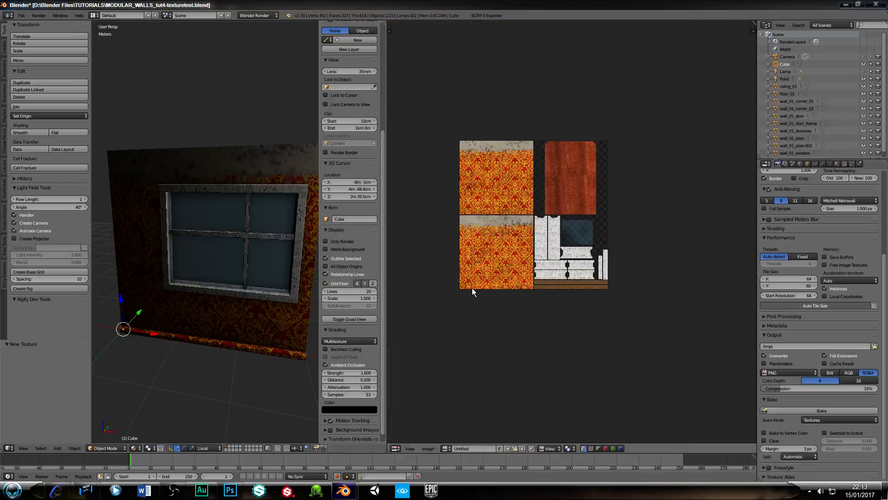
pyautogui.scroll(4, 487, 309)
pyautogui.scroll(-1, 476, 301)
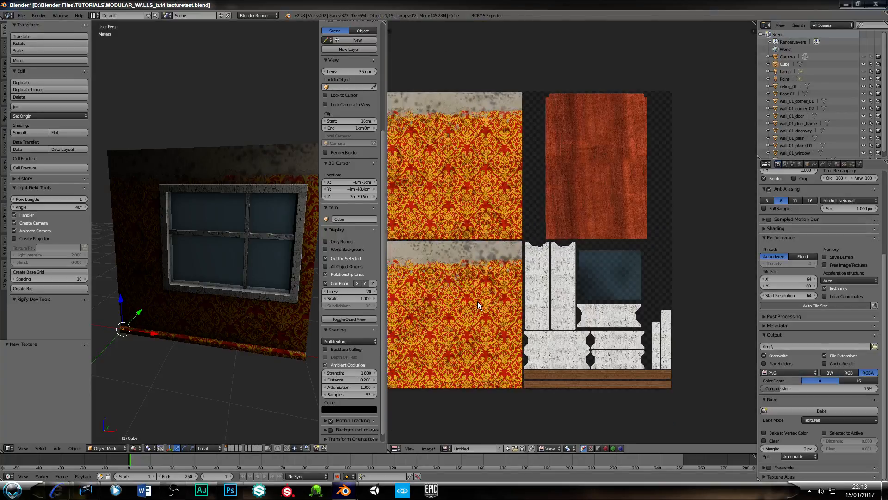
pyautogui.moveTo(481, 299); pyautogui.dragTo(530, 296, button='middle')
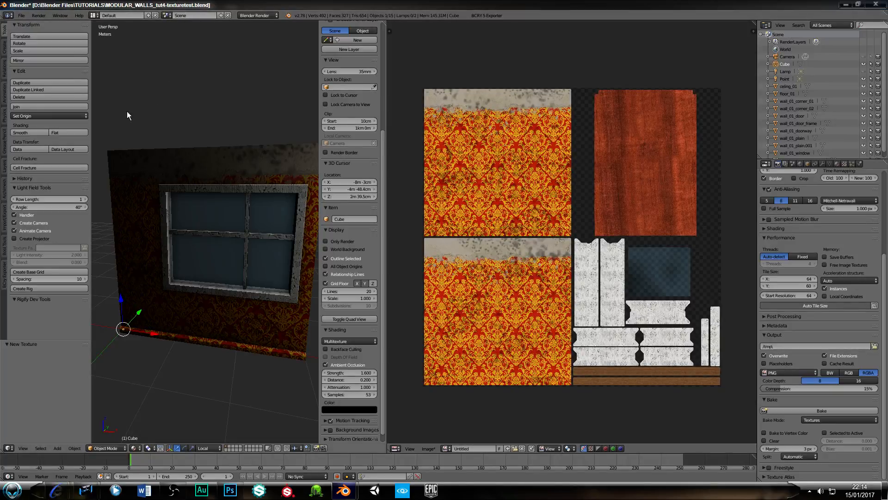
# Save the project as a new file named MODULAR_WALLS_tut5-texturetest.blend in the TUTORIALS folder
pyautogui.click(21, 17)
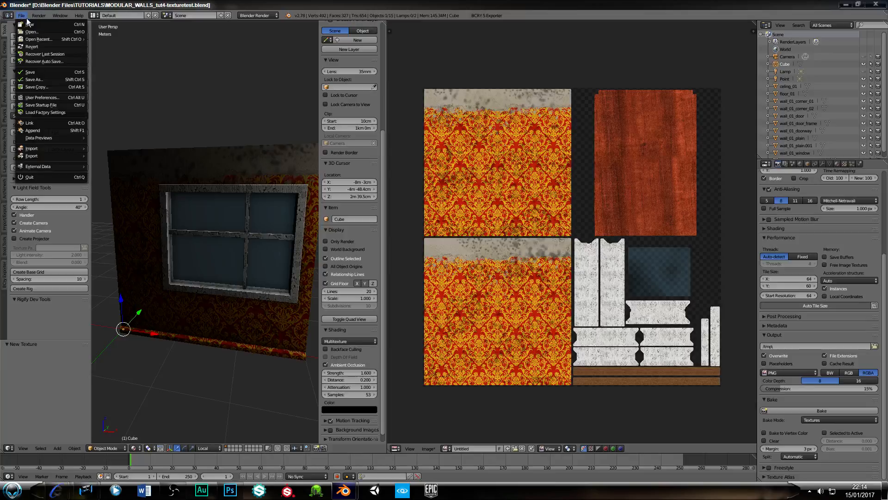
pyautogui.click(36, 80)
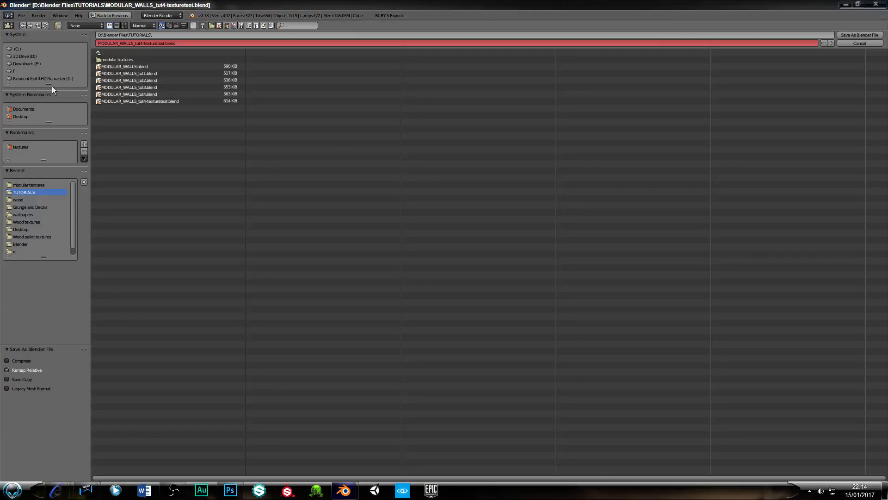
pyautogui.click(142, 45)
pyautogui.click(142, 45)
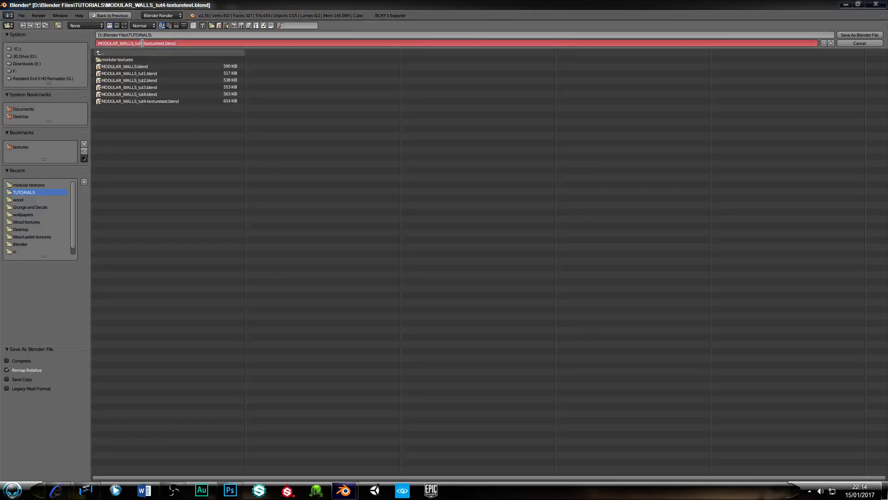
pyautogui.press('BackSpace')
pyautogui.write('5')
pyautogui.press('Return')
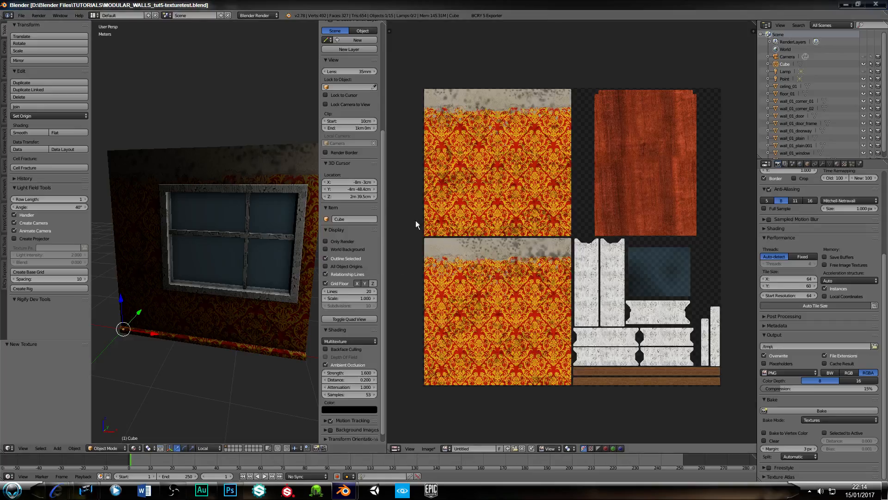
pyautogui.click(173, 490)
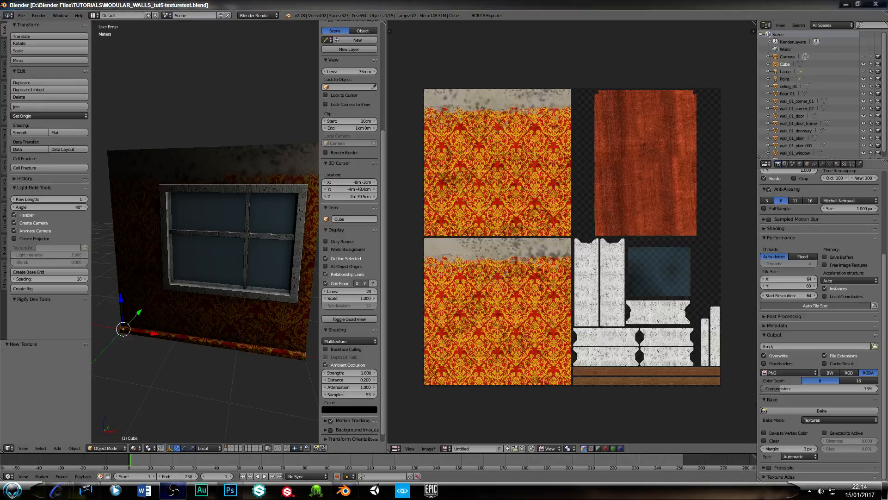